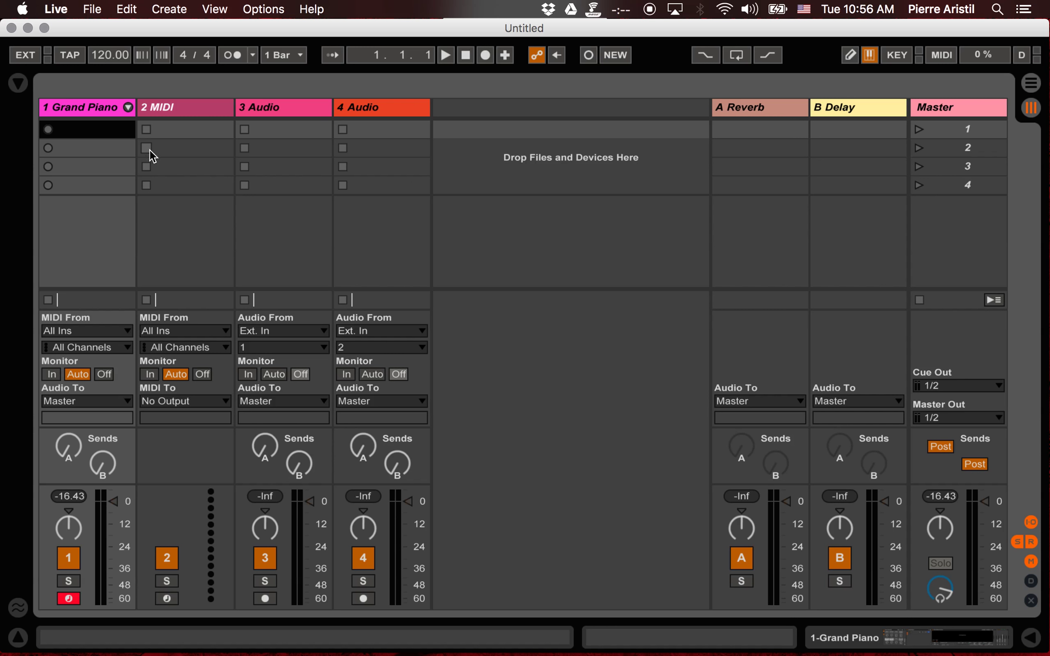
Step: Open the recently used Live Set "MultiTrack-Real Love-Youth Revival-D"
{"action": "left_click", "coordinate": [91, 9]}
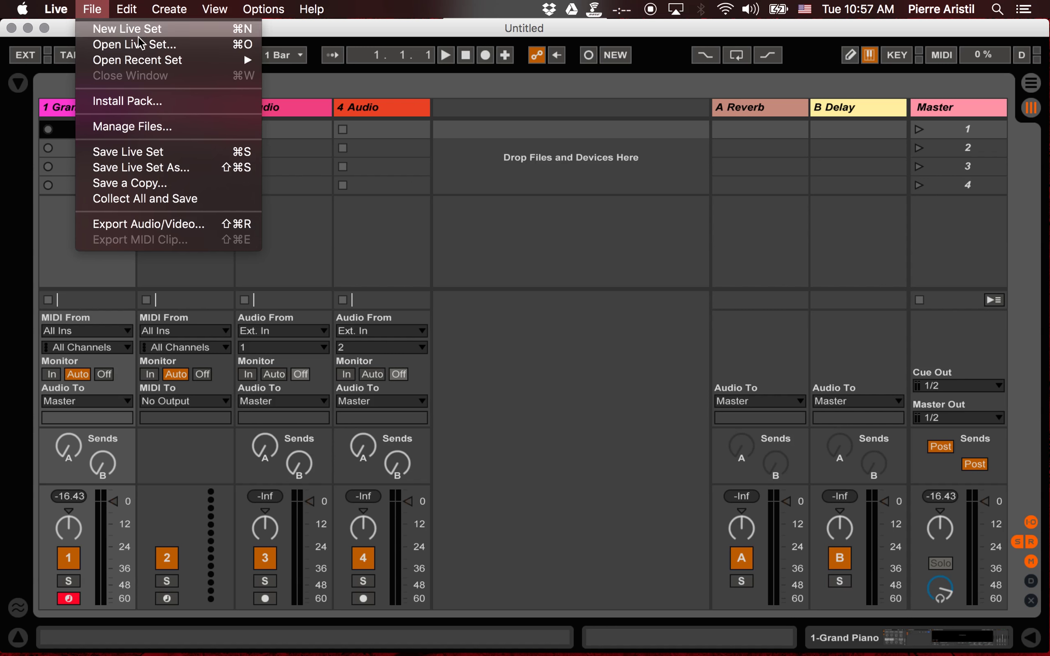
{"action": "mouse_move", "coordinate": [186, 59]}
{"action": "left_click", "coordinate": [337, 92]}
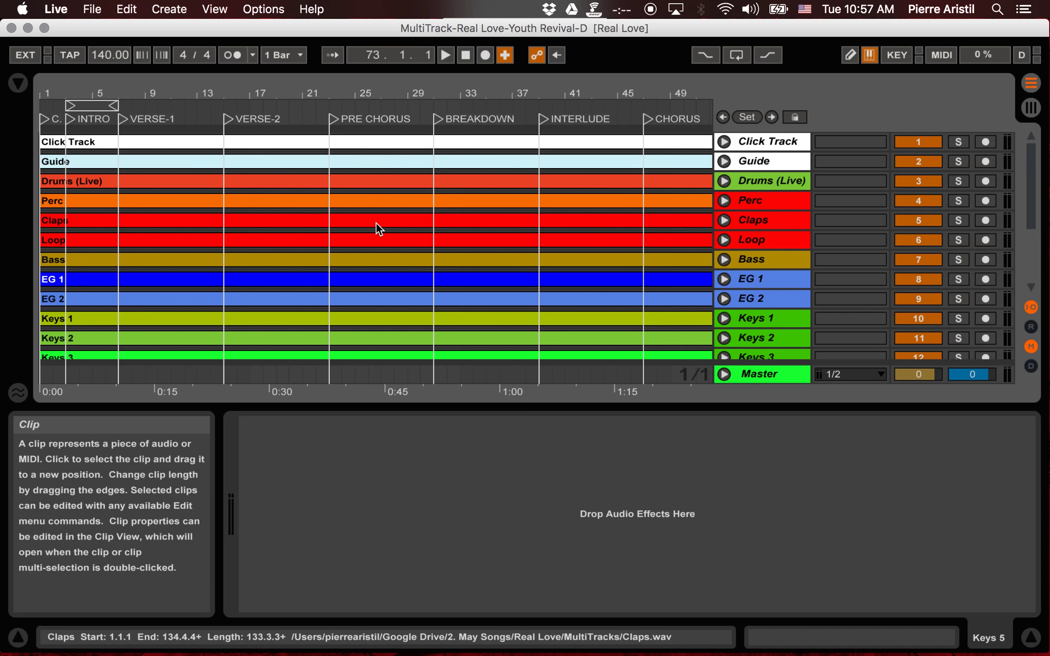
Step: Hide the detail view and look over the full song arrangement across all tracks from Click Track to Vox FX
{"action": "left_click", "coordinate": [1031, 637]}
{"action": "scroll", "coordinate": [482, 432], "scroll_direction": "right", "scroll_amount": 5}
{"action": "scroll", "coordinate": [481, 433], "scroll_direction": "left", "scroll_amount": 5}
{"action": "left_click", "coordinate": [362, 543]}
{"action": "key", "text": "minus"}
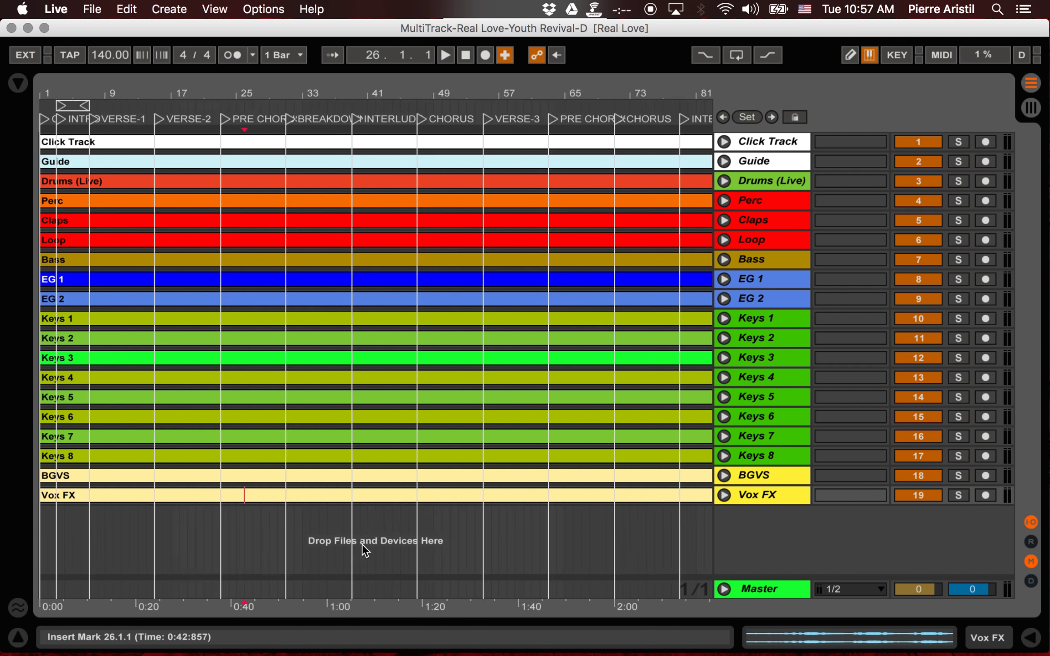
{"action": "scroll", "coordinate": [362, 544], "scroll_direction": "right", "scroll_amount": 3}
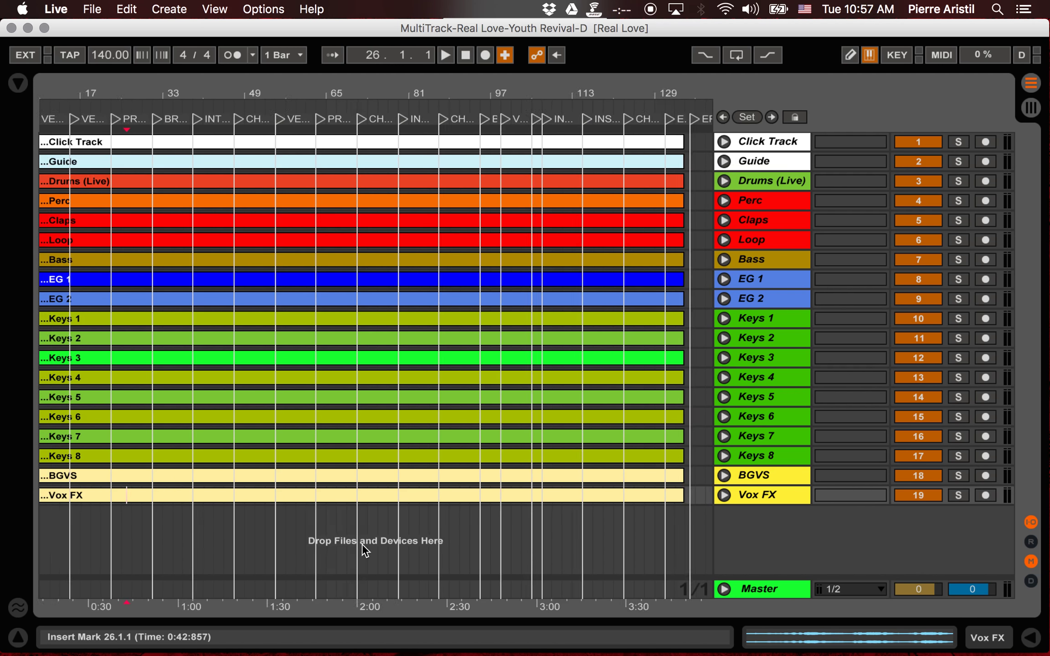
{"action": "scroll", "coordinate": [362, 544], "scroll_direction": "left", "scroll_amount": 3}
{"action": "key", "text": "minus"}
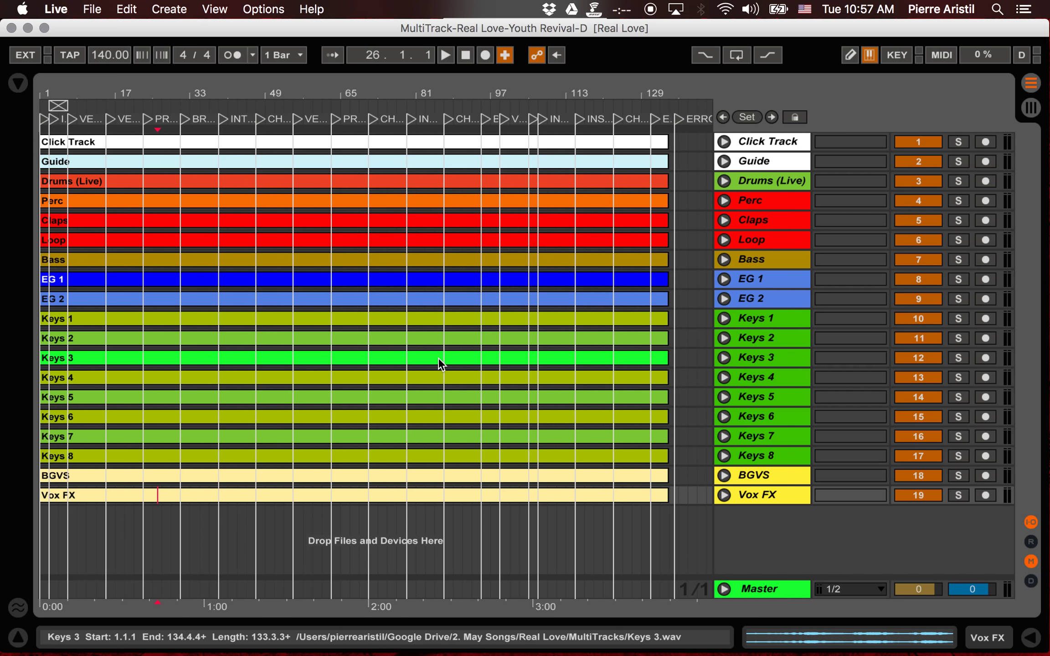
Step: In Session View, hide the detail view, return tracks and sends, and look across the mixer tracks through Vox FX
{"action": "left_click", "coordinate": [1030, 107]}
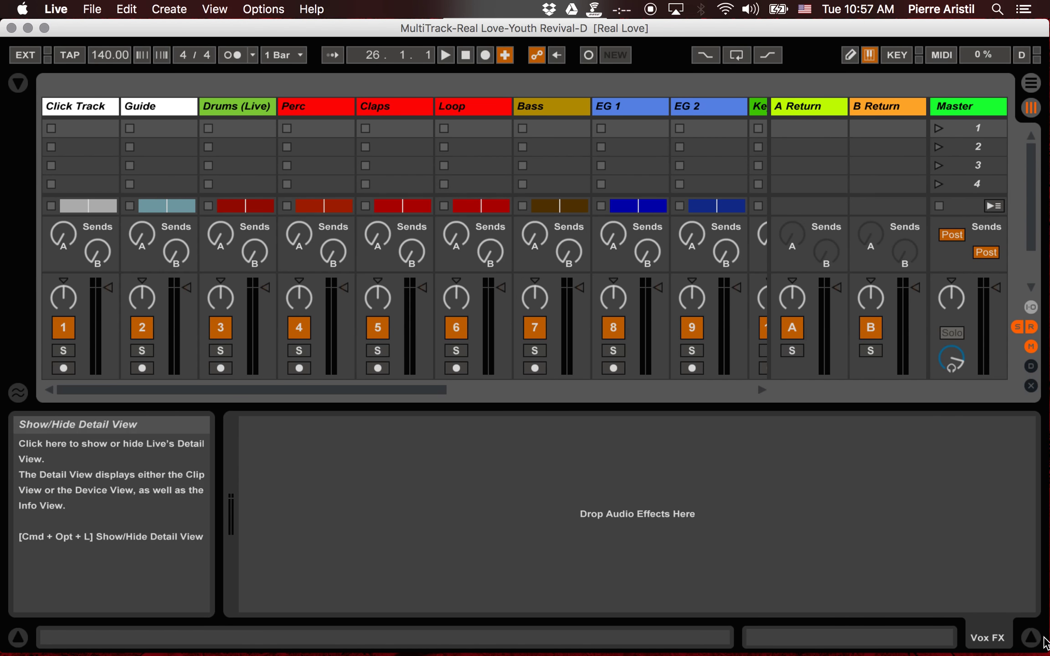
{"action": "left_click", "coordinate": [1028, 636]}
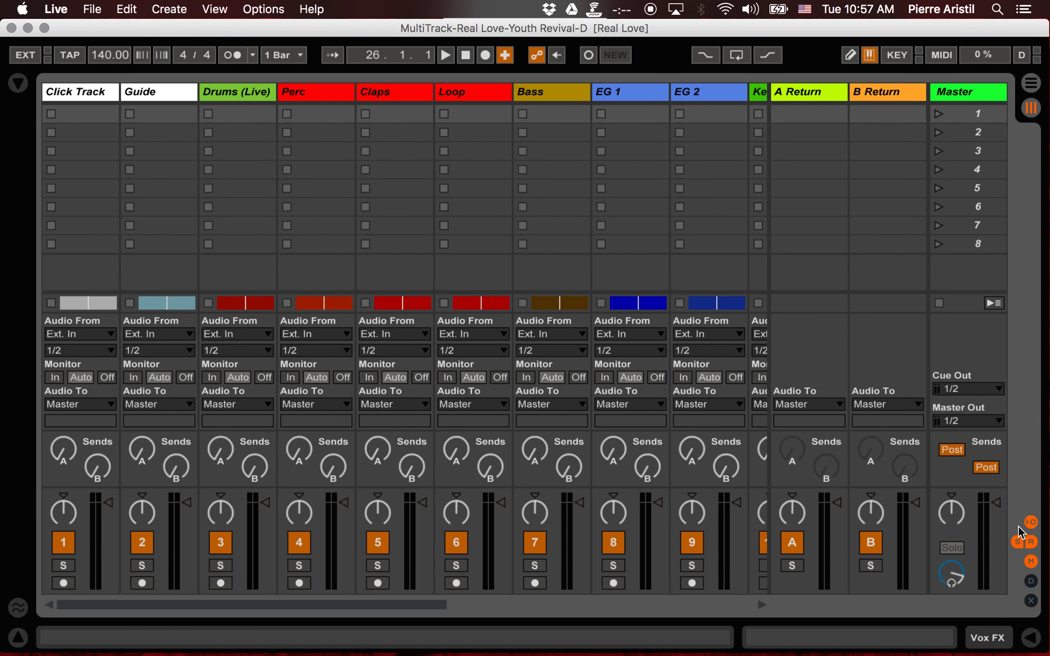
{"action": "left_click", "coordinate": [1030, 542]}
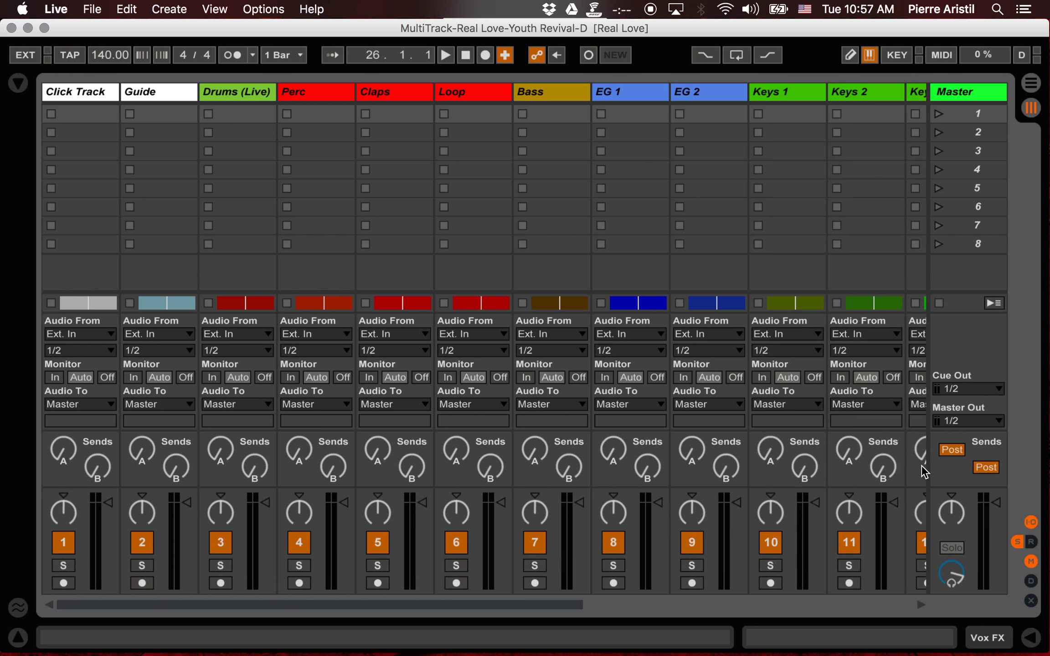
{"action": "left_click", "coordinate": [1017, 541]}
{"action": "scroll", "coordinate": [699, 409], "scroll_direction": "right", "scroll_amount": 10}
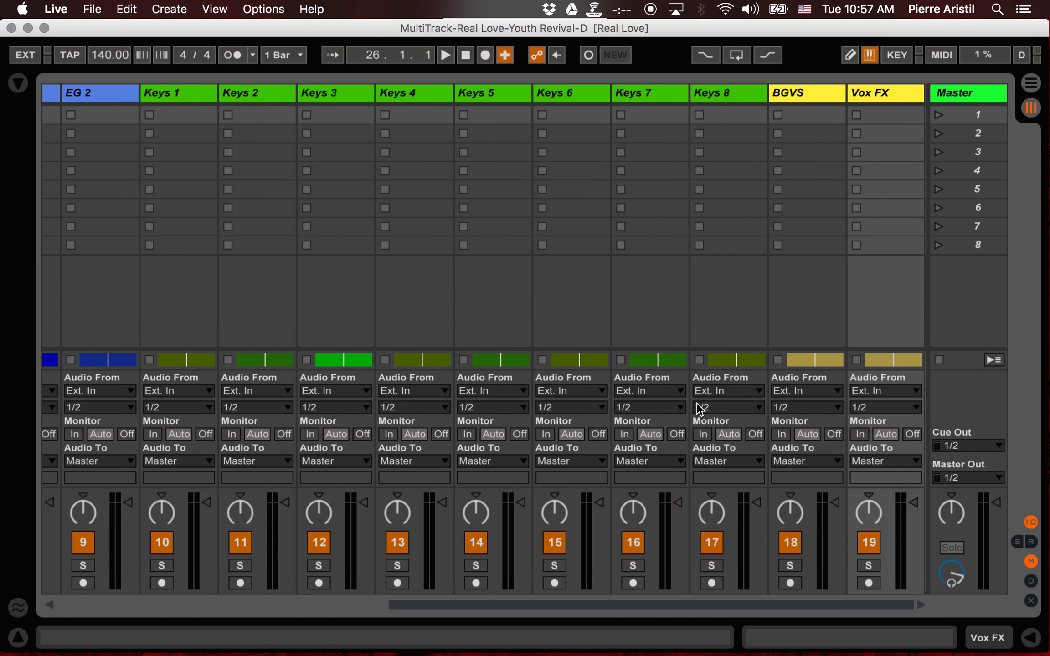
{"action": "scroll", "coordinate": [698, 409], "scroll_direction": "left", "scroll_amount": 10}
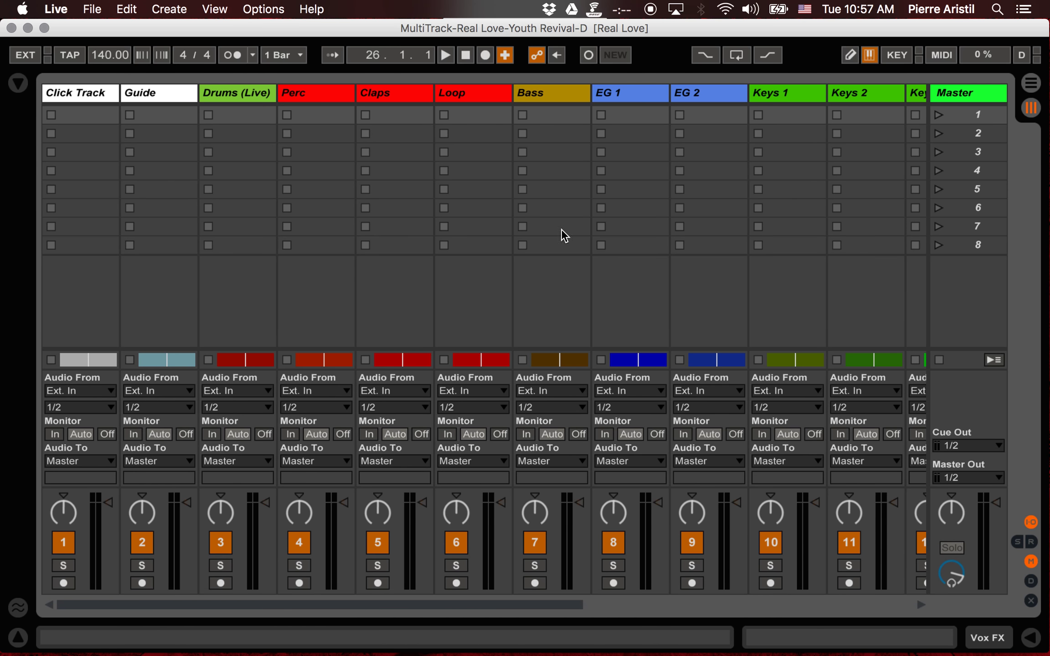
Step: In Arrangement View, show the Click Track clip's properties, and solo and unfold its track
{"action": "left_click", "coordinate": [1031, 83]}
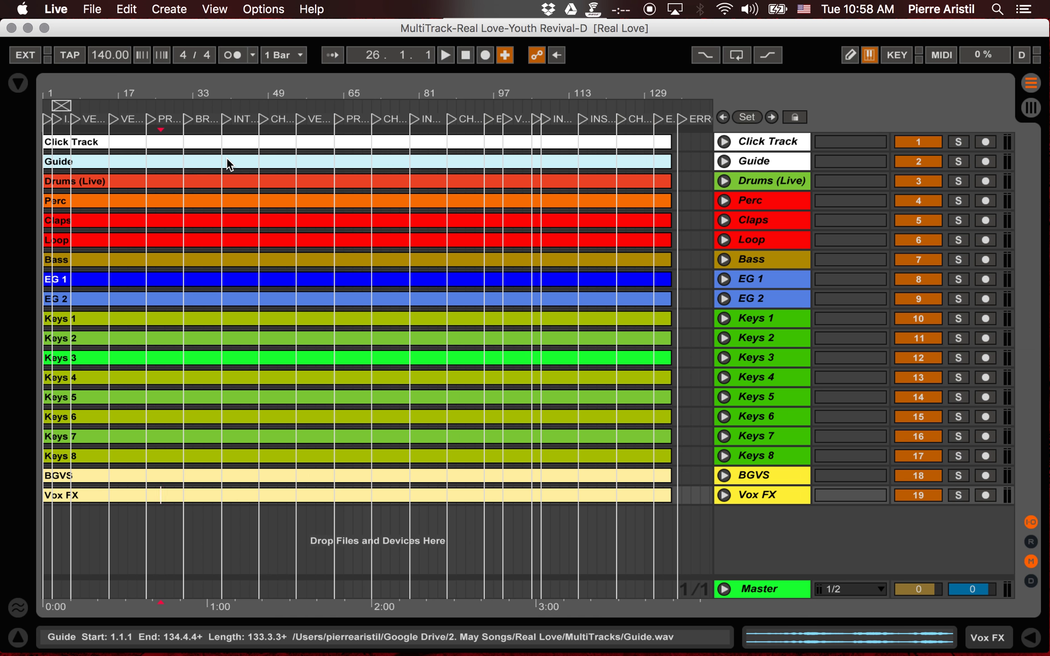
{"action": "double_click", "coordinate": [313, 140]}
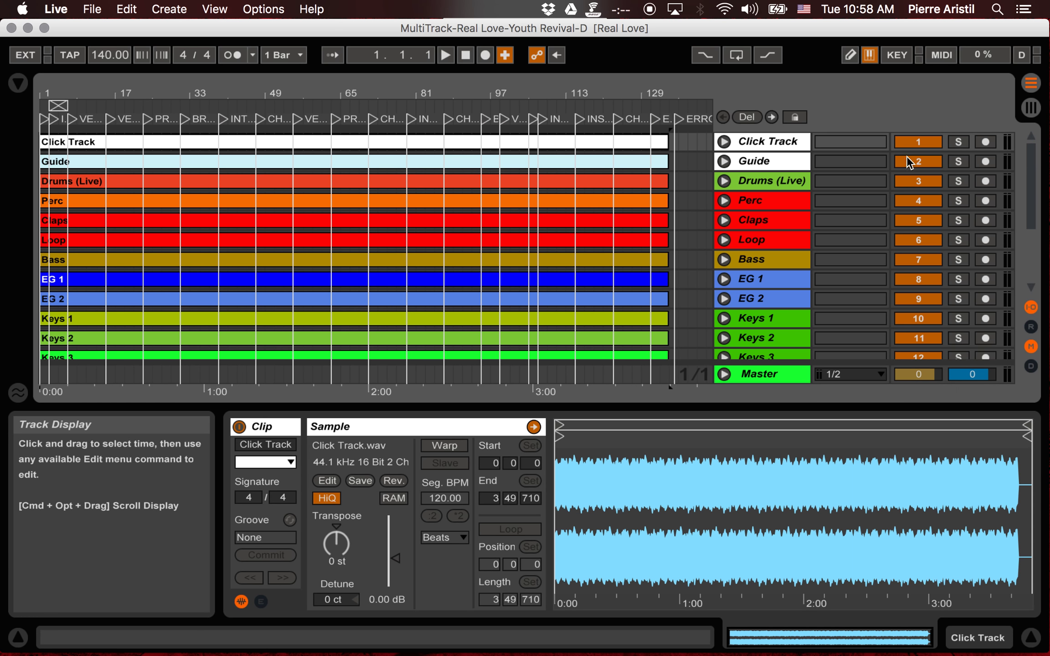
{"action": "left_click", "coordinate": [956, 143]}
{"action": "left_click", "coordinate": [724, 141]}
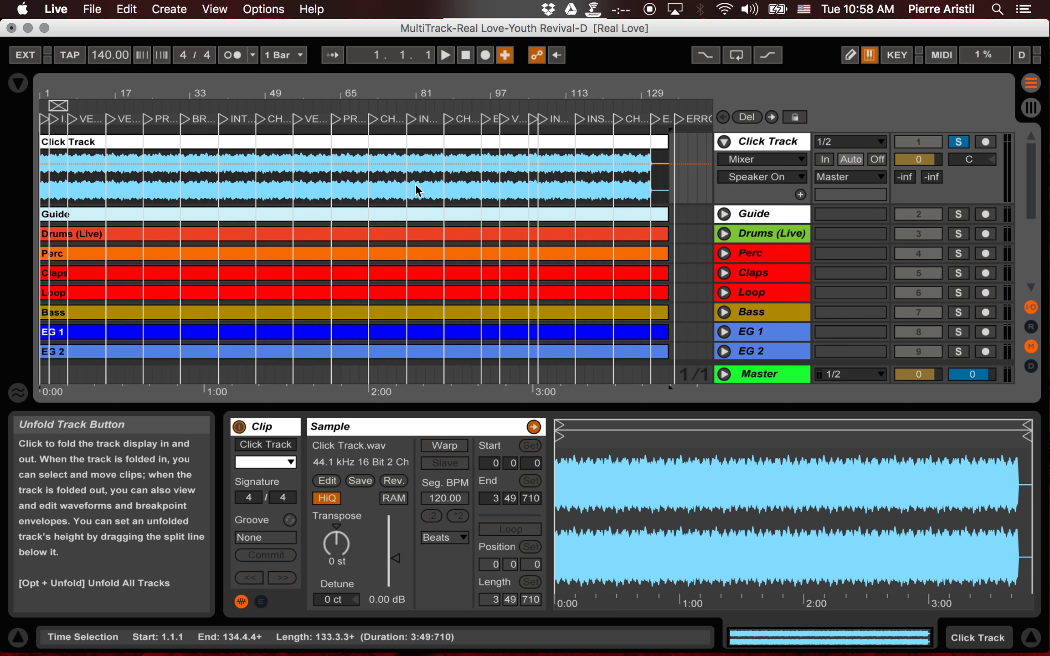
Step: Play the soloed Click Track from the start with the metronome on to compare them, ending with playback and metronome off
{"action": "key", "text": "plus"}
{"action": "key", "text": "plus"}
{"action": "key", "text": "plus"}
{"action": "key", "text": "plus"}
{"action": "key", "text": "plus"}
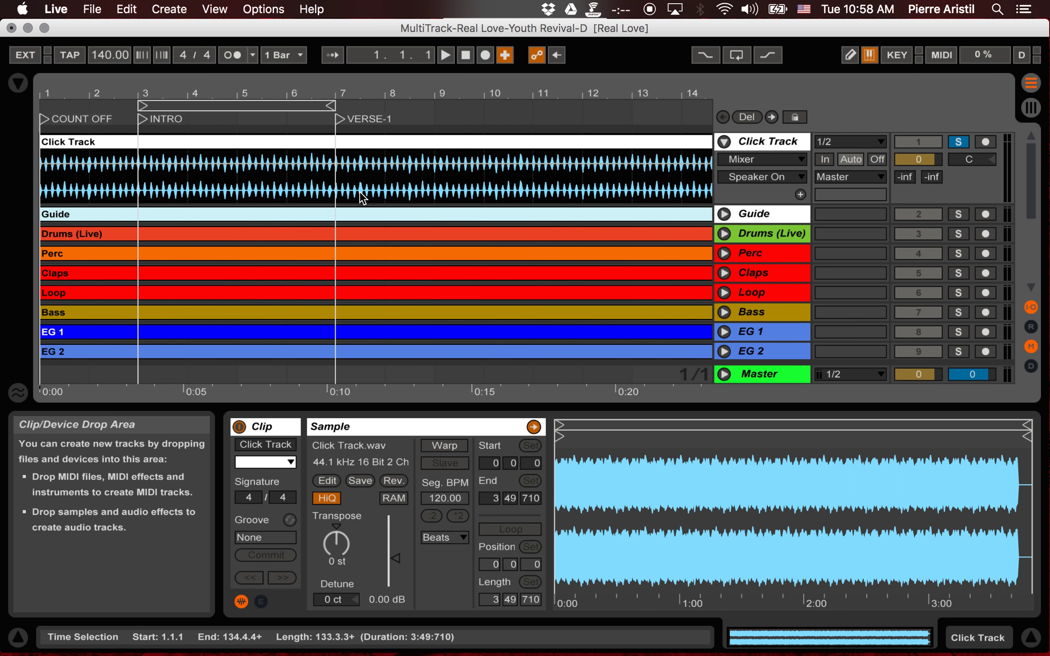
{"action": "key", "text": "plus"}
{"action": "key", "text": "plus"}
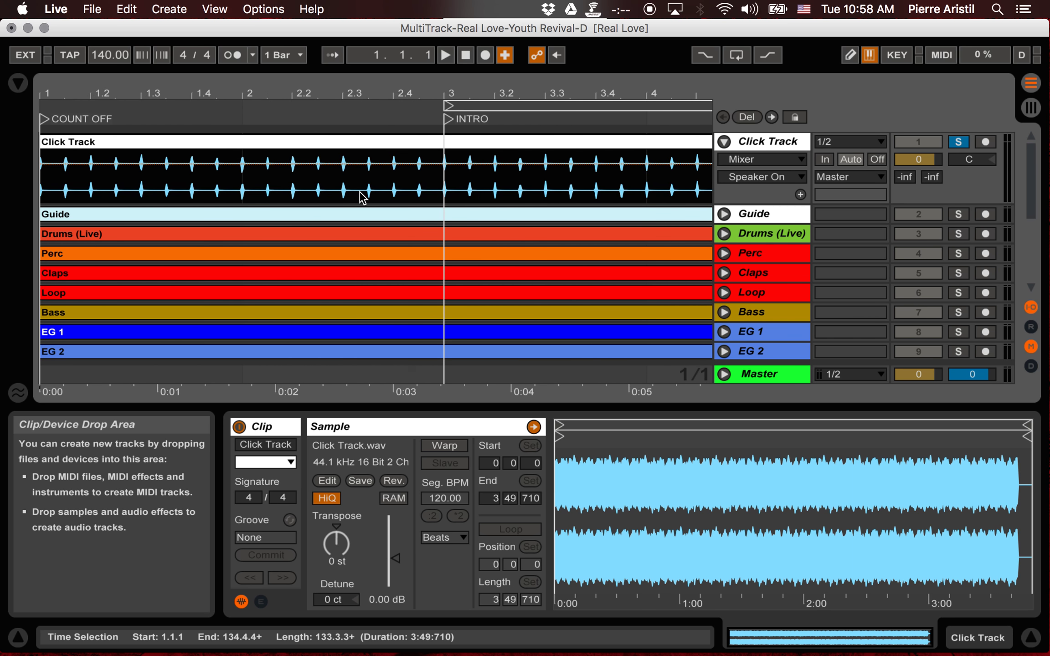
{"action": "left_click", "coordinate": [235, 58]}
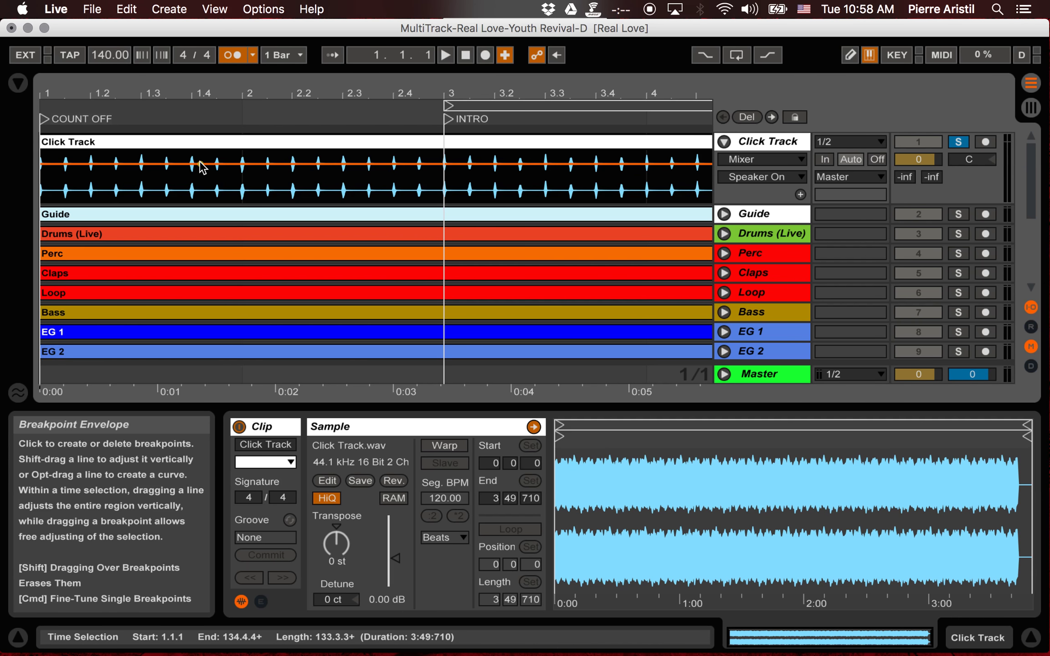
{"action": "key", "text": "space"}
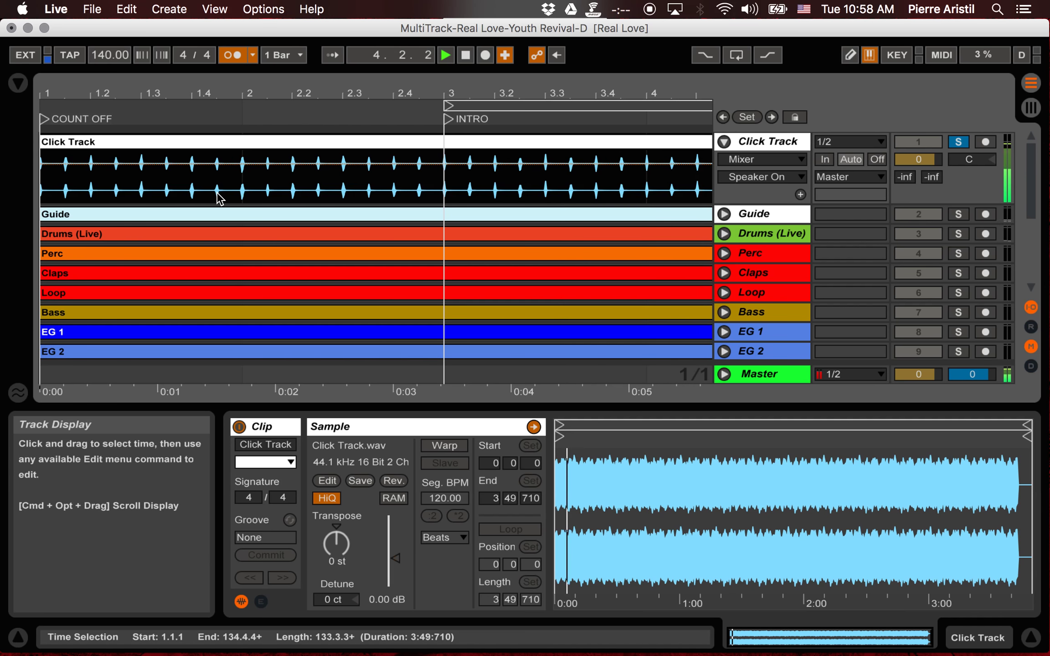
{"action": "left_click", "coordinate": [233, 55]}
{"action": "key", "text": "space"}
Step: Set the arrangement's adaptive grid to Narrow and place the insert marker at 1.2.1 on the Click Track
{"action": "left_click", "coordinate": [82, 173]}
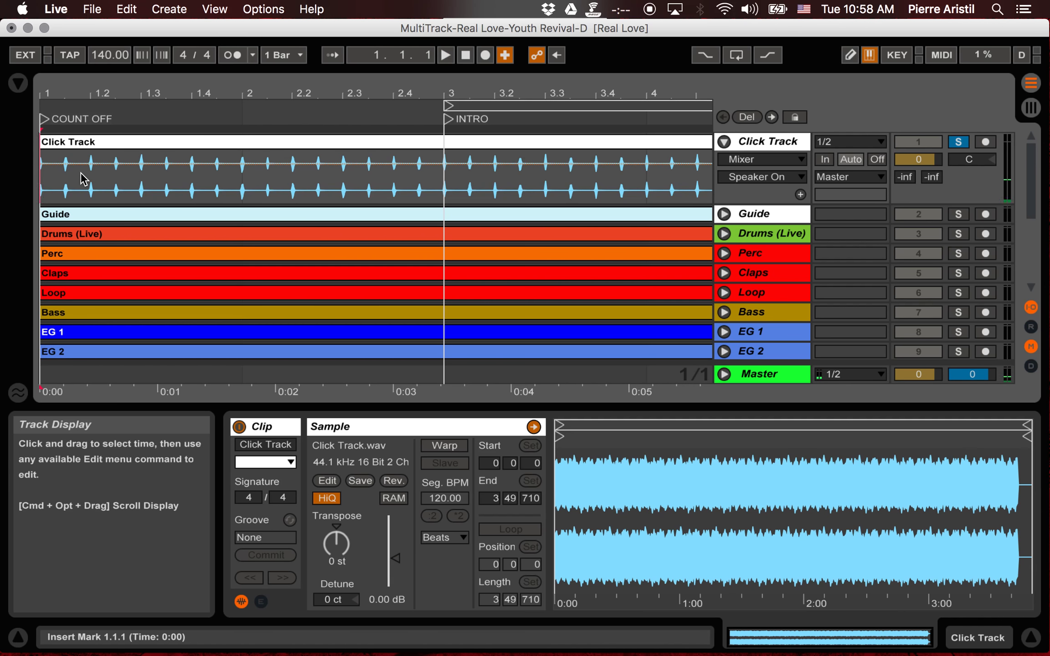
{"action": "key", "text": "plus"}
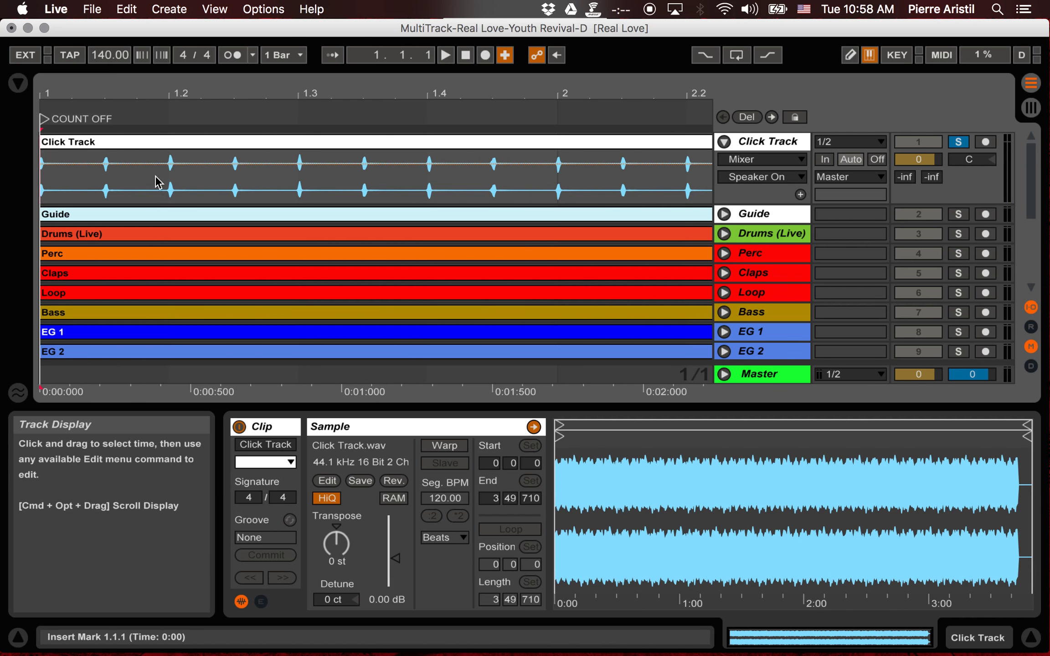
{"action": "right_click", "coordinate": [167, 180]}
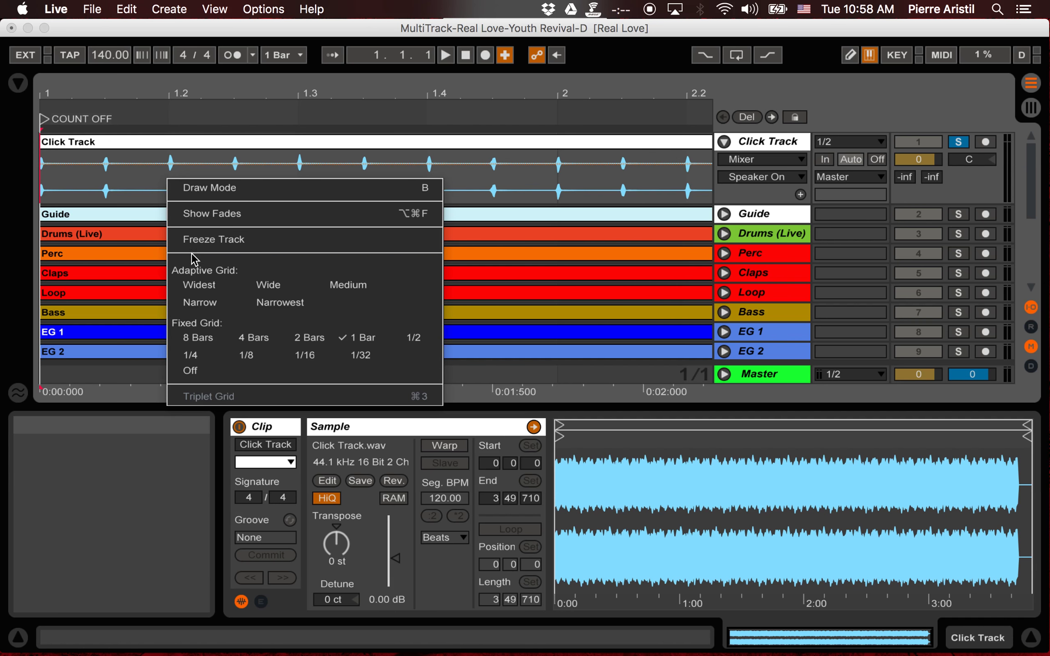
{"action": "left_click", "coordinate": [200, 301]}
{"action": "left_click", "coordinate": [169, 180]}
{"action": "left_click", "coordinate": [218, 181]}
{"action": "left_click", "coordinate": [169, 177]}
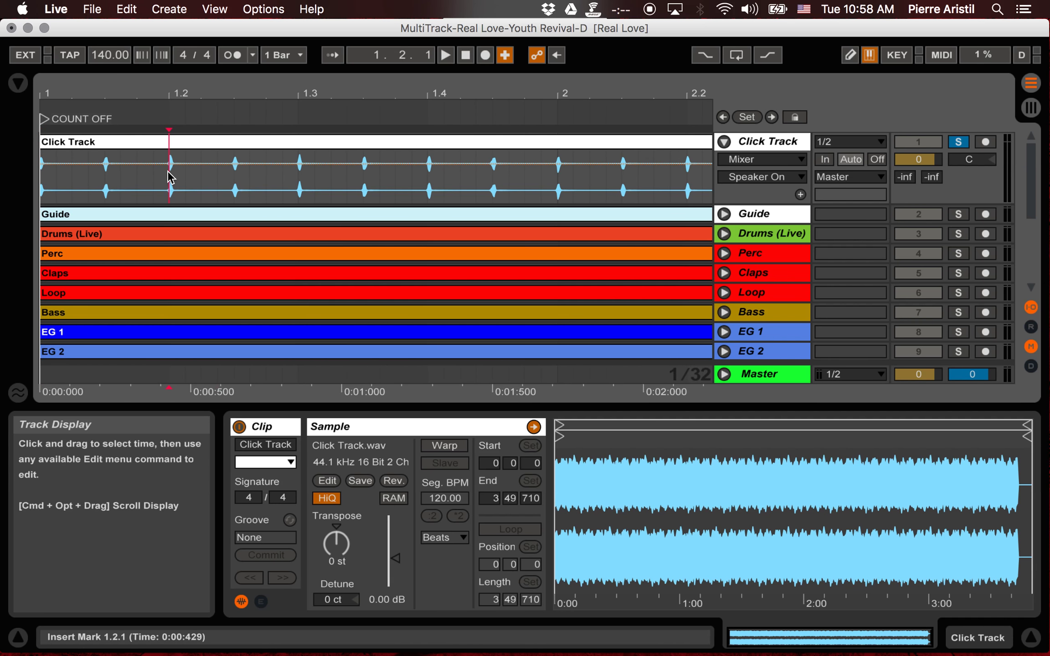
Step: Select all clips from Click Track through Vox FX and turn on Warp for them together
{"action": "key", "text": "minus"}
{"action": "key", "text": "minus"}
{"action": "key", "text": "minus"}
{"action": "key", "text": "minus"}
{"action": "key", "text": "minus"}
{"action": "key", "text": "minus"}
{"action": "key", "text": "minus"}
{"action": "key", "text": "minus"}
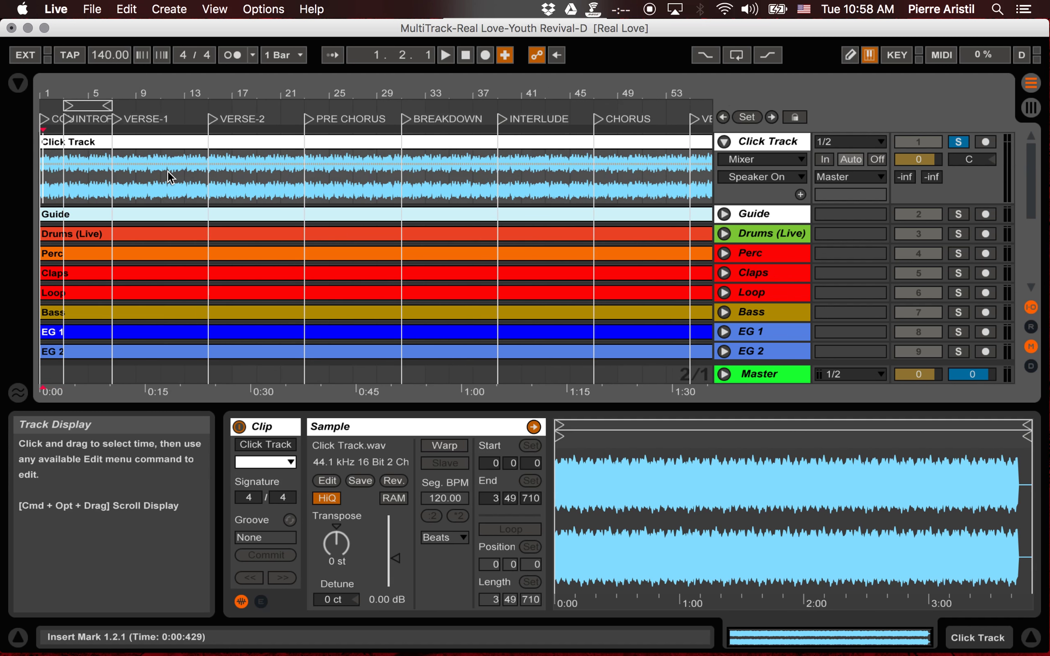
{"action": "key", "text": "minus"}
{"action": "key", "text": "minus"}
{"action": "left_click", "coordinate": [226, 141]}
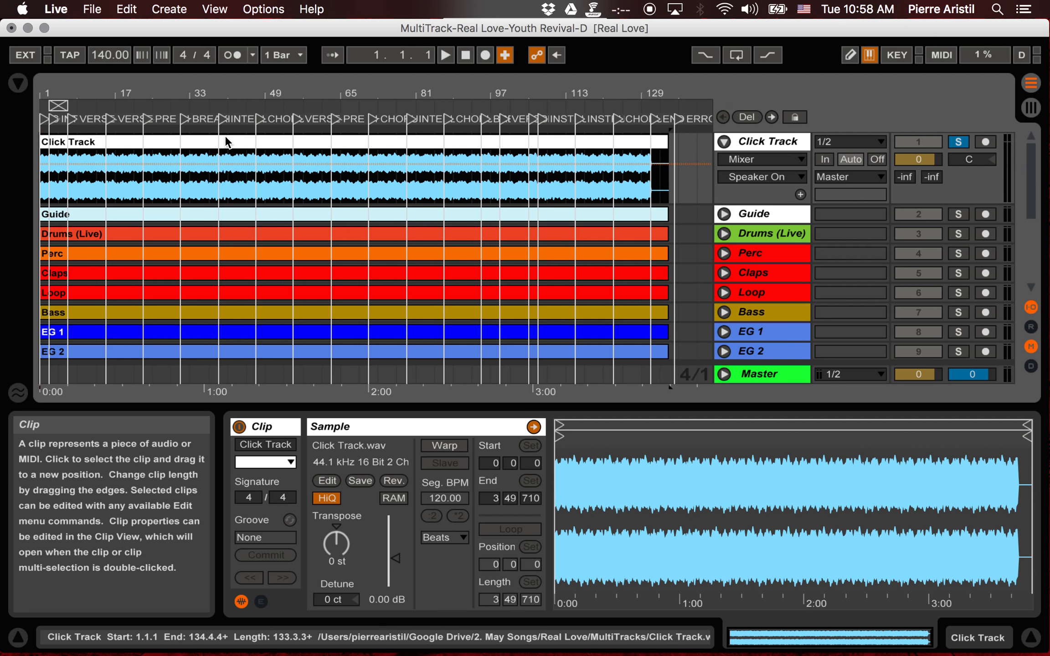
{"action": "scroll", "coordinate": [281, 191], "scroll_direction": "down", "scroll_amount": 5}
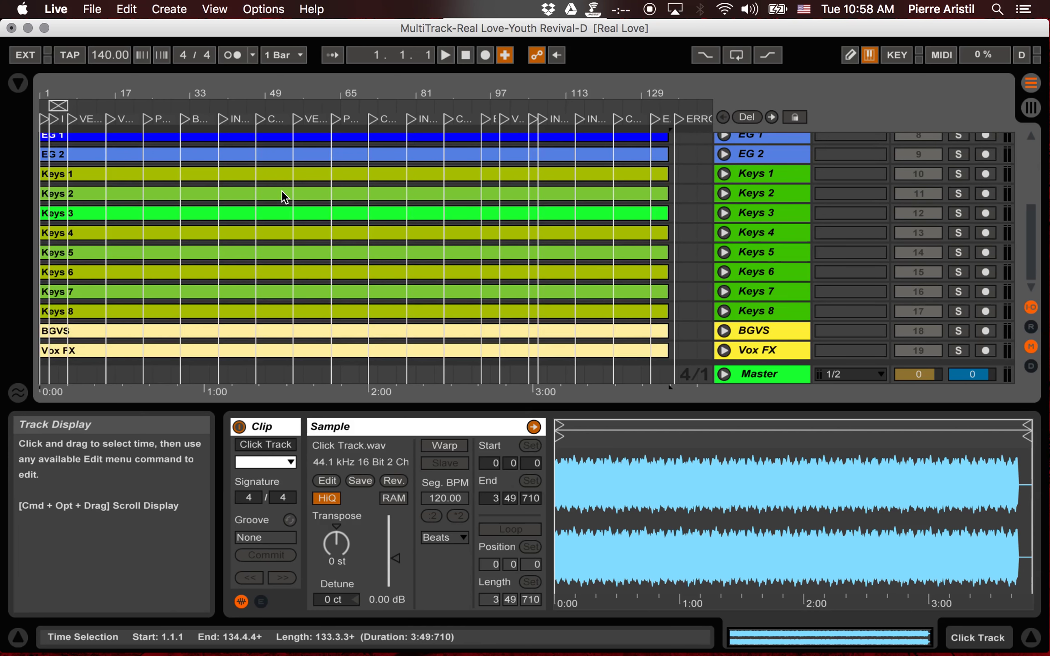
{"action": "left_click", "coordinate": [334, 345], "text": "shift"}
{"action": "scroll", "coordinate": [269, 315], "scroll_direction": "up", "scroll_amount": 2}
{"action": "scroll", "coordinate": [269, 314], "scroll_direction": "up", "scroll_amount": 3}
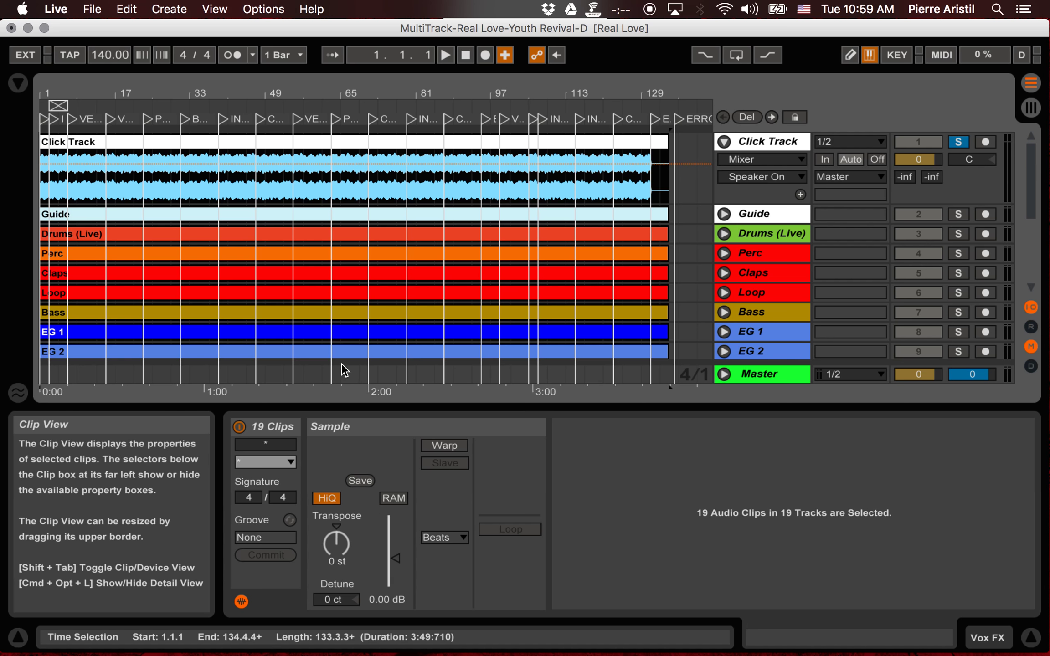
{"action": "left_click", "coordinate": [455, 442]}
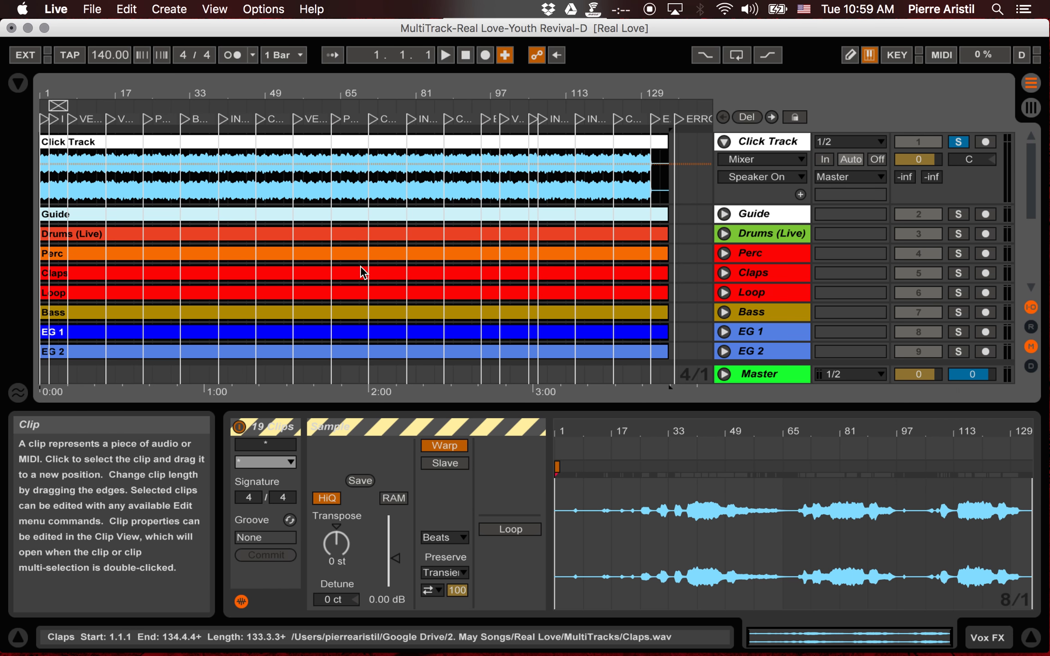
Step: Examine the warp modes available for the selected clips, and inspect the Perc and Bass clips' sample properties
{"action": "left_click", "coordinate": [456, 537]}
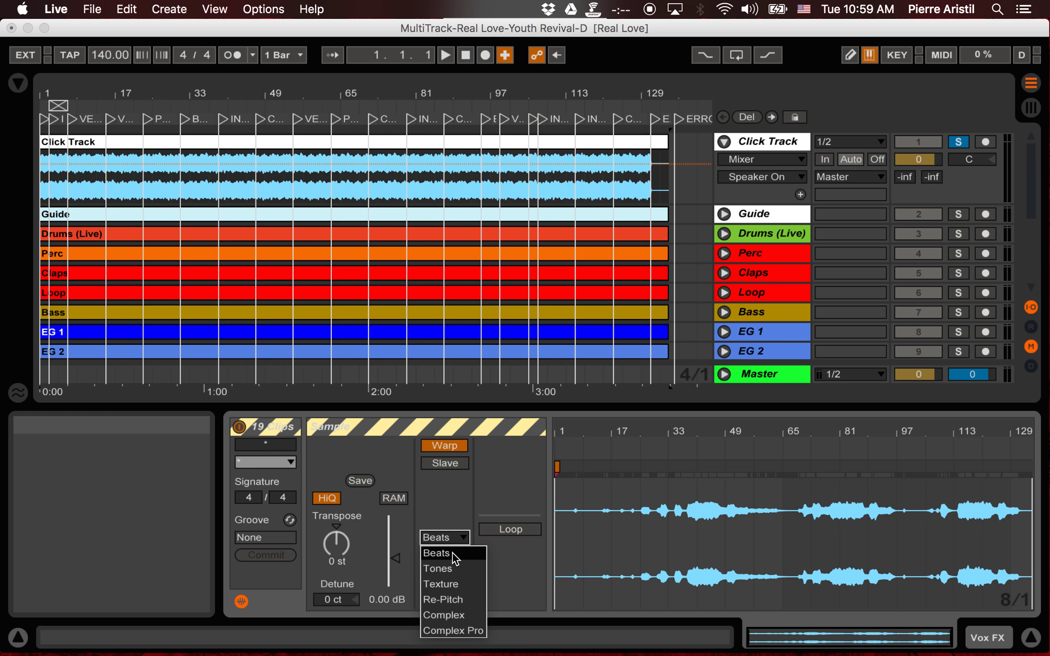
{"action": "left_click", "coordinate": [432, 256]}
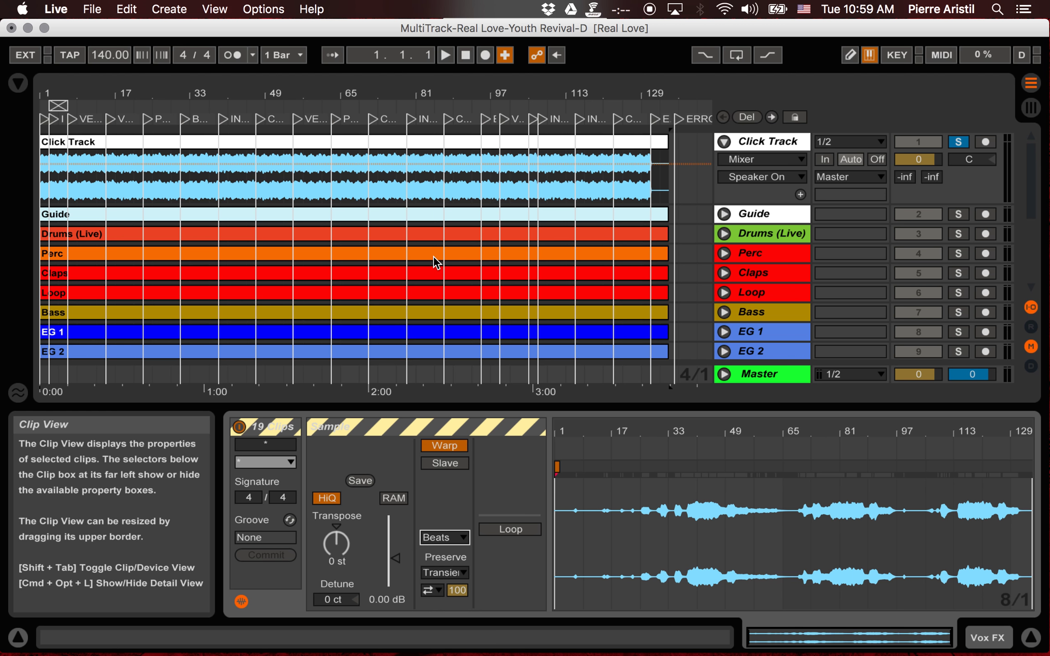
{"action": "left_click", "coordinate": [433, 257]}
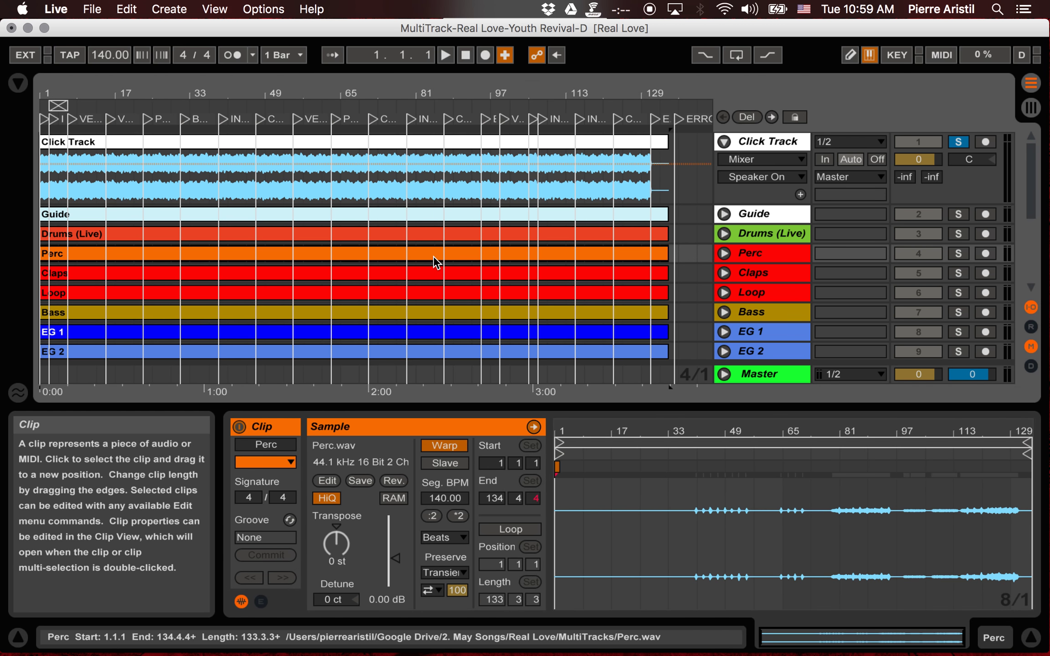
{"action": "left_click", "coordinate": [431, 311]}
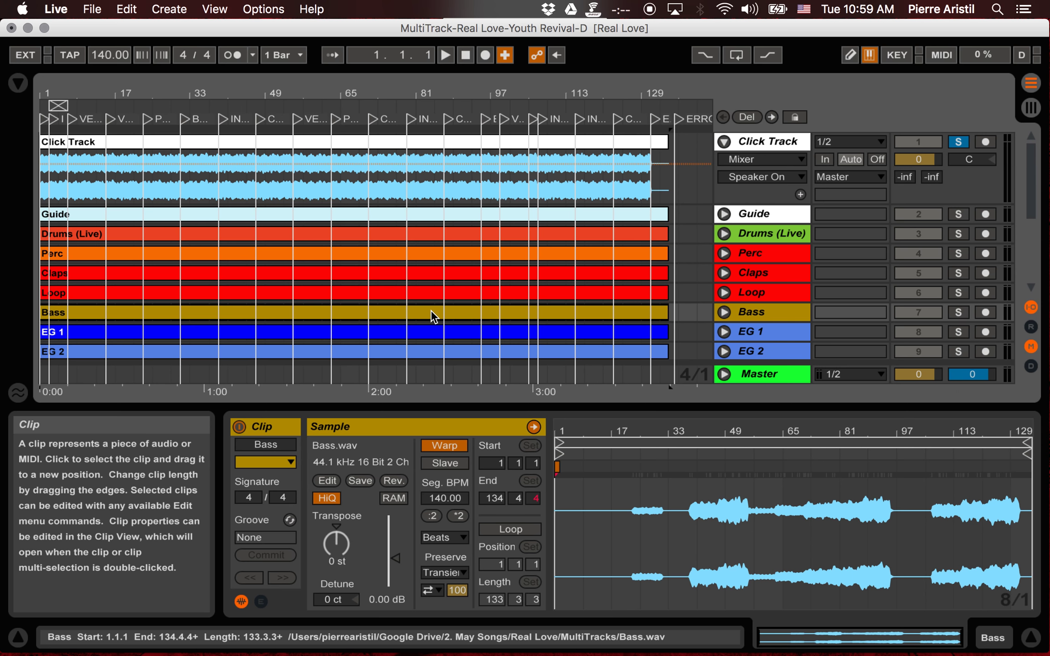
Step: Turn off solo on the Click Track, leaving the Loop track folded
{"action": "left_click", "coordinate": [958, 142]}
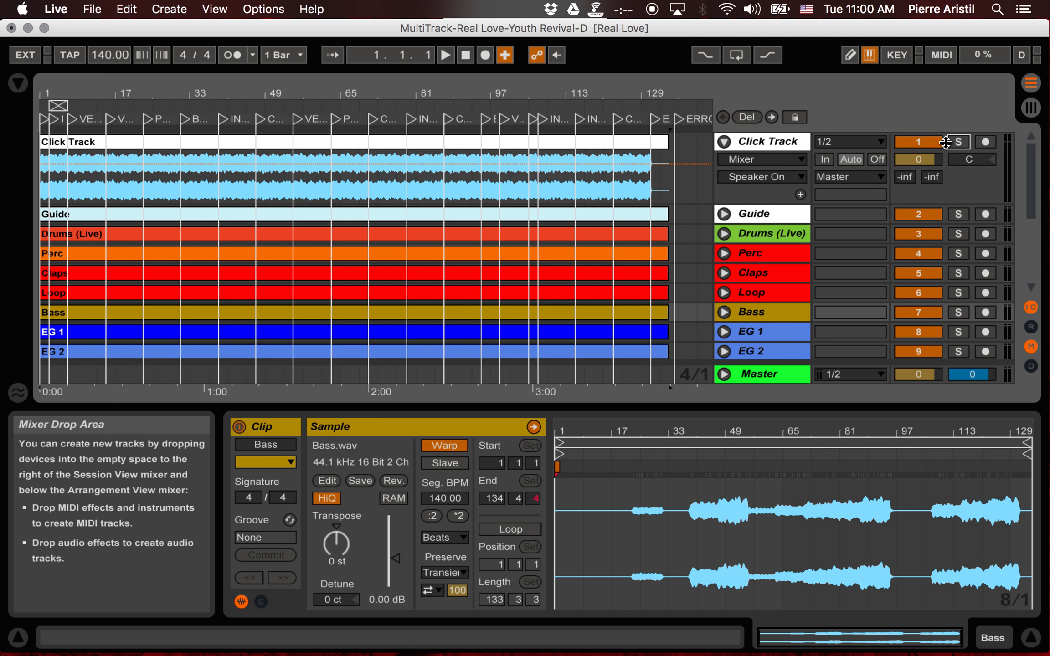
{"action": "left_click", "coordinate": [725, 292]}
{"action": "left_click", "coordinate": [725, 294]}
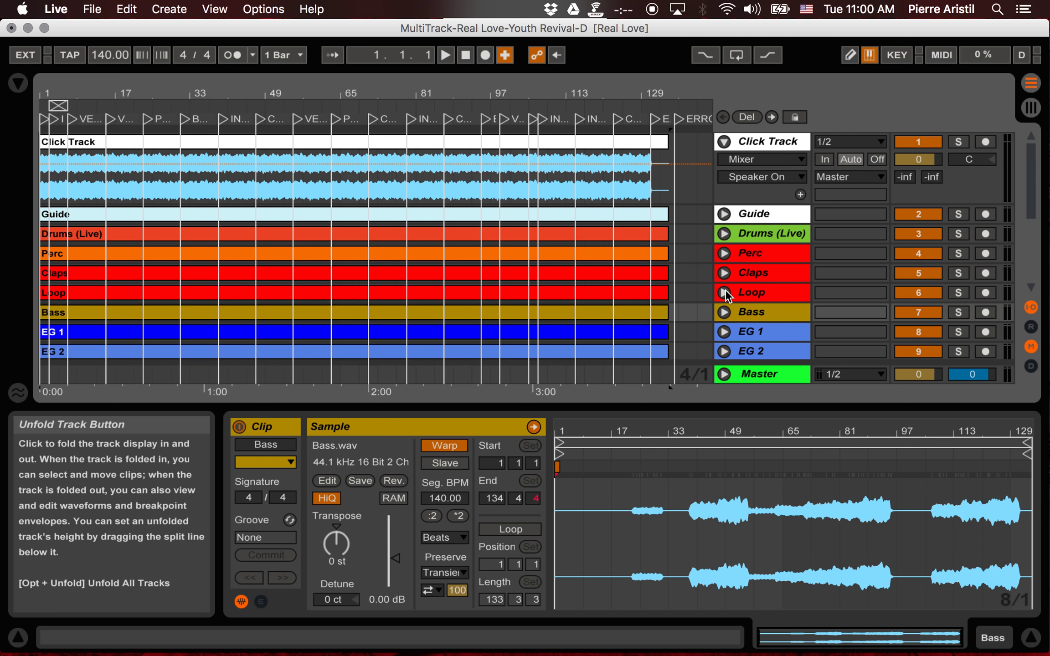
Step: Look over the lower tracks and review the warp mode options for the Bass clip without changing its mode
{"action": "scroll", "coordinate": [505, 345], "scroll_direction": "down", "scroll_amount": 5}
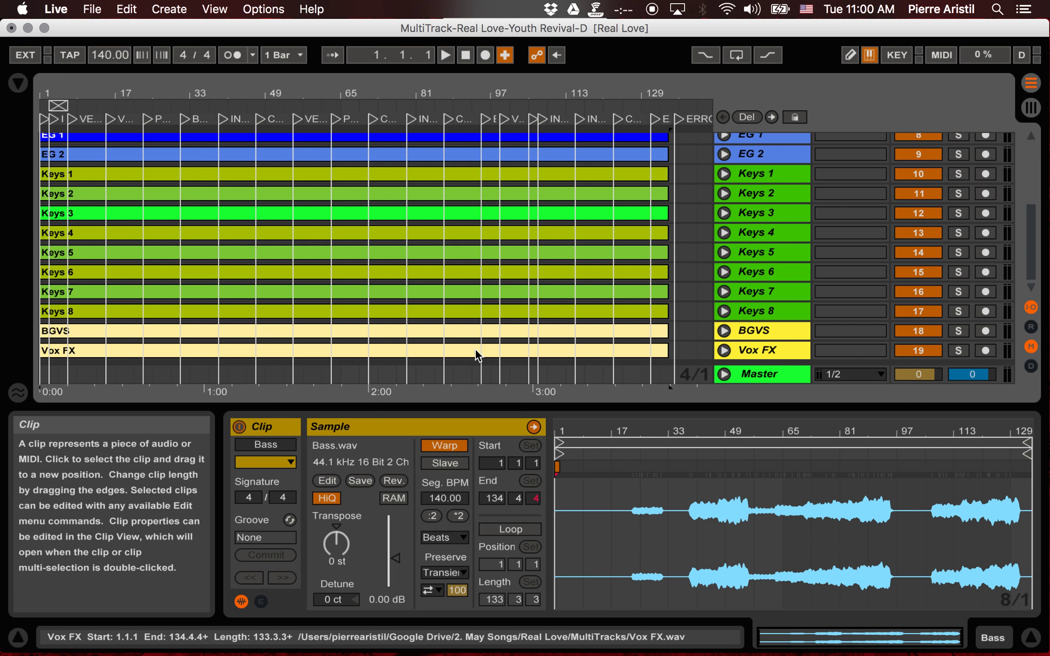
{"action": "left_click", "coordinate": [451, 537]}
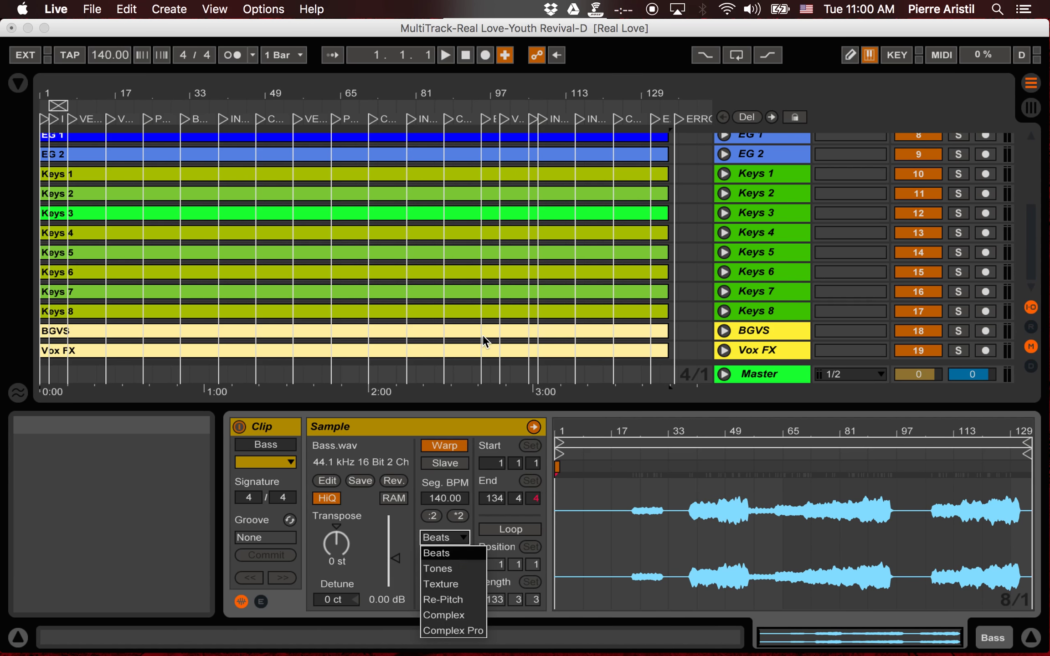
{"action": "left_click", "coordinate": [469, 319]}
{"action": "scroll", "coordinate": [470, 319], "scroll_direction": "up", "scroll_amount": 5}
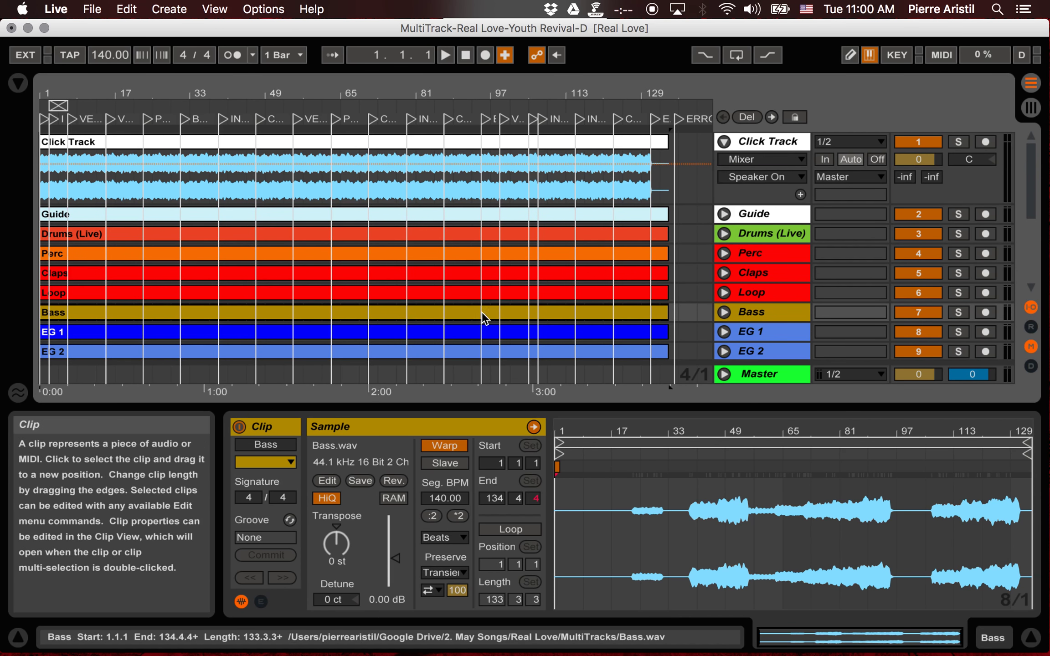
Step: Unfold and solo the Loop track, listen to it from bar 65, and turn its solo off
{"action": "left_click", "coordinate": [724, 293]}
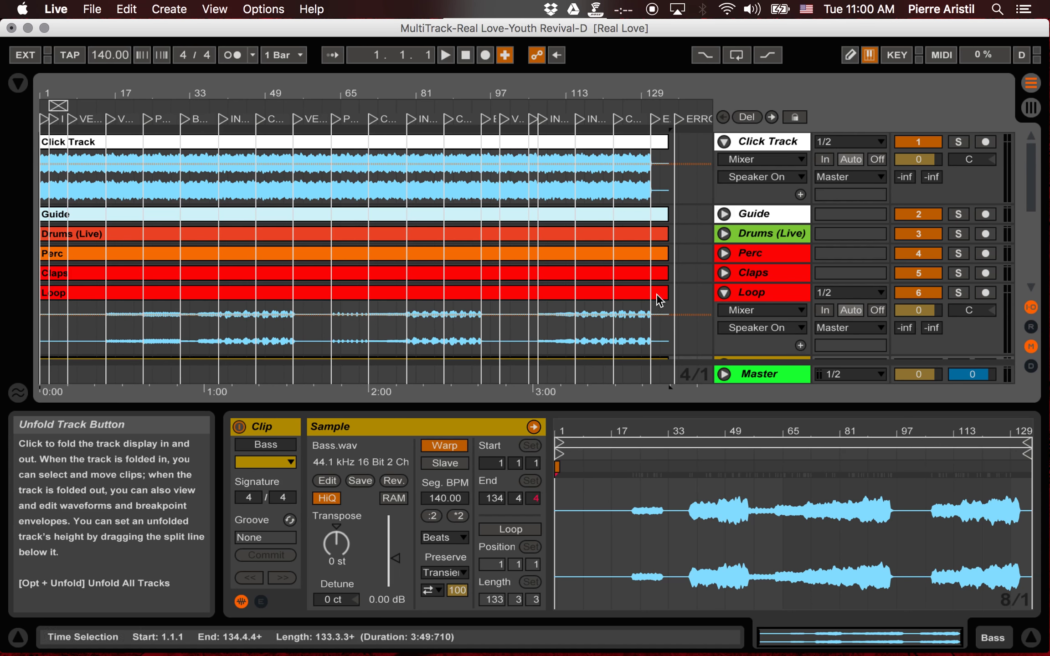
{"action": "left_click", "coordinate": [958, 292]}
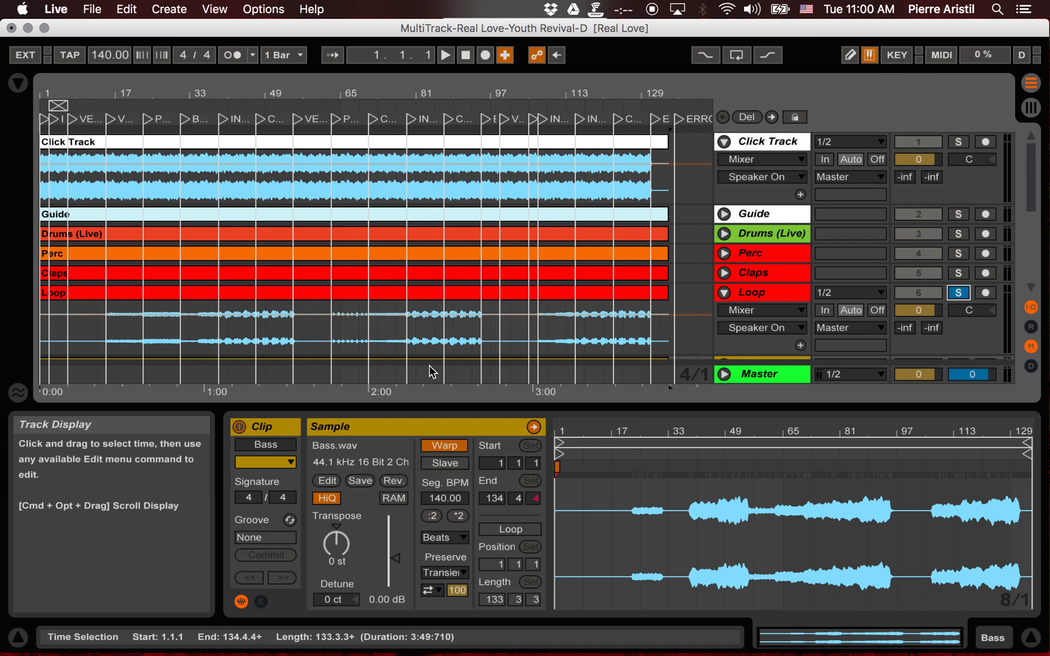
{"action": "left_click", "coordinate": [341, 336]}
{"action": "key", "text": "space"}
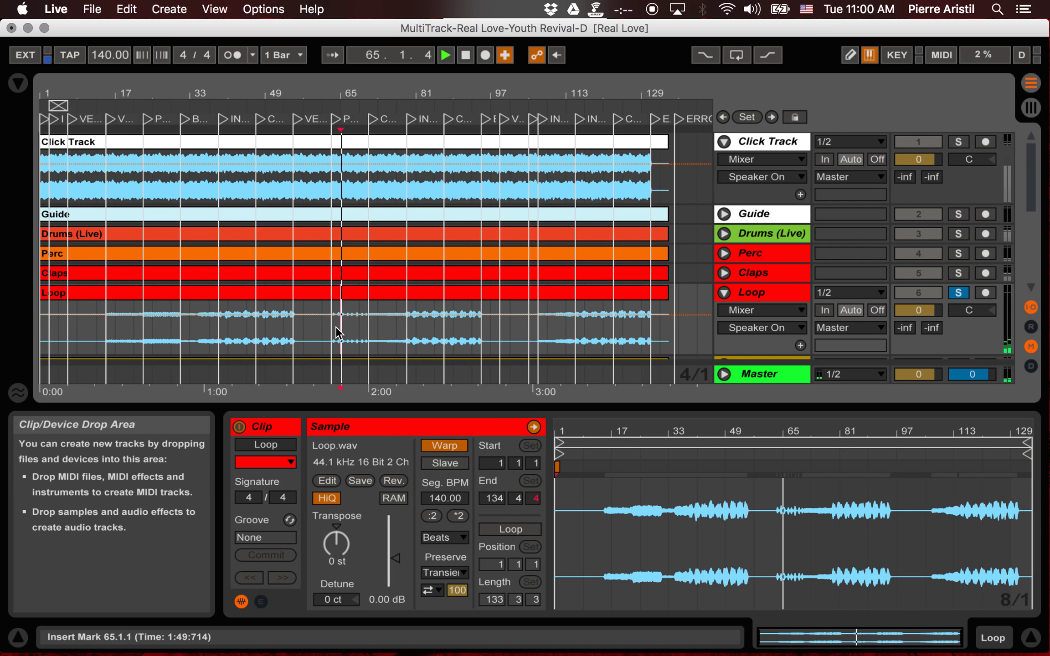
{"action": "left_click", "coordinate": [416, 332]}
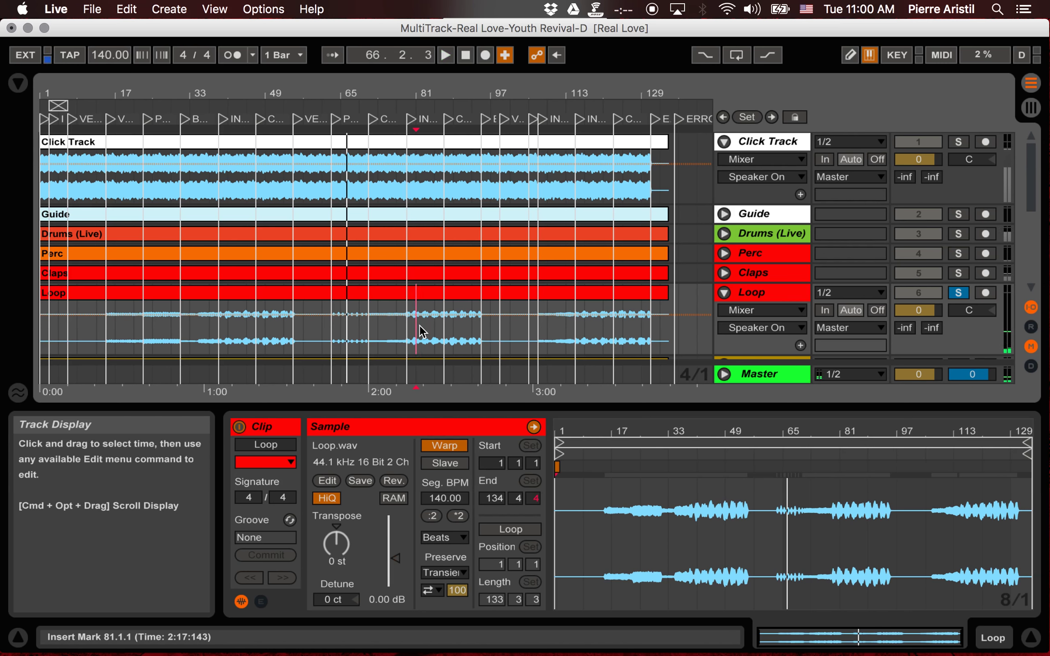
{"action": "left_click", "coordinate": [613, 329]}
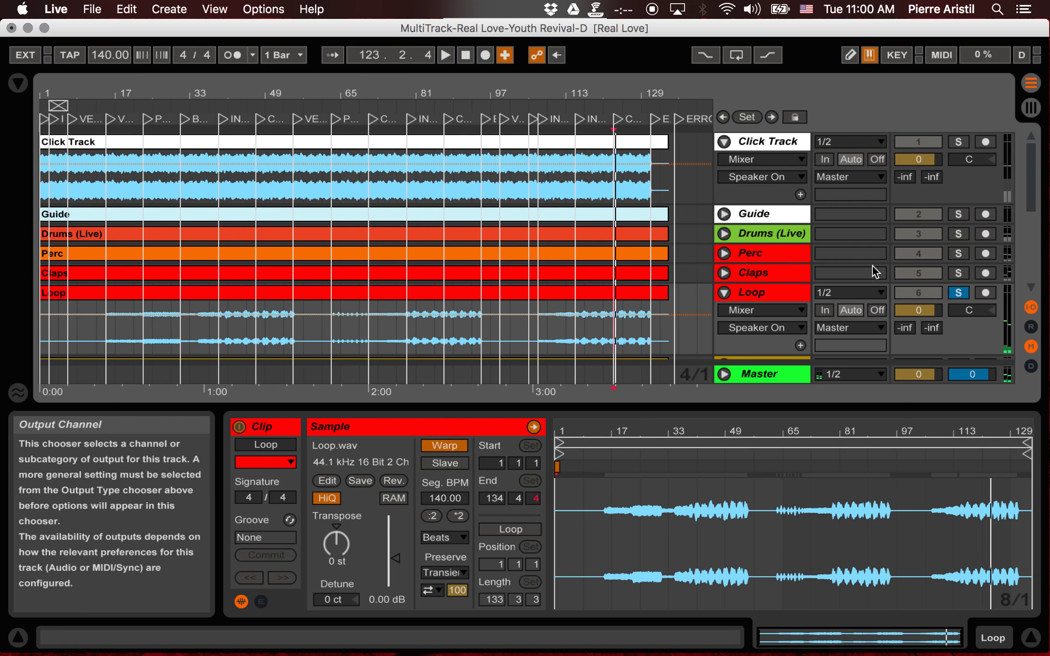
{"action": "left_click", "coordinate": [958, 292]}
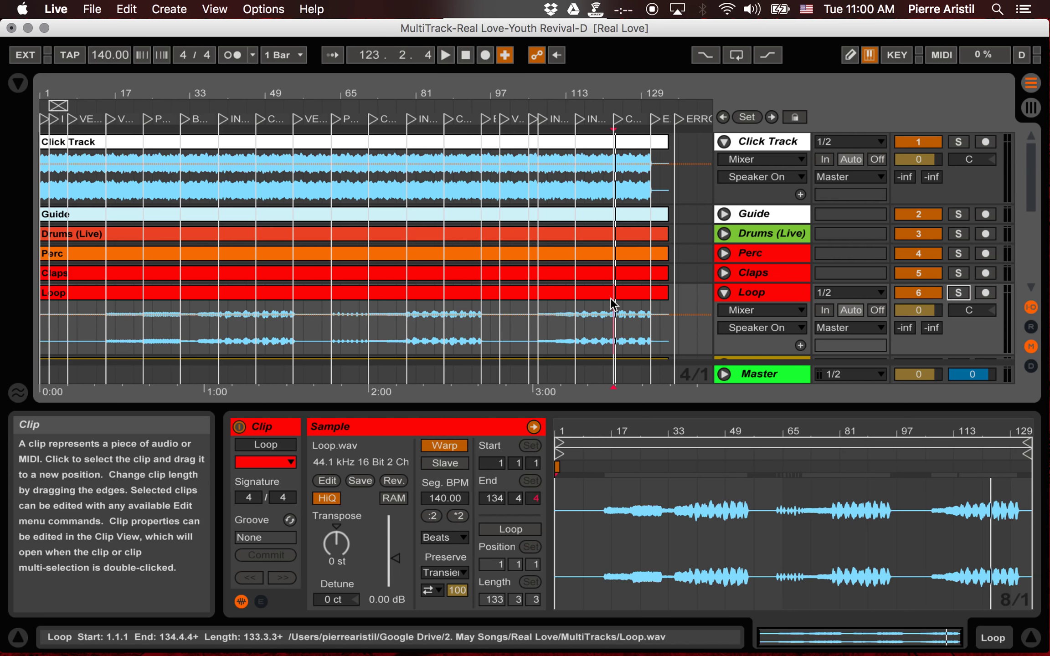
Step: Select all clips from Bass through Vox FX and set their warp mode to Complex Pro
{"action": "scroll", "coordinate": [610, 298], "scroll_direction": "down", "scroll_amount": 3}
{"action": "left_click", "coordinate": [564, 260]}
{"action": "scroll", "coordinate": [563, 256], "scroll_direction": "down", "scroll_amount": 5}
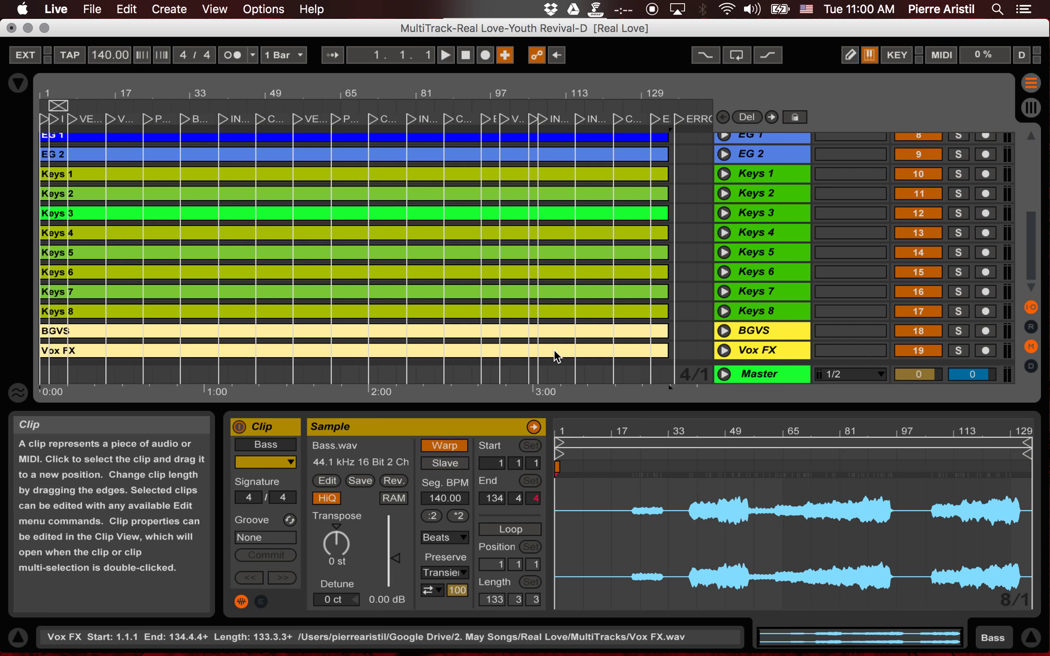
{"action": "left_click", "coordinate": [554, 349], "text": "shift"}
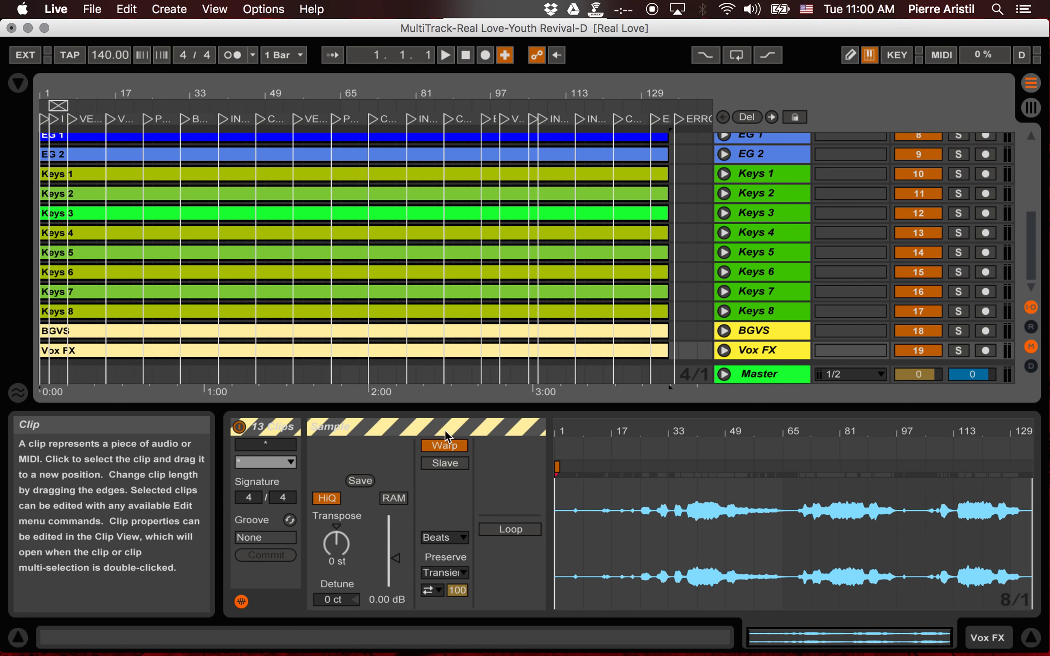
{"action": "left_click", "coordinate": [465, 535]}
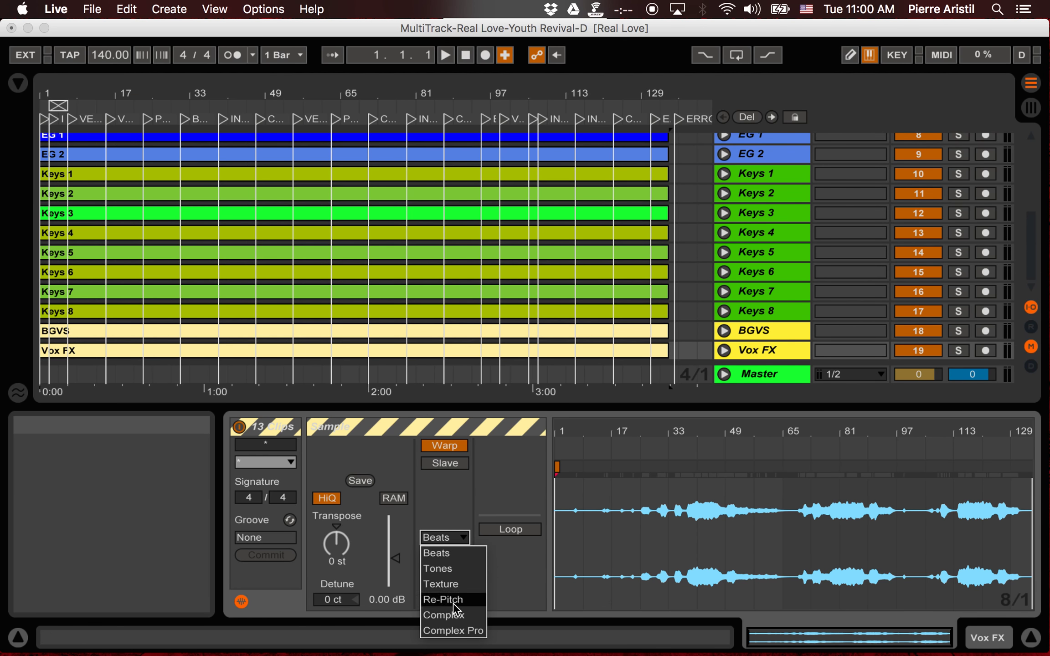
{"action": "left_click", "coordinate": [448, 631]}
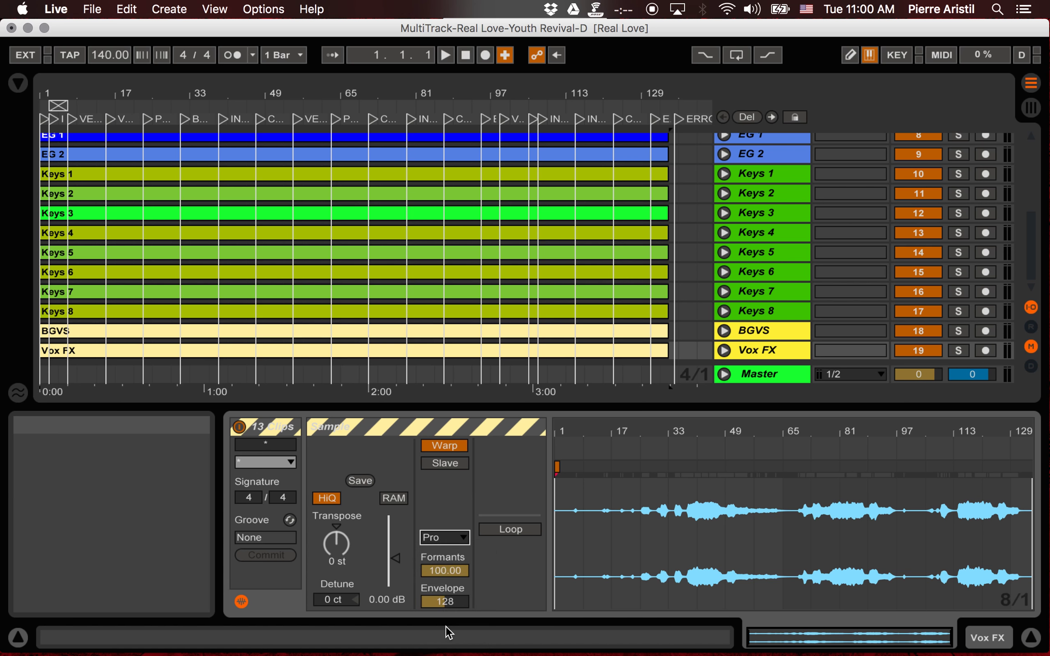
Step: Hide the clip detail view and fold the Loop and Click Track tracks
{"action": "key", "text": "alt+super+l"}
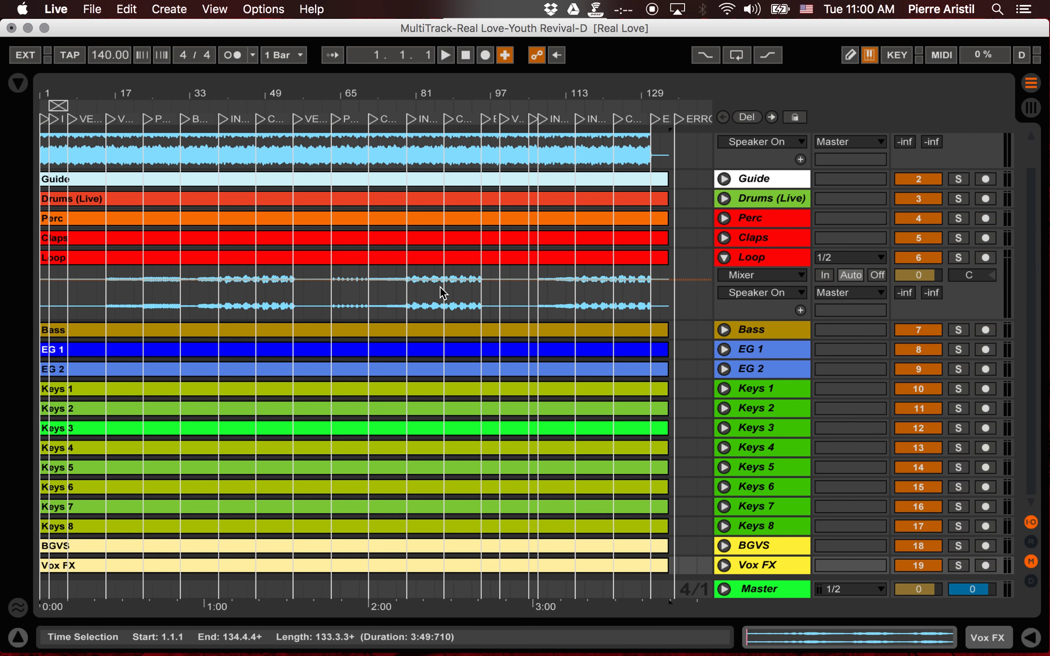
{"action": "left_click", "coordinate": [724, 292]}
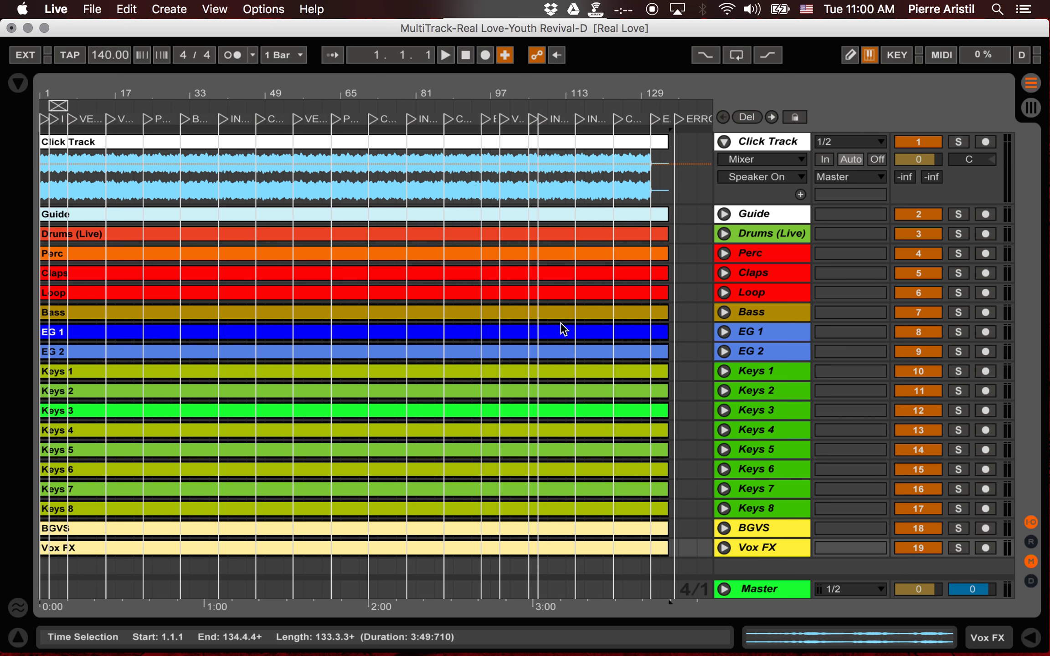
{"action": "left_click", "coordinate": [724, 142]}
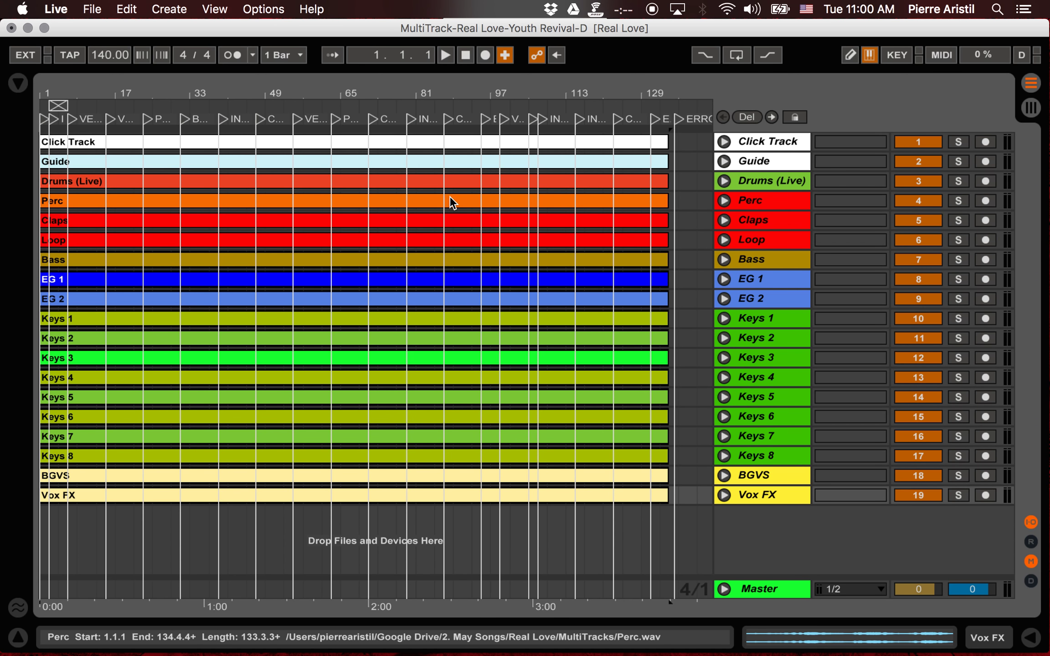
{"action": "left_click", "coordinate": [339, 508]}
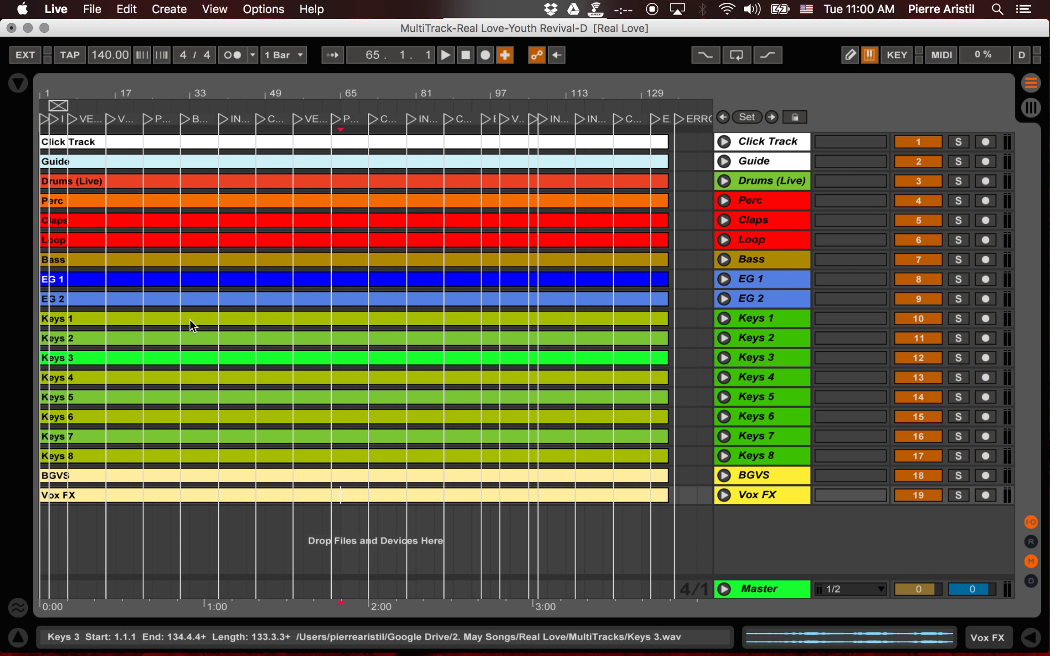
Step: Show the browser and search the Google Drive folder for "real love"
{"action": "left_click", "coordinate": [18, 84]}
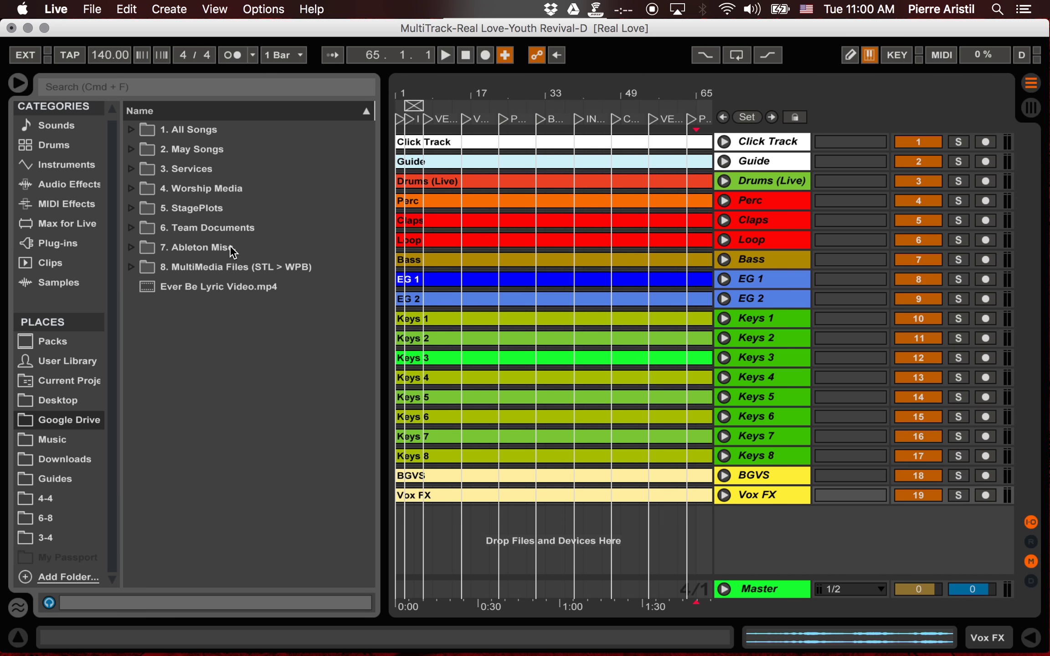
{"action": "left_click", "coordinate": [66, 442]}
{"action": "left_click", "coordinate": [66, 459]}
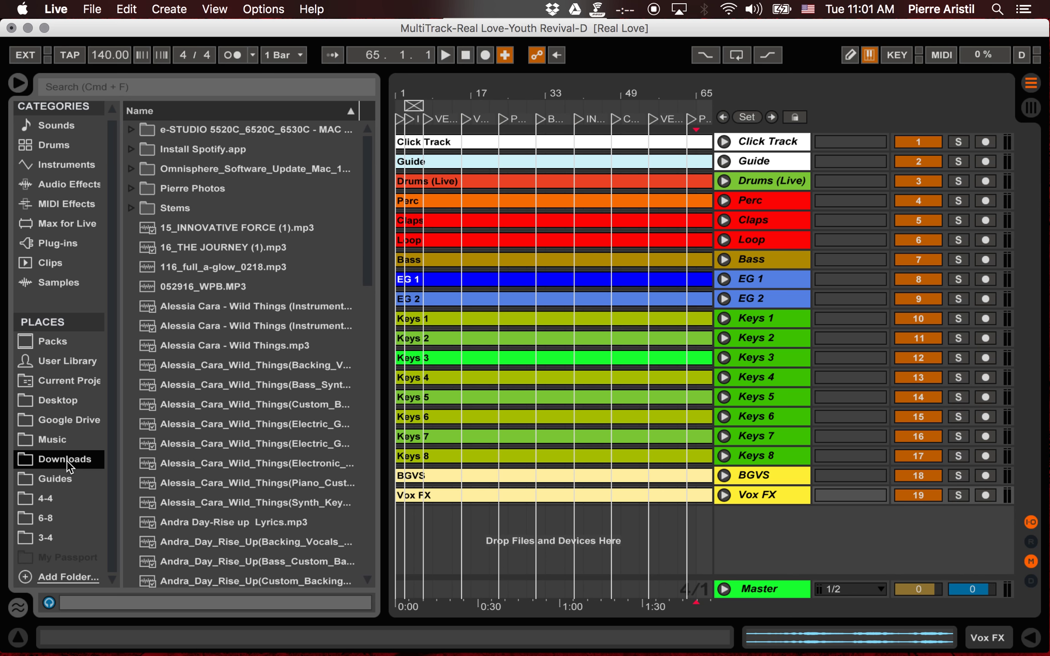
{"action": "left_click", "coordinate": [76, 480]}
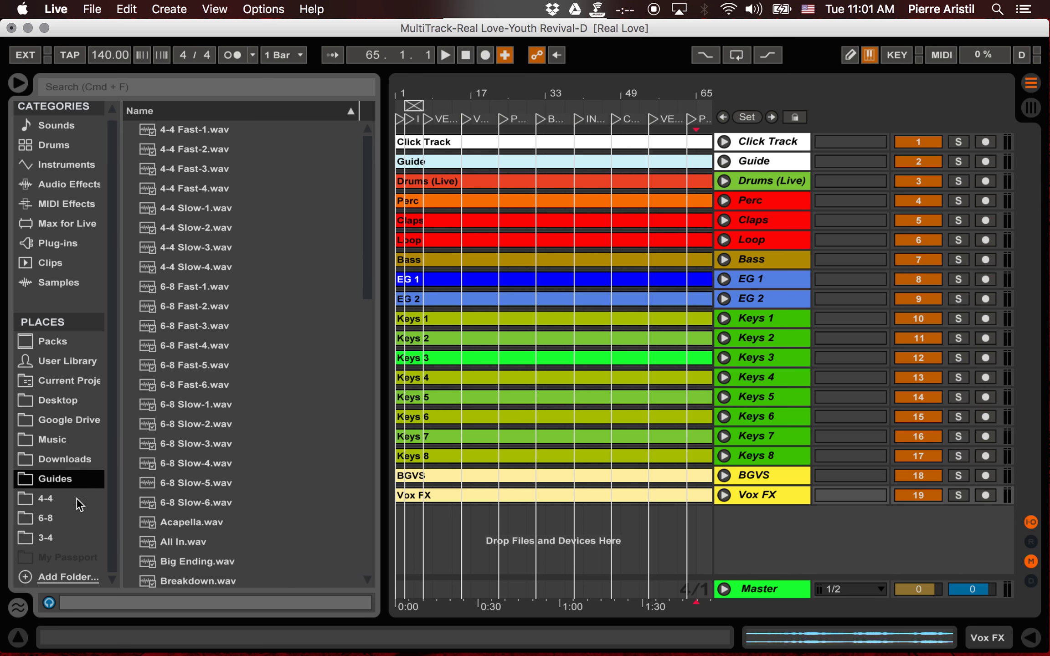
{"action": "left_click", "coordinate": [146, 80]}
{"action": "type", "text": "real"}
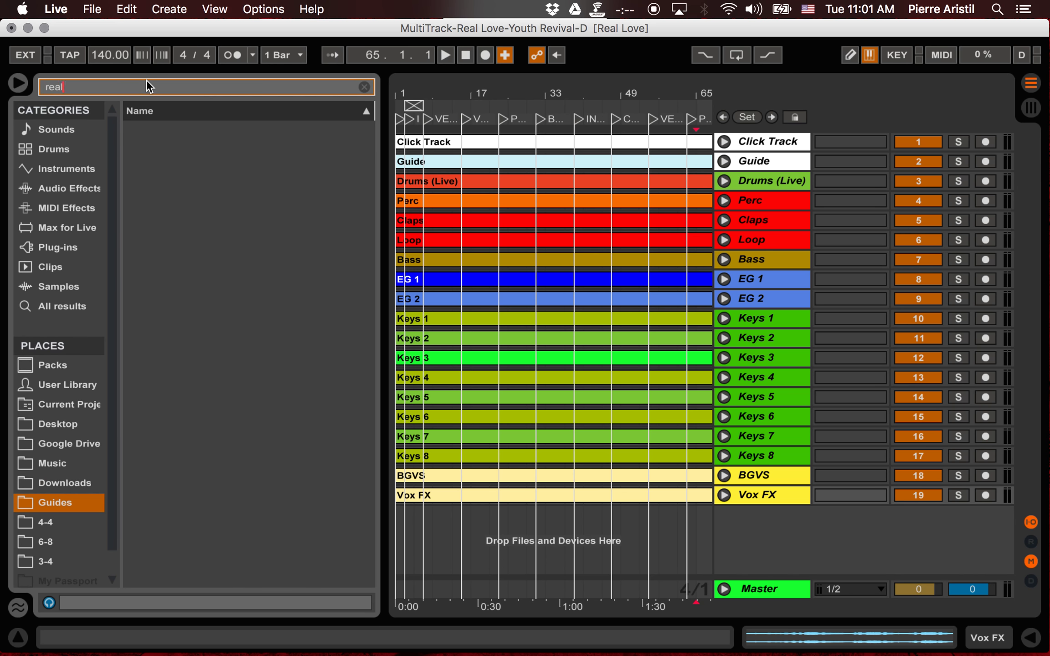
{"action": "type", "text": " love"}
{"action": "left_click", "coordinate": [86, 444]}
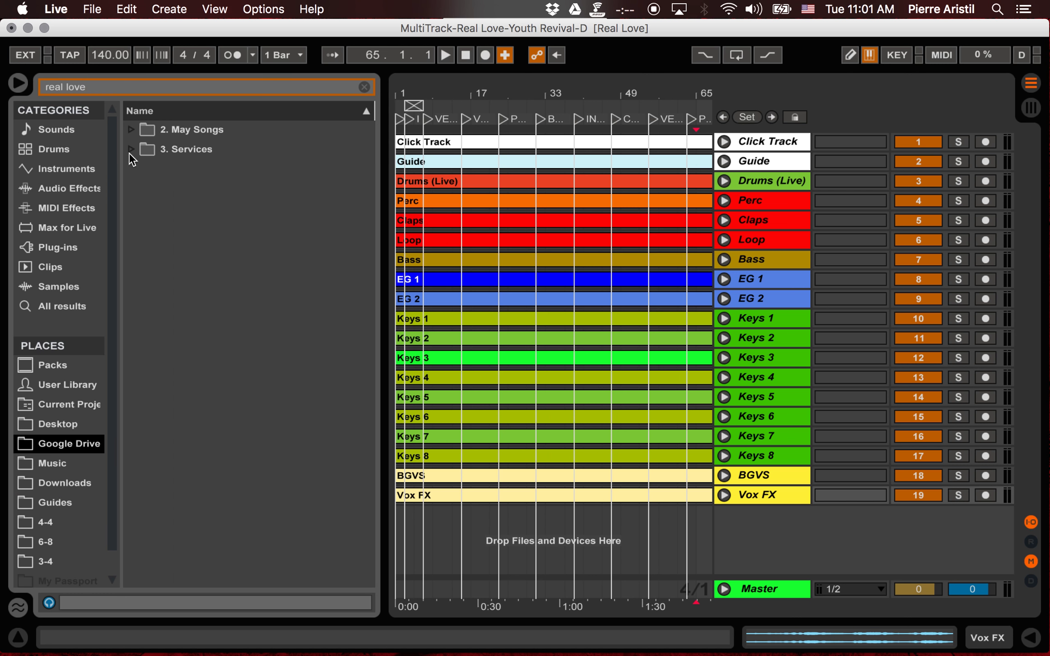
Step: Add Real Love (Live) - Hillsong Young & Free from the song's imported samples as a new track below Vox FX, and hide the browser
{"action": "left_click", "coordinate": [133, 129]}
{"action": "left_click", "coordinate": [143, 169]}
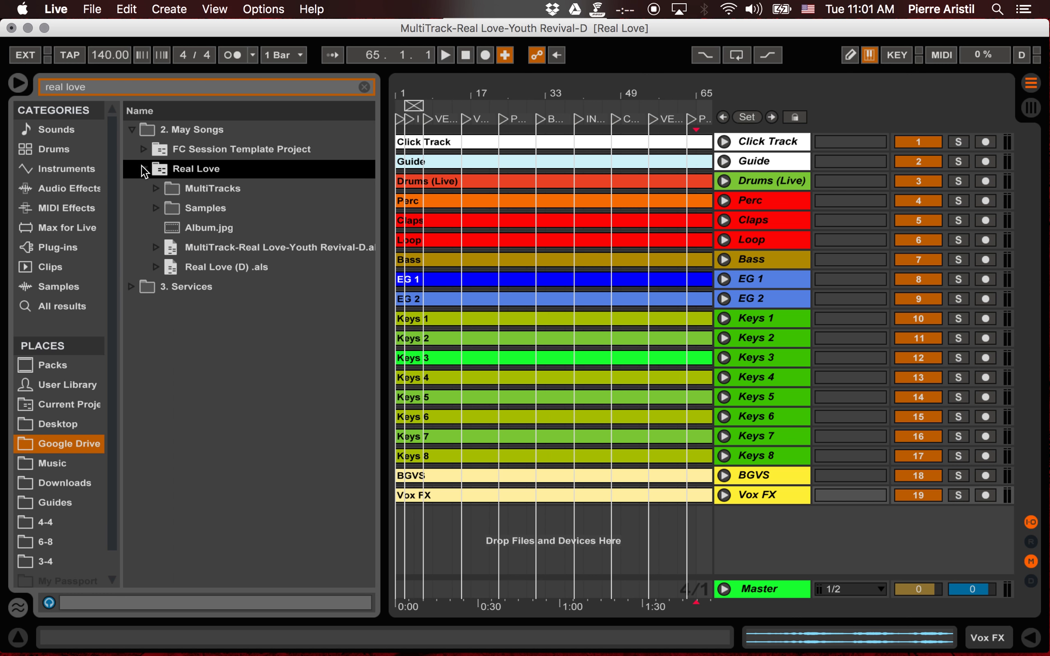
{"action": "left_click", "coordinate": [157, 207]}
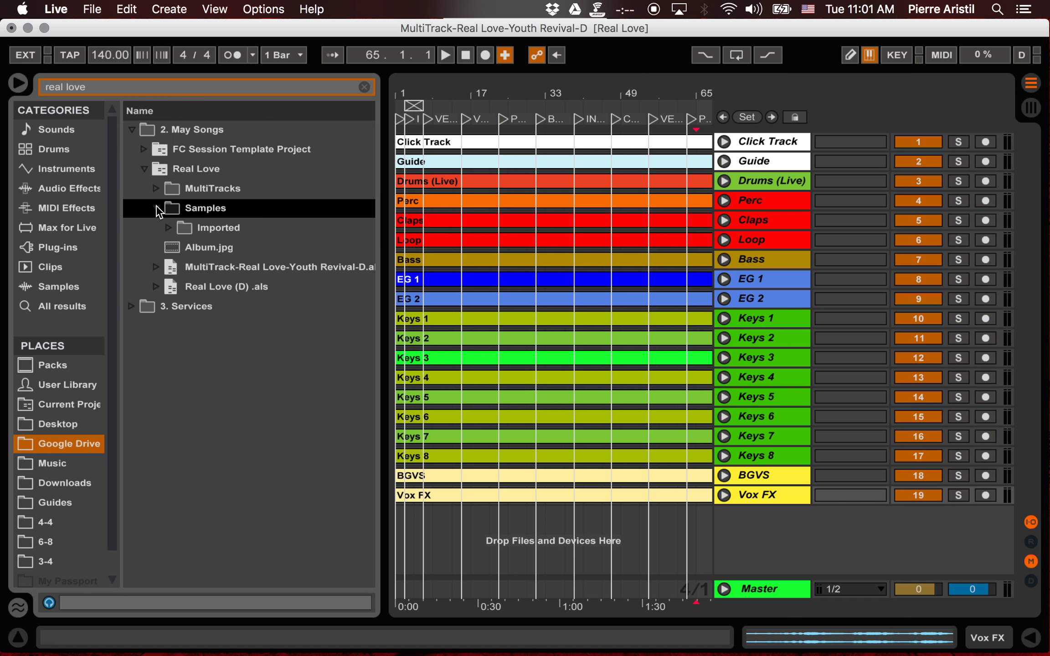
{"action": "left_click", "coordinate": [169, 228]}
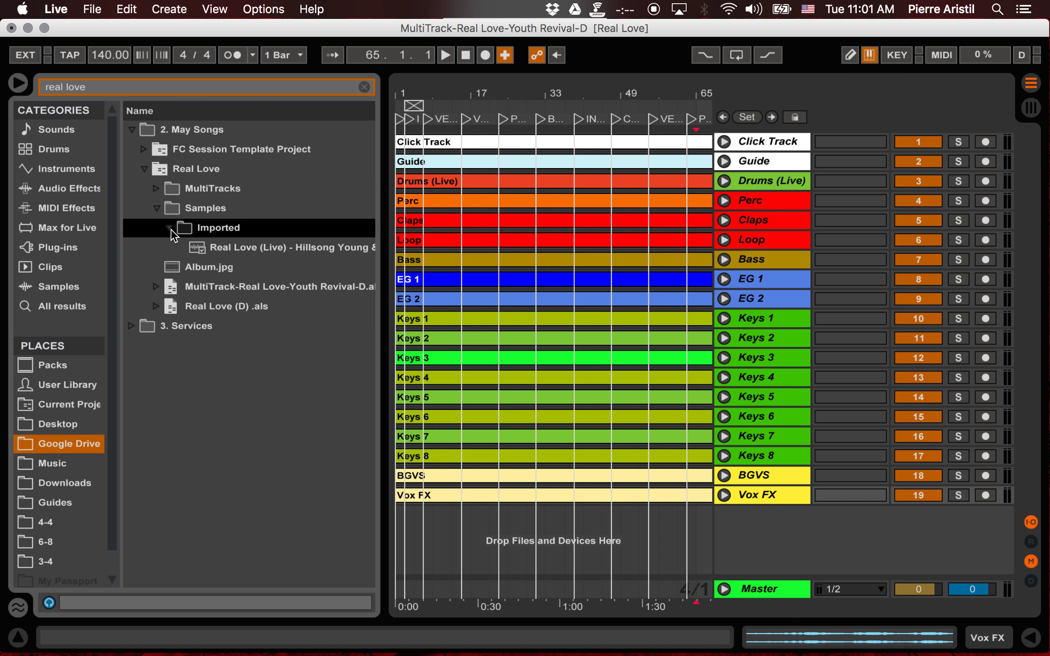
{"action": "left_click", "coordinate": [237, 253]}
{"action": "left_click_drag", "start_coordinate": [408, 430], "coordinate": [403, 519]}
{"action": "key", "text": "super+alt+b"}
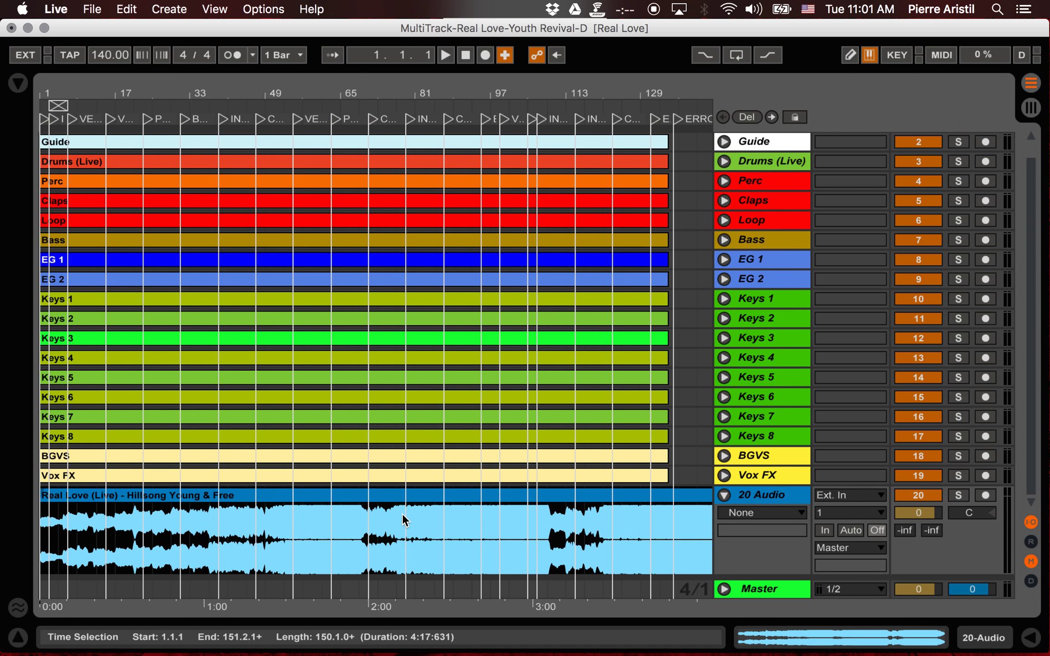
Step: Bring the song's first bars into close view and solo the new reference track
{"action": "left_click", "coordinate": [325, 520]}
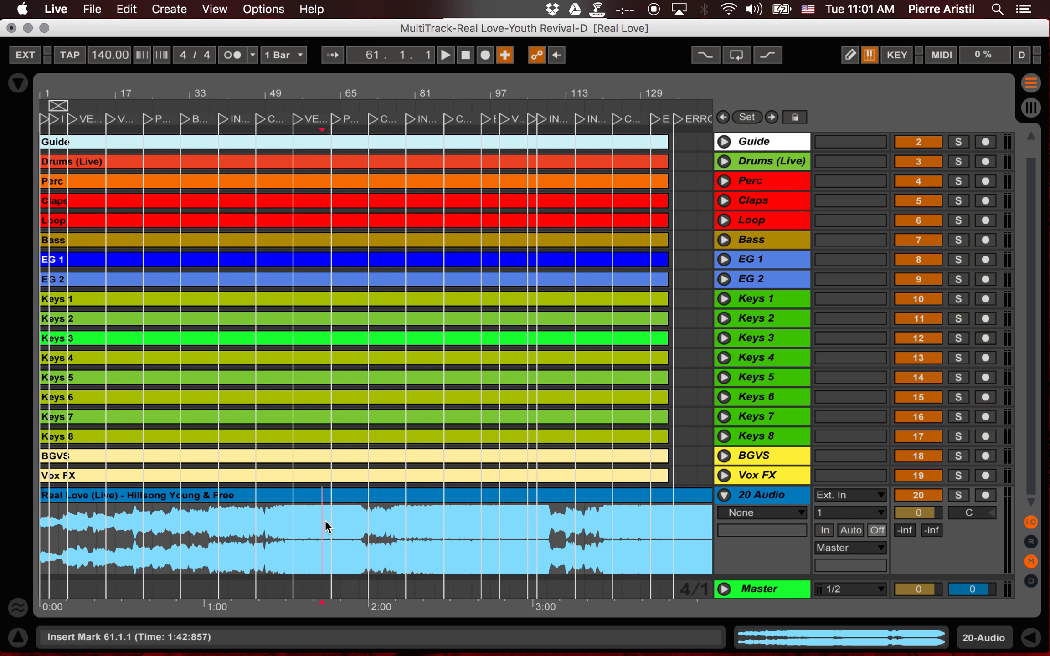
{"action": "key", "text": "plus"}
{"action": "key", "text": "plus"}
{"action": "key", "text": "plus"}
{"action": "key", "text": "plus"}
{"action": "key", "text": "plus"}
{"action": "key", "text": "plus"}
{"action": "scroll", "coordinate": [325, 519], "scroll_direction": "left", "scroll_amount": 10}
{"action": "key", "text": "Home"}
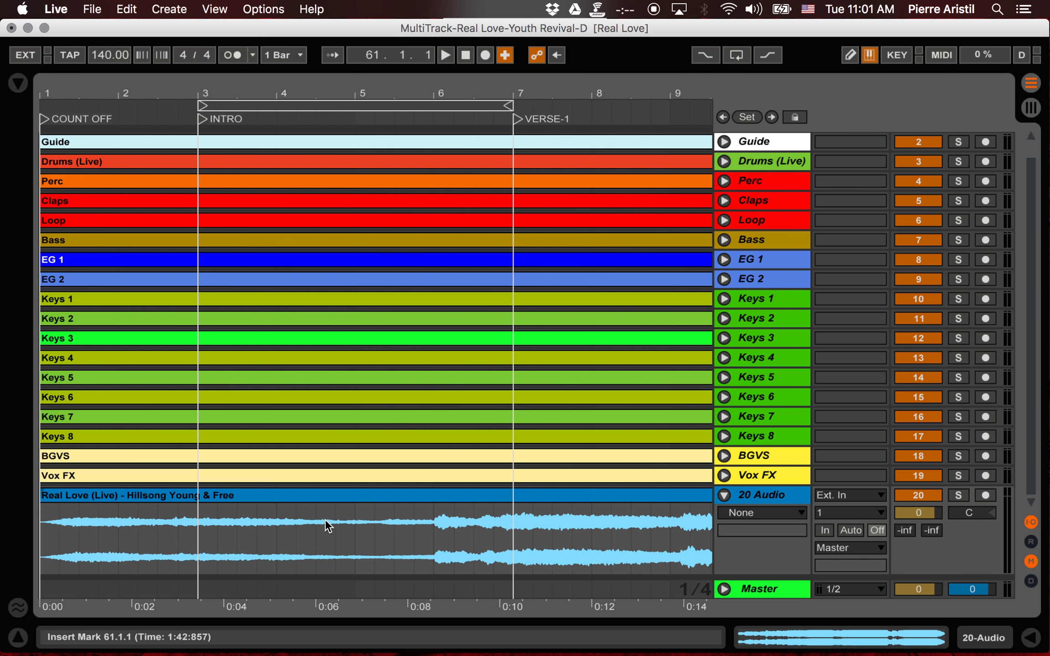
{"action": "left_click", "coordinate": [959, 495]}
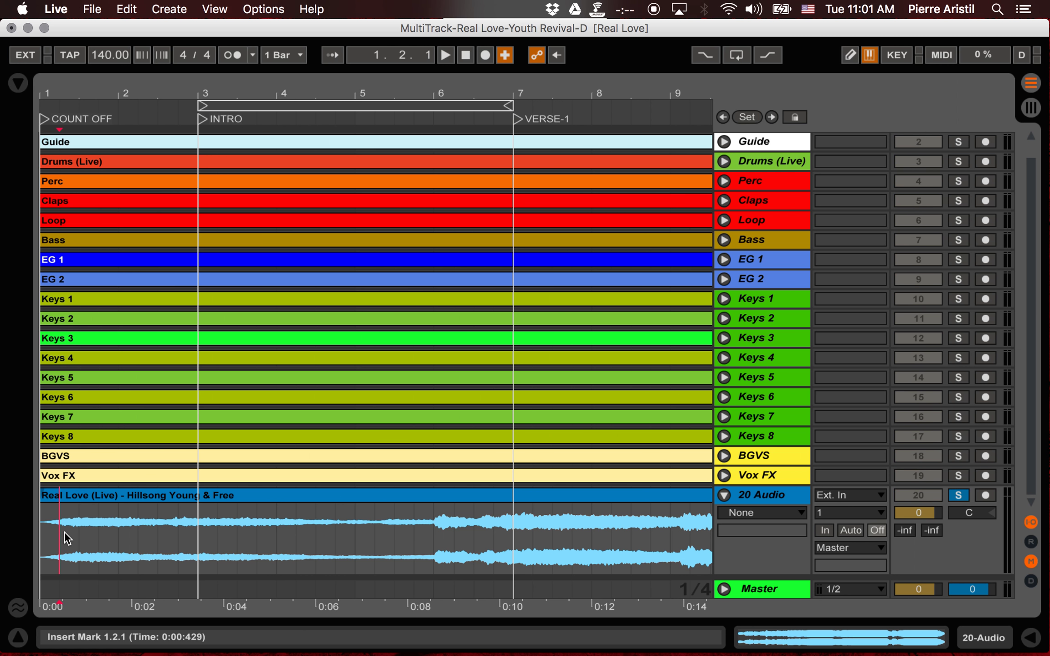
Step: Listen to the reference recording's opening from 1.2.1 and from bar 6 at a raised volume
{"action": "key", "text": "space"}
{"action": "key", "text": "XF86AudioRaiseVolume"}
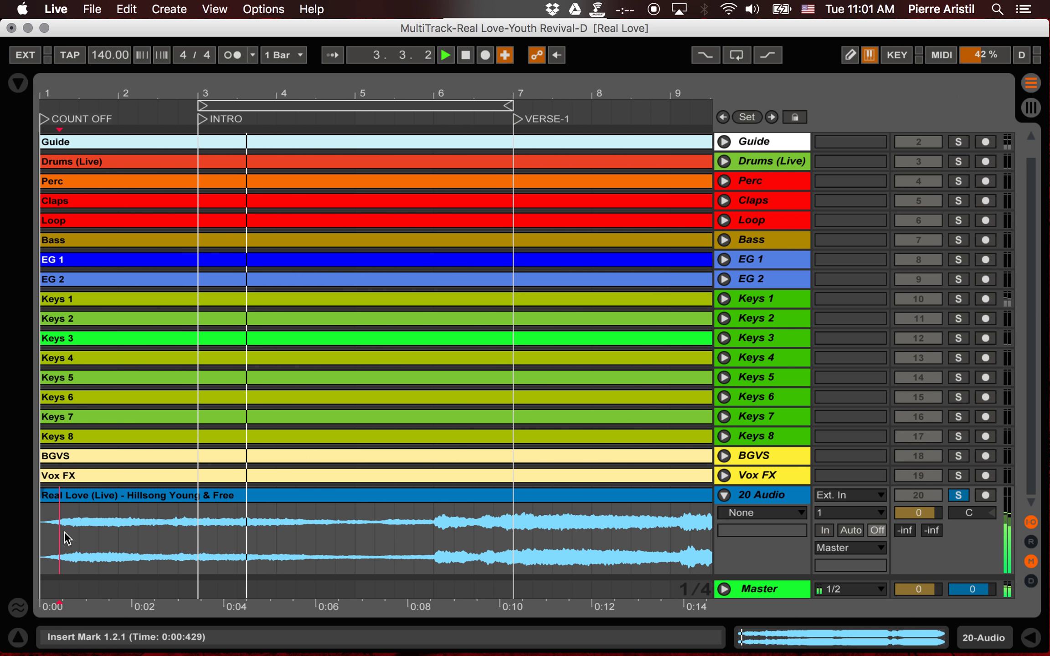
{"action": "key", "text": "XF86AudioRaiseVolume"}
{"action": "key", "text": "space"}
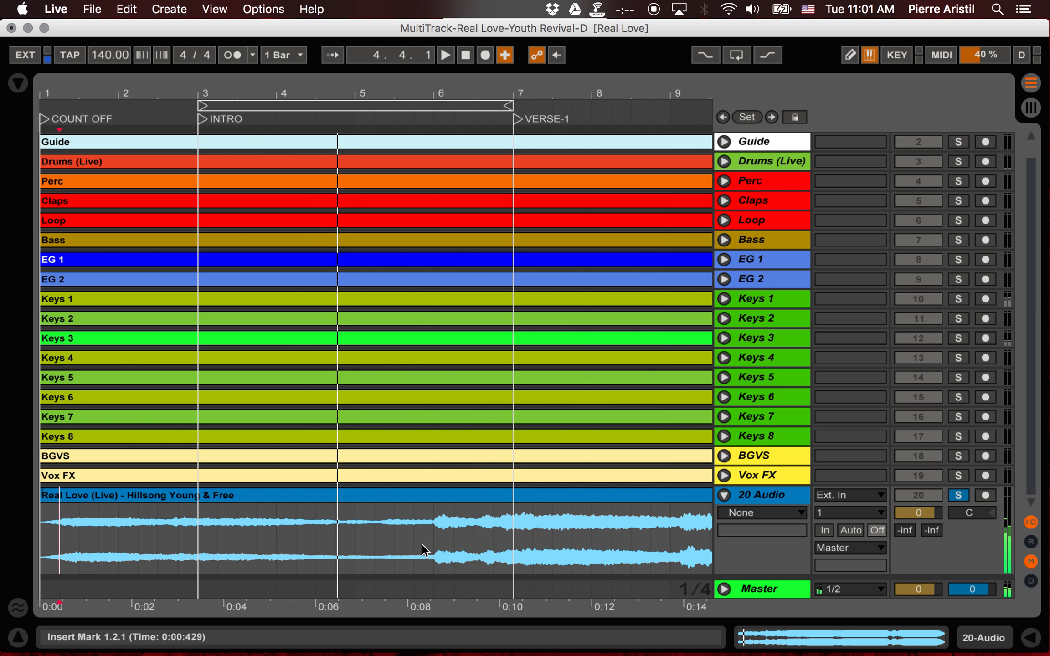
{"action": "left_click", "coordinate": [433, 543]}
{"action": "key", "text": "space"}
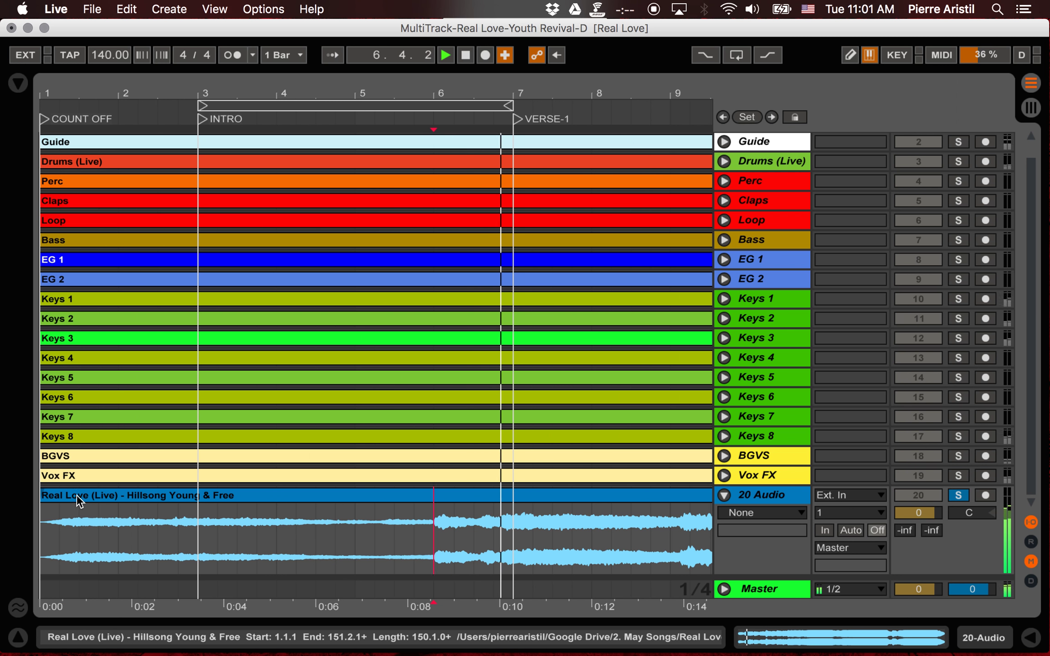
Step: Move the Real Love (Live) reference clip so that it starts at bar 6
{"action": "left_click_drag", "start_coordinate": [79, 501], "coordinate": [426, 528]}
{"action": "scroll", "coordinate": [427, 528], "scroll_direction": "right", "scroll_amount": 10}
{"action": "scroll", "coordinate": [427, 529], "scroll_direction": "up", "scroll_amount": 1}
{"action": "scroll", "coordinate": [430, 535], "scroll_direction": "down", "scroll_amount": 1}
{"action": "key", "text": "minus"}
{"action": "key", "text": "minus"}
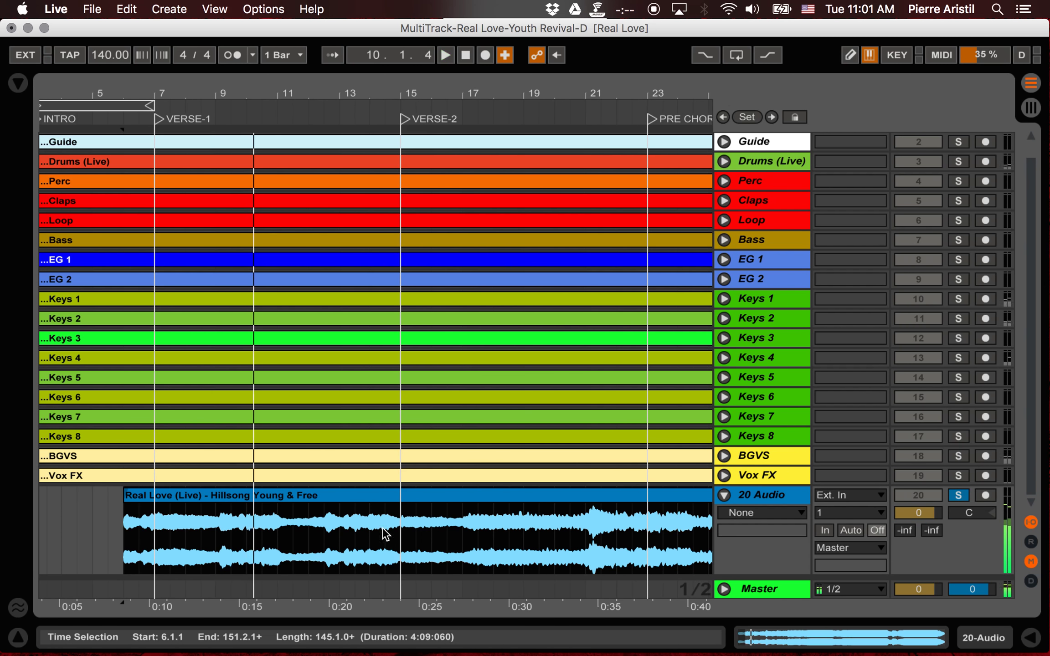
Step: Audition the moved reference clip against the song sections from the INTRO locator, VERSE-2 and bar 17
{"action": "scroll", "coordinate": [352, 534], "scroll_direction": "left", "scroll_amount": 3}
{"action": "key", "text": "space"}
{"action": "left_click", "coordinate": [102, 497]}
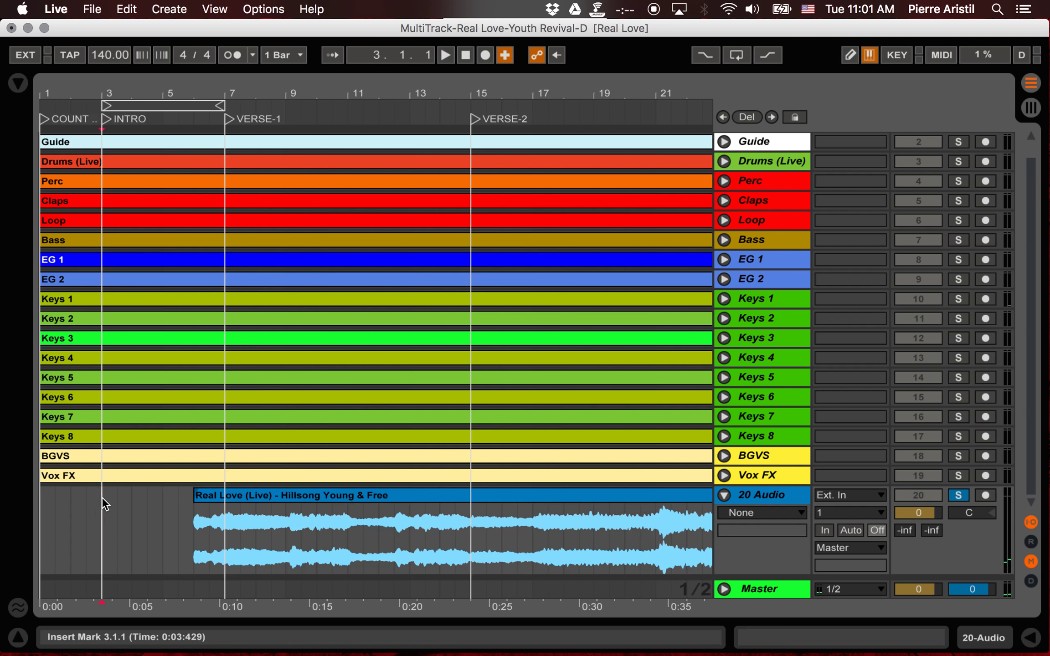
{"action": "key", "text": "space"}
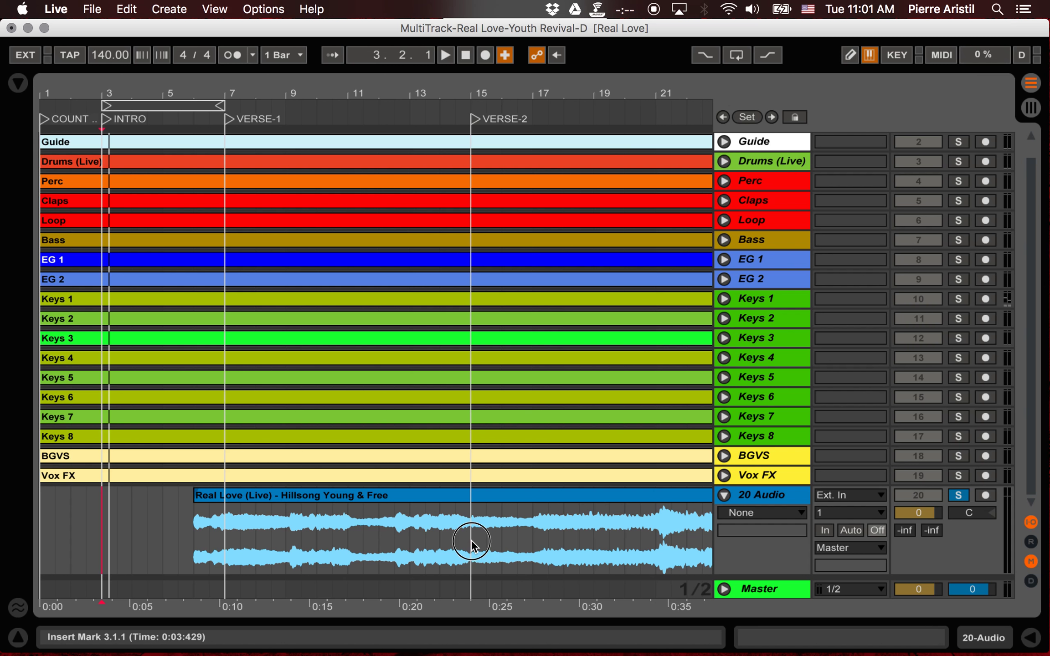
{"action": "left_click", "coordinate": [471, 539]}
{"action": "left_click", "coordinate": [533, 533]}
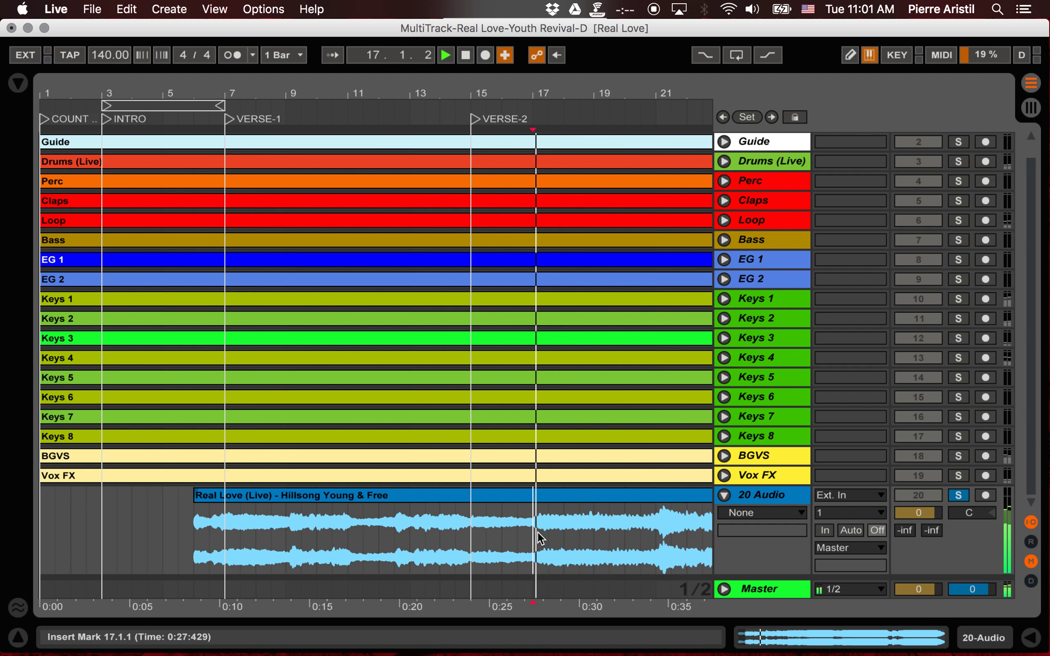
Step: Examine the reference waveform closely around bar 17 and replay it from 17.1.1 and 17.2.1 to locate the section start
{"action": "key", "text": "plus"}
{"action": "key", "text": "plus"}
{"action": "key", "text": "plus"}
{"action": "key", "text": "plus"}
{"action": "key", "text": "plus"}
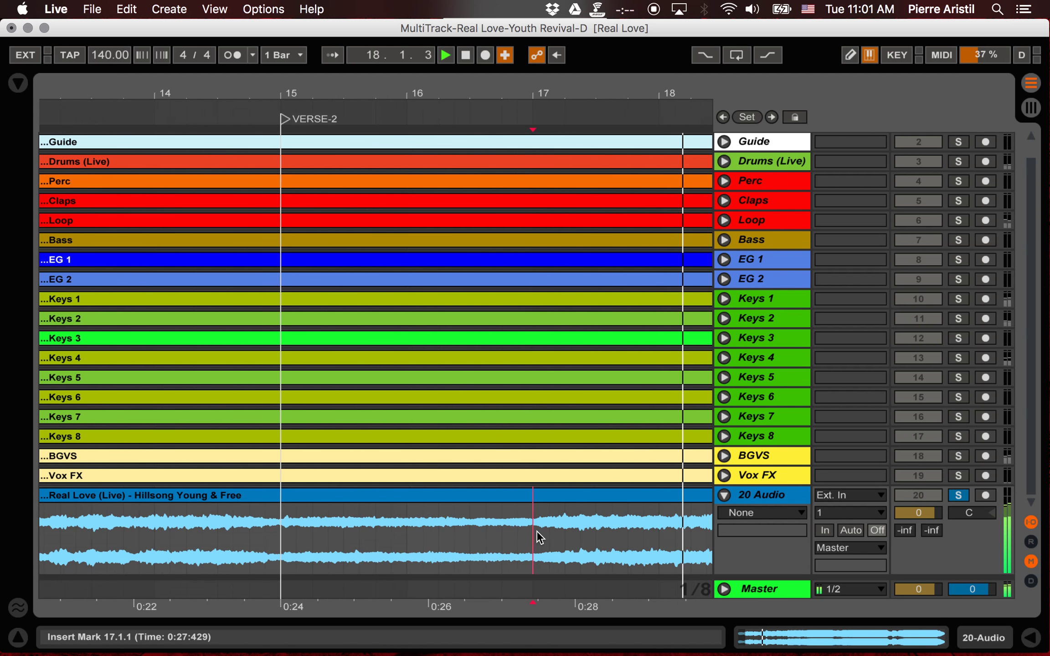
{"action": "key", "text": "space"}
{"action": "key", "text": "space"}
{"action": "key", "text": "space"}
{"action": "left_click", "coordinate": [612, 537]}
{"action": "key", "text": "space"}
{"action": "key", "text": "space"}
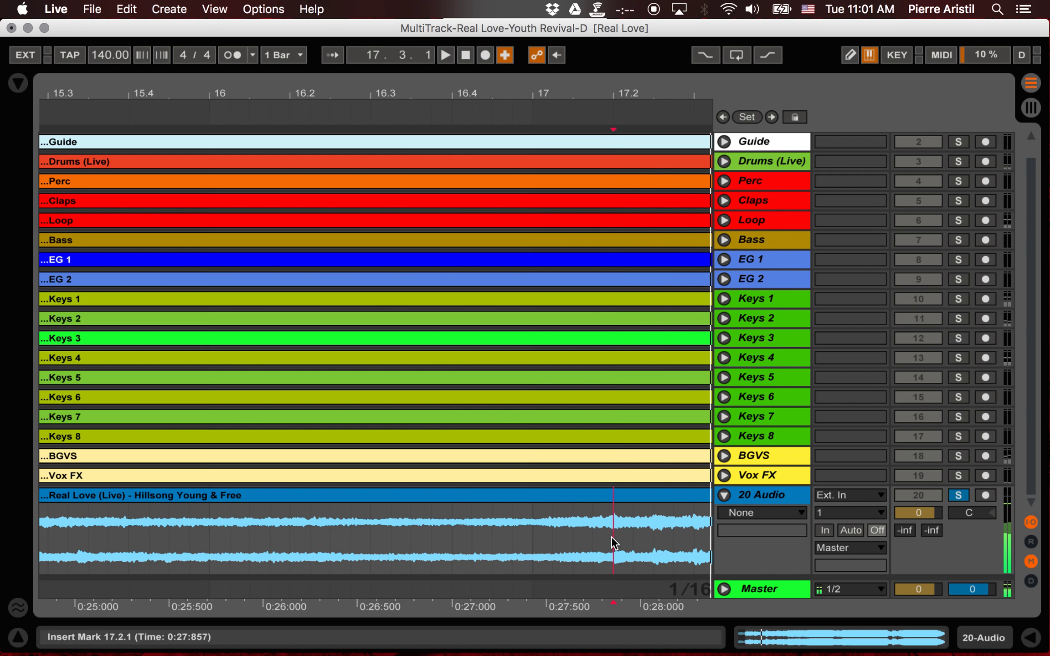
Step: Split the Real Love (Live) reference clip at 17.2.1 and delete the portion before the split
{"action": "key", "text": "super+e"}
{"action": "left_click", "coordinate": [590, 496]}
{"action": "key", "text": "Delete"}
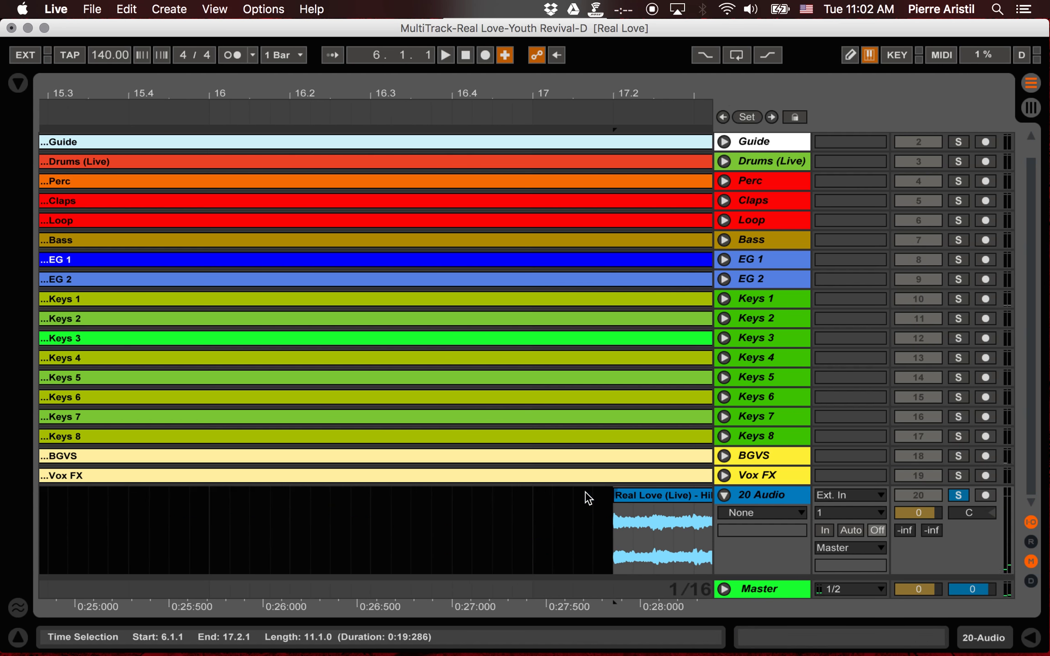
Step: Move the remaining Real Love (Live) clip so that it starts at the INTRO locator, bar 3
{"action": "key", "text": "minus"}
{"action": "key", "text": "minus"}
{"action": "key", "text": "minus"}
{"action": "key", "text": "minus"}
{"action": "left_click_drag", "start_coordinate": [588, 497], "coordinate": [148, 494]}
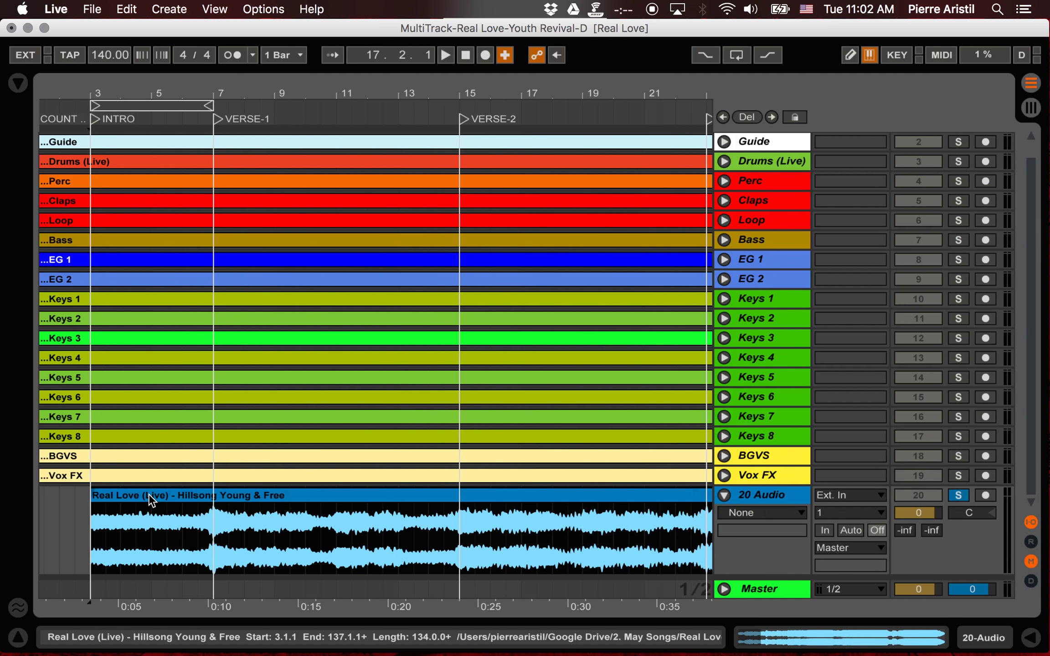
Step: Play the moved reference clip from 3.1.1 and compare its waveform with the section locators across the song
{"action": "key", "text": "plus"}
{"action": "key", "text": "plus"}
{"action": "key", "text": "plus"}
{"action": "key", "text": "plus"}
{"action": "scroll", "coordinate": [151, 497], "scroll_direction": "left", "scroll_amount": 5}
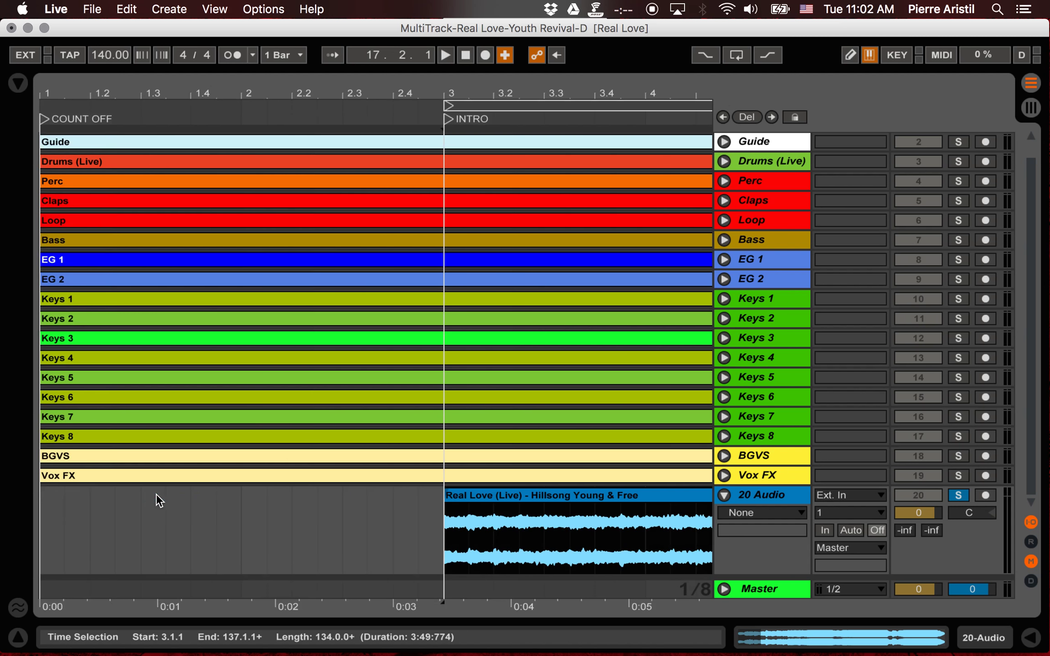
{"action": "left_click", "coordinate": [441, 521]}
{"action": "key", "text": "space"}
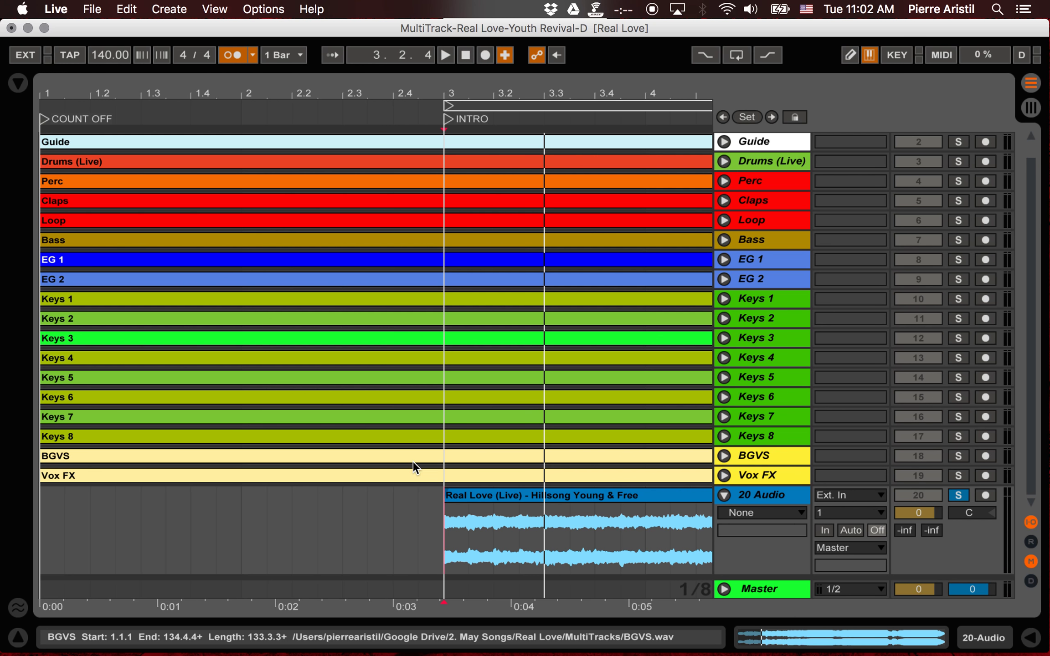
{"action": "key", "text": "space"}
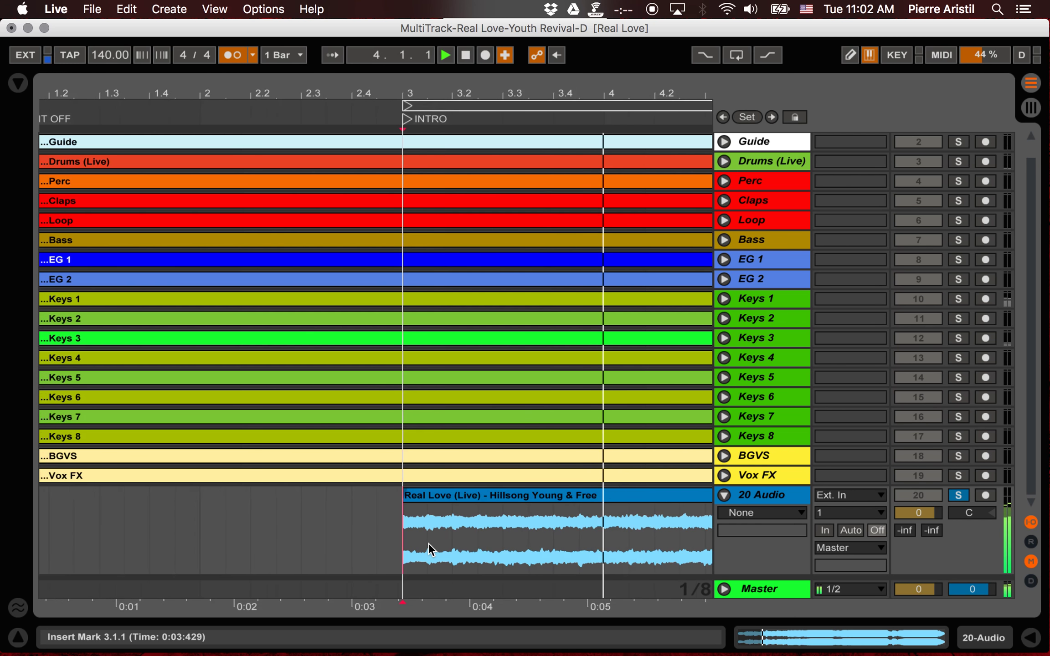
{"action": "key", "text": "minus"}
{"action": "key", "text": "minus"}
{"action": "key", "text": "minus"}
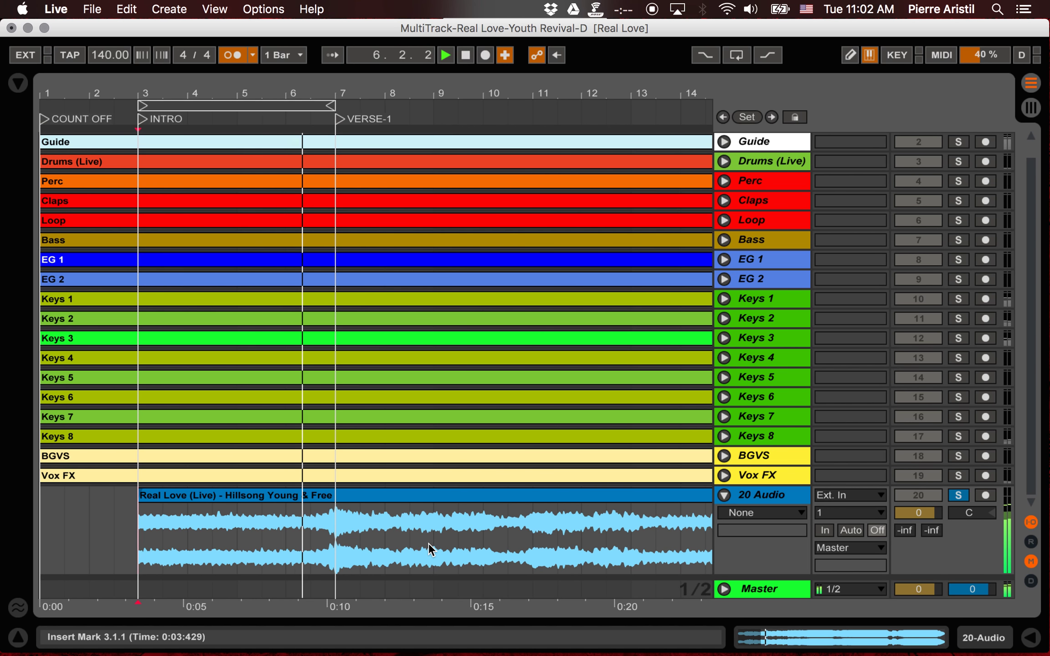
{"action": "key", "text": "minus"}
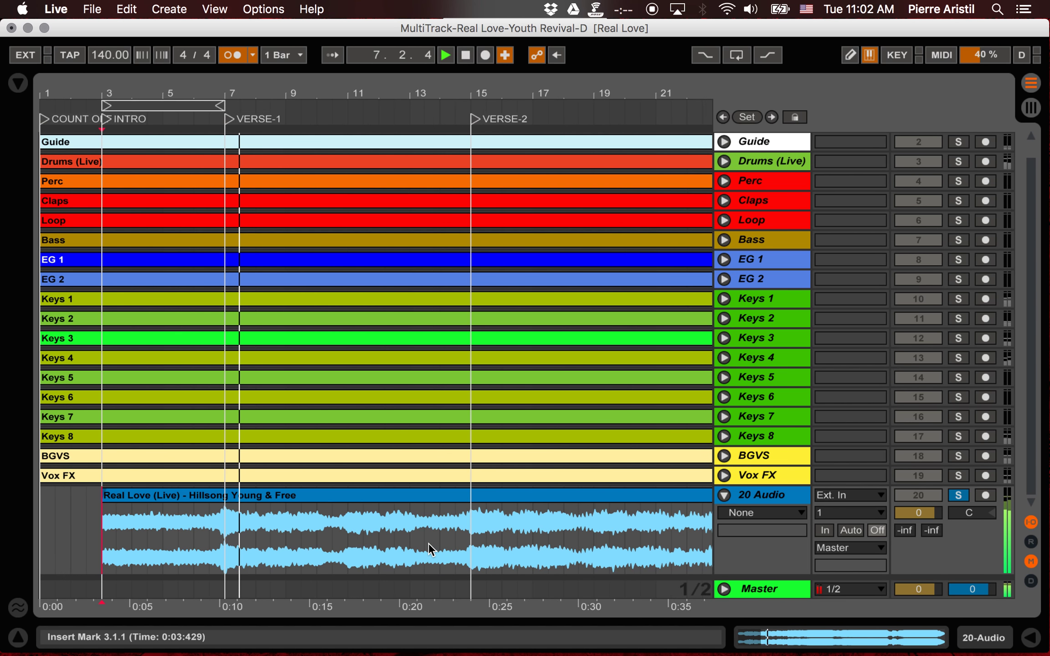
{"action": "key", "text": "minus"}
{"action": "key", "text": "minus"}
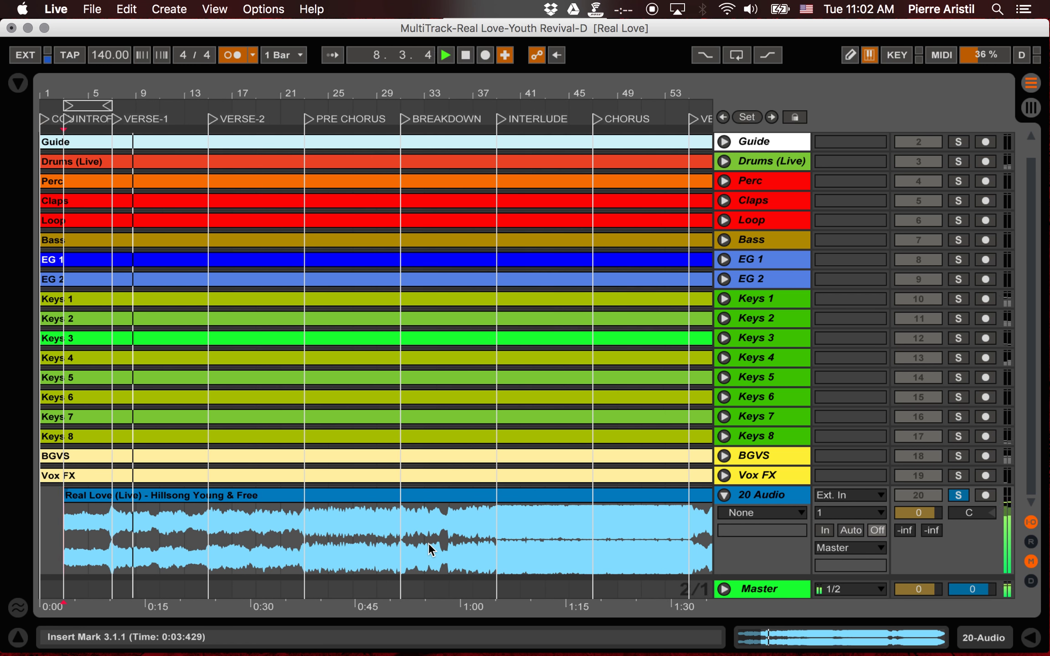
Step: Audition the reference from CHORUS at bar 47 and PRE CHORUS at bar 63, lowering its track volume to -8.5 dB
{"action": "left_click", "coordinate": [594, 542]}
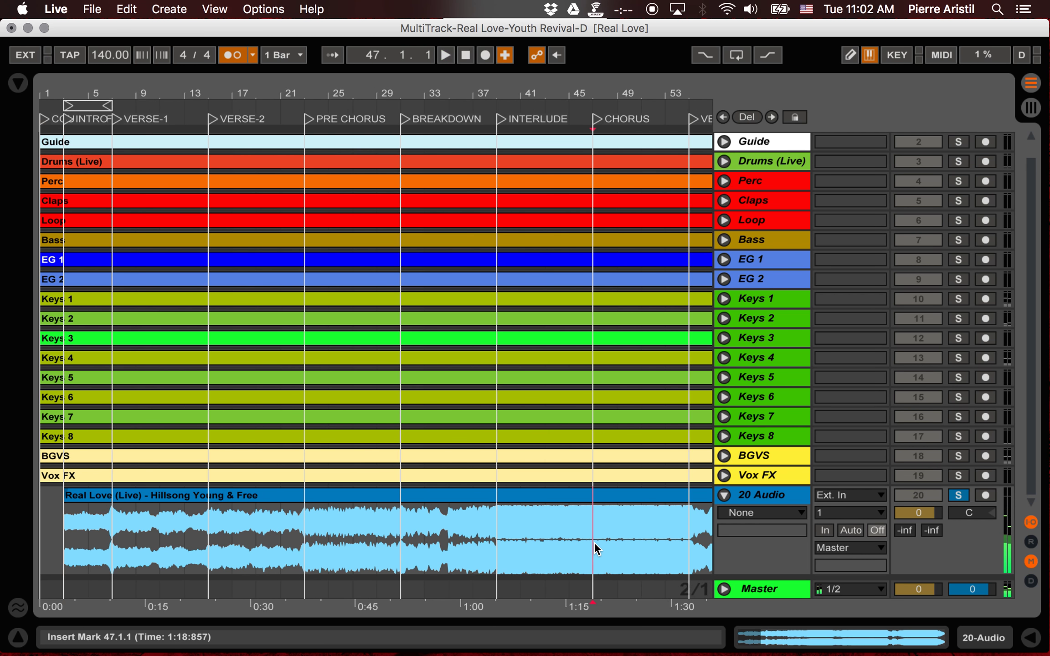
{"action": "left_click_drag", "start_coordinate": [906, 513], "coordinate": [907, 532]}
{"action": "scroll", "coordinate": [633, 506], "scroll_direction": "right", "scroll_amount": 3}
{"action": "scroll", "coordinate": [636, 510], "scroll_direction": "right", "scroll_amount": 5}
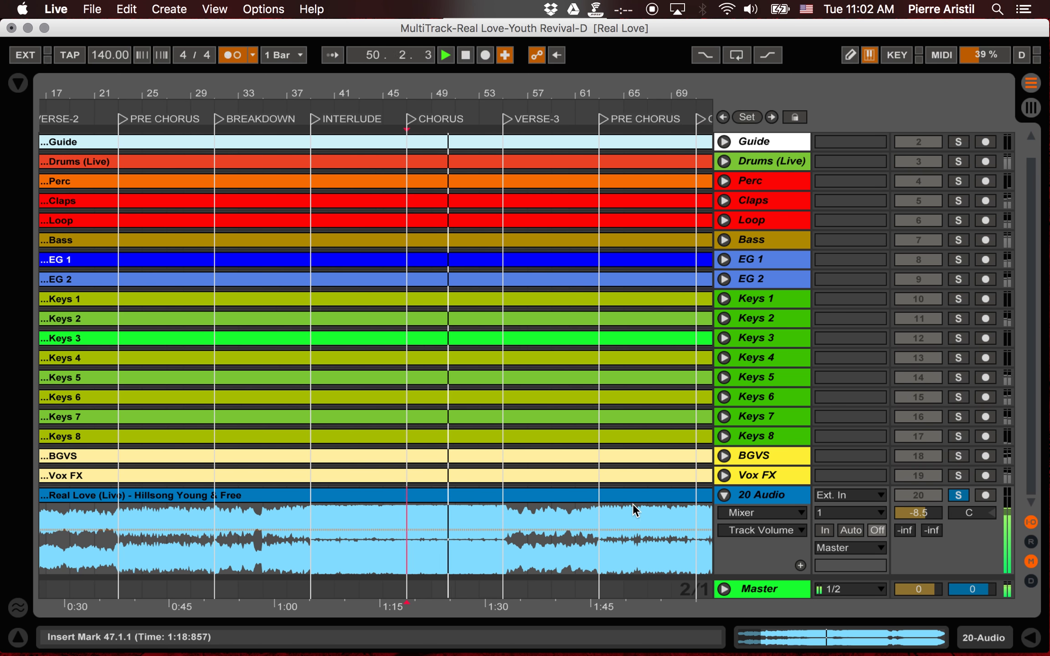
{"action": "left_click", "coordinate": [600, 549]}
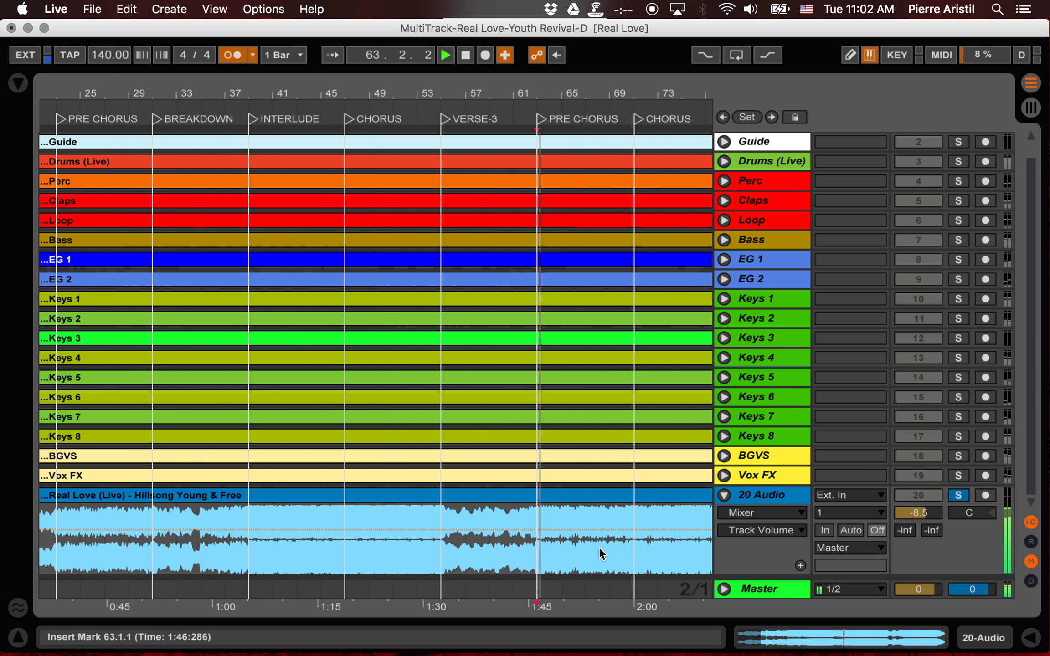
Step: Unsolo the reference track, play it with the multitracks from INTRO, and set its volume to -9.5 dB
{"action": "scroll", "coordinate": [599, 550], "scroll_direction": "left", "scroll_amount": 10}
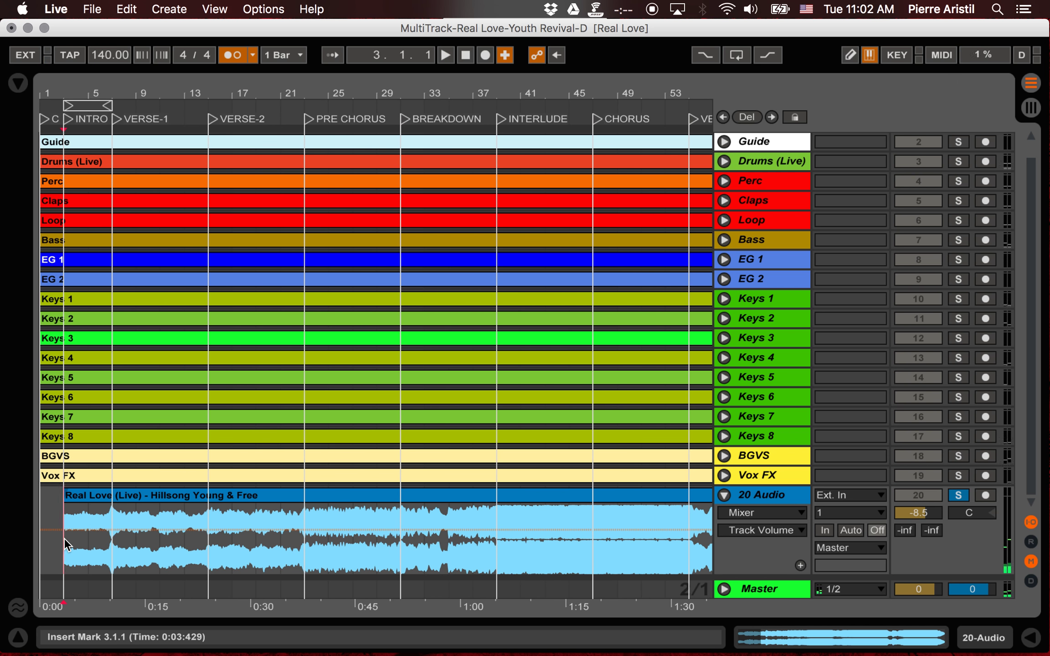
{"action": "left_click", "coordinate": [958, 497]}
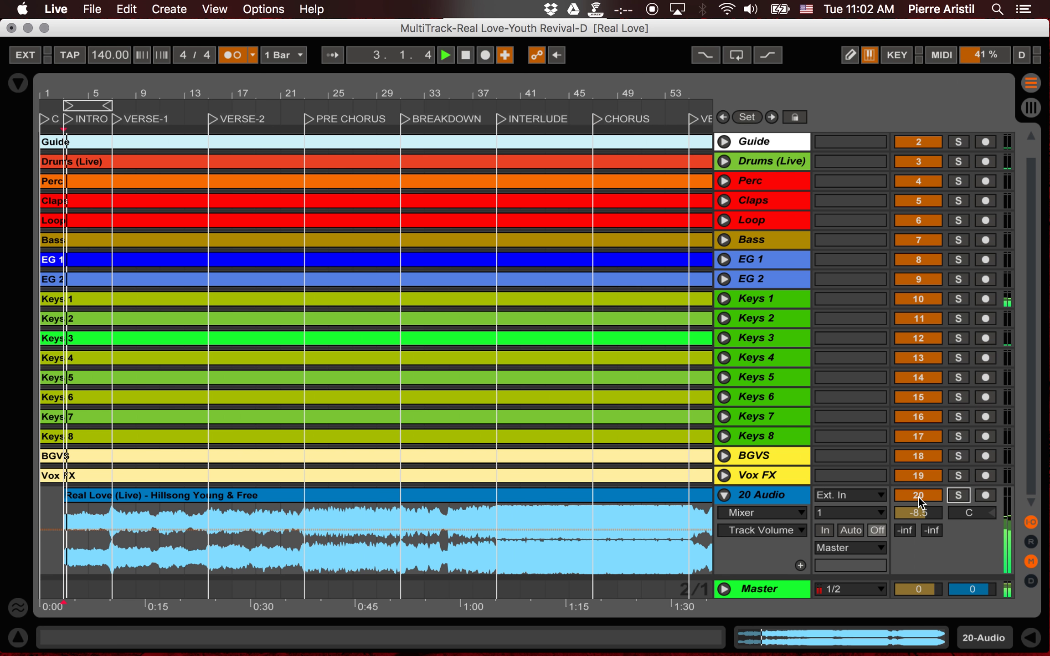
{"action": "left_click_drag", "start_coordinate": [918, 513], "coordinate": [918, 517]}
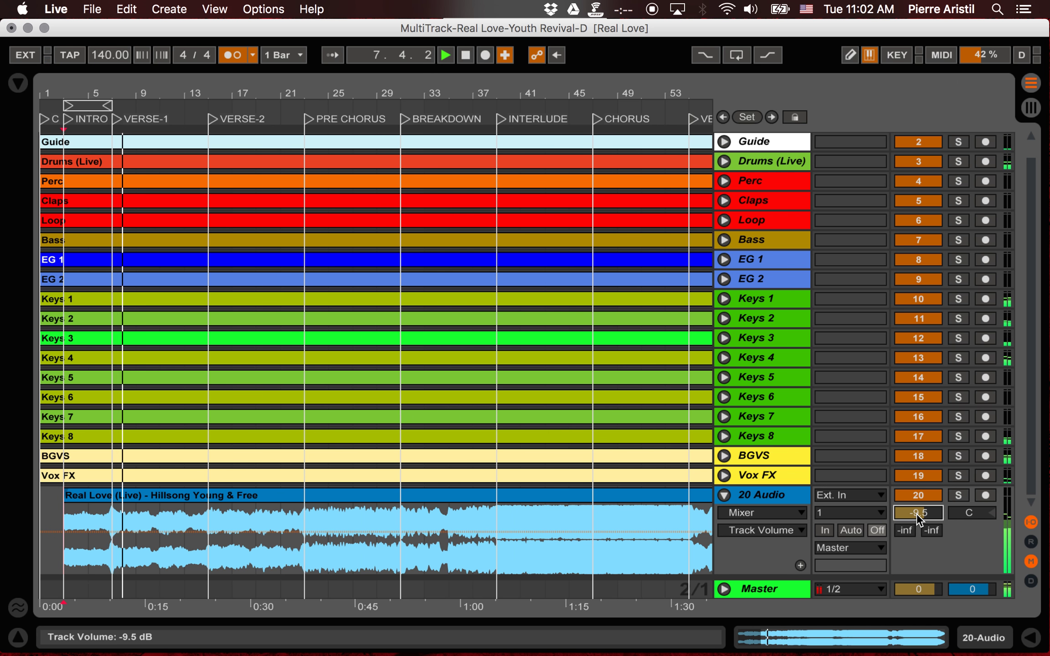
{"action": "key", "text": "space"}
Step: Rename the reference track as REF and set its audio input to No Input
{"action": "left_click", "coordinate": [779, 492]}
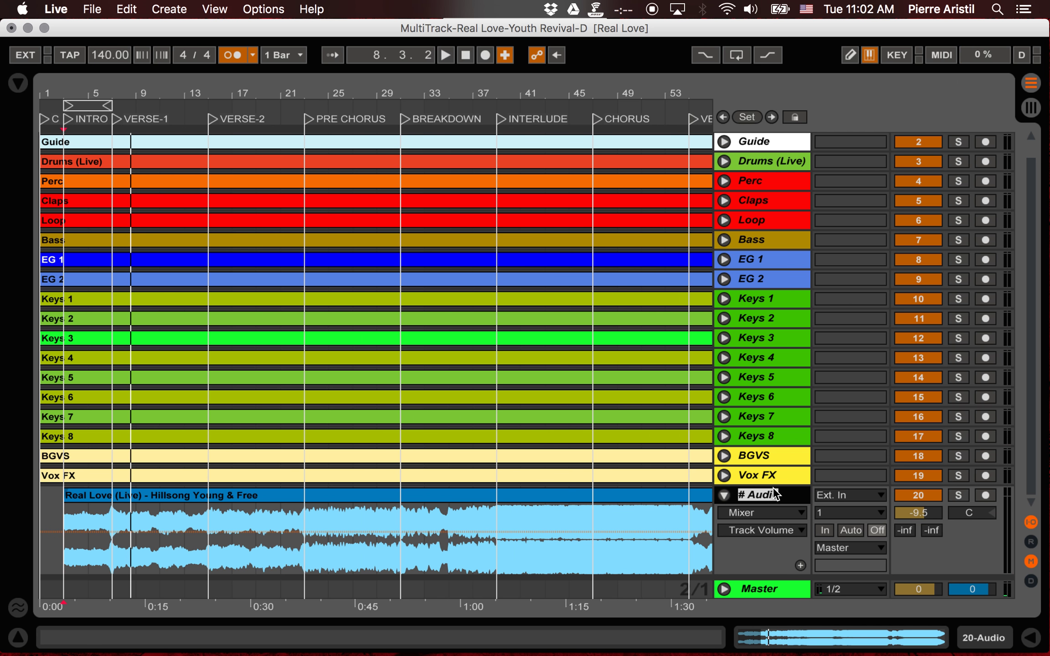
{"action": "key", "text": "Return"}
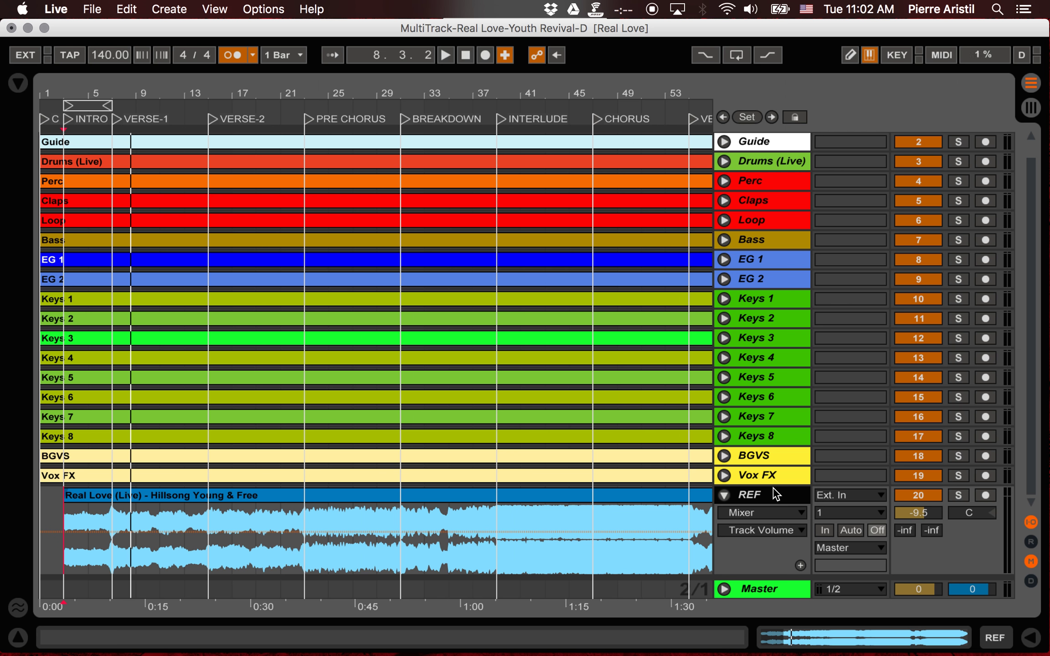
{"action": "left_click", "coordinate": [819, 497]}
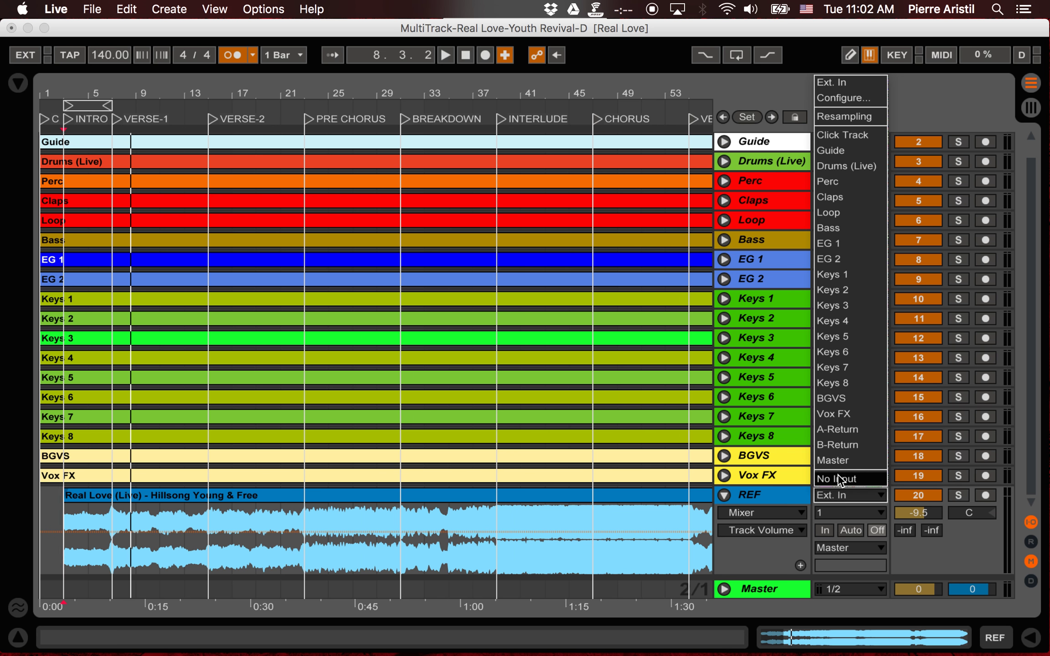
{"action": "left_click", "coordinate": [841, 477]}
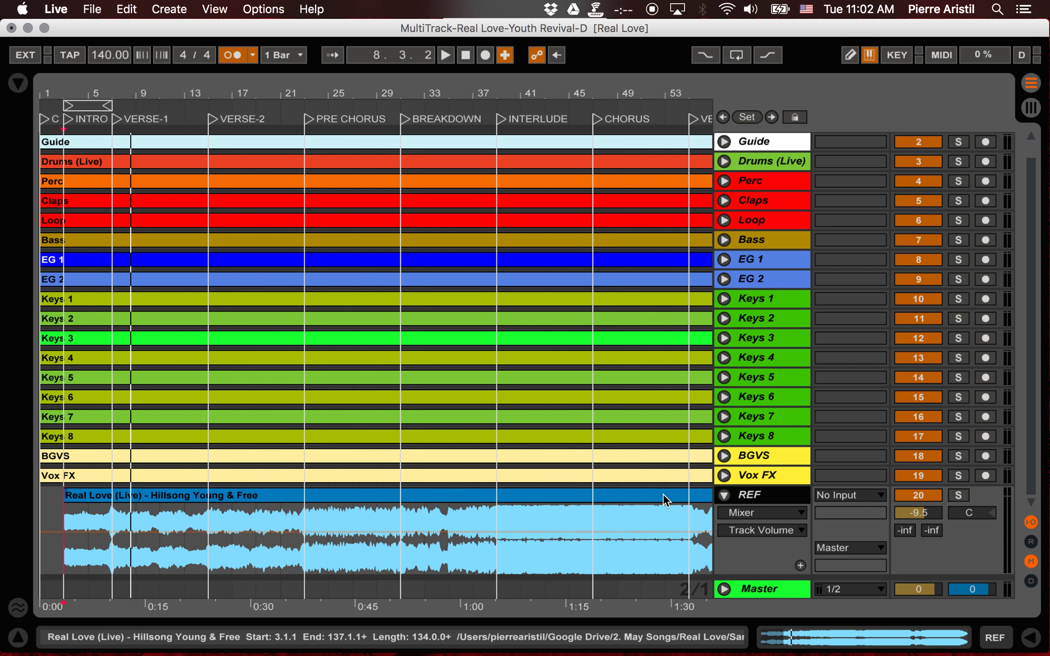
Step: Enable warping on the Real Love (Live) clip with the Complex warp mode, and hide the clip details
{"action": "double_click", "coordinate": [617, 494]}
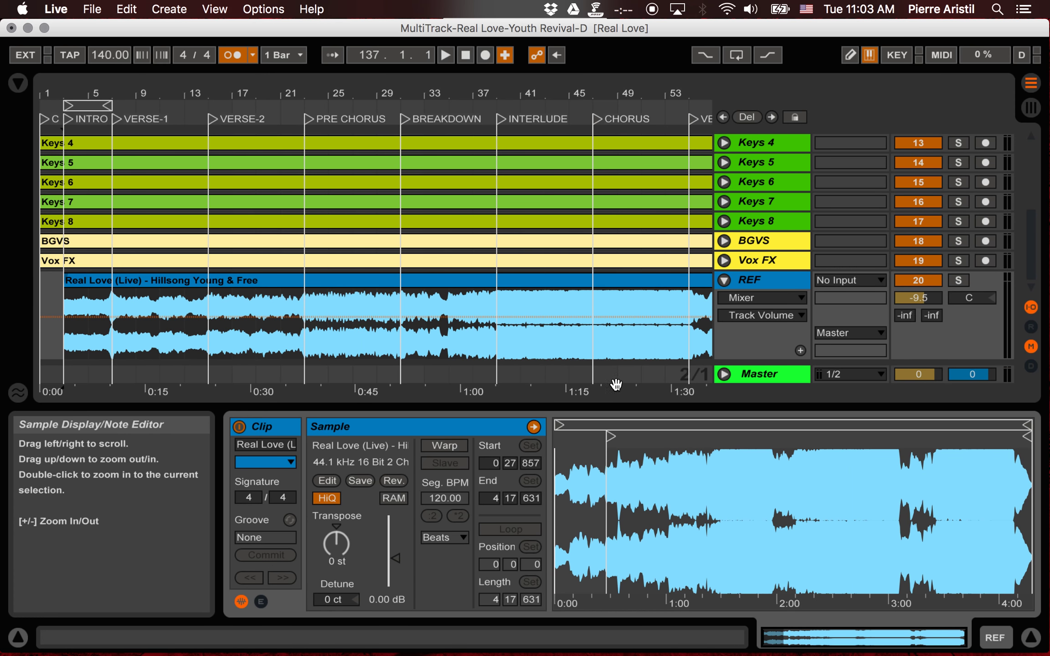
{"action": "left_click", "coordinate": [453, 446]}
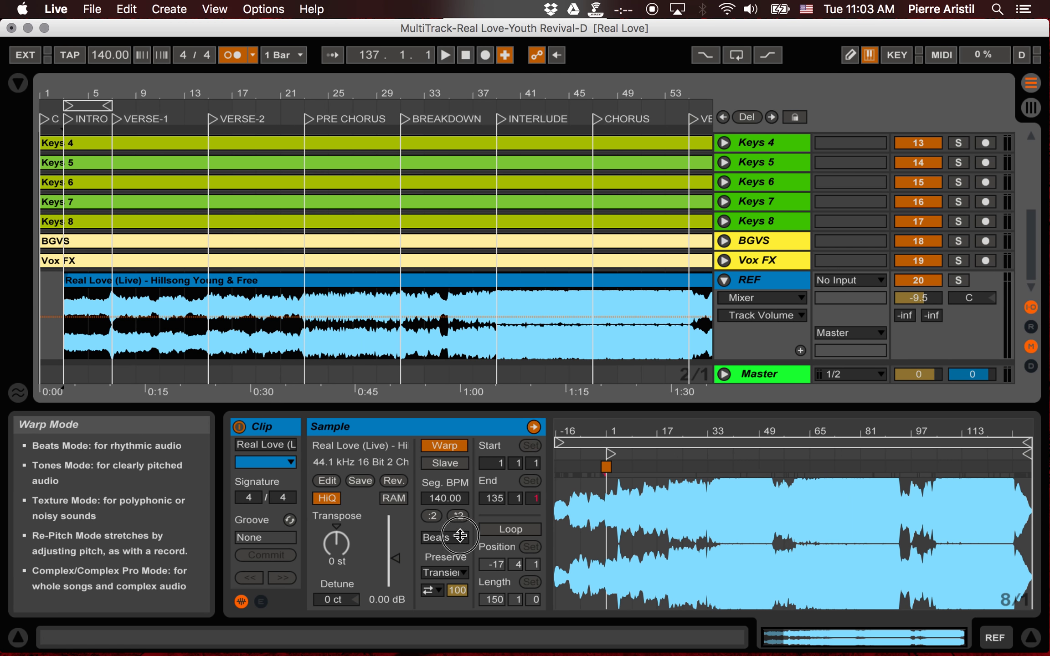
{"action": "left_click", "coordinate": [442, 538]}
{"action": "left_click", "coordinate": [456, 616]}
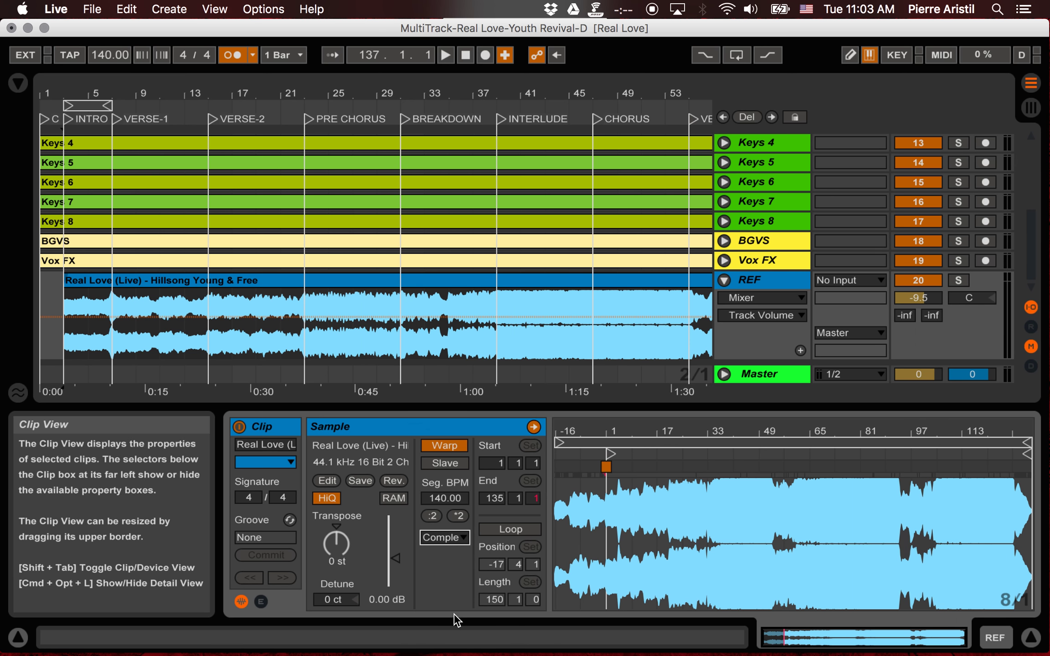
{"action": "key", "text": "super+alt+l"}
Step: Trim the end of the Real Love (Live) clip back to the ENDING locator at 131.1.1
{"action": "scroll", "coordinate": [418, 564], "scroll_direction": "right", "scroll_amount": 15}
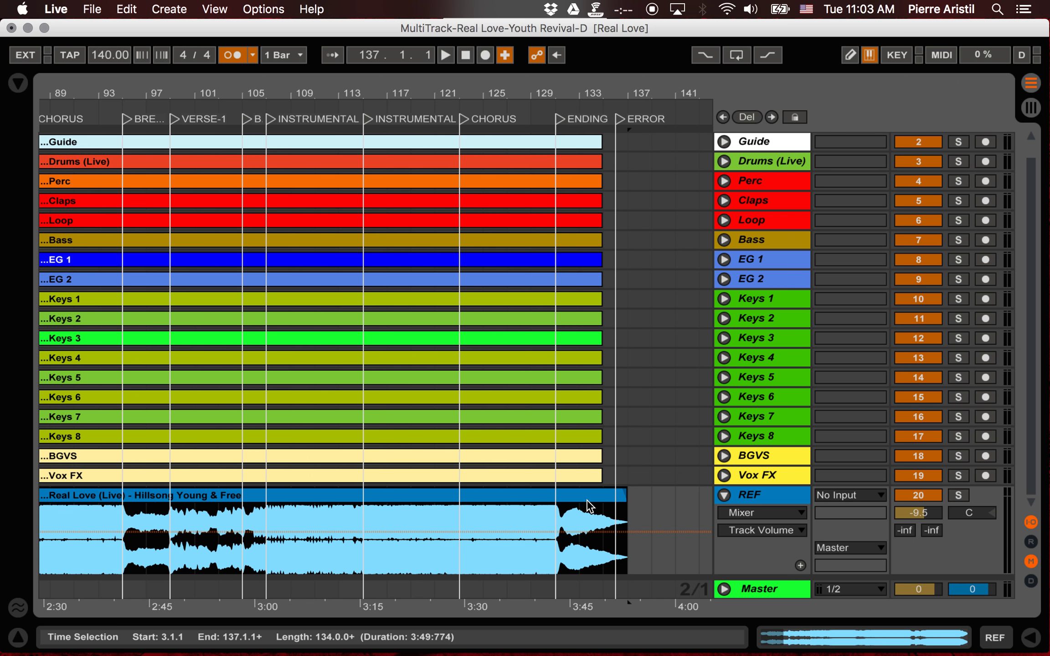
{"action": "left_click_drag", "start_coordinate": [621, 493], "coordinate": [554, 506]}
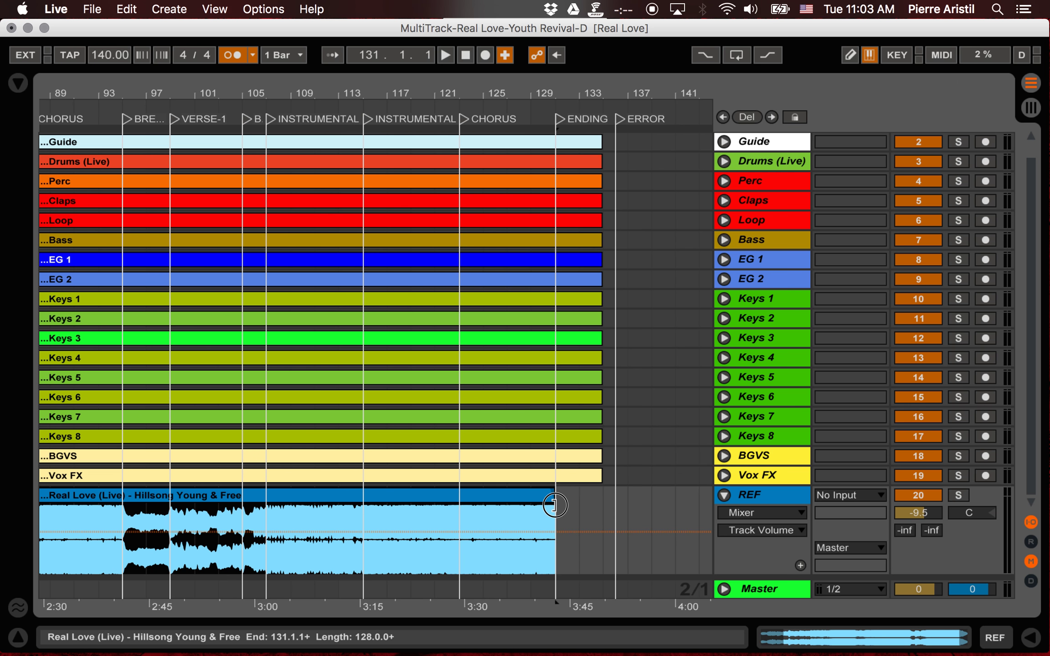
{"action": "scroll", "coordinate": [484, 533], "scroll_direction": "left", "scroll_amount": 15}
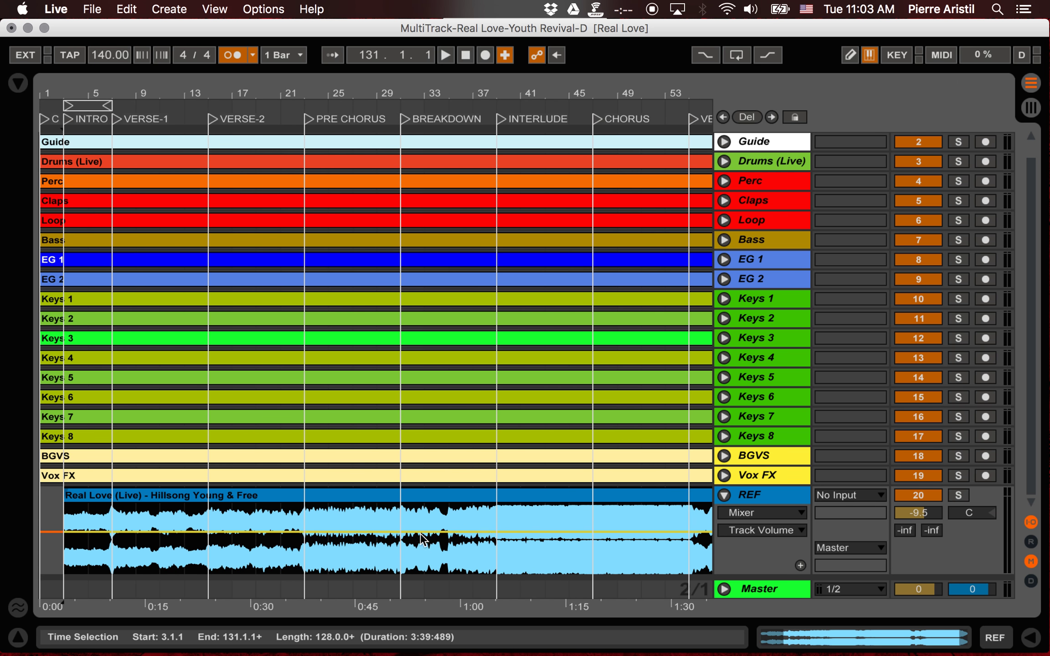
Step: Fold the REF track with the whole arrangement in view, and select the INTERLUDE and VERSE-3 locators
{"action": "left_click", "coordinate": [59, 548]}
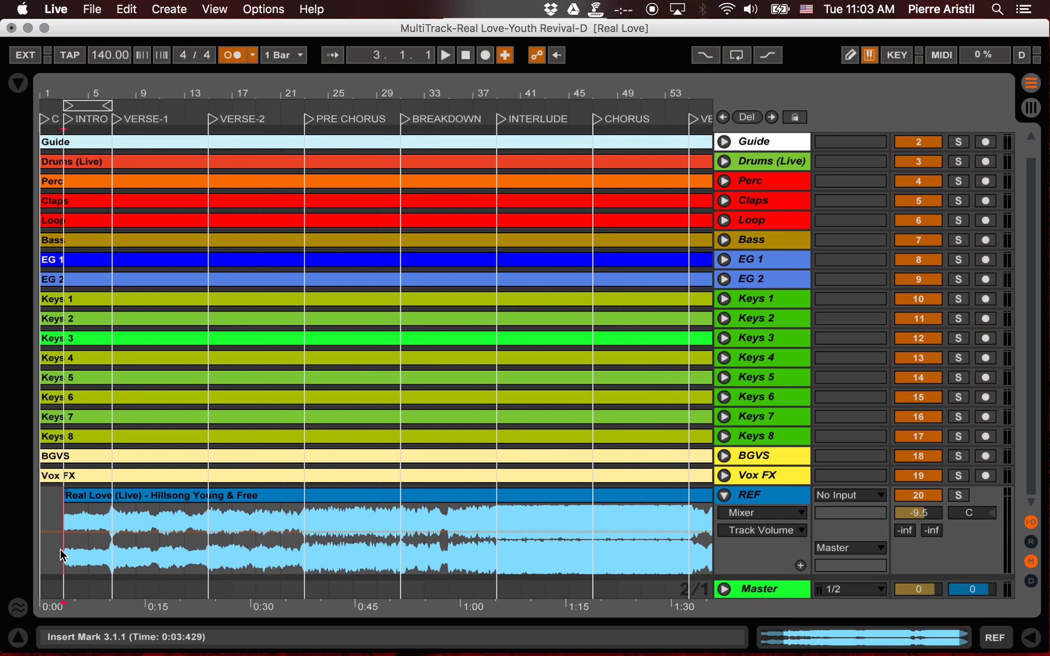
{"action": "scroll", "coordinate": [59, 548], "scroll_direction": "up", "scroll_amount": 1}
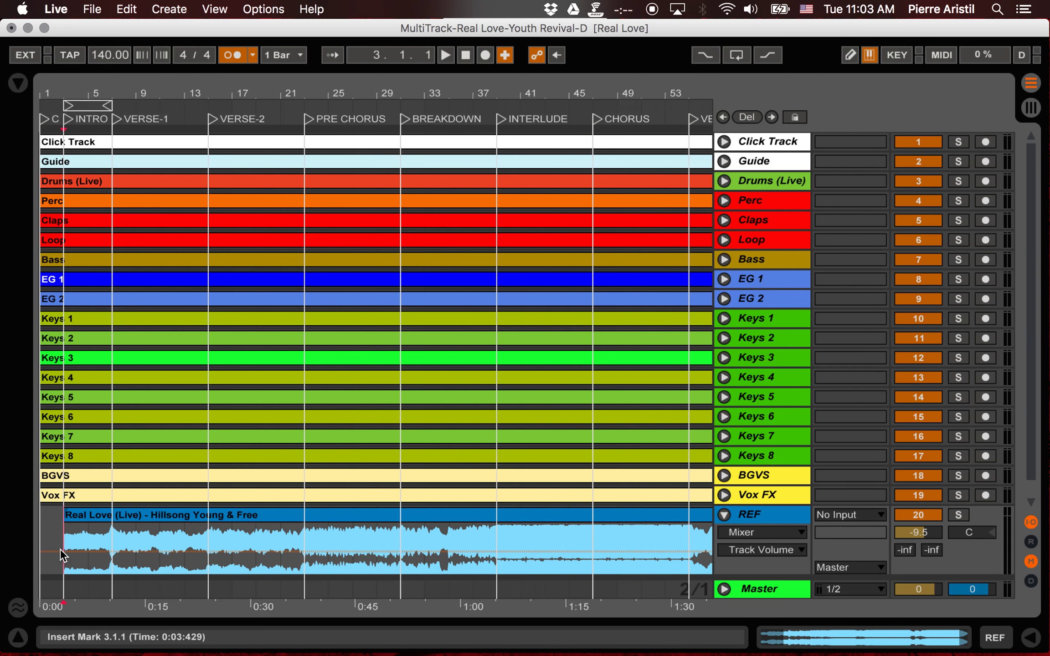
{"action": "key", "text": "minus"}
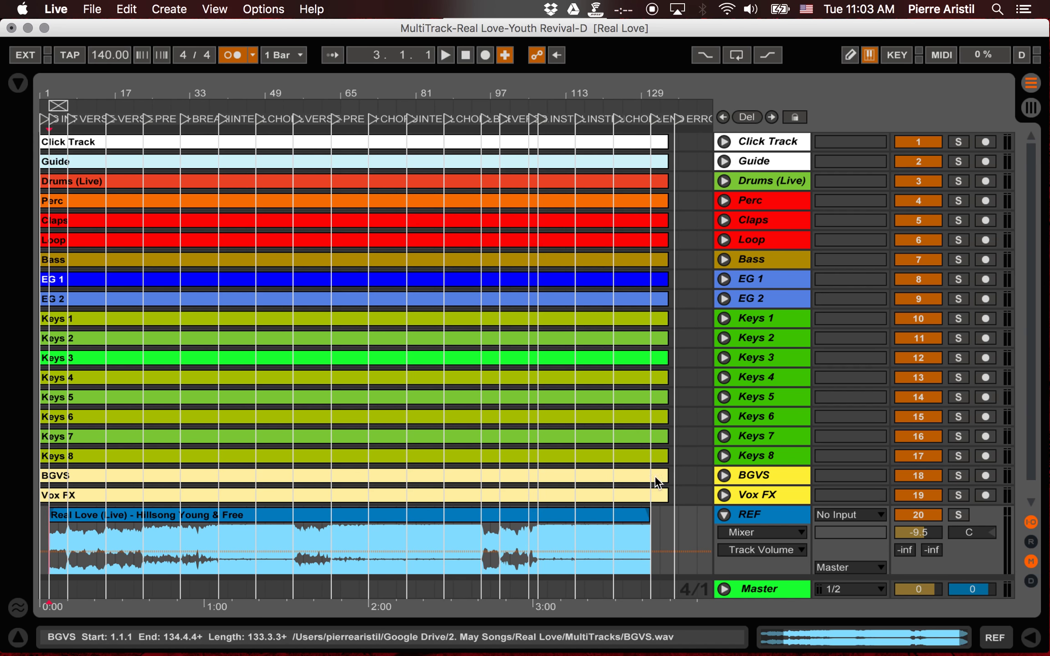
{"action": "left_click", "coordinate": [723, 515]}
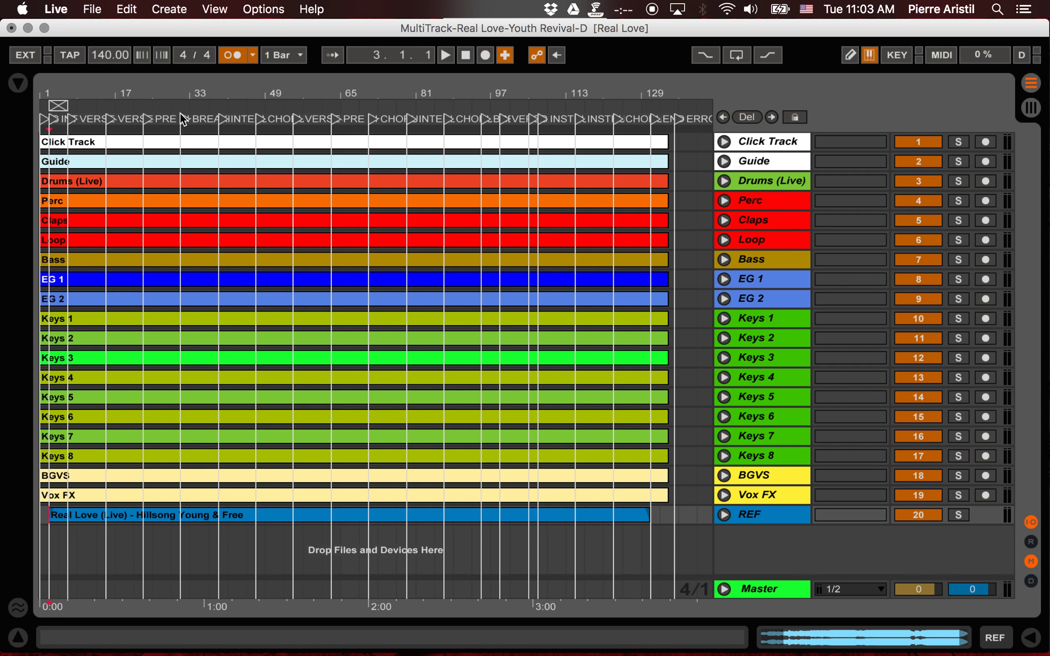
{"action": "left_click", "coordinate": [220, 119]}
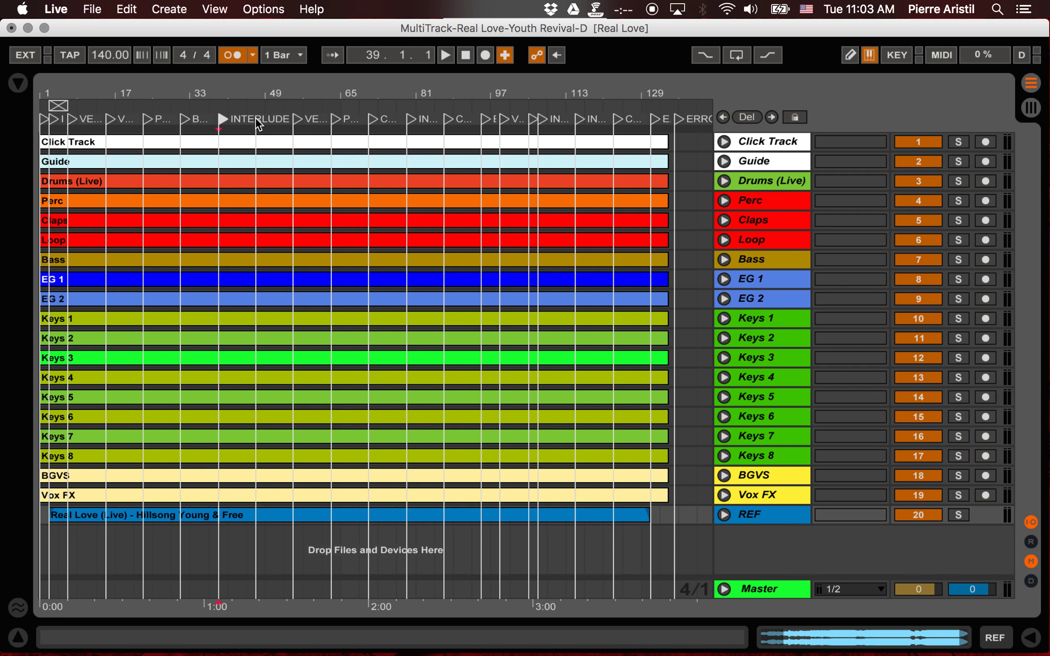
{"action": "left_click", "coordinate": [297, 120]}
Step: Insert a MIDI track in Session View, place it before Click Track, and select its second clip slot
{"action": "key", "text": "Tab"}
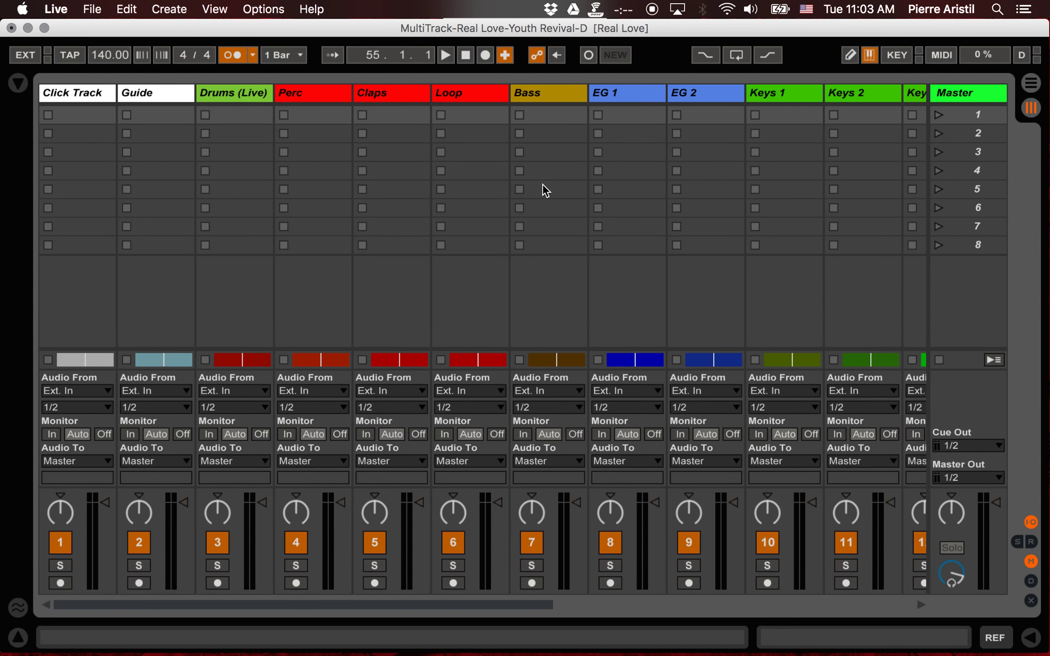
{"action": "left_click", "coordinate": [75, 92]}
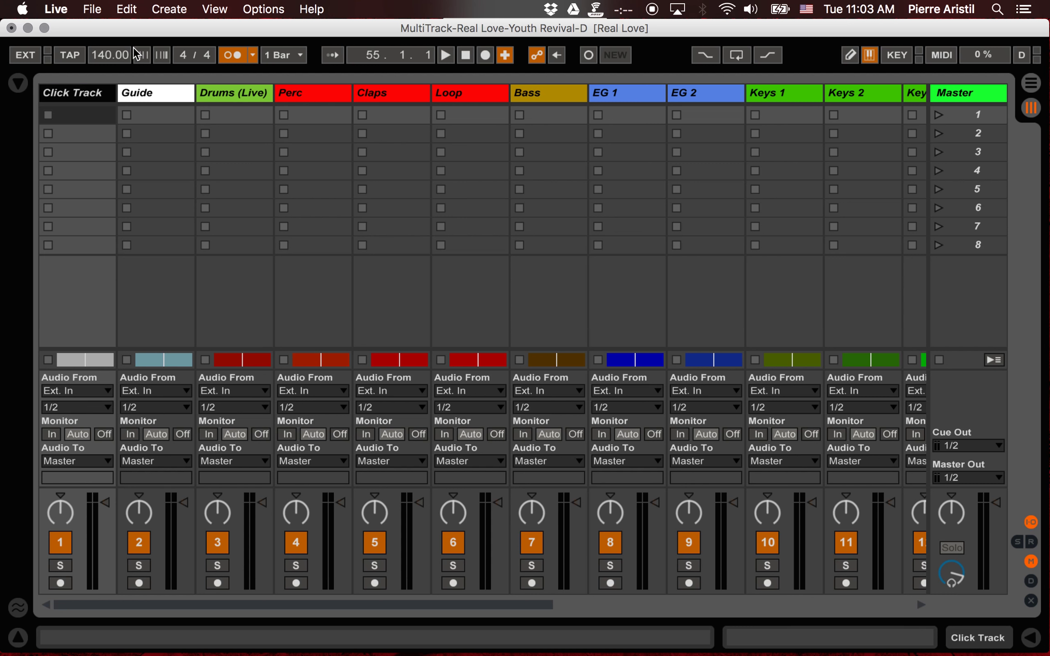
{"action": "left_click", "coordinate": [157, 5]}
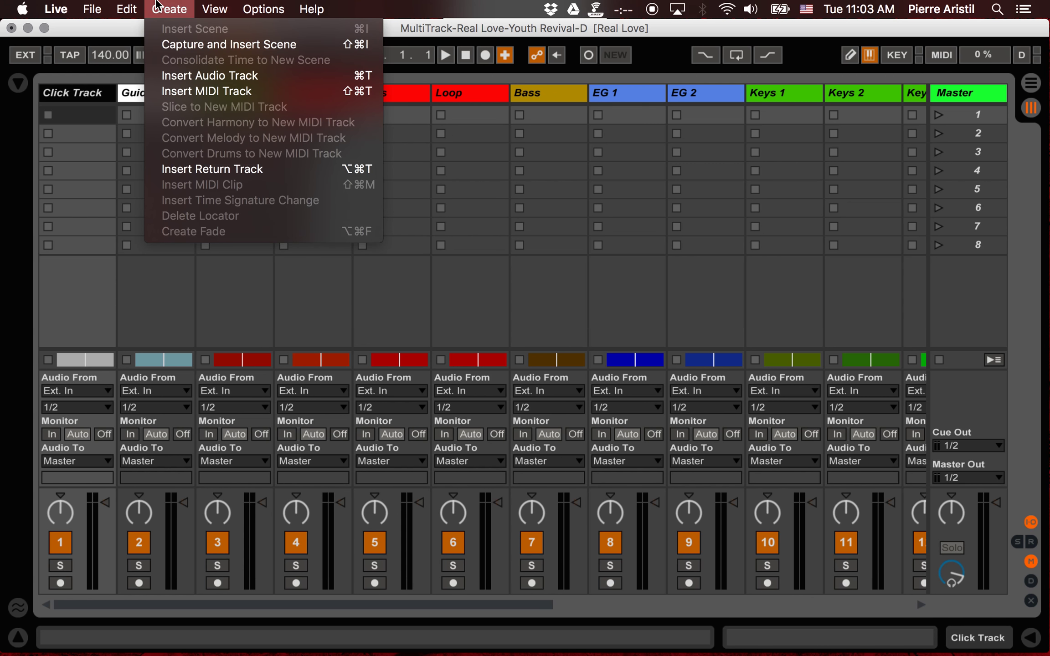
{"action": "left_click", "coordinate": [216, 93]}
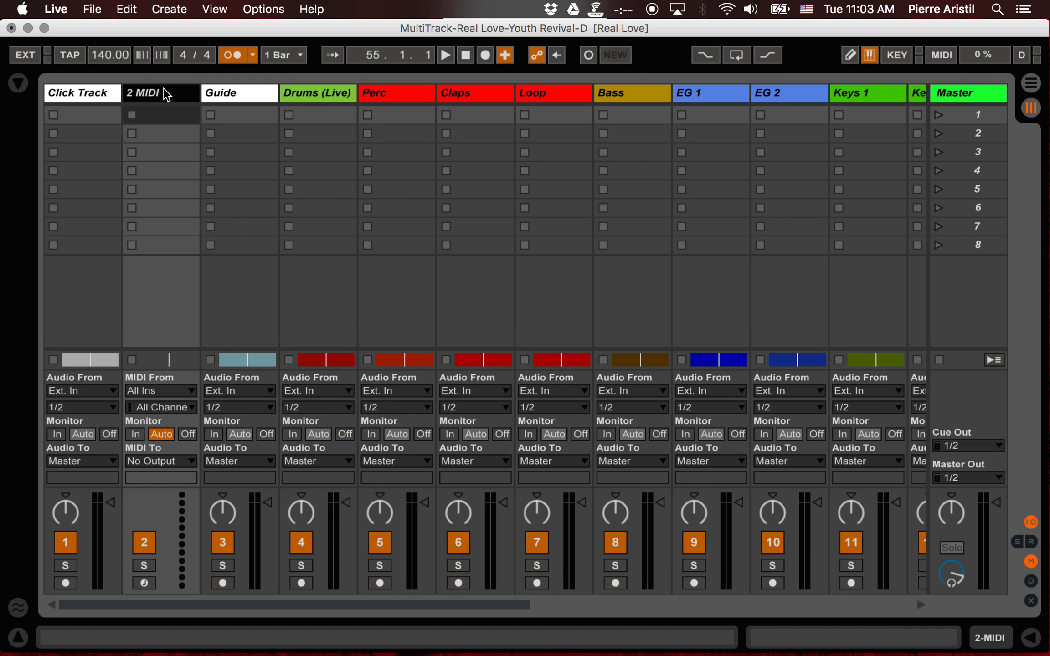
{"action": "left_click_drag", "start_coordinate": [167, 93], "coordinate": [48, 96]}
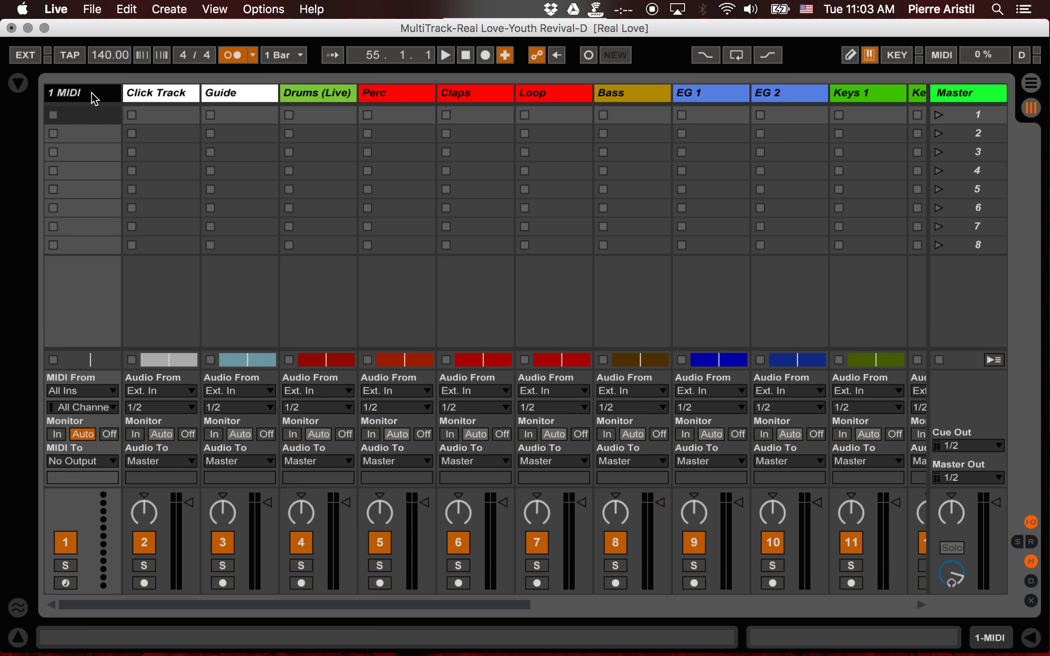
{"action": "left_click", "coordinate": [96, 134]}
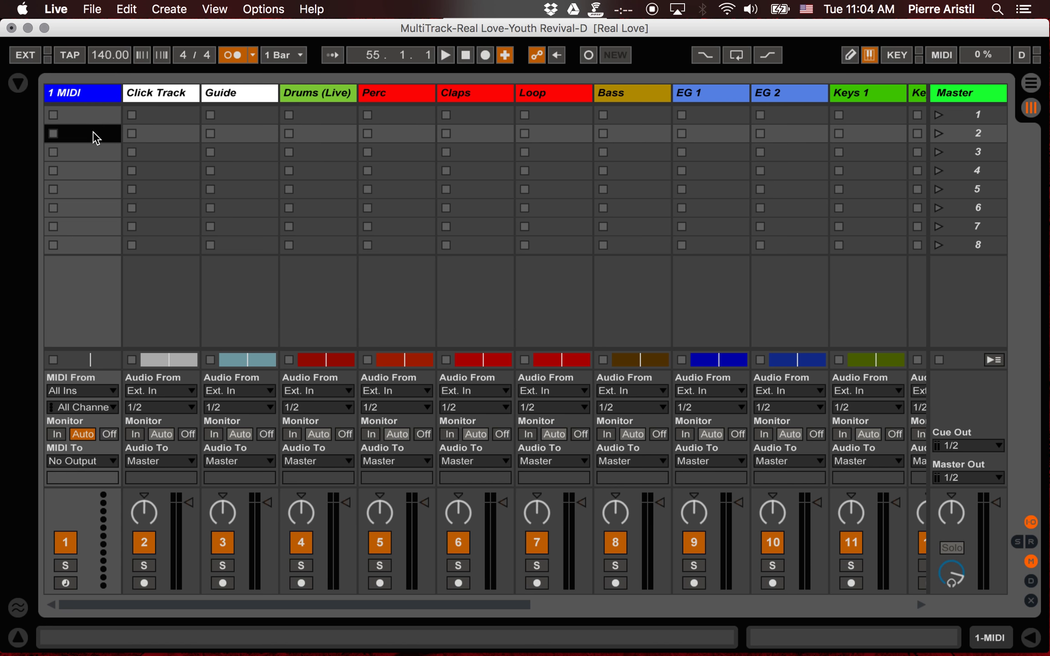
Step: Create an empty clip in the first slot of the 1 MIDI track and place it at bar 1 of that track in the Arrangement
{"action": "left_click", "coordinate": [104, 115]}
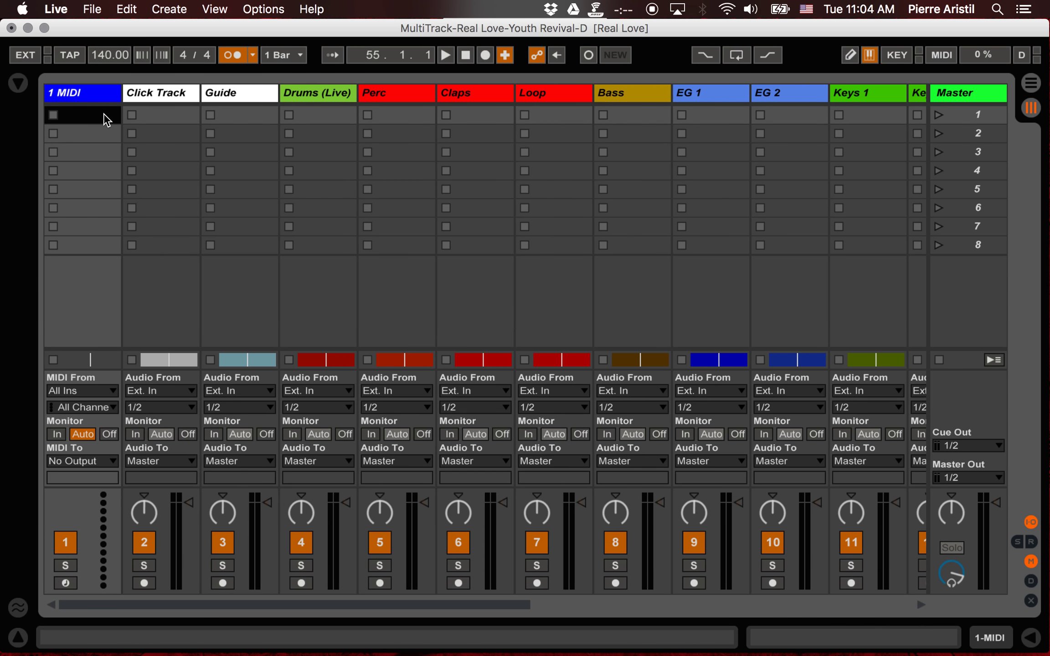
{"action": "double_click", "coordinate": [105, 115]}
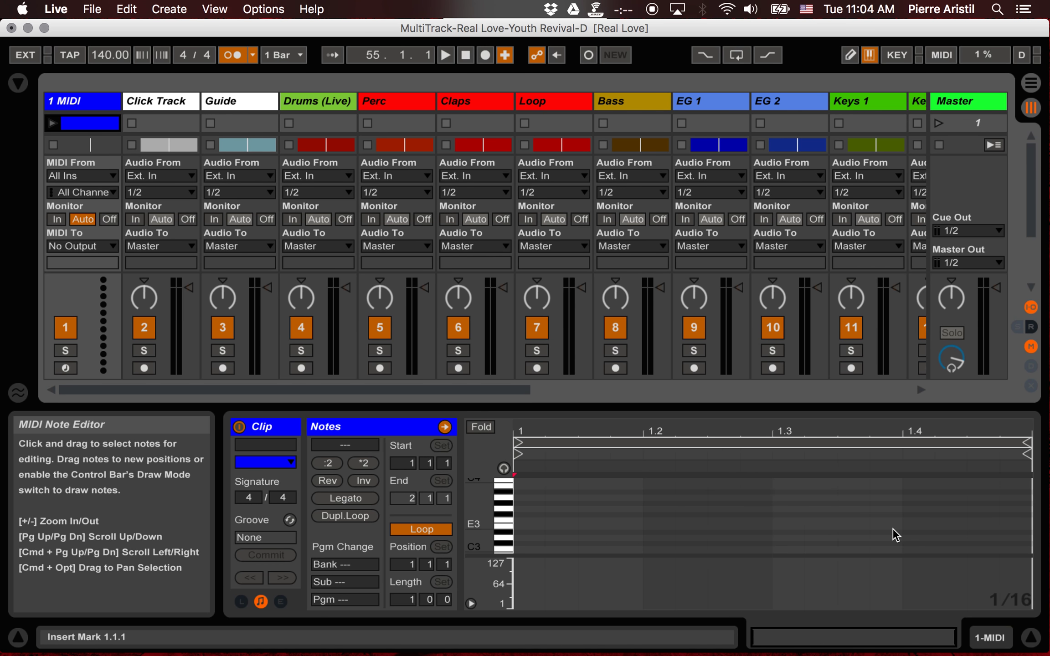
{"action": "left_click", "coordinate": [1030, 637]}
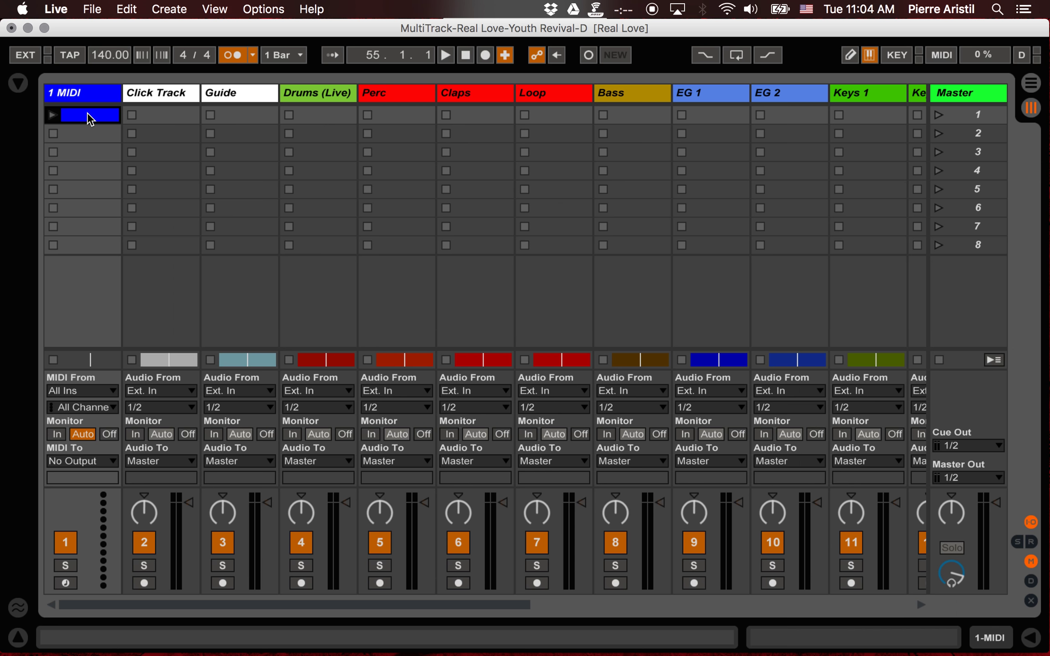
{"action": "left_click", "coordinate": [1031, 83]}
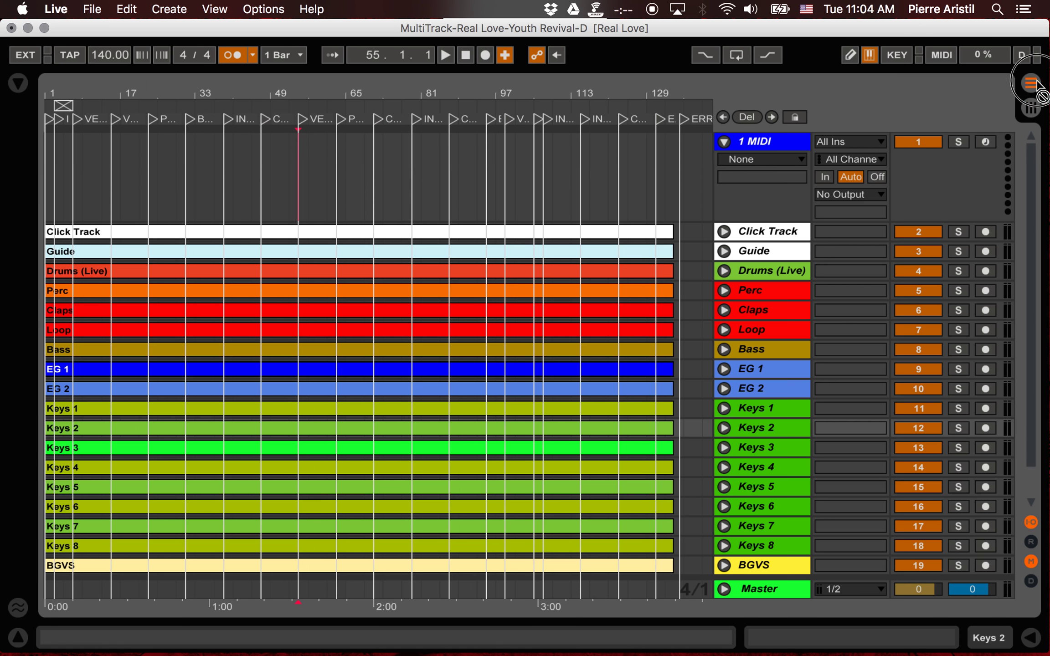
{"action": "left_click", "coordinate": [46, 151]}
{"action": "left_click_drag", "start_coordinate": [46, 152], "coordinate": [45, 151]}
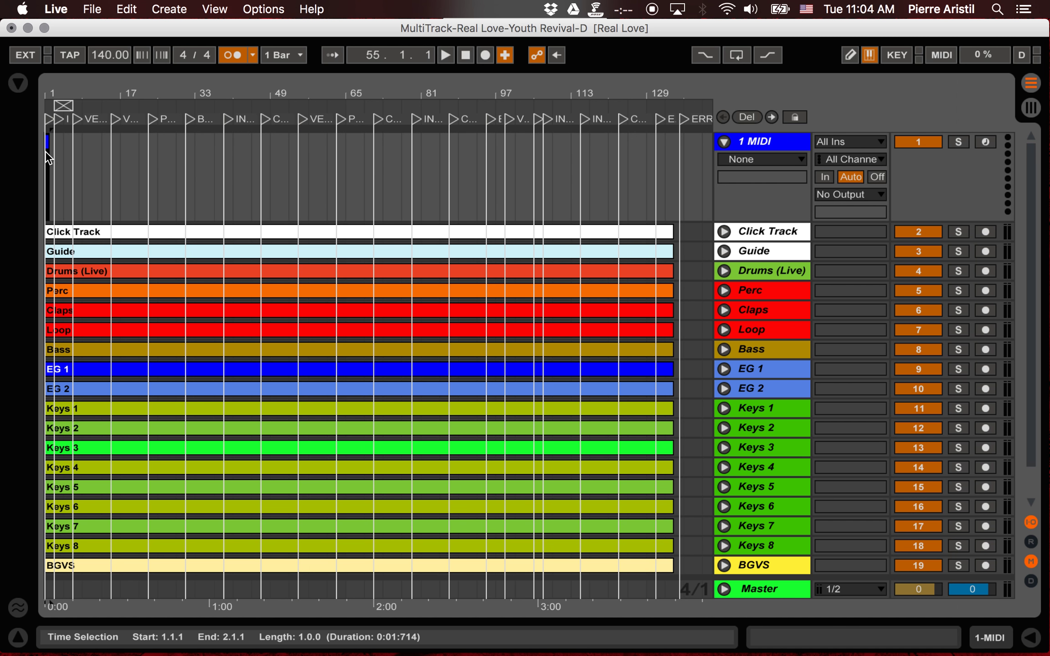
Step: Extend the empty MIDI clip on the 1 MIDI track through the whole song to bar 137
{"action": "key", "text": "plus"}
{"action": "key", "text": "plus"}
{"action": "key", "text": "plus"}
{"action": "key", "text": "plus"}
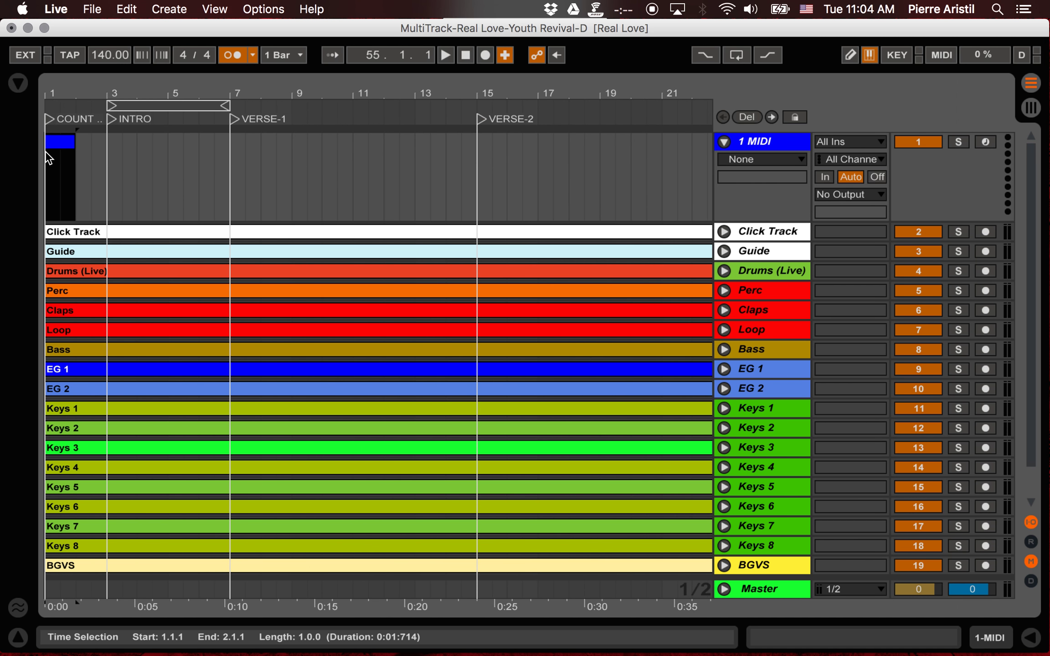
{"action": "left_click_drag", "start_coordinate": [74, 142], "coordinate": [711, 142]}
{"action": "key", "text": "minus"}
{"action": "key", "text": "minus"}
Step: Split the long MIDI clip at each section locator, from INTRO at 3.1.1 through to the end of the song
{"action": "left_click", "coordinate": [69, 164]}
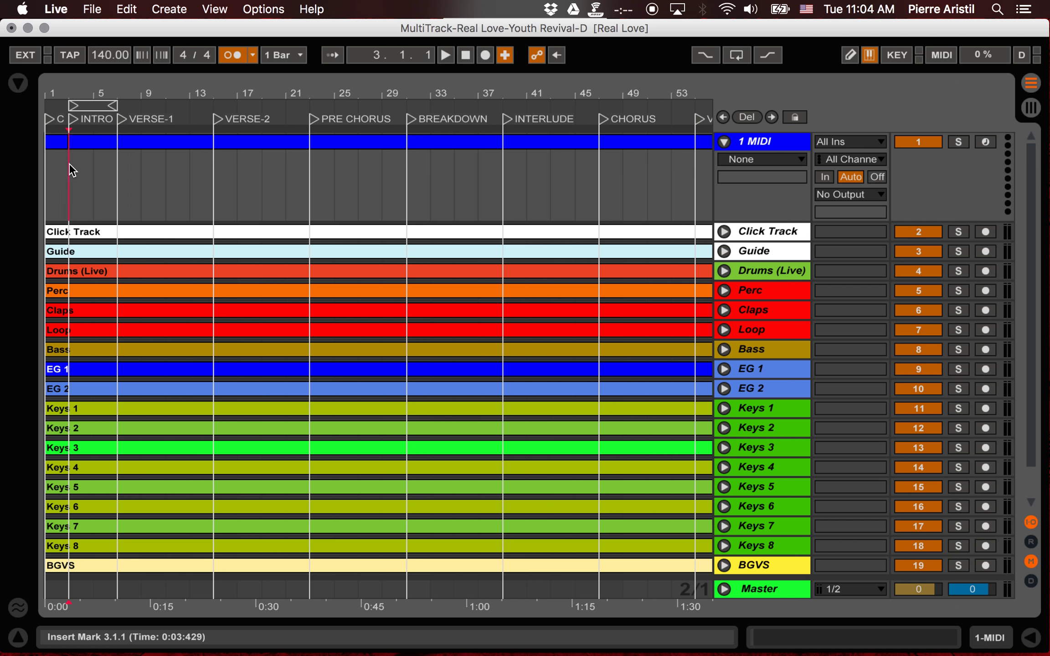
{"action": "key", "text": "alt+Right"}
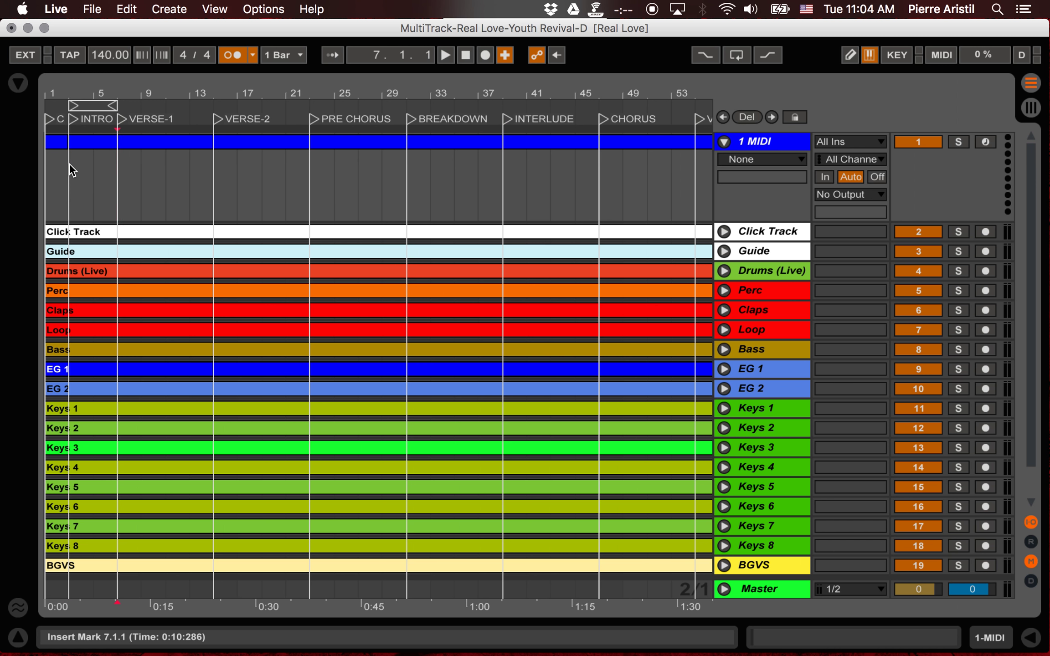
{"action": "key", "text": "alt+Right"}
{"action": "key", "text": "alt+Right"}
{"action": "key", "text": "alt+Right"}
{"action": "key", "text": "alt+Right"}
{"action": "key", "text": "alt+Right"}
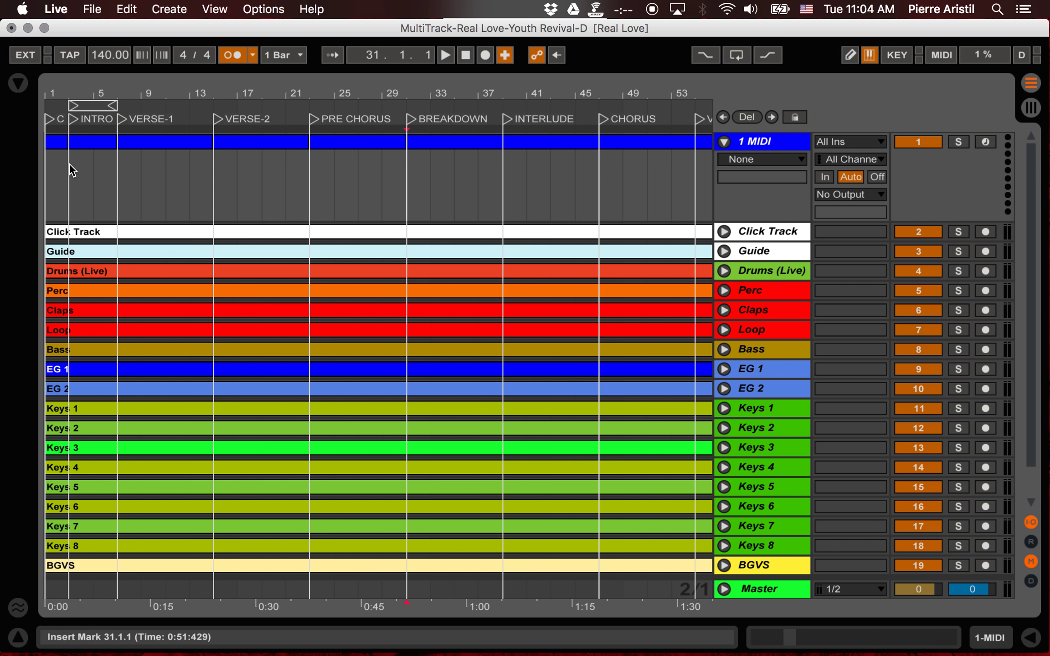
{"action": "key", "text": "alt+Right"}
{"action": "key", "text": "alt+Right"}
{"action": "key", "text": "alt+Right"}
{"action": "key", "text": "alt+Right"}
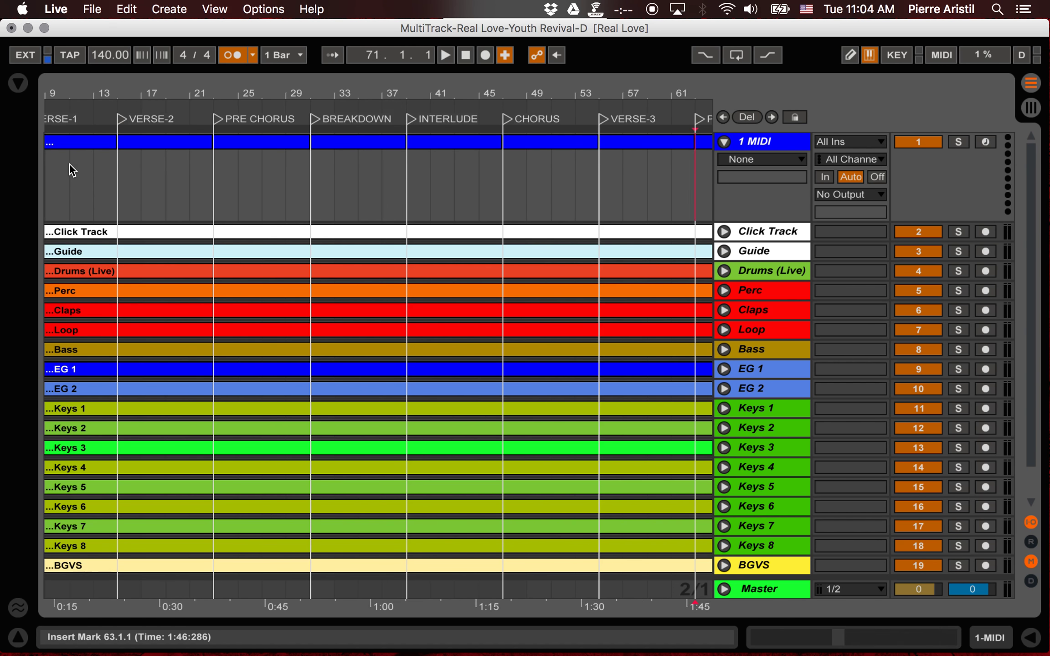
{"action": "key", "text": "alt+Right"}
{"action": "key", "text": "alt+Right"}
{"action": "key", "text": "alt+Right"}
{"action": "key", "text": "alt+Right"}
{"action": "key", "text": "alt+Right"}
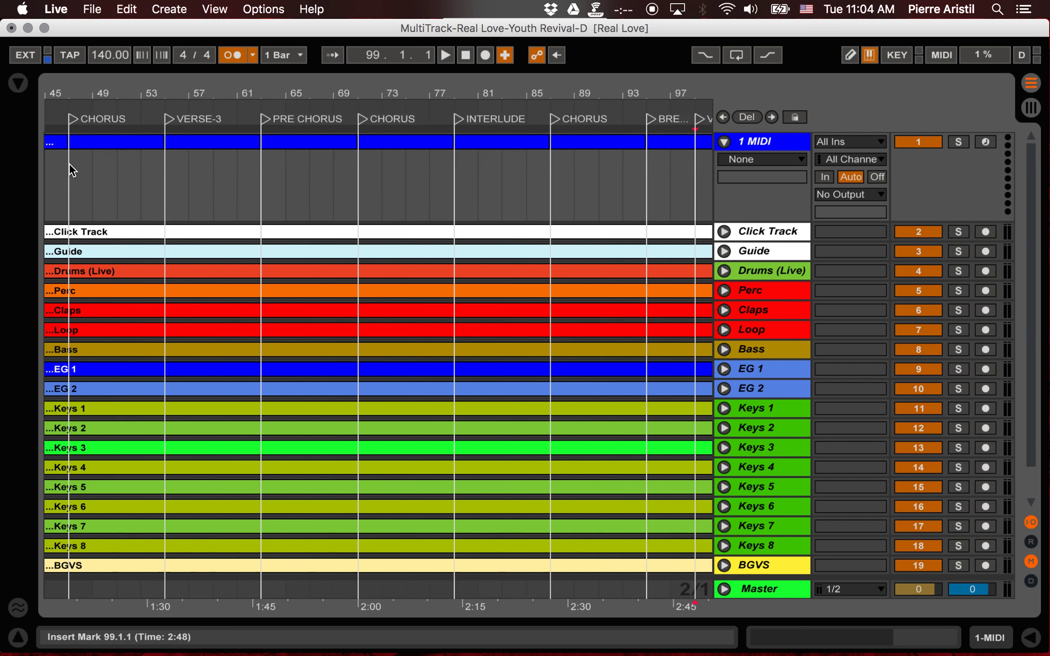
{"action": "key", "text": "alt+Right"}
{"action": "key", "text": "alt+Right"}
{"action": "key", "text": "alt+Right"}
{"action": "key", "text": "alt+Right"}
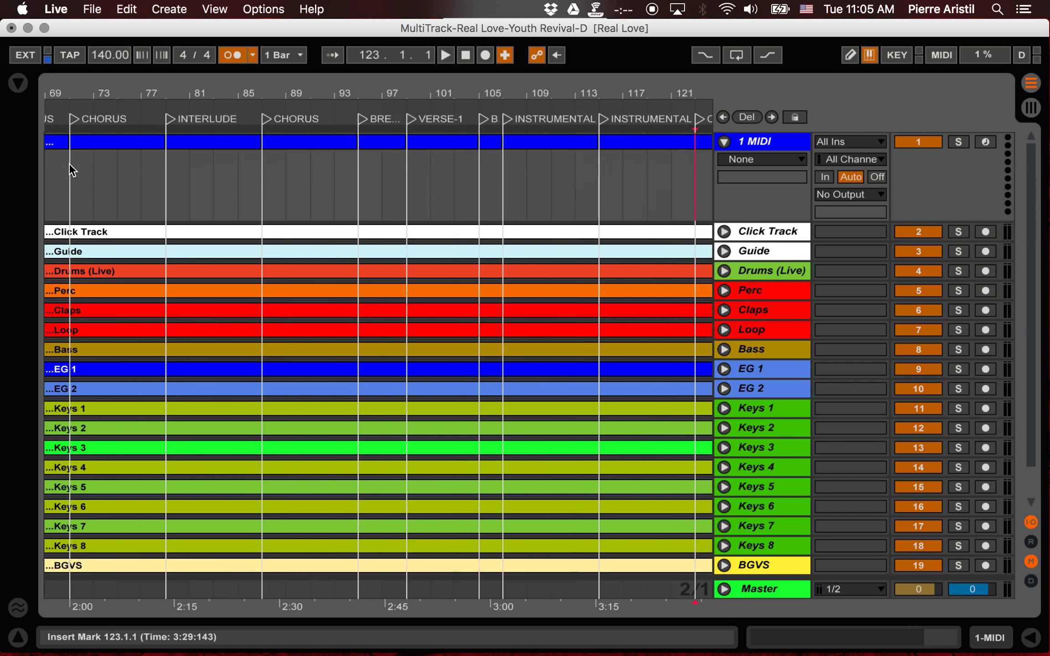
{"action": "key", "text": "alt+Right"}
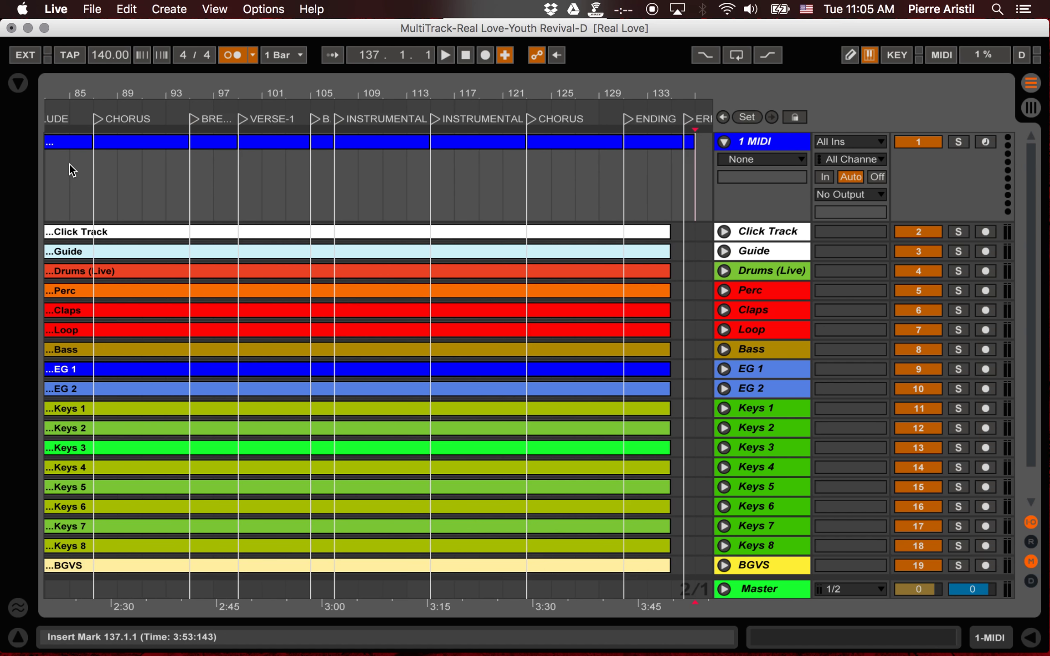
Step: Rename the MIDI clip under the count locator, from 1.1.1 to 3.1.1, as Count-In
{"action": "scroll", "coordinate": [178, 168], "scroll_direction": "left", "scroll_amount": 15}
{"action": "left_click", "coordinate": [94, 145]}
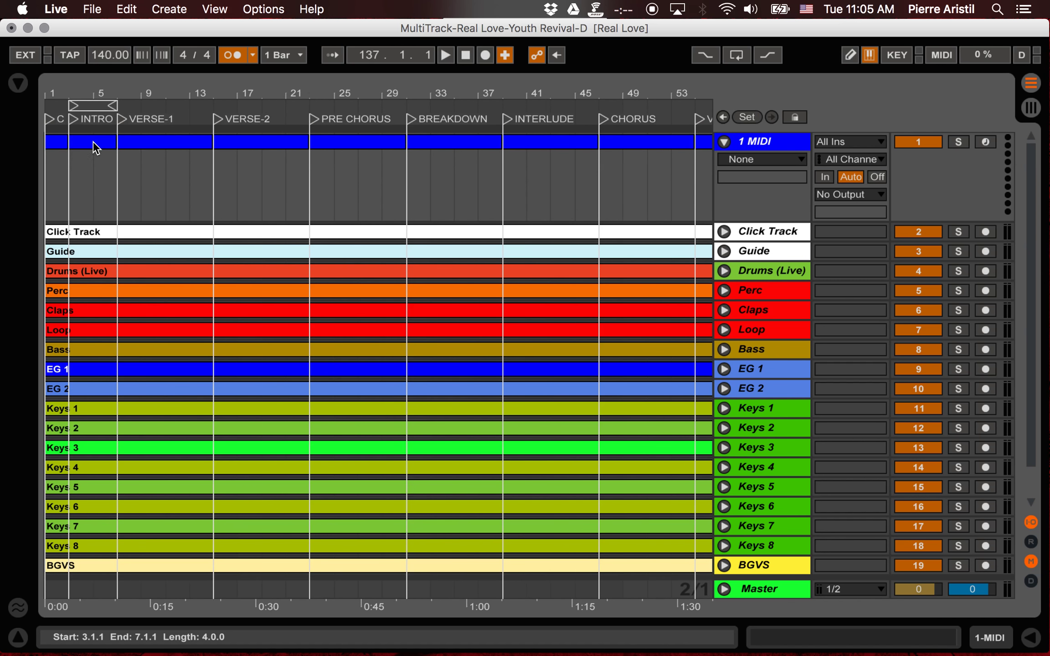
{"action": "key", "text": "plus"}
{"action": "key", "text": "plus"}
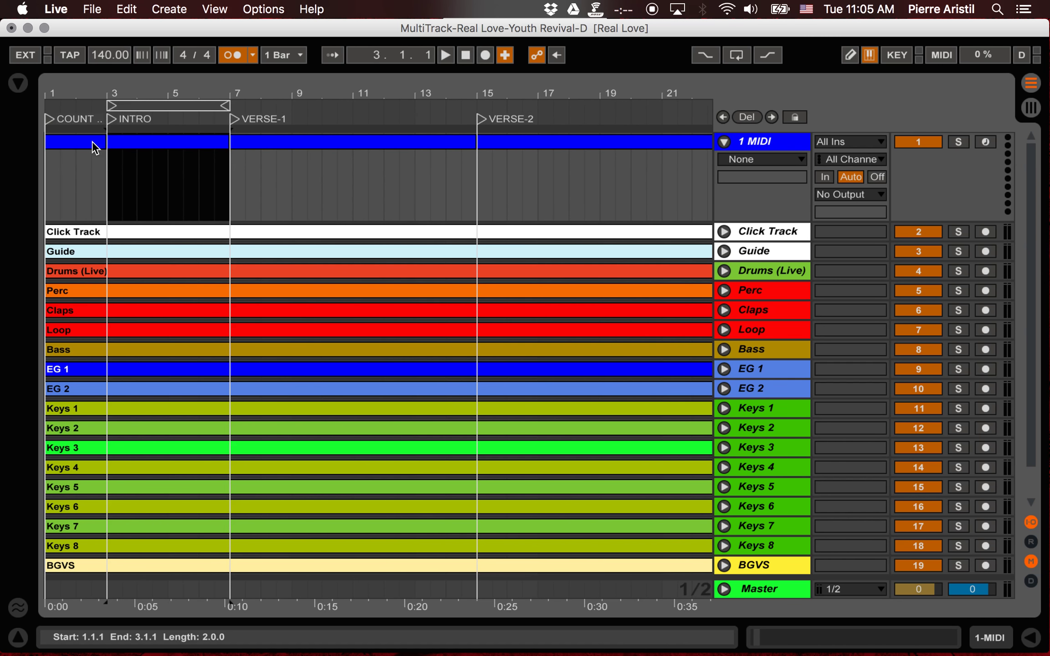
{"action": "left_click", "coordinate": [92, 141]}
{"action": "key", "text": "Delete"}
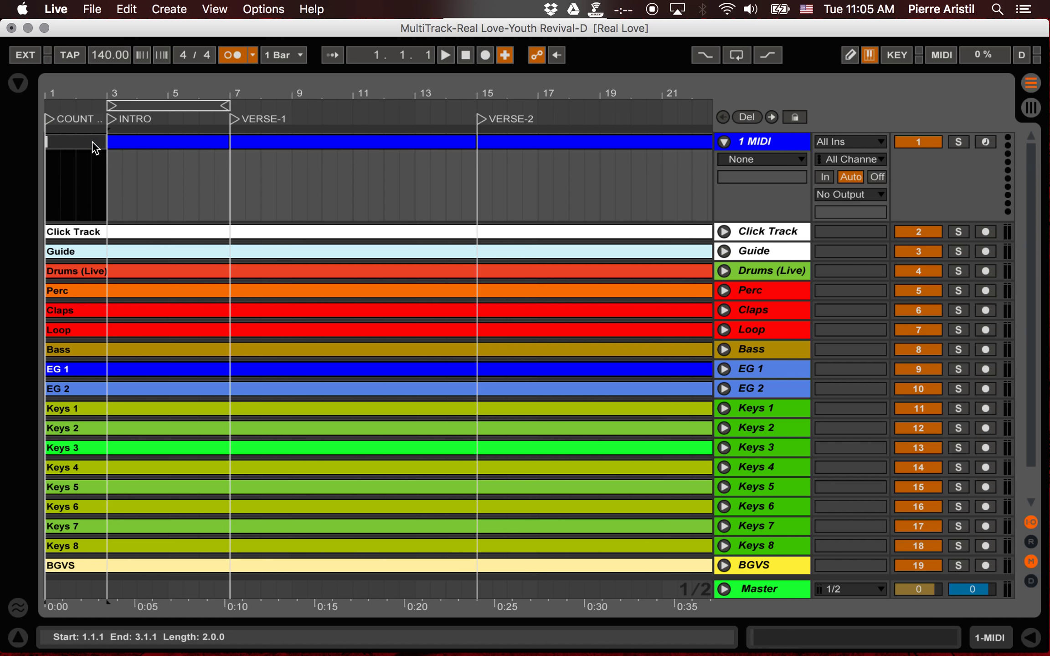
{"action": "type", "text": "Count-In"}
{"action": "key", "text": "Return"}
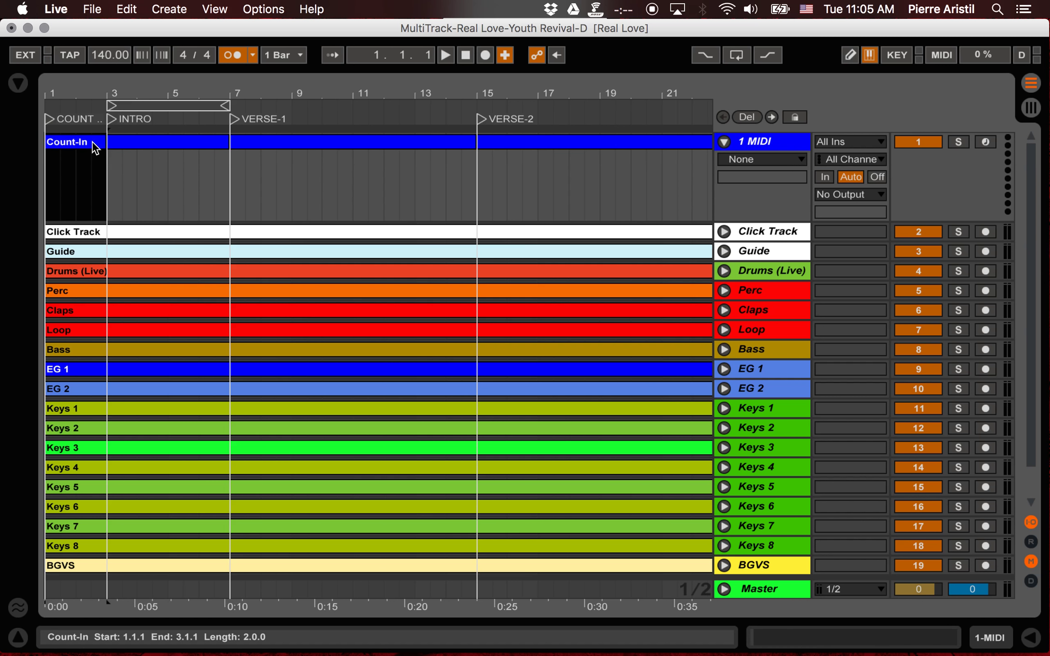
Step: Rename the MIDI clip in the INTRO section as Intro
{"action": "left_click", "coordinate": [133, 136]}
{"action": "key", "text": "Delete"}
{"action": "type", "text": "In"}
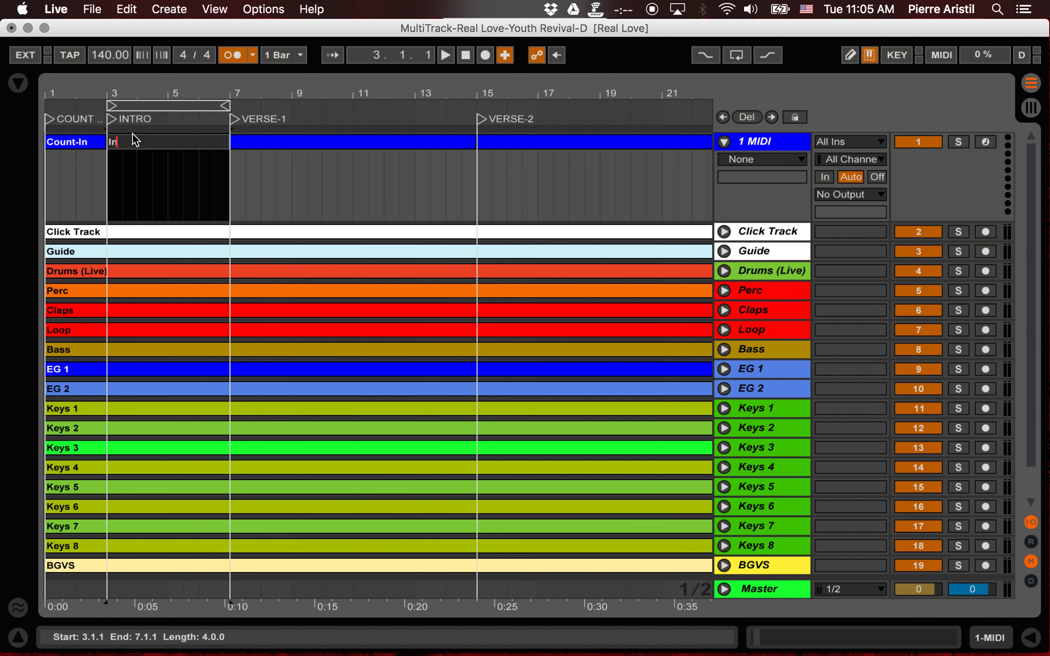
{"action": "type", "text": "tro"}
{"action": "key", "text": "Return"}
Step: Rename the MIDI clip in the VERSE-1 section as Verse 1
{"action": "left_click", "coordinate": [264, 138]}
{"action": "key", "text": "super+r"}
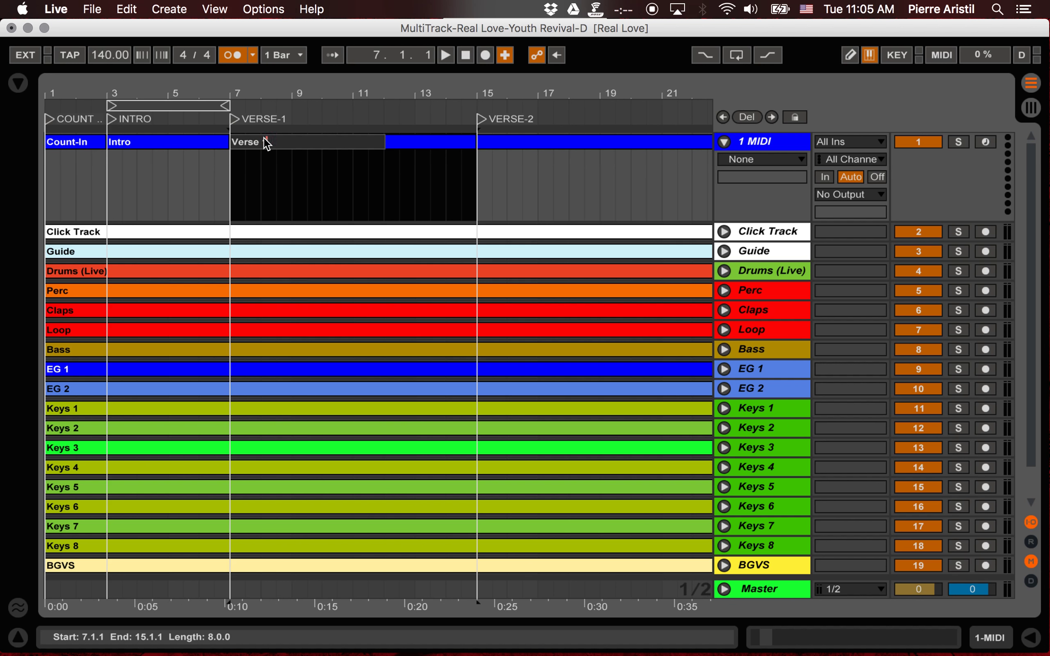
{"action": "type", "text": "Verse 1"}
{"action": "key", "text": "Return"}
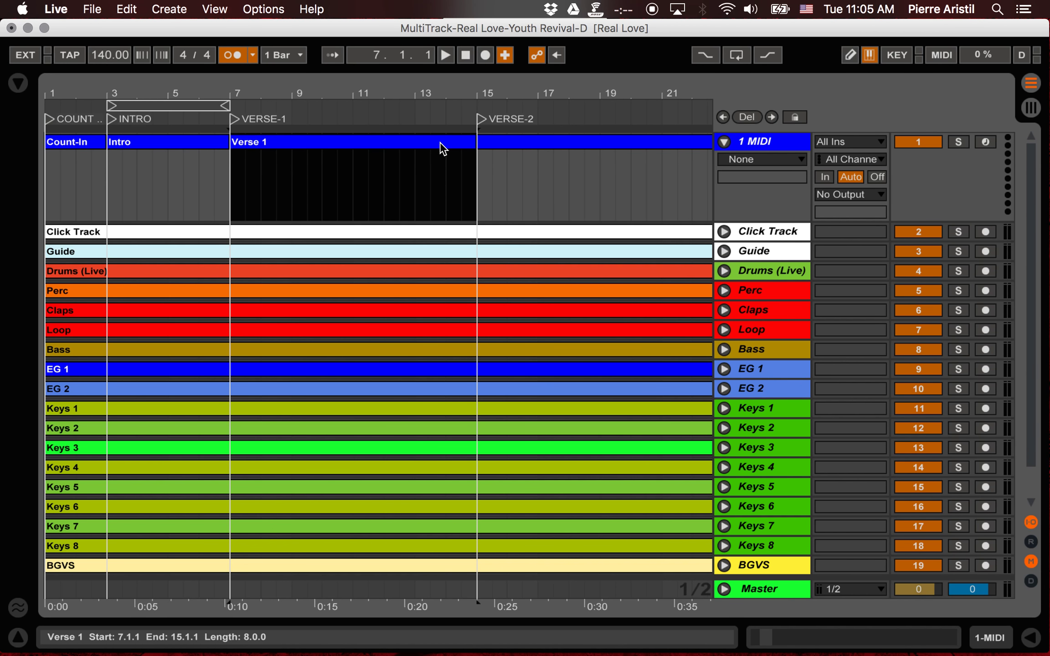
Step: Duplicate the Verse 1 clip into the VERSE-2 section and rename the copy as Vs 2
{"action": "key", "text": "super+d"}
{"action": "key", "text": "super+r"}
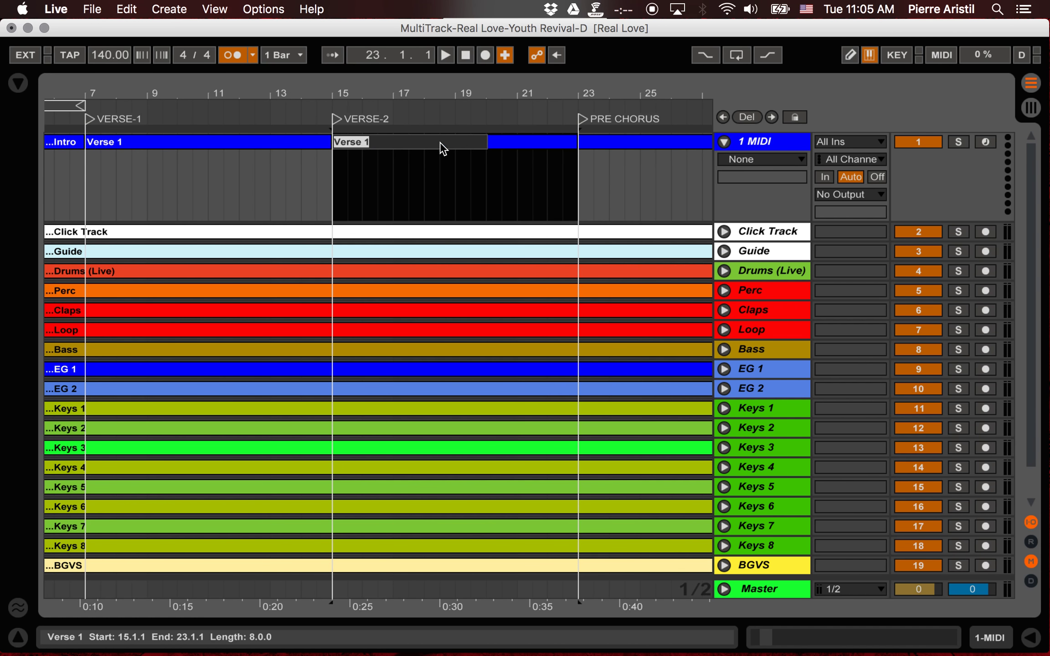
{"action": "type", "text": "Vs 2"}
{"action": "key", "text": "Return"}
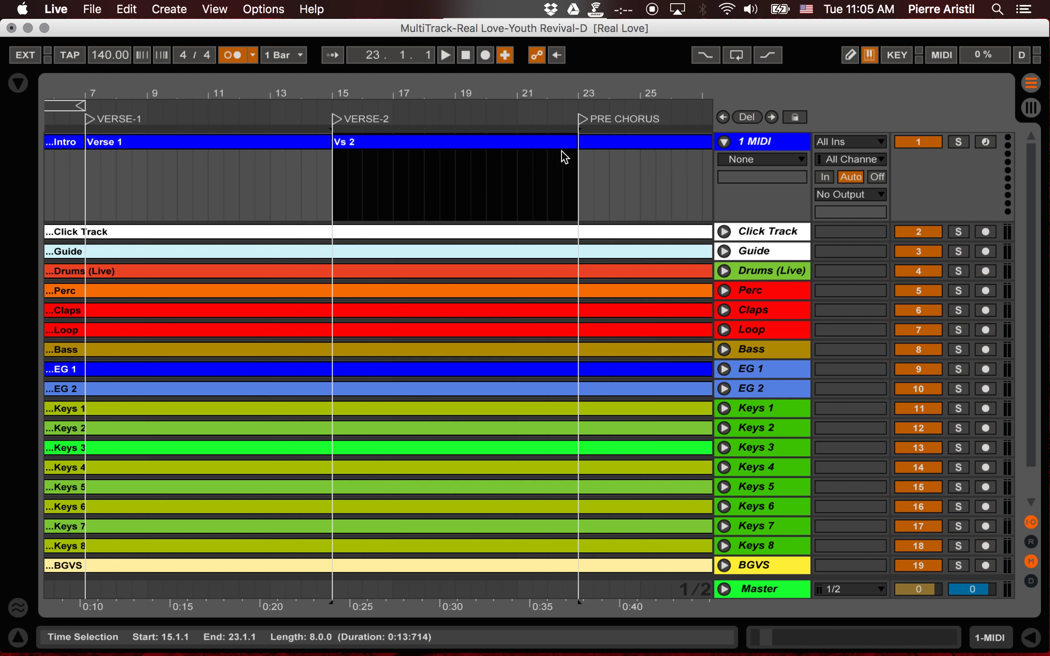
Step: Rename the MIDI clip in the first PRE CHORUS section as Pre-Chorus
{"action": "left_click", "coordinate": [595, 145]}
{"action": "key", "text": "super+r"}
{"action": "type", "text": "Pre"}
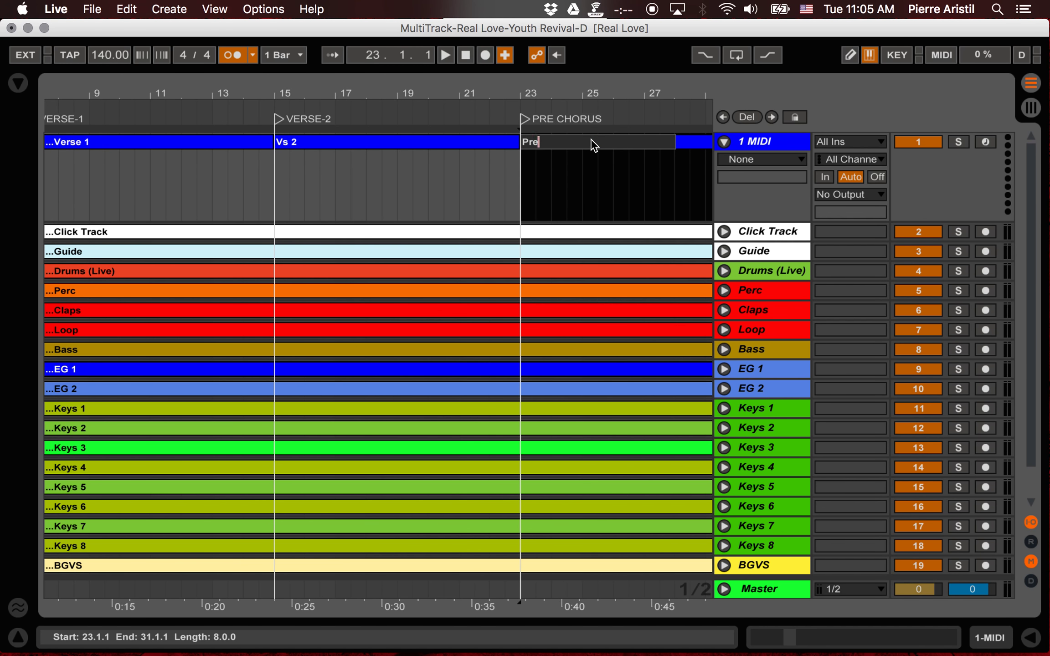
{"action": "type", "text": "-Chorus"}
{"action": "key", "text": "Return"}
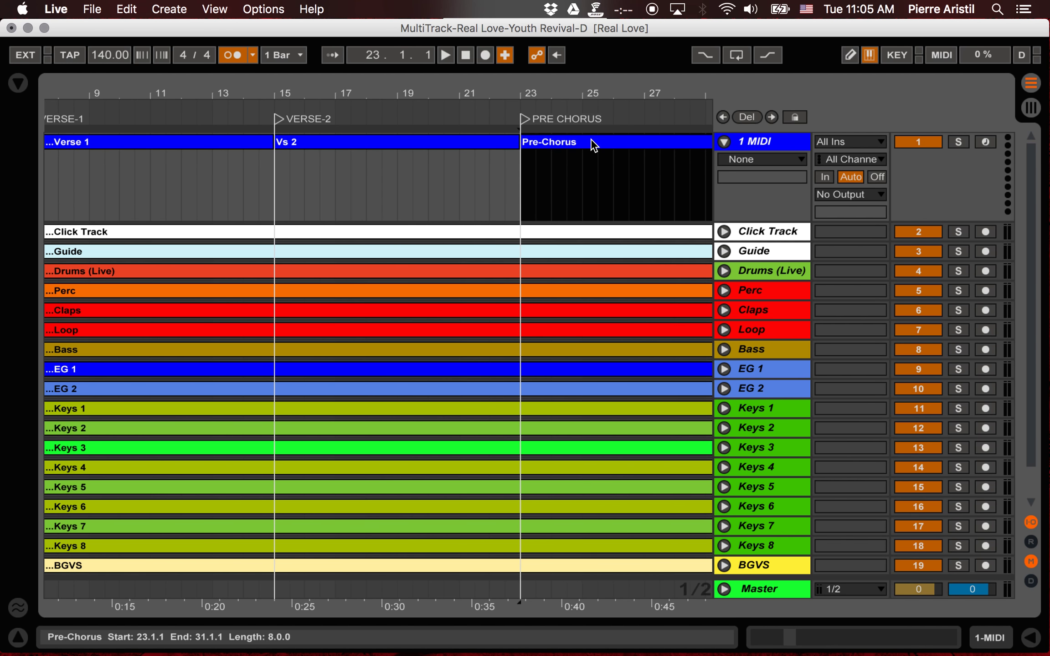
Step: Add the chord notation to the Intro clip's name so that it reads Intro ( D / / / :|| ), with spaces between the symbols
{"action": "scroll", "coordinate": [590, 138], "scroll_direction": "left", "scroll_amount": 5}
{"action": "left_click", "coordinate": [204, 150]}
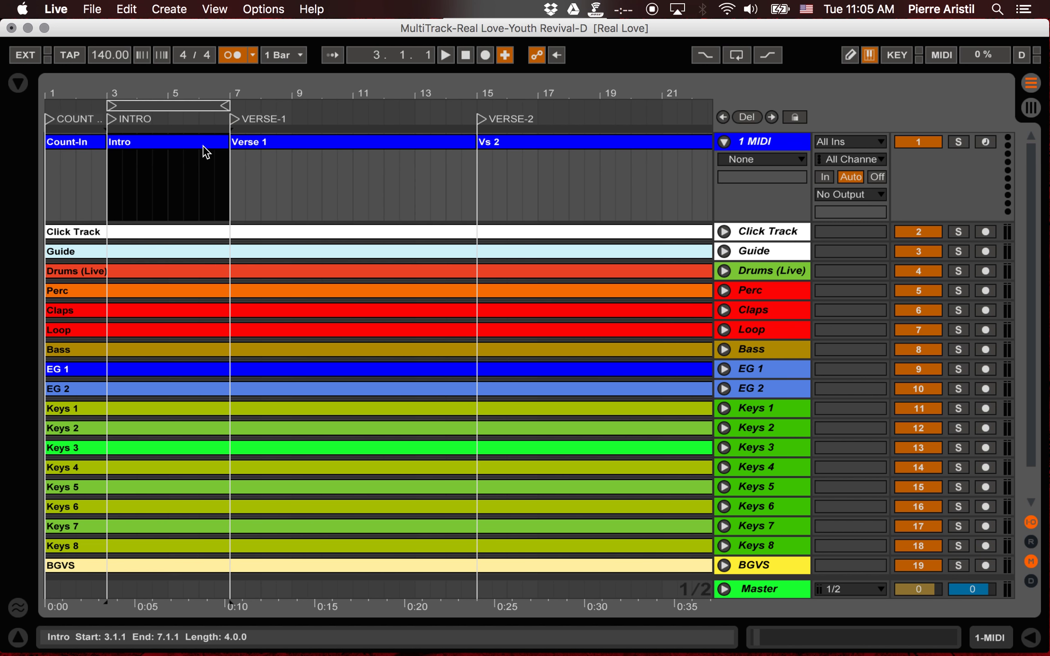
{"action": "key", "text": "super+r"}
{"action": "type", "text": "("}
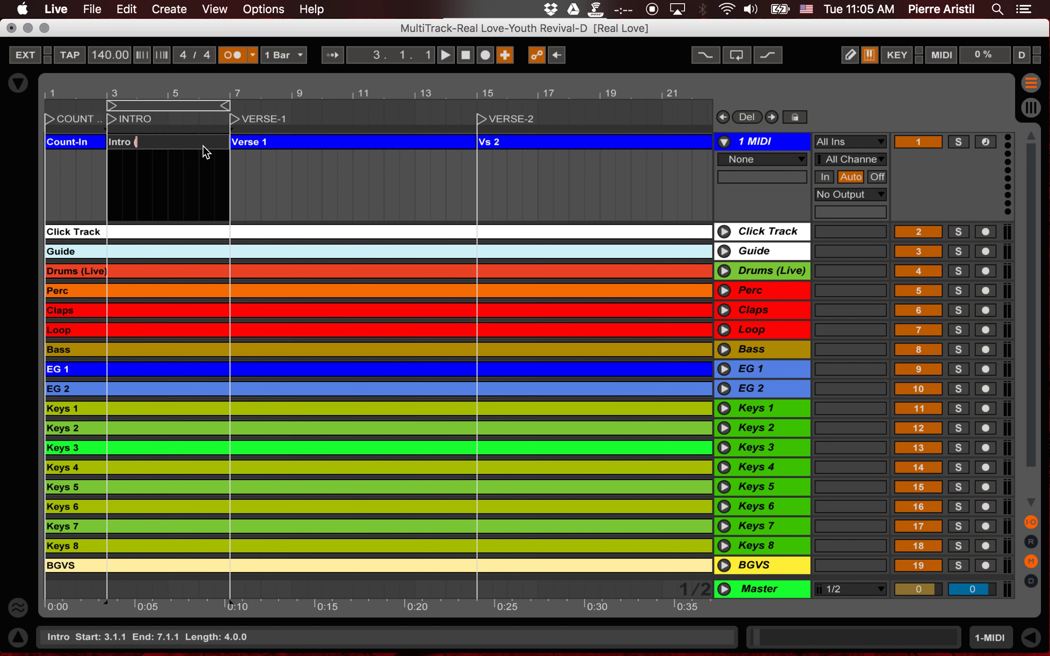
{"action": "type", "text": "D / / / :||)"}
{"action": "key", "text": "Down"}
{"action": "key", "text": "Left"}
{"action": "key", "text": "Left"}
{"action": "key", "text": "Left"}
{"action": "key", "text": "Left"}
{"action": "key", "text": "Left"}
{"action": "key", "text": "Left"}
{"action": "key", "text": "Left"}
{"action": "key", "text": "Left"}
{"action": "key", "text": "Left"}
{"action": "key", "text": "Left"}
{"action": "key", "text": "Left"}
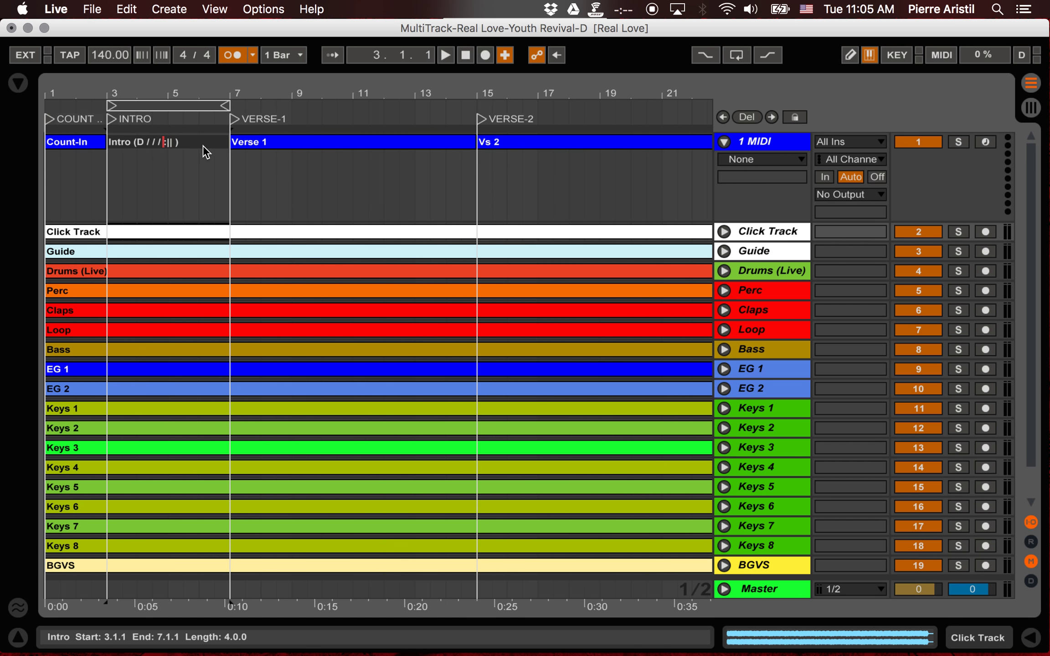
{"action": "key", "text": "Right"}
{"action": "key", "text": "Right"}
{"action": "key", "text": "Right"}
{"action": "key", "text": "Right"}
{"action": "key", "text": "Right"}
{"action": "key", "text": "Return"}
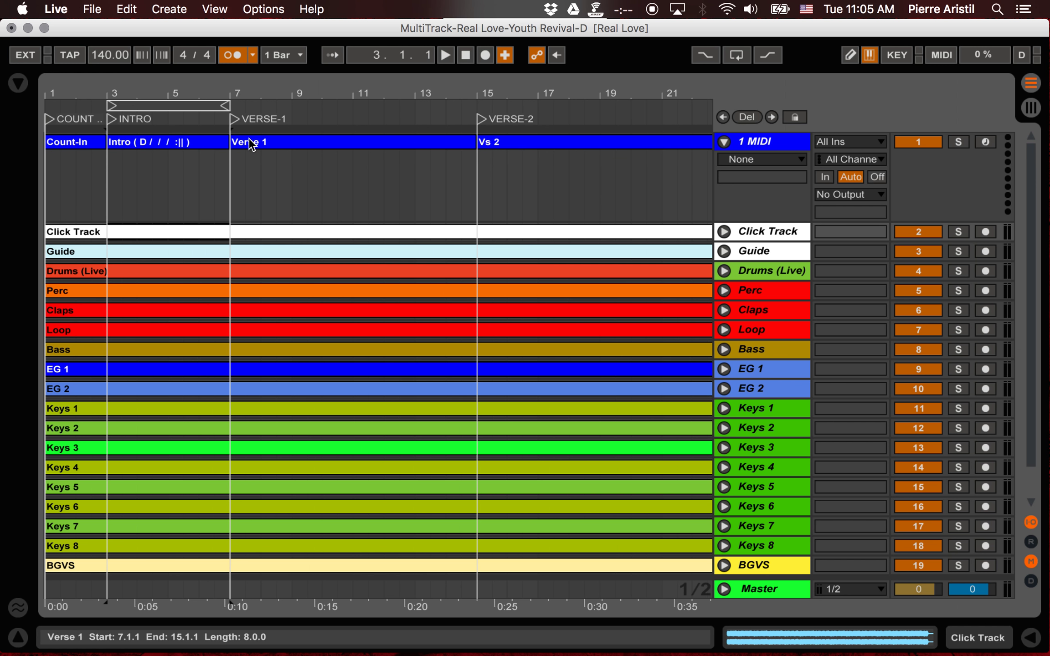
Step: Add the chord-number pattern to the Verse 1 clip's name, beginning Verse 1 | 4 6 5 /
{"action": "left_click", "coordinate": [274, 144]}
{"action": "key", "text": "cmd+r"}
{"action": "key", "text": "Right"}
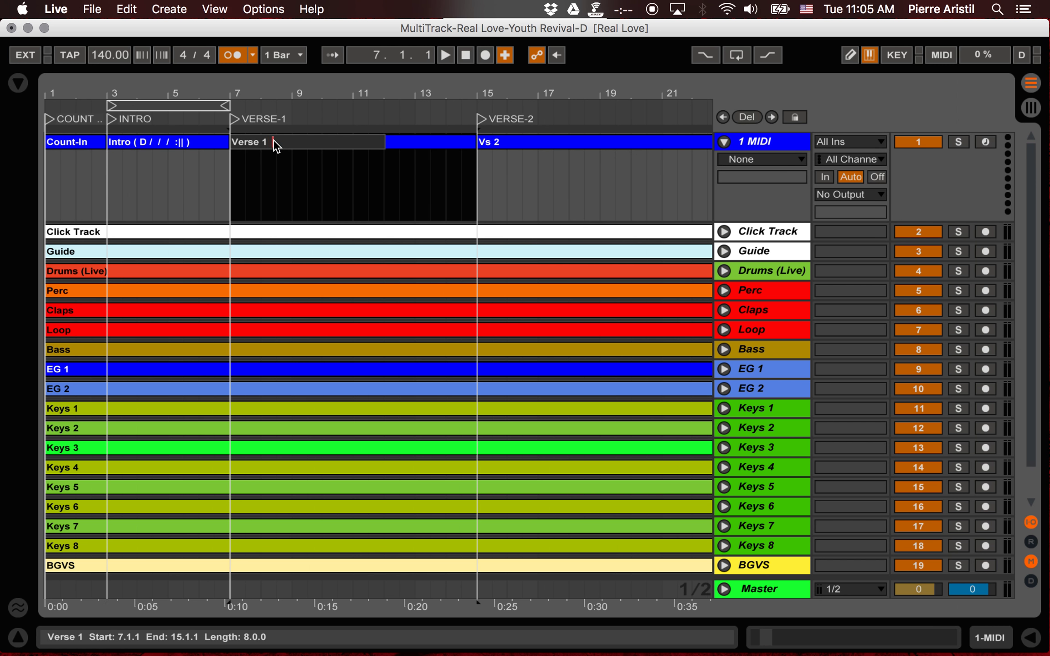
{"action": "type", "text": "( 6"}
{"action": "type", "text": " 5"}
{"action": "type", "text": " | "}
{"action": "type", "text": "3 4"}
{"action": "type", "text": "/ "}
{"action": "type", "text": "/"}
{"action": "key", "text": "Left"}
{"action": "key", "text": "Left"}
{"action": "type", "text": "|"}
{"action": "key", "text": "Right"}
{"action": "key", "text": "Delete"}
{"action": "key", "text": "Right"}
{"action": "key", "text": "Right"}
{"action": "key", "text": "Right"}
{"action": "key", "text": "Right"}
{"action": "type", "text": "/"}
{"action": "key", "text": "Return"}
Step: Rename the MIDI clip in the BREAKDOWN section, right after the Pre-Chorus clip, as Brkdwn
{"action": "left_click", "coordinate": [263, 190]}
{"action": "key", "text": "minus"}
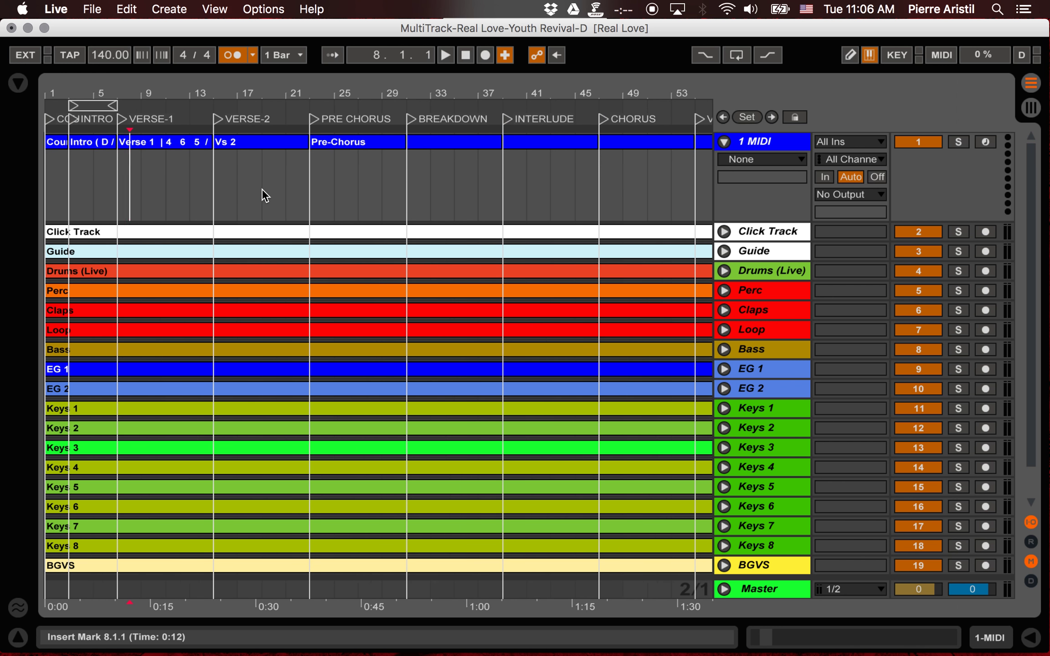
{"action": "key", "text": "minus"}
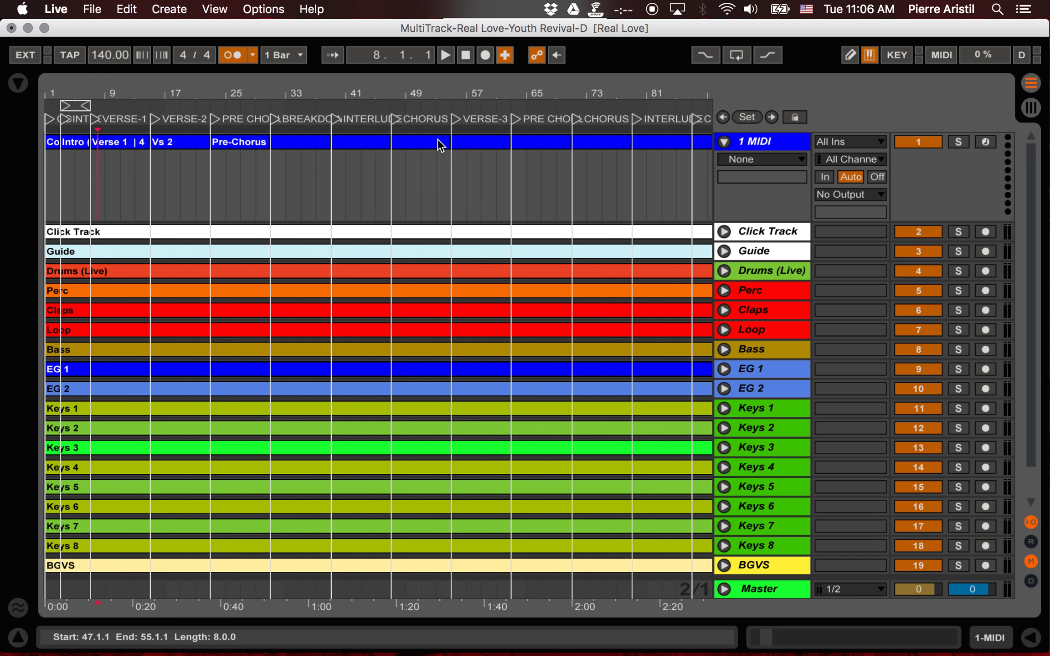
{"action": "scroll", "coordinate": [310, 144], "scroll_direction": "right", "scroll_amount": 3}
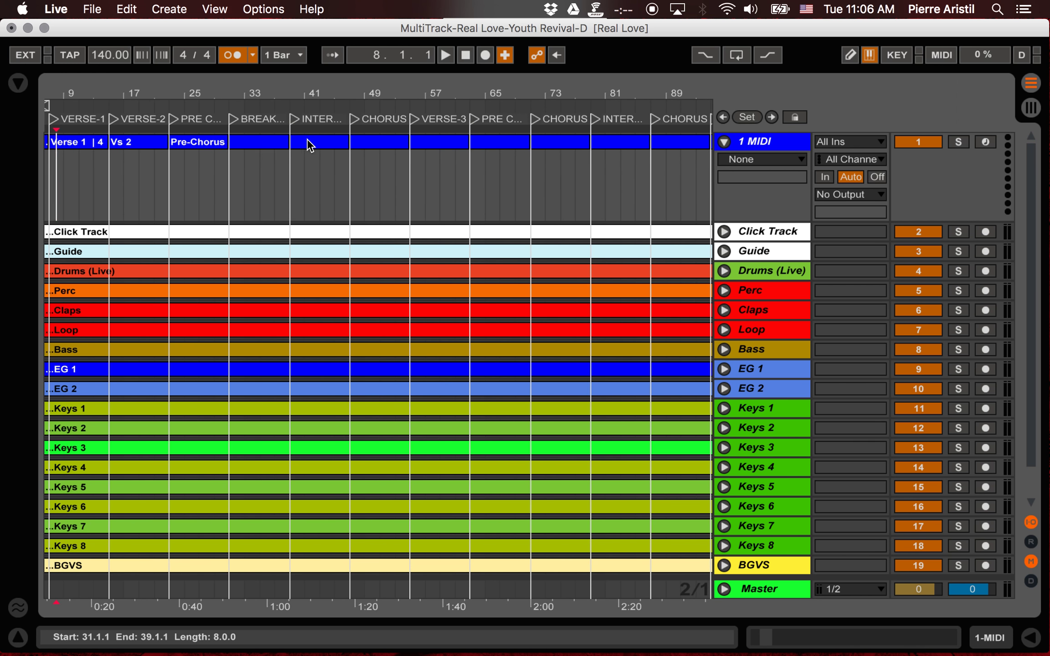
{"action": "scroll", "coordinate": [463, 196], "scroll_direction": "right", "scroll_amount": 10}
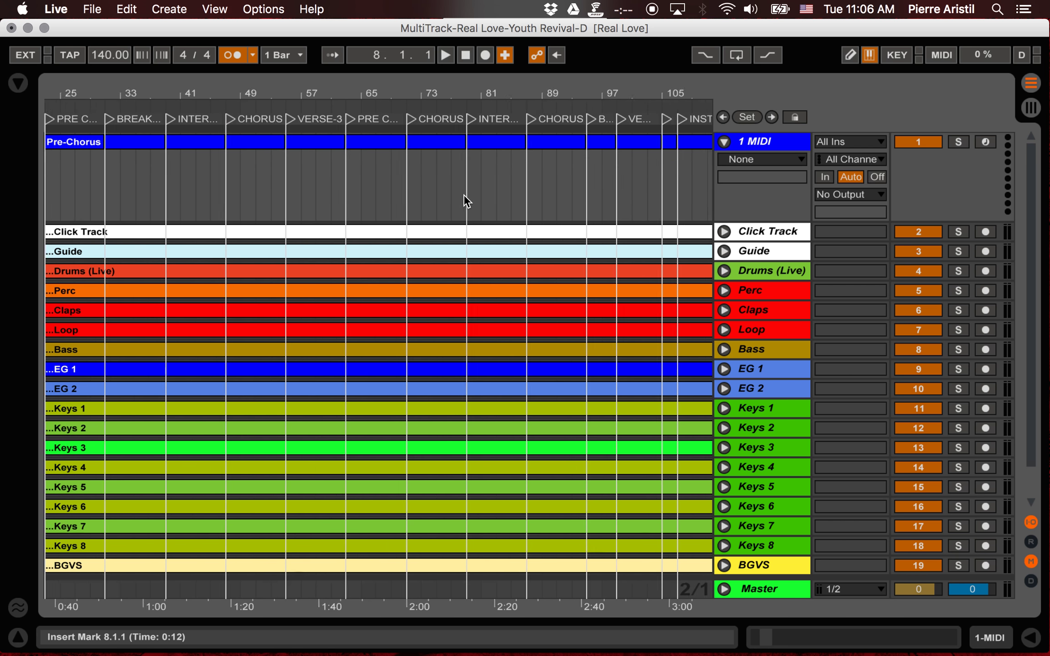
{"action": "scroll", "coordinate": [463, 196], "scroll_direction": "left", "scroll_amount": 15}
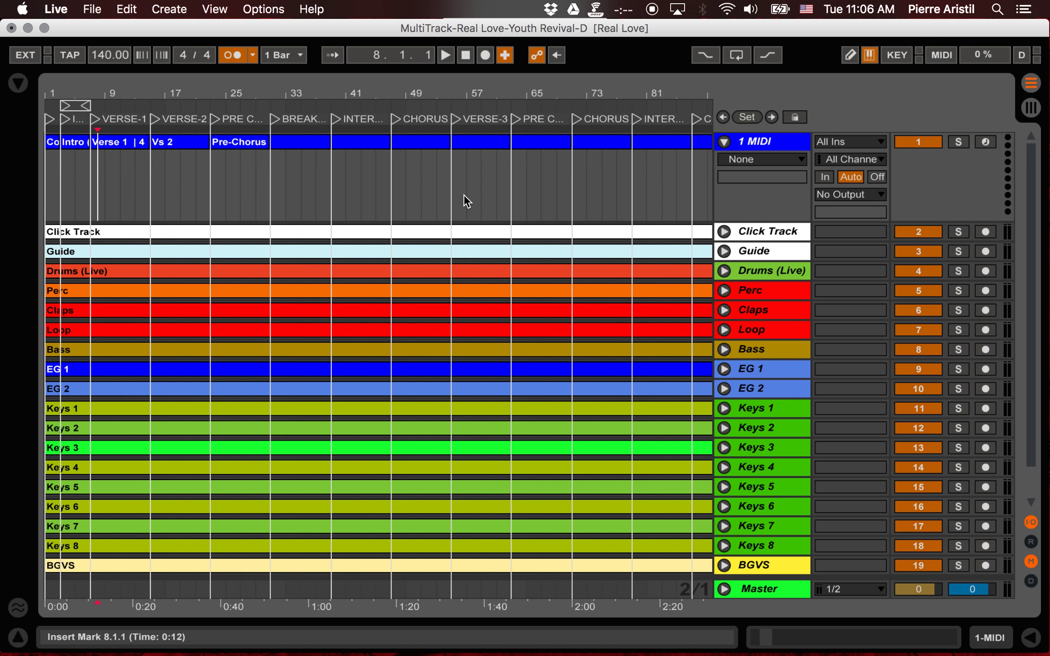
{"action": "left_click", "coordinate": [293, 142]}
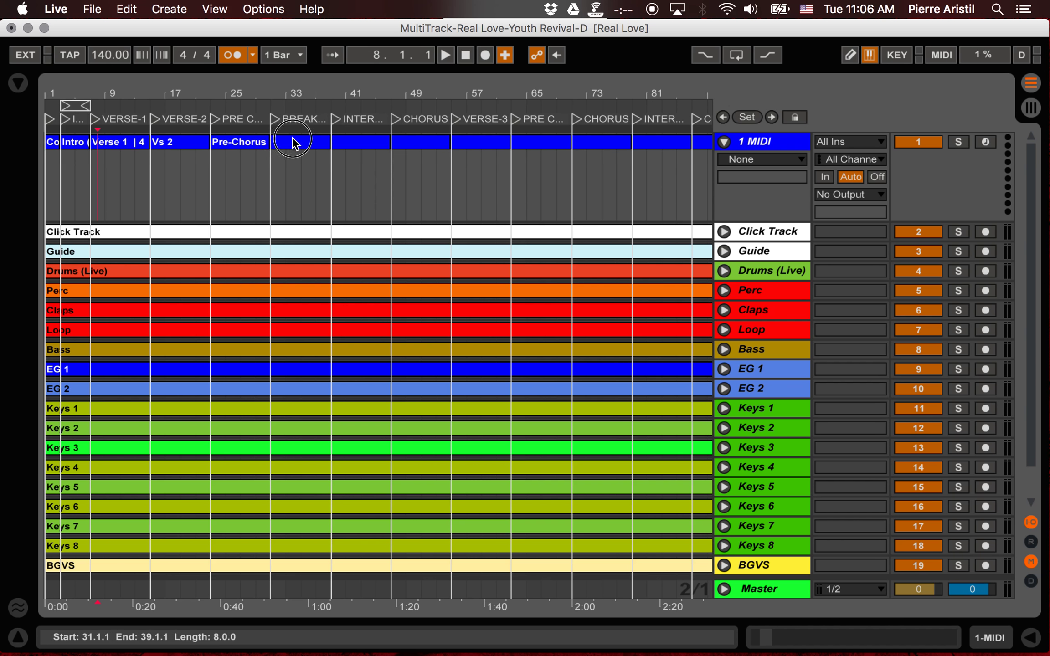
{"action": "key", "text": "super+r"}
{"action": "type", "text": "Brkdwn"}
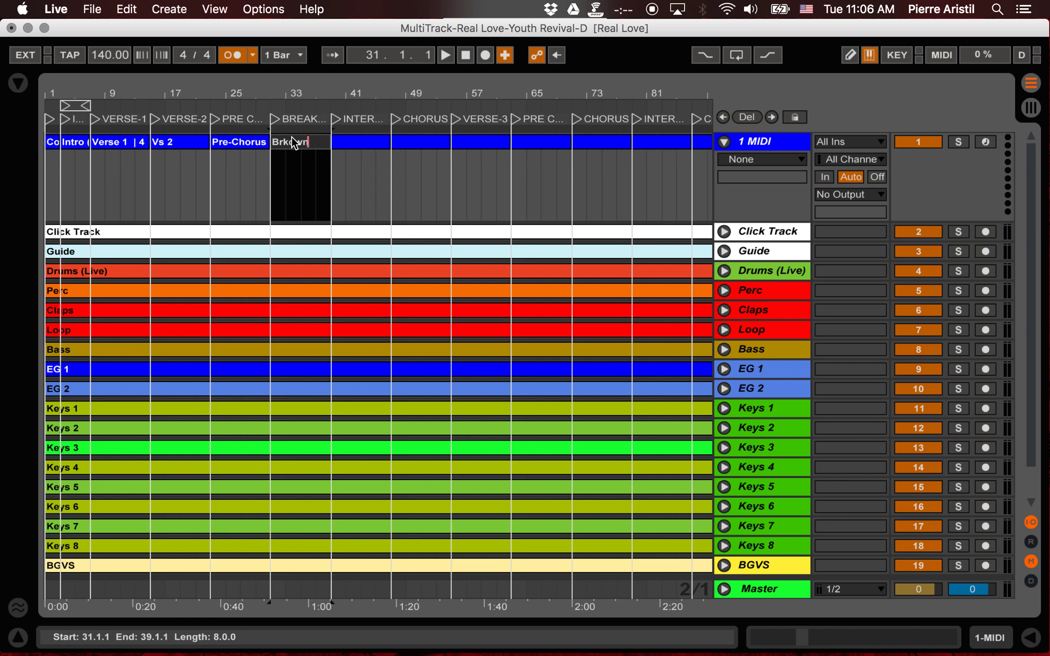
Step: Rename the MIDI clip in the first INTERLUDE section as Interlude
{"action": "left_click", "coordinate": [351, 146]}
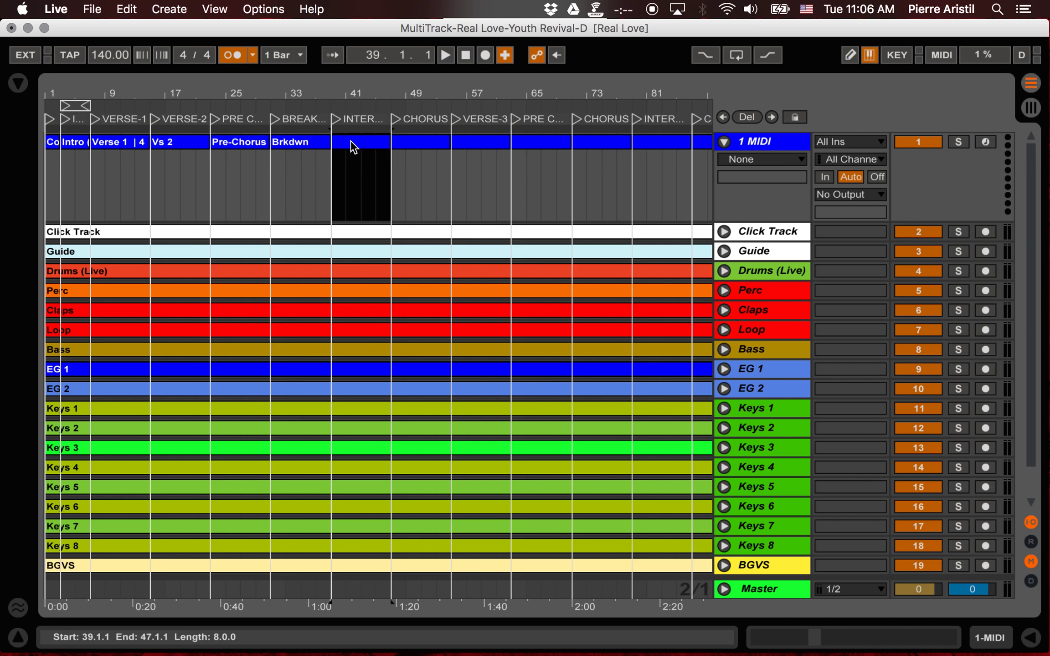
{"action": "key", "text": "super+r"}
{"action": "type", "text": "Inter"}
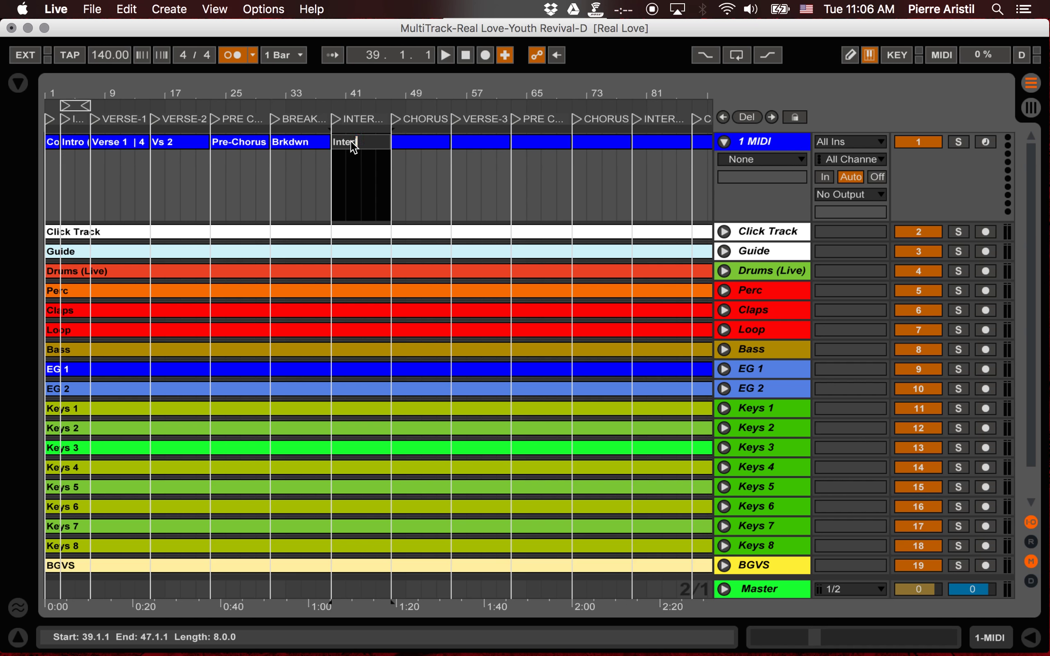
{"action": "type", "text": "lude"}
{"action": "key", "text": "Return"}
Step: Rename the MIDI clip in the first CHORUS section as Chorus
{"action": "left_click", "coordinate": [441, 144]}
{"action": "key", "text": "super+r"}
{"action": "type", "text": "Chorus"}
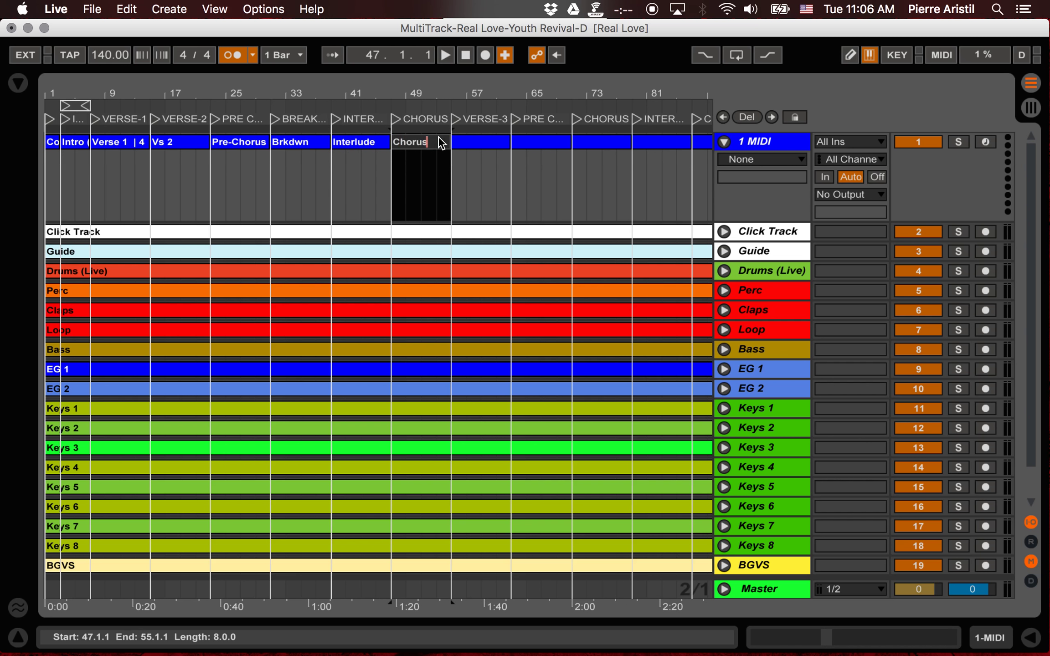
{"action": "key", "text": "Return"}
Step: Rename the MIDI clip in the VERSE-3 section as vs 2
{"action": "left_click", "coordinate": [478, 148]}
{"action": "key", "text": "super+r"}
{"action": "type", "text": "vs 2"}
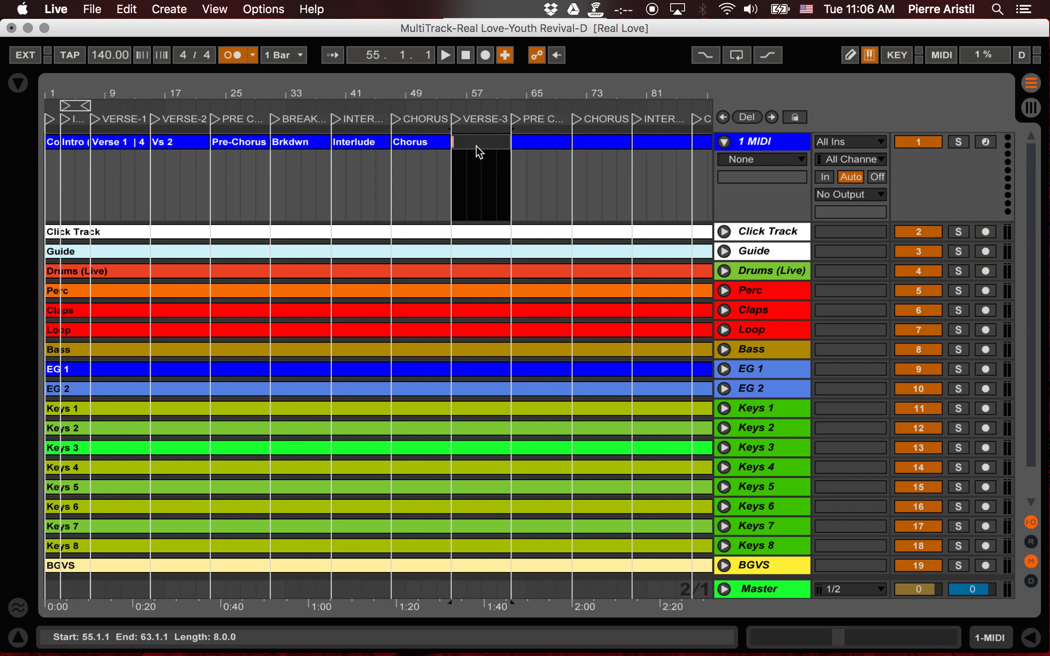
{"action": "key", "text": "Return"}
Step: Set the MIDI track's input to No Input and fold the track
{"action": "scroll", "coordinate": [476, 146], "scroll_direction": "right", "scroll_amount": 10}
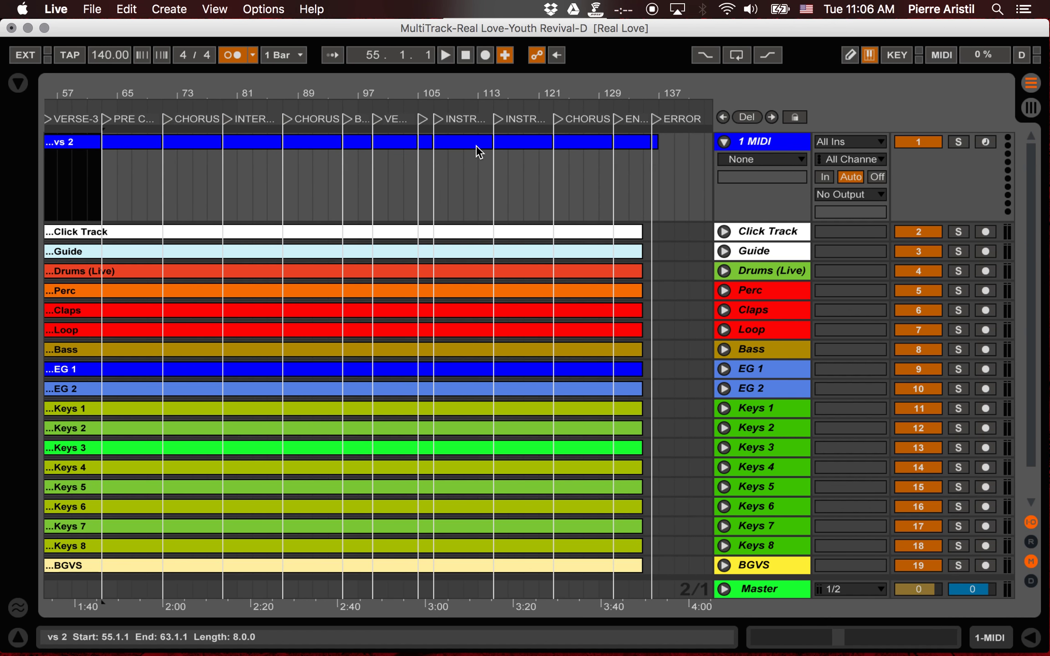
{"action": "scroll", "coordinate": [476, 145], "scroll_direction": "left", "scroll_amount": 10}
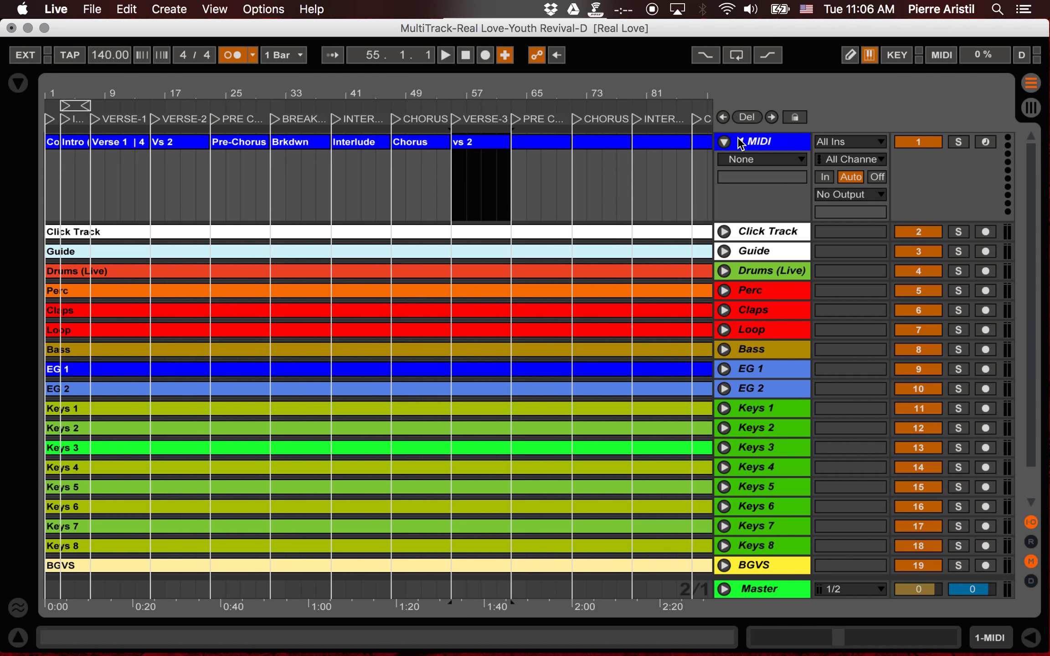
{"action": "left_click", "coordinate": [828, 142]}
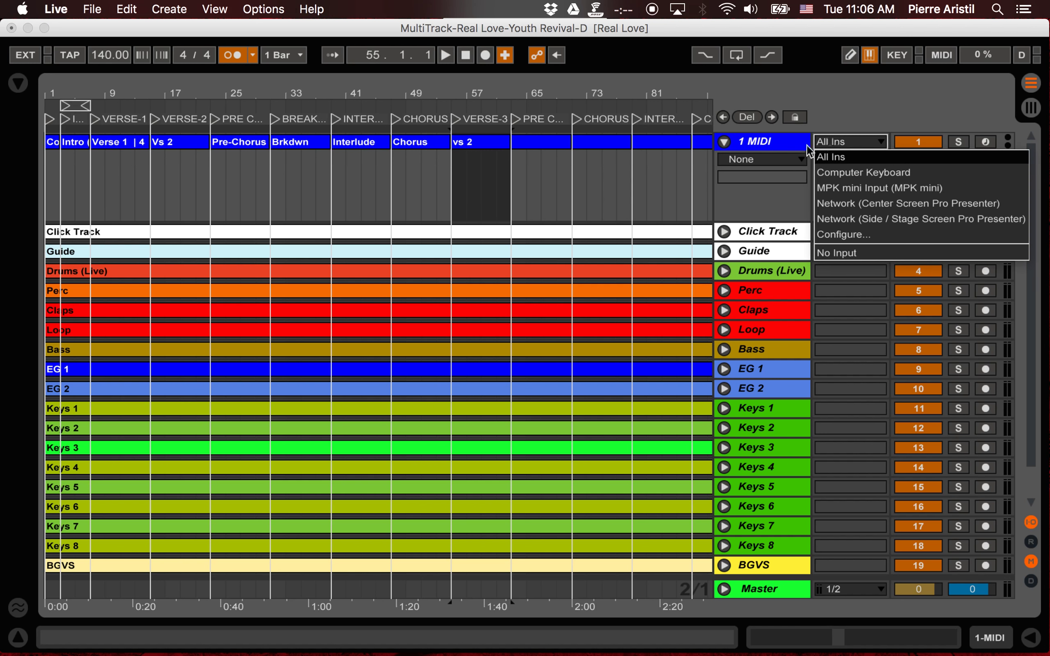
{"action": "left_click", "coordinate": [838, 252]}
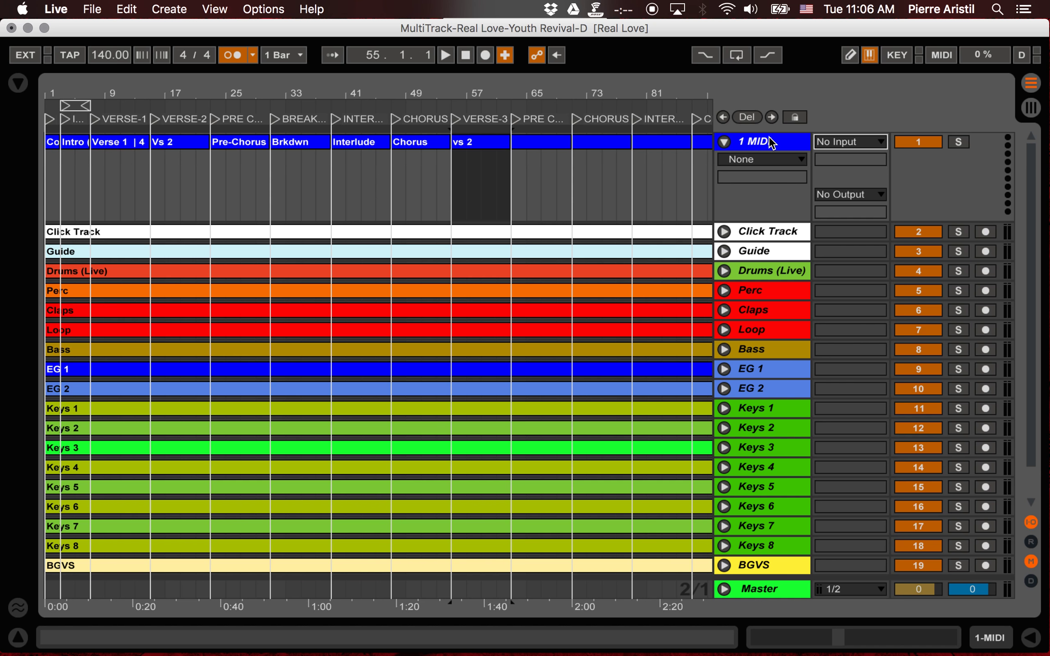
{"action": "left_click", "coordinate": [724, 142]}
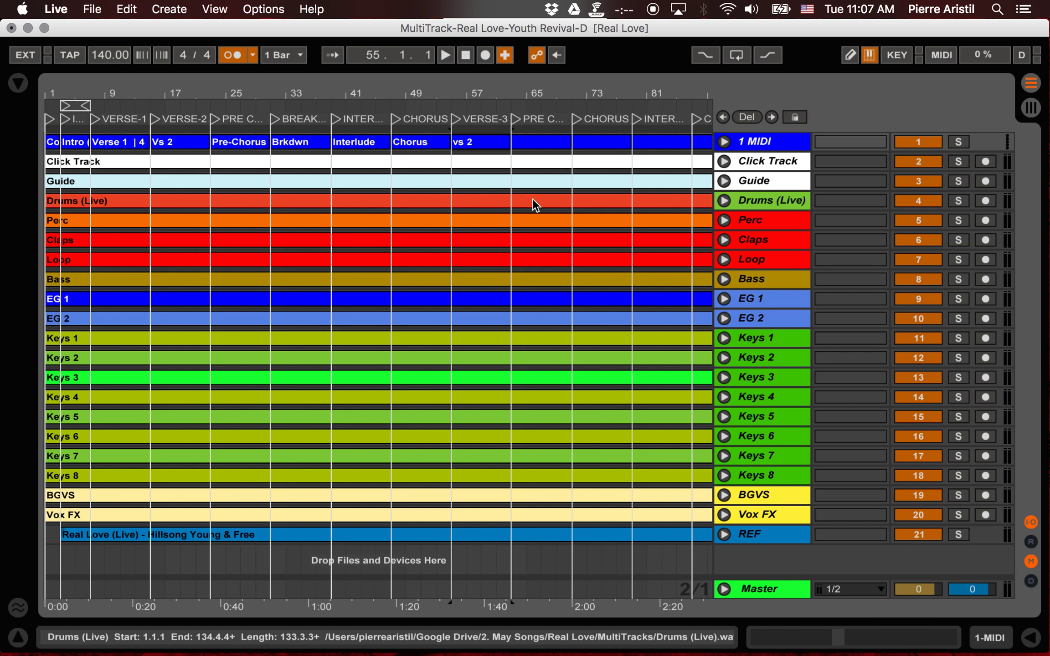
{"action": "key", "text": "Tab"}
{"action": "left_click", "coordinate": [88, 115]}
{"action": "key", "text": "Tab"}
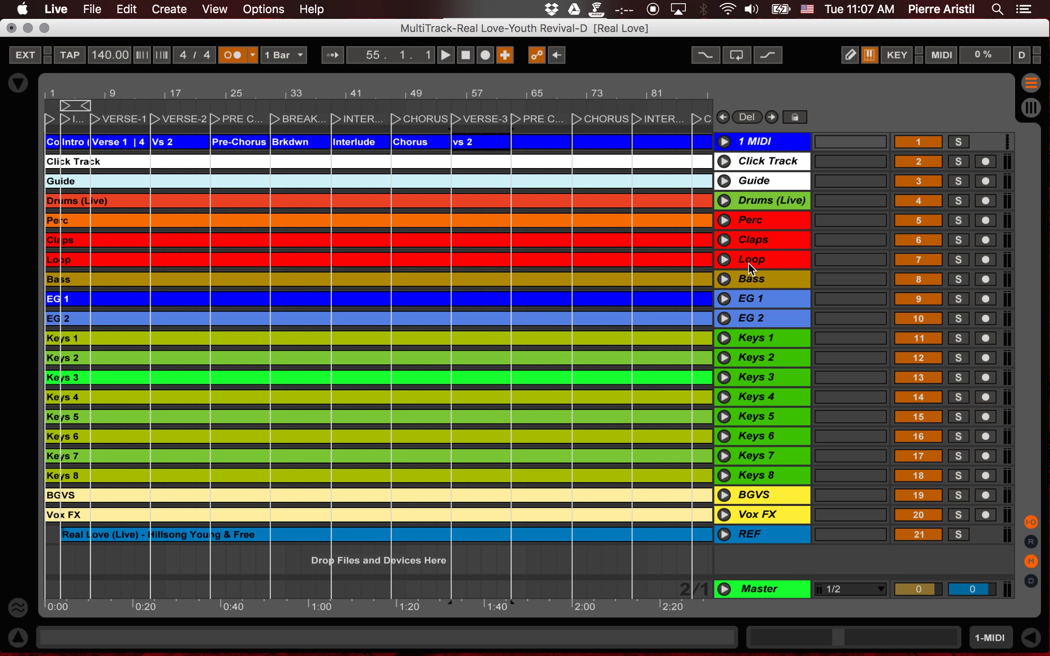
Step: Give all tracks from Click Track through REF the same orange colour
{"action": "left_click", "coordinate": [769, 514]}
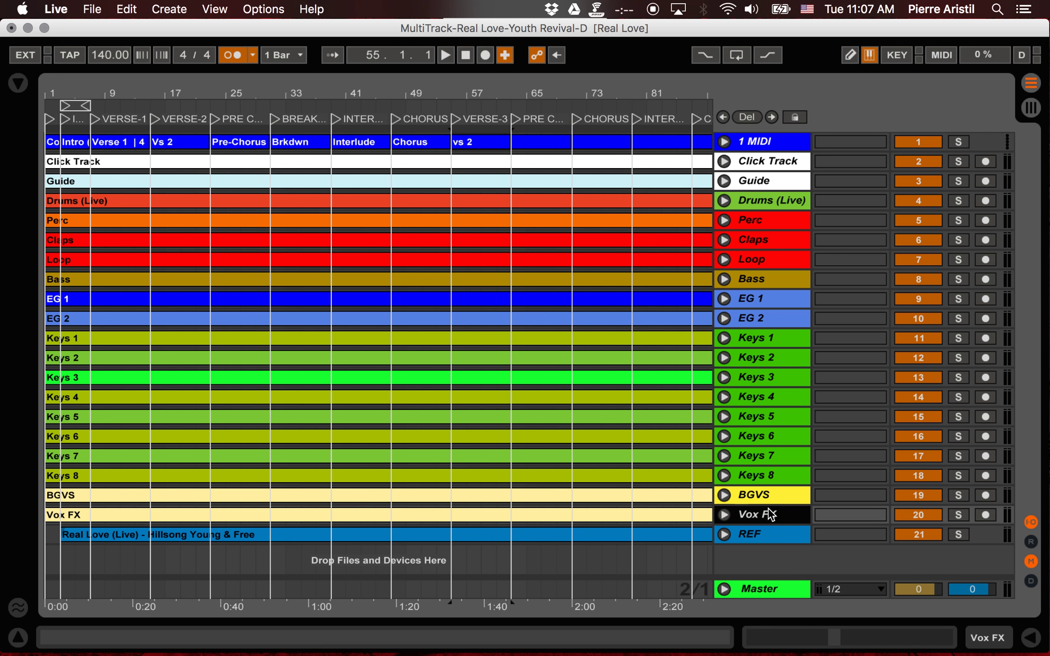
{"action": "left_click", "coordinate": [771, 533]}
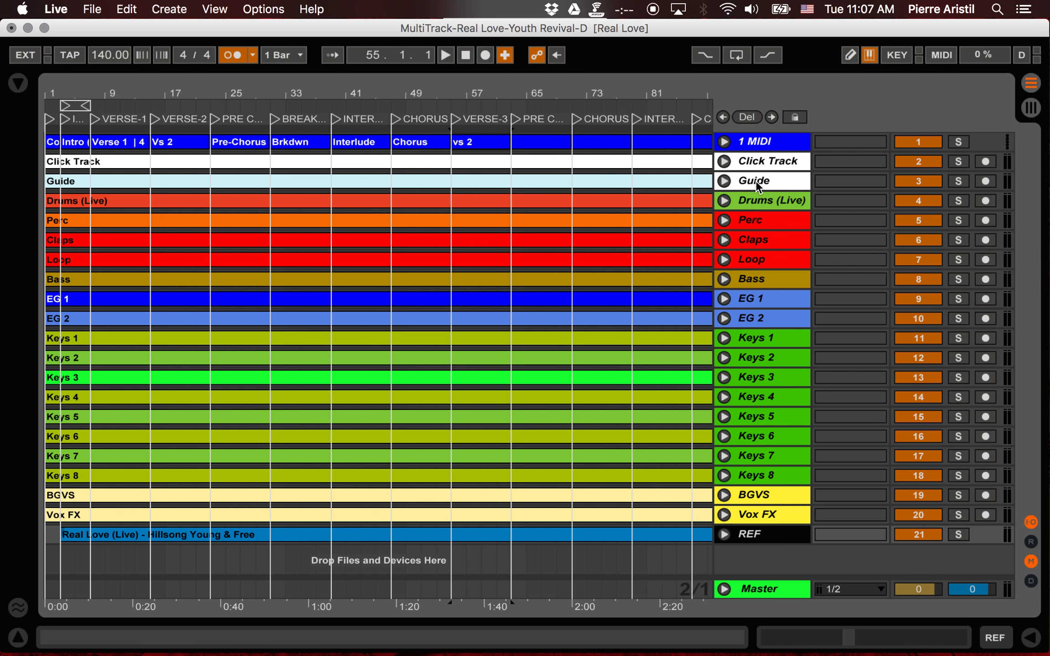
{"action": "left_click", "coordinate": [775, 163], "text": "shift"}
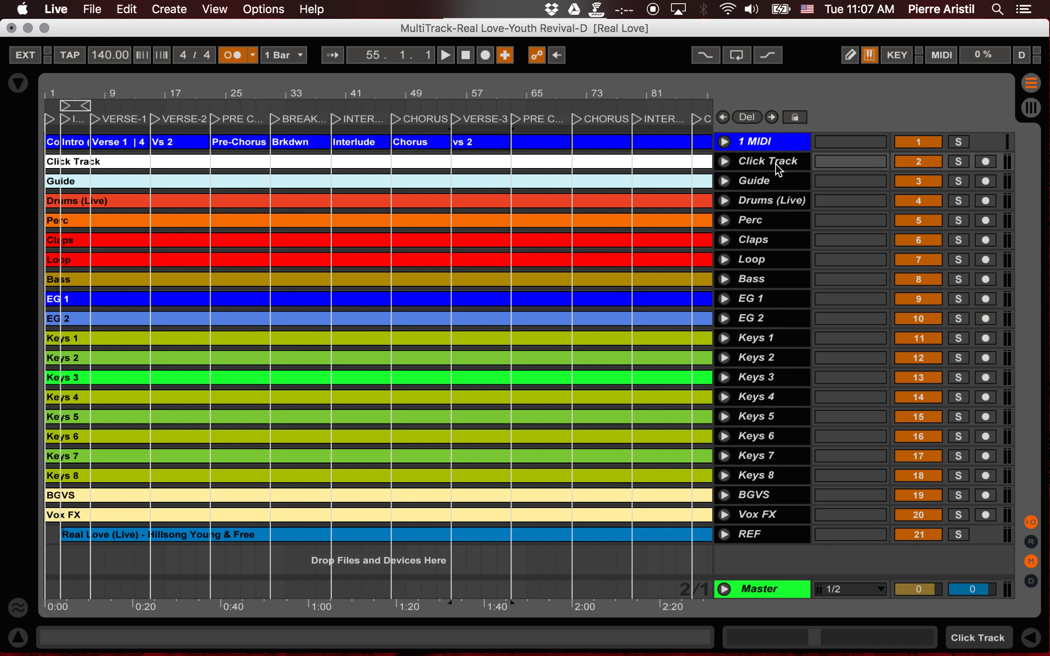
{"action": "right_click", "coordinate": [778, 169]}
{"action": "left_click", "coordinate": [810, 372]}
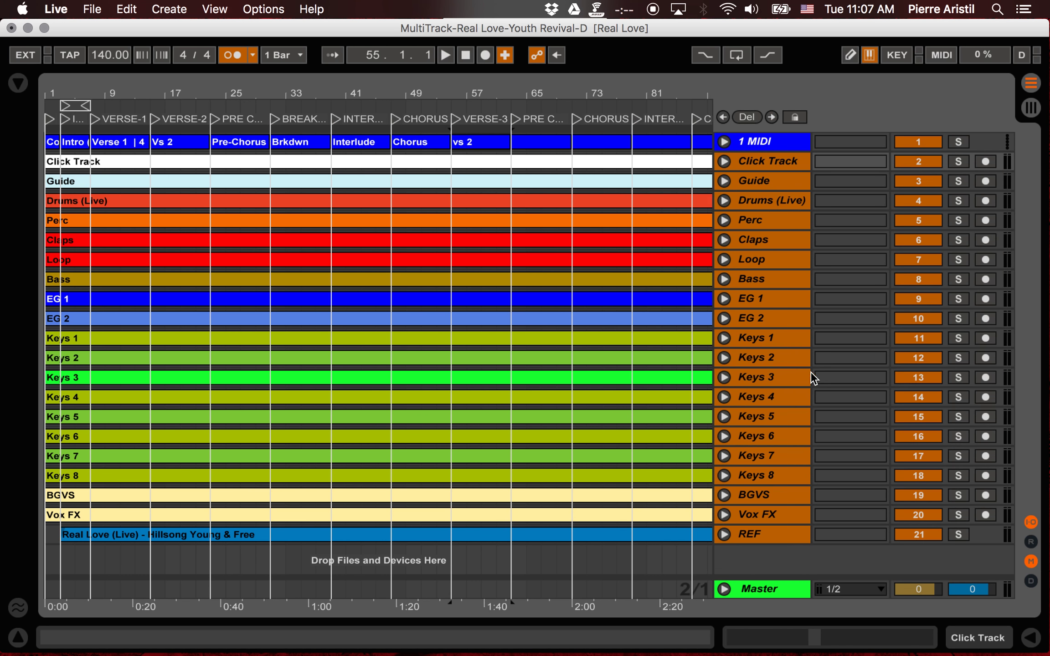
Step: Group the Drums (Live) and Perc tracks
{"action": "left_click", "coordinate": [757, 183]}
{"action": "left_click", "coordinate": [763, 200]}
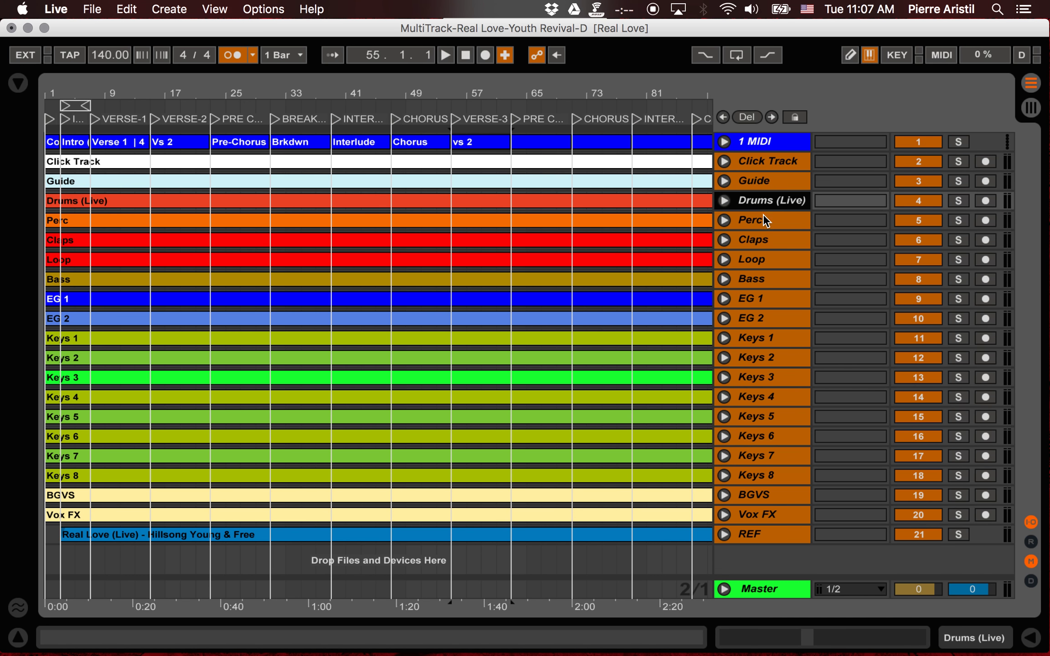
{"action": "left_click", "coordinate": [763, 219], "text": "shift"}
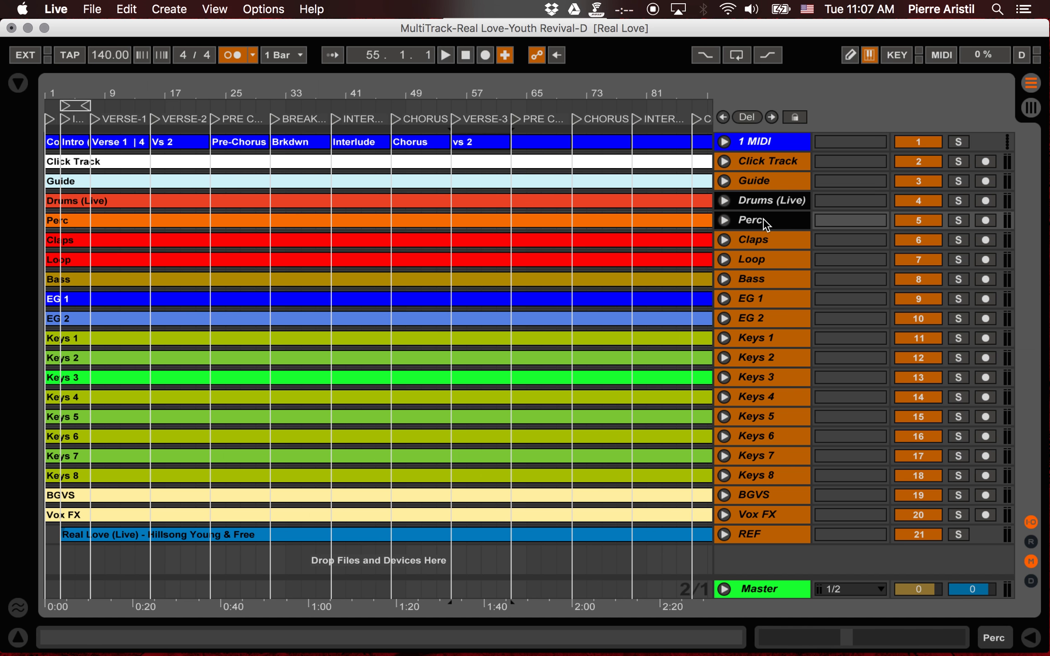
{"action": "key", "text": "super+g"}
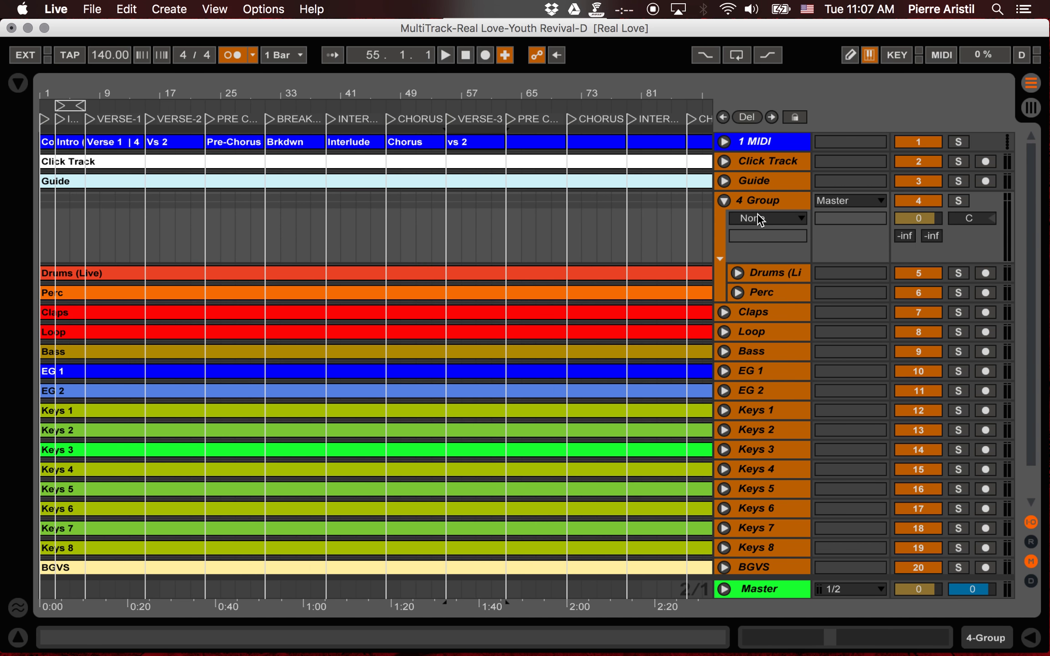
Step: Move the Claps and Loop tracks into the group that holds Drums (Live) and Perc
{"action": "left_click", "coordinate": [764, 313]}
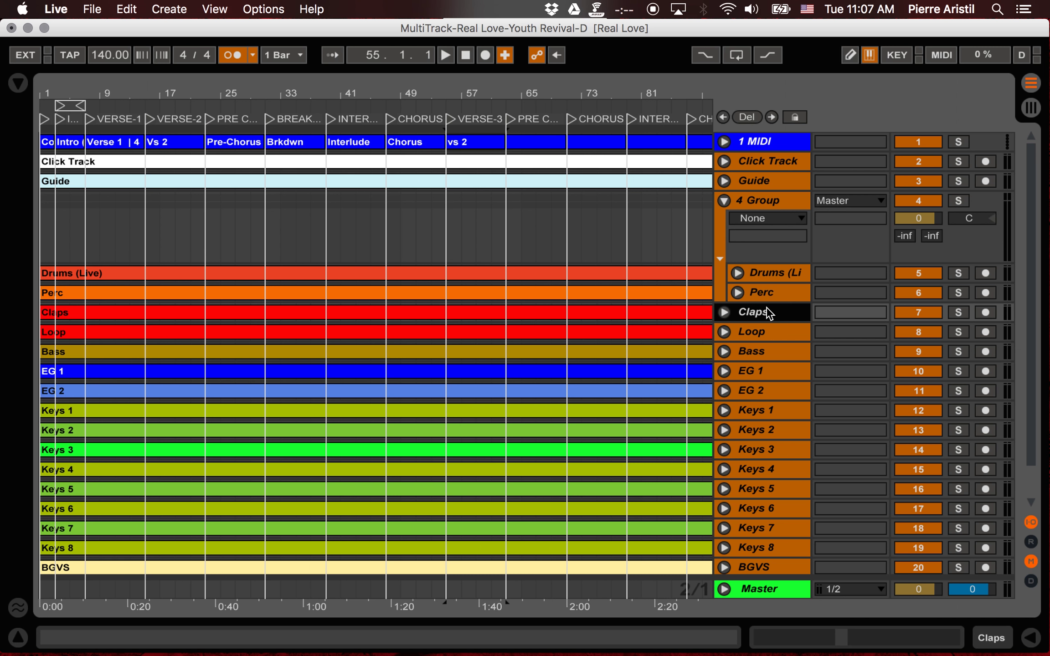
{"action": "left_click", "coordinate": [769, 341], "text": "shift"}
{"action": "left_click_drag", "start_coordinate": [769, 323], "coordinate": [772, 304]}
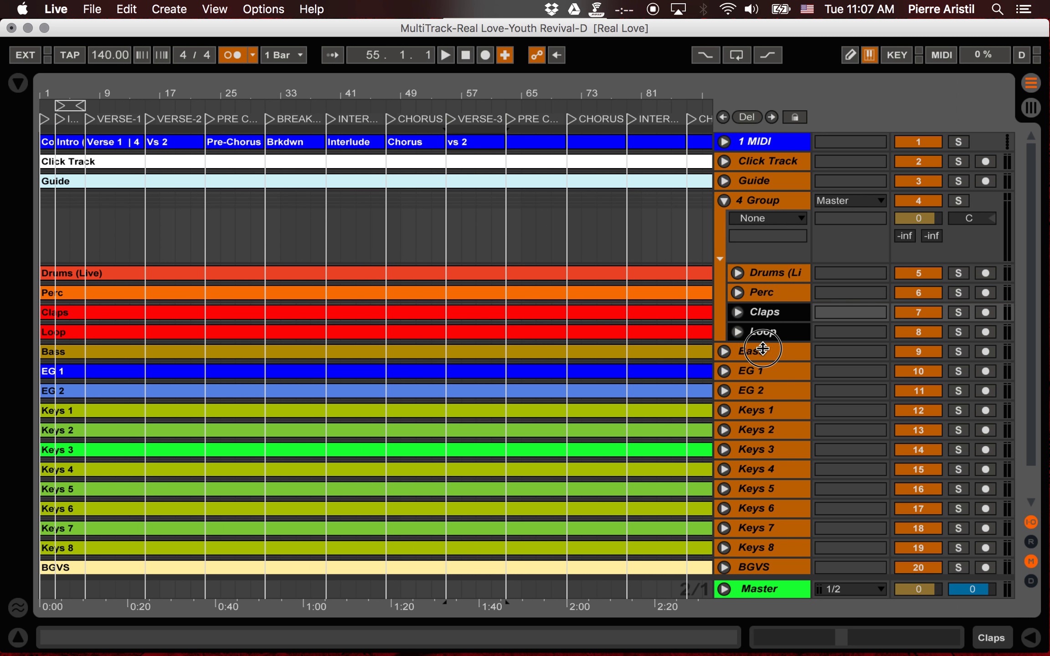
Step: Group the EG 1 and EG 2 tracks
{"action": "left_click", "coordinate": [765, 353]}
{"action": "left_click", "coordinate": [763, 372]}
{"action": "left_click", "coordinate": [763, 393], "text": "shift"}
{"action": "key", "text": "super+g"}
Step: Group the eight keyboard tracks, Keys 1 through Keys 8
{"action": "left_click", "coordinate": [755, 481]}
{"action": "scroll", "coordinate": [753, 483], "scroll_direction": "down", "scroll_amount": 5}
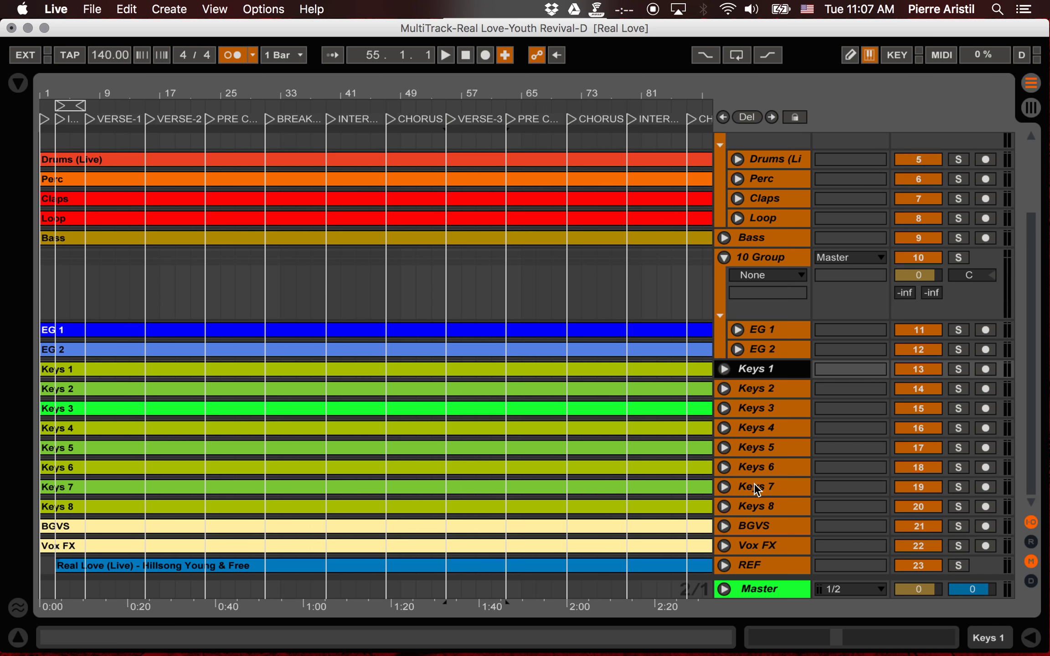
{"action": "left_click", "coordinate": [770, 506], "text": "shift"}
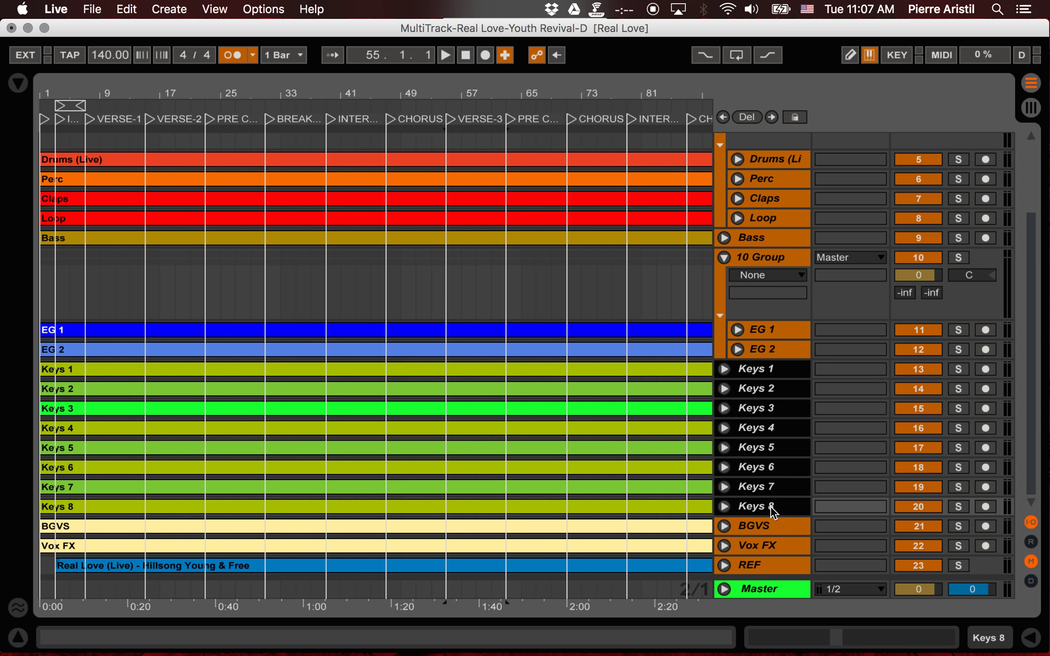
{"action": "key", "text": "super+g"}
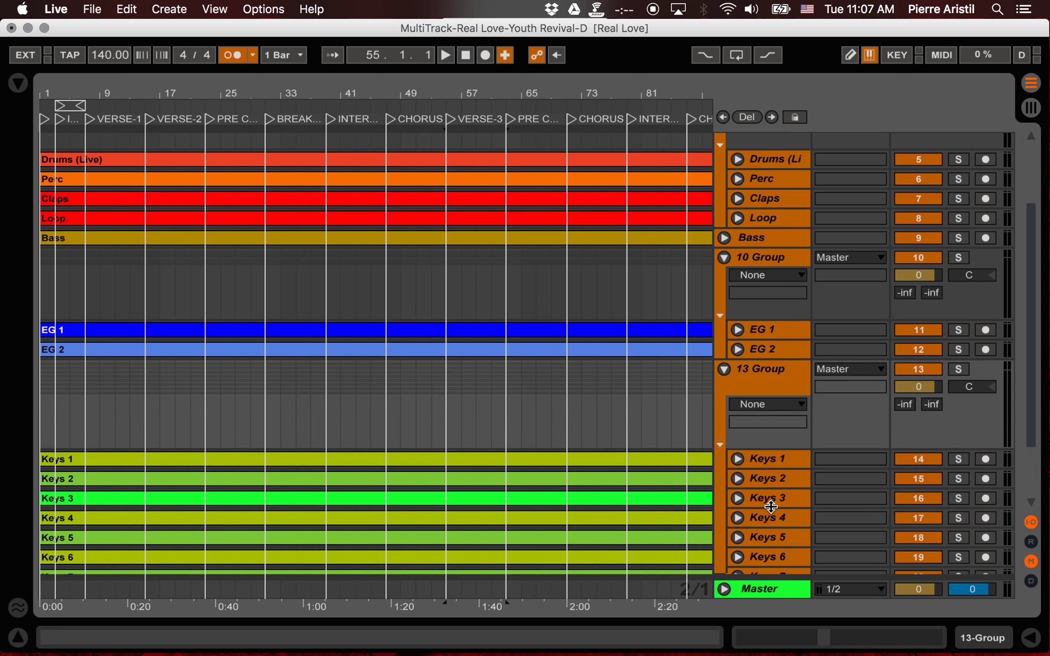
Step: Group the BGVS and Vox FX tracks and name the group BGV
{"action": "scroll", "coordinate": [770, 508], "scroll_direction": "down", "scroll_amount": 4}
{"action": "left_click", "coordinate": [766, 526]}
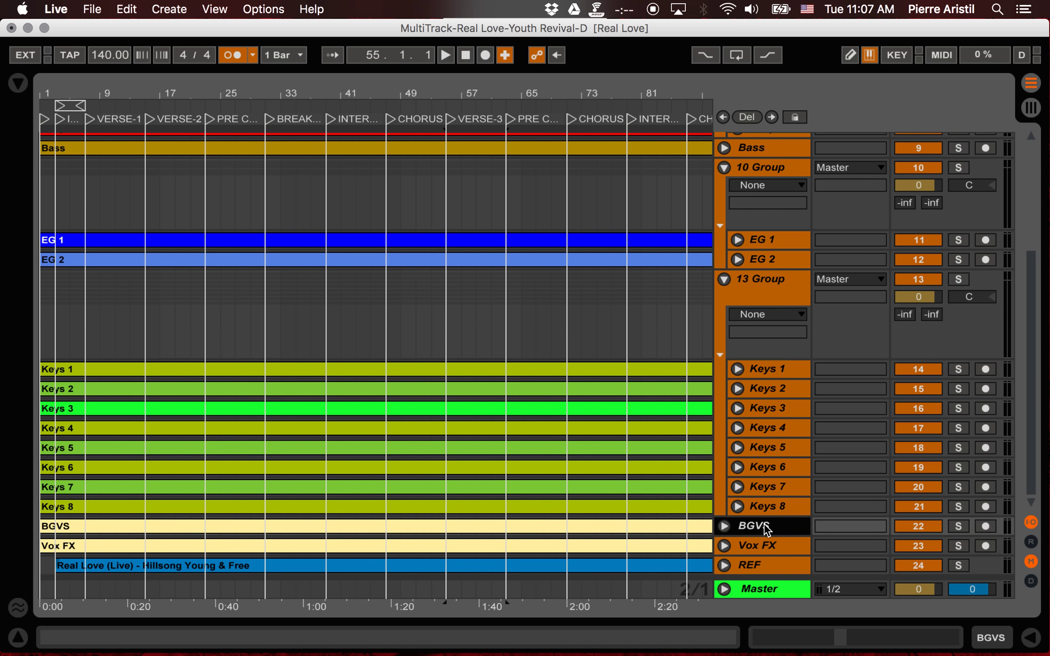
{"action": "left_click", "coordinate": [763, 548], "text": "shift"}
{"action": "key", "text": "super+g"}
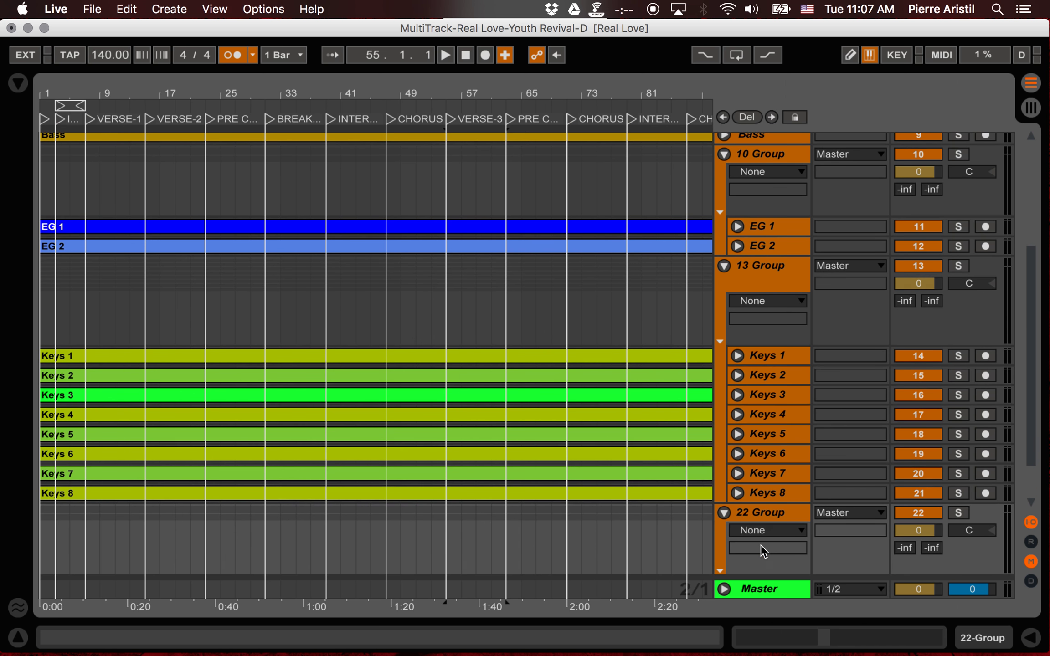
{"action": "key", "text": "super+r"}
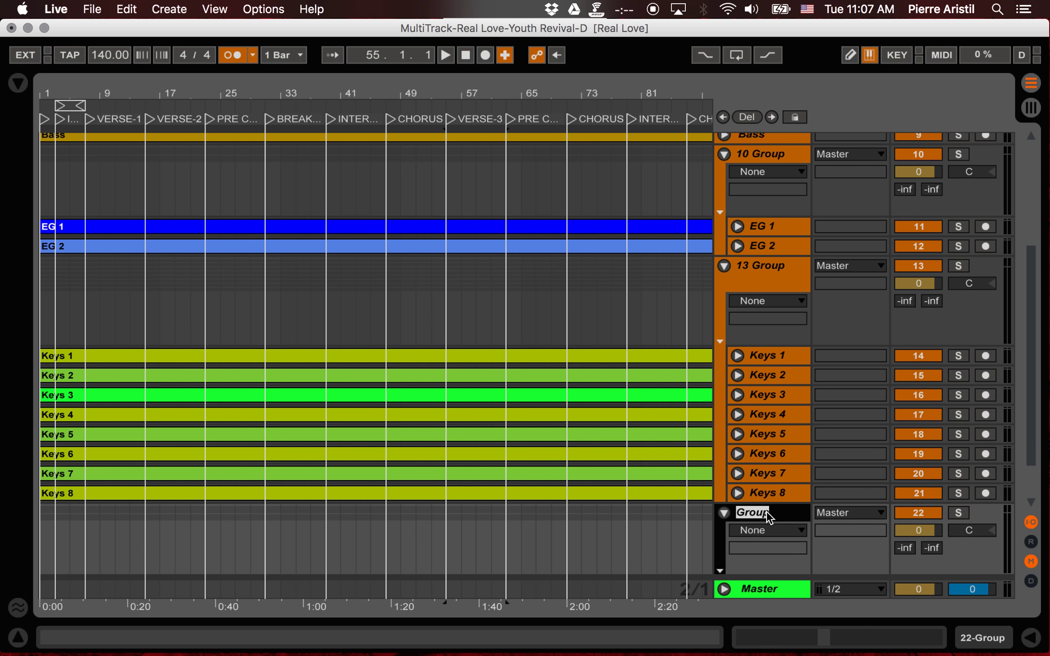
{"action": "type", "text": "BGV"}
{"action": "key", "text": "Return"}
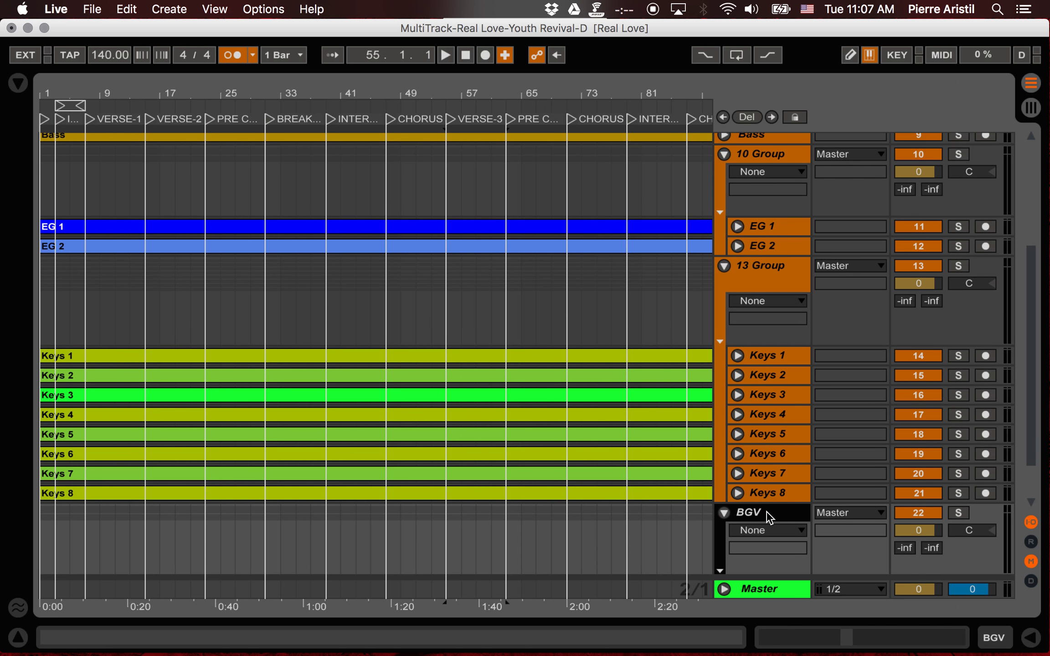
Step: Rename the group that holds Keys 1 through Keys 8 as Keys
{"action": "left_click", "coordinate": [733, 273]}
{"action": "key", "text": "super+r"}
{"action": "type", "text": "Keys"}
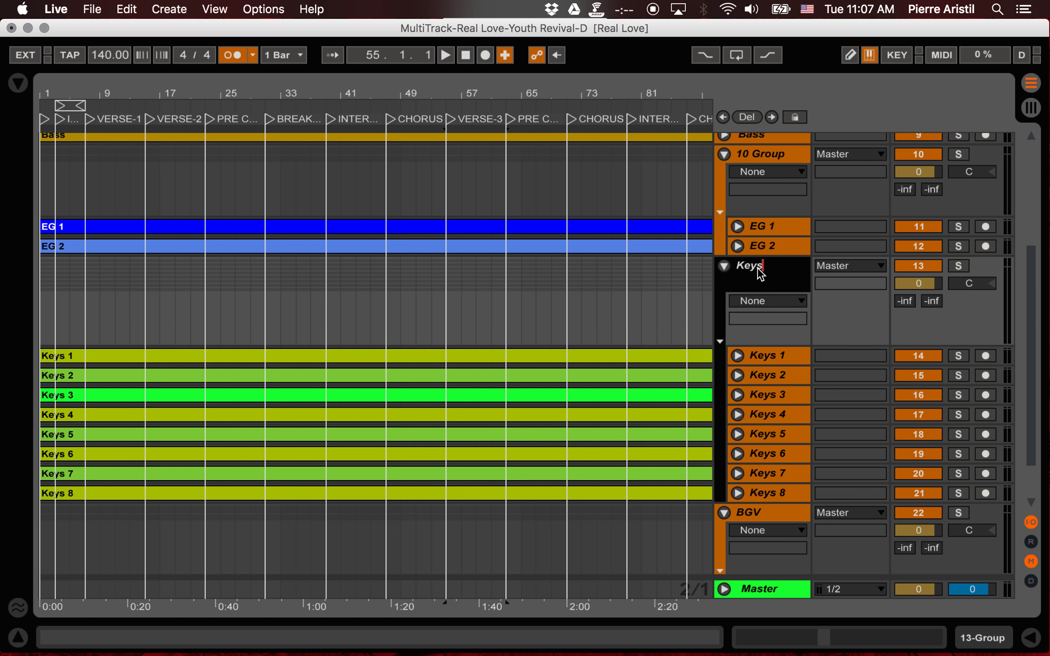
{"action": "key", "text": "Return"}
{"action": "scroll", "coordinate": [757, 269], "scroll_direction": "up", "scroll_amount": 5}
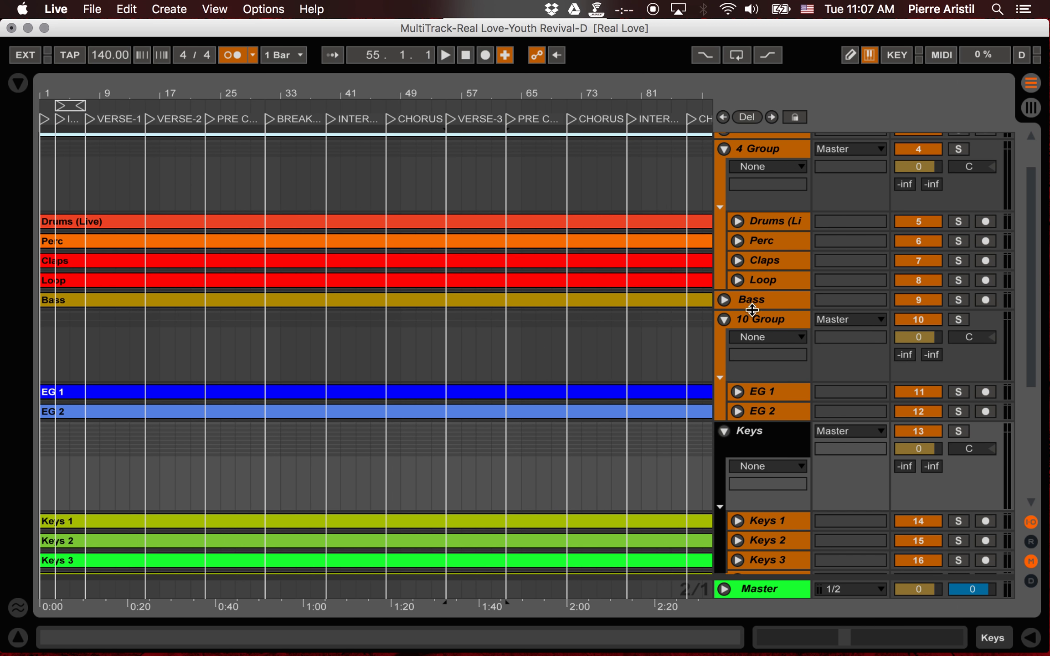
Step: Rename the group that holds EG 1 and EG 2 as Guitars
{"action": "left_click", "coordinate": [756, 320]}
{"action": "key", "text": "super+r"}
{"action": "type", "text": "Guit"}
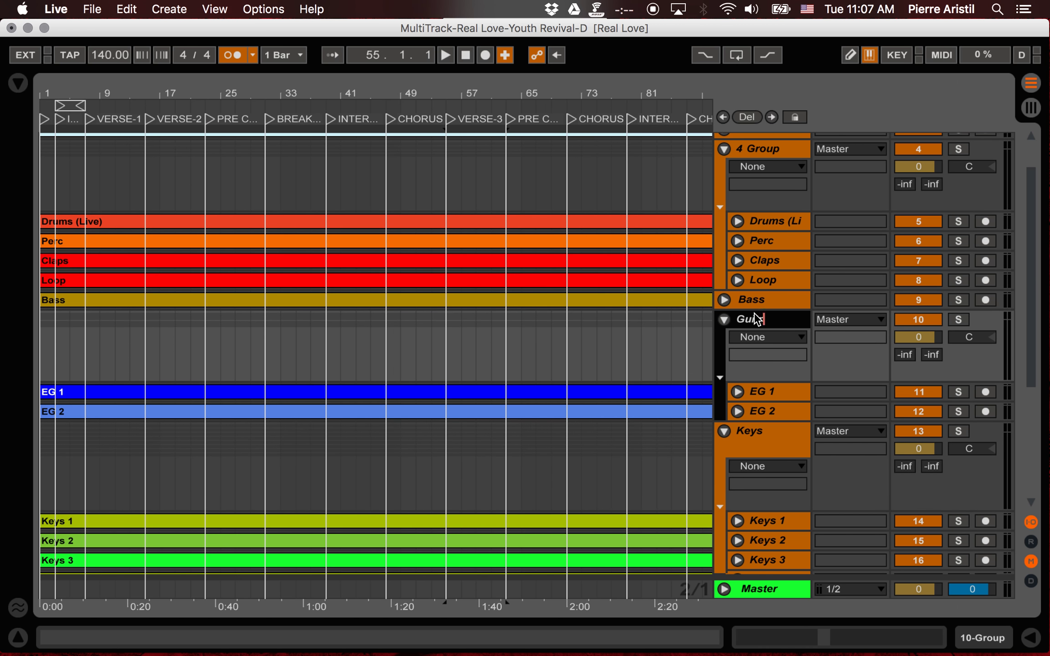
{"action": "type", "text": "ars"}
{"action": "key", "text": "Return"}
Step: Rename the group that holds Drums (Live), Perc, Claps and Loop as Rhythm
{"action": "scroll", "coordinate": [756, 319], "scroll_direction": "up", "scroll_amount": 3}
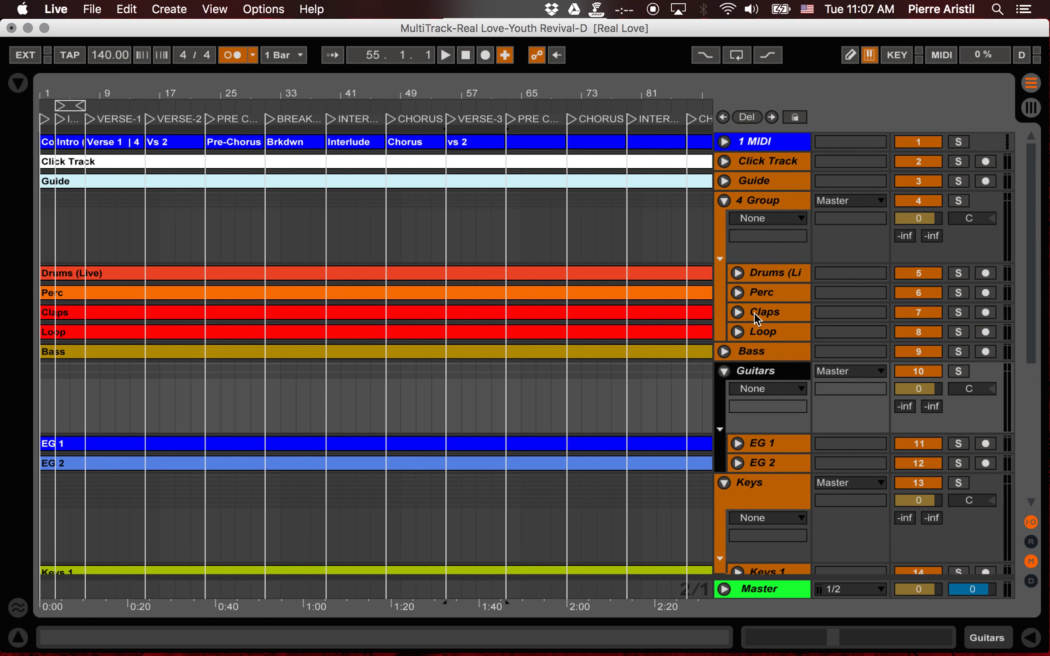
{"action": "left_click", "coordinate": [755, 204]}
{"action": "key", "text": "super+r"}
{"action": "type", "text": "Rhythm"}
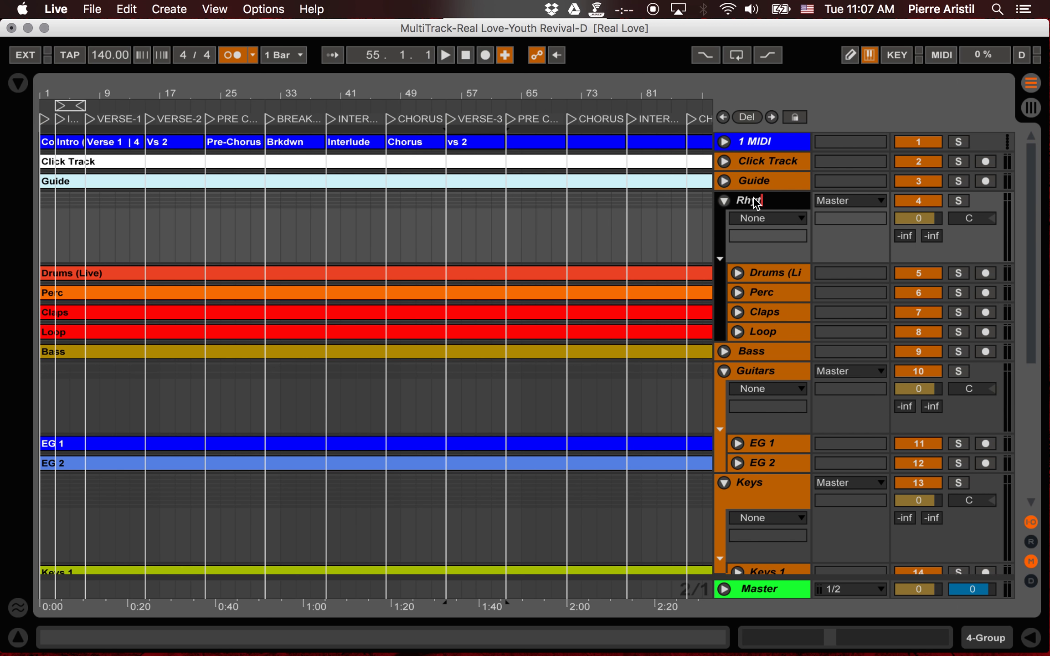
{"action": "key", "text": "Return"}
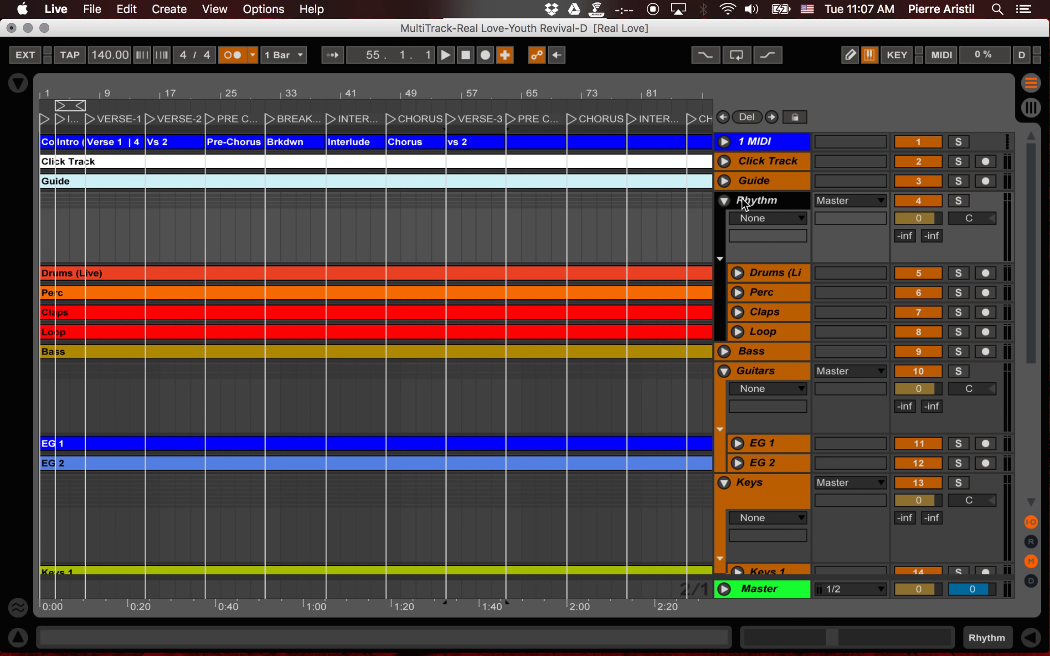
Step: Fold all the group tracks in the arrangement, checking the contents of the Keys group
{"action": "left_click", "coordinate": [724, 200], "text": "alt"}
{"action": "left_click", "coordinate": [696, 338]}
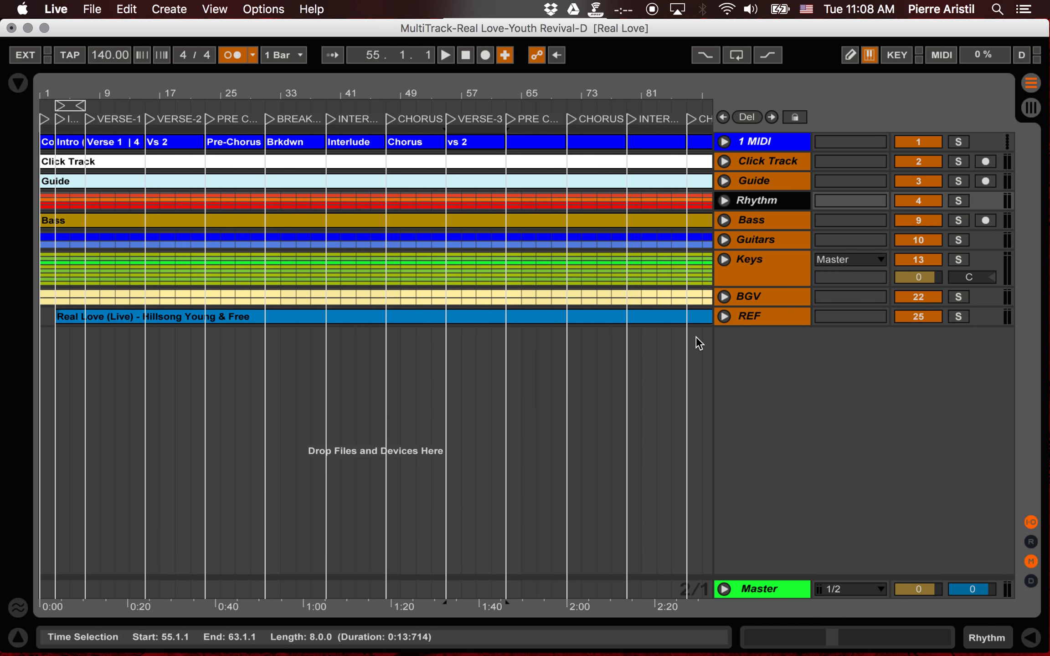
{"action": "left_click", "coordinate": [724, 259]}
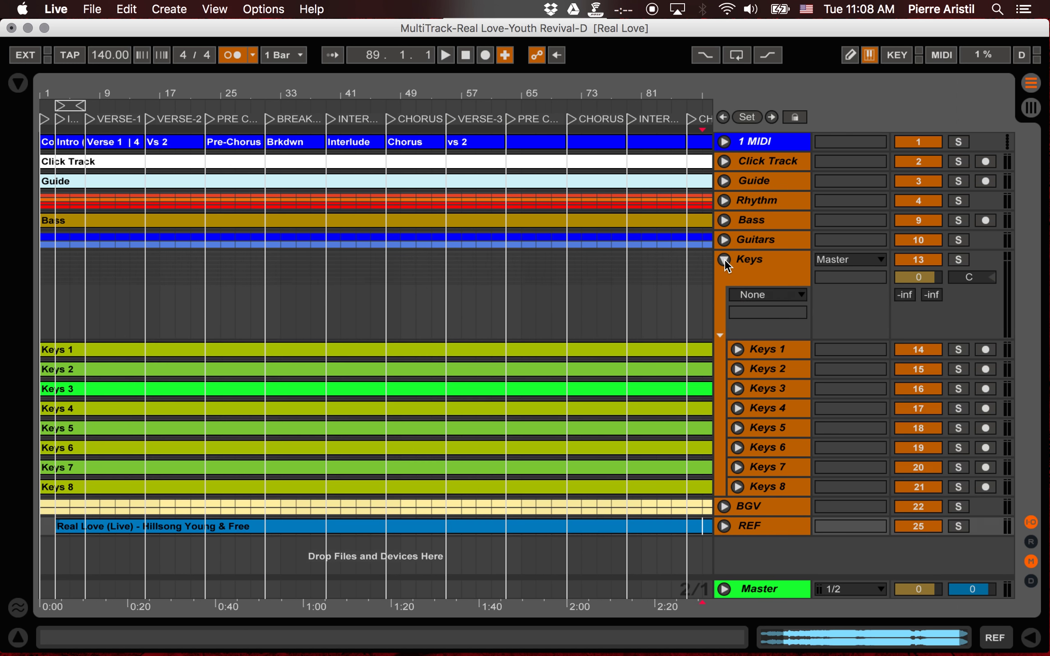
{"action": "left_click", "coordinate": [724, 259]}
{"action": "left_click", "coordinate": [754, 262]}
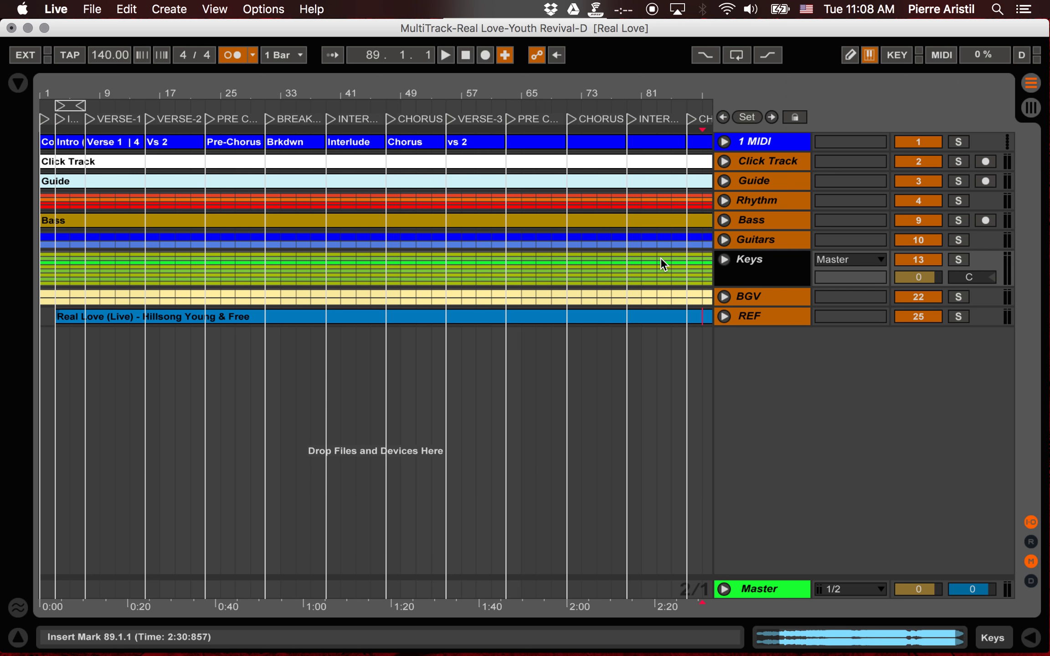
Step: Narrow the columns of all tracks from Click Track through REF in Session view
{"action": "key", "text": "Tab"}
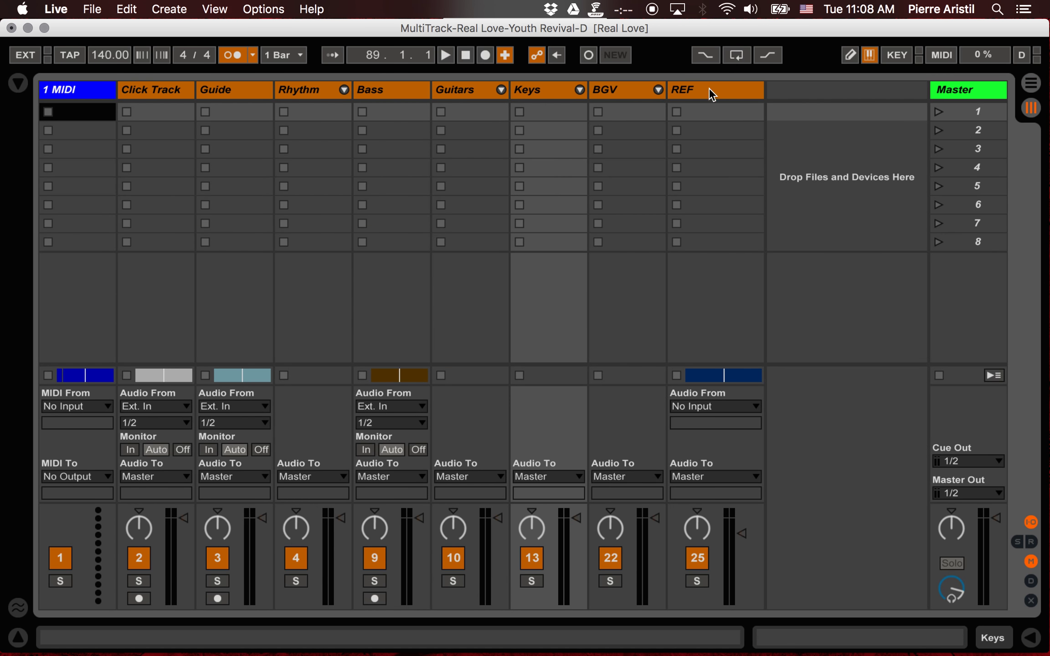
{"action": "left_click_drag", "start_coordinate": [763, 87], "coordinate": [737, 88]}
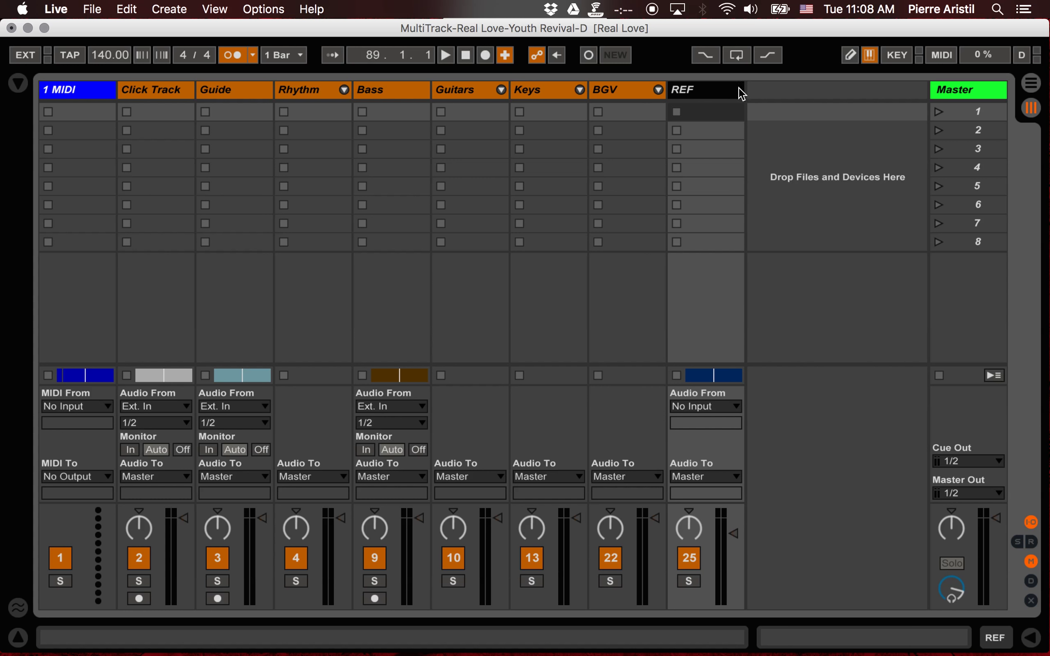
{"action": "left_click", "coordinate": [175, 95]}
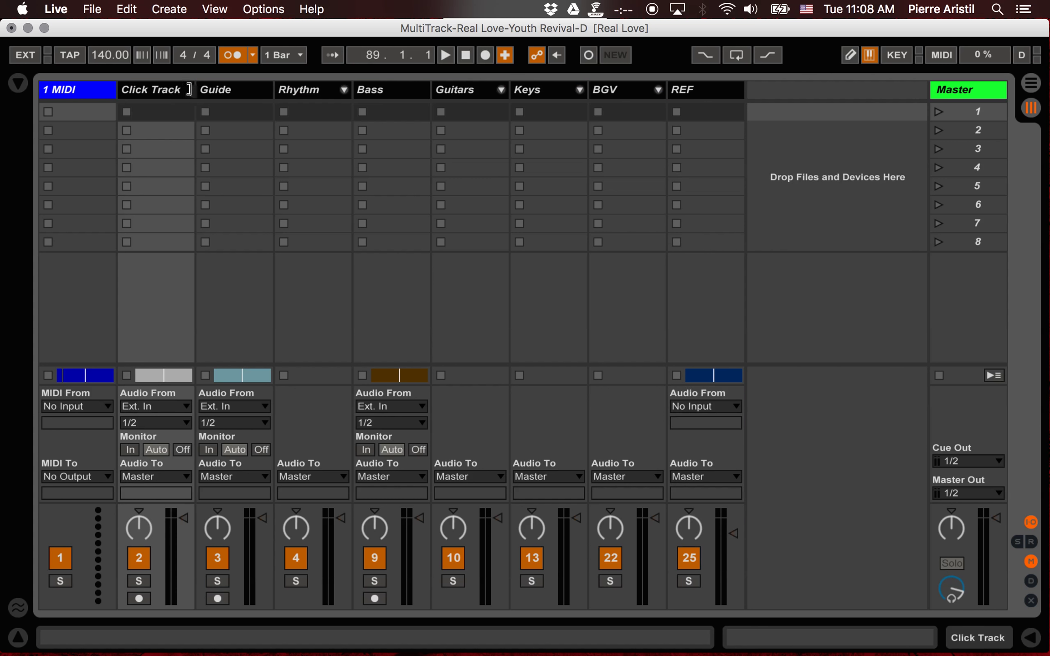
{"action": "left_click_drag", "start_coordinate": [186, 89], "coordinate": [163, 89]}
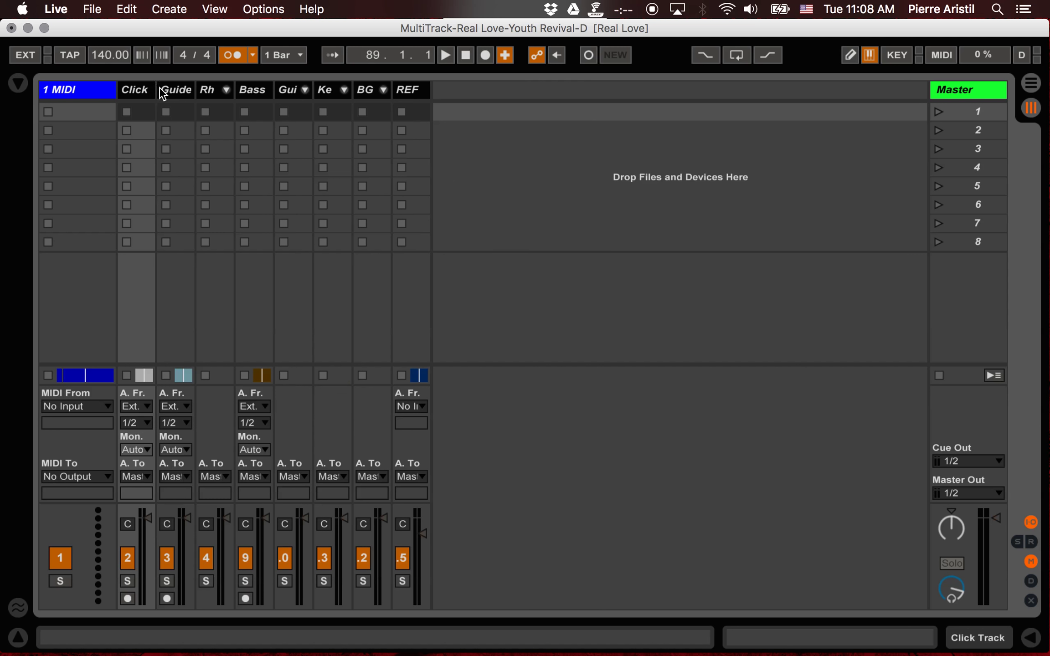
{"action": "left_click", "coordinate": [144, 94]}
Step: Rename the MIDI track as Markers and shrink its Session view column to the minimum width
{"action": "left_click", "coordinate": [109, 95]}
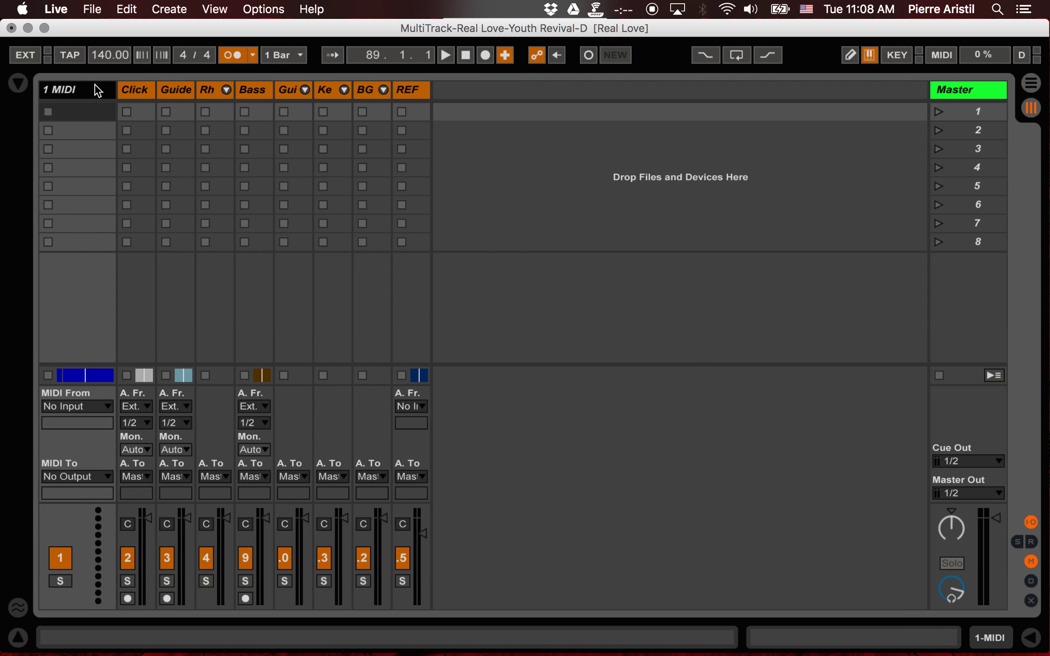
{"action": "key", "text": "super+r"}
{"action": "type", "text": "mid"}
{"action": "key", "text": "BackSpace"}
{"action": "key", "text": "BackSpace"}
{"action": "key", "text": "BackSpace"}
{"action": "type", "text": "Marakers"}
{"action": "key", "text": "BackSpace"}
{"action": "key", "text": "BackSpace"}
{"action": "key", "text": "BackSpace"}
{"action": "key", "text": "BackSpace"}
{"action": "key", "text": "BackSpace"}
{"action": "type", "text": "kers"}
{"action": "key", "text": "Return"}
{"action": "left_click_drag", "start_coordinate": [116, 93], "coordinate": [64, 96]}
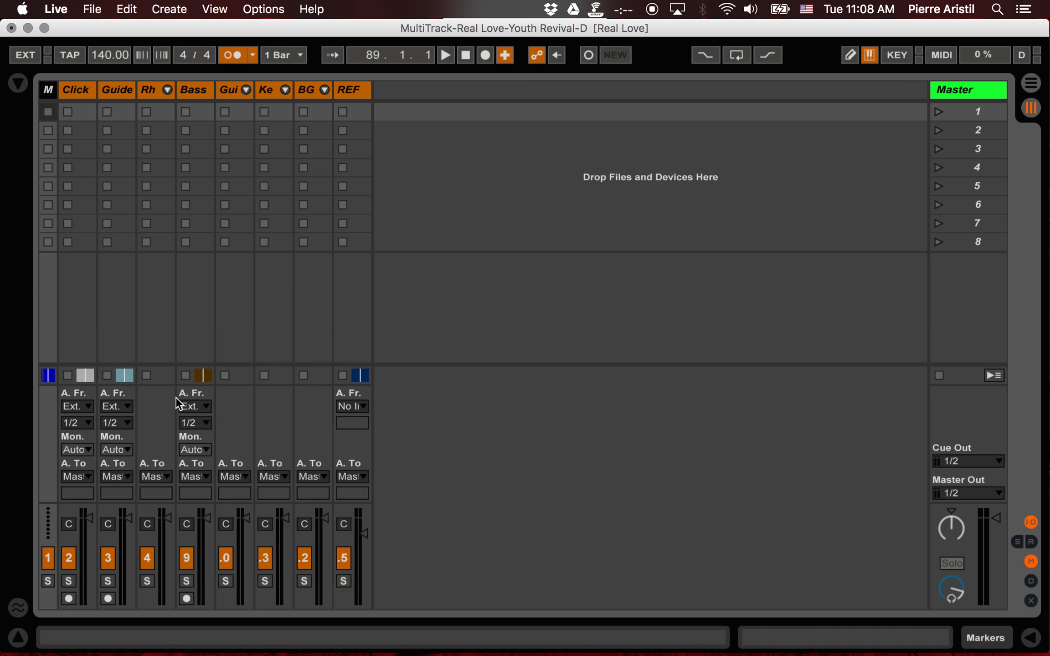
Step: Play the arrangement from bar 41, mute the REF track, and play the same passage again
{"action": "key", "text": "Tab"}
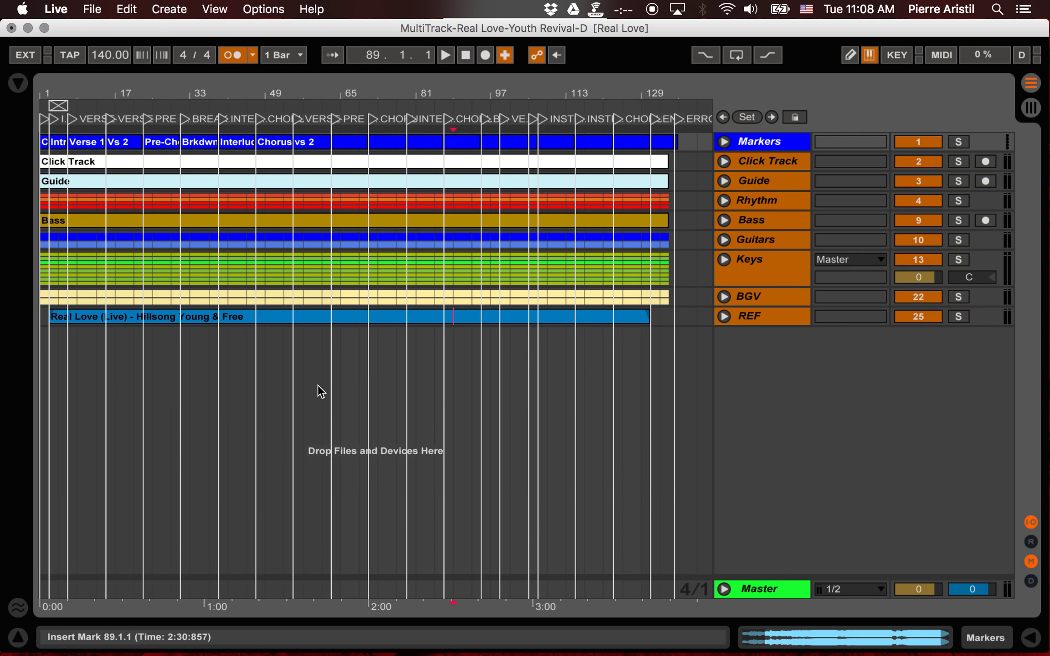
{"action": "left_click", "coordinate": [232, 351]}
{"action": "key", "text": "space"}
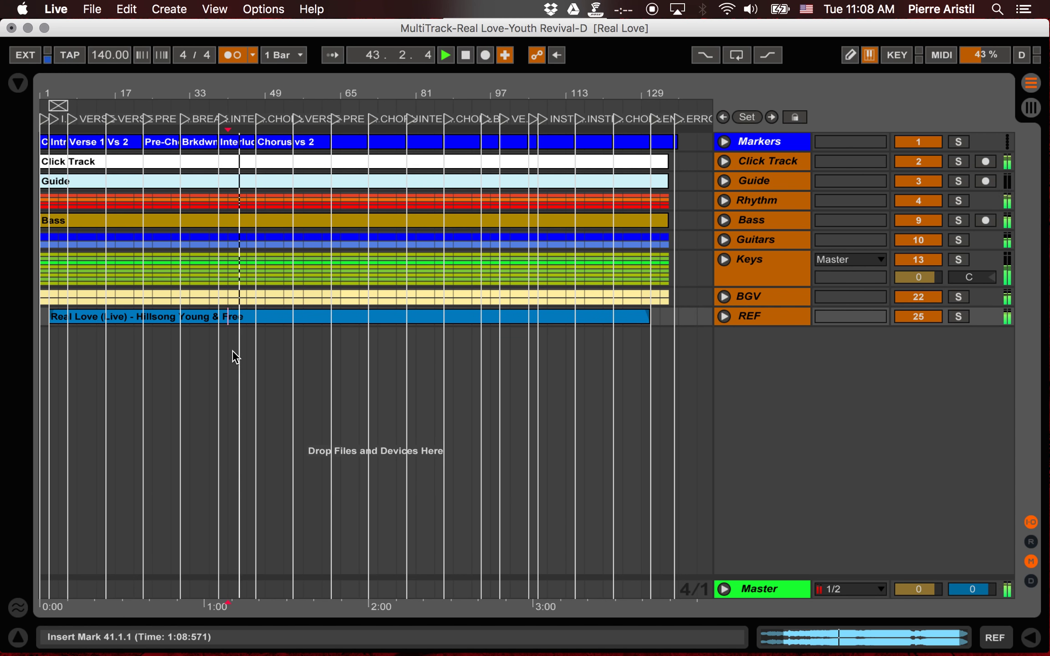
{"action": "key", "text": "space"}
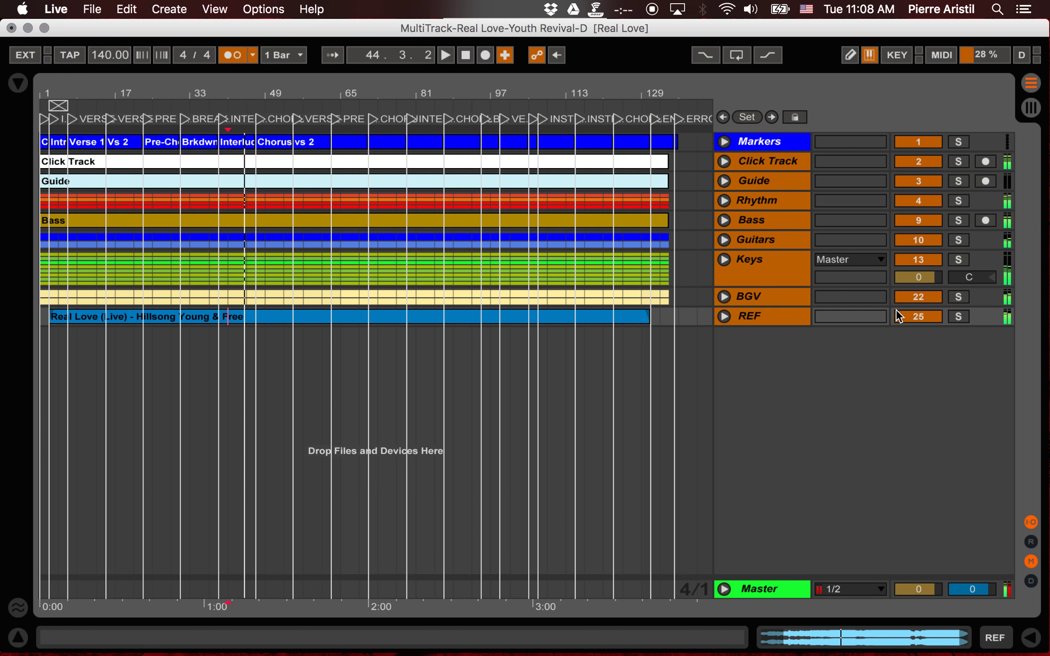
{"action": "left_click", "coordinate": [905, 311]}
{"action": "key", "text": "space"}
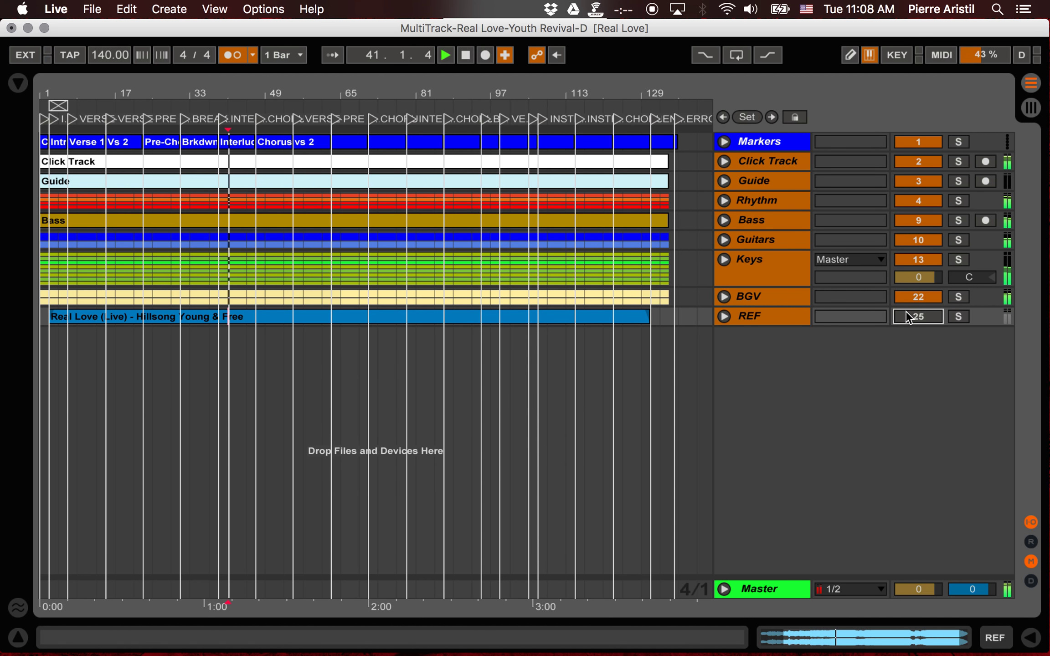
{"action": "key", "text": "space"}
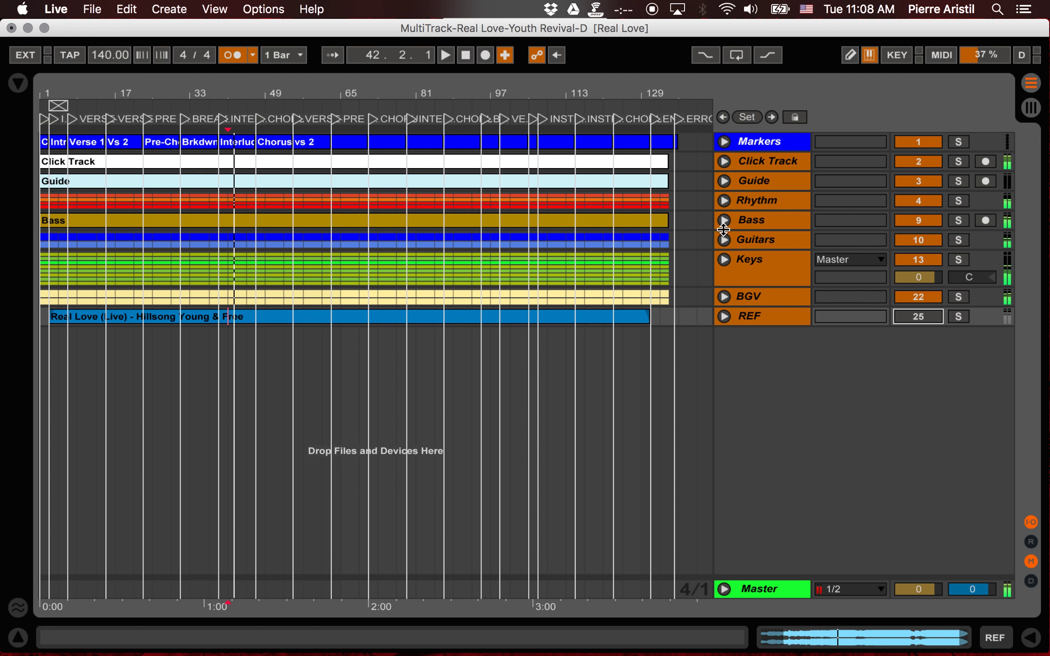
Step: Mute the Bass, Drums (Live), EG 1 and Keys 1 tracks, folding their groups again
{"action": "left_click", "coordinate": [915, 220]}
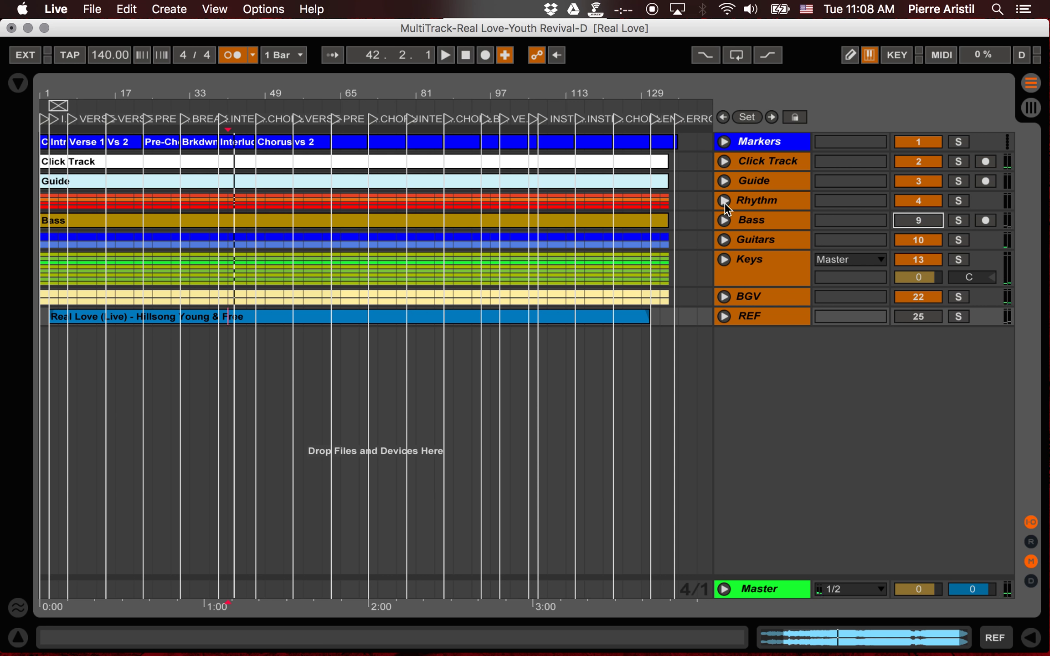
{"action": "left_click", "coordinate": [725, 203]}
{"action": "left_click", "coordinate": [909, 272]}
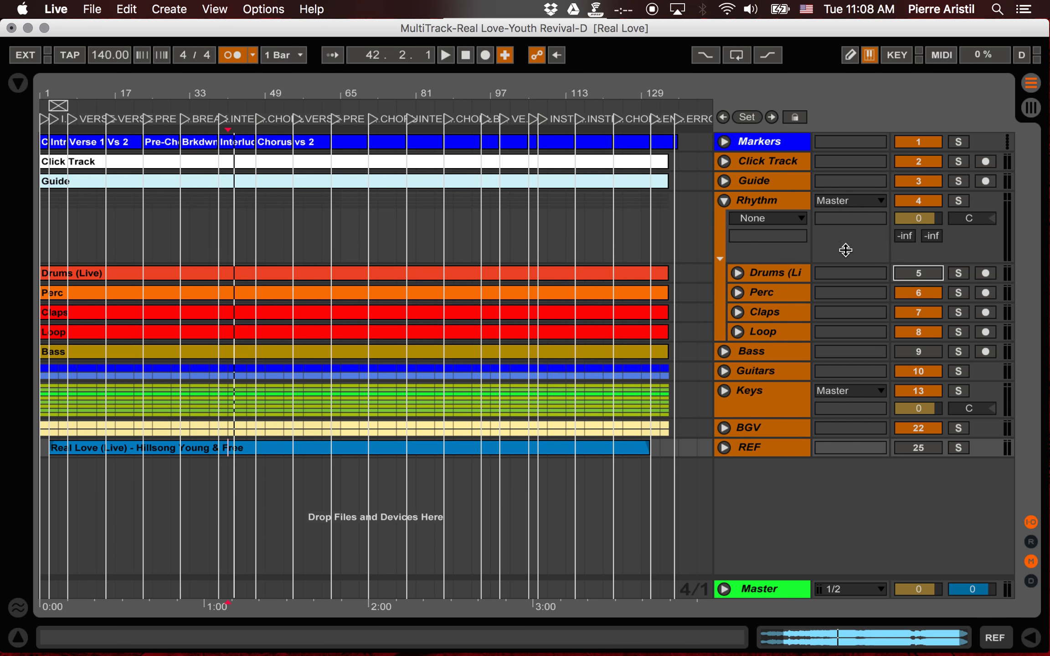
{"action": "left_click", "coordinate": [724, 200]}
{"action": "left_click", "coordinate": [724, 240]}
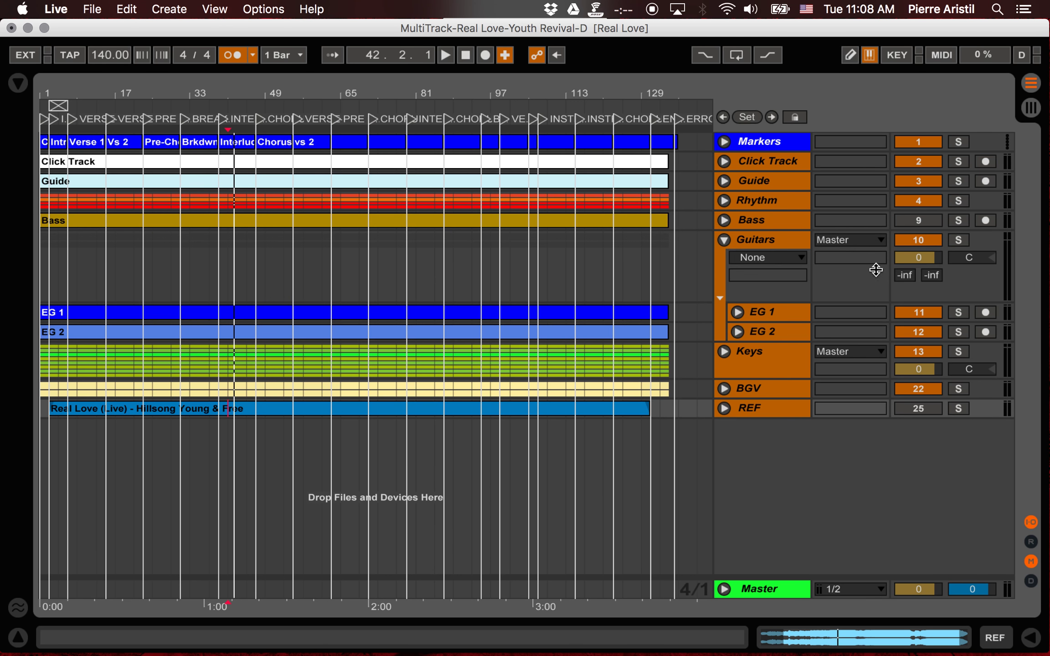
{"action": "left_click", "coordinate": [724, 240]}
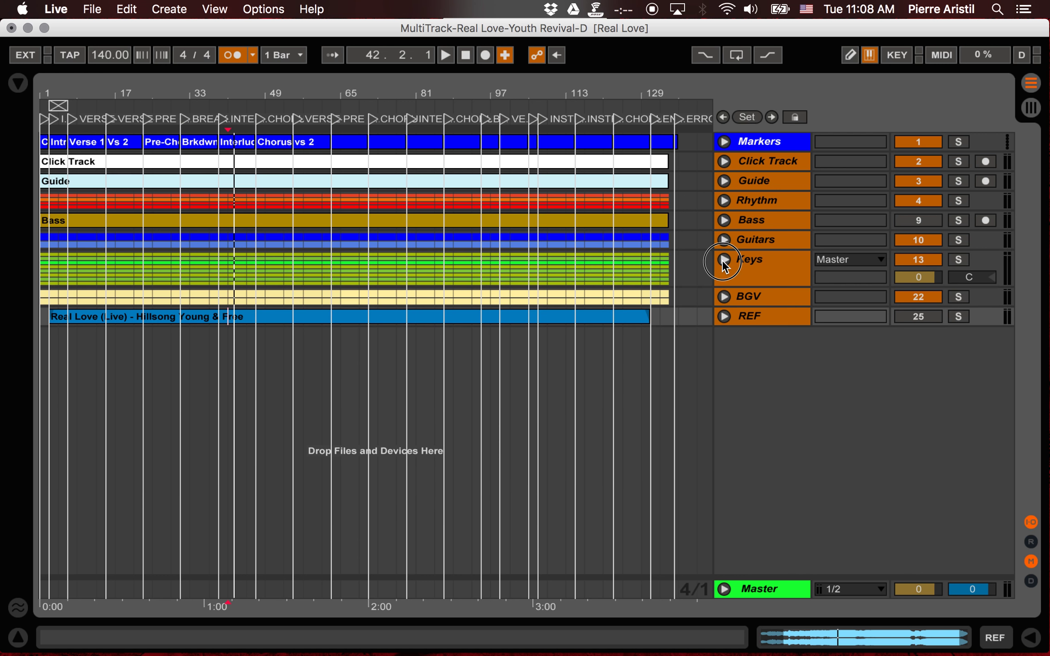
{"action": "left_click", "coordinate": [724, 260]}
{"action": "left_click", "coordinate": [725, 260]}
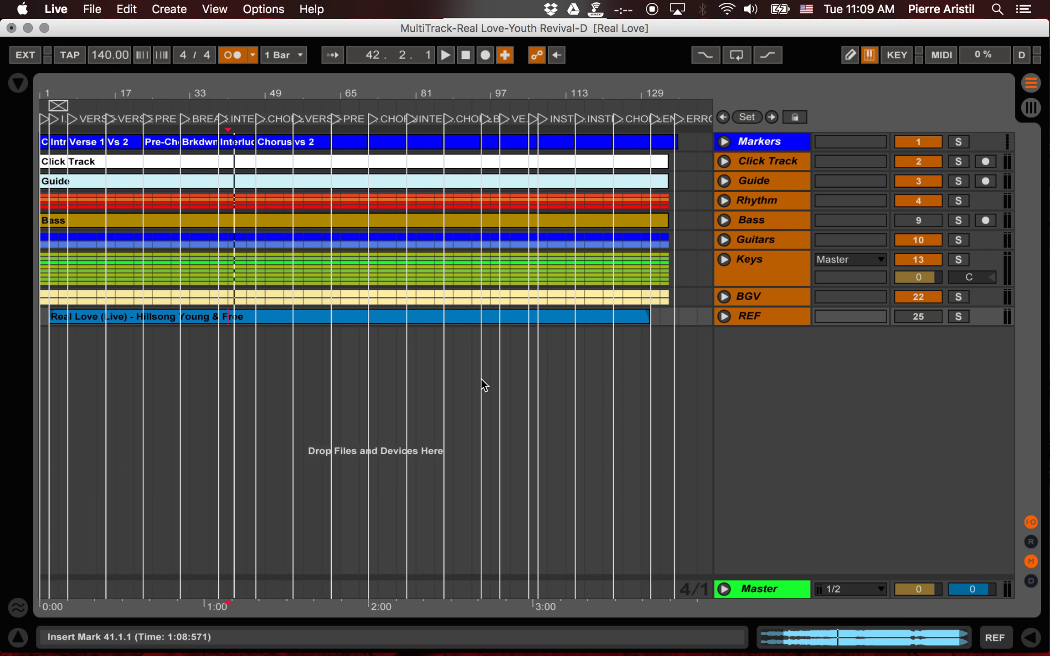
Step: Delete scenes 8 and 7 in Session view
{"action": "key", "text": "Tab"}
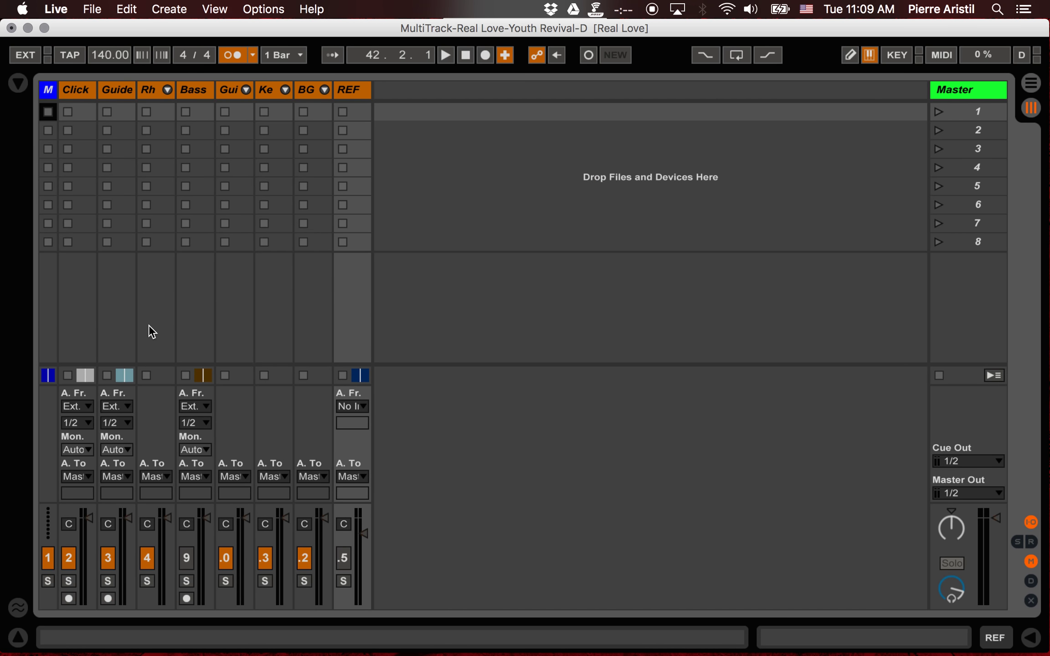
{"action": "left_click", "coordinate": [980, 242]}
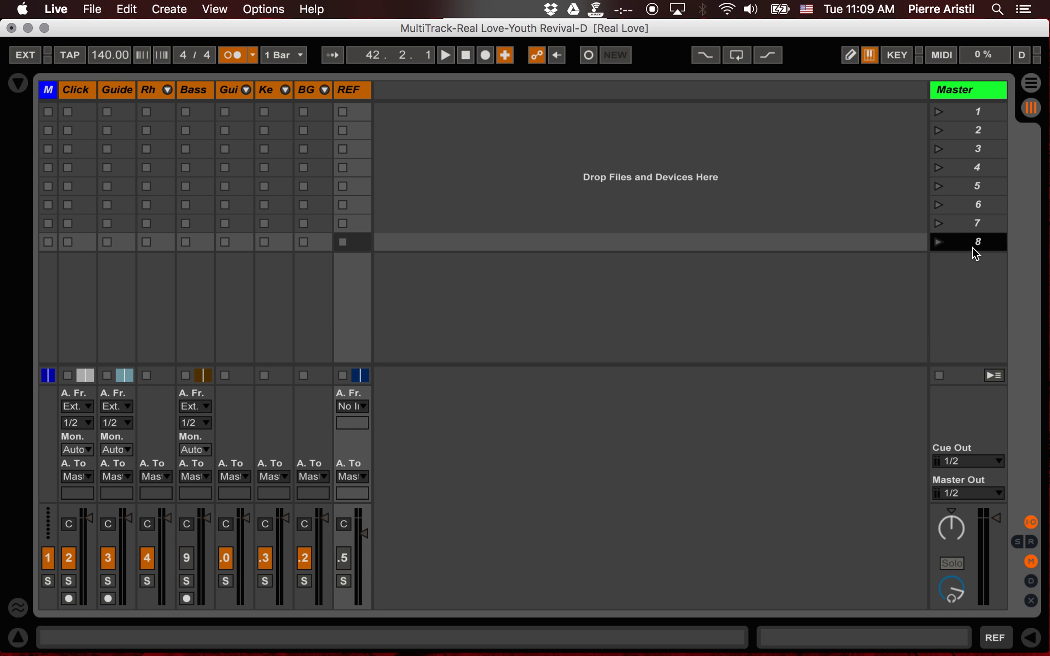
{"action": "key", "text": "BackSpace"}
{"action": "key", "text": "BackSpace"}
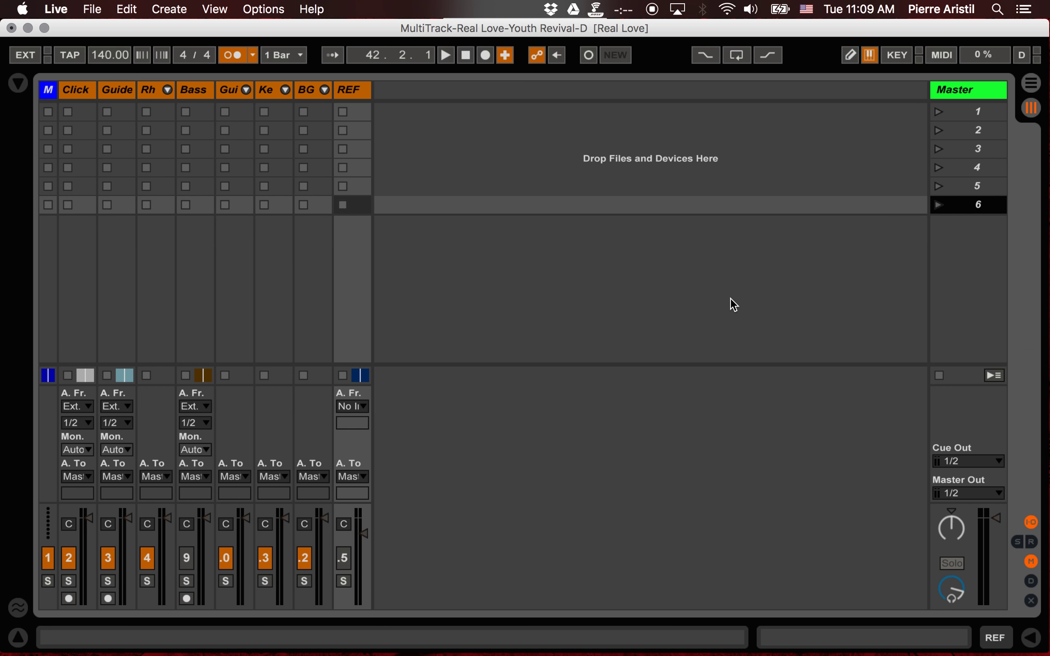
{"action": "left_click", "coordinate": [545, 300]}
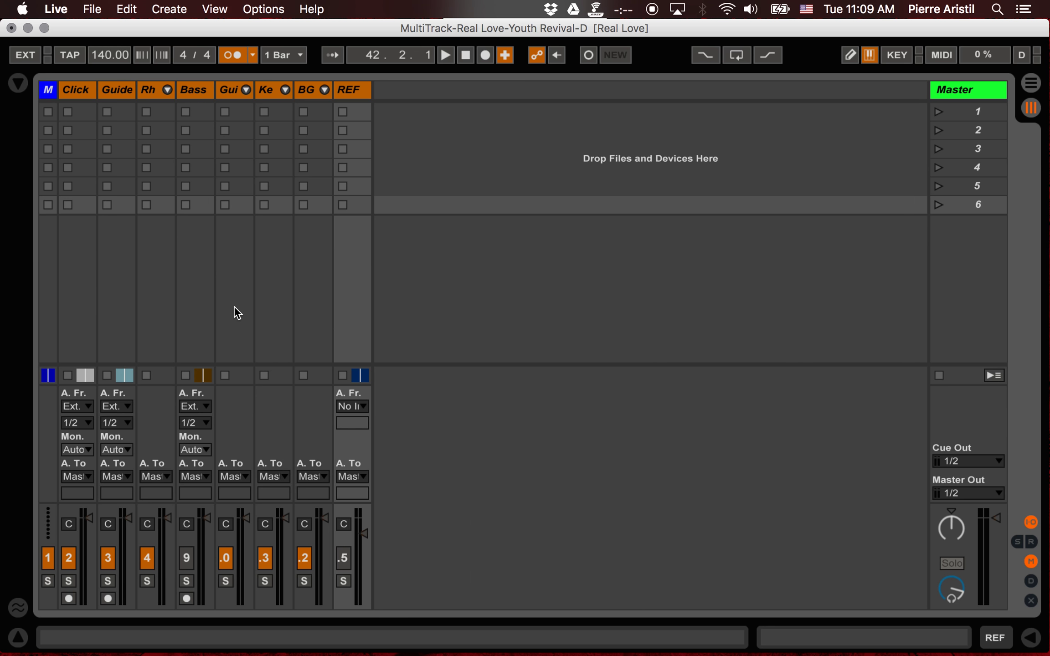
Step: Unfold the BGV, Keys, Guitars and Rhythm groups in the arrangement to review their tracks
{"action": "key", "text": "Tab"}
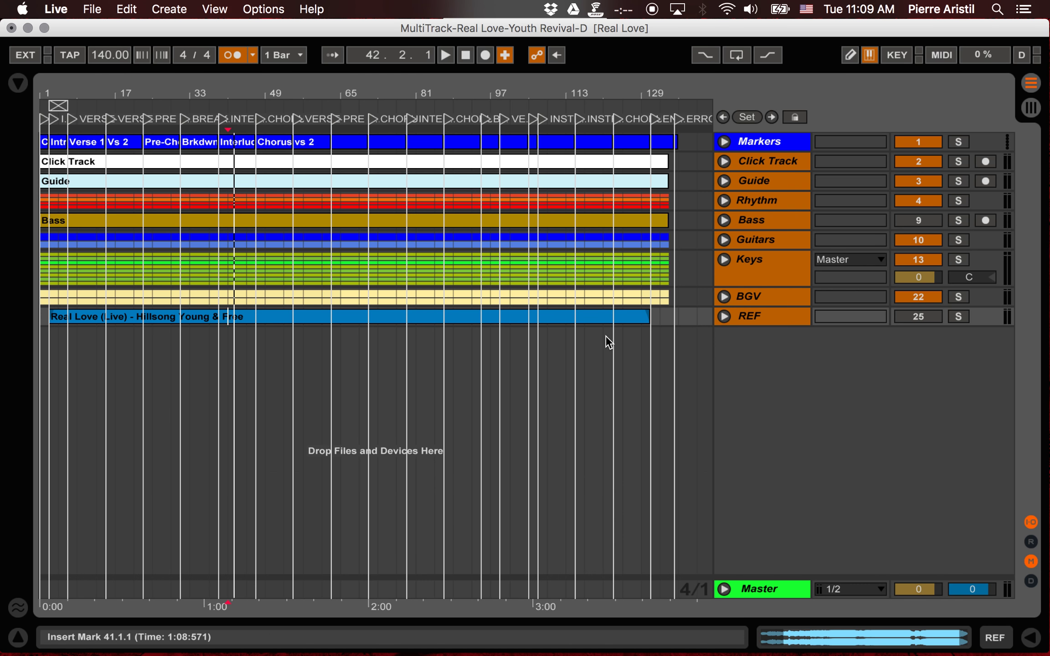
{"action": "left_click", "coordinate": [723, 296]}
{"action": "left_click", "coordinate": [724, 259]}
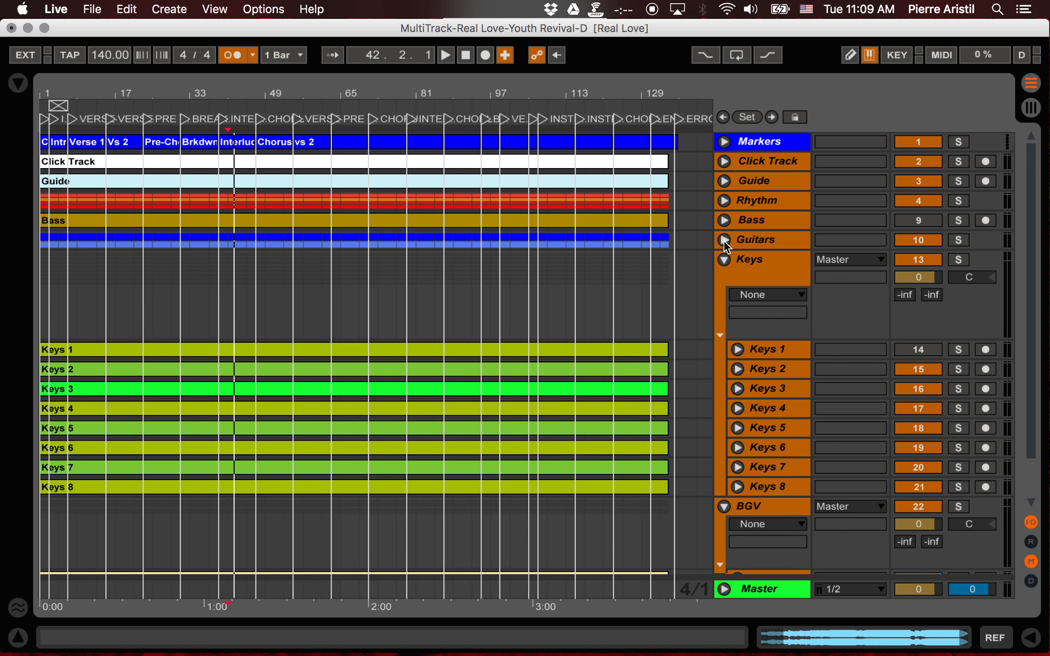
{"action": "left_click", "coordinate": [723, 240]}
{"action": "left_click", "coordinate": [723, 201]}
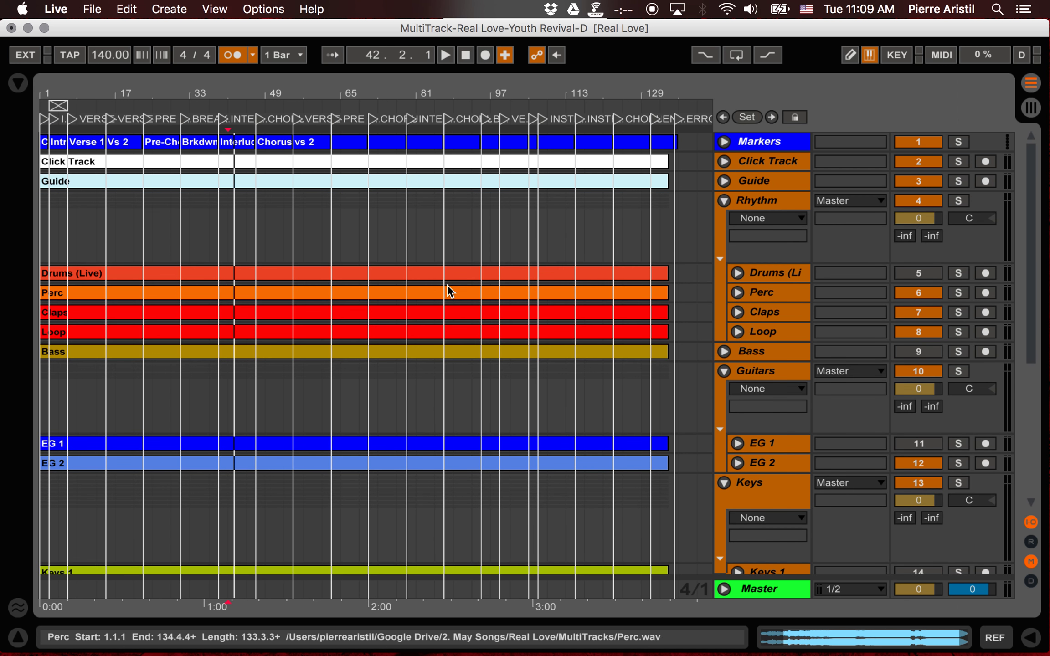
{"action": "scroll", "coordinate": [423, 296], "scroll_direction": "down", "scroll_amount": 10}
{"action": "scroll", "coordinate": [324, 335], "scroll_direction": "up", "scroll_amount": 10}
Step: Look over the unfolded groups in Session view, and fold all groups again in the arrangement
{"action": "key", "text": "Tab"}
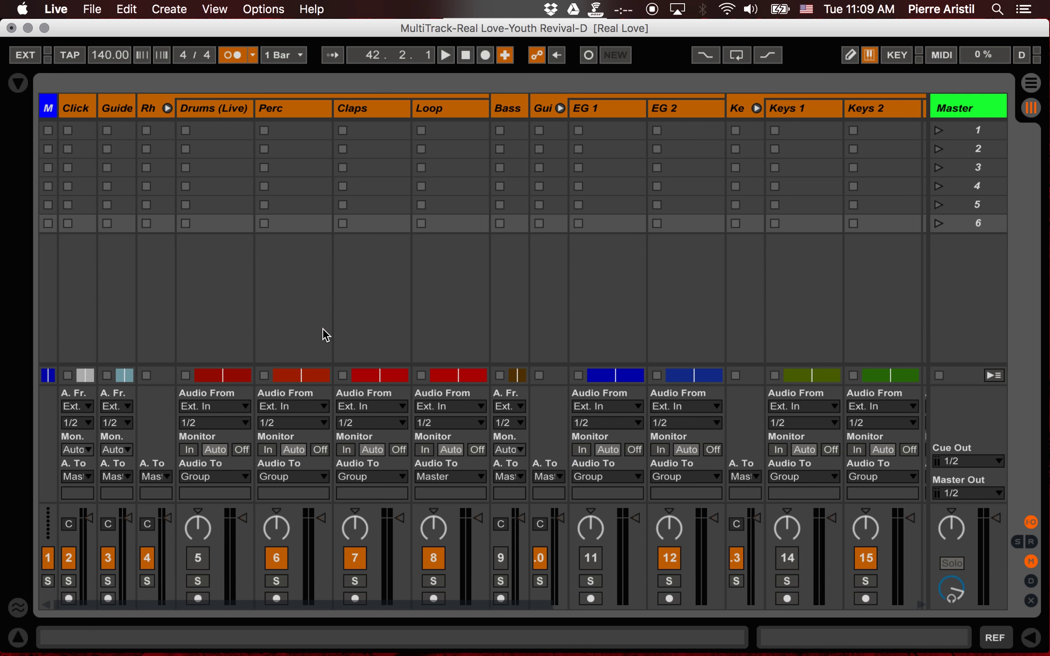
{"action": "key", "text": "Tab"}
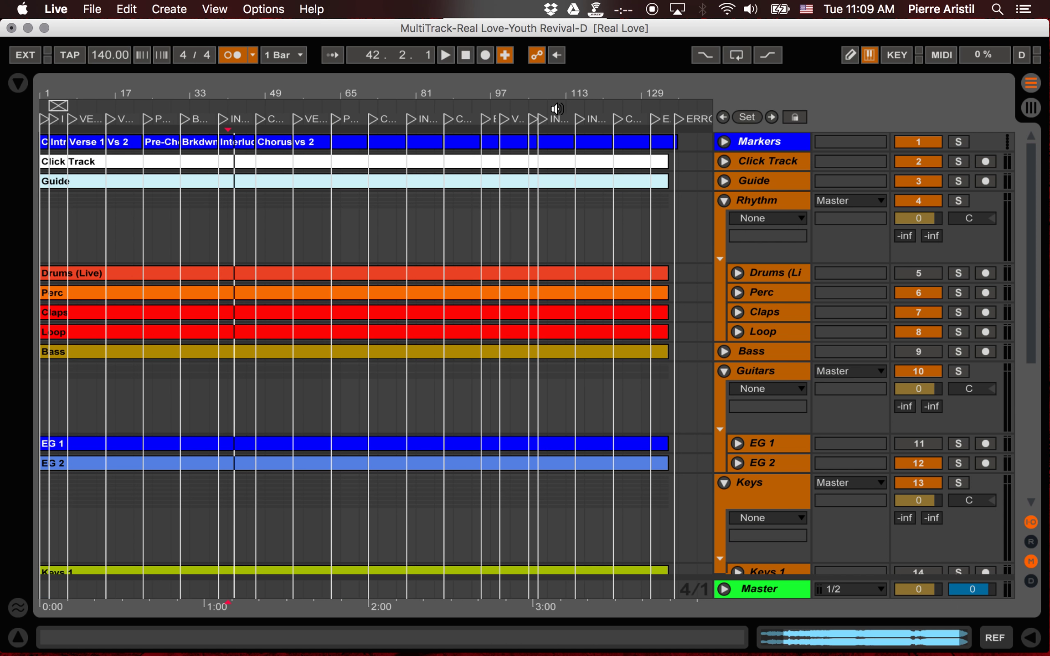
{"action": "left_click", "coordinate": [724, 201]}
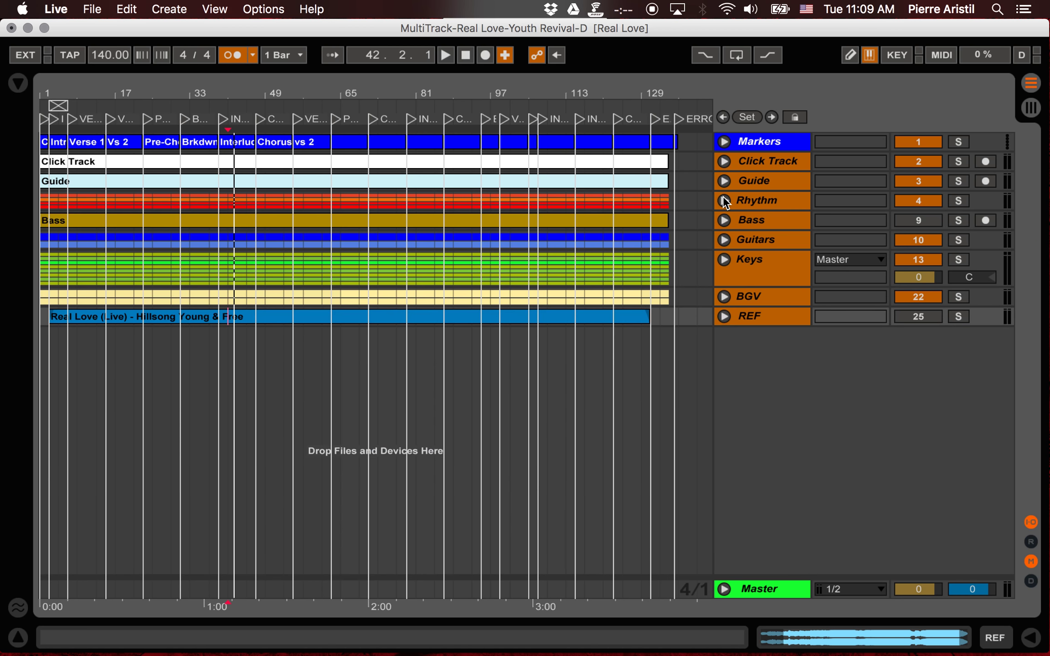
Step: Insert a MIDI track after REF in Session view, widen it and name it NOTES
{"action": "key", "text": "Tab"}
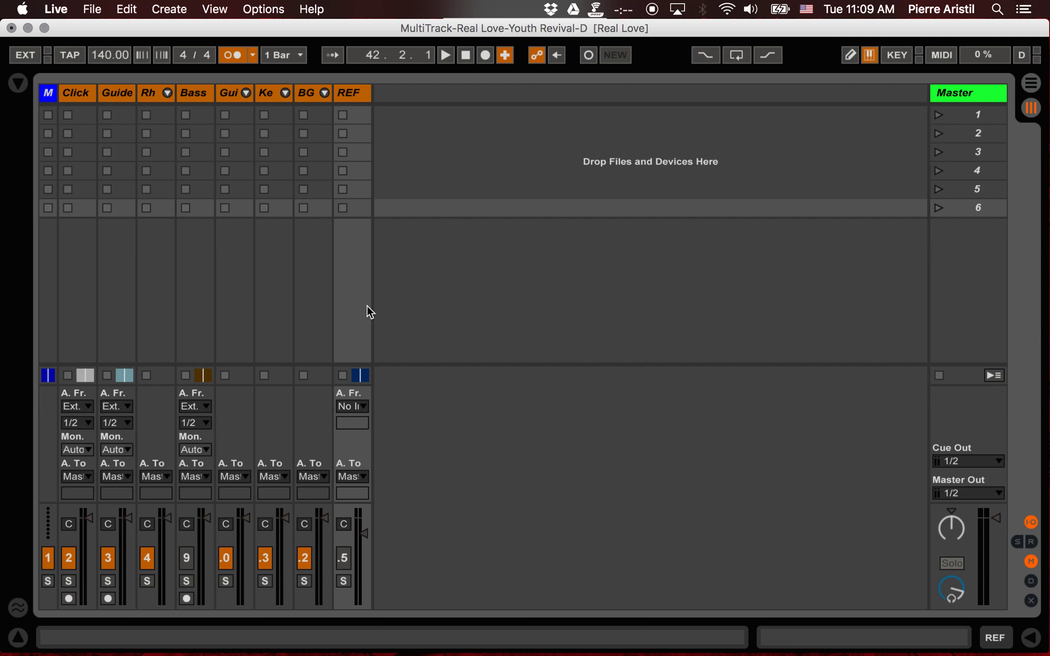
{"action": "left_click", "coordinate": [348, 94]}
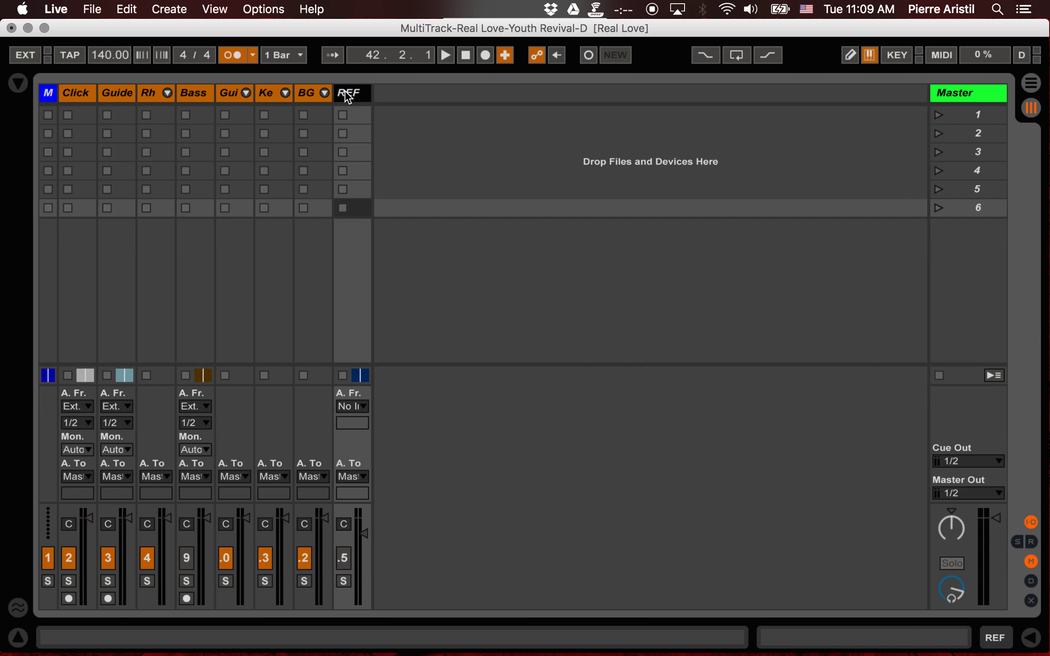
{"action": "left_click", "coordinate": [177, 10]}
{"action": "left_click", "coordinate": [218, 91]}
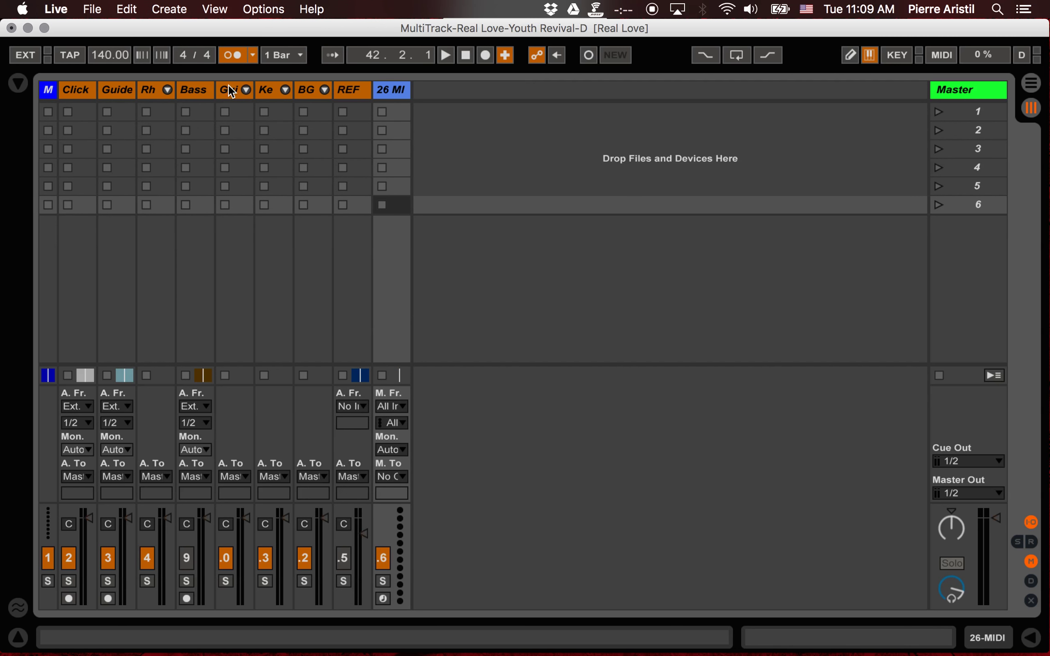
{"action": "left_click_drag", "start_coordinate": [412, 91], "coordinate": [470, 91]}
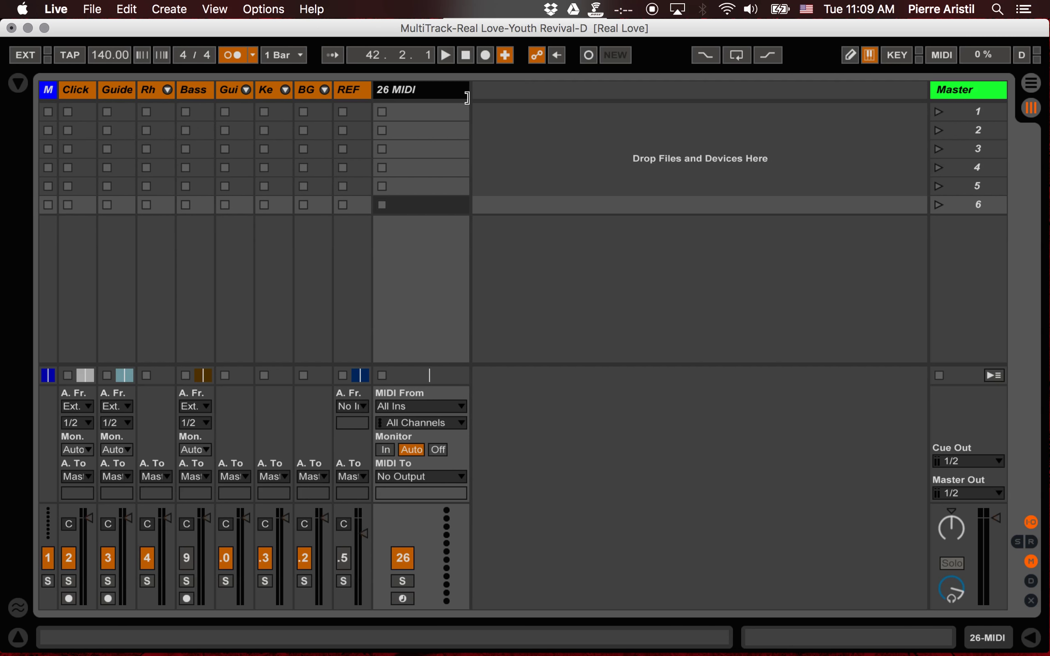
{"action": "key", "text": "super+r"}
{"action": "type", "text": "NOTES"}
{"action": "key", "text": "Return"}
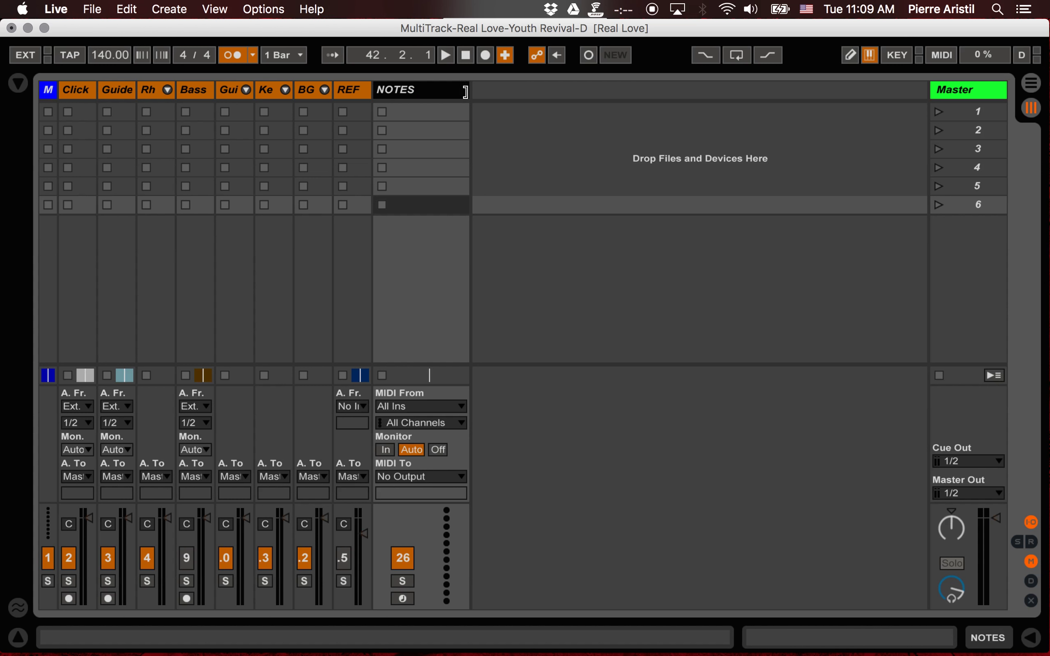
Step: Widen the NOTES and Master tracks, and set the MIDI input of NOTES to No Input
{"action": "left_click_drag", "start_coordinate": [469, 91], "coordinate": [488, 91]}
{"action": "left_click_drag", "start_coordinate": [929, 89], "coordinate": [869, 106]}
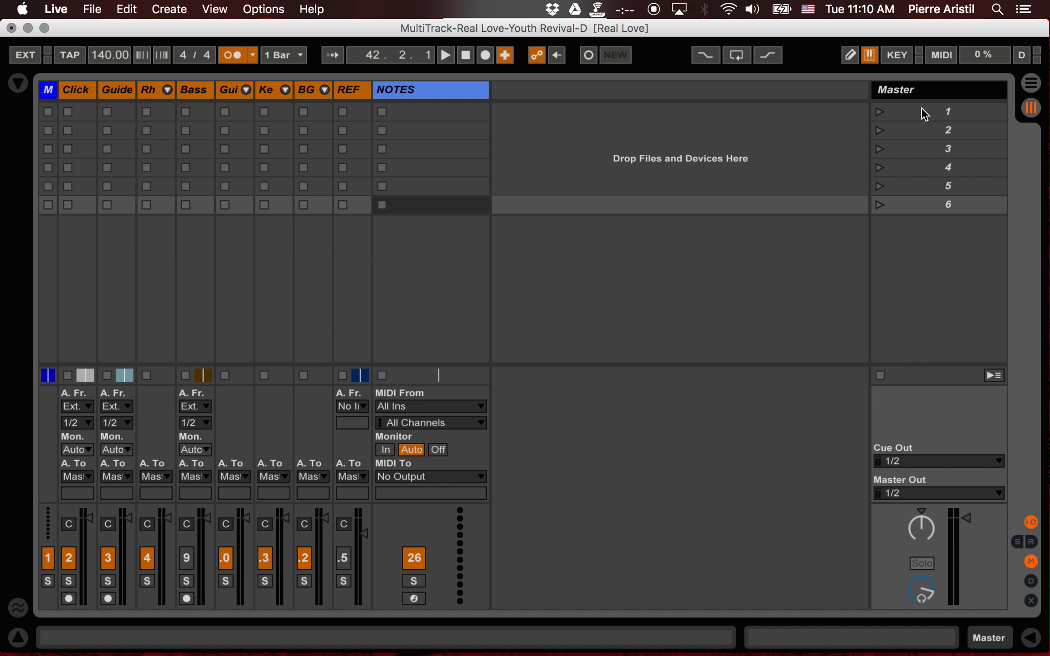
{"action": "key", "text": "Tab"}
{"action": "key", "text": "Tab"}
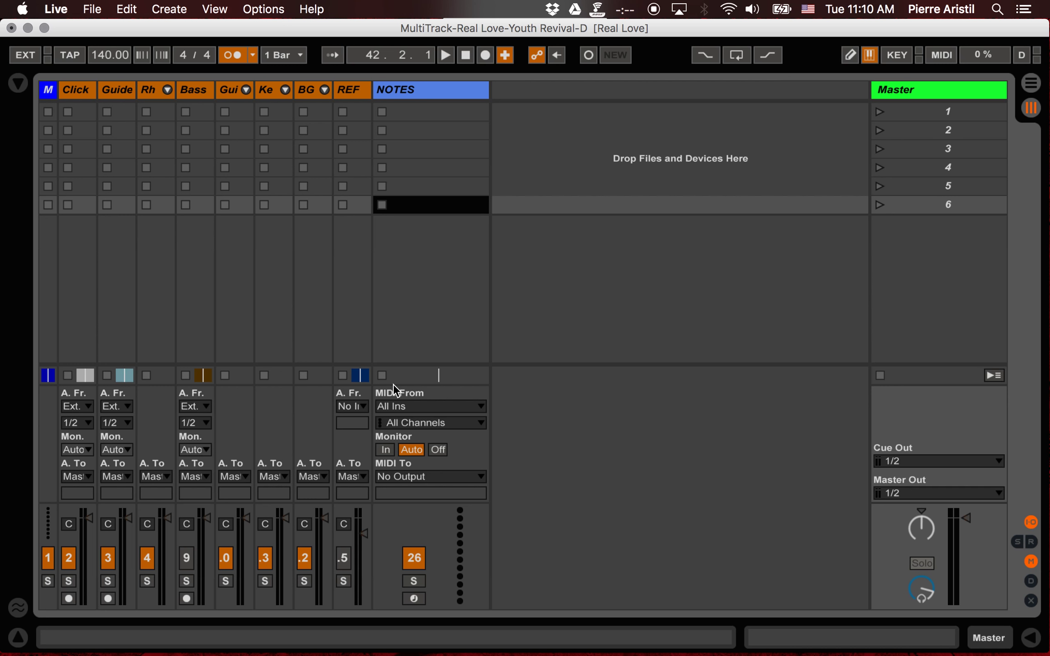
{"action": "left_click", "coordinate": [403, 406]}
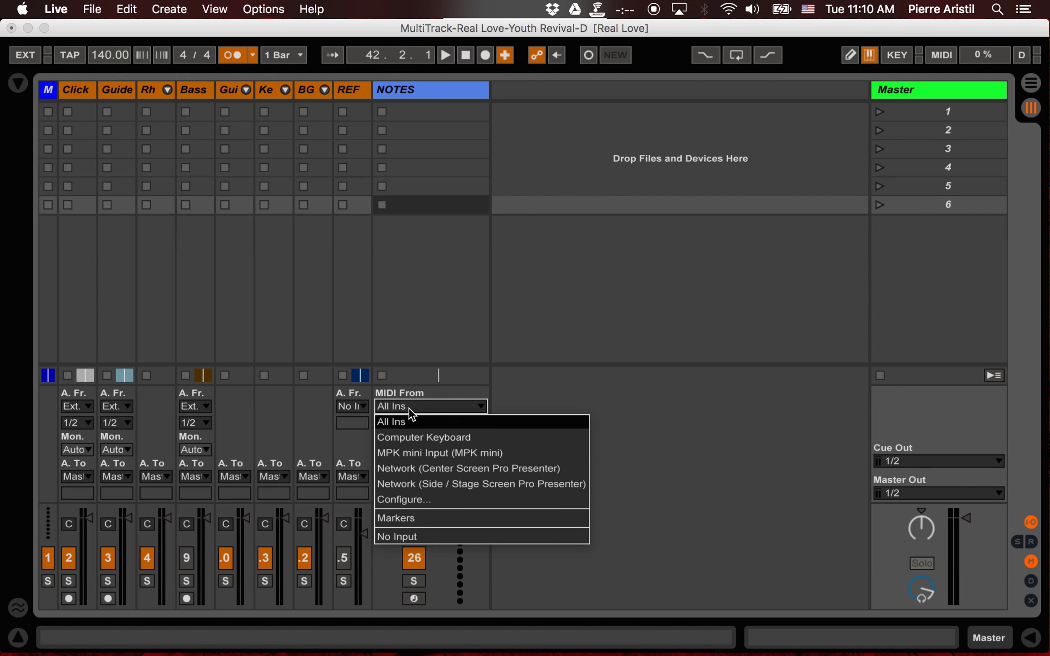
{"action": "left_click", "coordinate": [398, 535]}
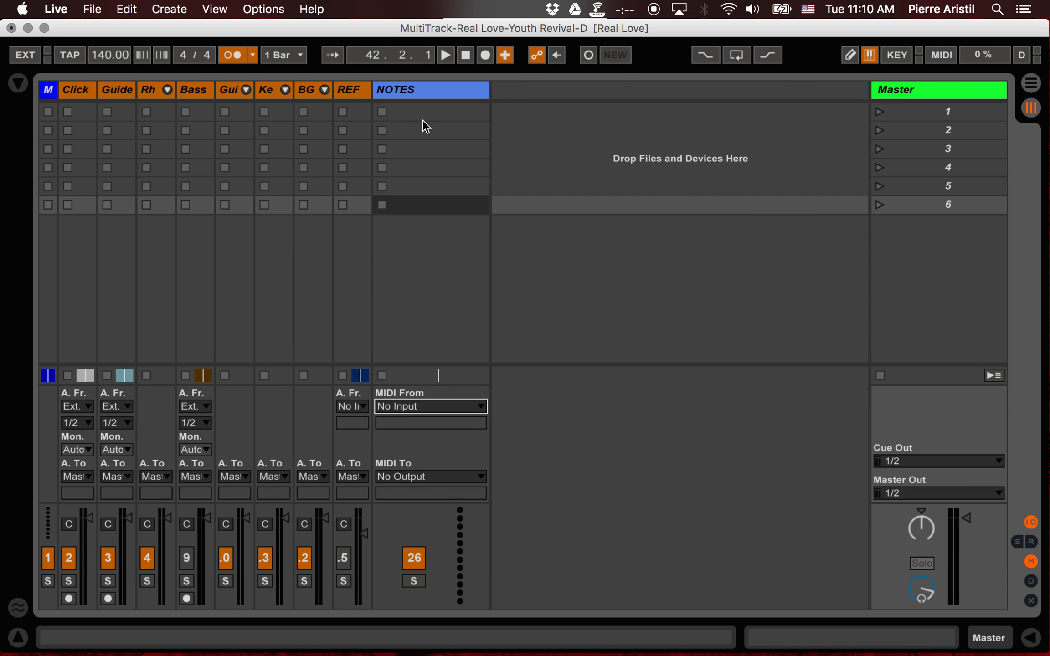
Step: Create an empty MIDI clip in the first slot of NOTES and copy it into scenes 2 to 6
{"action": "double_click", "coordinate": [444, 119]}
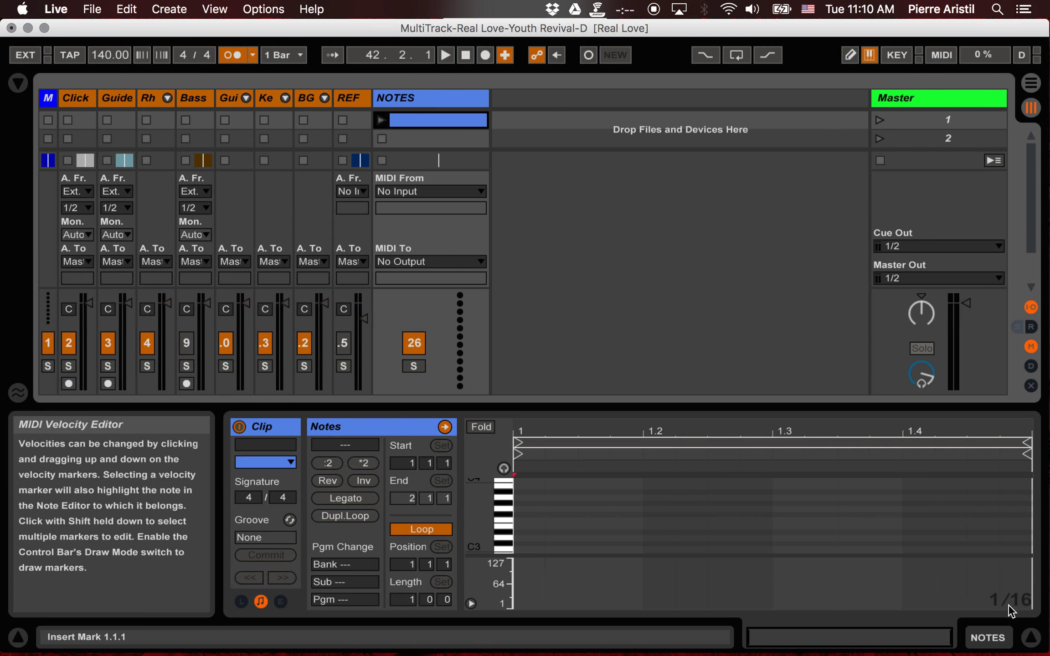
{"action": "left_click", "coordinate": [1031, 637]}
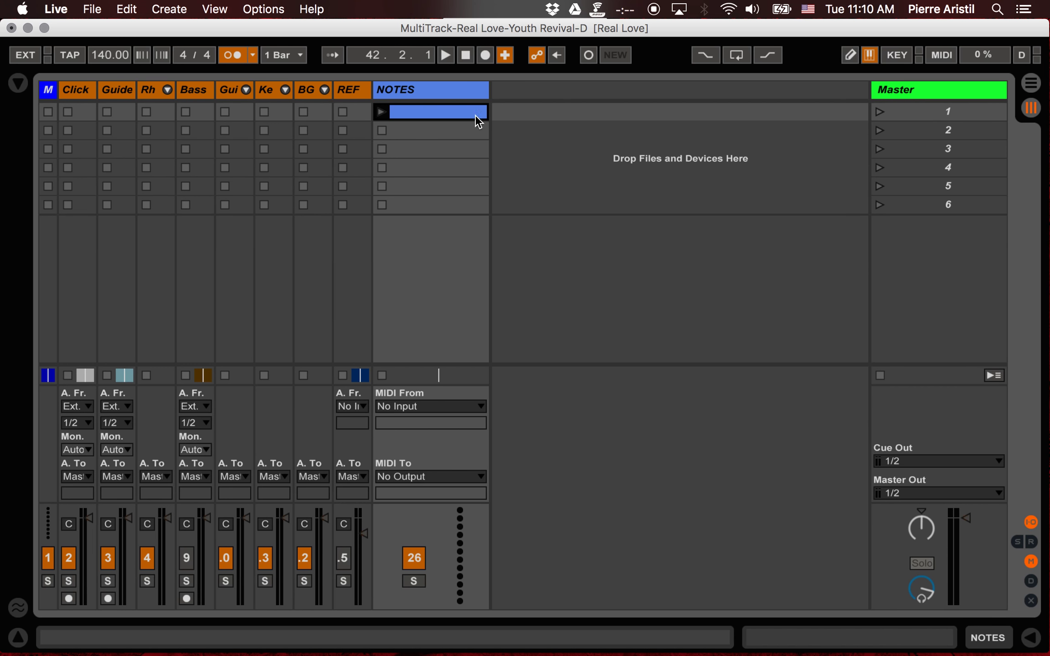
{"action": "key", "text": "Down"}
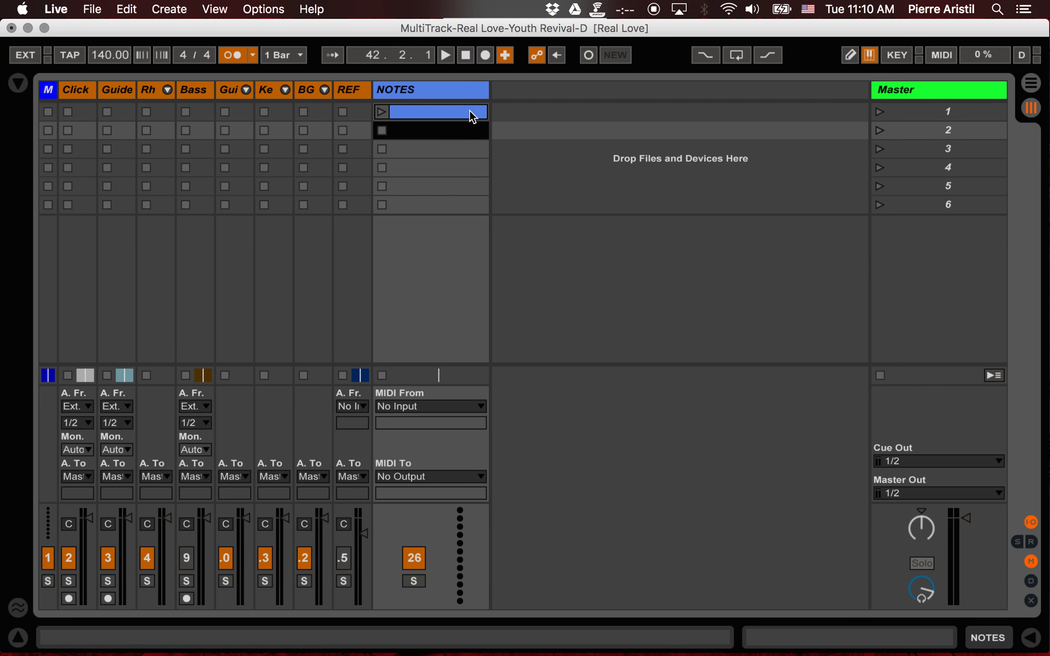
{"action": "key", "text": "super+v"}
{"action": "key", "text": "Down"}
{"action": "key", "text": "super+v"}
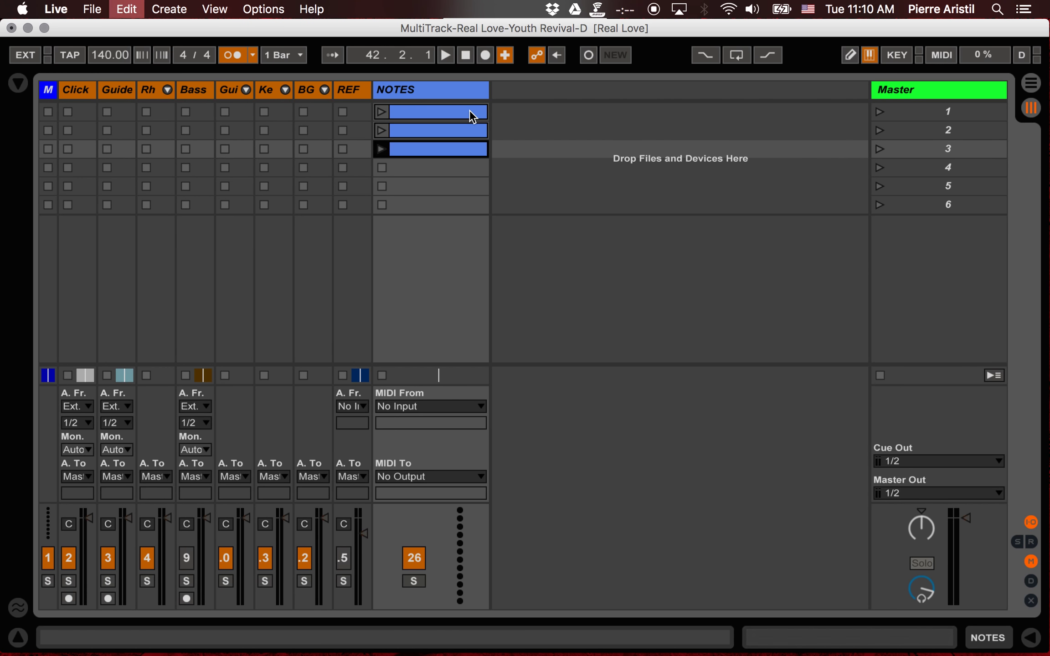
{"action": "key", "text": "Down"}
{"action": "key", "text": "super+v"}
{"action": "key", "text": "Down"}
{"action": "key", "text": "super+v"}
{"action": "key", "text": "Down"}
{"action": "key", "text": "super+v"}
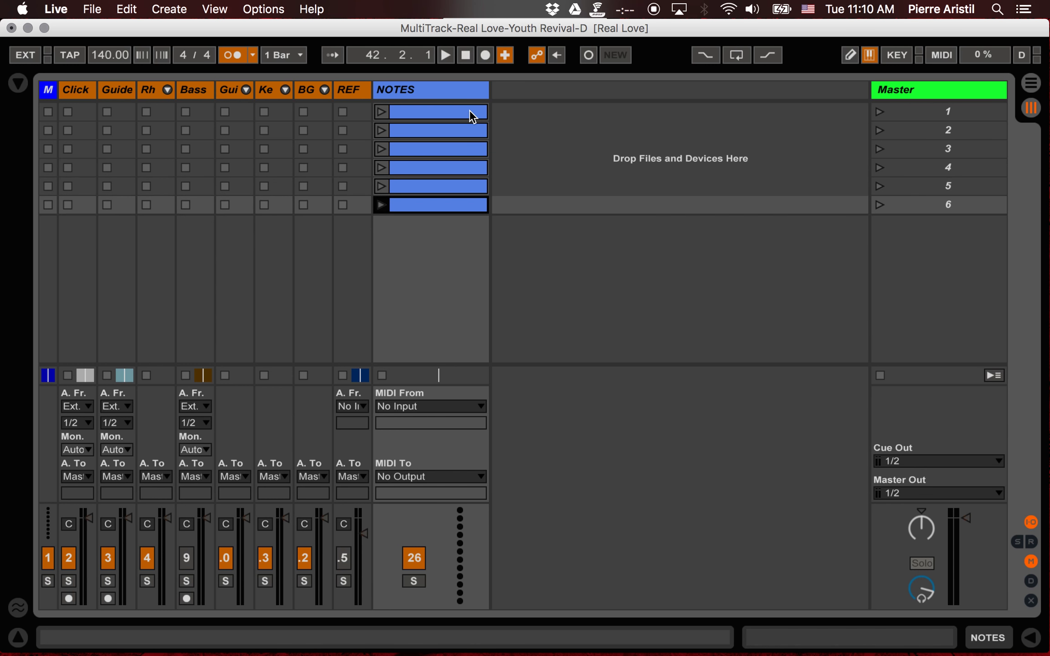
{"action": "left_click", "coordinate": [469, 110]}
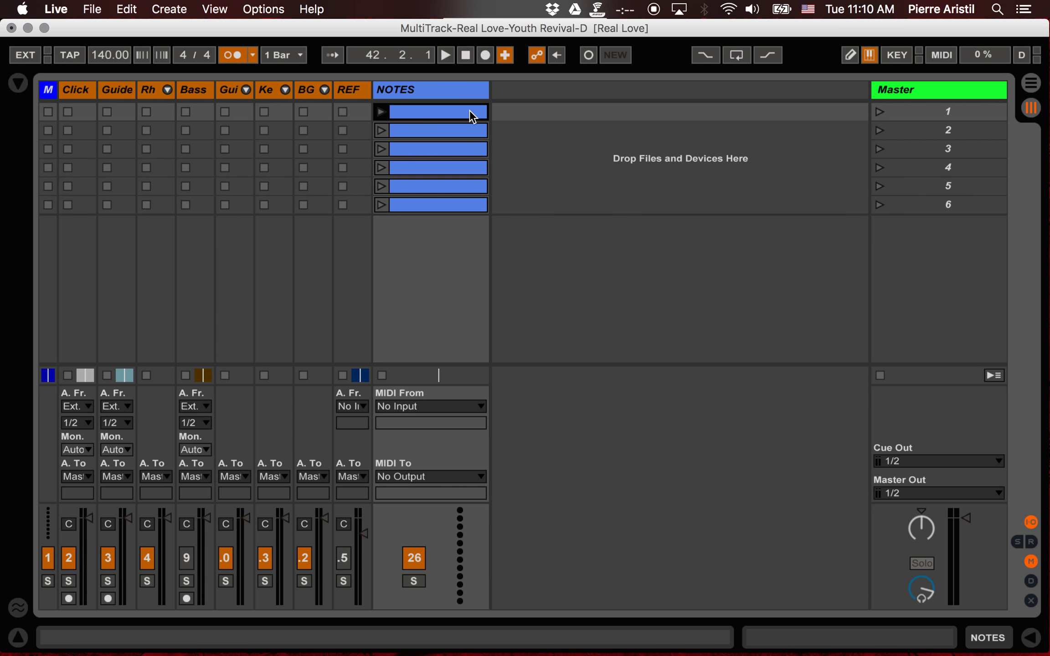
{"action": "left_click", "coordinate": [464, 127]}
{"action": "left_click", "coordinate": [468, 106]}
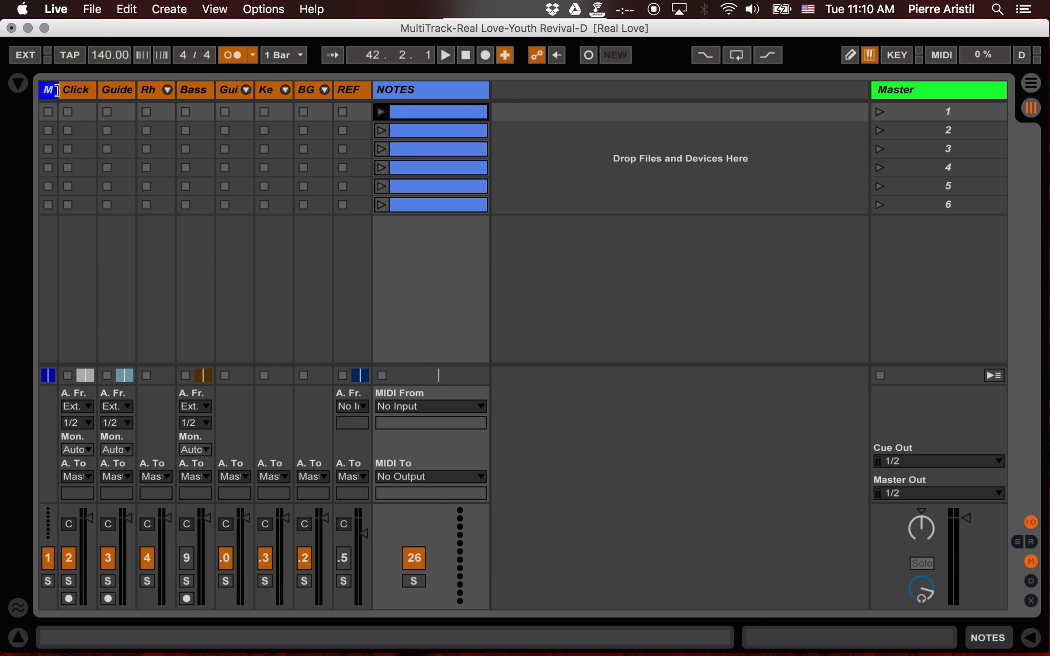
Step: Move the six NOTES clips into the same scenes of a widened Markers track, and delete the NOTES track
{"action": "left_click_drag", "start_coordinate": [59, 89], "coordinate": [148, 106]}
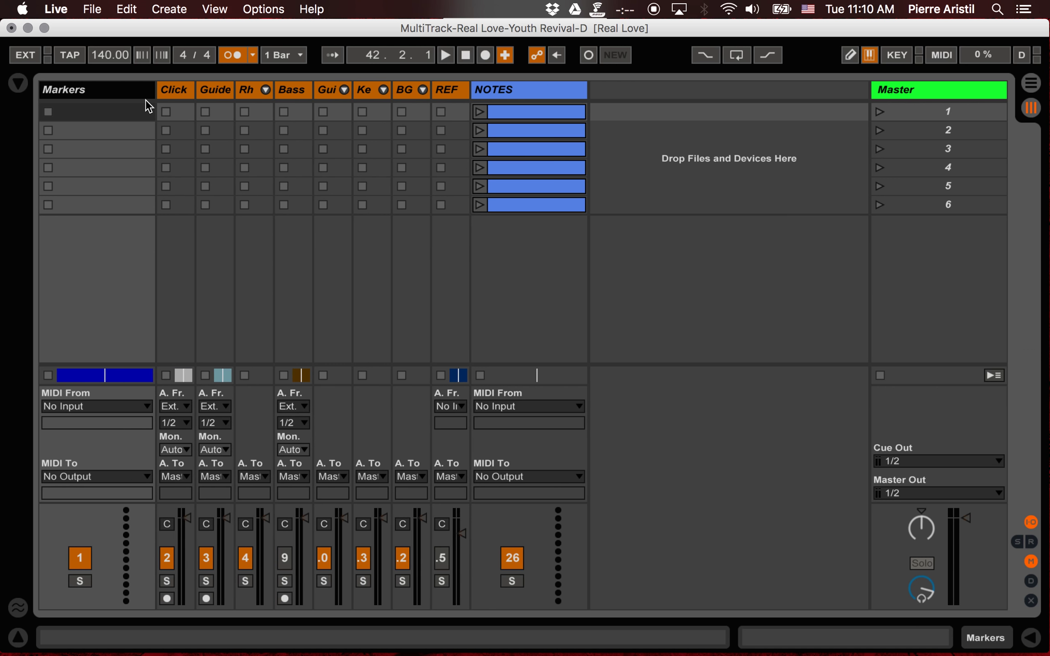
{"action": "left_click", "coordinate": [118, 111]}
{"action": "left_click", "coordinate": [515, 114]}
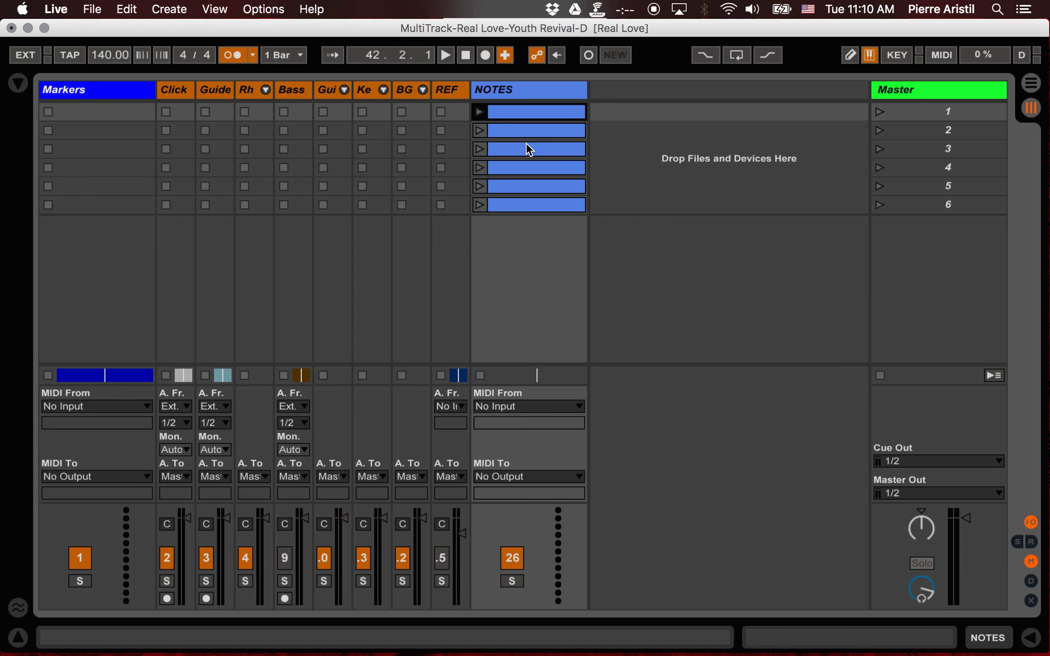
{"action": "left_click", "coordinate": [528, 206], "text": "shift"}
{"action": "left_click_drag", "start_coordinate": [537, 110], "coordinate": [132, 113]}
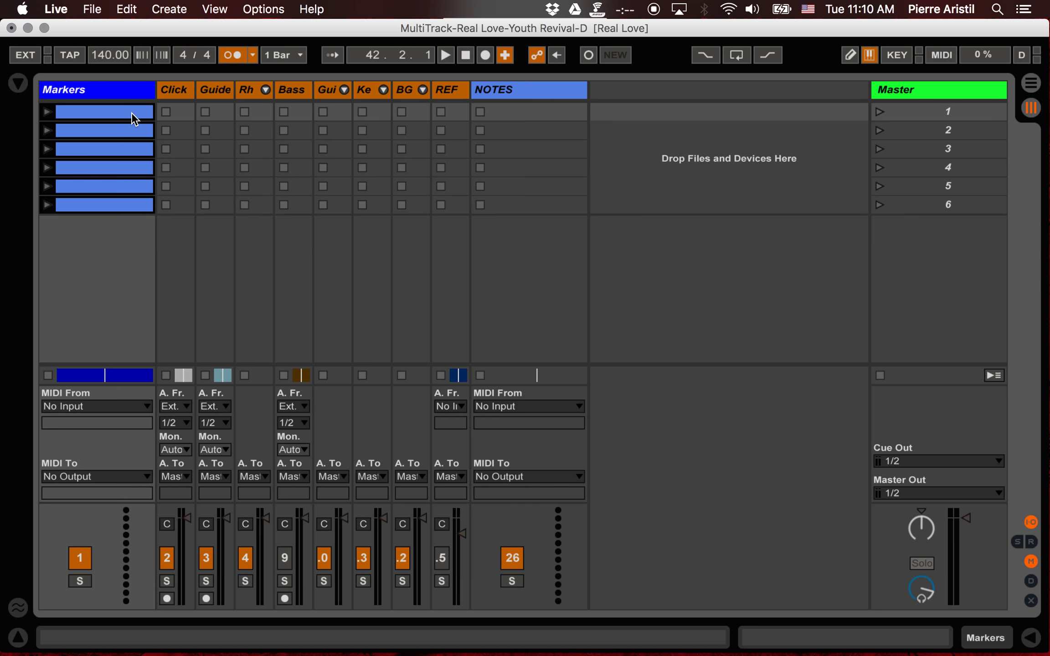
{"action": "left_click", "coordinate": [530, 88]}
{"action": "key", "text": "Delete"}
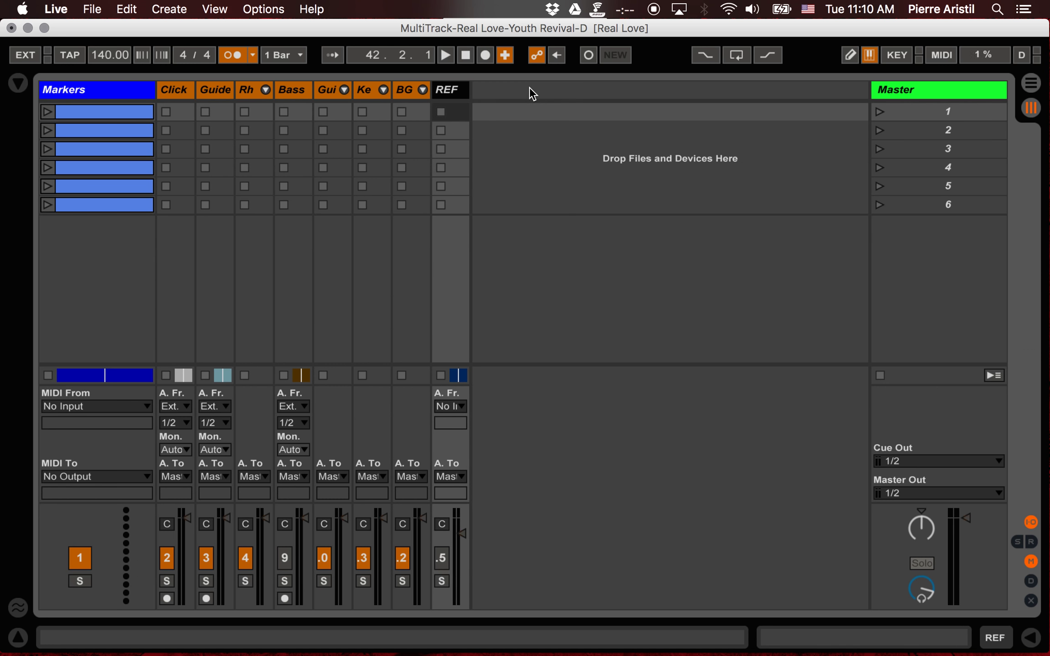
Step: Rename the Markers track as Markers/NOTES
{"action": "left_click", "coordinate": [84, 94]}
{"action": "key", "text": "super+r"}
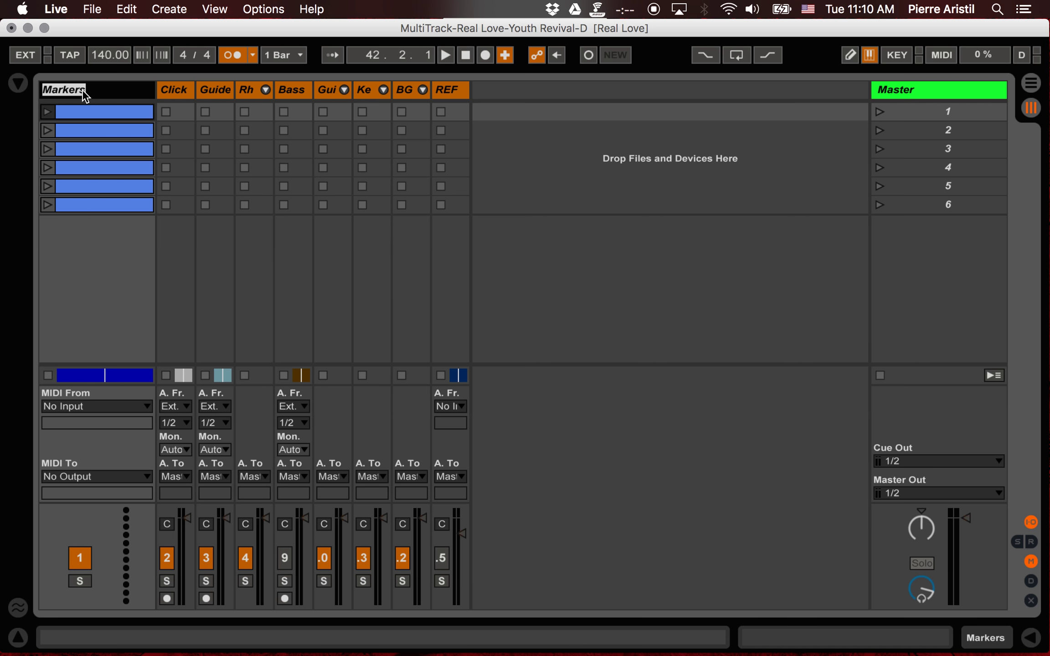
{"action": "key", "text": "Right"}
{"action": "type", "text": "/NOTES"}
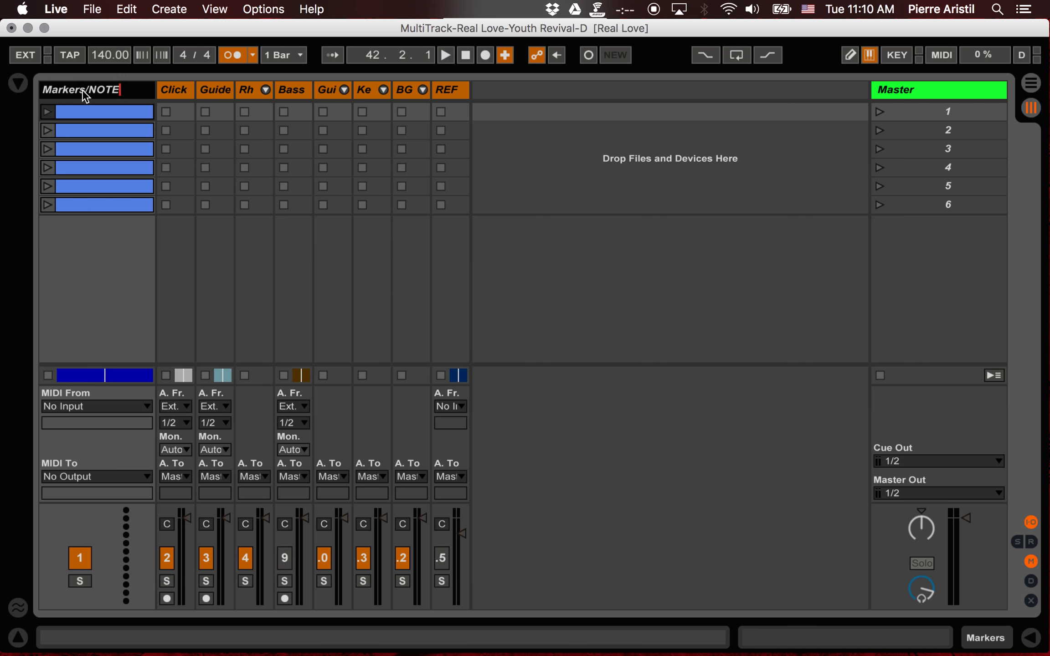
{"action": "key", "text": "Return"}
Step: Name the scene 1 clip "1. Count-In to SEQ" and widen the Markers/NOTES track slightly
{"action": "key", "text": "Tab"}
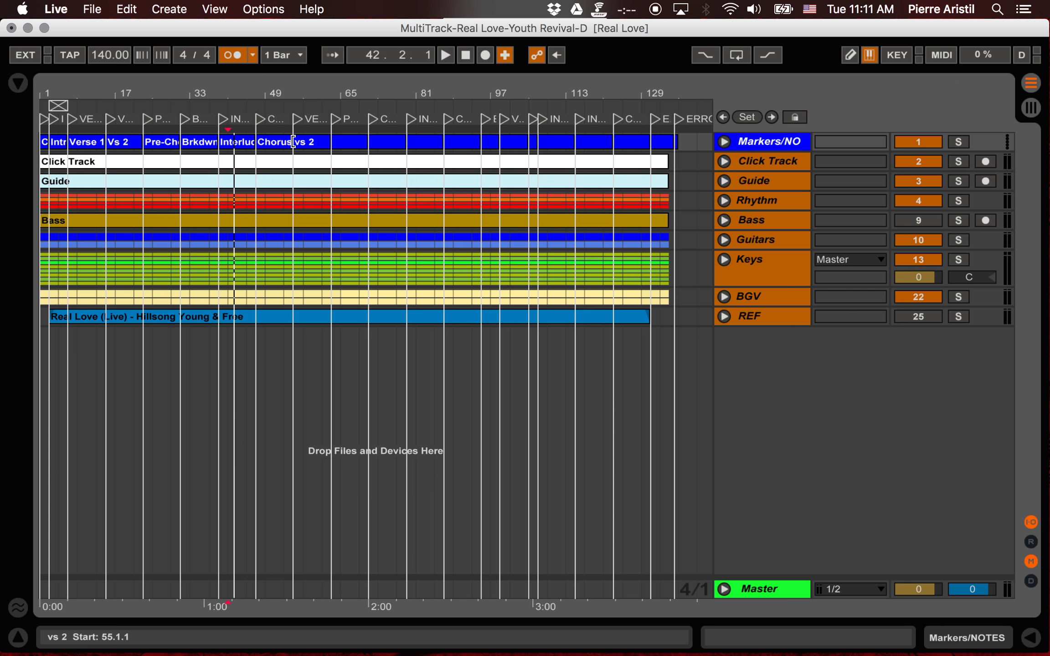
{"action": "key", "text": "Tab"}
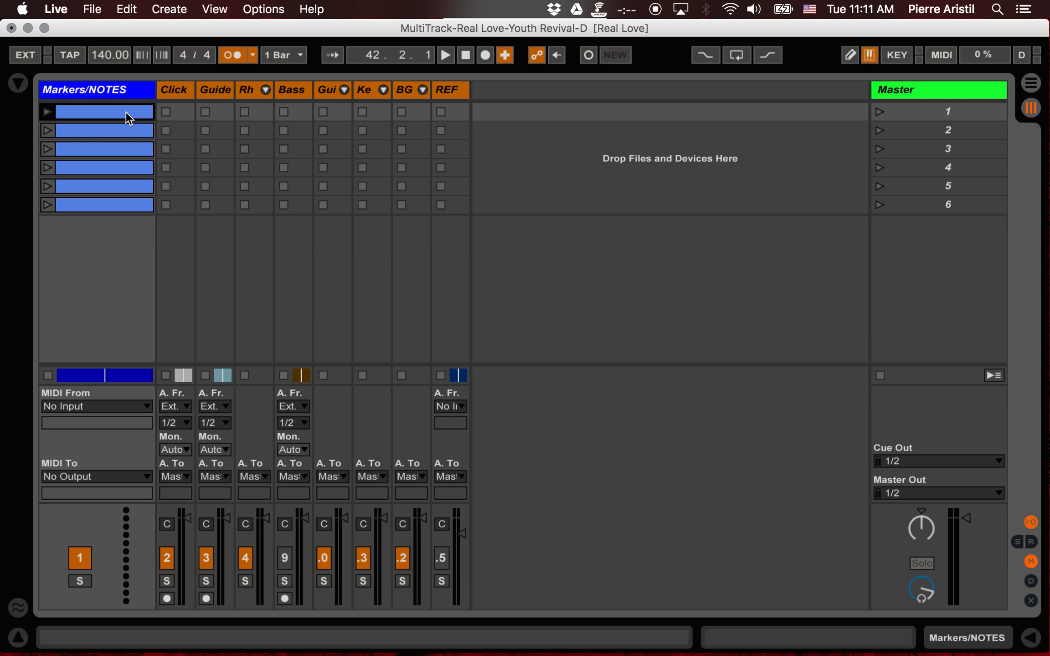
{"action": "key", "text": "super+r"}
{"action": "type", "text": "1."}
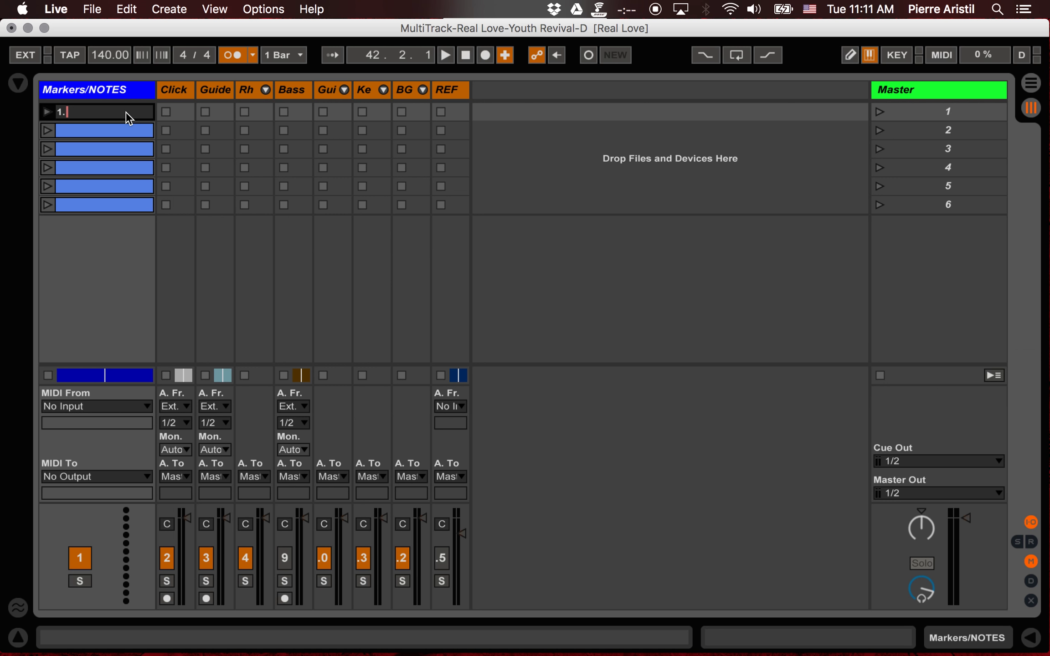
{"action": "type", "text": " Count-In to SEQ"}
{"action": "key", "text": "Return"}
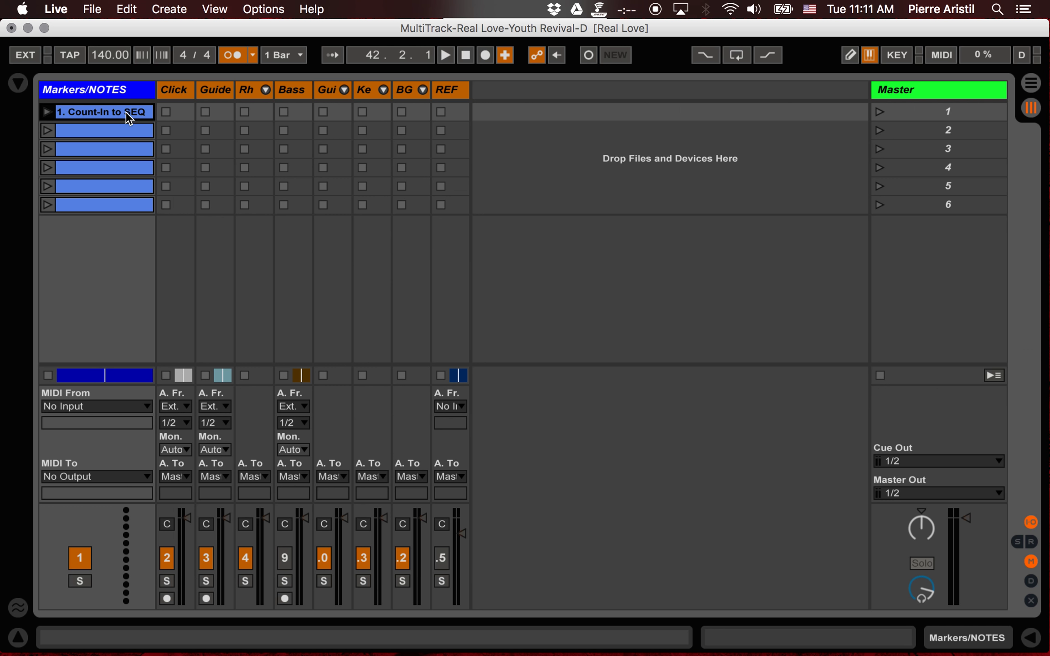
{"action": "left_click_drag", "start_coordinate": [155, 90], "coordinate": [175, 90]}
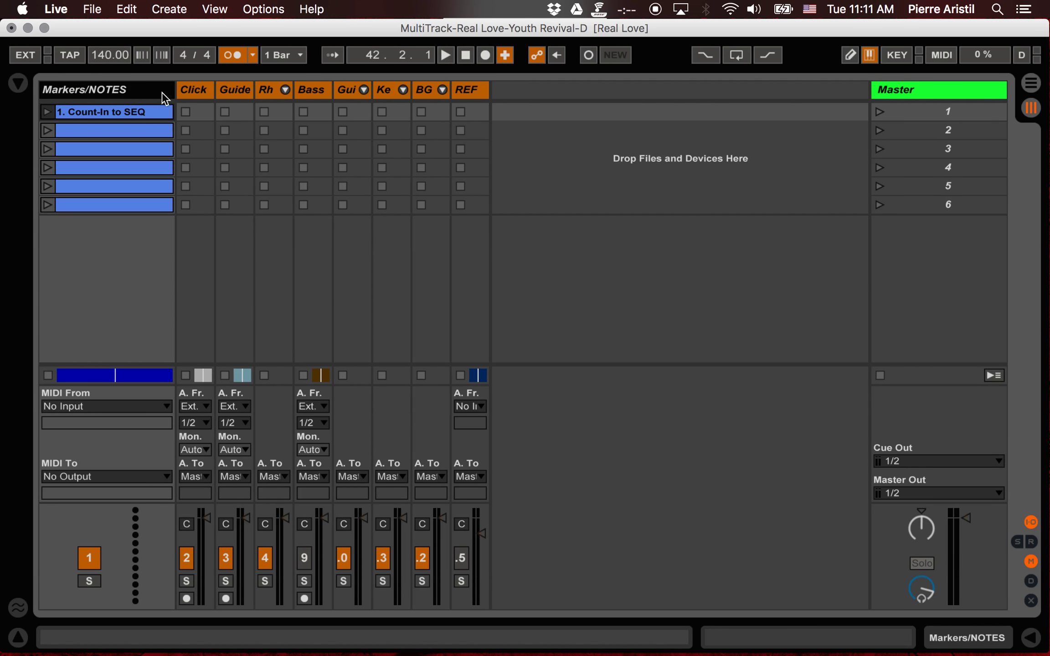
{"action": "left_click", "coordinate": [141, 114]}
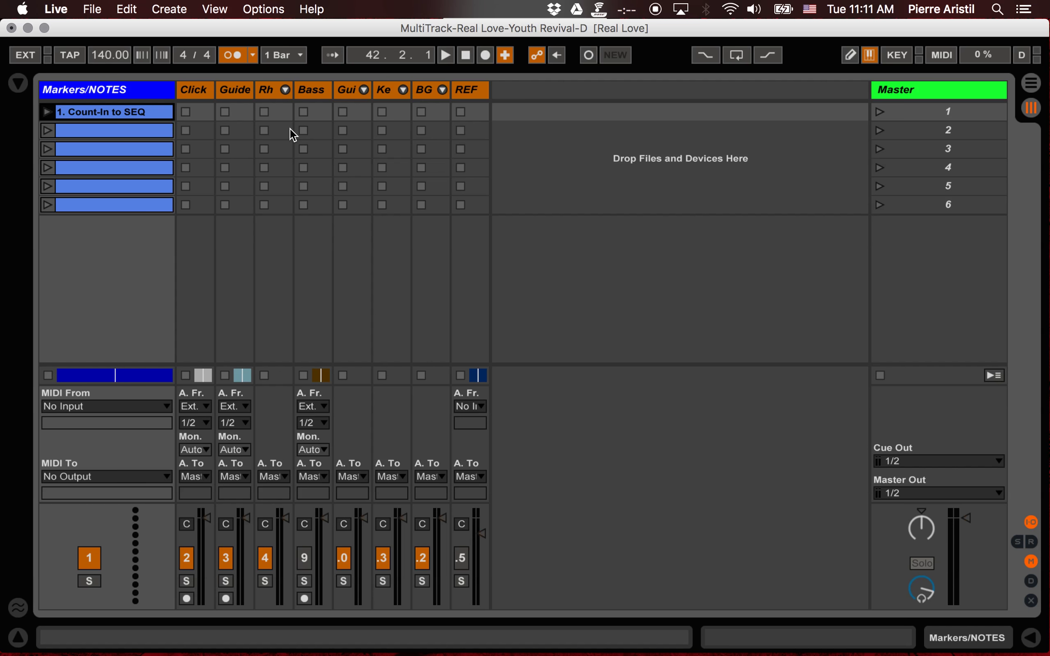
Step: Check the arrangement's sections and name the scene 2 clip "2. INTRO (loop)"
{"action": "left_click", "coordinate": [133, 131]}
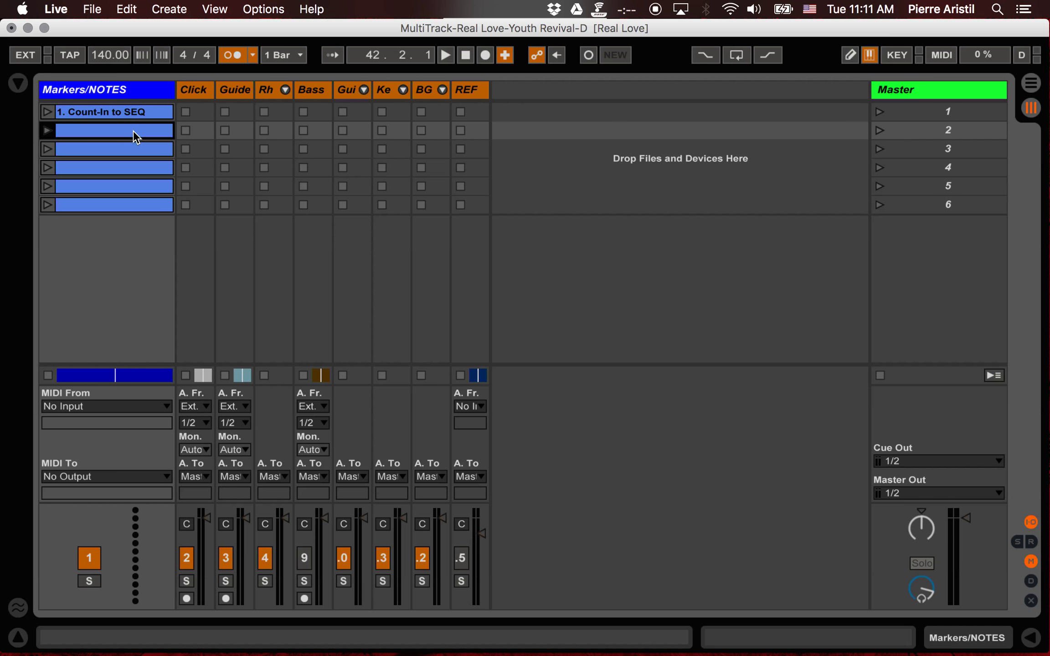
{"action": "key", "text": "Tab"}
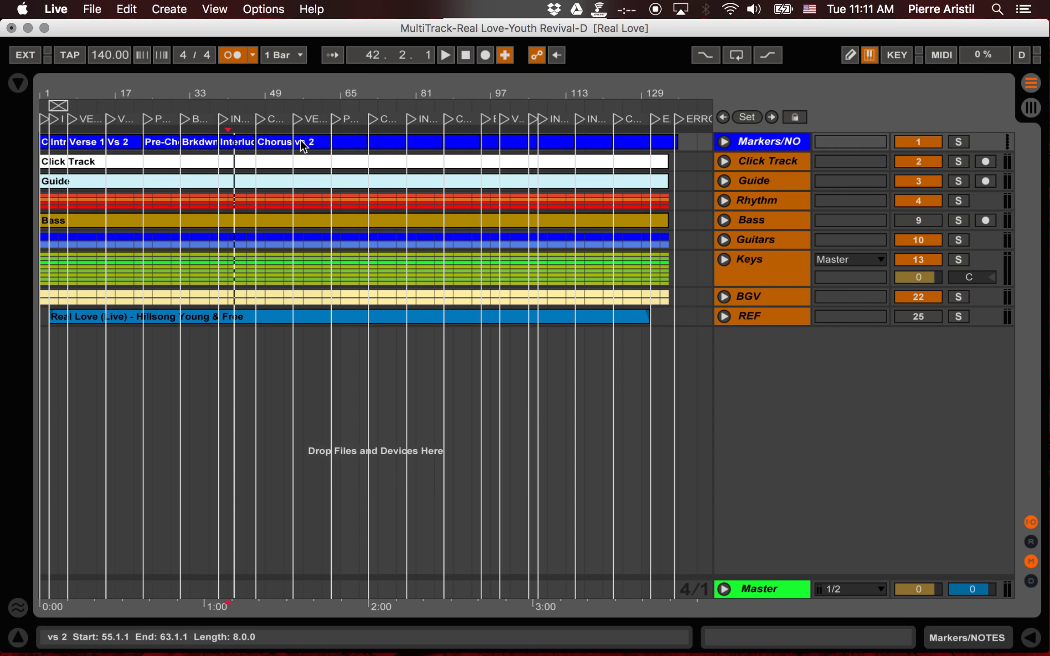
{"action": "key", "text": "Tab"}
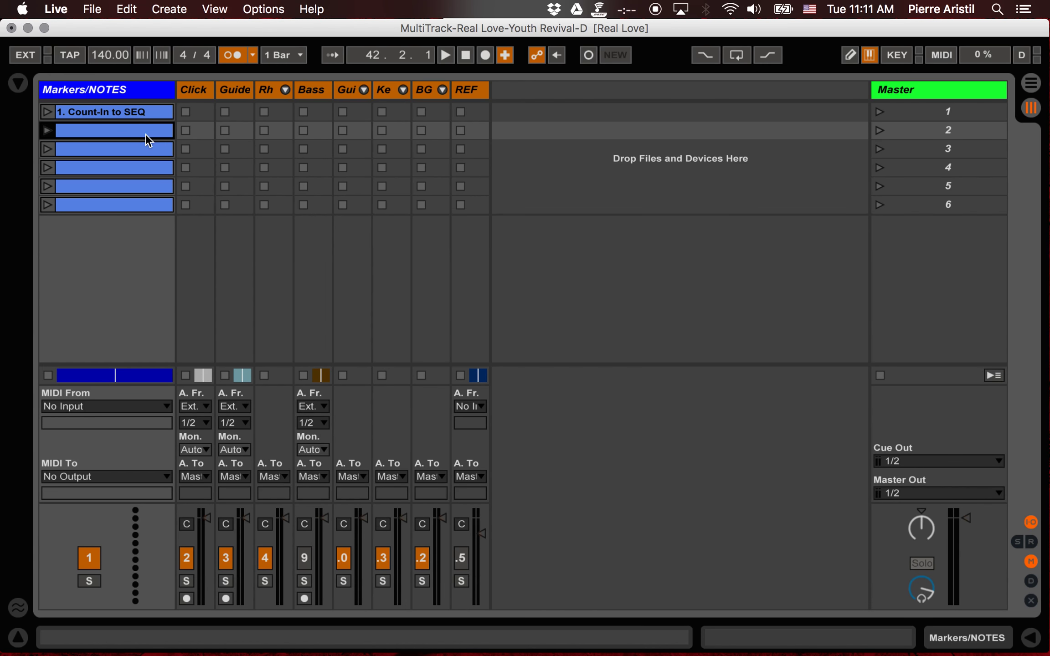
{"action": "key", "text": "super+r"}
{"action": "type", "text": "2. INTRO (loop"}
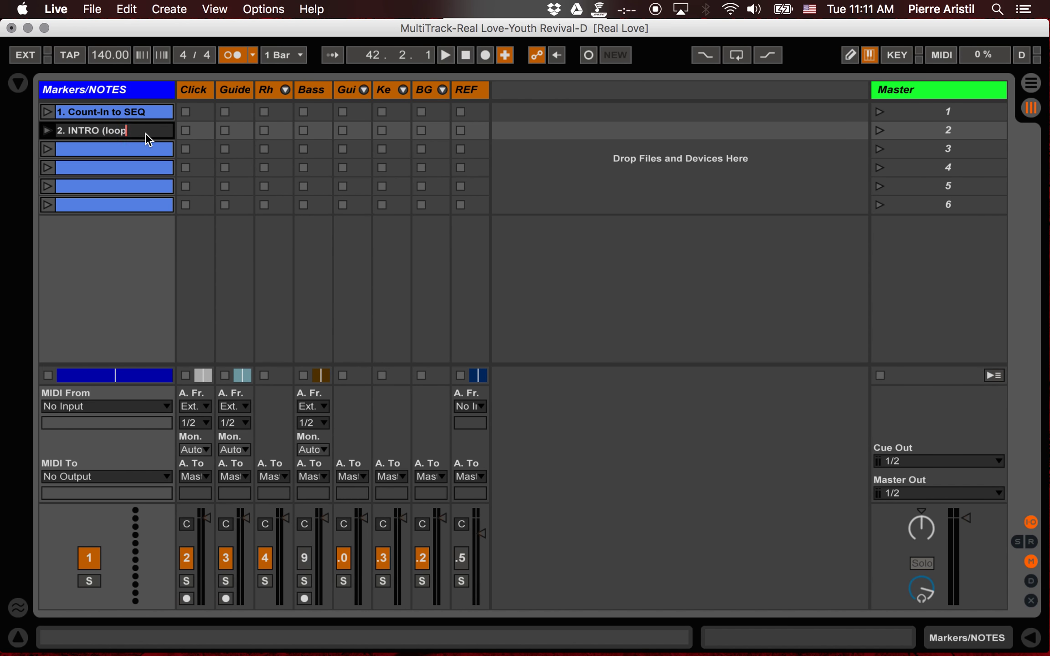
{"action": "key", "text": "Return"}
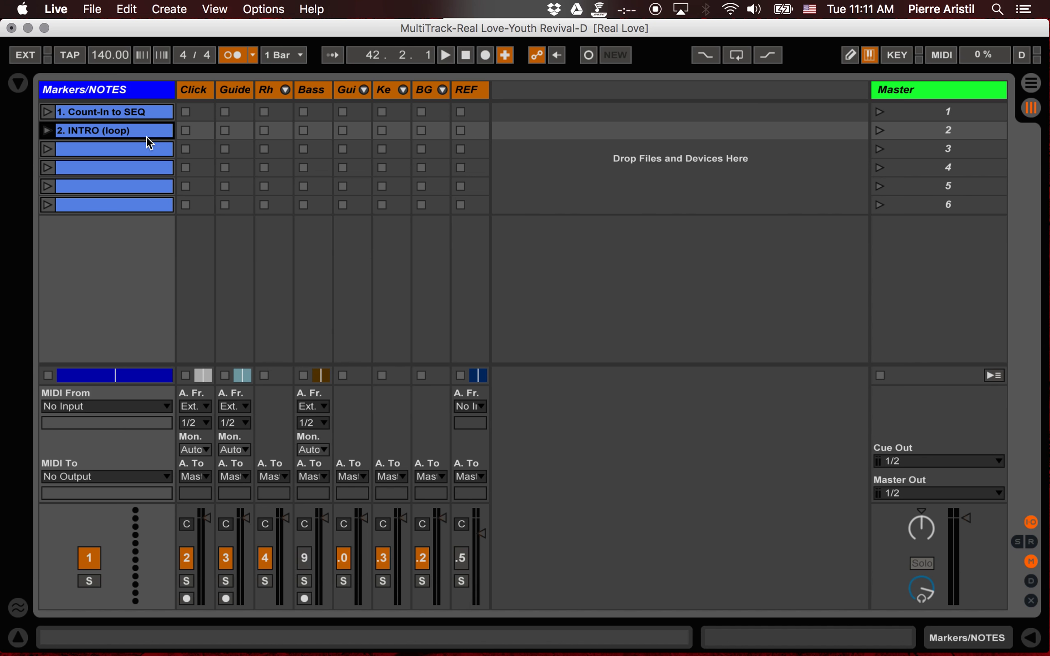
Step: Name the scene 3 clip in the Markers/NOTES track "2. VS 1 to SEQ"
{"action": "key", "text": "Tab"}
{"action": "key", "text": "Tab"}
{"action": "left_click", "coordinate": [140, 147]}
{"action": "key", "text": "super+r"}
{"action": "type", "text": "2."}
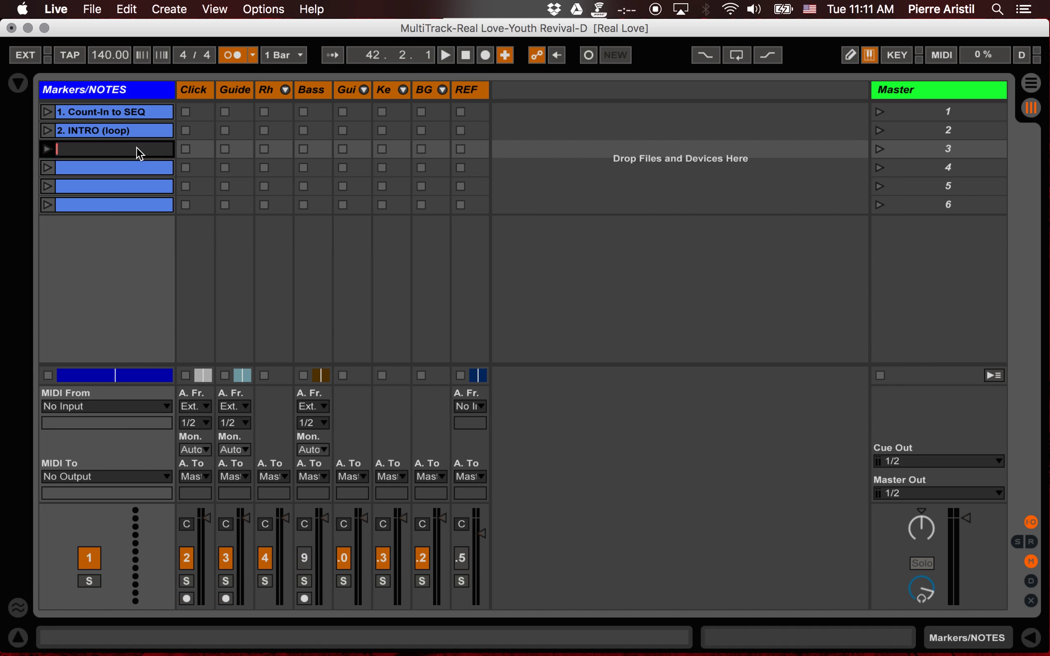
{"action": "type", "text": " VS 1 to SEQ"}
{"action": "key", "text": "Return"}
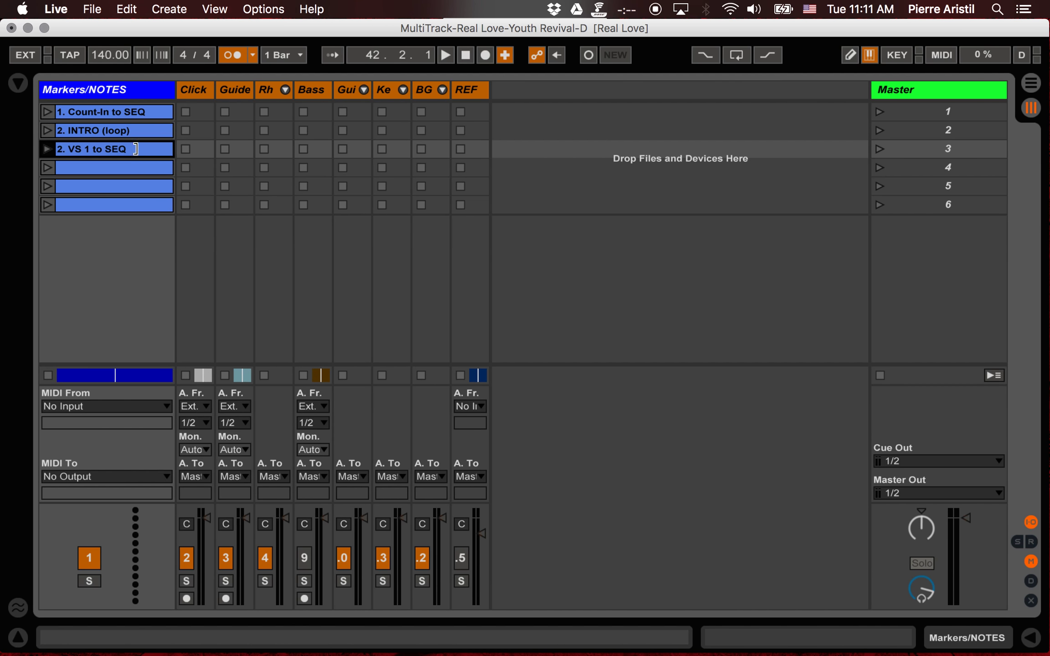
Step: Correct the number on the scene 3 clip in the Markers/NOTES track so it reads "3. VS 1 to SEQ"
{"action": "key", "text": "Tab"}
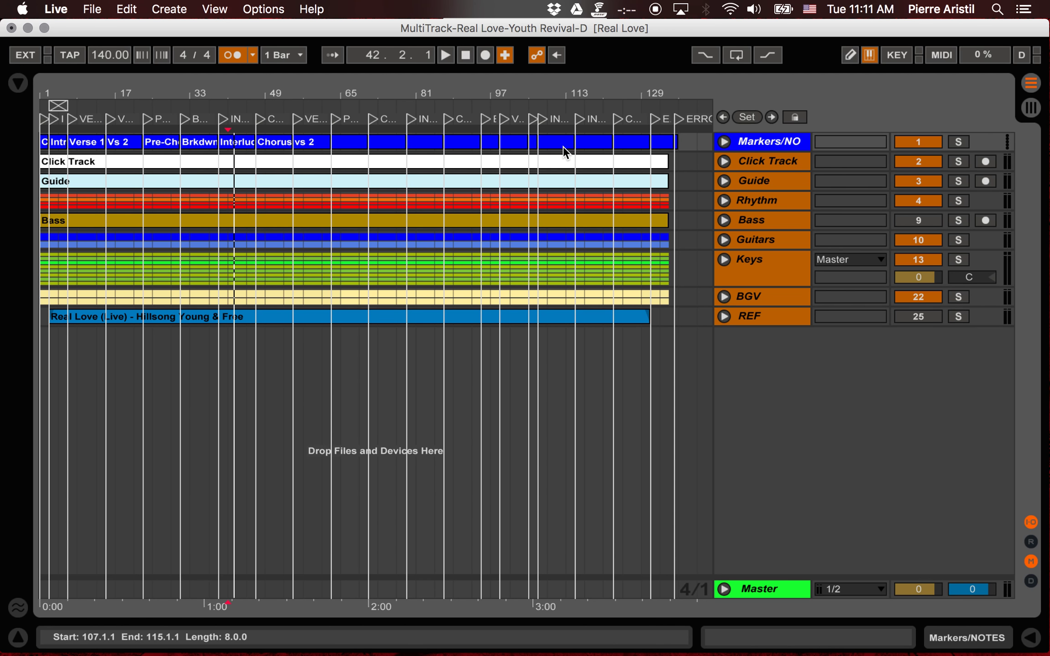
{"action": "key", "text": "Tab"}
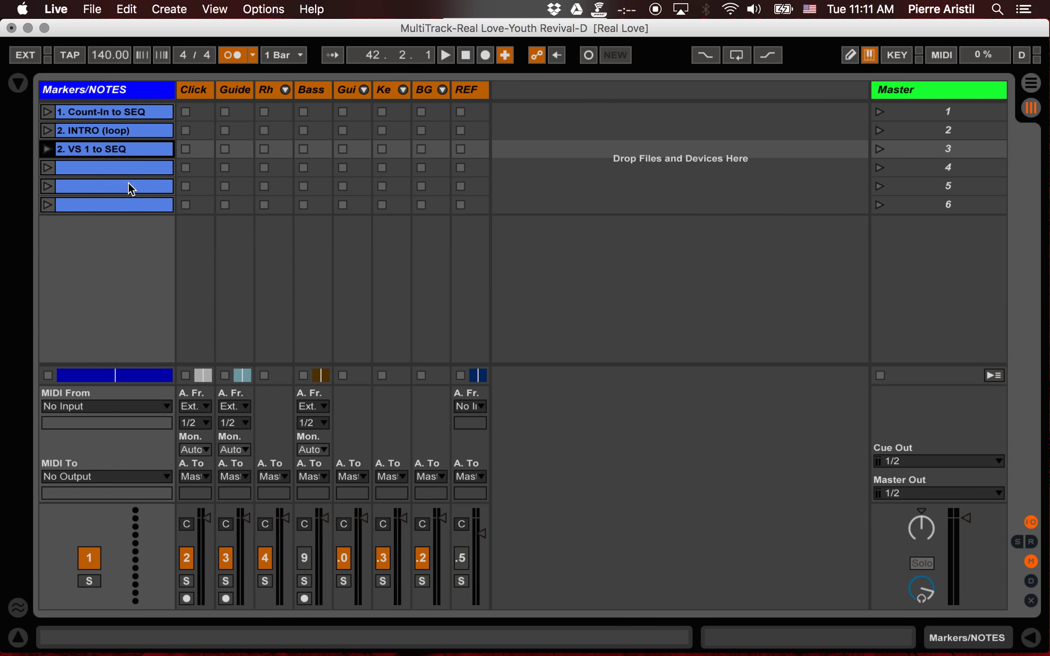
{"action": "left_click", "coordinate": [133, 167]}
{"action": "key", "text": "super+r"}
{"action": "type", "text": "3."}
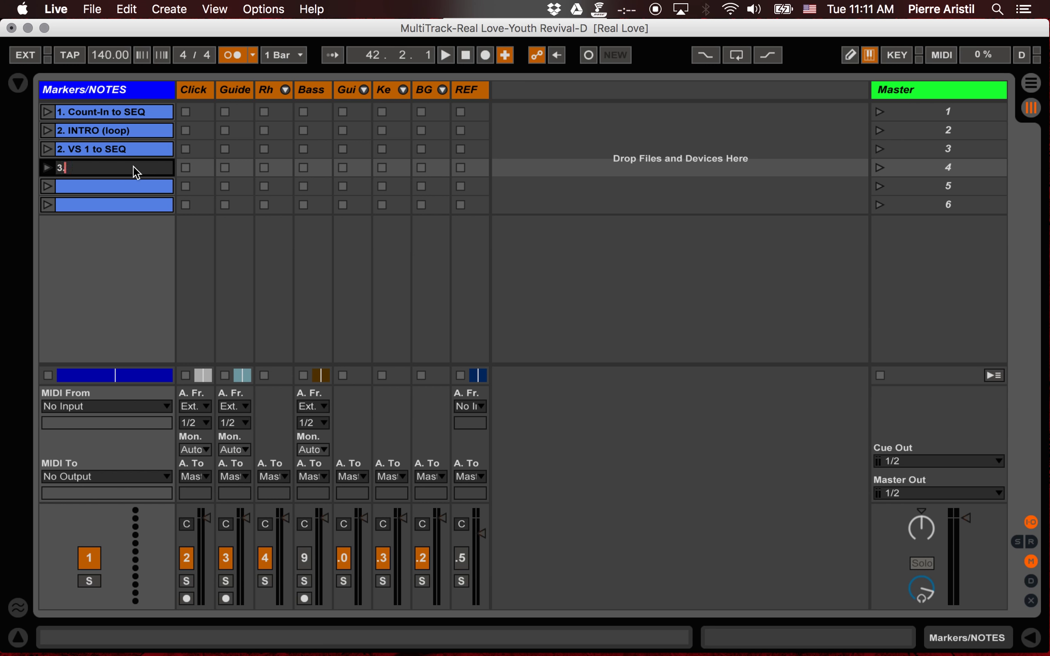
{"action": "key", "text": "BackSpace"}
{"action": "key", "text": "BackSpace"}
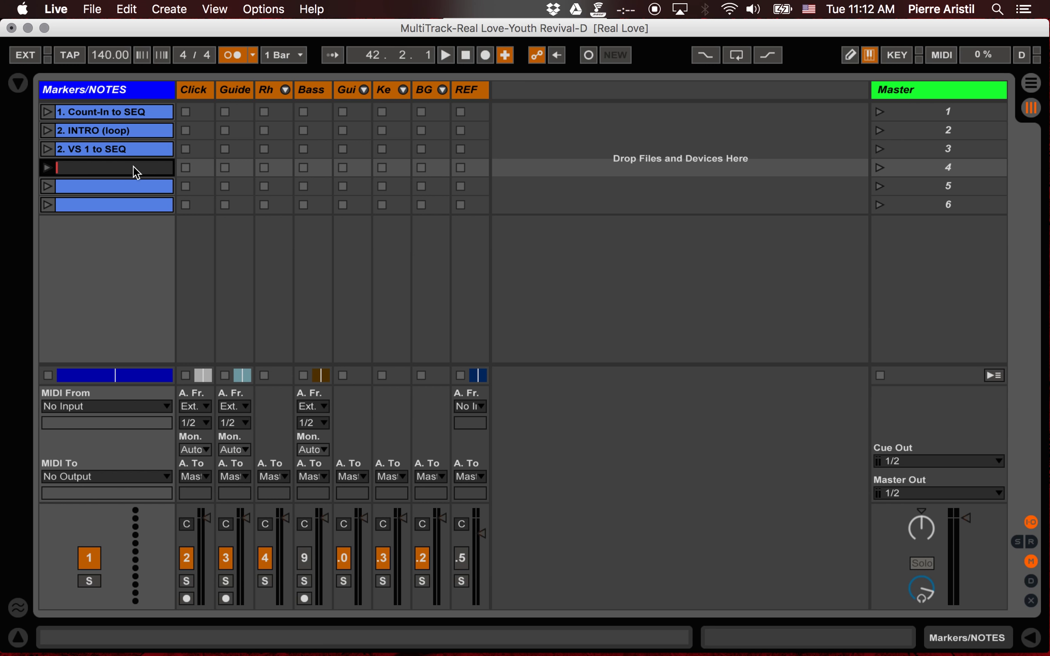
{"action": "key", "text": "shift+Tab"}
{"action": "key", "text": "Delete"}
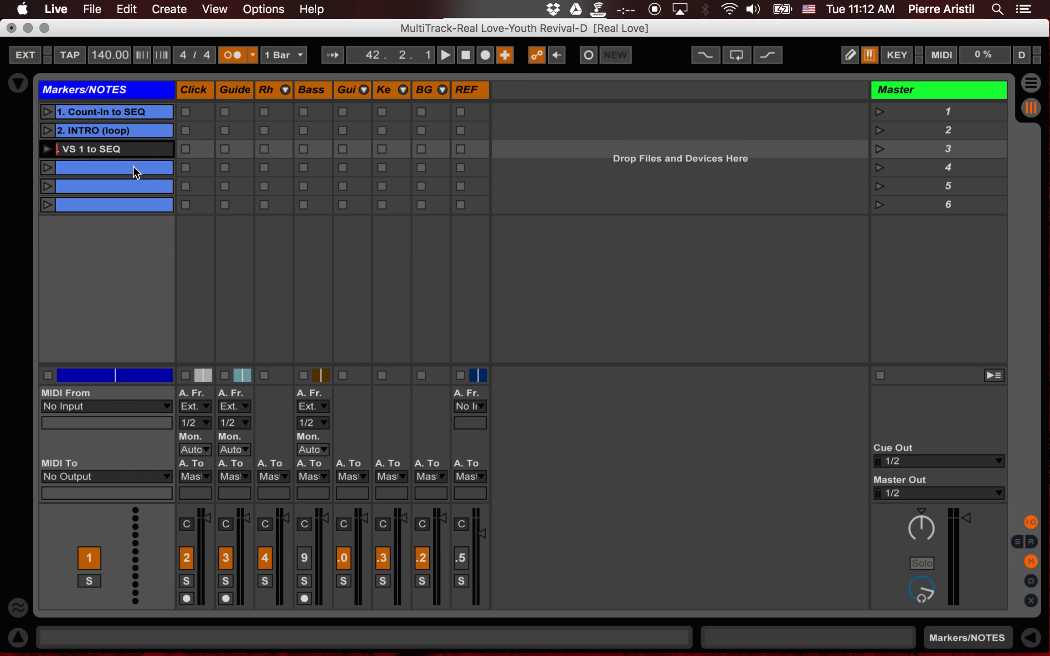
{"action": "type", "text": "3"}
Step: Name the scene 4 clip in the Markers/NOTES track "4. Last INSTR to SEQ"
{"action": "key", "text": "Tab"}
{"action": "type", "text": "4."}
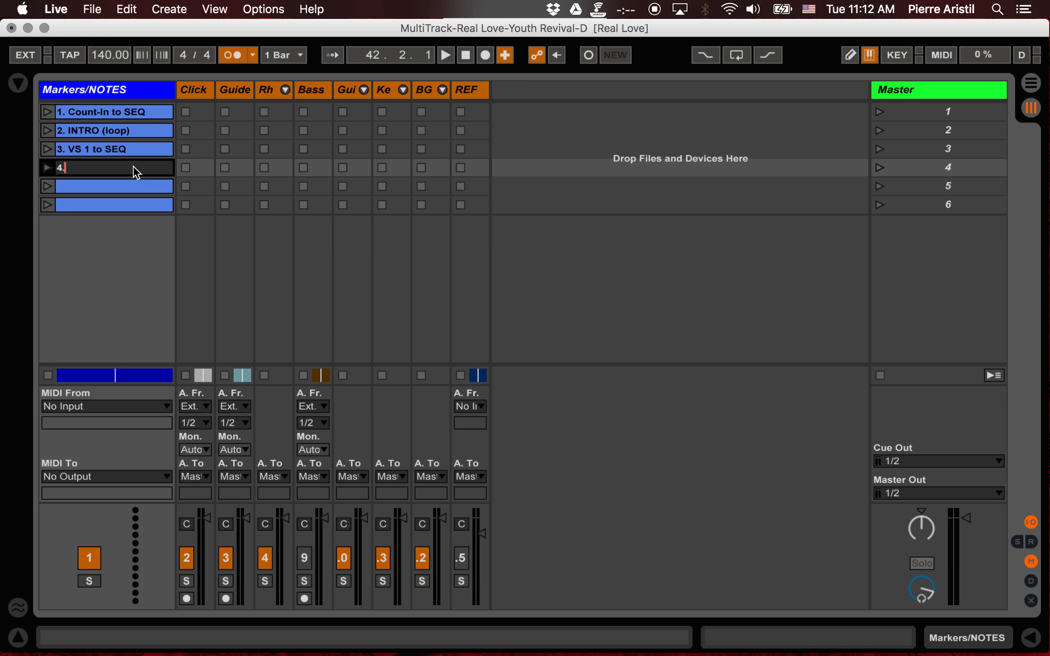
{"action": "type", "text": " Instru to"}
{"action": "key", "text": "BackSpace"}
{"action": "key", "text": "BackSpace"}
{"action": "key", "text": "BackSpace"}
{"action": "key", "text": "BackSpace"}
{"action": "key", "text": "BackSpace"}
{"action": "key", "text": "BackSpace"}
{"action": "key", "text": "BackSpace"}
{"action": "key", "text": "BackSpace"}
{"action": "key", "text": "BackSpace"}
{"action": "type", "text": "Last INSTR"}
{"action": "key", "text": "Return"}
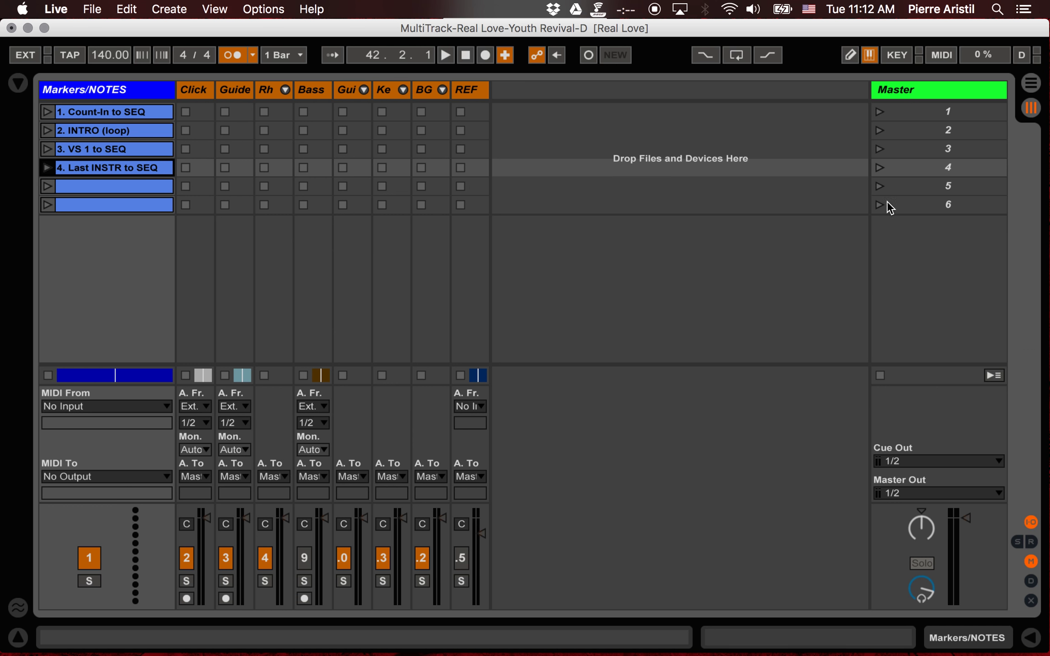
Step: Delete the unused scenes 6 and 5
{"action": "left_click", "coordinate": [925, 203]}
{"action": "key", "text": "Delete"}
{"action": "key", "text": "Delete"}
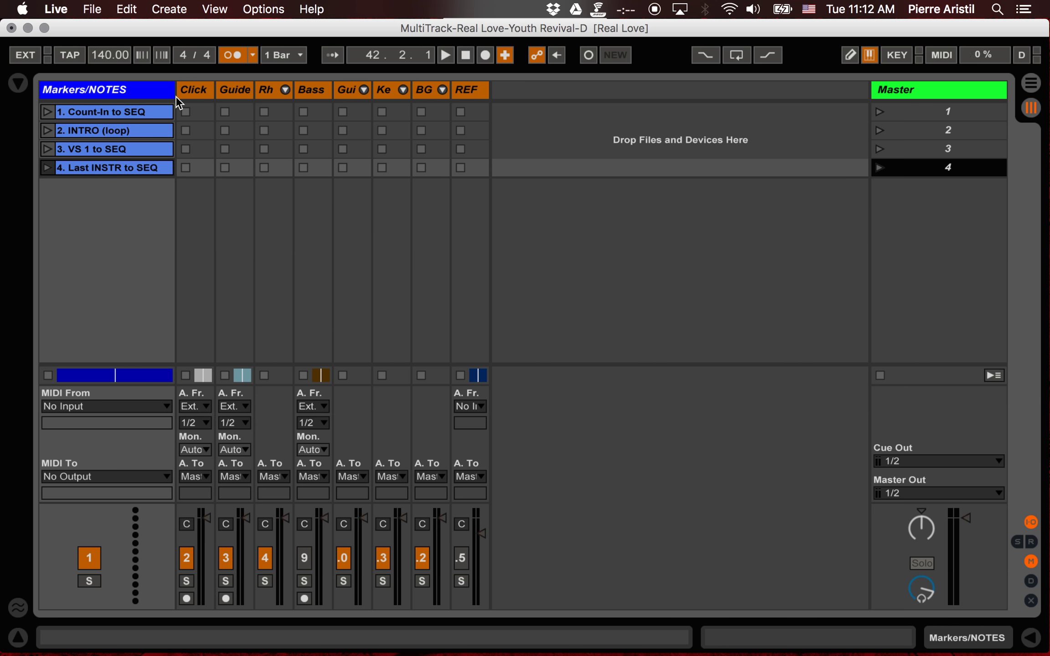
Step: Unfold the BGV, Keys, Guitars and Rhythm groups in the arrangement and review their tracks
{"action": "key", "text": "Tab"}
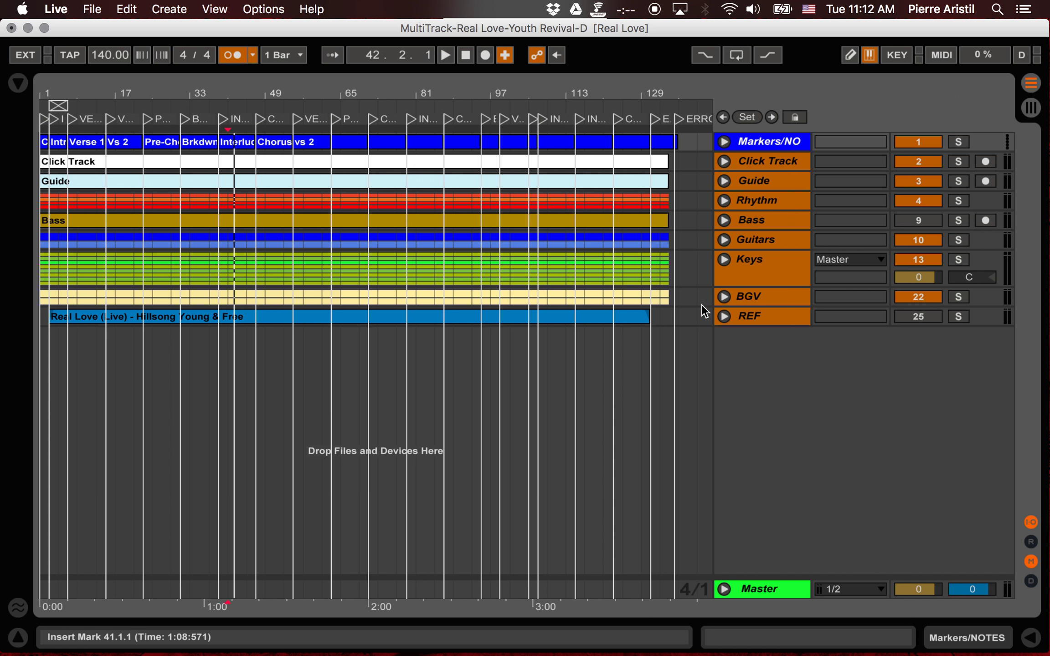
{"action": "left_click", "coordinate": [724, 296]}
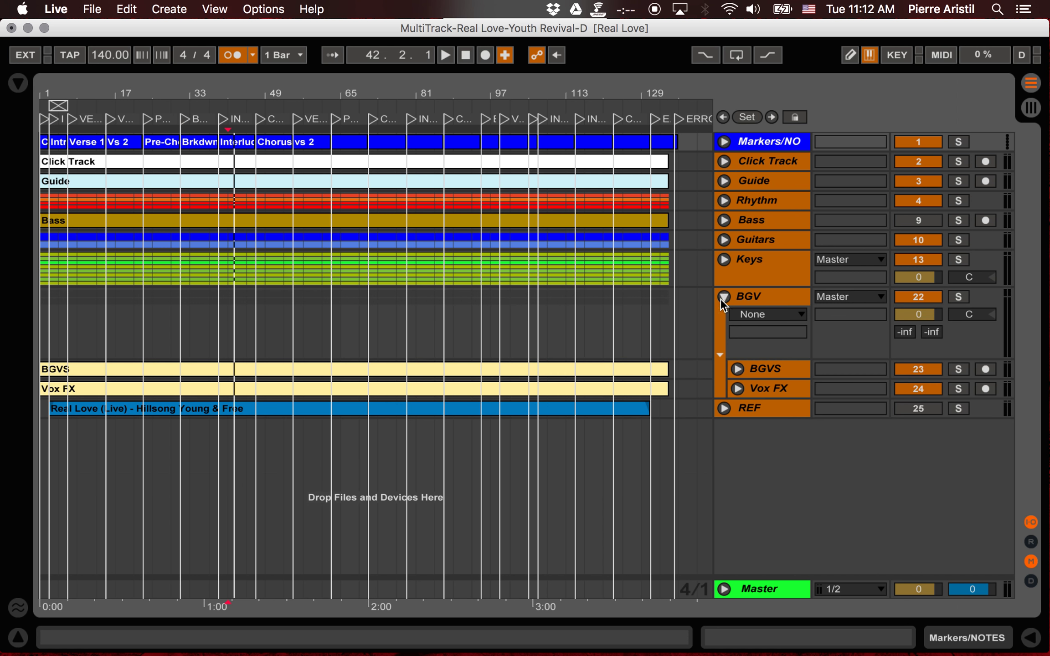
{"action": "left_click", "coordinate": [724, 259]}
{"action": "left_click", "coordinate": [724, 240]}
{"action": "left_click", "coordinate": [724, 201]}
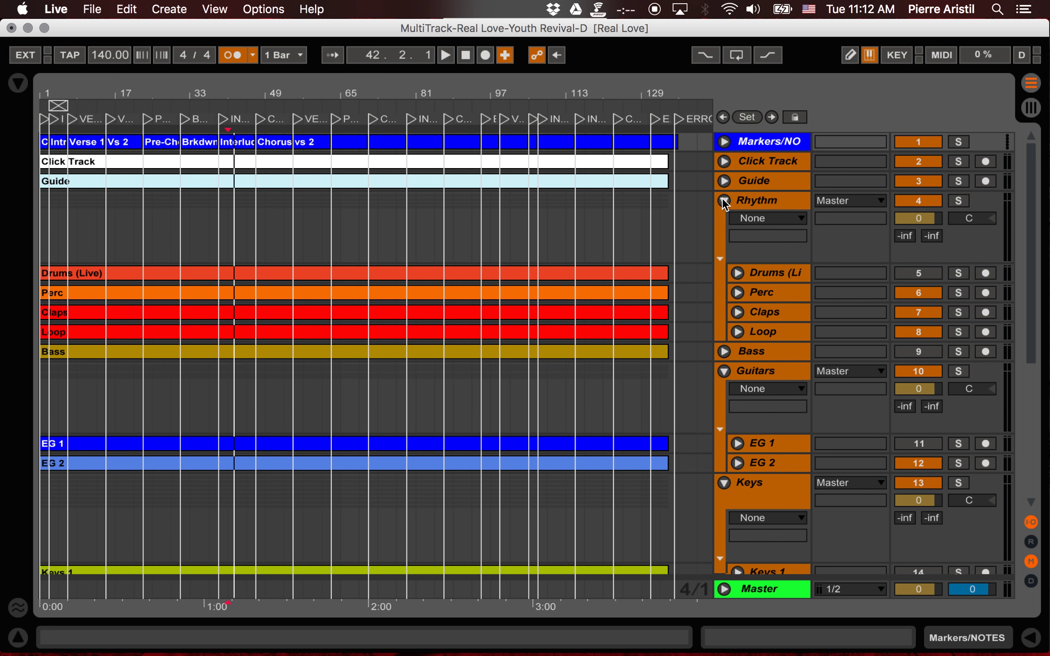
{"action": "scroll", "coordinate": [562, 293], "scroll_direction": "down", "scroll_amount": 5}
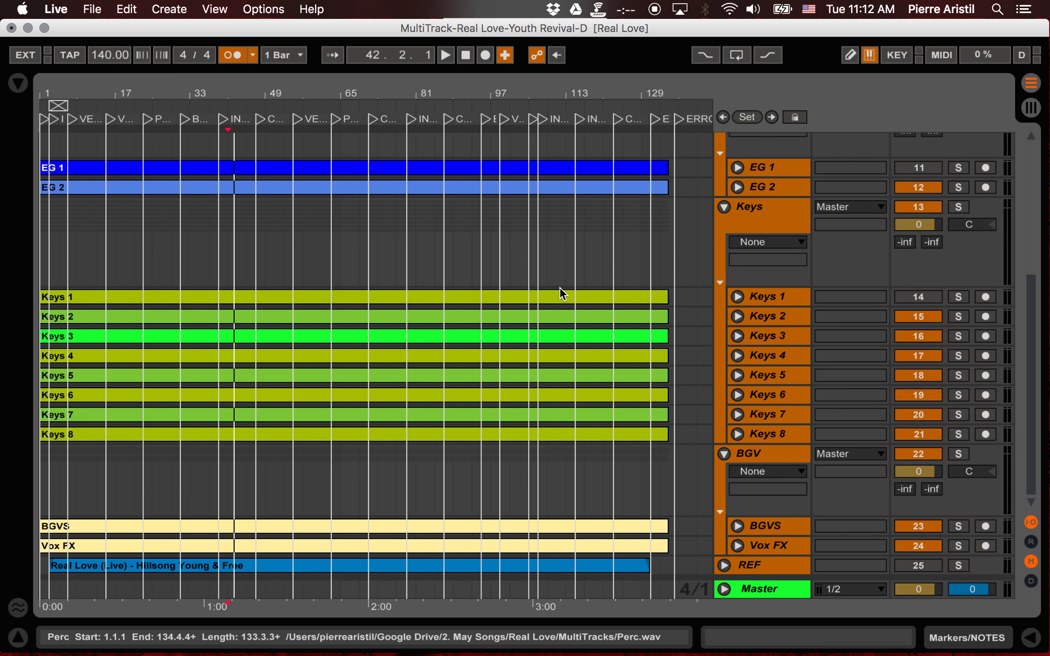
{"action": "scroll", "coordinate": [562, 294], "scroll_direction": "up", "scroll_amount": 5}
{"action": "scroll", "coordinate": [562, 294], "scroll_direction": "down", "scroll_amount": 5}
{"action": "scroll", "coordinate": [560, 293], "scroll_direction": "up", "scroll_amount": 5}
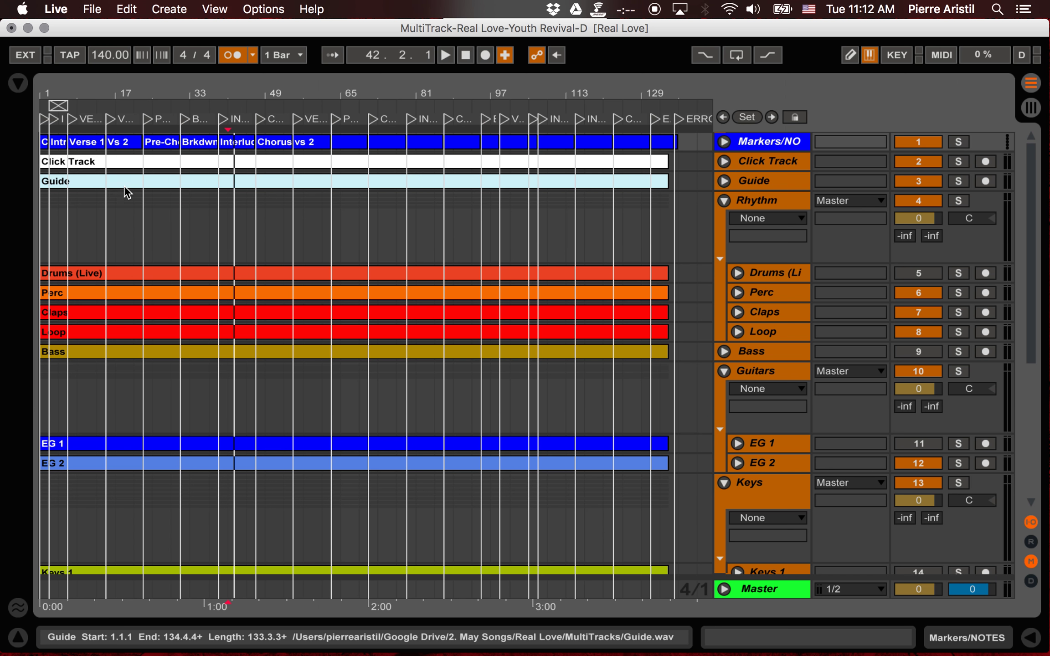
Step: Copy all arrangement clips from Click Track through Vox FX into scene 1 of Session view and check across the tracks
{"action": "key", "text": "Tab"}
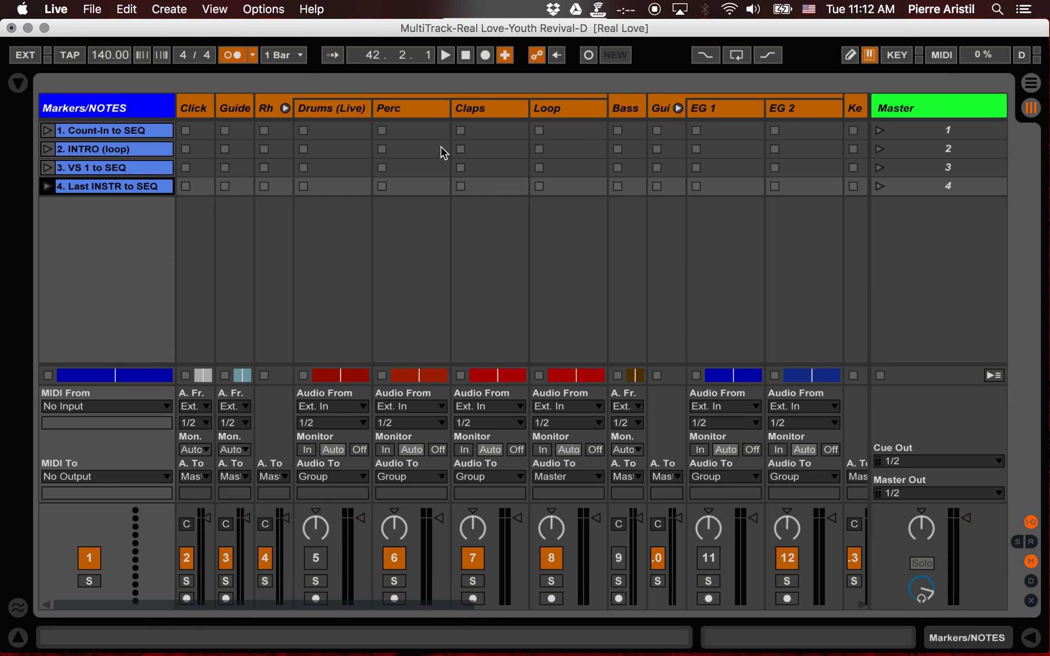
{"action": "key", "text": "Tab"}
{"action": "left_click", "coordinate": [131, 163]}
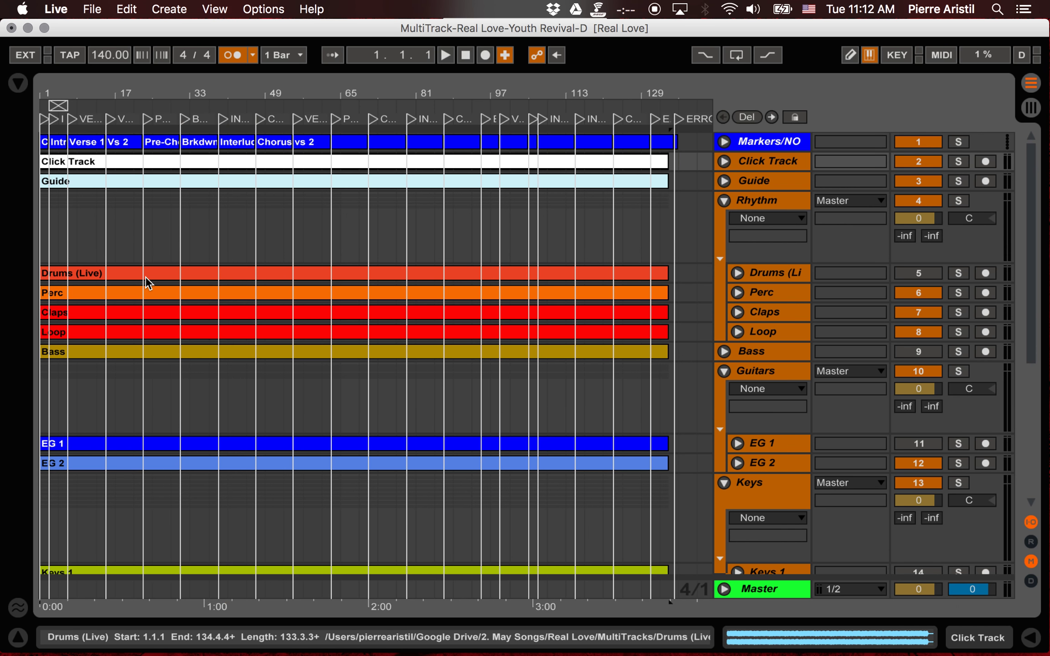
{"action": "scroll", "coordinate": [147, 281], "scroll_direction": "down", "scroll_amount": 10}
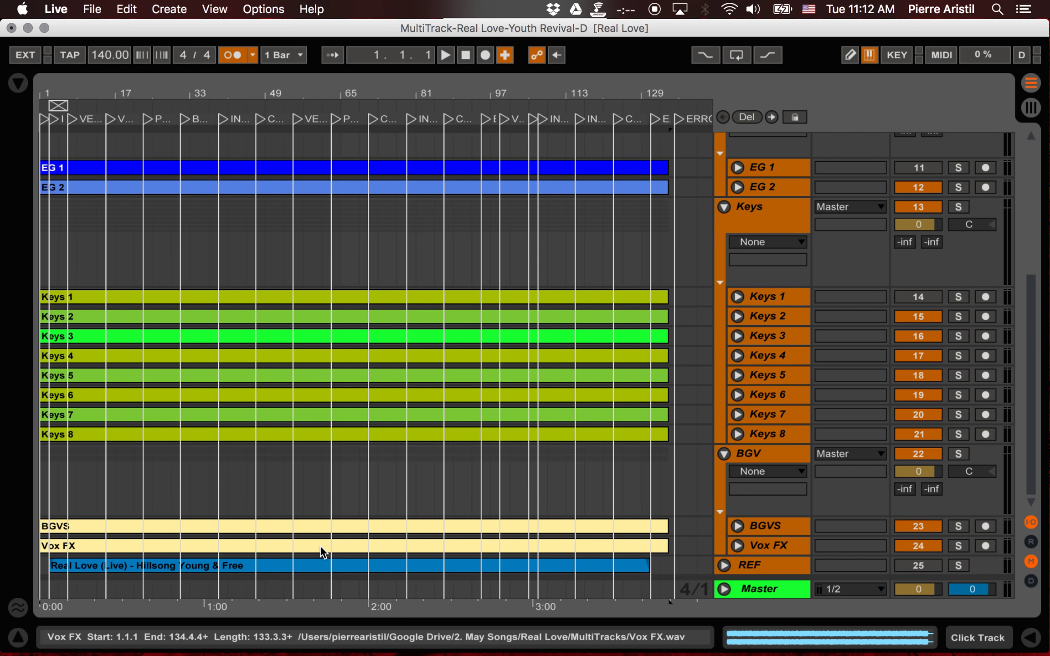
{"action": "scroll", "coordinate": [234, 410], "scroll_direction": "up", "scroll_amount": 10}
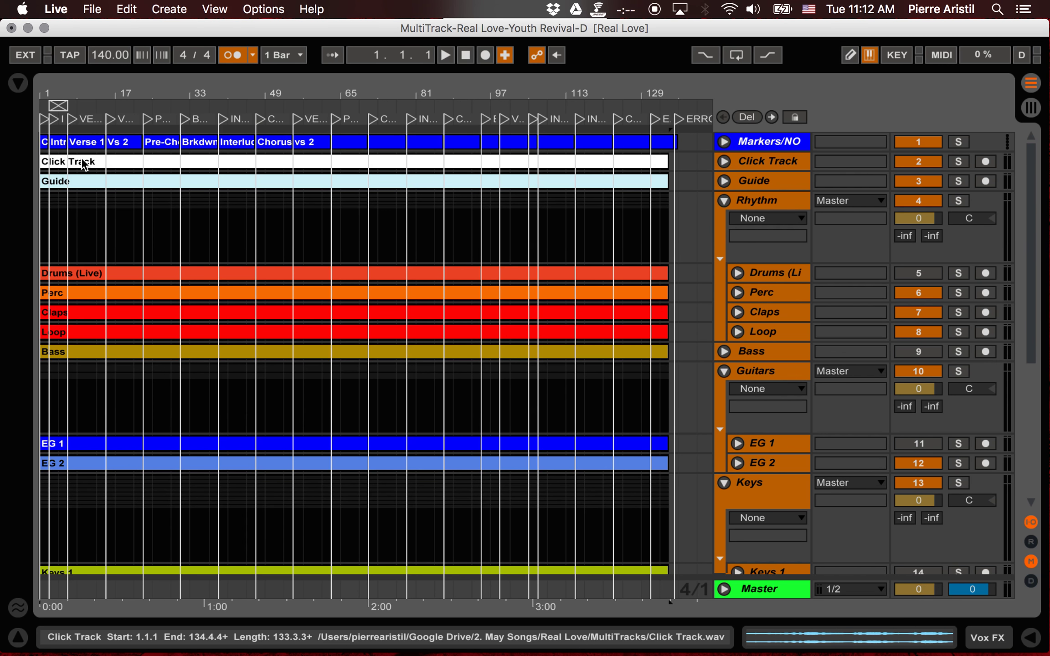
{"action": "left_click_drag", "start_coordinate": [83, 165], "coordinate": [207, 137]}
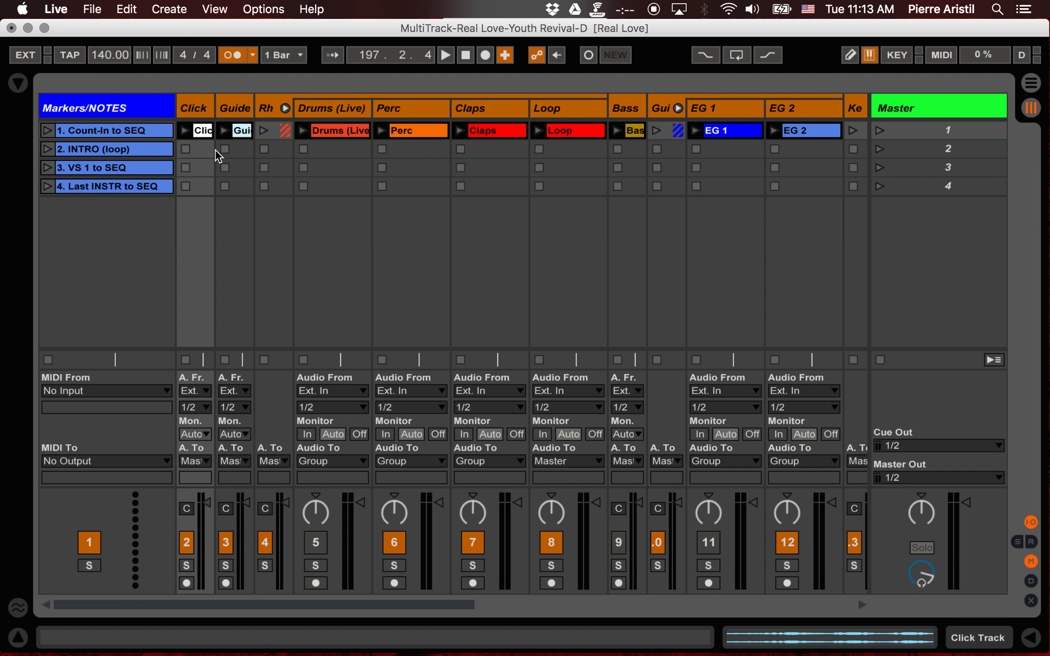
{"action": "scroll", "coordinate": [214, 155], "scroll_direction": "right", "scroll_amount": 10}
{"action": "scroll", "coordinate": [217, 156], "scroll_direction": "left", "scroll_amount": 10}
Step: Trim the start of the Click Track through Vox FX arrangement clips to Verse 1 at bar 7 and copy them into scene 3
{"action": "key", "text": "Tab"}
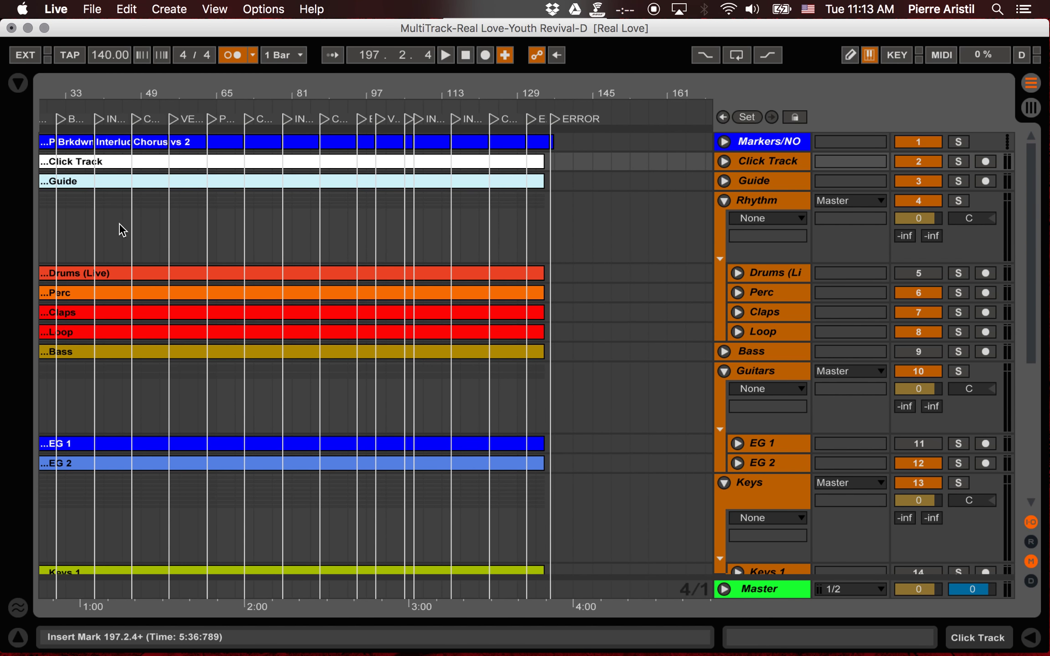
{"action": "scroll", "coordinate": [119, 222], "scroll_direction": "left", "scroll_amount": 5}
{"action": "key", "text": "Tab"}
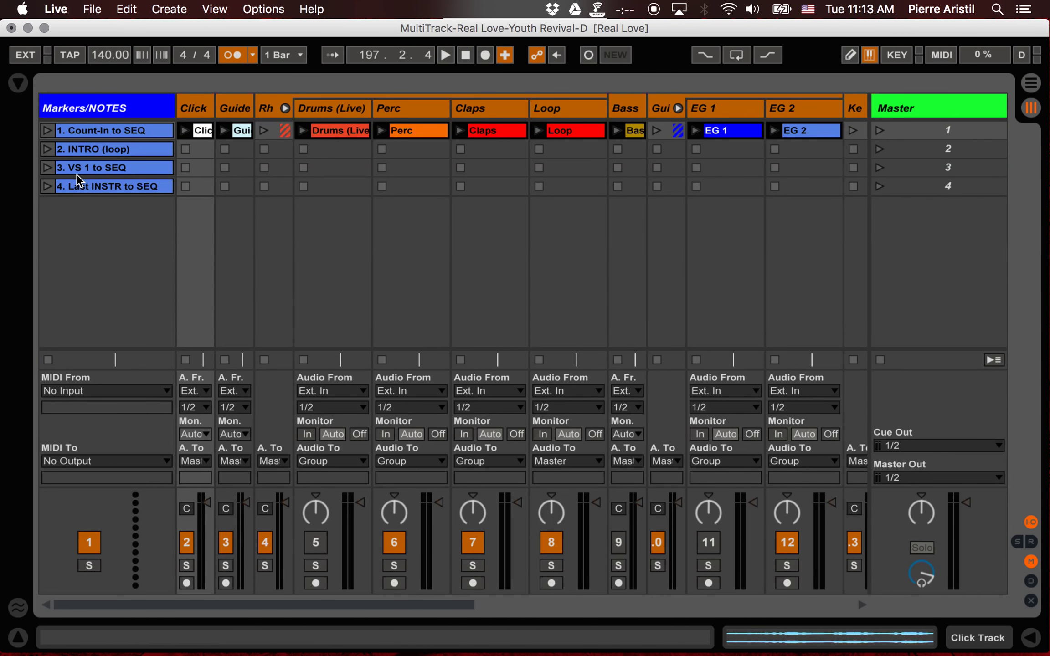
{"action": "key", "text": "Tab"}
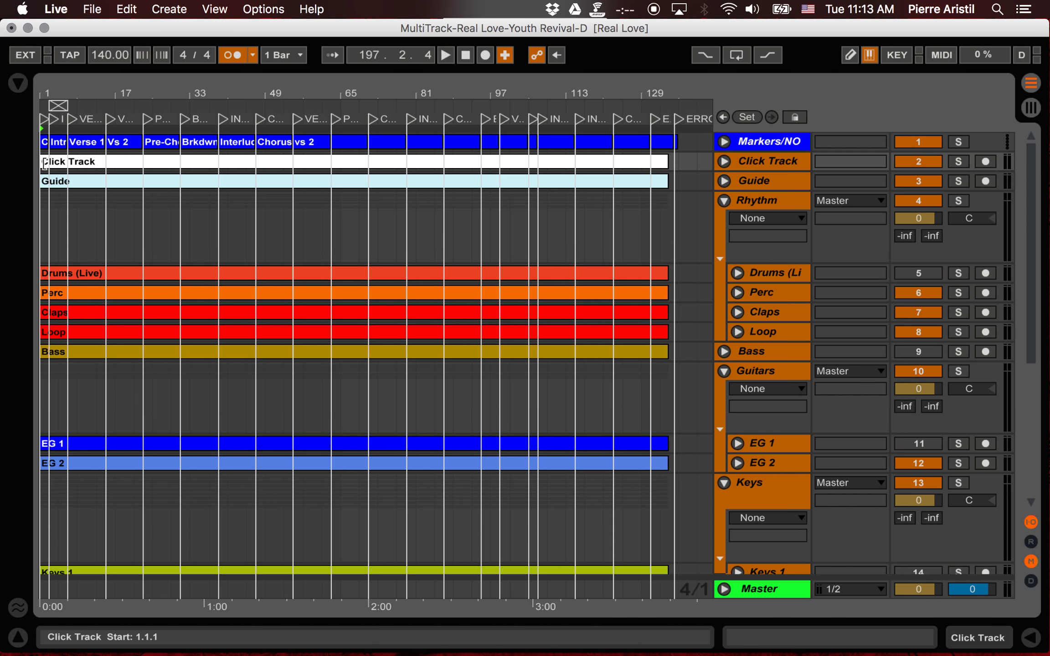
{"action": "scroll", "coordinate": [43, 167], "scroll_direction": "left", "scroll_amount": 15}
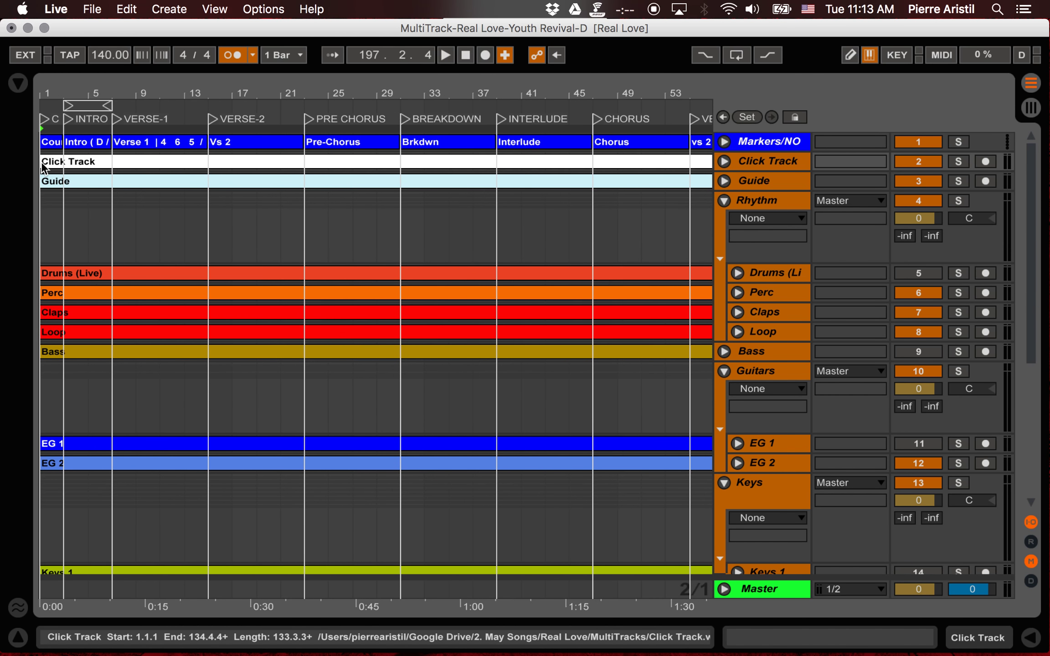
{"action": "left_click", "coordinate": [95, 165]}
{"action": "scroll", "coordinate": [94, 165], "scroll_direction": "down", "scroll_amount": 10}
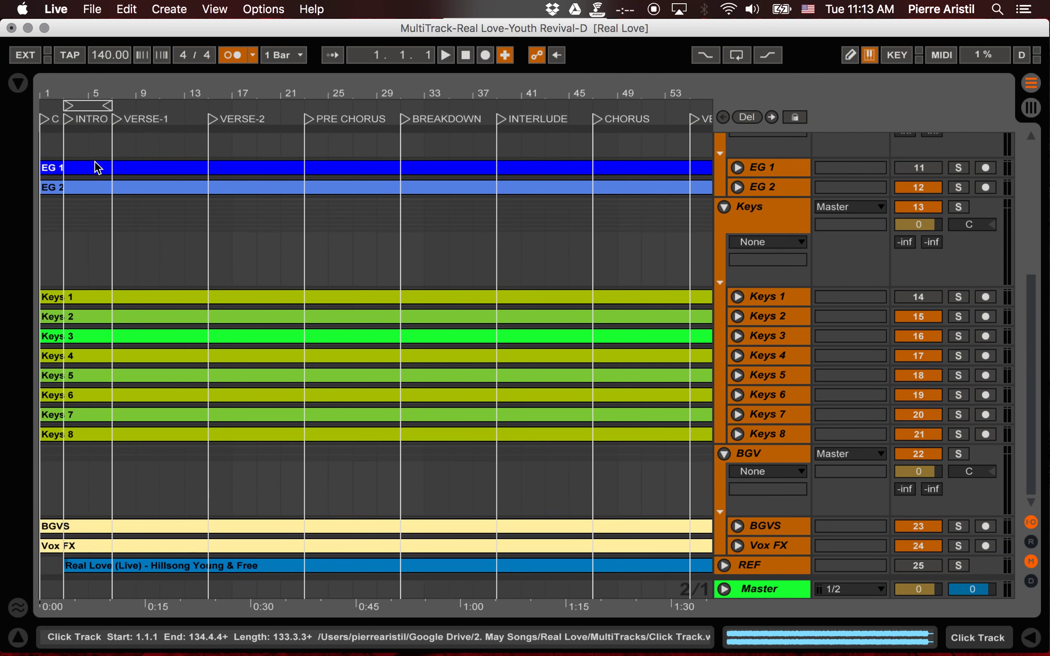
{"action": "scroll", "coordinate": [191, 553], "scroll_direction": "up", "scroll_amount": 10}
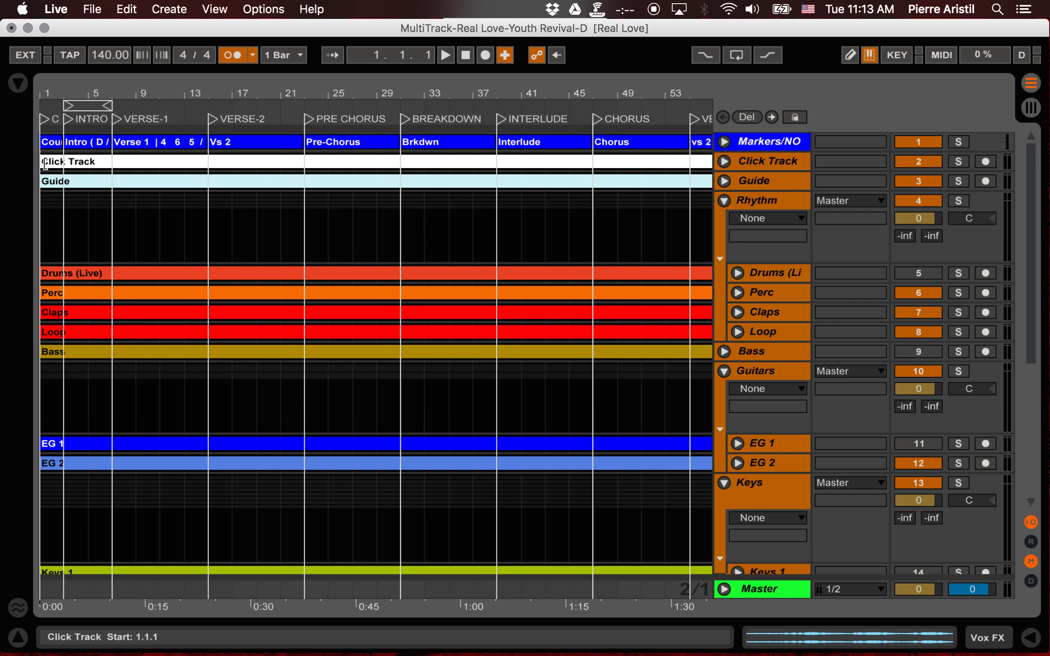
{"action": "left_click_drag", "start_coordinate": [45, 163], "coordinate": [112, 163]}
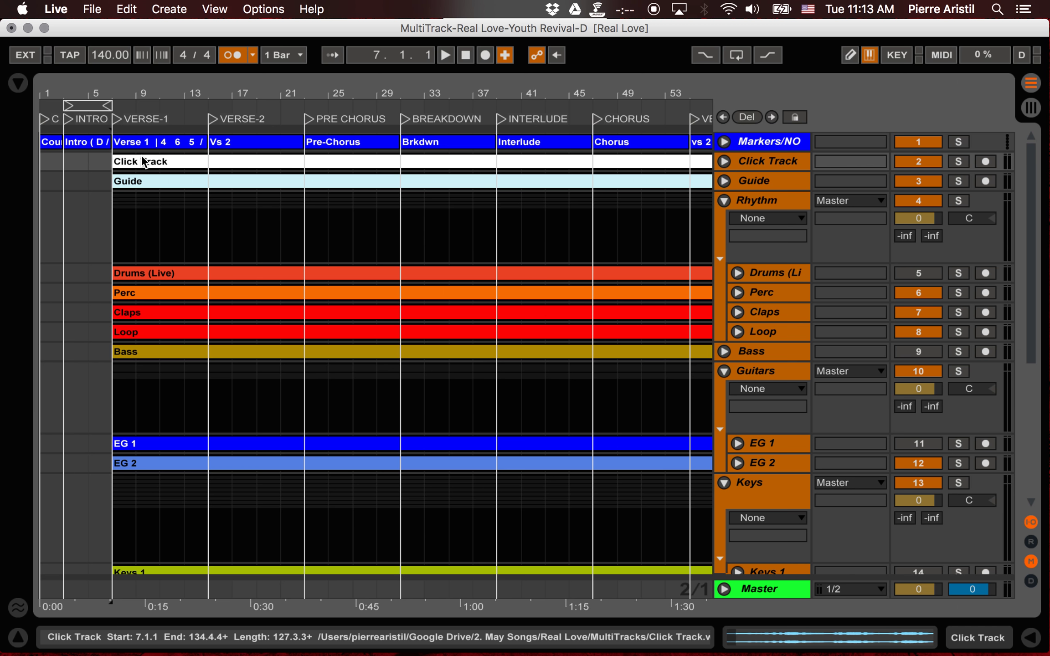
{"action": "left_click_drag", "start_coordinate": [144, 162], "coordinate": [203, 171]}
{"action": "key", "text": "Tab"}
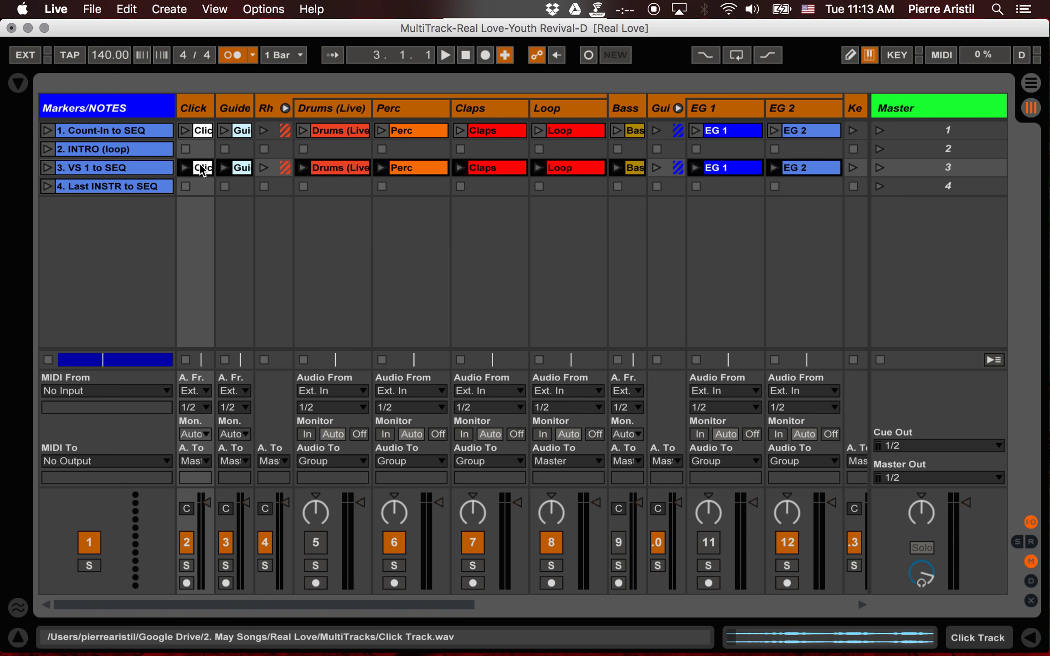
Step: Trim the start of the selected arrangement clips to the instrumental at bar 107 and copy them into scene 4
{"action": "key", "text": "Tab"}
{"action": "key", "text": "minus"}
{"action": "key", "text": "minus"}
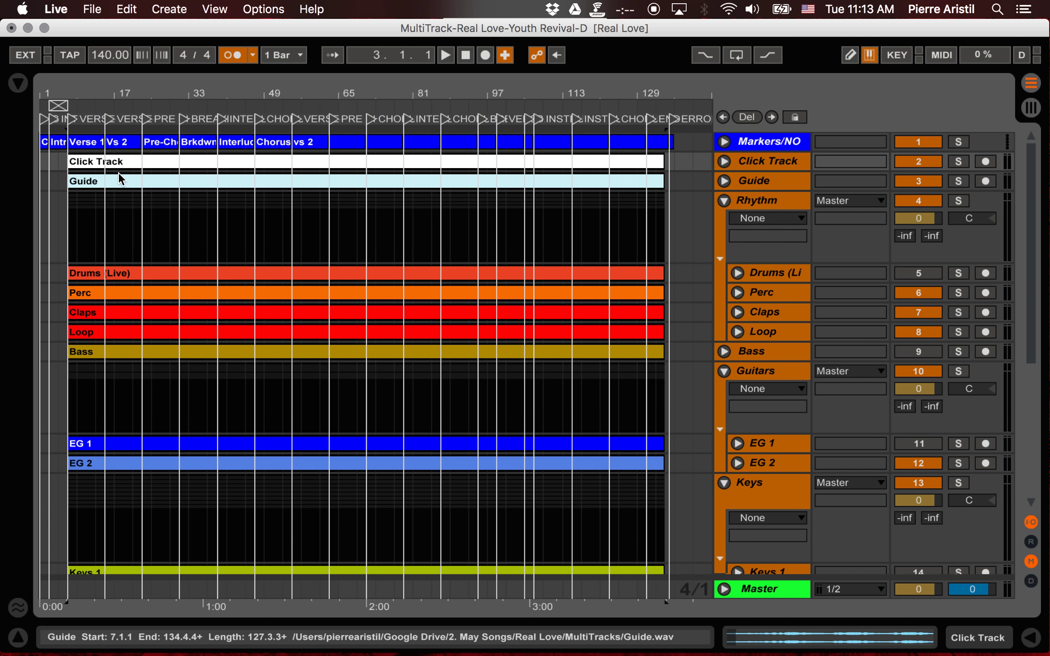
{"action": "left_click_drag", "start_coordinate": [68, 161], "coordinate": [534, 163]}
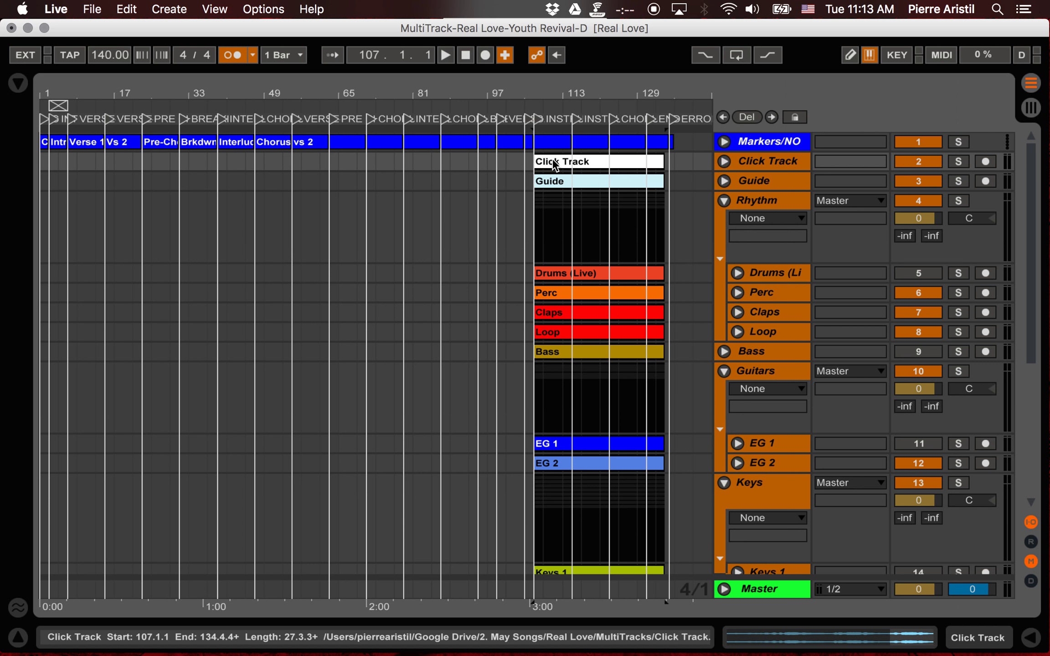
{"action": "left_click_drag", "start_coordinate": [554, 163], "coordinate": [207, 193]}
{"action": "key", "text": "Tab"}
Step: Extend the start of the trimmed arrangement clips back to bar 1 and deselect them
{"action": "key", "text": "Tab"}
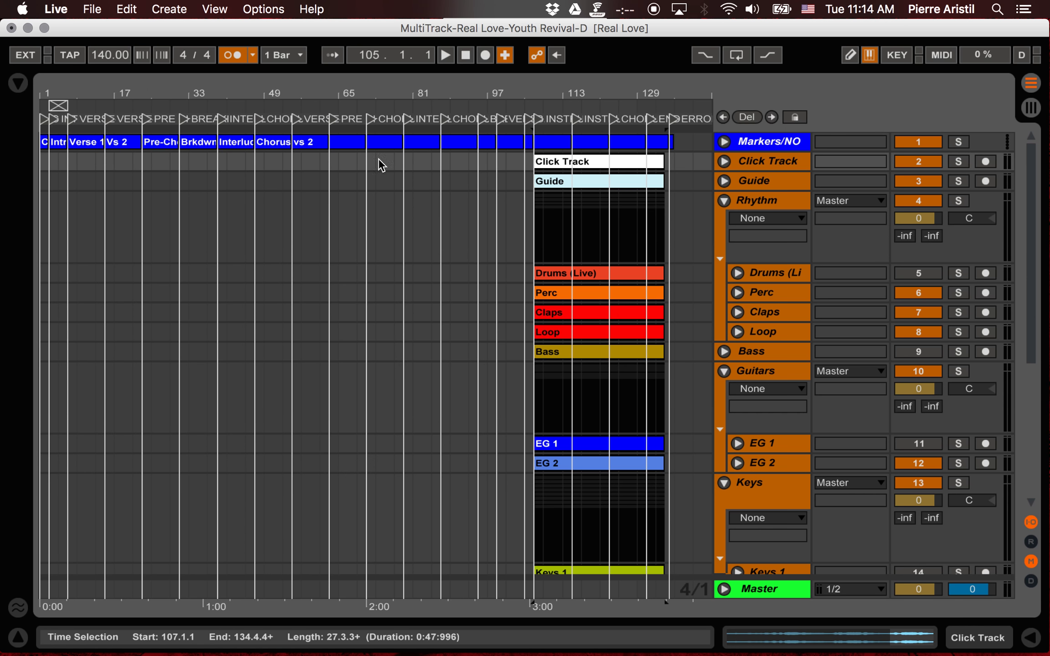
{"action": "left_click_drag", "start_coordinate": [533, 164], "coordinate": [4, 229]}
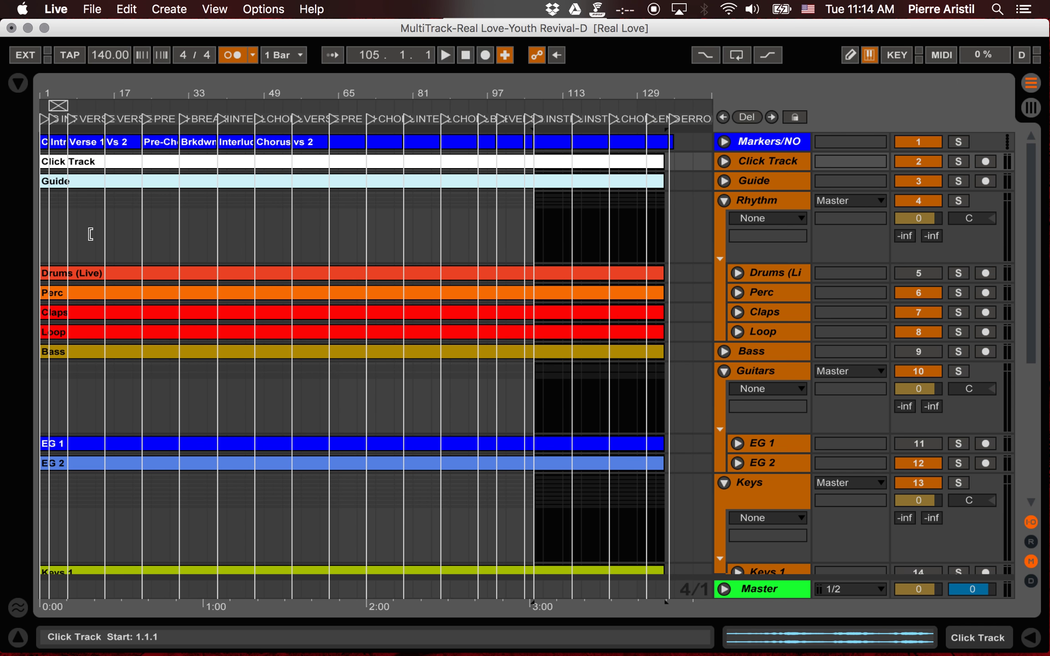
{"action": "left_click", "coordinate": [90, 234]}
Step: Play the arrangement from the Intro at bar 3 and unmute the Keys 1 track
{"action": "key", "text": "plus"}
{"action": "key", "text": "plus"}
{"action": "key", "text": "plus"}
{"action": "key", "text": "plus"}
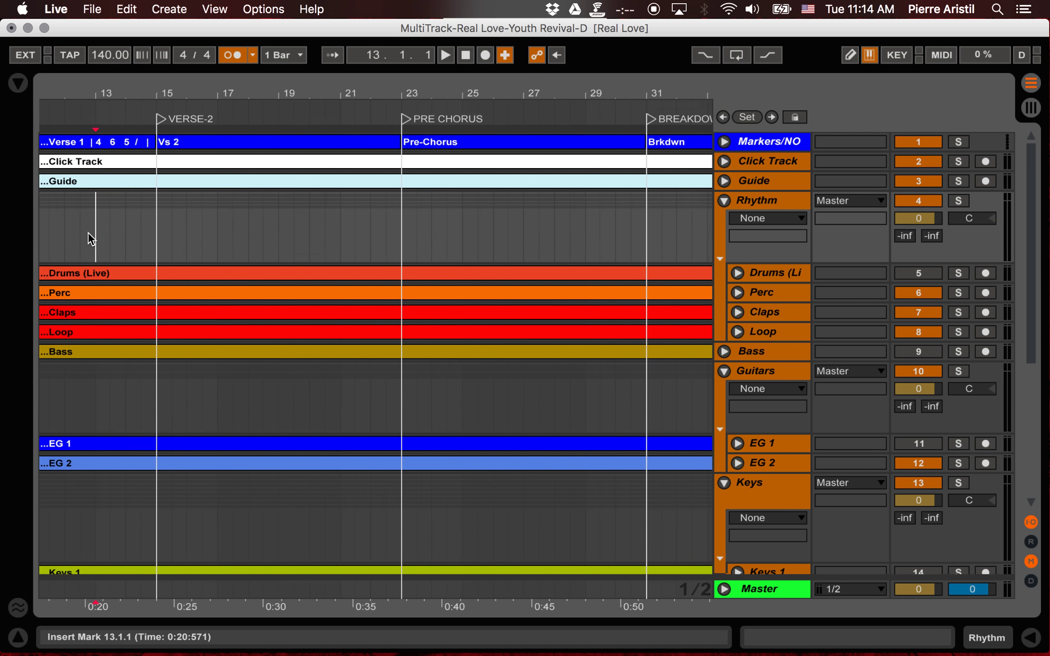
{"action": "scroll", "coordinate": [88, 233], "scroll_direction": "left", "scroll_amount": 10}
{"action": "left_click", "coordinate": [103, 237]}
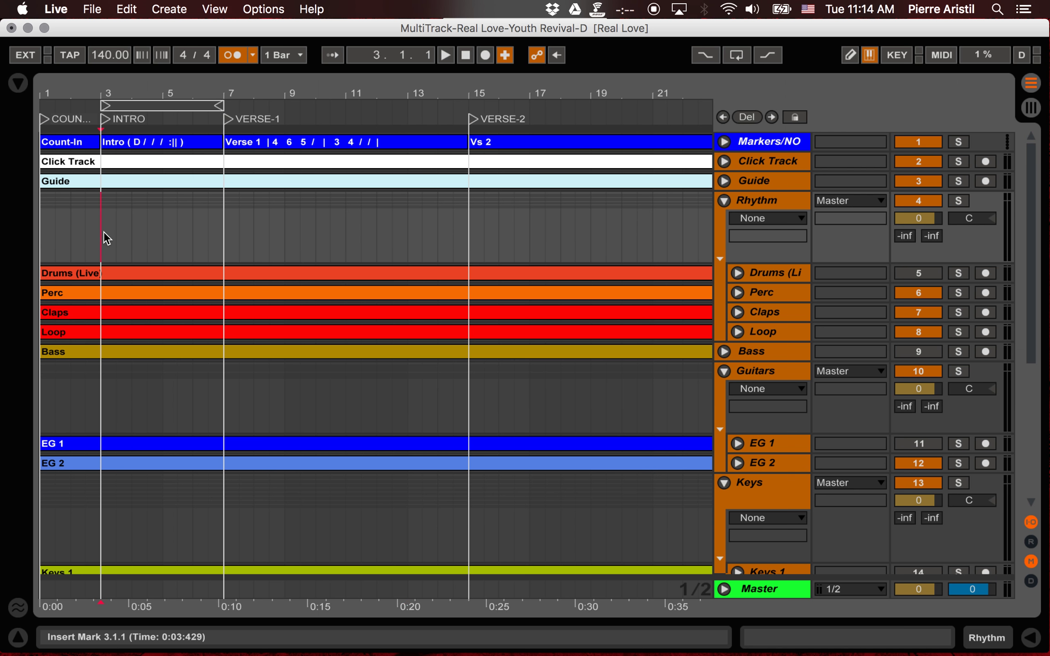
{"action": "key", "text": "space"}
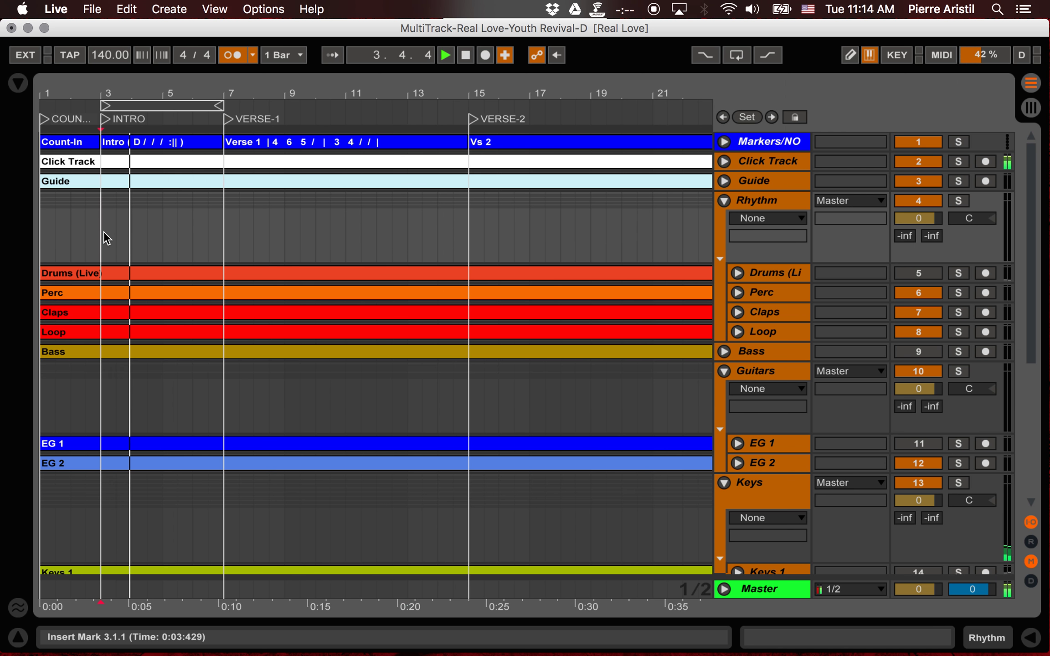
{"action": "scroll", "coordinate": [107, 238], "scroll_direction": "down", "scroll_amount": 6}
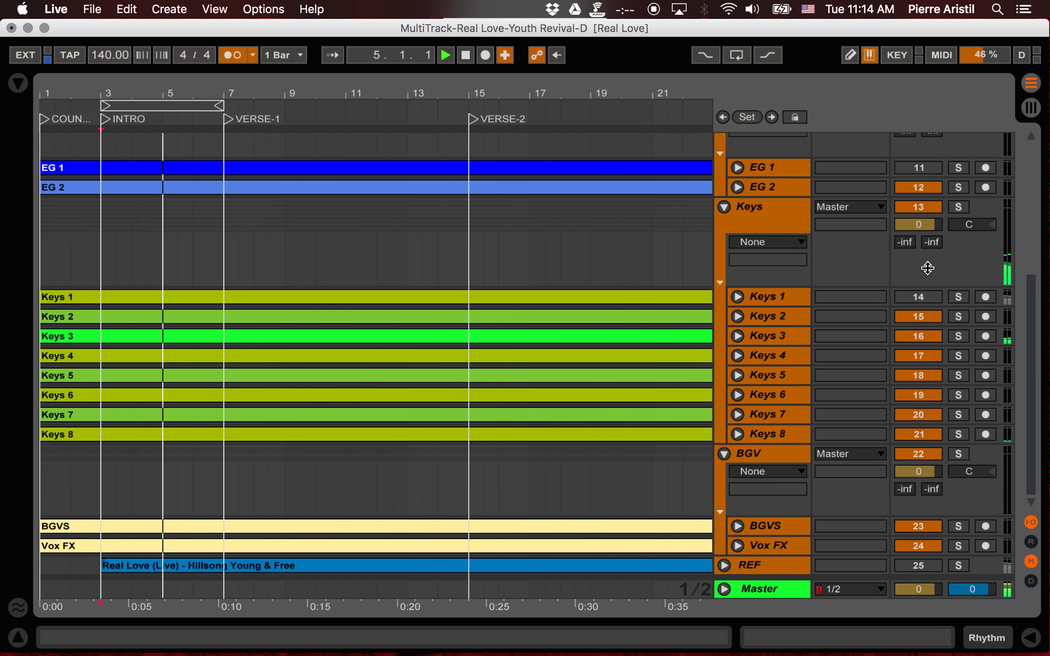
{"action": "left_click", "coordinate": [922, 301]}
{"action": "scroll", "coordinate": [551, 345], "scroll_direction": "up", "scroll_amount": 6}
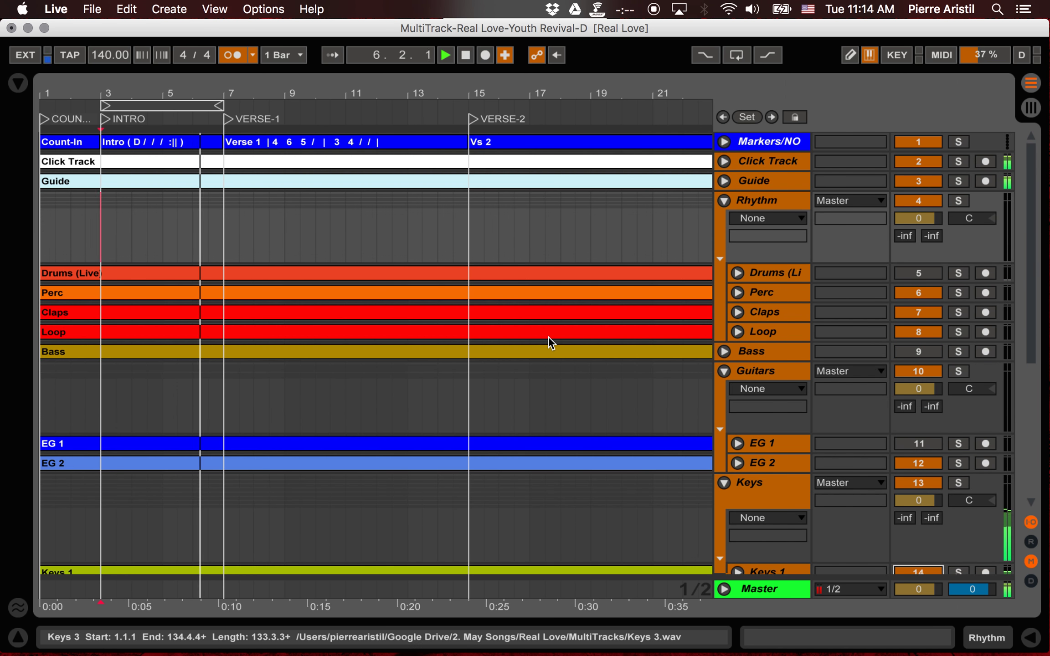
Step: Mute the Click Track and play the arrangement again from the Intro at bar 3
{"action": "key", "text": "space"}
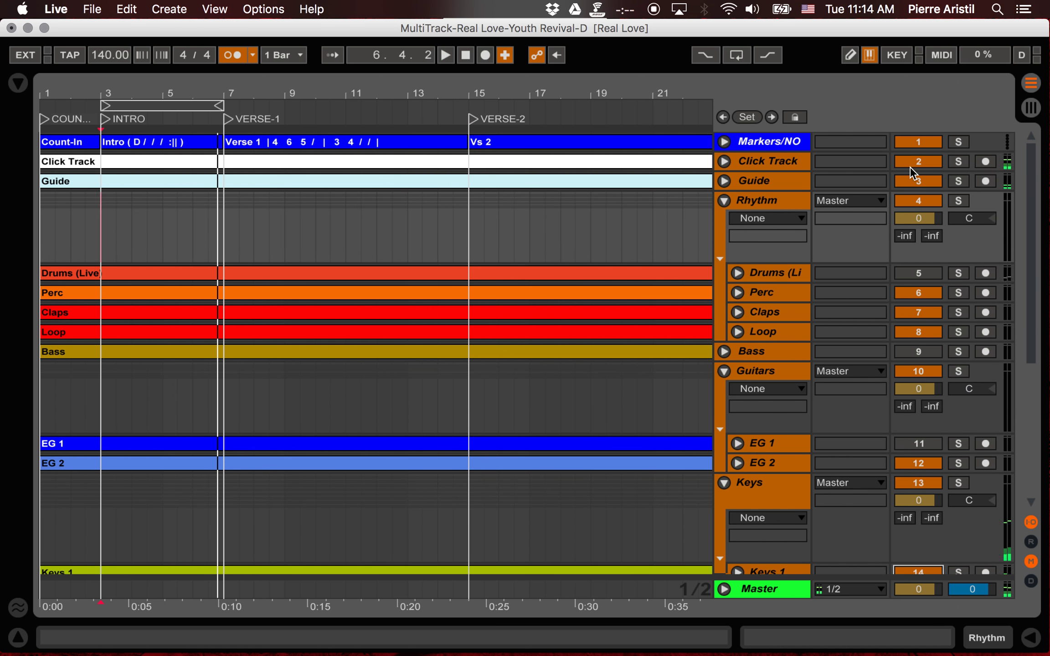
{"action": "left_click", "coordinate": [920, 162]}
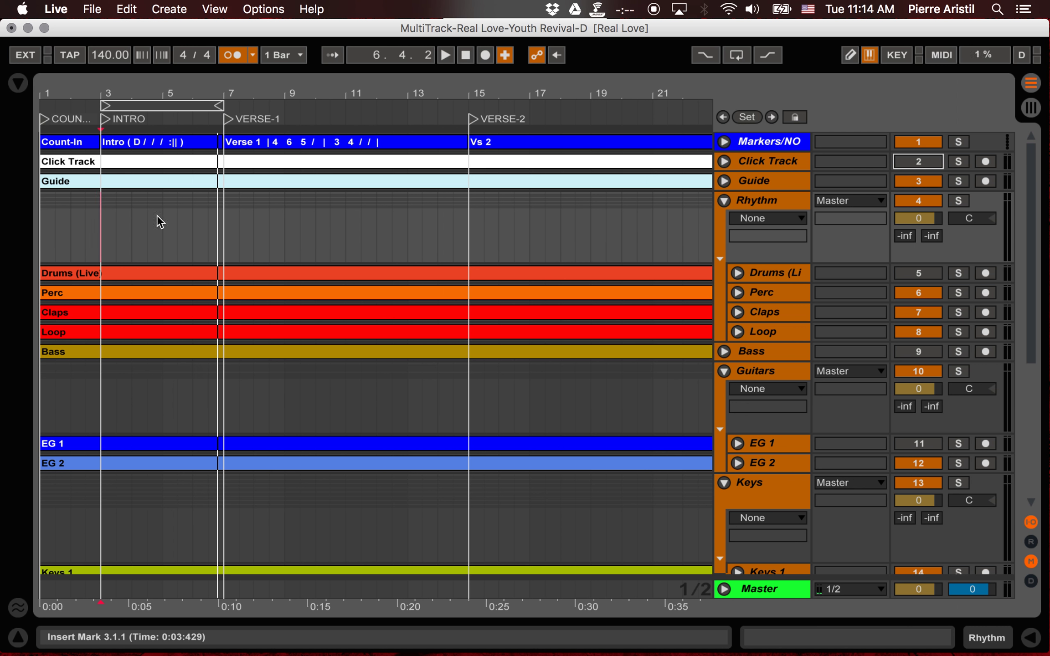
{"action": "left_click", "coordinate": [106, 232]}
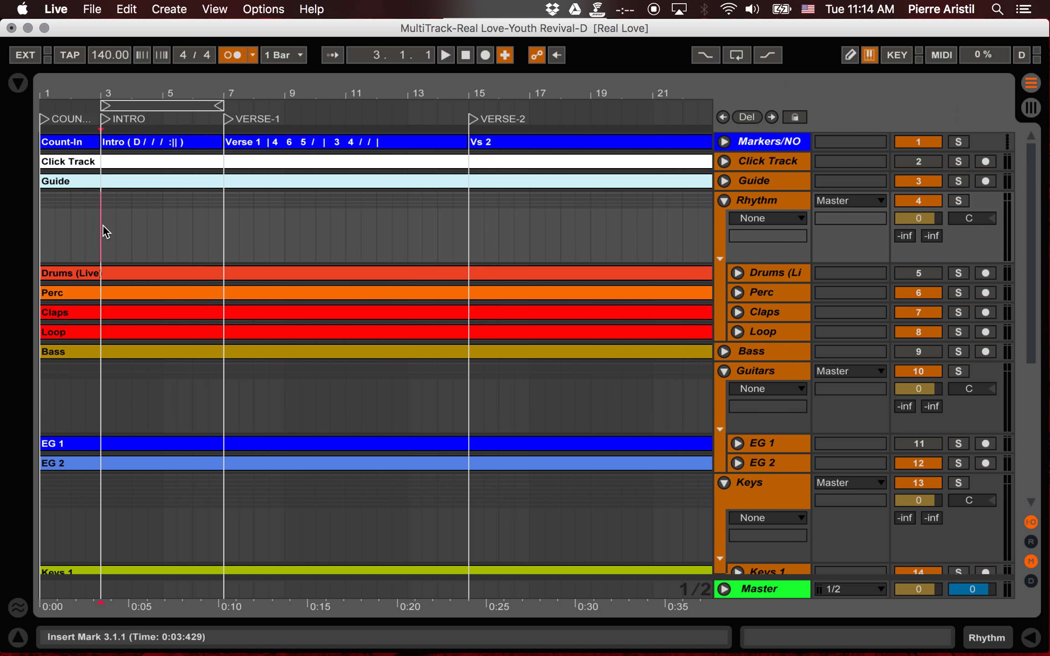
{"action": "key", "text": "space"}
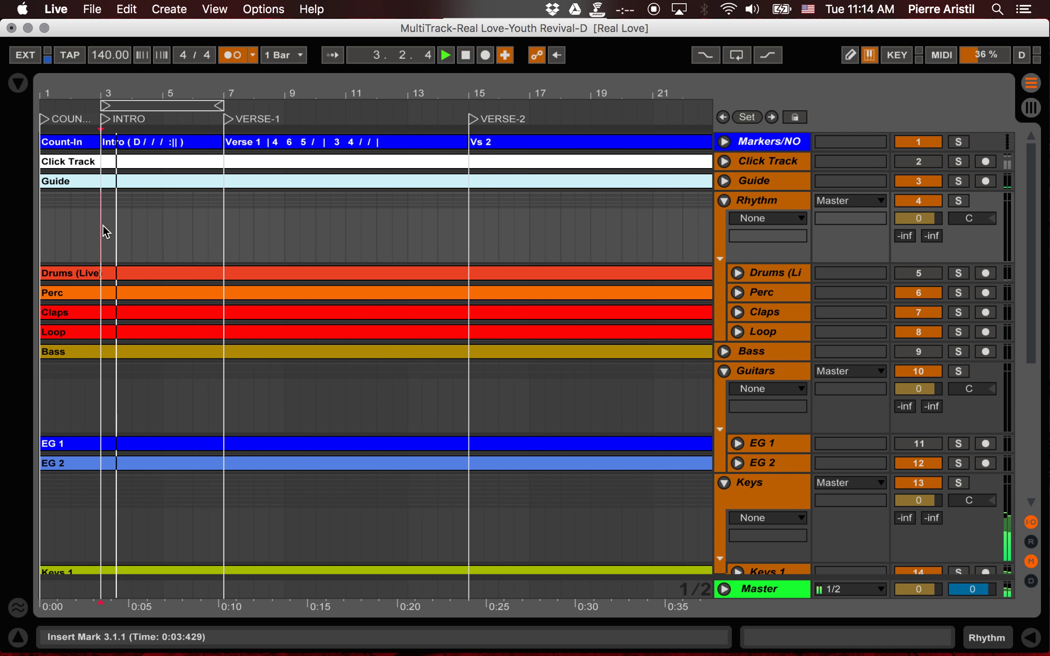
Step: Unfold the Click Track, stop playback and place the insert mark on that track at bar 3
{"action": "left_click", "coordinate": [724, 162]}
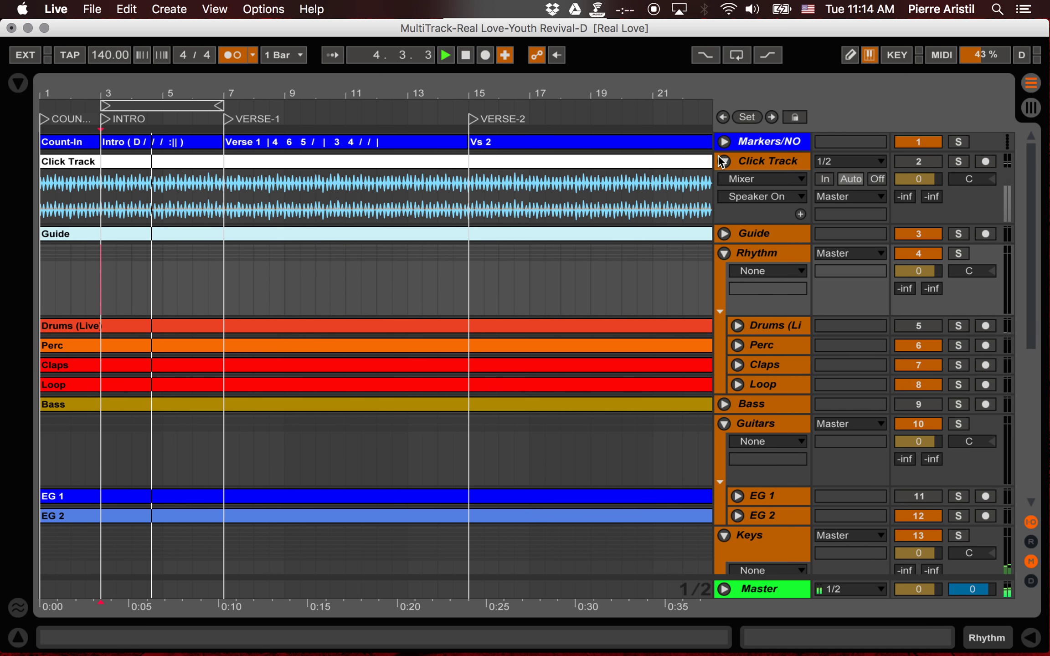
{"action": "left_click", "coordinate": [104, 191]}
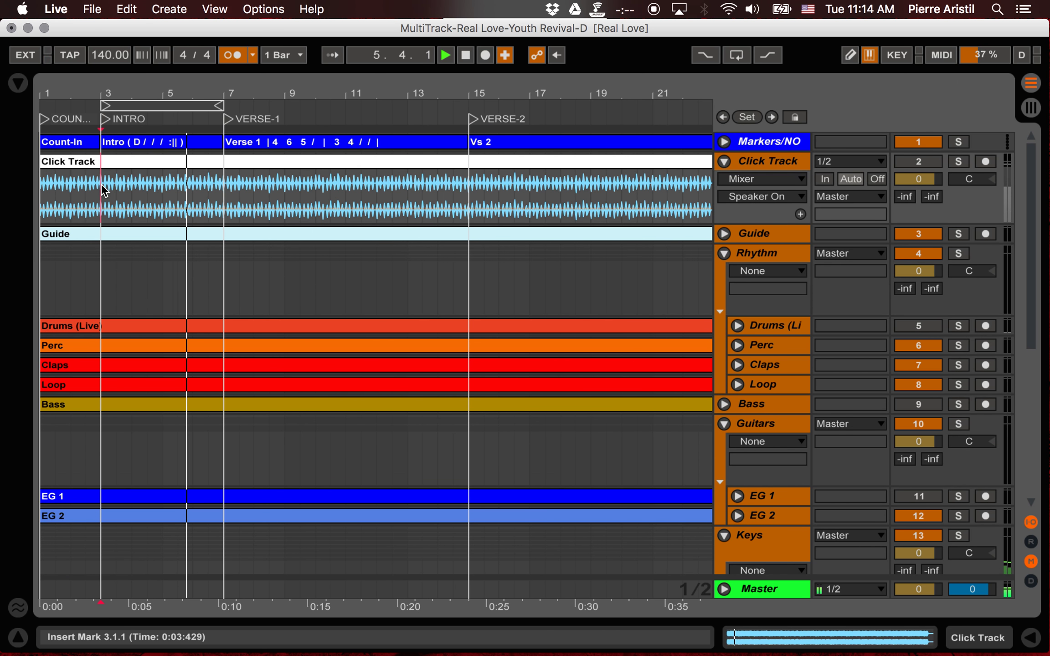
{"action": "key", "text": "space"}
{"action": "left_click", "coordinate": [104, 191]}
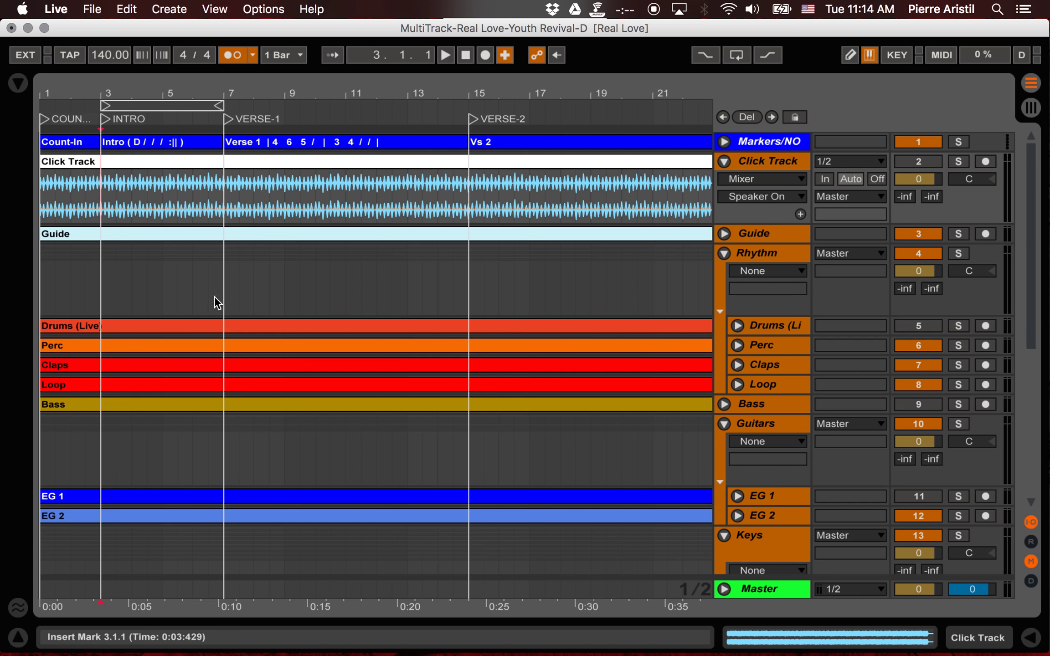
Step: Unfold the Vox FX, BGVS and Keys 8 up through Keys 3 tracks to inspect their waveforms around the Intro
{"action": "scroll", "coordinate": [230, 337], "scroll_direction": "down", "scroll_amount": 10}
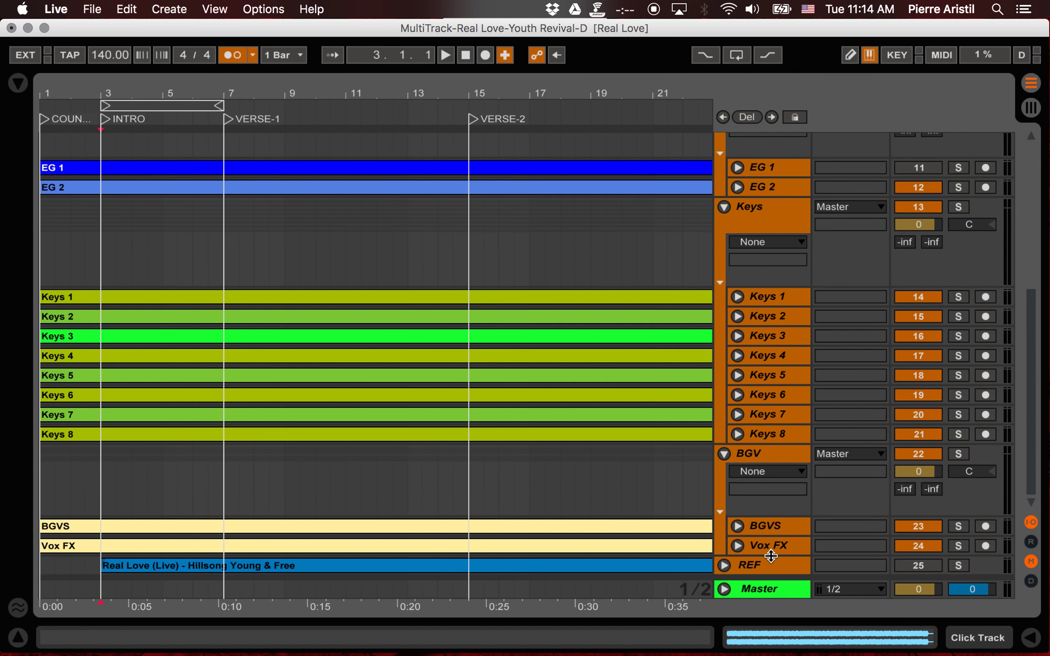
{"action": "left_click", "coordinate": [737, 545]}
{"action": "scroll", "coordinate": [405, 539], "scroll_direction": "down", "scroll_amount": 3}
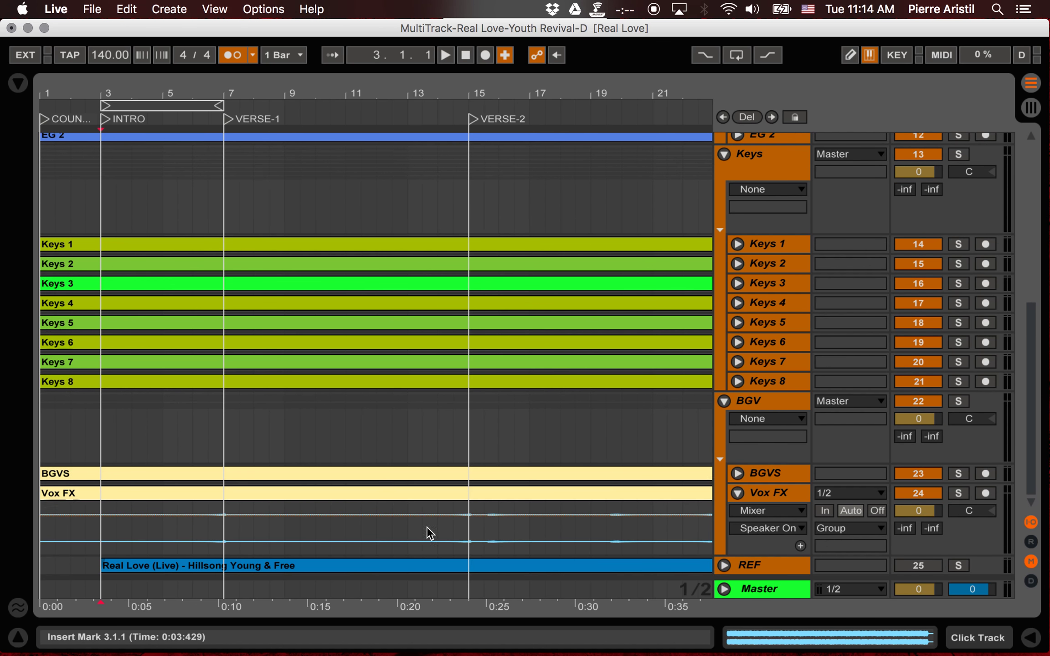
{"action": "left_click", "coordinate": [738, 474]}
{"action": "scroll", "coordinate": [311, 555], "scroll_direction": "down", "scroll_amount": 3}
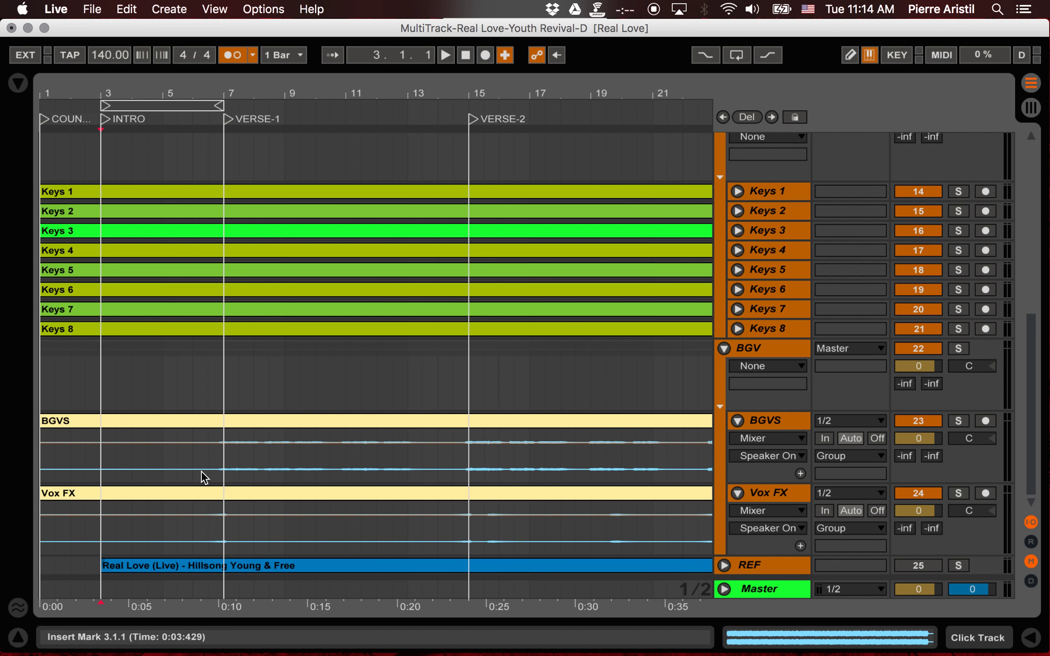
{"action": "left_click", "coordinate": [737, 329]}
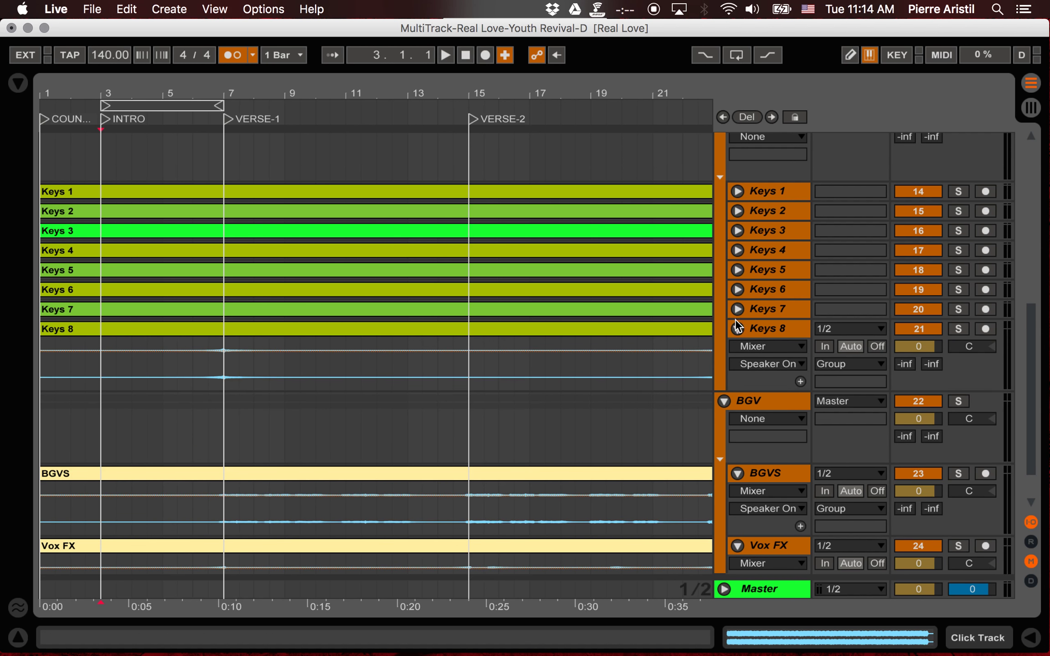
{"action": "left_click", "coordinate": [737, 308]}
{"action": "left_click", "coordinate": [738, 289]}
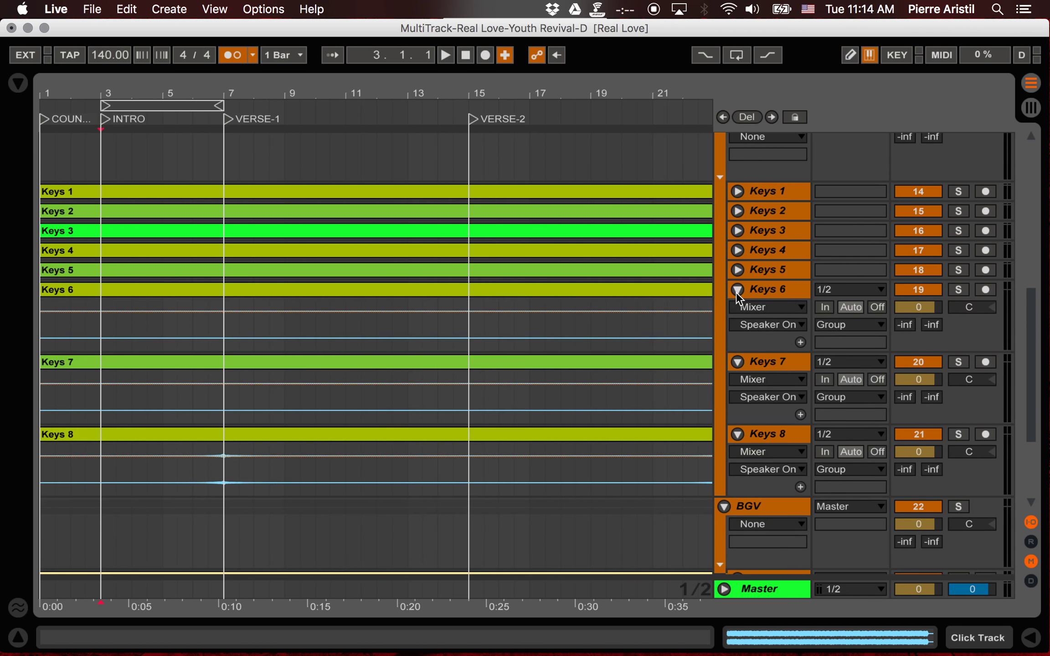
{"action": "left_click", "coordinate": [737, 270]}
{"action": "left_click", "coordinate": [737, 251]}
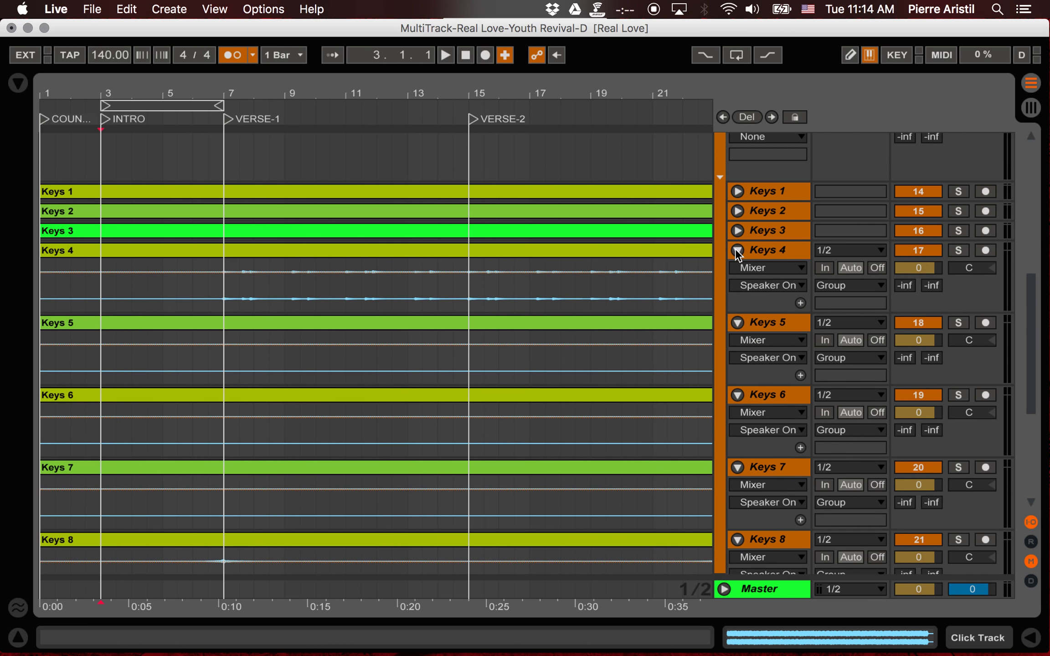
{"action": "left_click", "coordinate": [736, 232]}
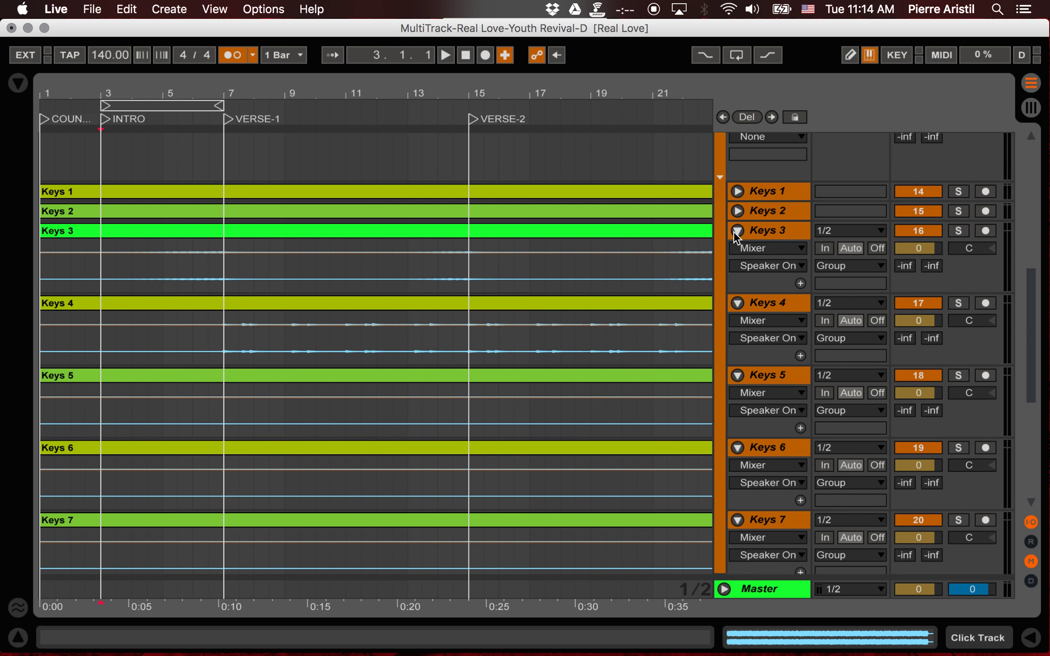
Step: Select bars 3 to 7 from the Click Track through Keys 3 and split their arrangement clips at the Intro boundaries
{"action": "left_click", "coordinate": [224, 275], "text": "shift"}
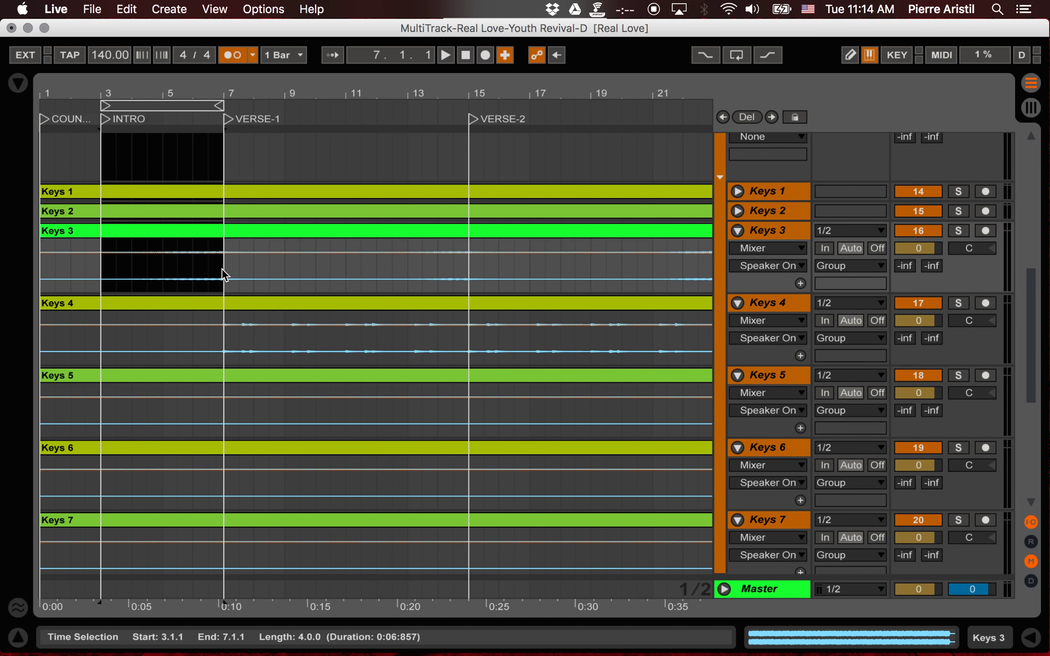
{"action": "scroll", "coordinate": [224, 275], "scroll_direction": "up", "scroll_amount": 10}
{"action": "scroll", "coordinate": [222, 269], "scroll_direction": "down", "scroll_amount": 15}
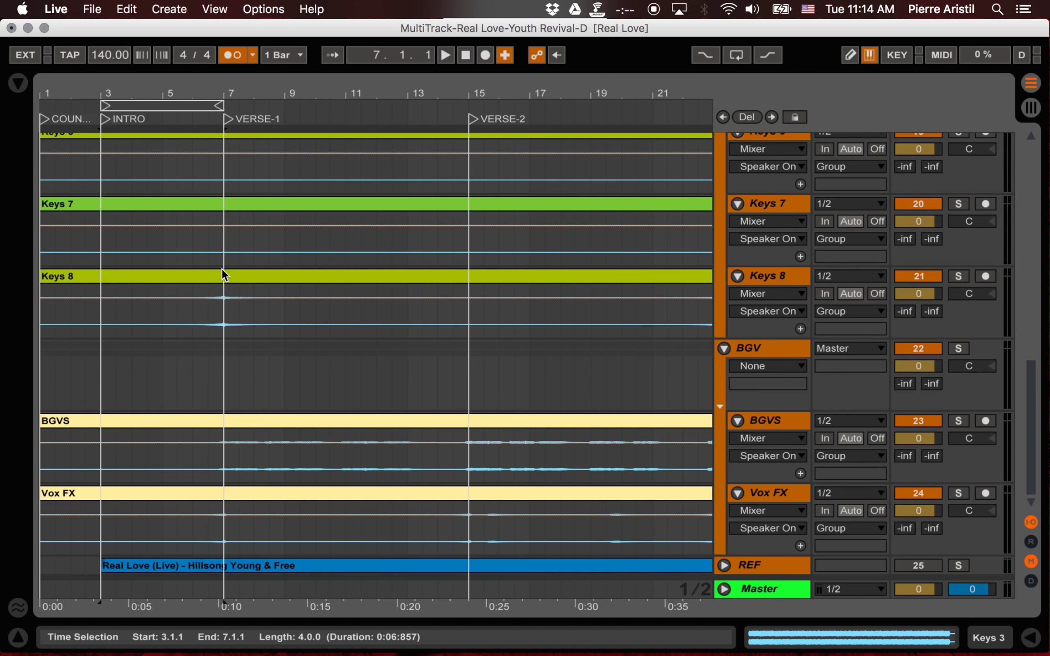
{"action": "scroll", "coordinate": [222, 269], "scroll_direction": "up", "scroll_amount": 20}
{"action": "key", "text": "super+e"}
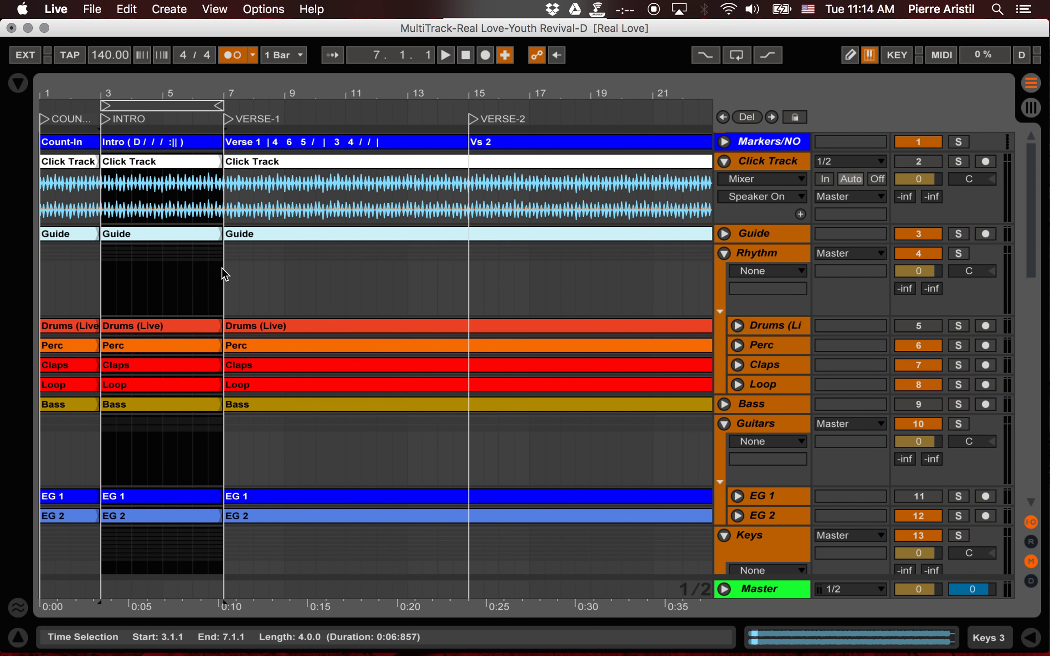
{"action": "scroll", "coordinate": [208, 354], "scroll_direction": "down", "scroll_amount": 15}
{"action": "scroll", "coordinate": [209, 354], "scroll_direction": "up", "scroll_amount": 15}
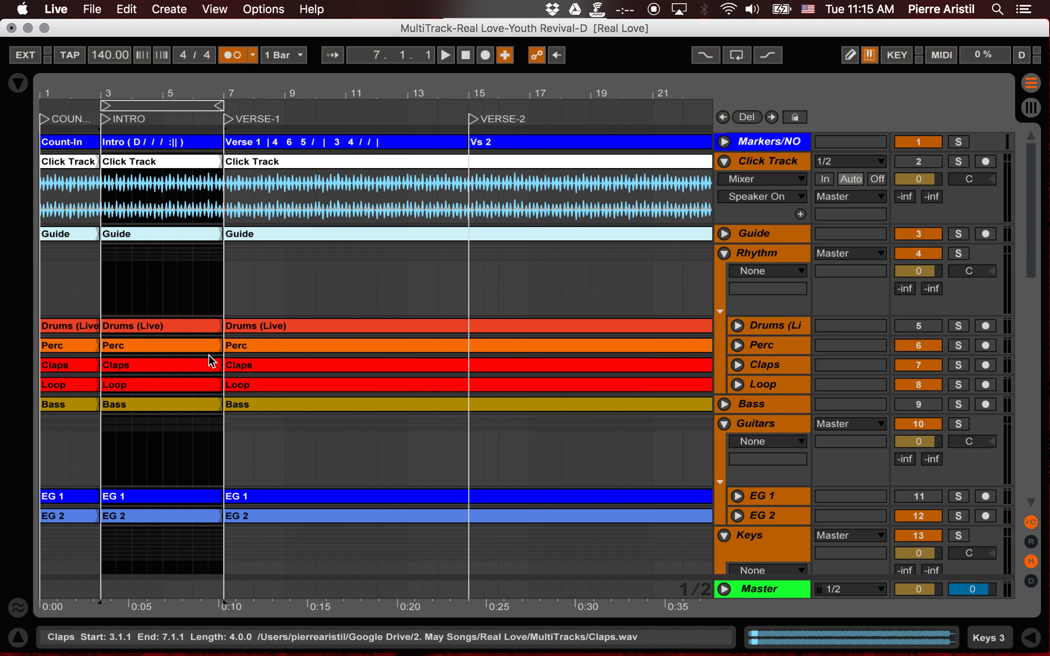
Step: Copy the split Intro clips from the arrangement into scene 2 of the Session view, starting at the Click Track
{"action": "left_click_drag", "start_coordinate": [175, 161], "coordinate": [204, 152]}
{"action": "key", "text": "Tab"}
{"action": "key", "text": "Tab"}
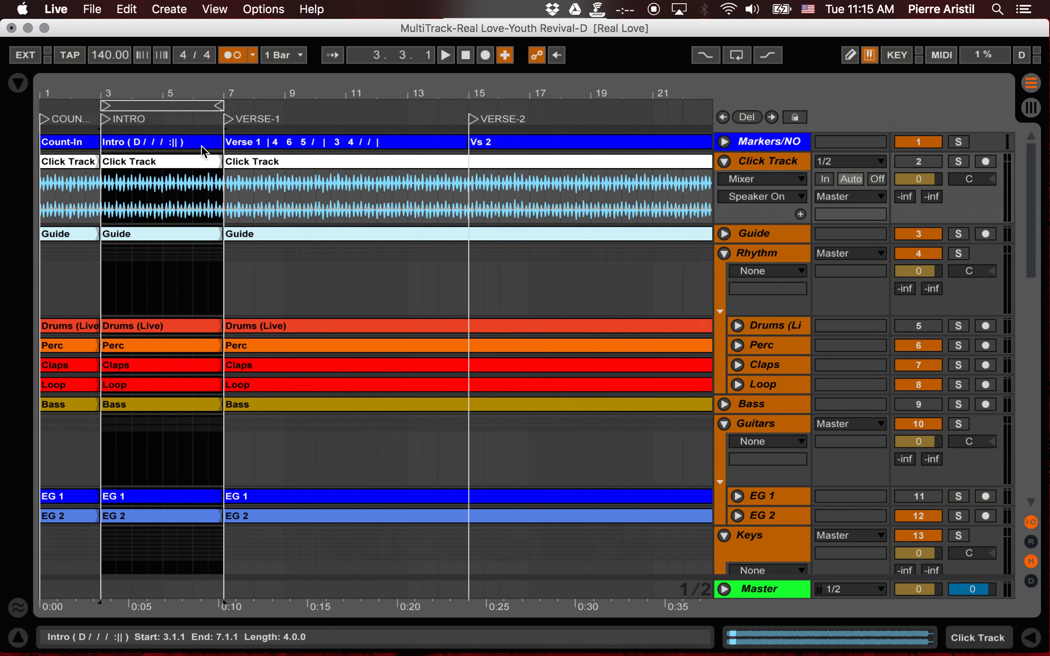
{"action": "key", "text": "Tab"}
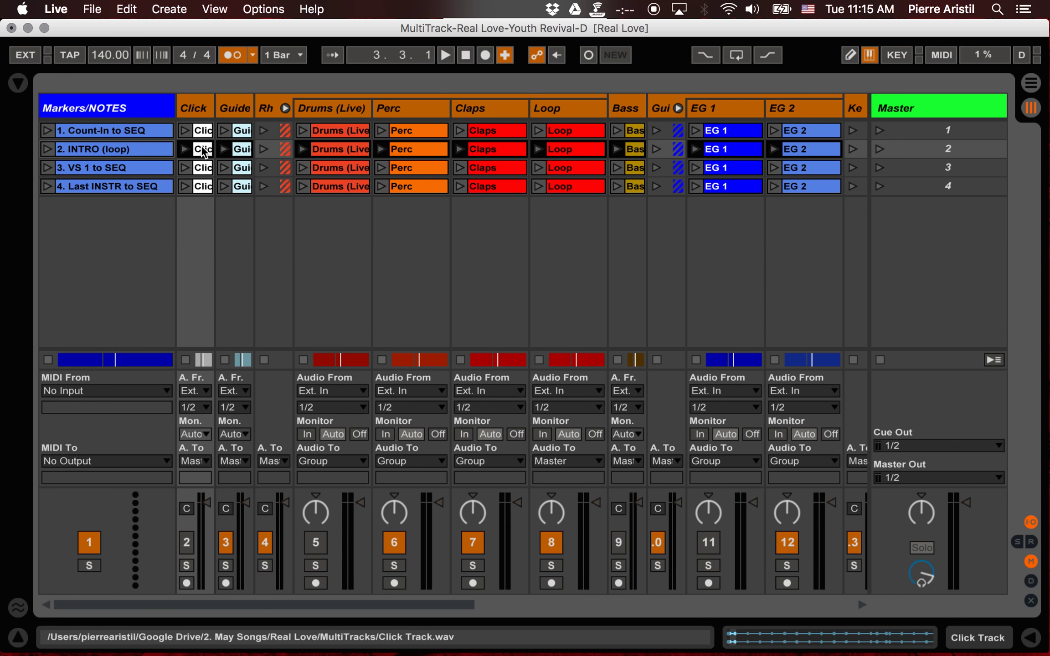
{"action": "left_click", "coordinate": [203, 215]}
{"action": "left_click", "coordinate": [151, 155]}
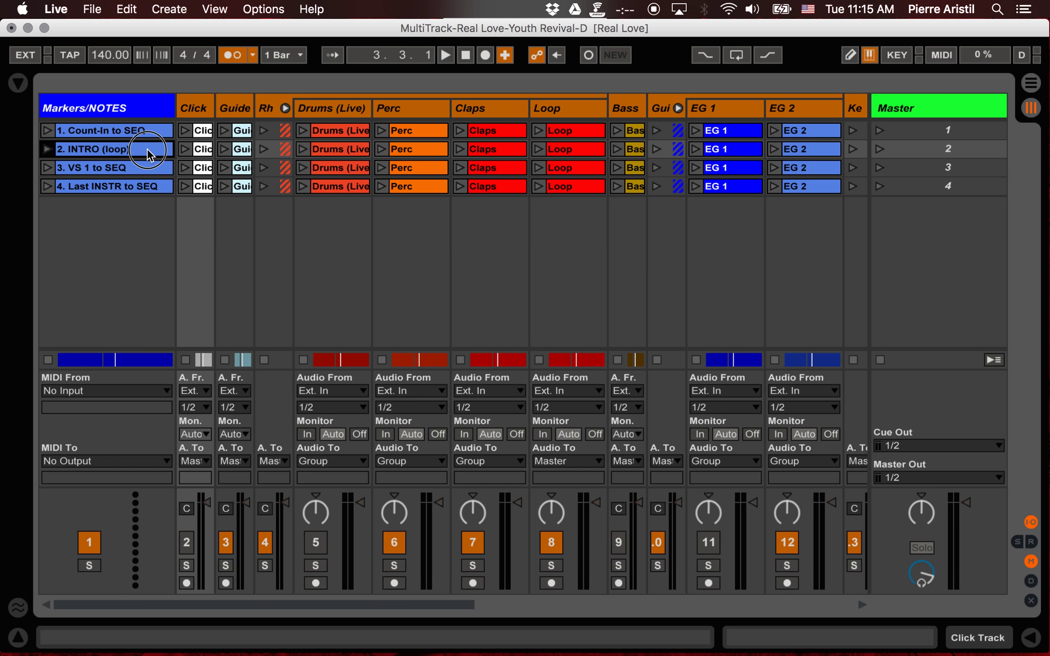
{"action": "scroll", "coordinate": [324, 152], "scroll_direction": "right", "scroll_amount": 10}
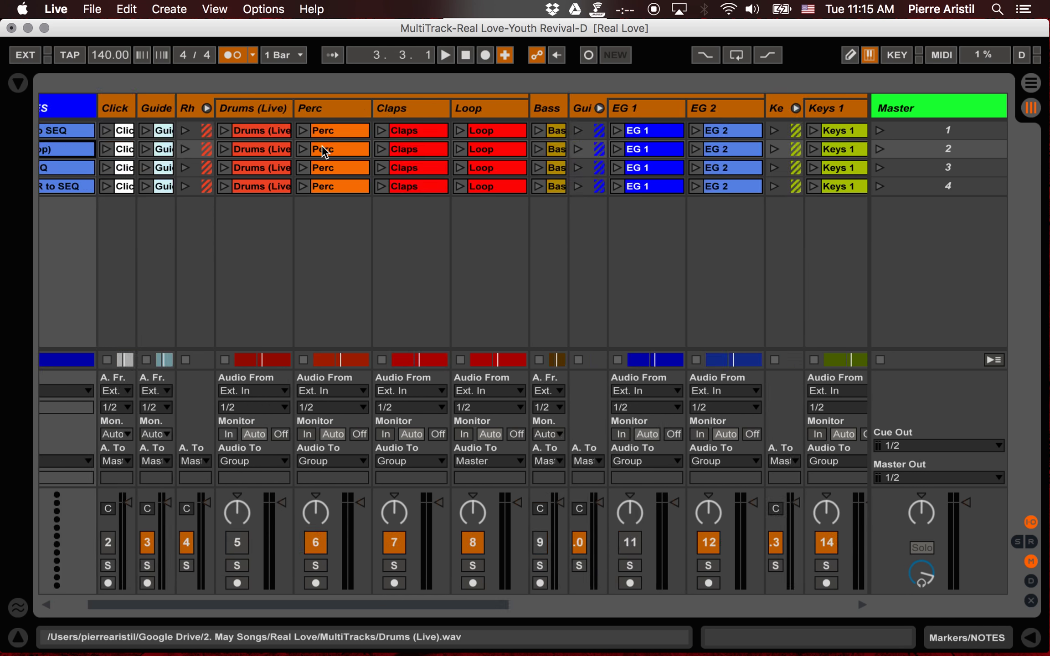
{"action": "scroll", "coordinate": [324, 151], "scroll_direction": "left", "scroll_amount": 10}
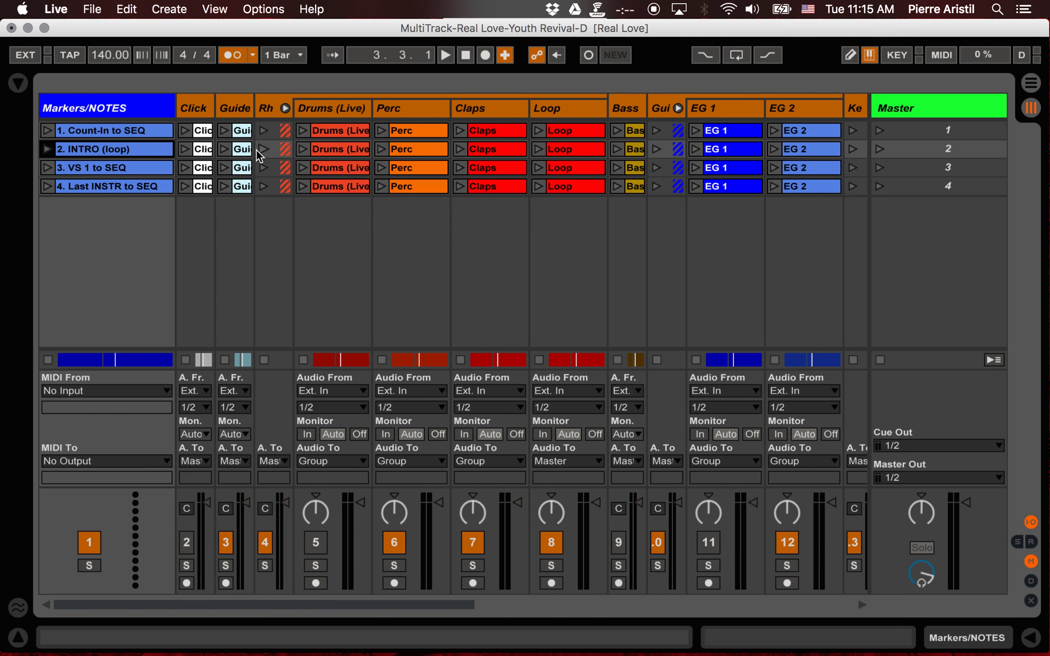
Step: Open scene 2's Click Track clip, hide the mixer and in/out sections, and loop the clip's current region
{"action": "double_click", "coordinate": [207, 150]}
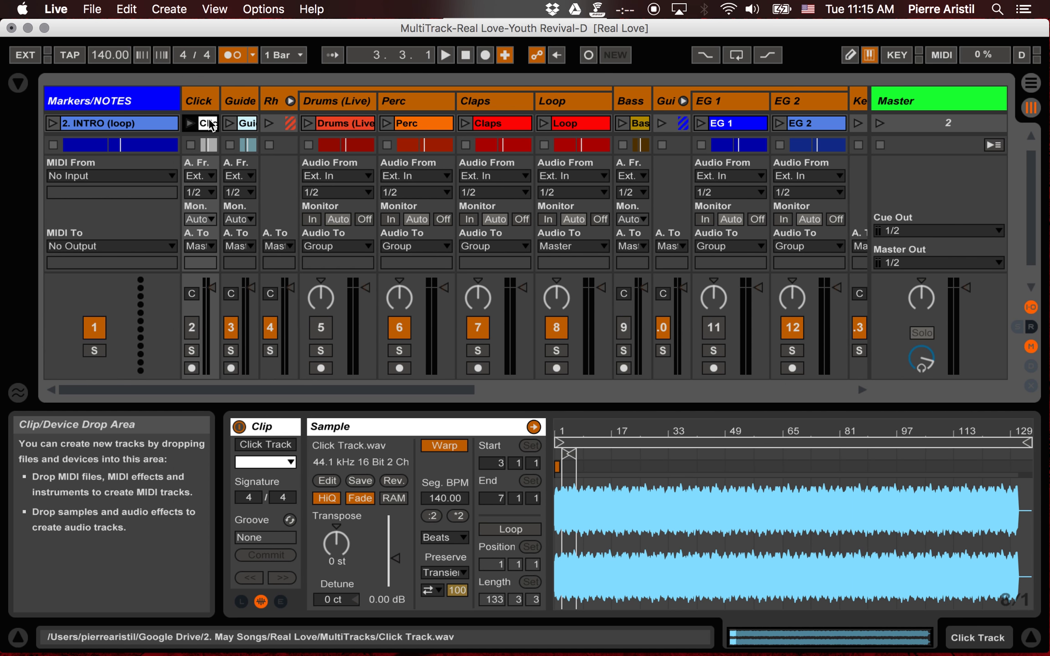
{"action": "left_click", "coordinate": [1031, 347]}
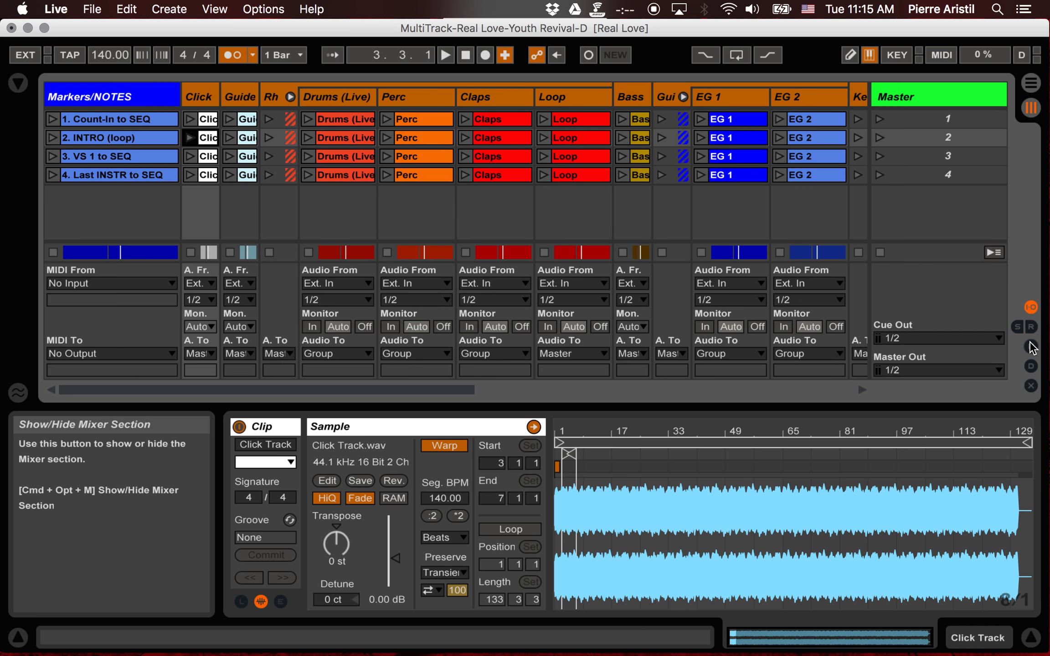
{"action": "left_click", "coordinate": [1031, 308]}
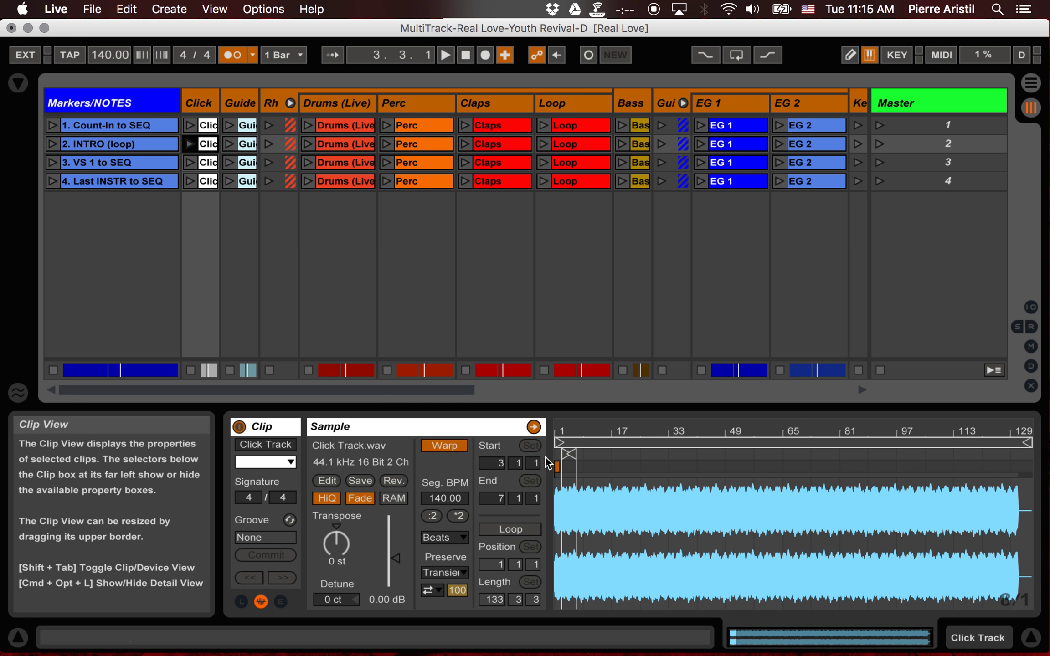
{"action": "left_click", "coordinate": [579, 445]}
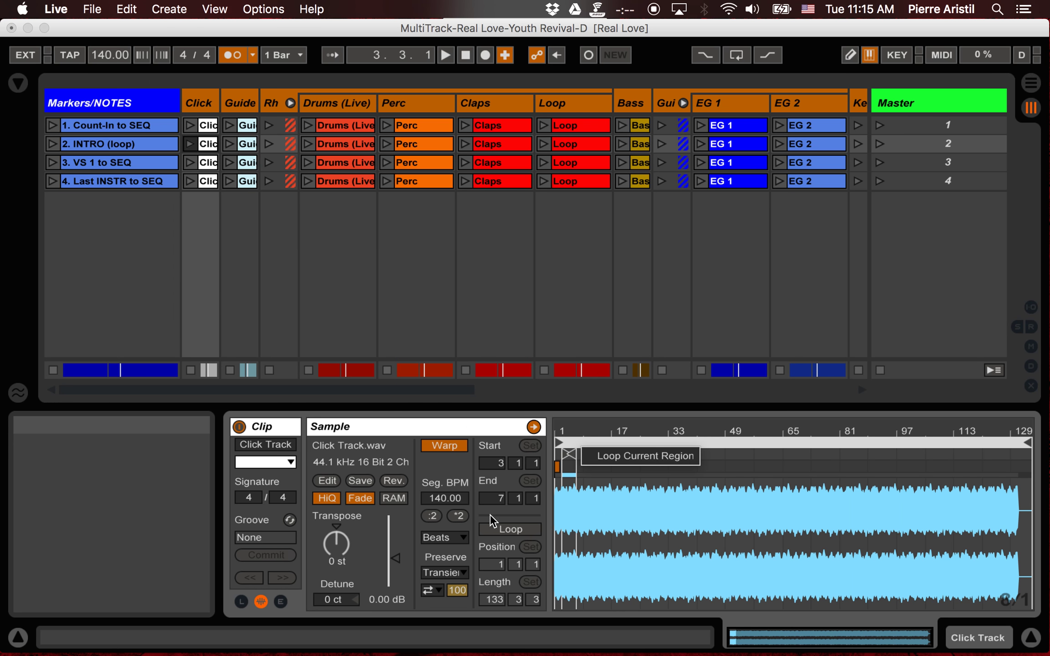
{"action": "left_click", "coordinate": [613, 454]}
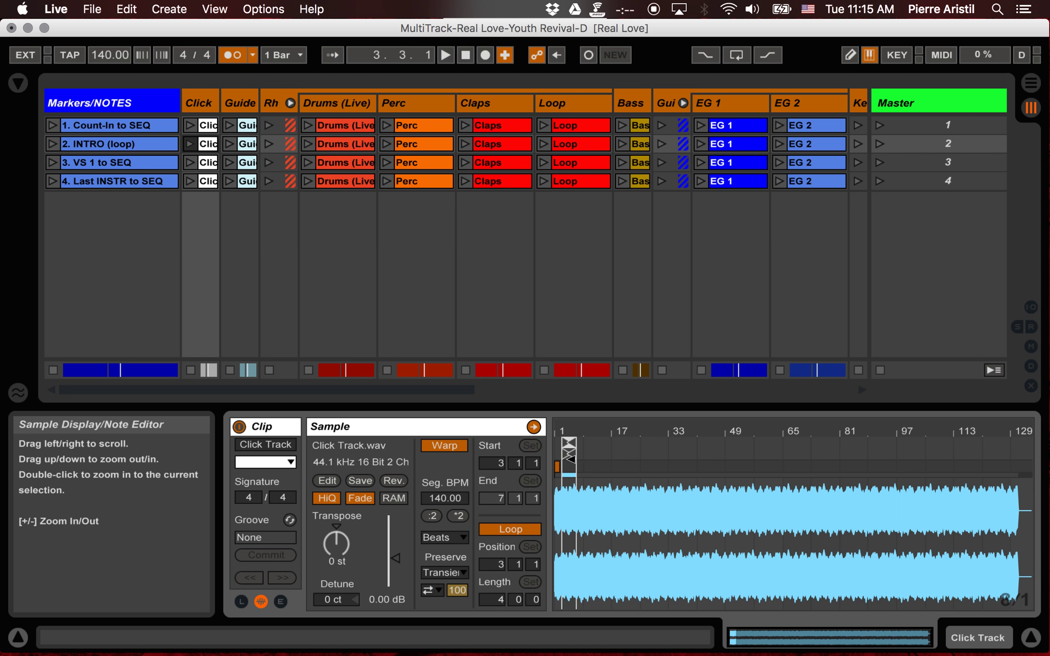
Step: Delete the Guide, Drums (Live), Perc, Claps, Loop and Bass clips from the INTRO (loop) scene
{"action": "left_click", "coordinate": [250, 144]}
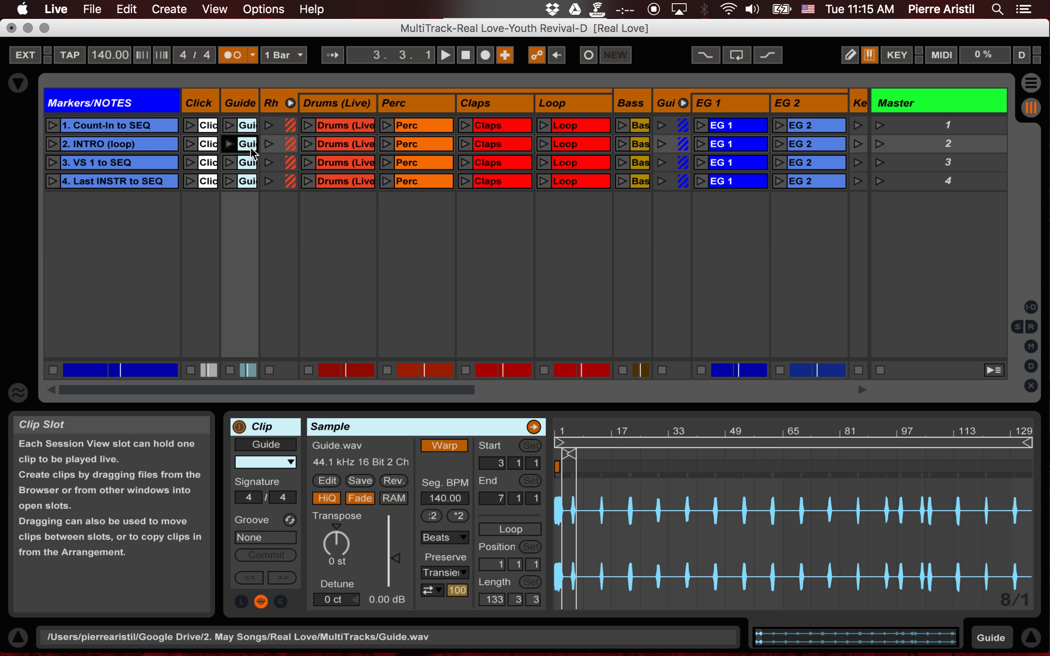
{"action": "key", "text": "Delete"}
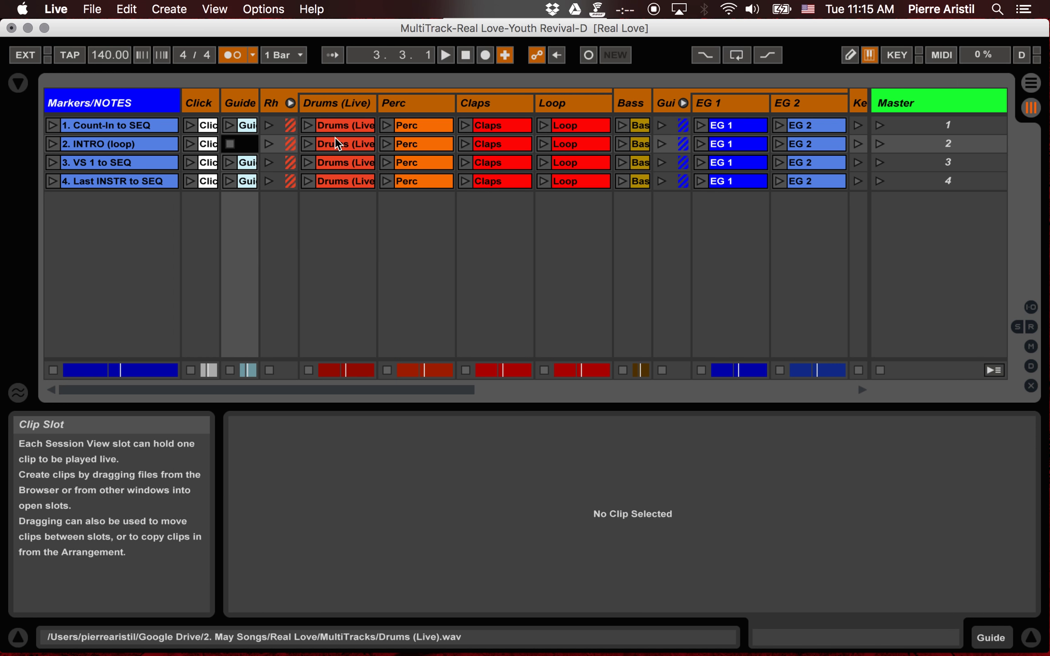
{"action": "left_click", "coordinate": [349, 144]}
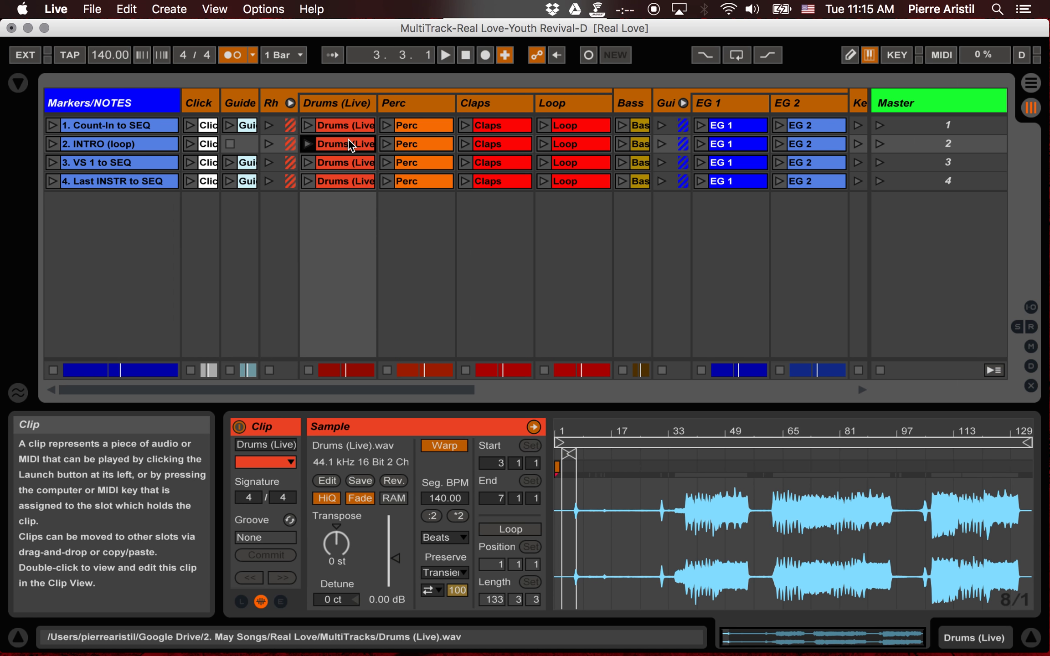
{"action": "key", "text": "Delete"}
{"action": "left_click", "coordinate": [416, 145]}
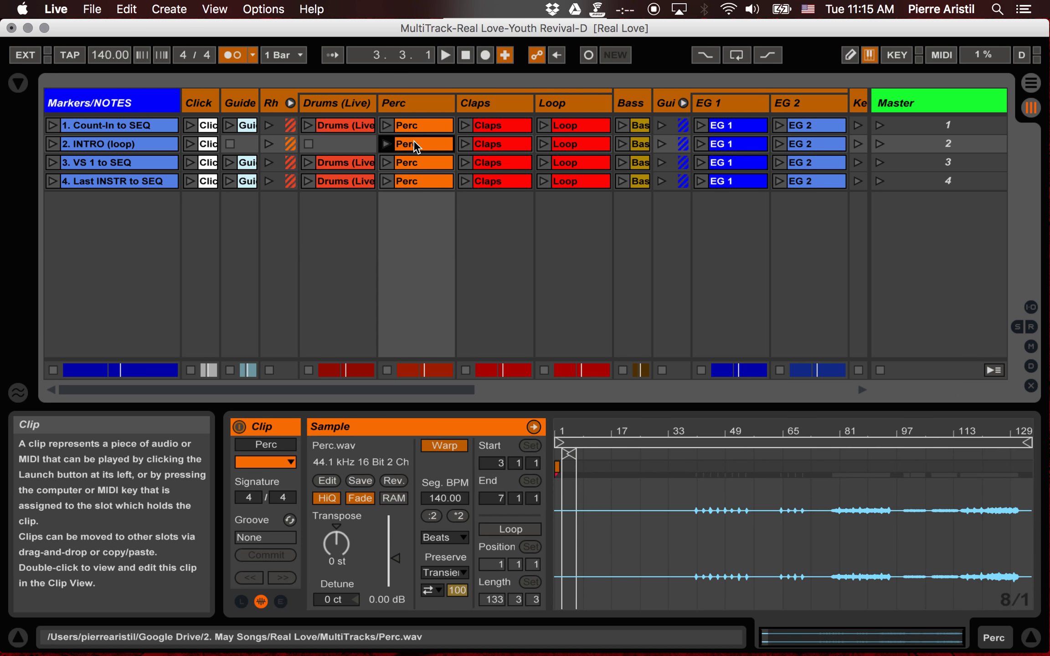
{"action": "key", "text": "Delete"}
{"action": "left_click", "coordinate": [493, 145]}
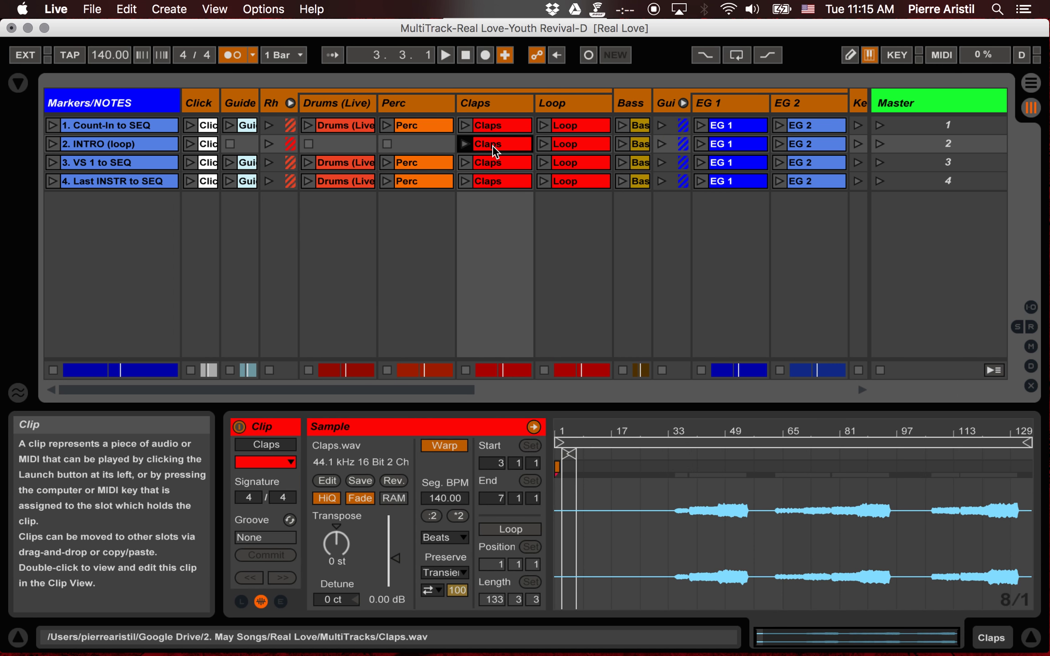
{"action": "key", "text": "Delete"}
{"action": "left_click", "coordinate": [584, 145]}
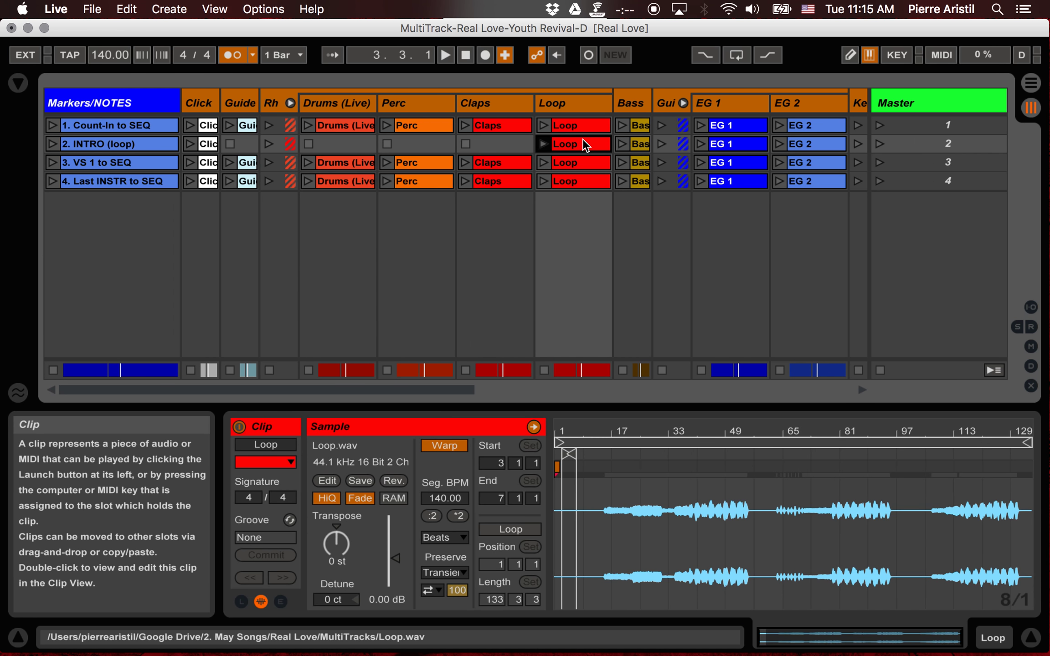
{"action": "key", "text": "Delete"}
{"action": "left_click", "coordinate": [635, 145]}
{"action": "key", "text": "Delete"}
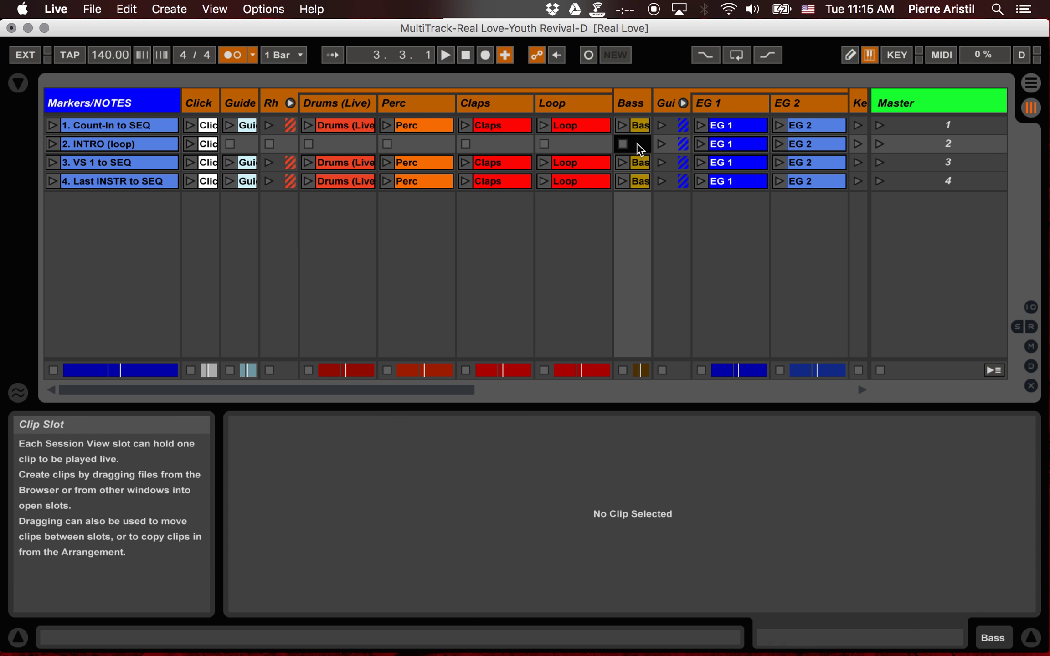
Step: Delete the EG 1 and EG 2 clips from the INTRO (loop) scene
{"action": "scroll", "coordinate": [578, 152], "scroll_direction": "right", "scroll_amount": 10}
{"action": "scroll", "coordinate": [246, 136], "scroll_direction": "left", "scroll_amount": 10}
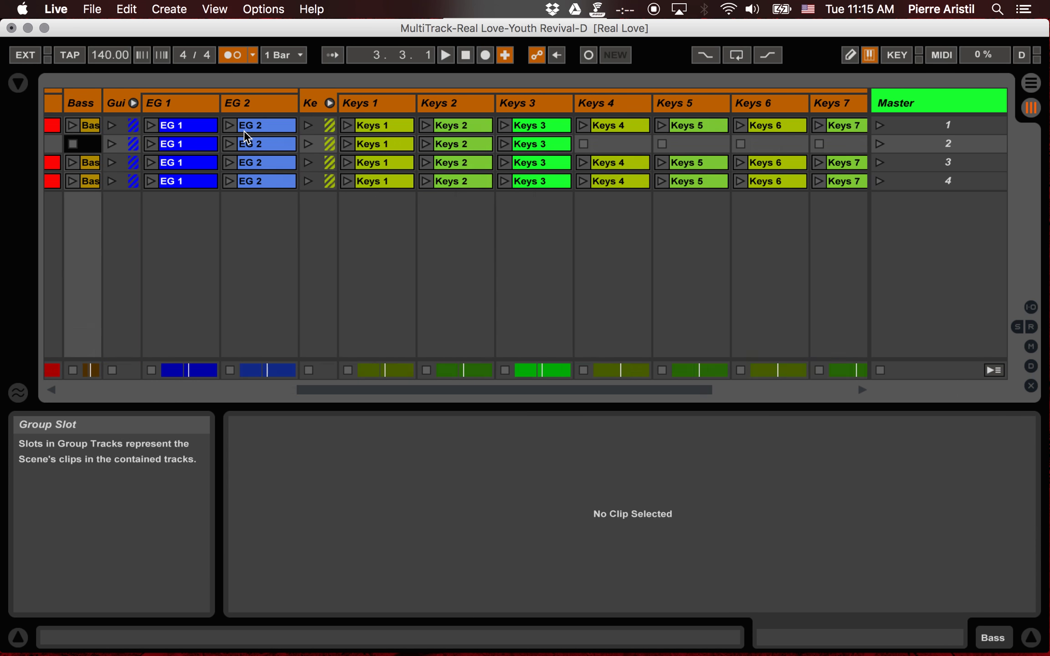
{"action": "left_click", "coordinate": [509, 145]}
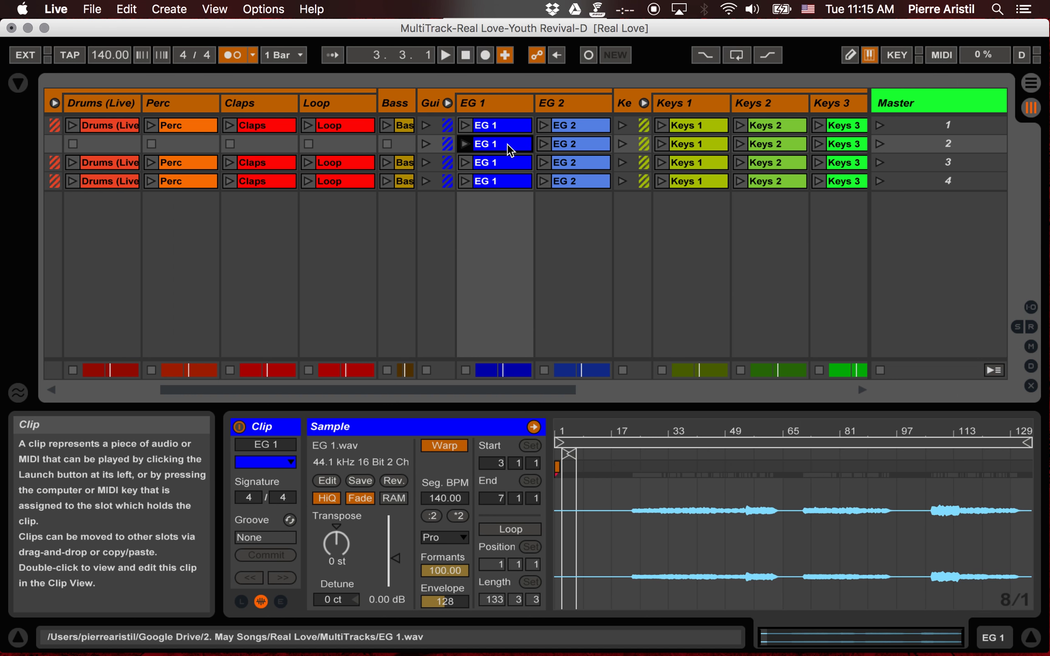
{"action": "key", "text": "Delete"}
{"action": "left_click", "coordinate": [571, 145]}
{"action": "key", "text": "Delete"}
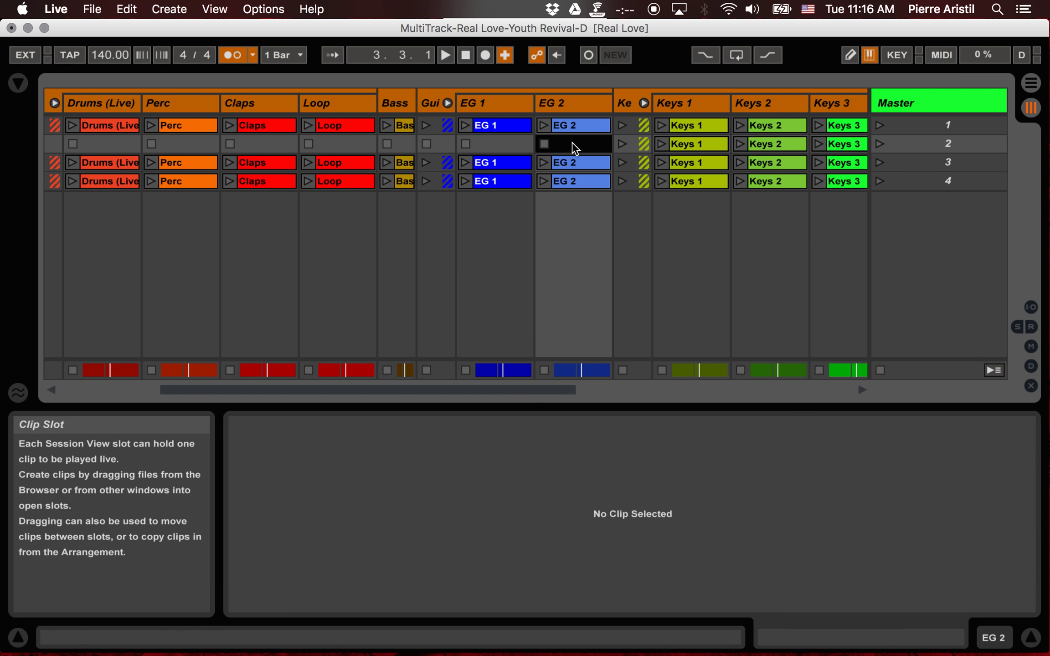
Step: Loop the current region of the Keys 1 clip in the INTRO (loop) scene
{"action": "left_click", "coordinate": [702, 154]}
{"action": "scroll", "coordinate": [637, 251], "scroll_direction": "right", "scroll_amount": 4}
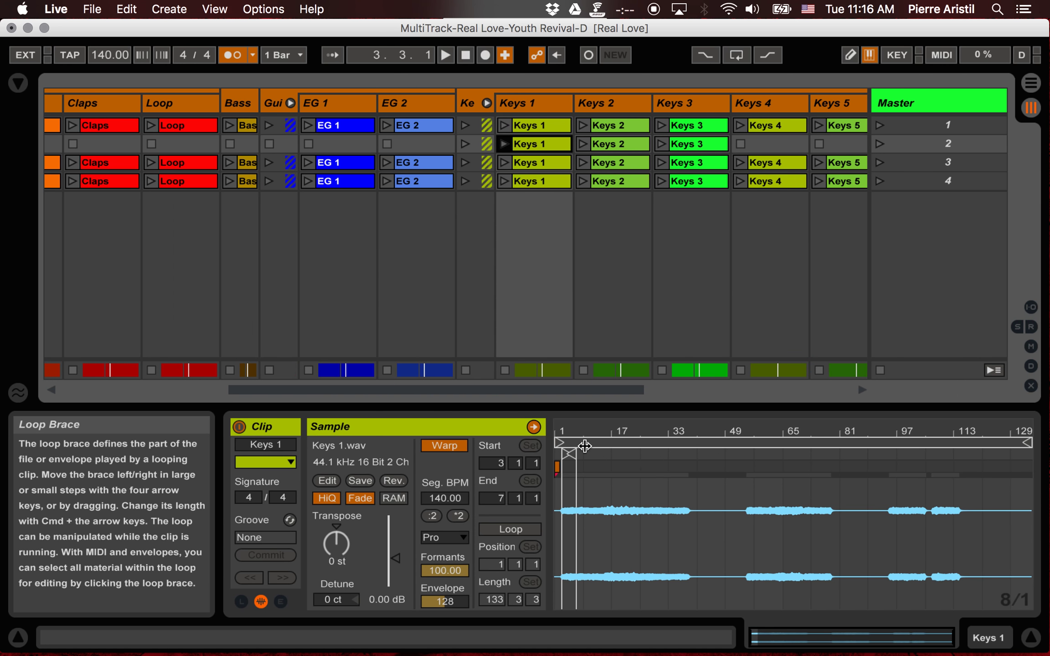
{"action": "right_click", "coordinate": [584, 445]}
{"action": "left_click", "coordinate": [615, 452]}
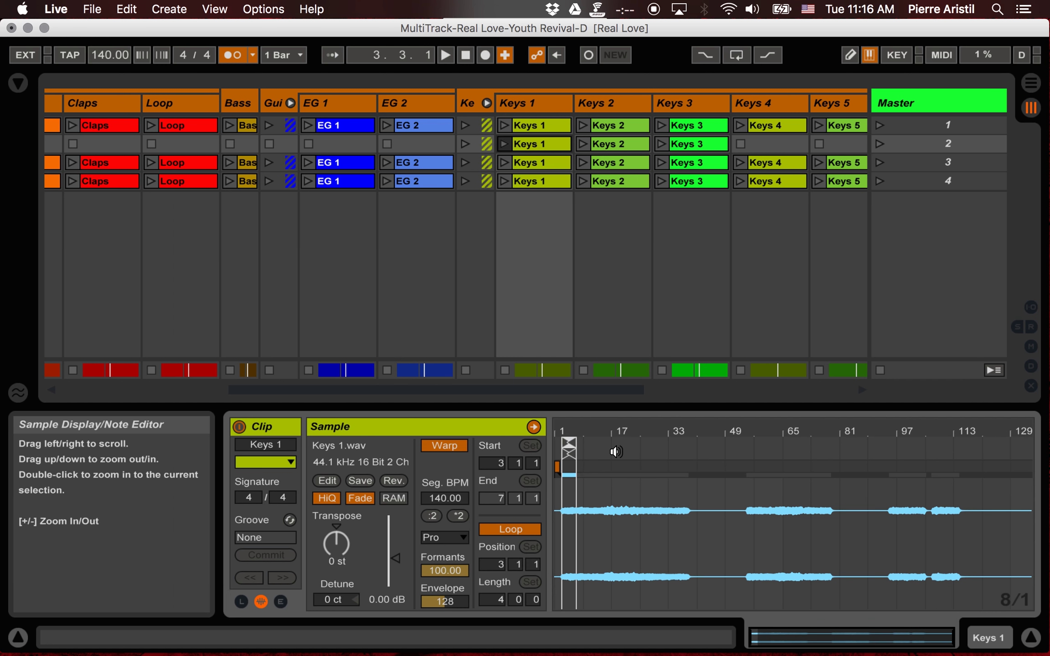
Step: Loop the current region of the Keys 3 and Keys 2 clips in the INTRO (loop) scene
{"action": "left_click", "coordinate": [625, 145]}
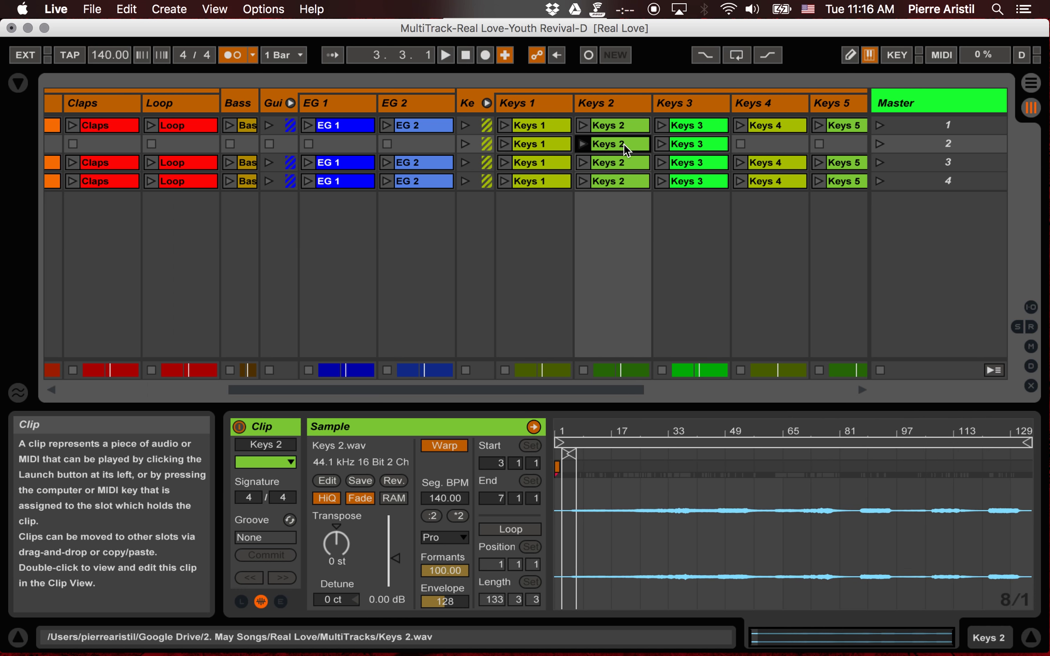
{"action": "left_click", "coordinate": [674, 145]}
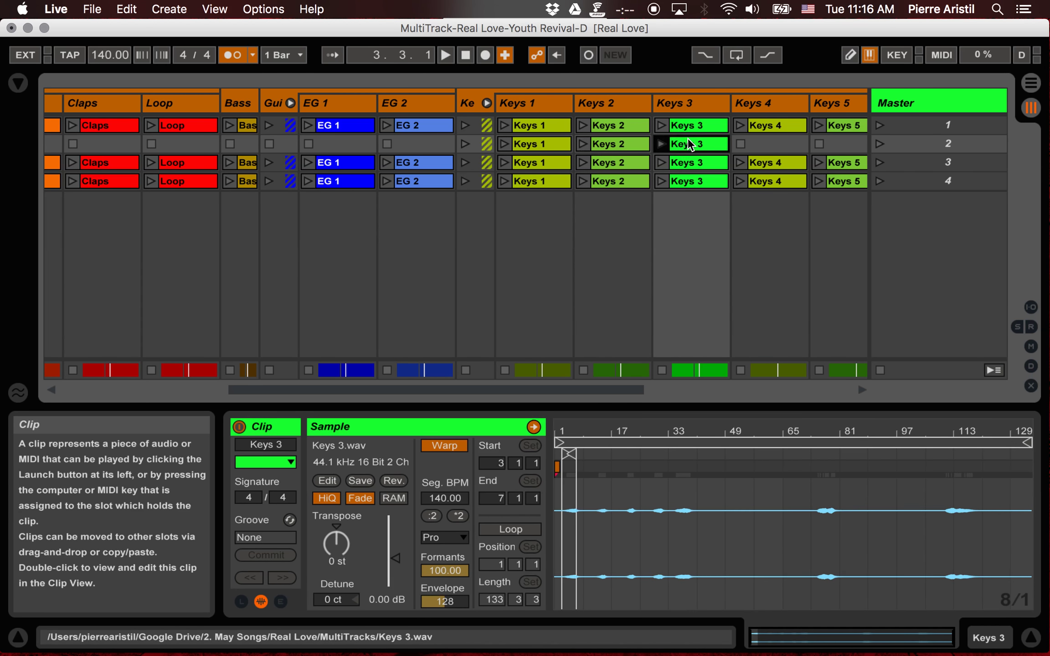
{"action": "right_click", "coordinate": [587, 453]}
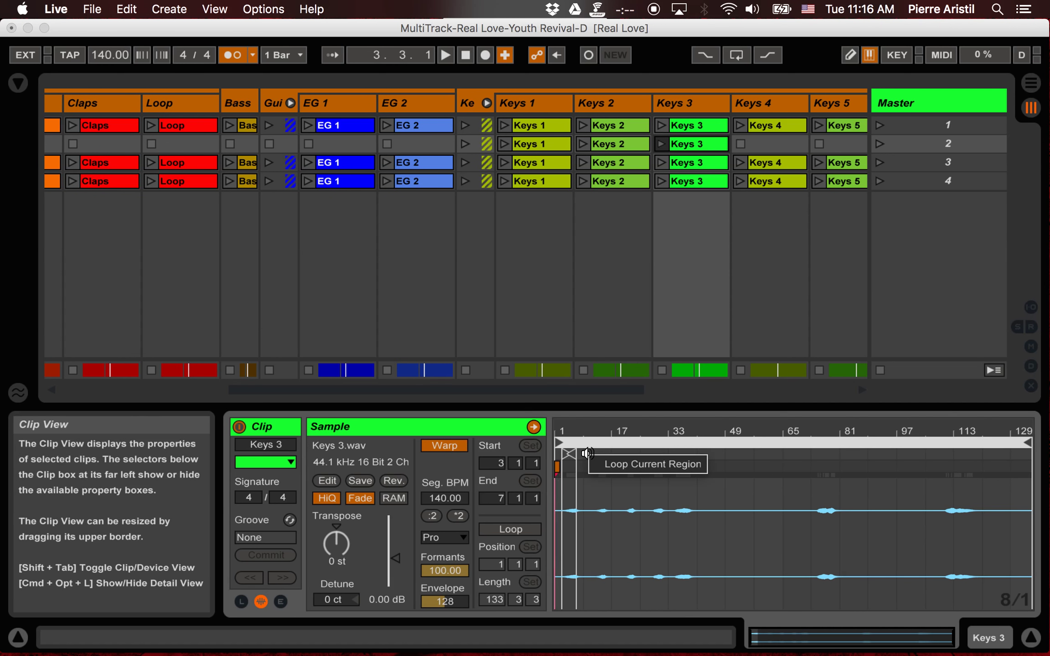
{"action": "left_click", "coordinate": [618, 465]}
{"action": "left_click", "coordinate": [629, 142]}
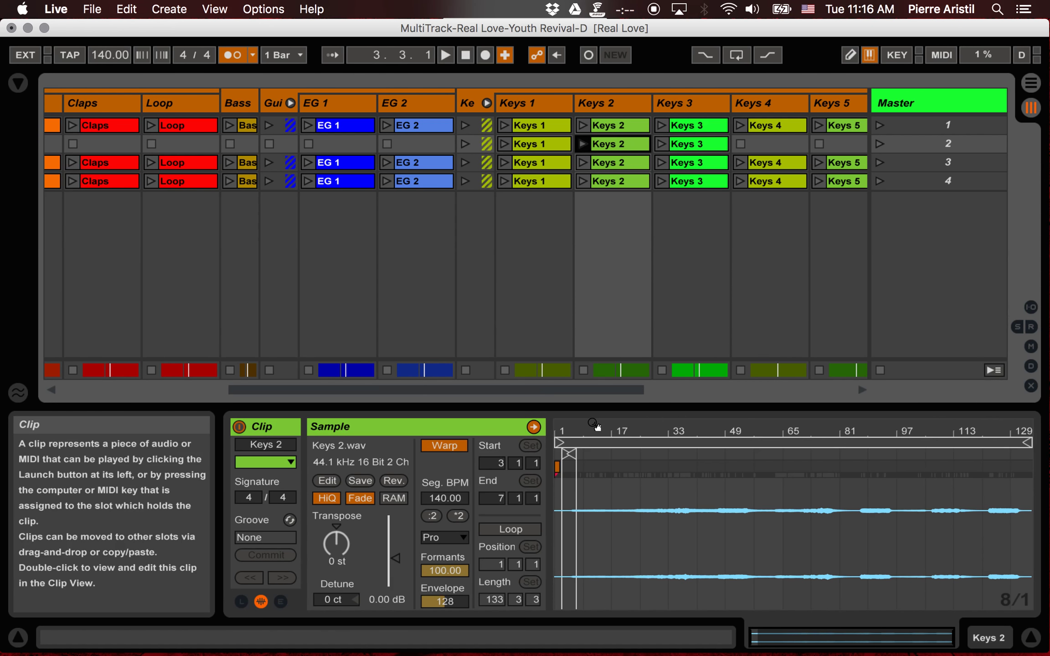
{"action": "right_click", "coordinate": [588, 449]}
{"action": "left_click", "coordinate": [613, 458]}
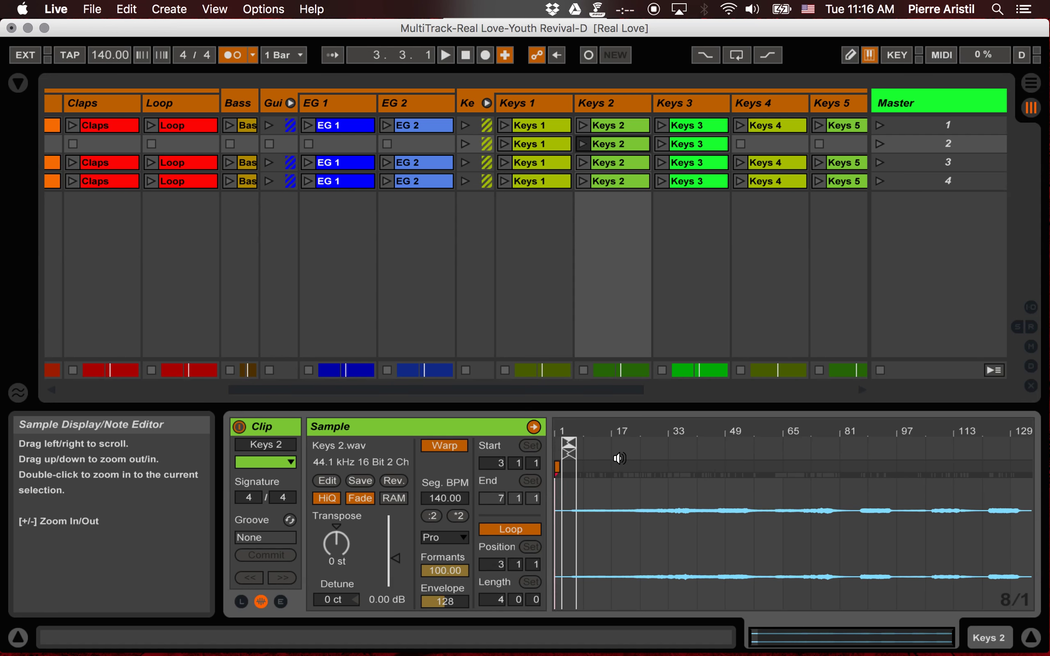
Step: Hide the clip details and switch to Arrangement View
{"action": "left_click", "coordinate": [1031, 637]}
{"action": "scroll", "coordinate": [572, 333], "scroll_direction": "left", "scroll_amount": 5}
{"action": "key", "text": "Tab"}
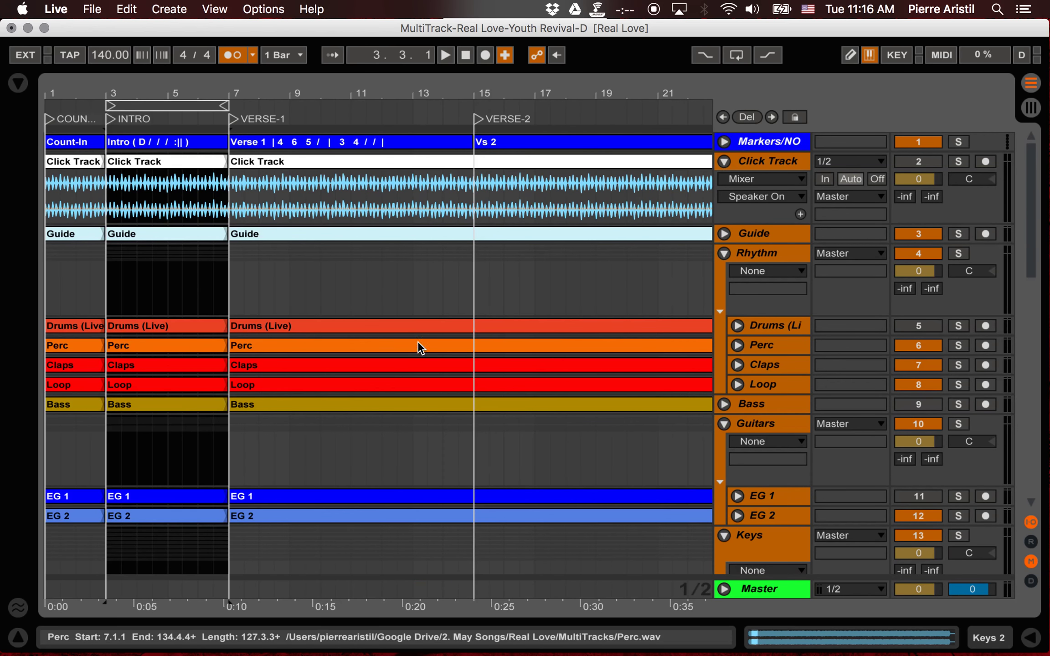
Step: Extend the clips starting at VERSE-1, from Click Track through Keys 3, back to the start of the arrangement
{"action": "scroll", "coordinate": [386, 351], "scroll_direction": "down", "scroll_amount": 10}
{"action": "scroll", "coordinate": [389, 351], "scroll_direction": "up", "scroll_amount": 5}
{"action": "scroll", "coordinate": [388, 347], "scroll_direction": "up", "scroll_amount": 1}
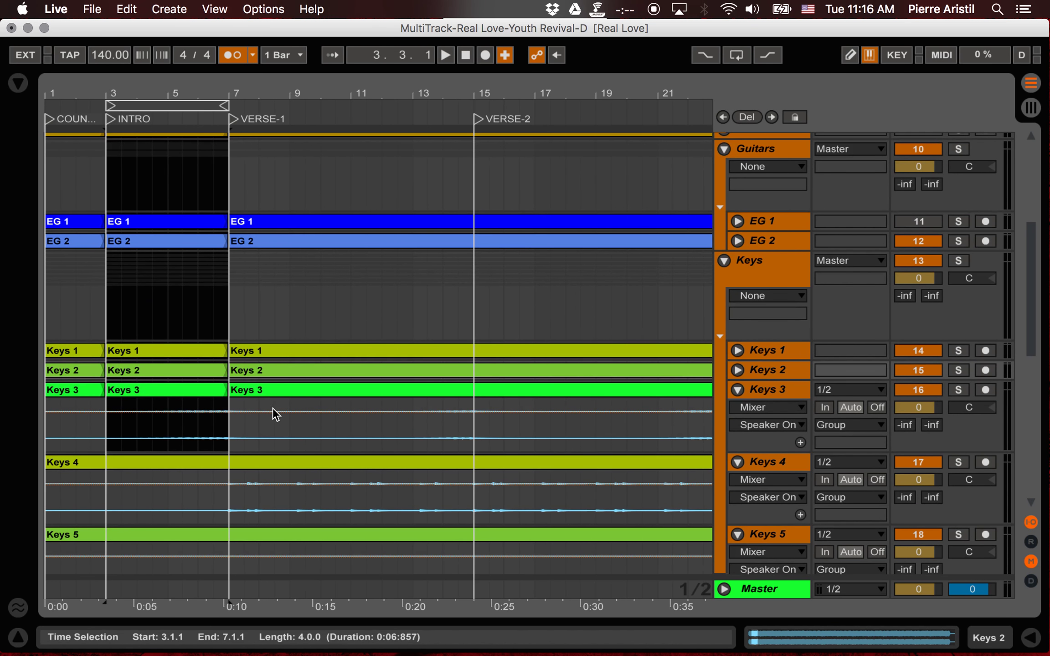
{"action": "left_click", "coordinate": [268, 391]}
{"action": "scroll", "coordinate": [269, 392], "scroll_direction": "up", "scroll_amount": 10}
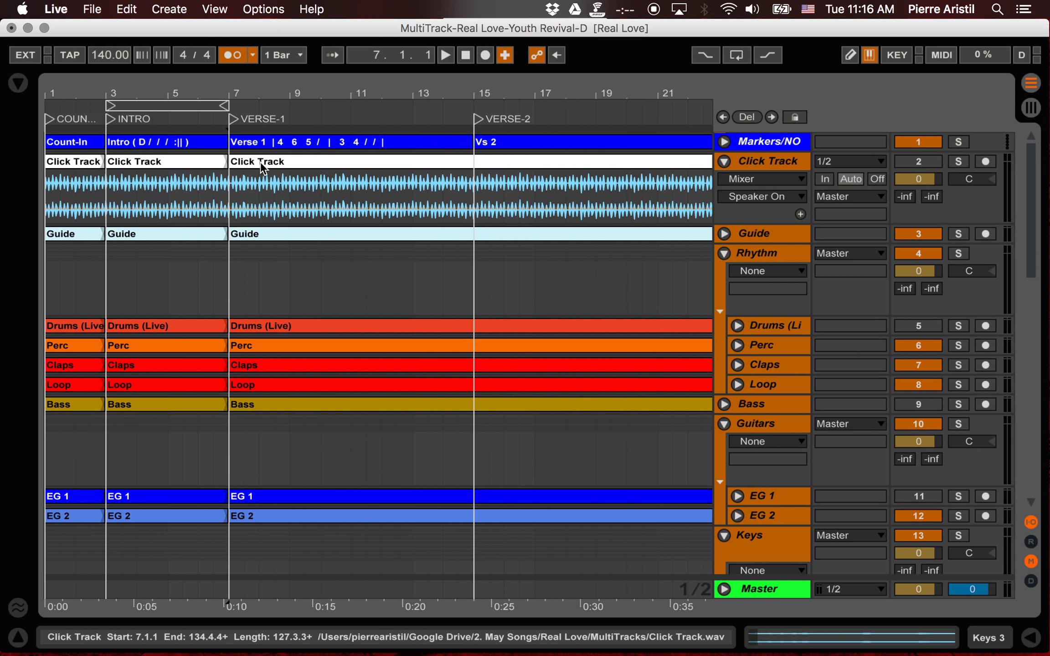
{"action": "left_click_drag", "start_coordinate": [230, 161], "coordinate": [48, 164]}
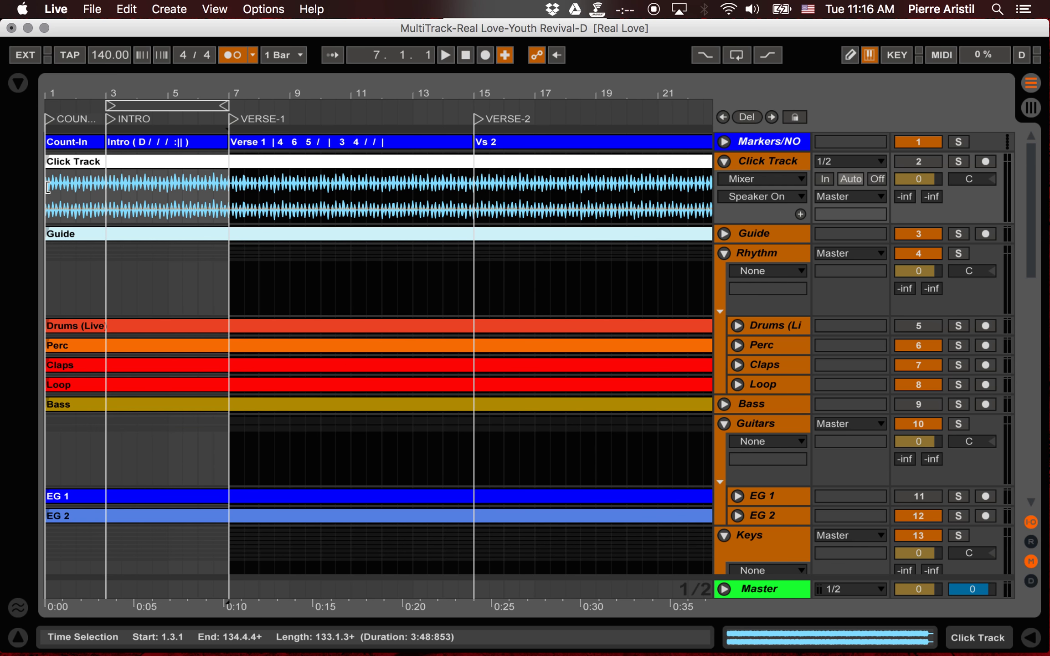
Step: Place the insert mark at bar 1 and collapse all tracks in the arrangement
{"action": "left_click", "coordinate": [48, 187]}
{"action": "key", "text": "minus"}
{"action": "key", "text": "minus"}
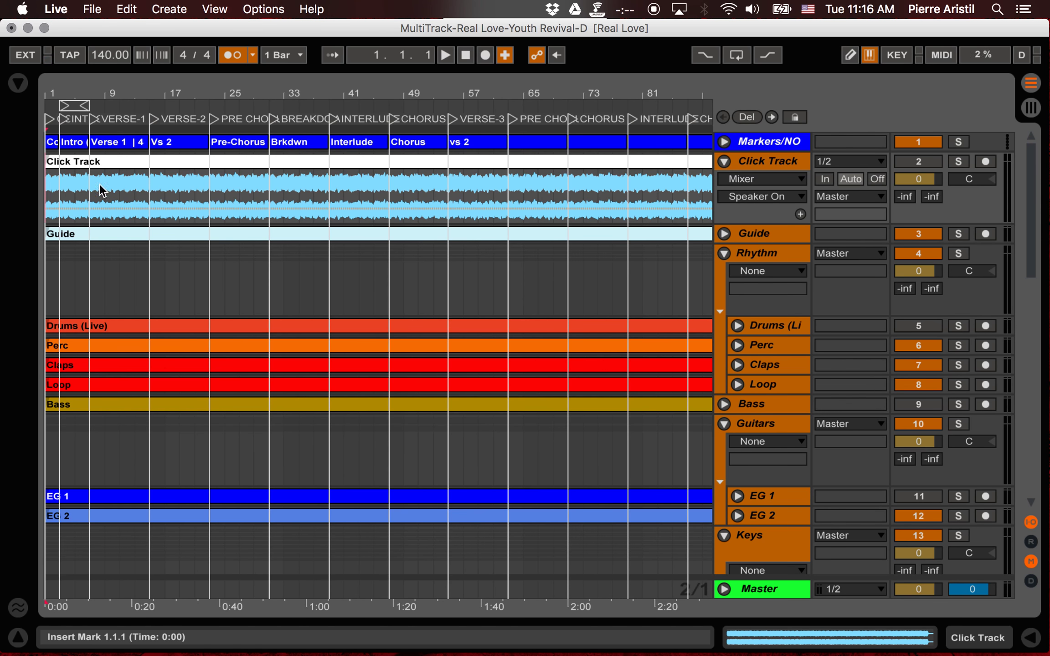
{"action": "key", "text": "minus"}
{"action": "key", "text": "minus"}
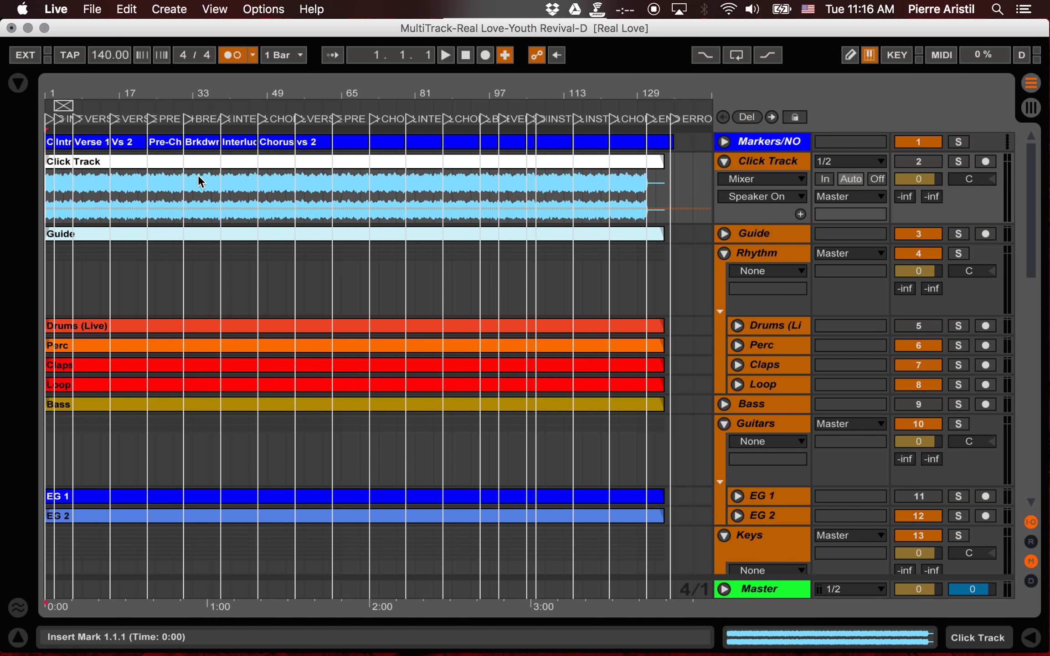
{"action": "left_click", "coordinate": [725, 163], "text": "alt"}
Step: Play the arrangement from bar 65, jump to the CHORUS locator before VERSE-3, and stop playback
{"action": "left_click", "coordinate": [543, 364]}
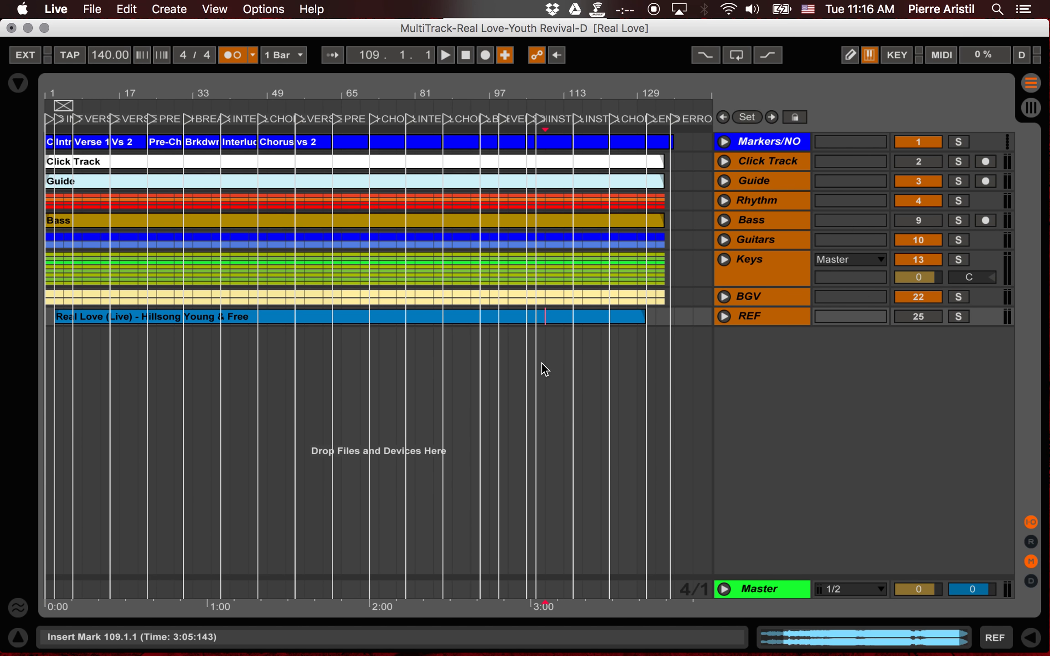
{"action": "left_click", "coordinate": [341, 351]}
{"action": "key", "text": "space"}
{"action": "key", "text": "plus"}
{"action": "key", "text": "plus"}
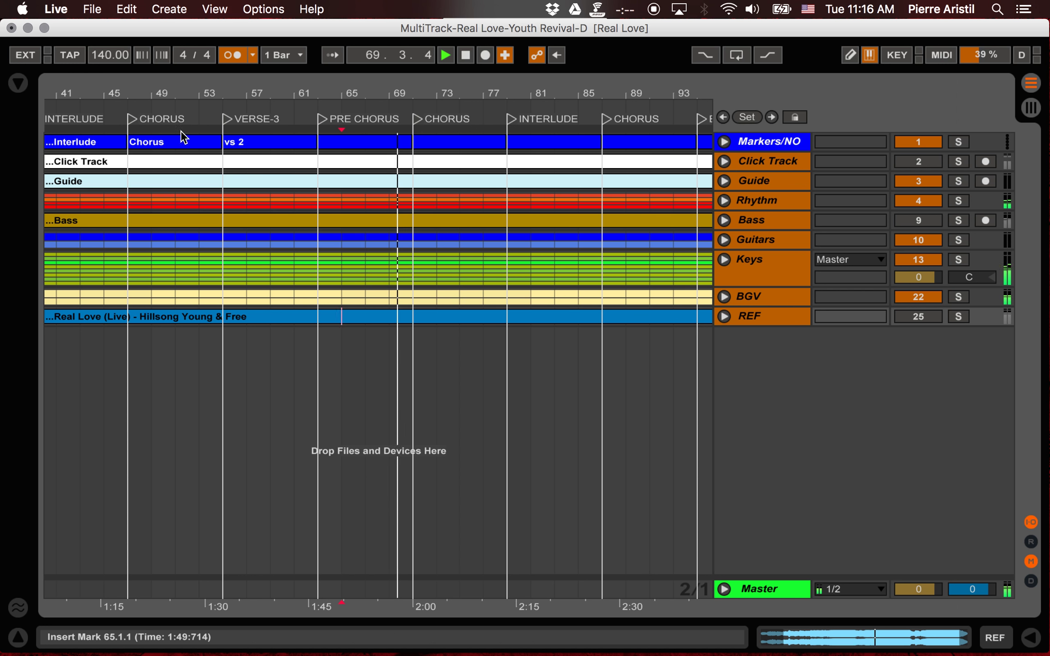
{"action": "left_click", "coordinate": [135, 121]}
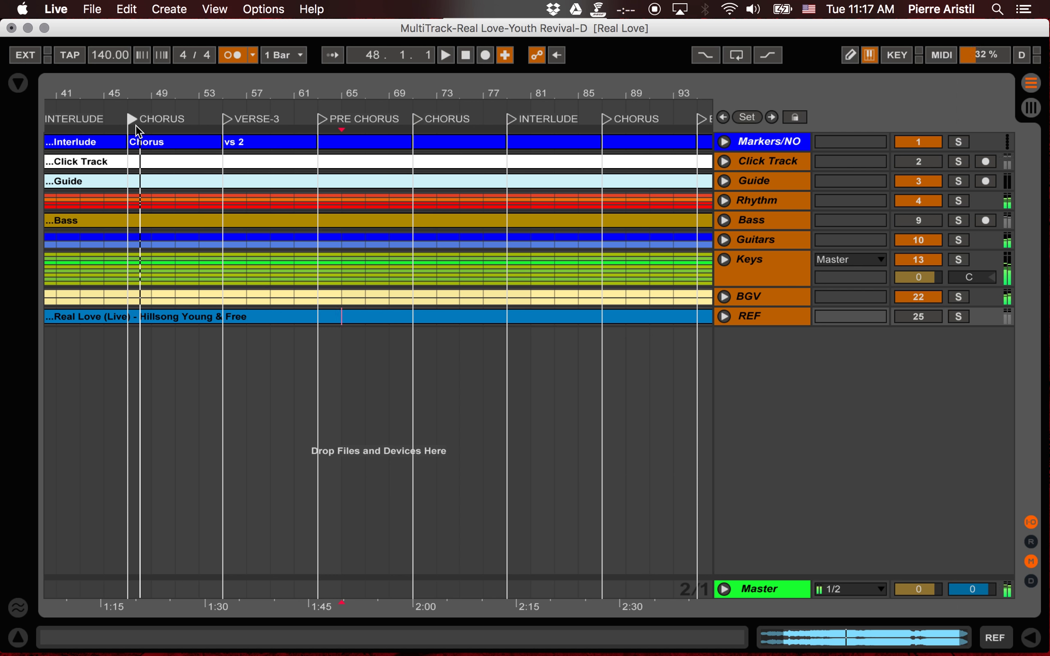
{"action": "key", "text": "space"}
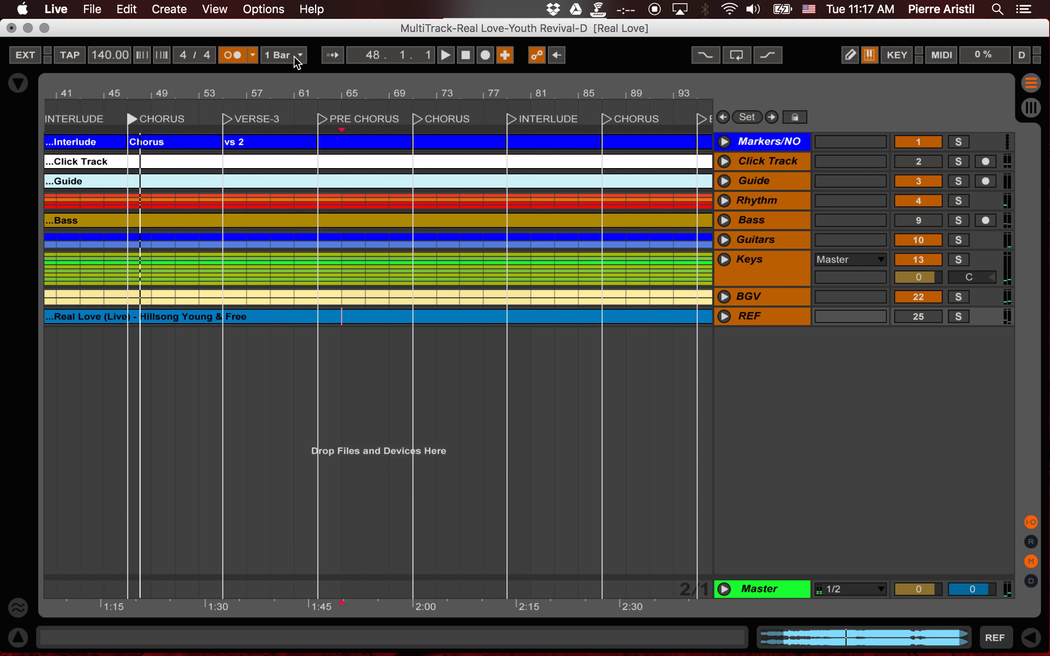
Step: Review the global quantization choices, keep 1 Bar, and select scenes 1 and 2 in turn in Session View
{"action": "left_click", "coordinate": [296, 57]}
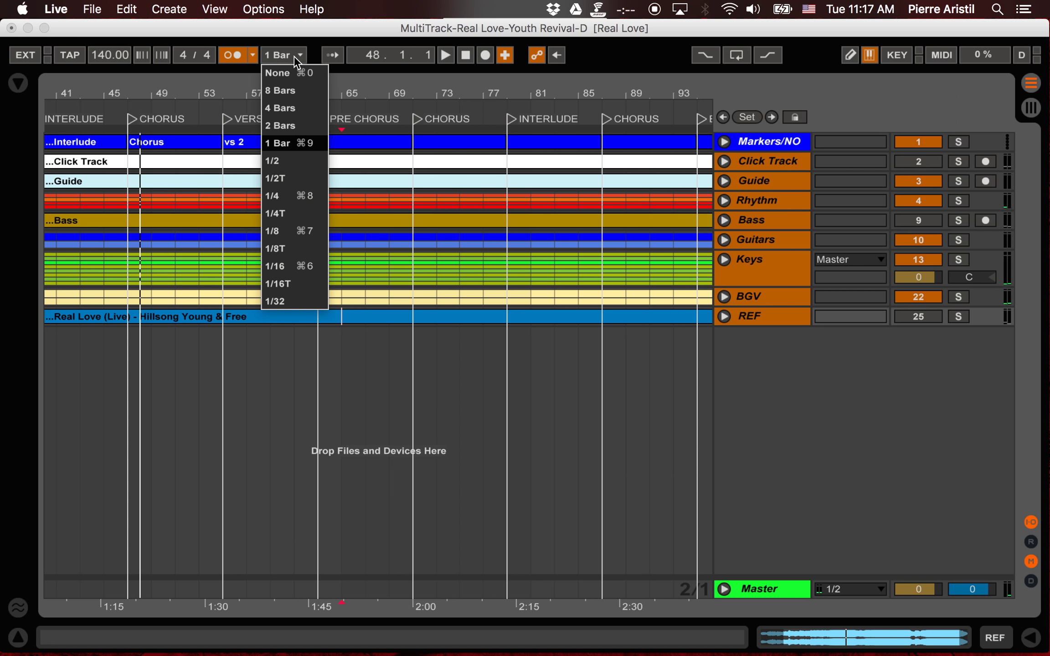
{"action": "left_click", "coordinate": [297, 148]}
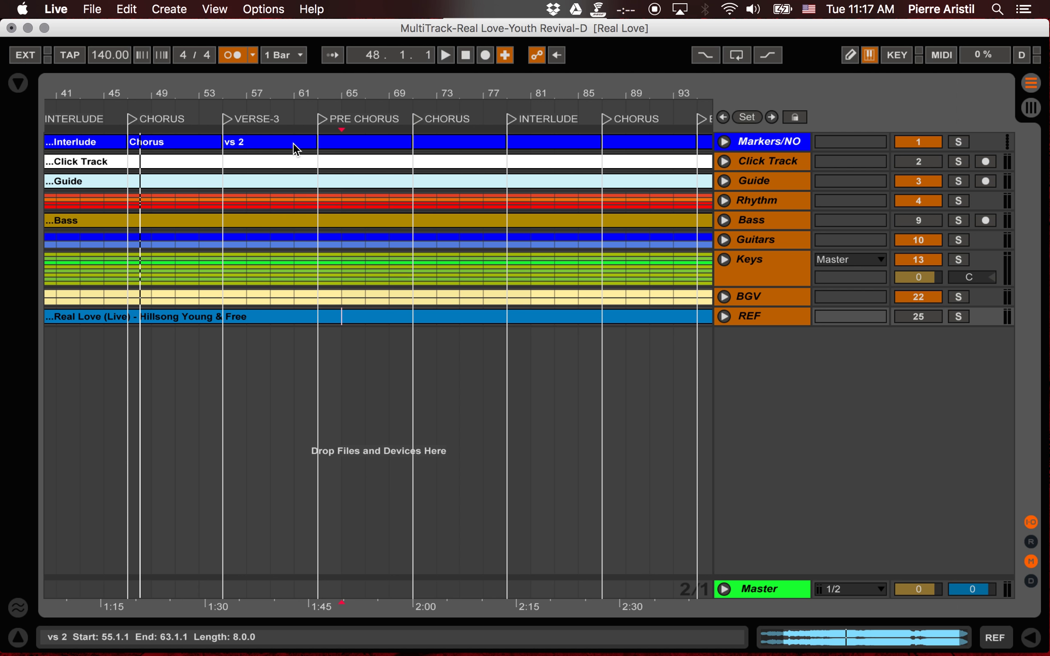
{"action": "key", "text": "Tab"}
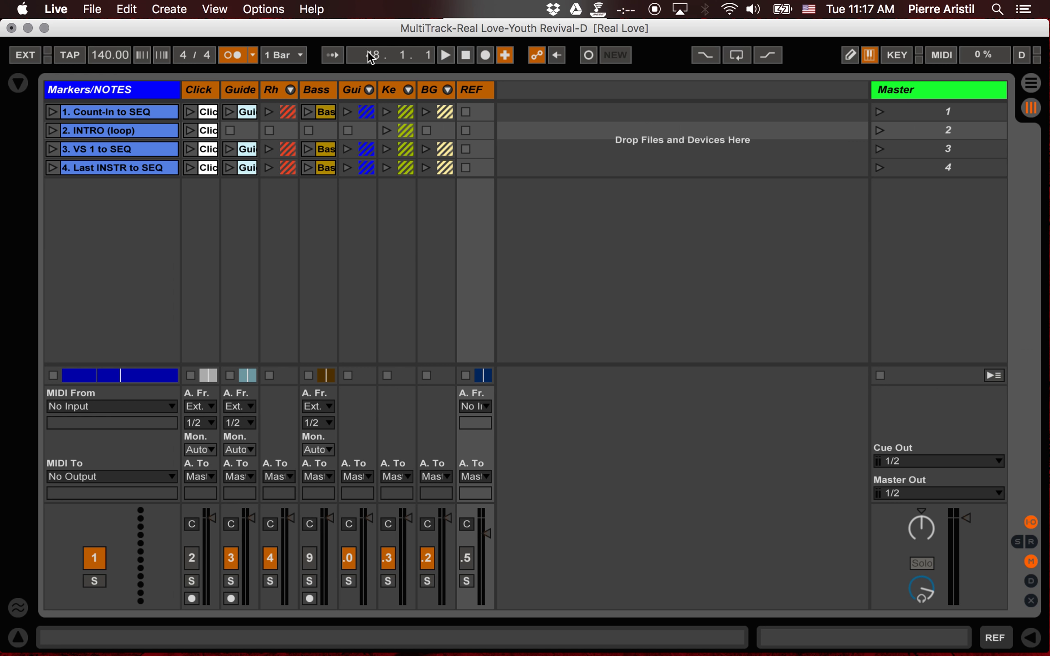
{"action": "left_click", "coordinate": [934, 110]}
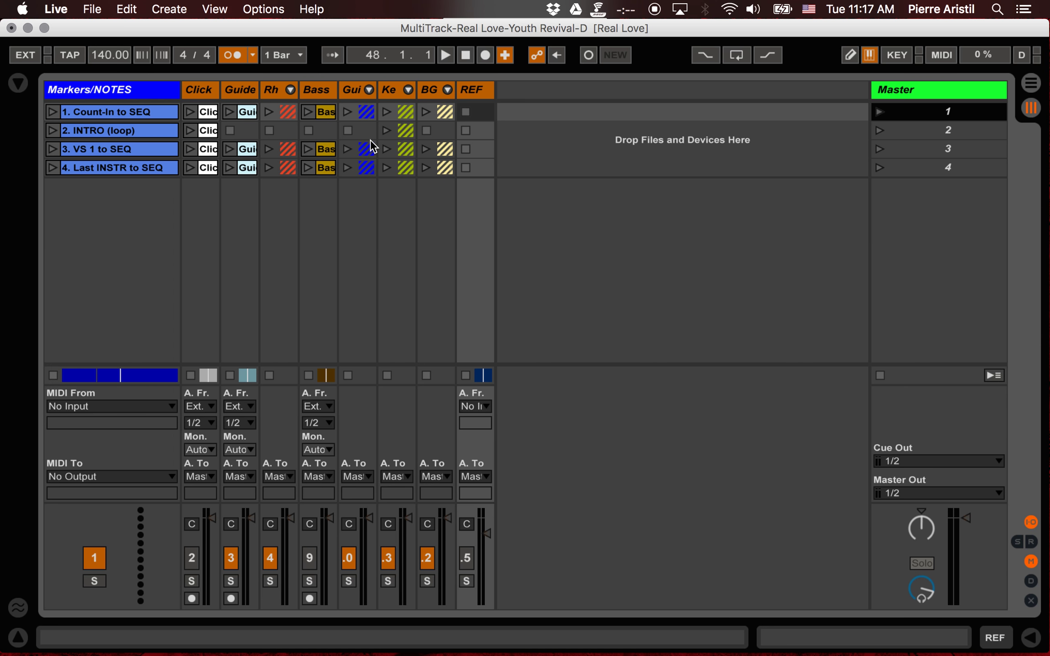
{"action": "left_click", "coordinate": [960, 130]}
Step: Return to Arrangement View and start playback from the VERSE-2 locator at bar 15
{"action": "key", "text": "Tab"}
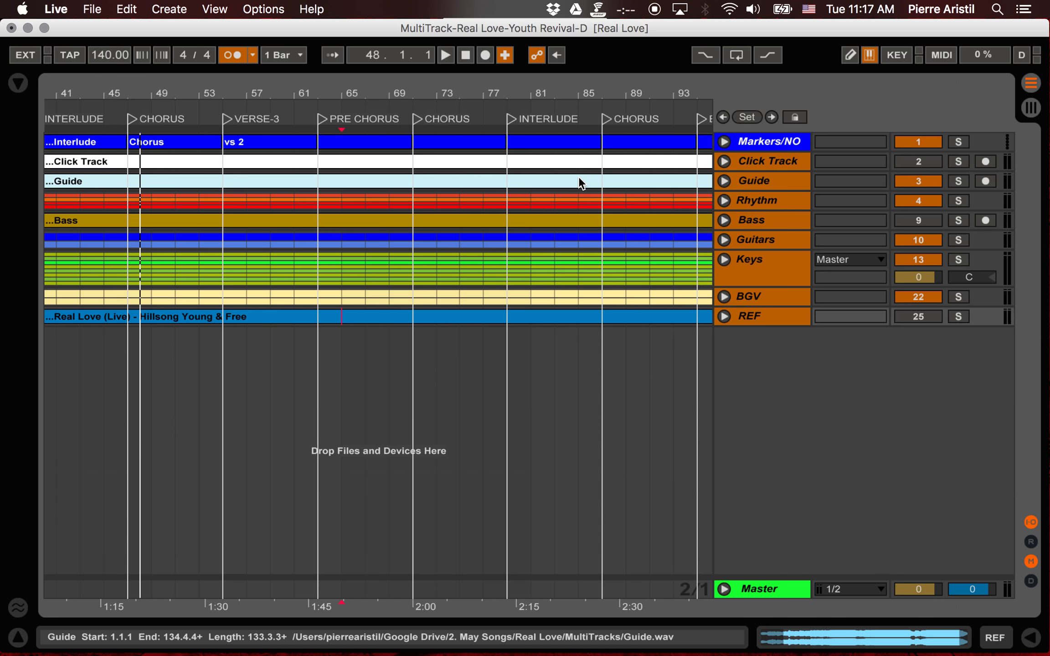
{"action": "scroll", "coordinate": [212, 336], "scroll_direction": "left", "scroll_amount": 10}
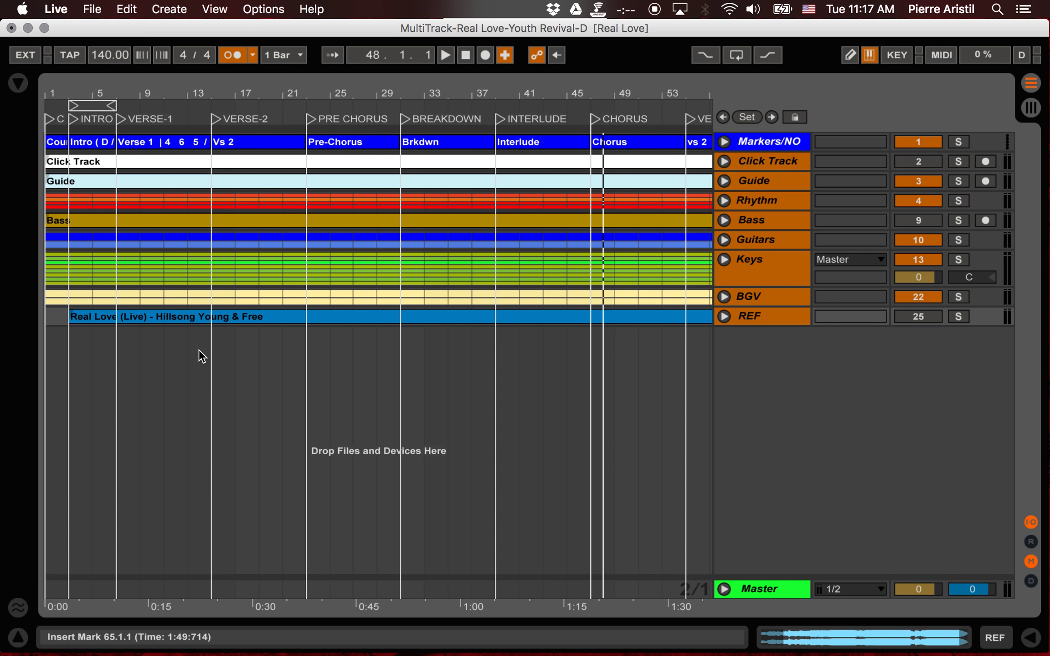
{"action": "left_click", "coordinate": [210, 350]}
{"action": "key", "text": "space"}
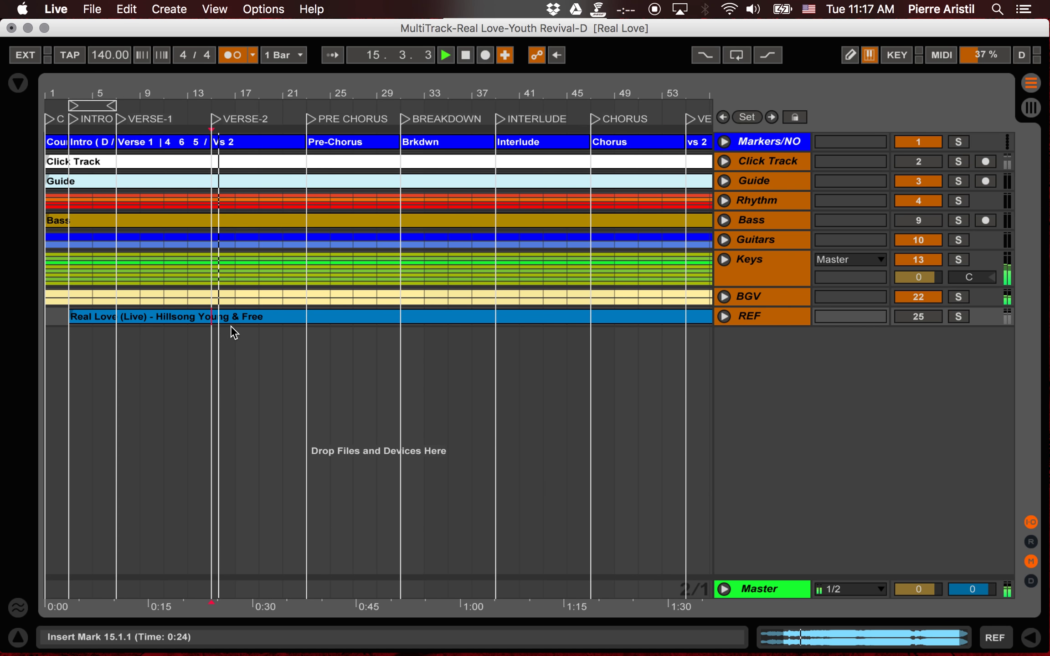
Step: Launch scene 2, INTRO (loop), in Session View while the arrangement plays
{"action": "key", "text": "Tab"}
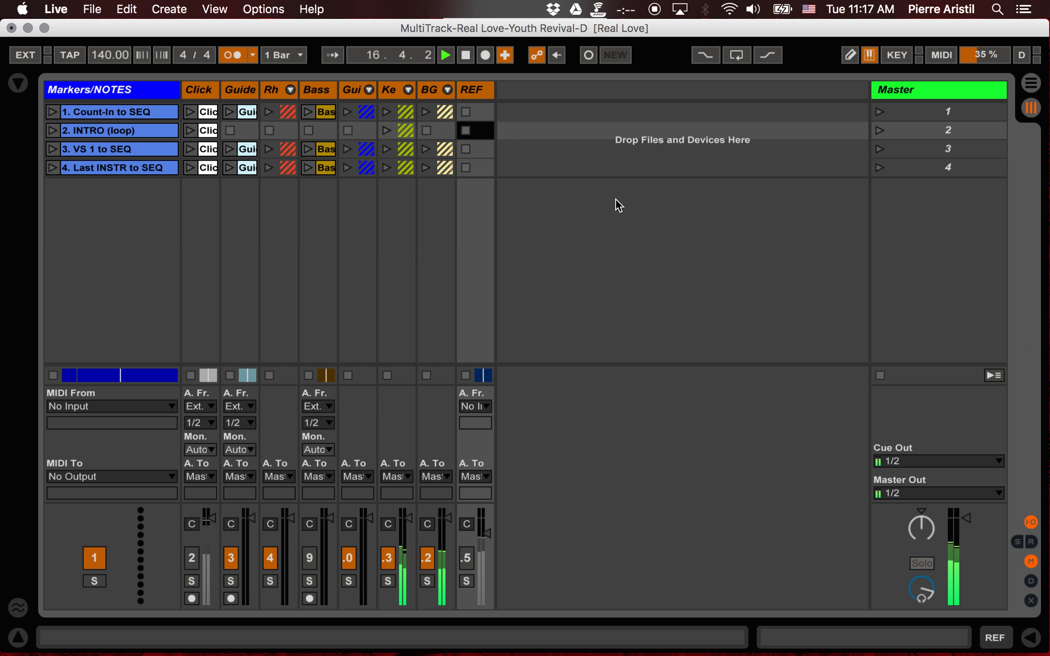
{"action": "left_click", "coordinate": [923, 132]}
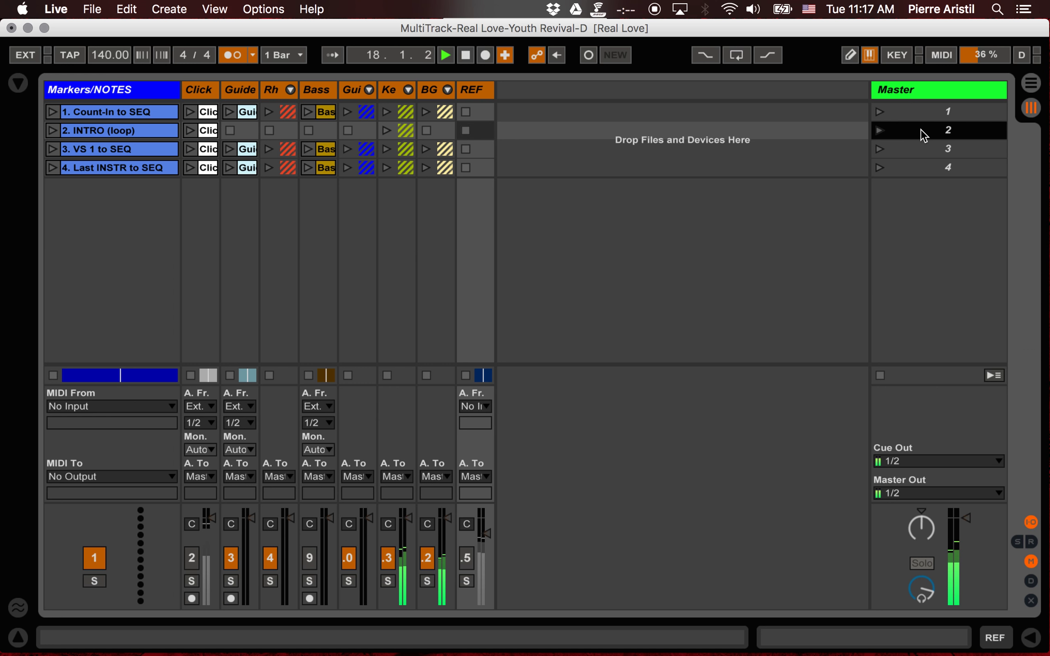
{"action": "key", "text": "Return"}
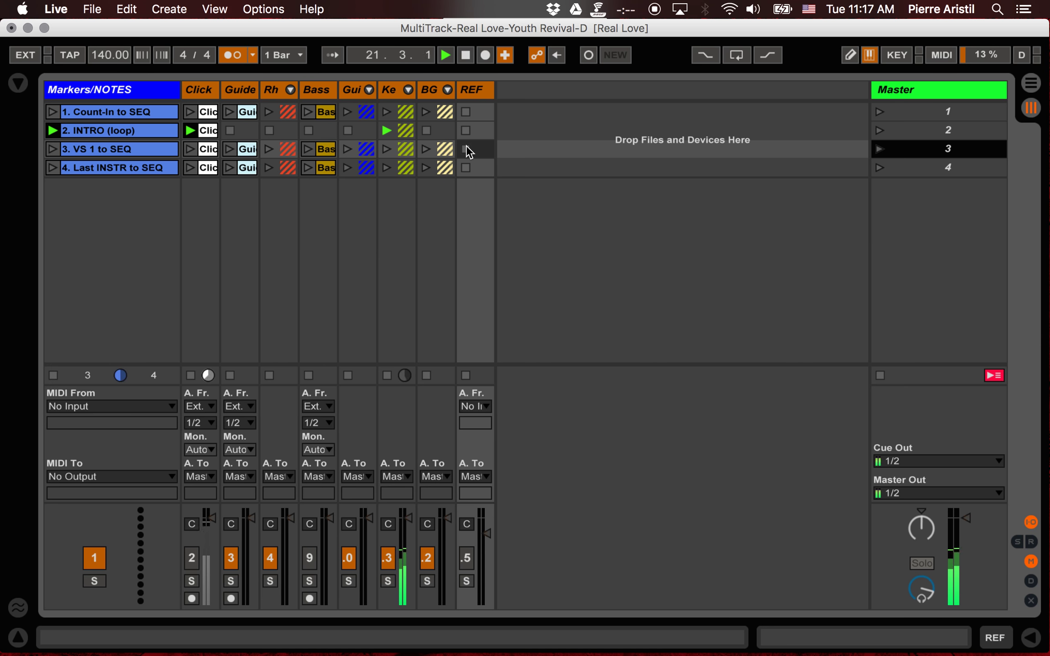
Step: Jump to the BREAKDOWN and INTERLUDE locators in Arrangement View during playback, and return to Session View
{"action": "key", "text": "Tab"}
{"action": "scroll", "coordinate": [364, 198], "scroll_direction": "right", "scroll_amount": 10}
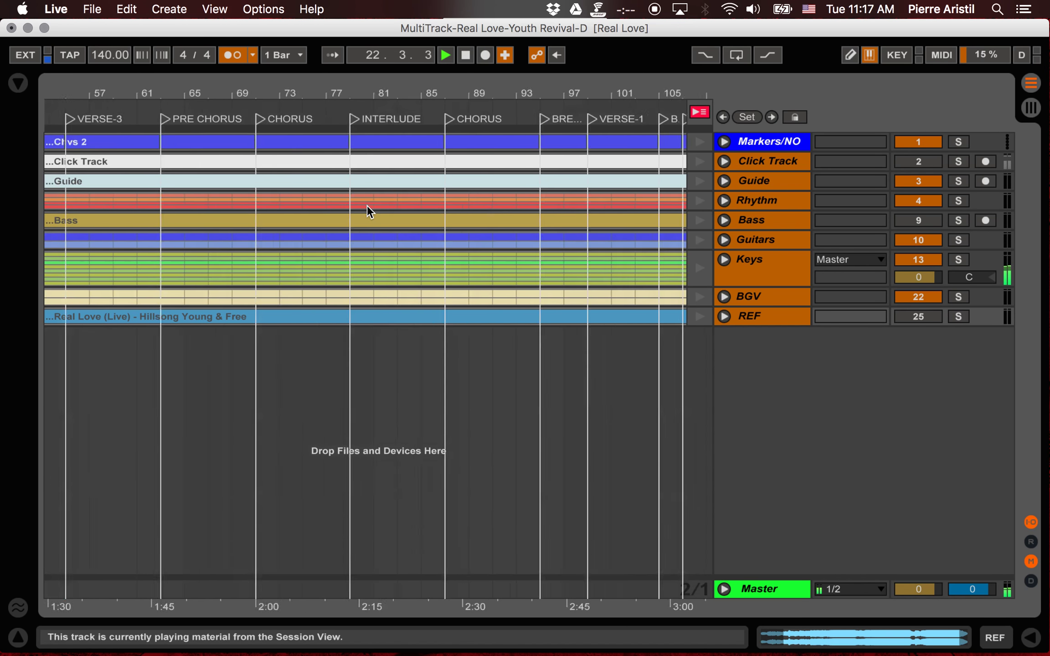
{"action": "scroll", "coordinate": [367, 205], "scroll_direction": "left", "scroll_amount": 10}
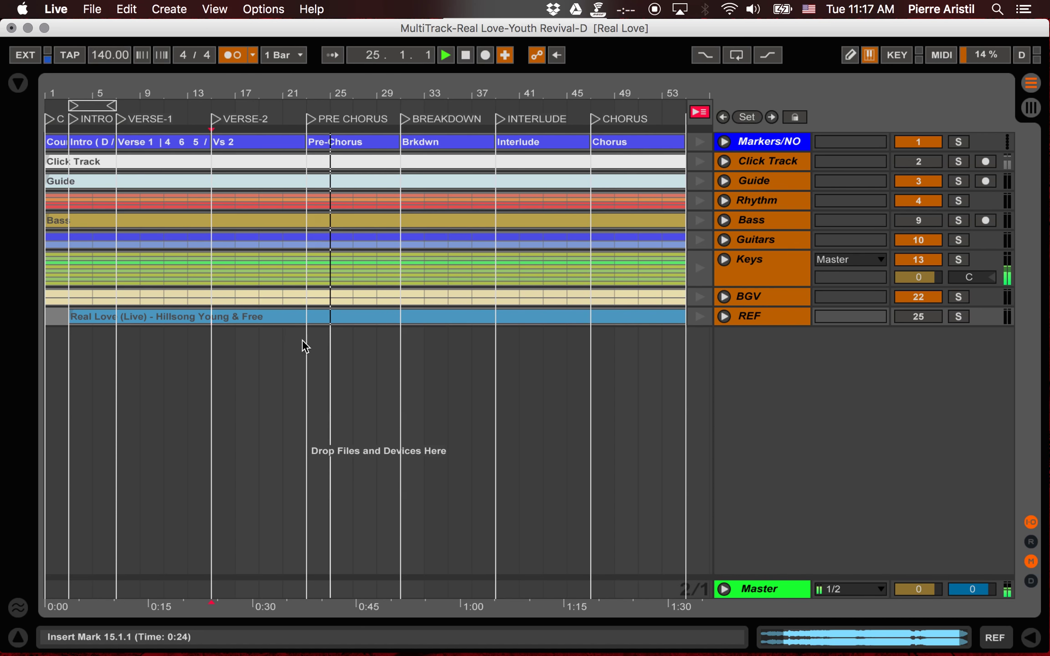
{"action": "left_click", "coordinate": [403, 118]}
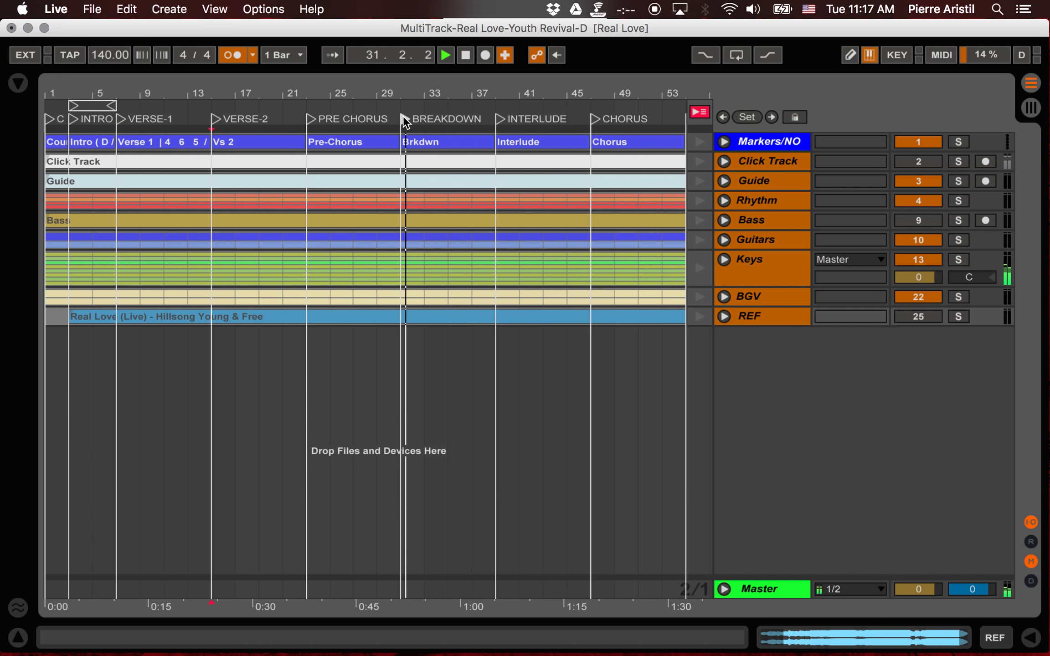
{"action": "left_click", "coordinate": [498, 120]}
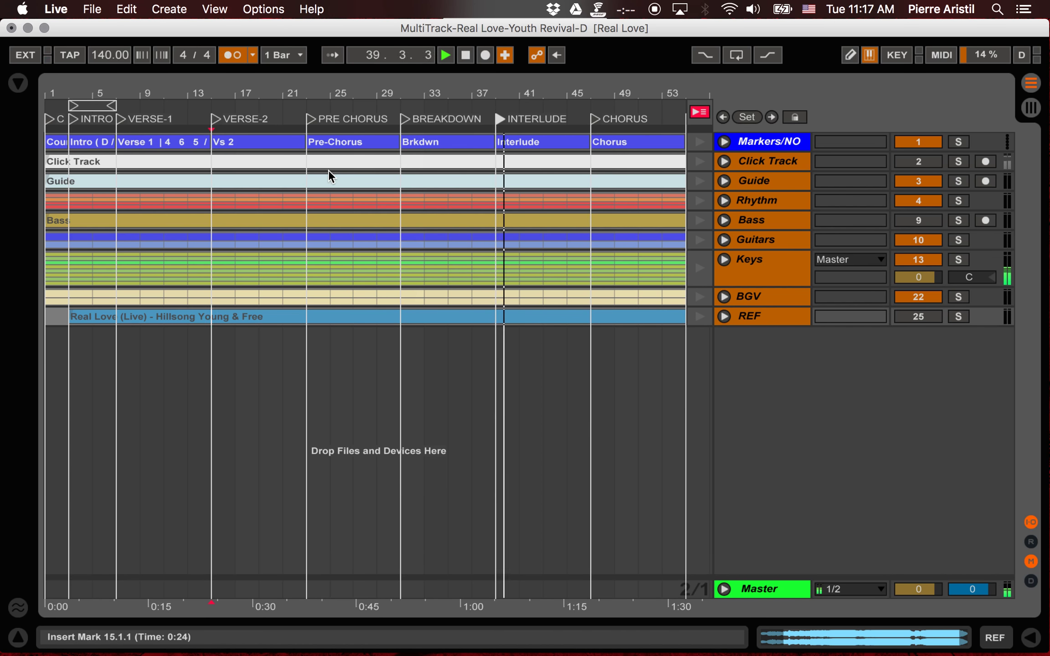
{"action": "key", "text": "Tab"}
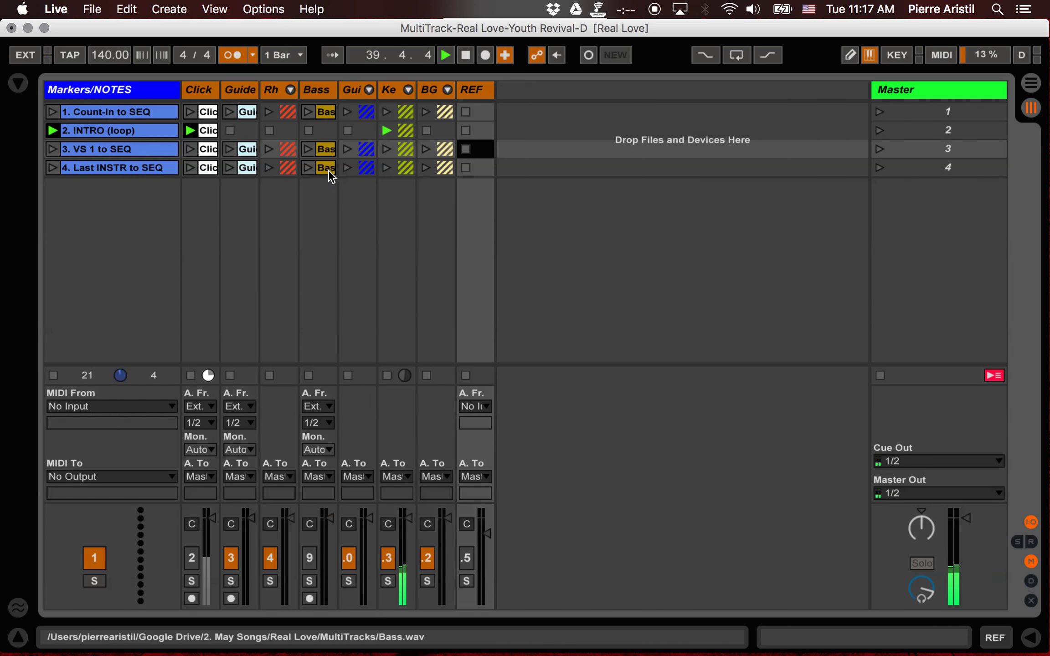
Step: Relaunch scene 2, INTRO (loop), in Session View after a look at the arrangement position, and stop playback
{"action": "left_click", "coordinate": [922, 133]}
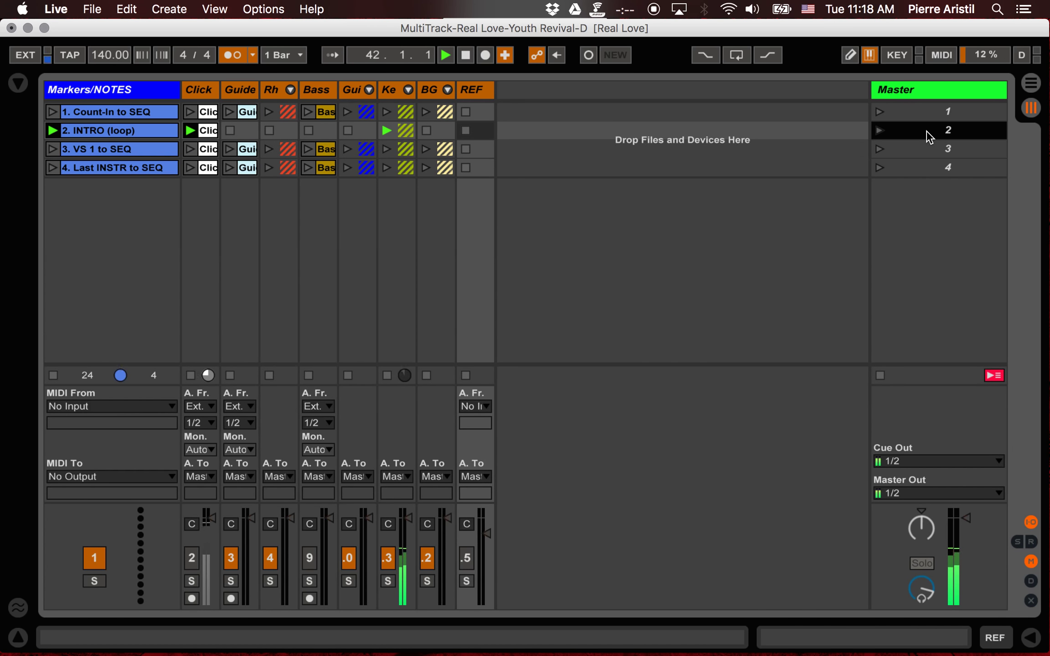
{"action": "key", "text": "Tab"}
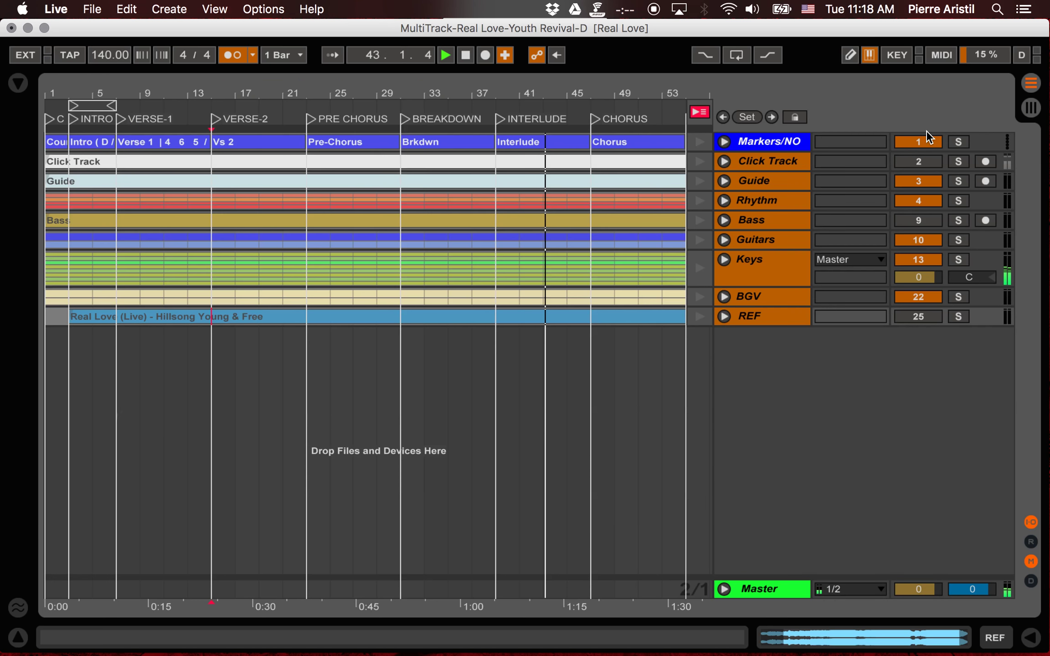
{"action": "key", "text": "Tab"}
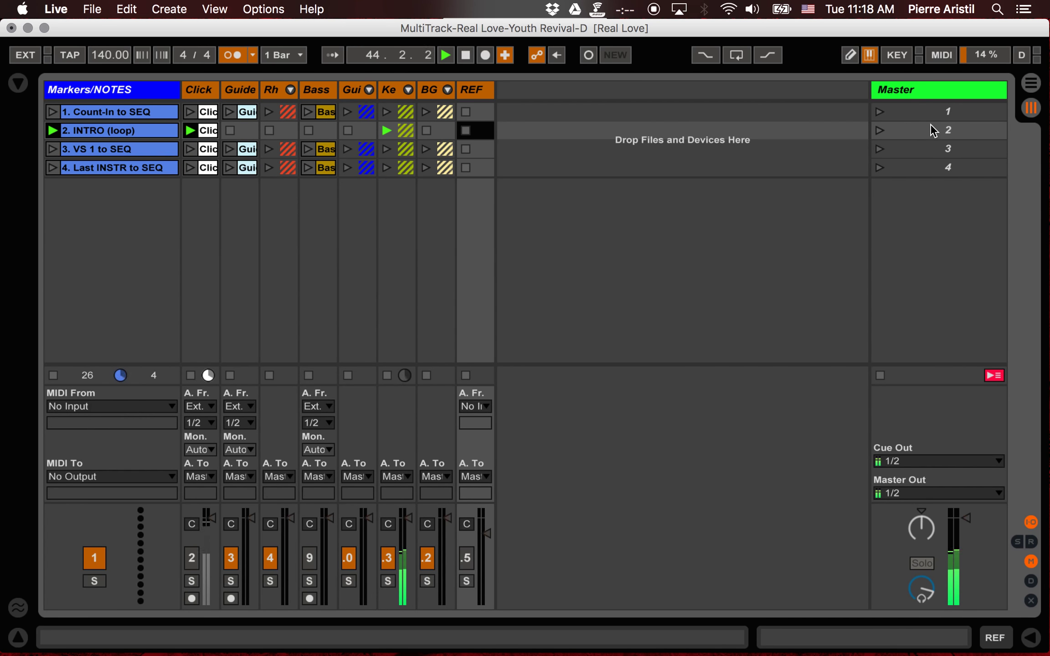
{"action": "key", "text": "Down"}
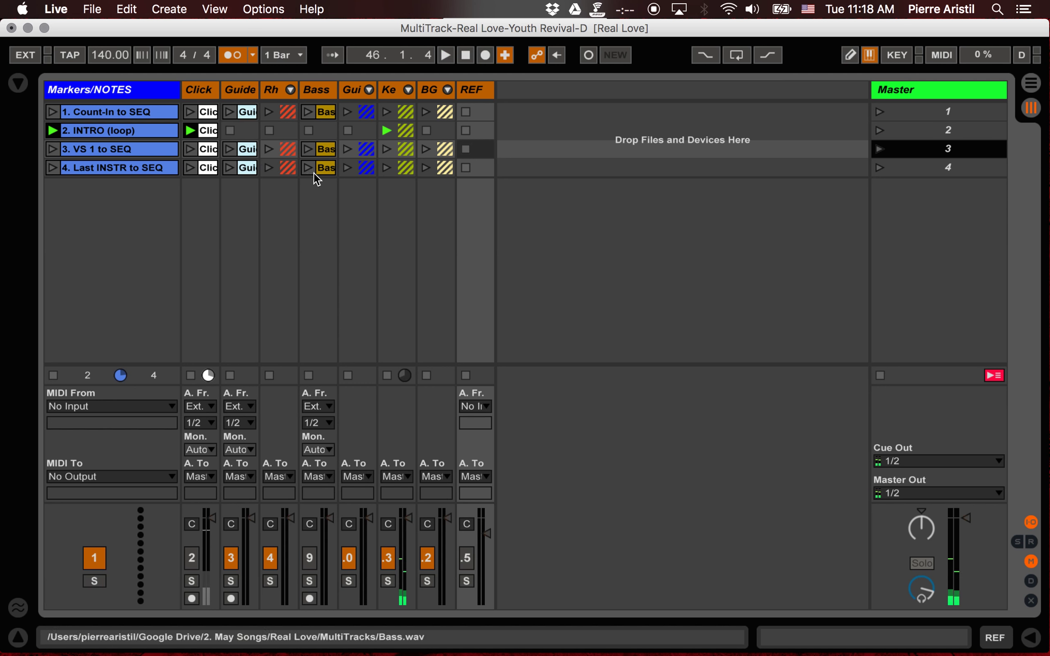
Step: Launch scene 1, Count-In to SEQ, and switch during playback to scene 2, INTRO (loop)
{"action": "left_click", "coordinate": [954, 114]}
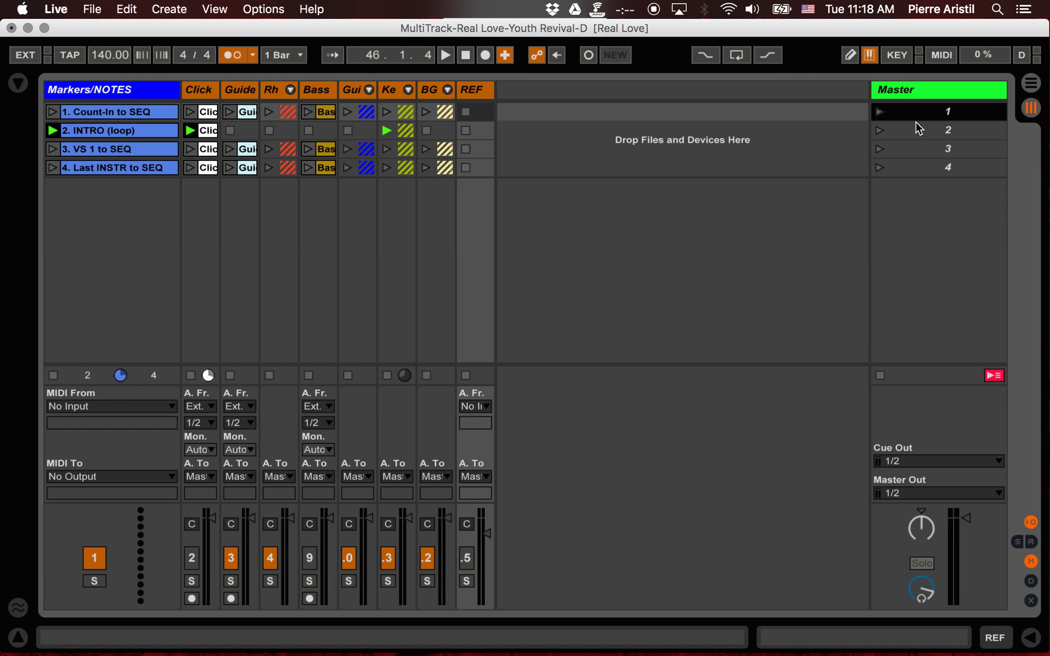
{"action": "key", "text": "Return"}
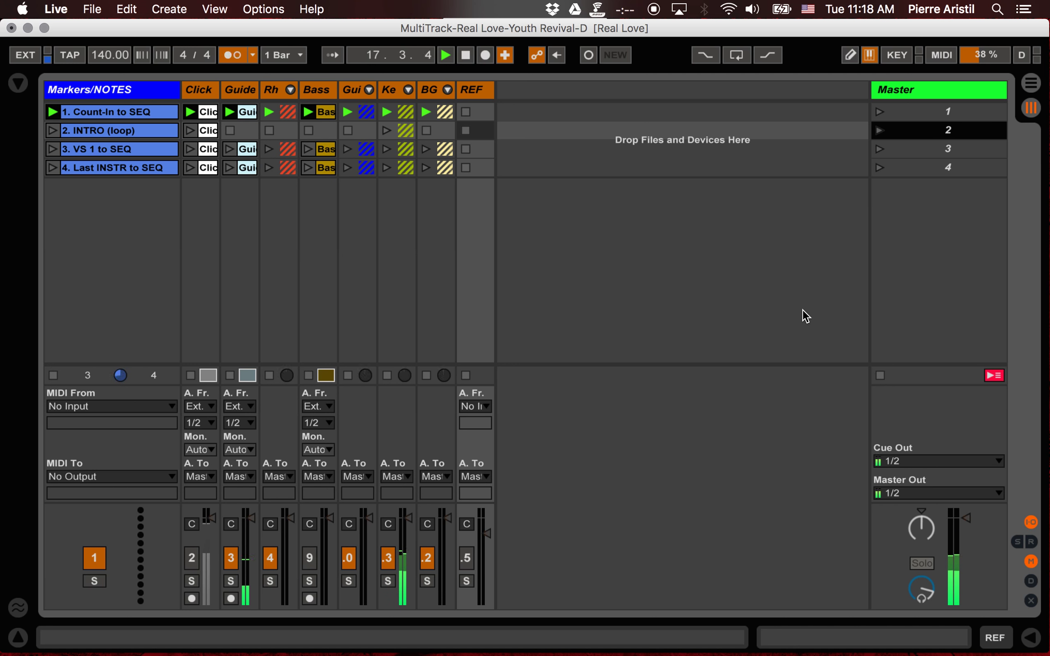
{"action": "left_click", "coordinate": [923, 143]}
{"action": "left_click", "coordinate": [930, 135]}
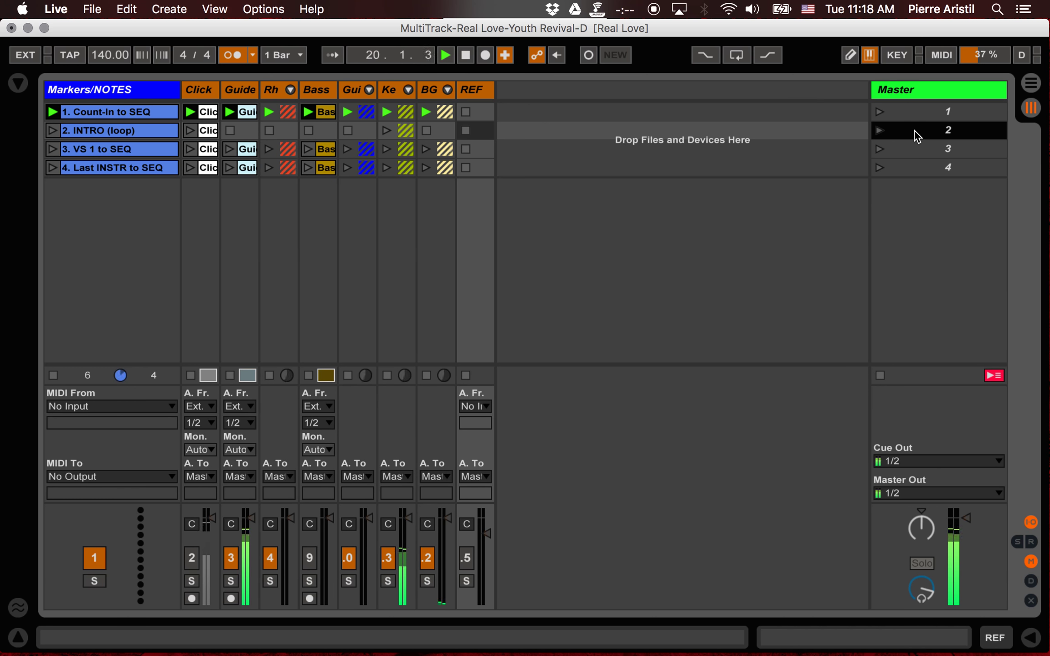
{"action": "key", "text": "Return"}
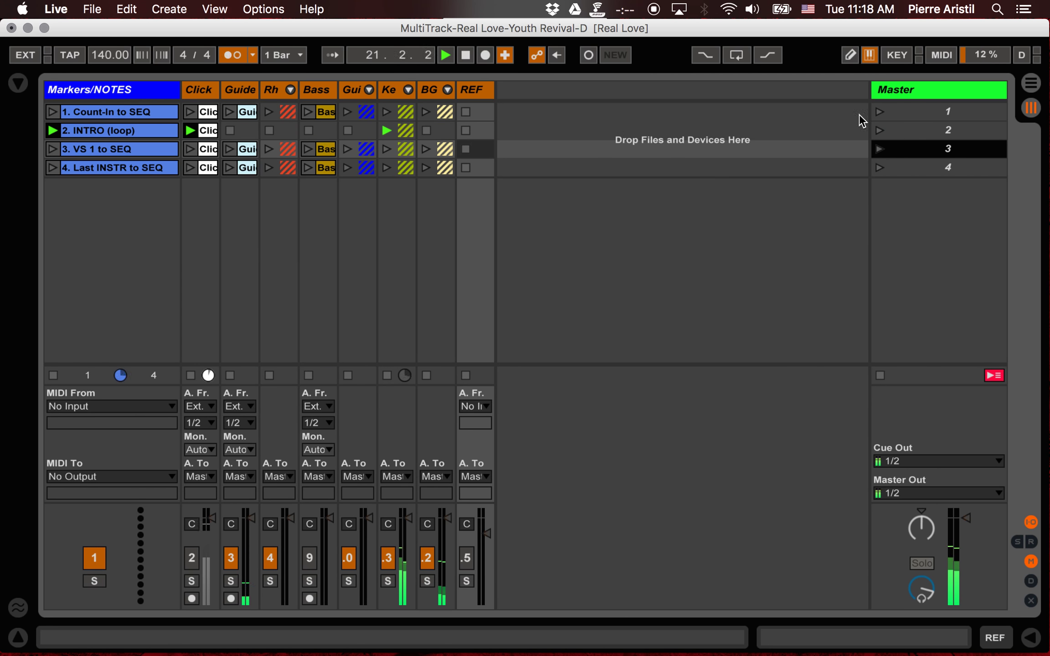
Step: Launch scene 3, VS 1 to SEQ, out of the looping intro, and stop playback with scene 4 selected
{"action": "left_click", "coordinate": [915, 133]}
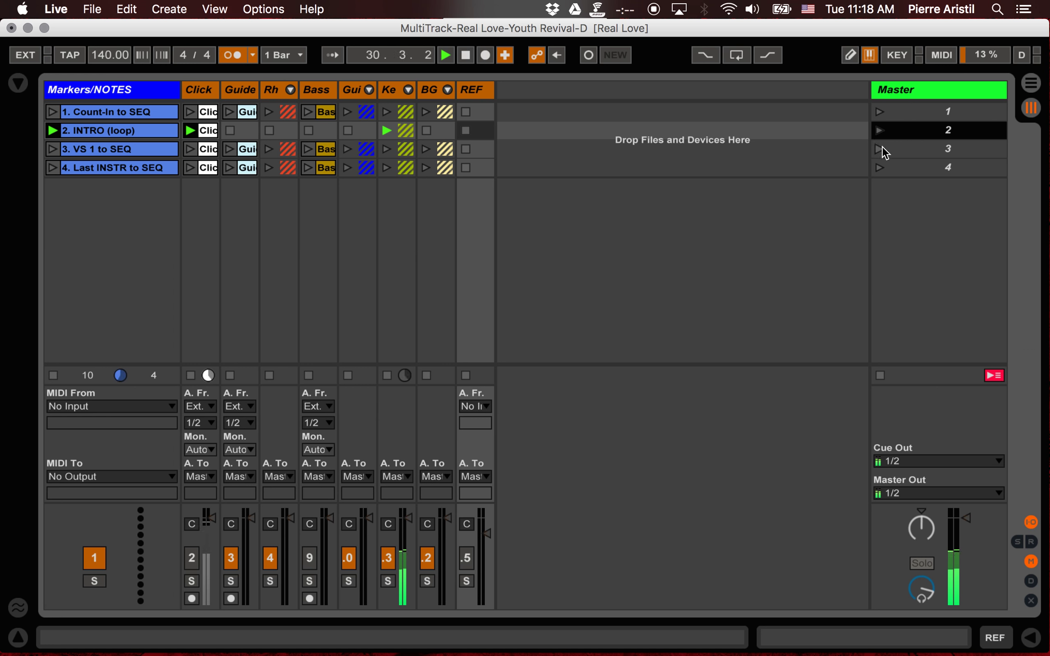
{"action": "left_click", "coordinate": [910, 154]}
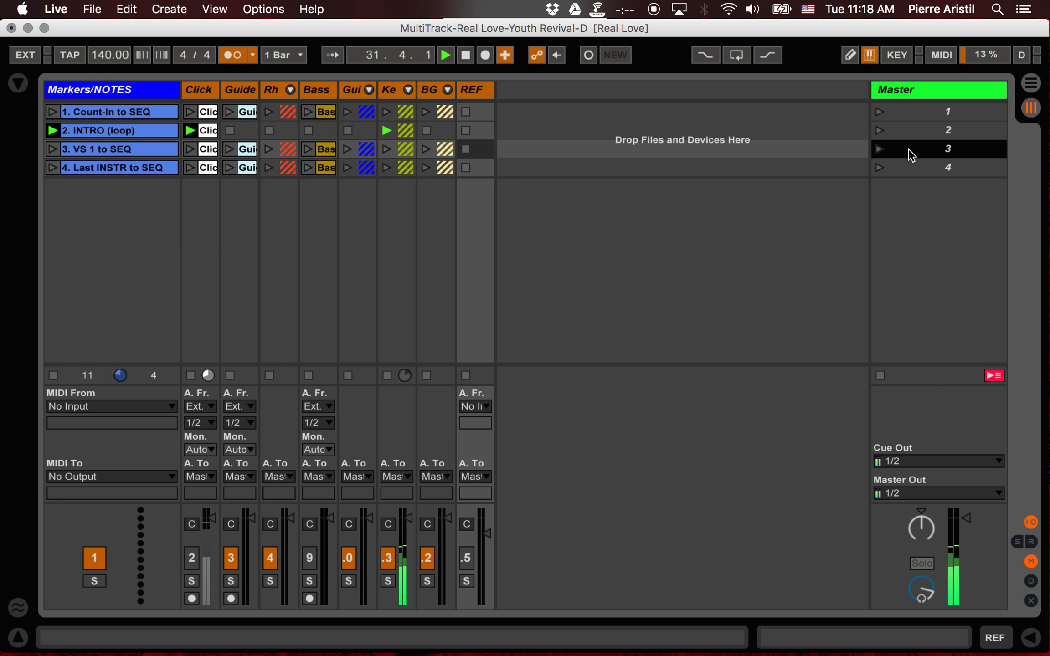
{"action": "key", "text": "Return"}
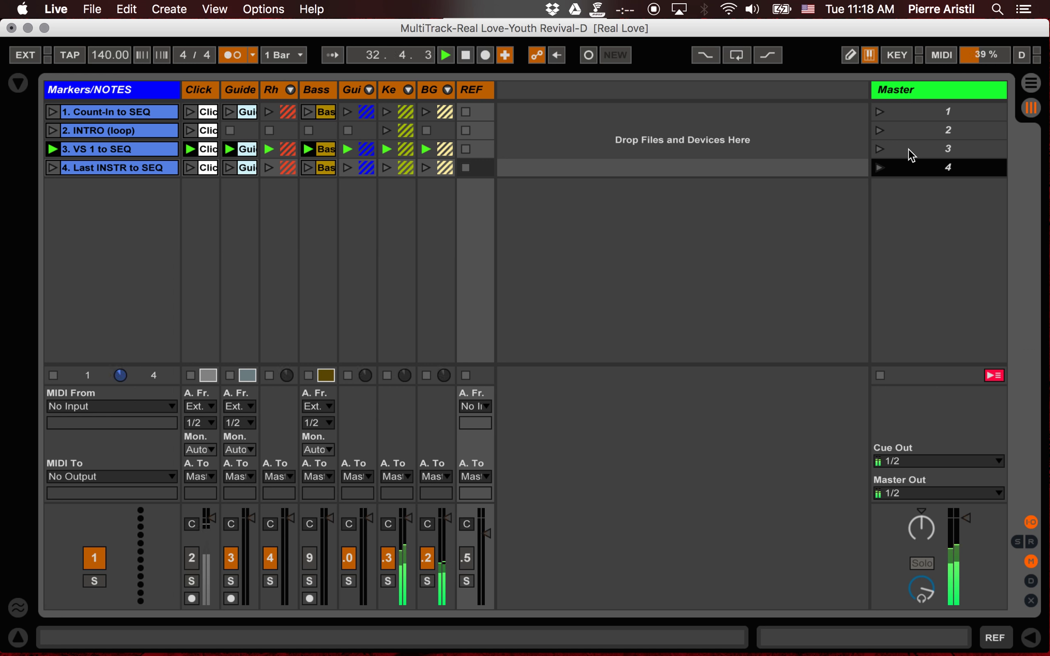
{"action": "left_click", "coordinate": [911, 154]}
{"action": "left_click", "coordinate": [915, 167]}
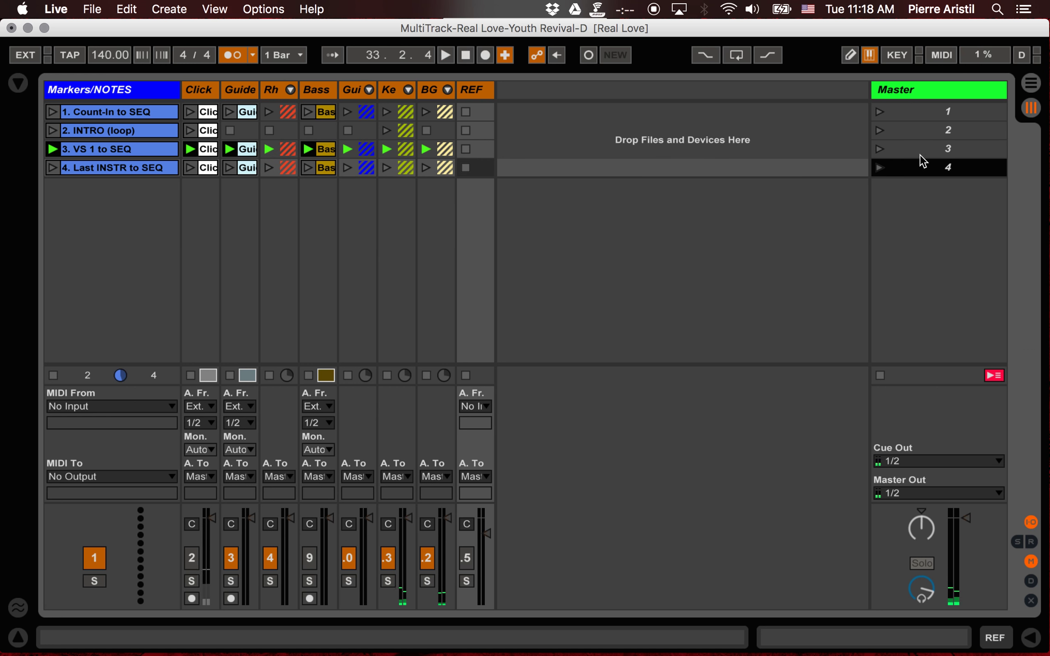
Step: Restart playback with scene 2, INTRO (loop), and move on to scene 3, VS 1 to SEQ
{"action": "left_click", "coordinate": [934, 132]}
{"action": "key", "text": "Return"}
{"action": "left_click", "coordinate": [935, 147]}
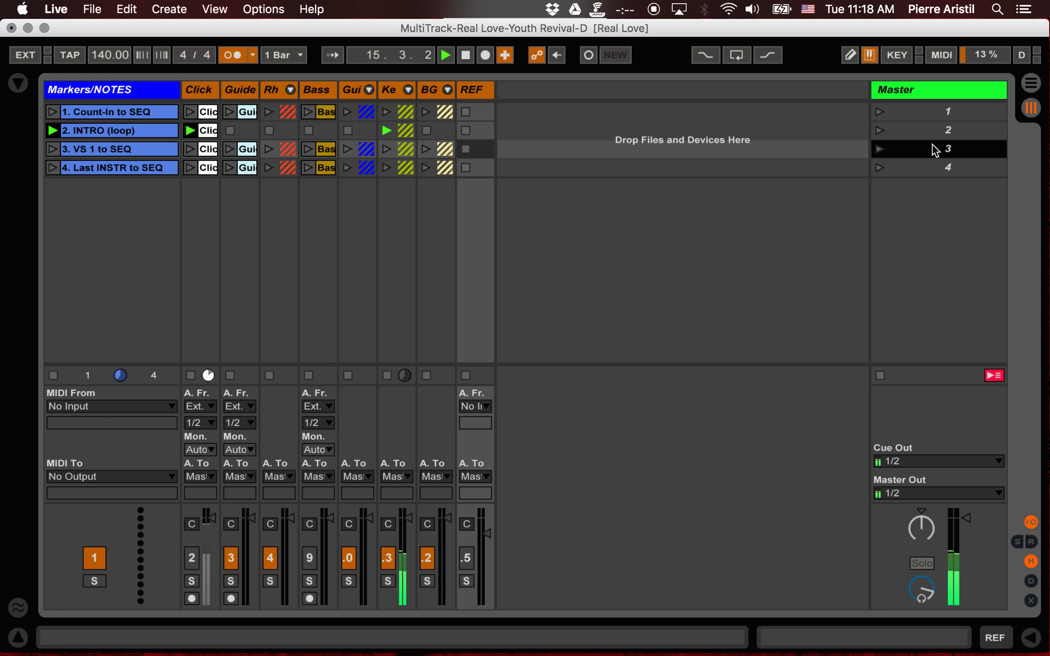
{"action": "key", "text": "Return"}
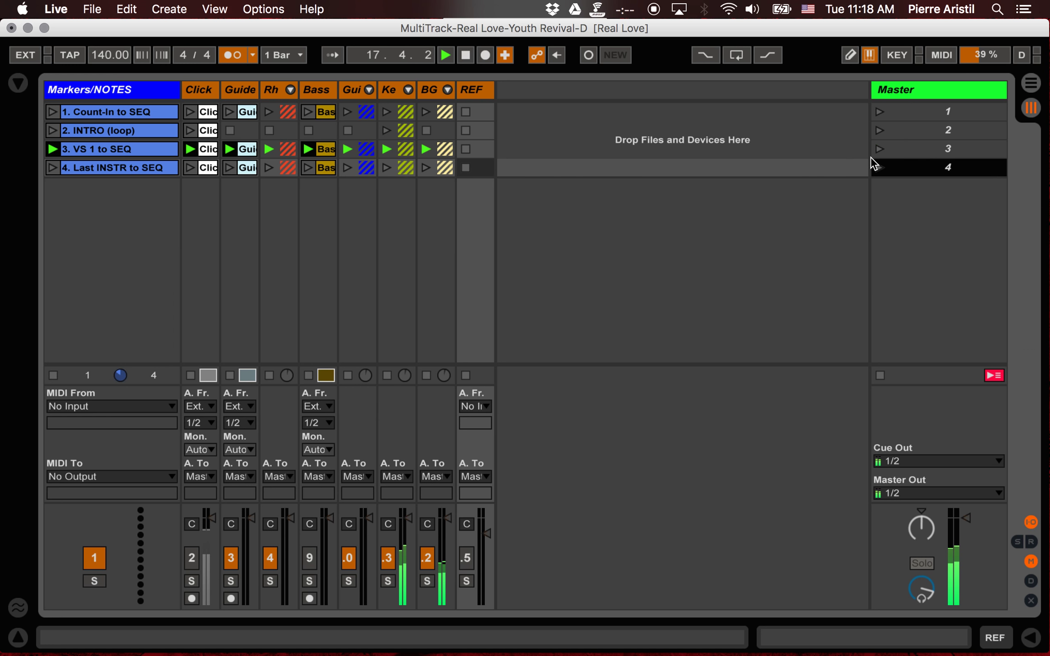
Step: Launch scene 4, Last INSTR to SEQ, and stop playback
{"action": "key", "text": "Return"}
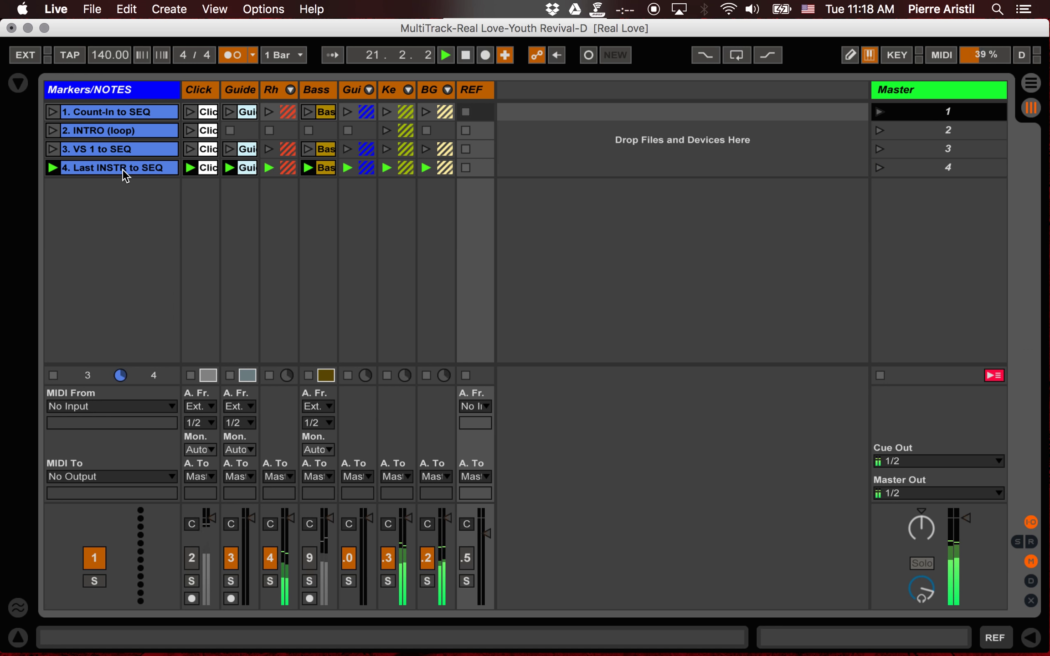
{"action": "key", "text": "space"}
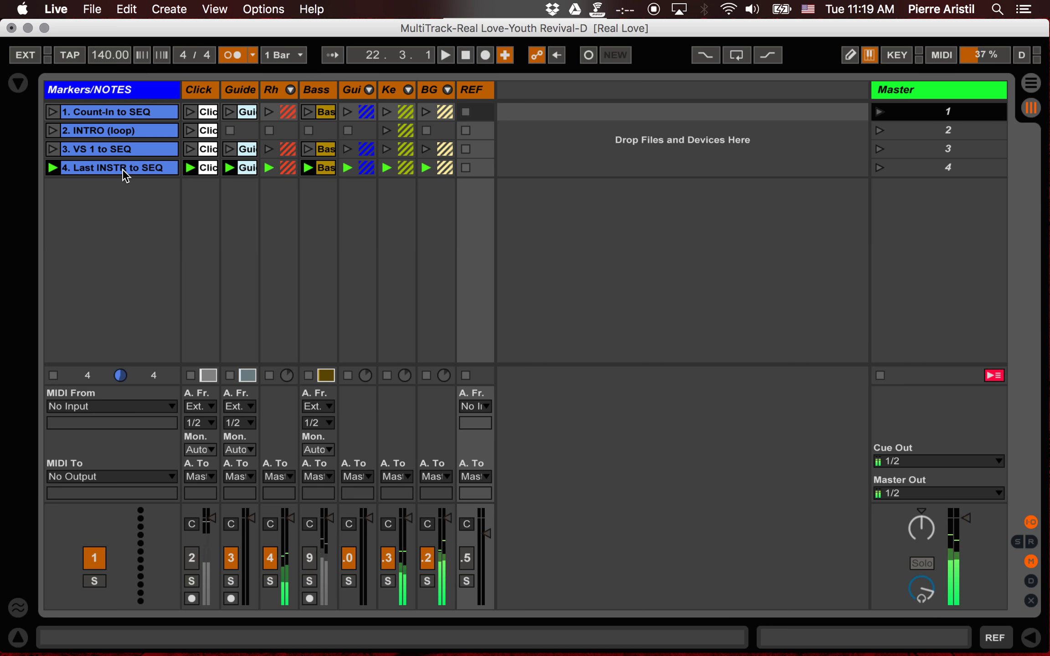
{"action": "left_click", "coordinate": [610, 200]}
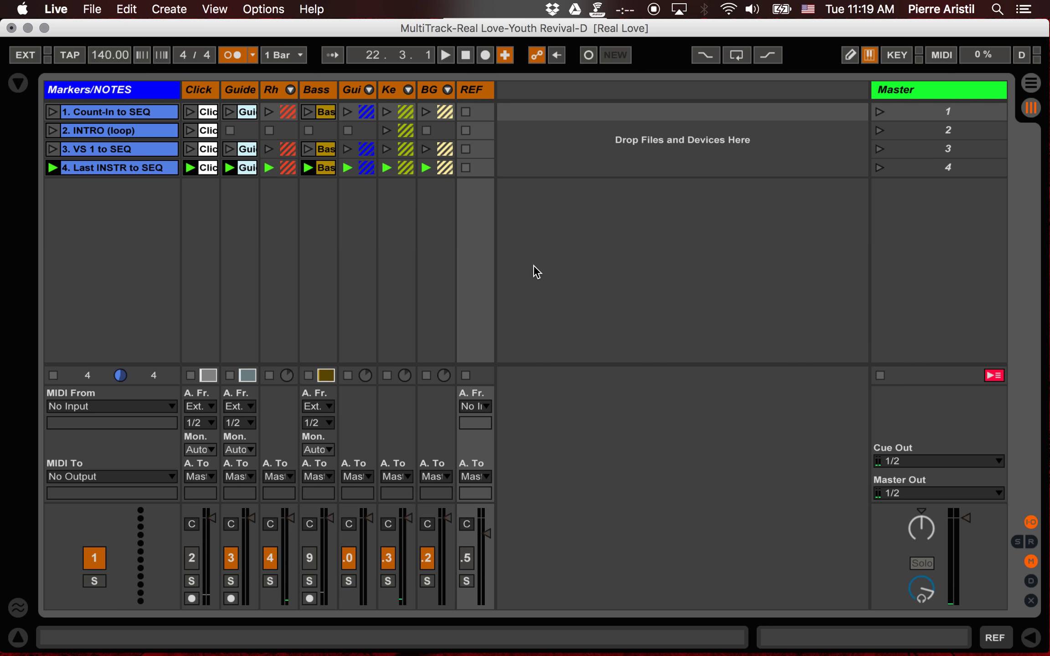
Step: Look over the Arrangement View, and review the audio output routing choices of the Rhythm group in Session View
{"action": "key", "text": "Tab"}
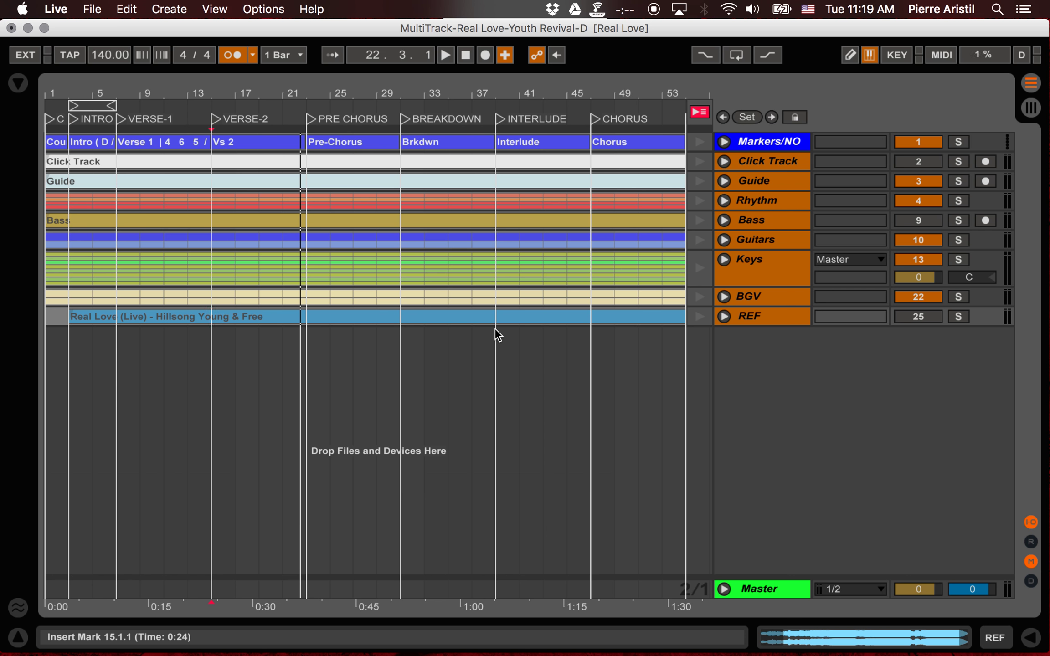
{"action": "key", "text": "Tab"}
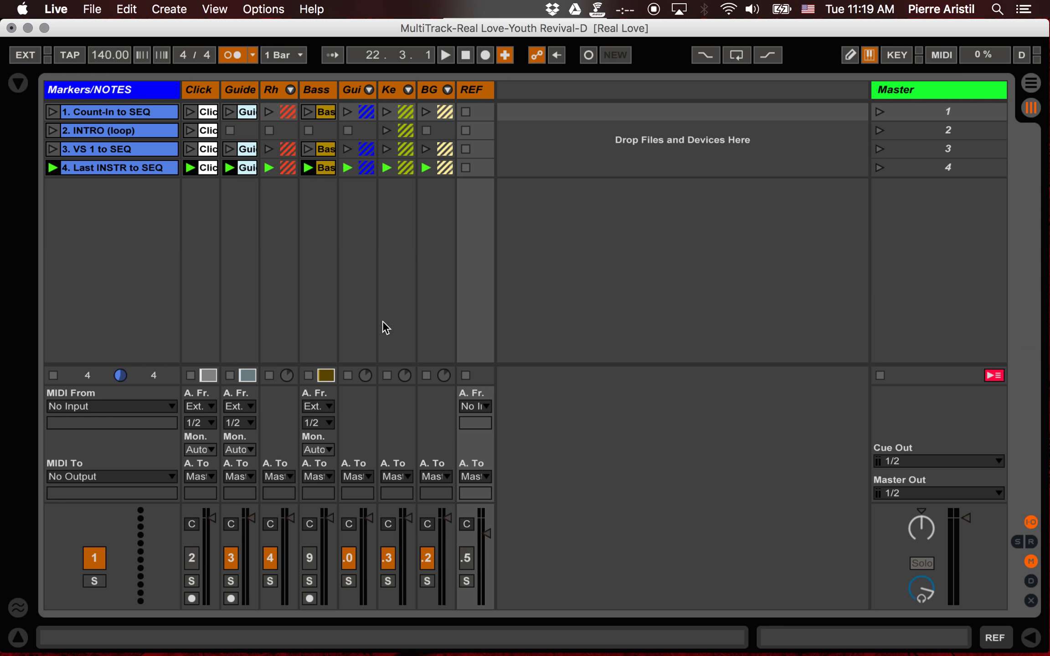
{"action": "left_click", "coordinate": [278, 476]}
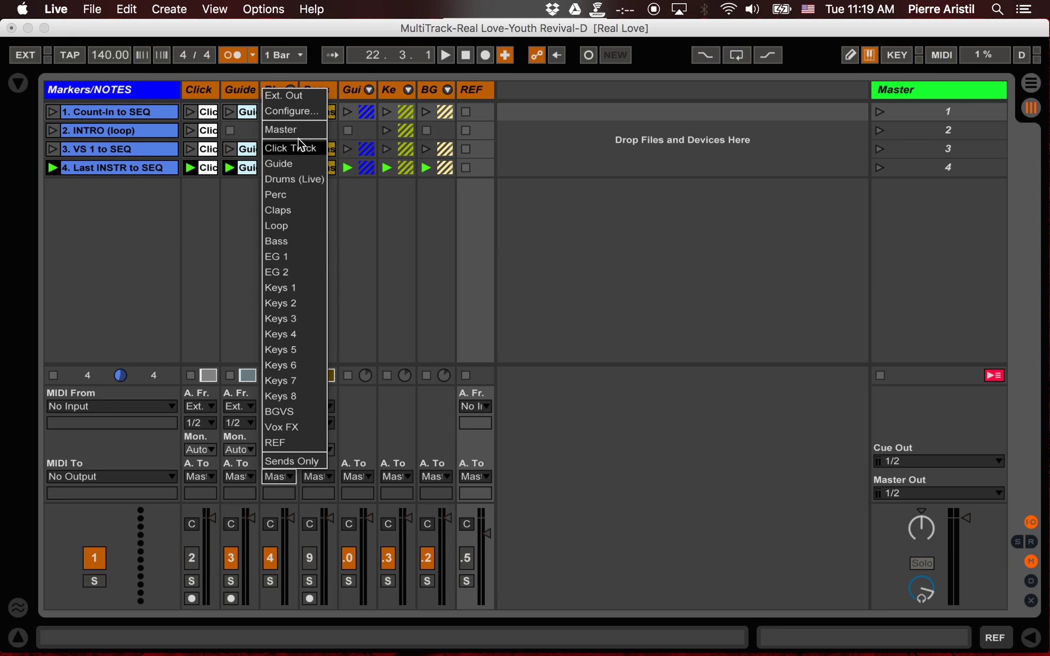
{"action": "left_click", "coordinate": [604, 248]}
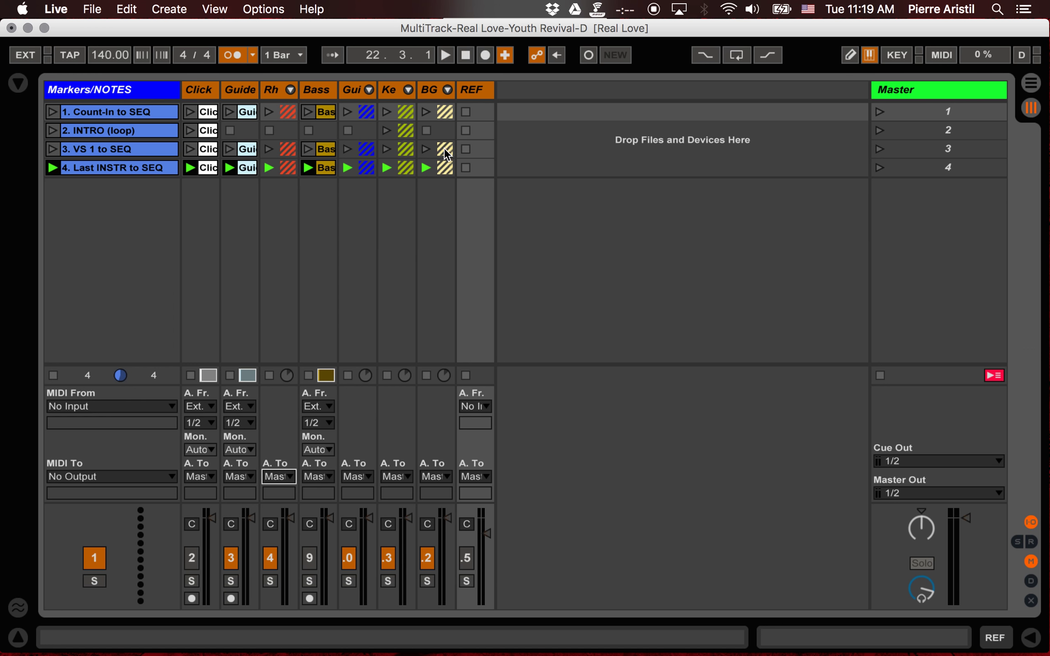
Step: Select all tracks from Click to REF and show the return tracks in Session View
{"action": "left_click", "coordinate": [480, 92]}
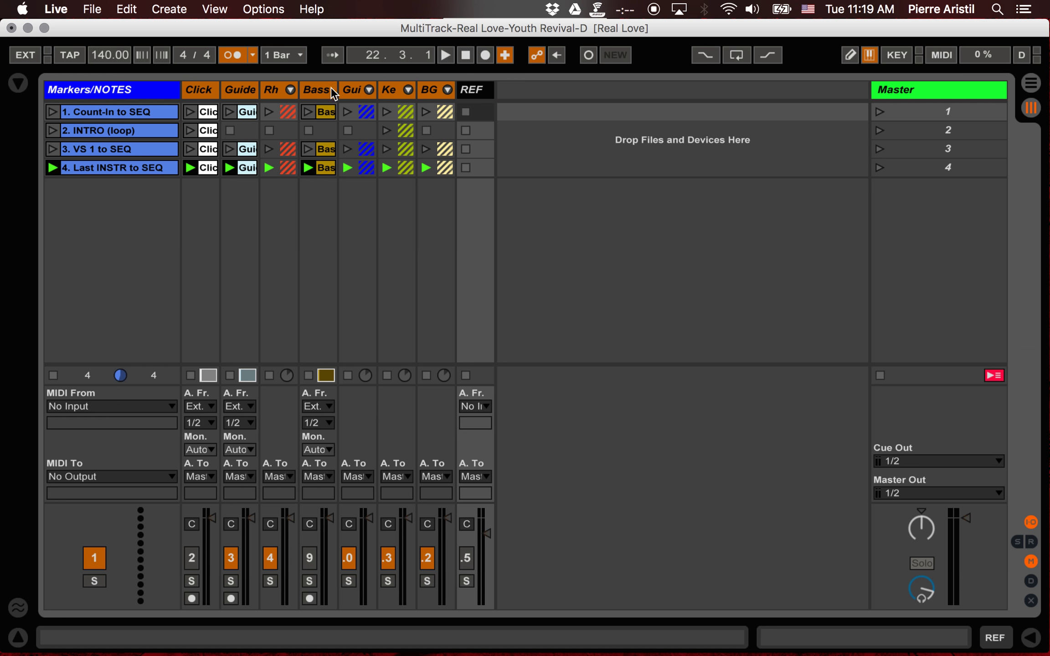
{"action": "left_click", "coordinate": [200, 93]}
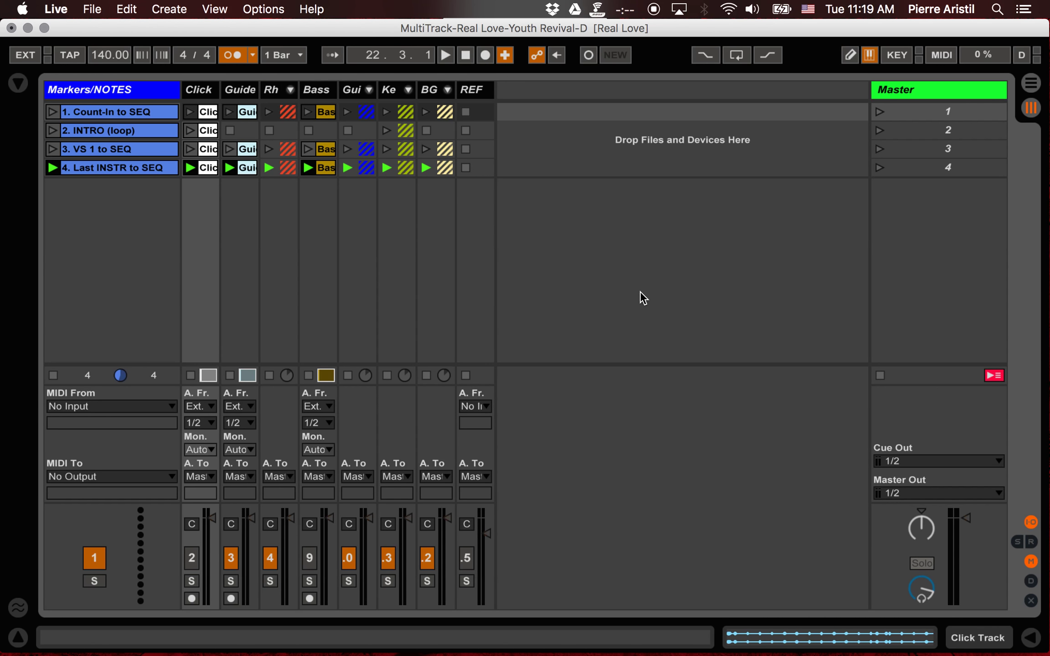
{"action": "key", "text": "super+alt+r"}
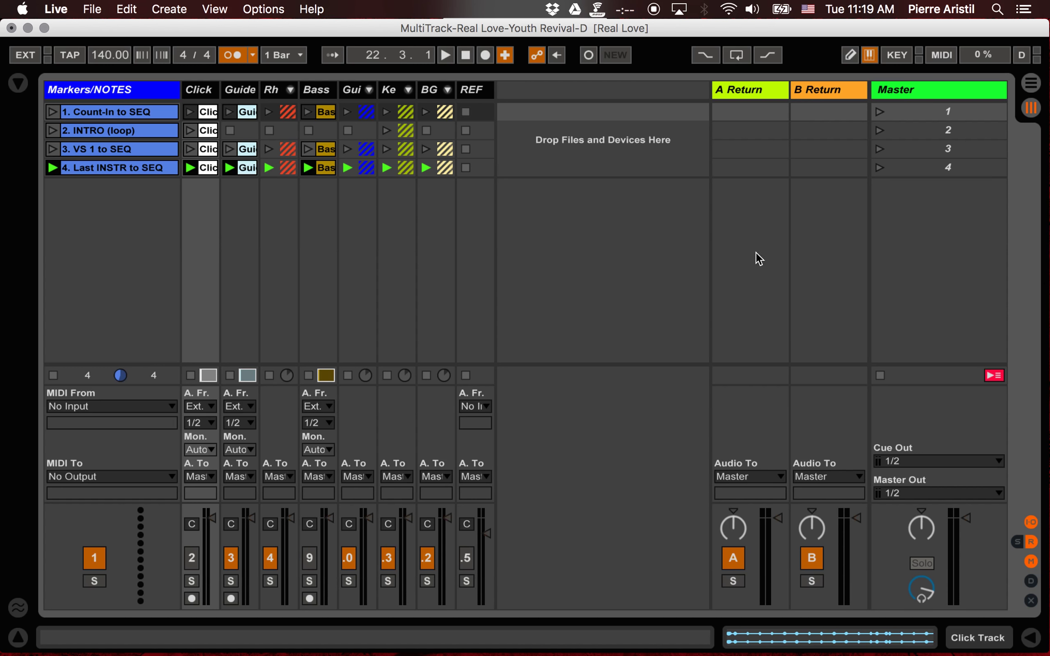
Step: Insert five more return tracks after B Return, making seven returns from A to G
{"action": "left_click", "coordinate": [757, 94]}
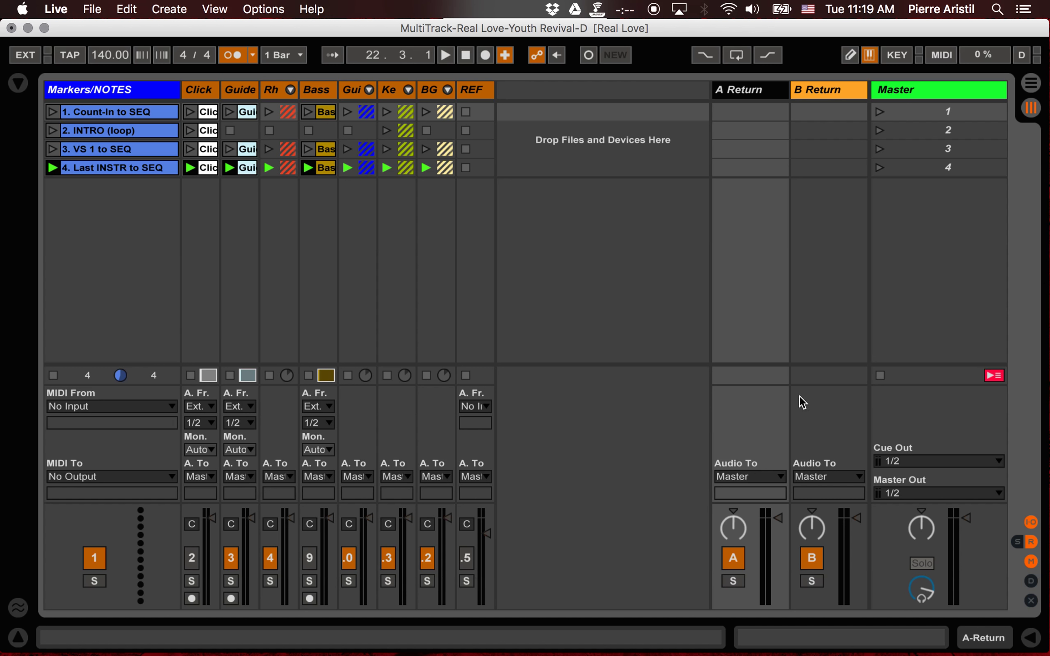
{"action": "left_click", "coordinate": [816, 96]}
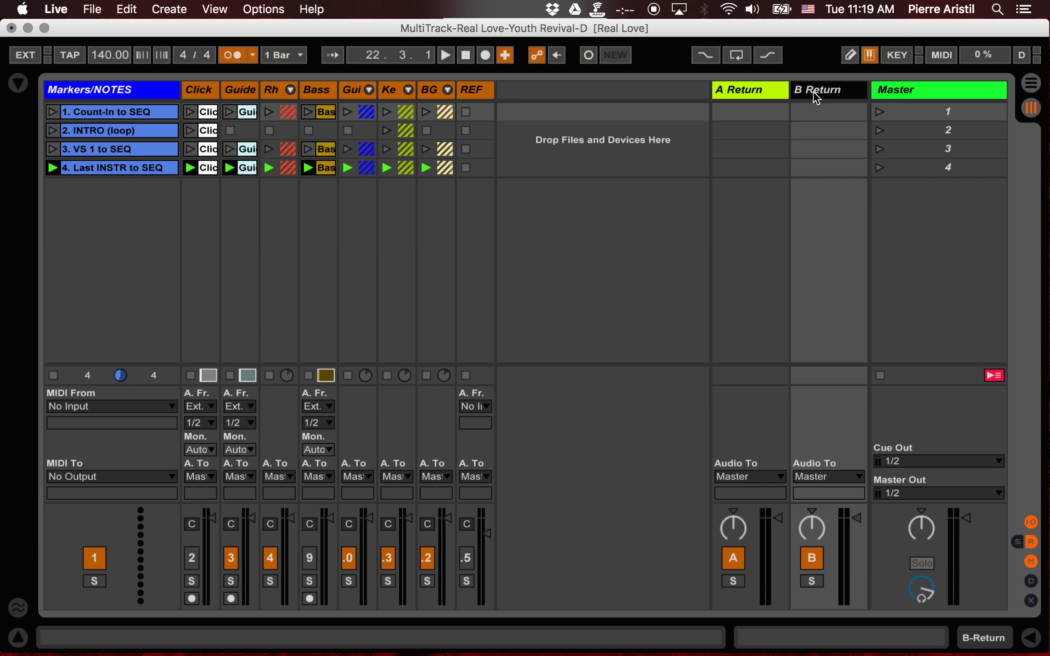
{"action": "key", "text": "super+alt+t"}
{"action": "key", "text": "super+alt+t"}
{"action": "key", "text": "super+alt+t"}
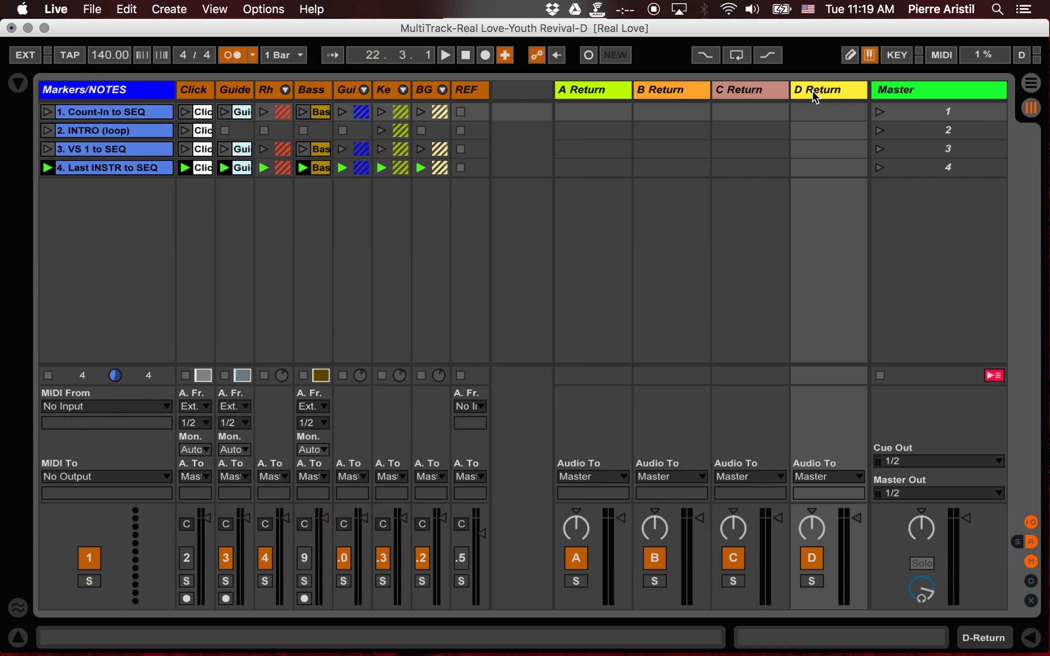
{"action": "key", "text": "super+alt+t"}
{"action": "key", "text": "super+alt+t"}
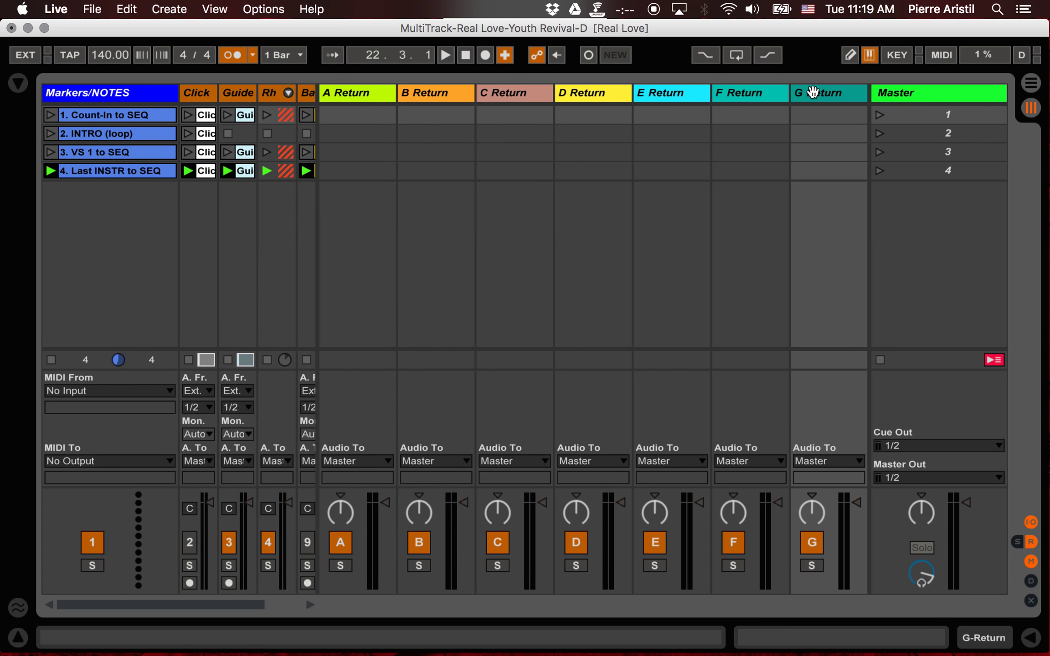
Step: Rename return tracks A, B and C as Click, Guide and Rhythm
{"action": "left_click", "coordinate": [375, 97]}
{"action": "key", "text": "super+r"}
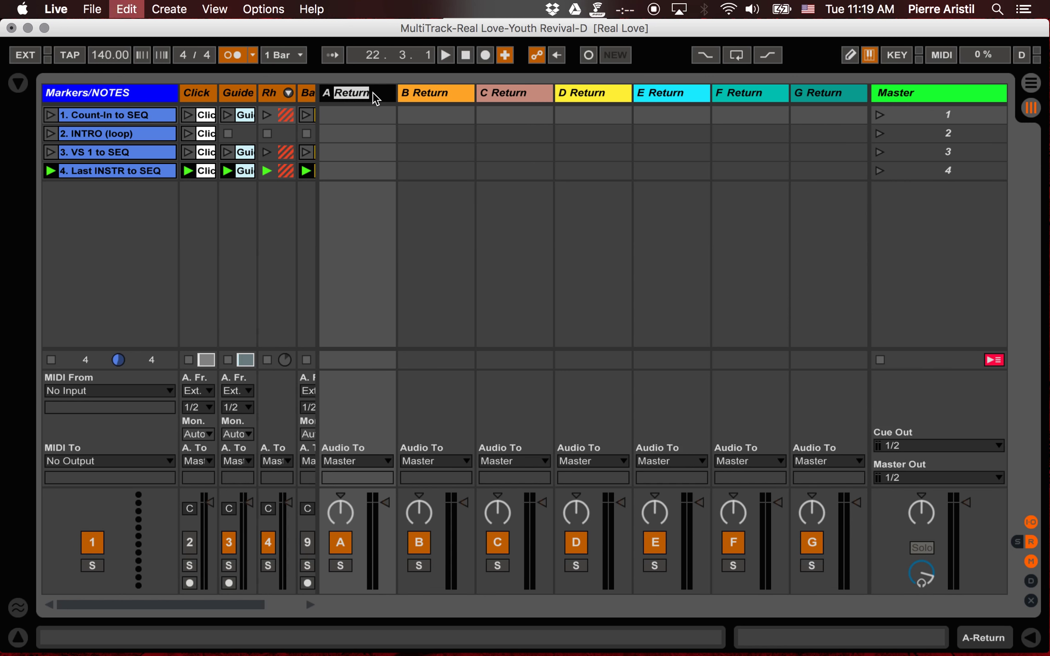
{"action": "type", "text": "Click"}
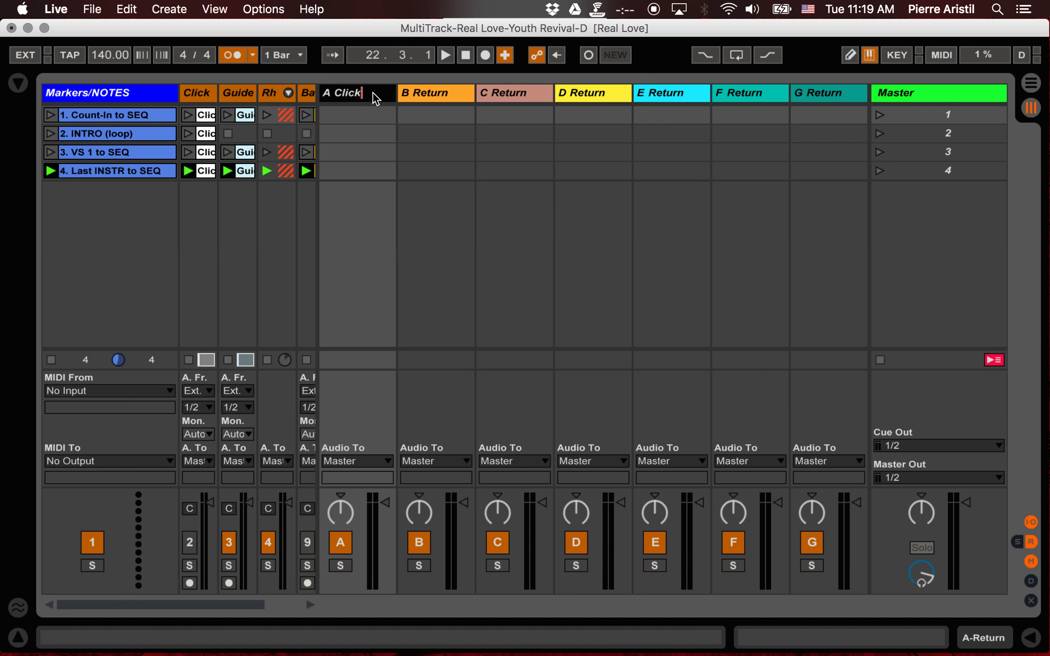
{"action": "key", "text": "Tab"}
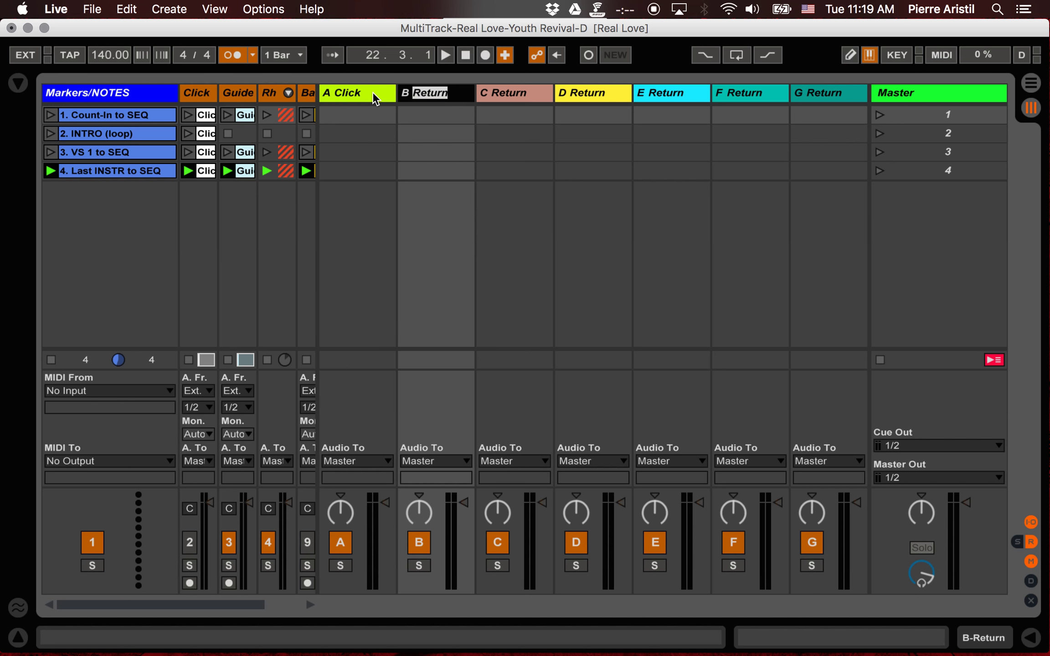
{"action": "type", "text": "Guide"}
{"action": "key", "text": "Tab"}
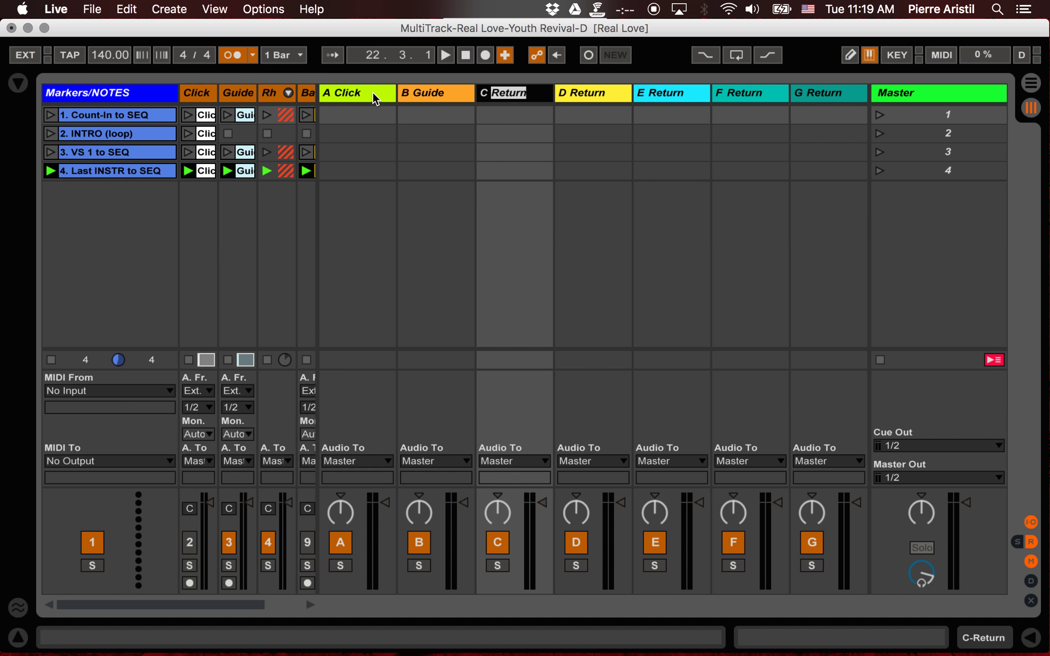
{"action": "type", "text": "Rhythm"}
{"action": "key", "text": "Tab"}
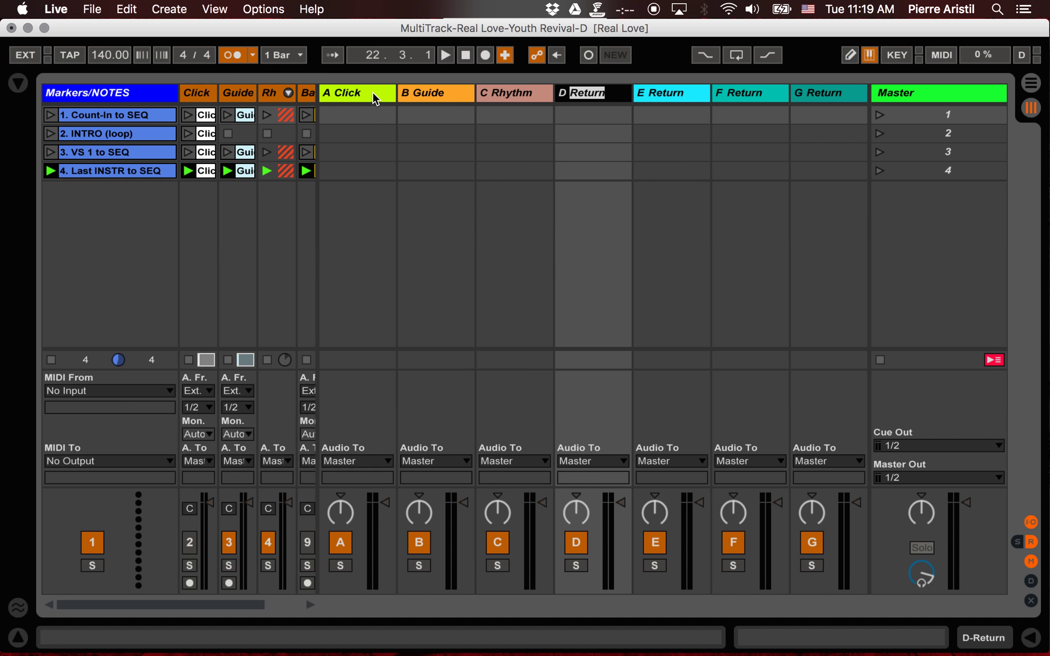
Step: Rename return tracks D, E, F and G as Bass, Guitar, Keys and BGV
{"action": "type", "text": "Bass"}
{"action": "key", "text": "Tab"}
{"action": "type", "text": "Gui"}
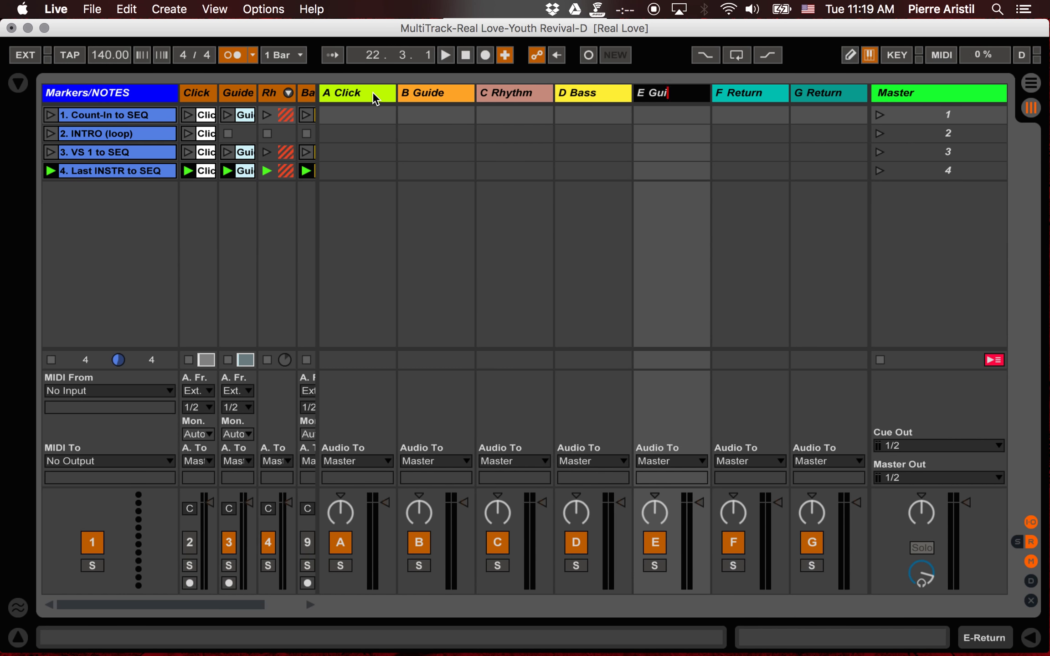
{"action": "type", "text": "tar"}
{"action": "key", "text": "Tab"}
{"action": "type", "text": "Keys"}
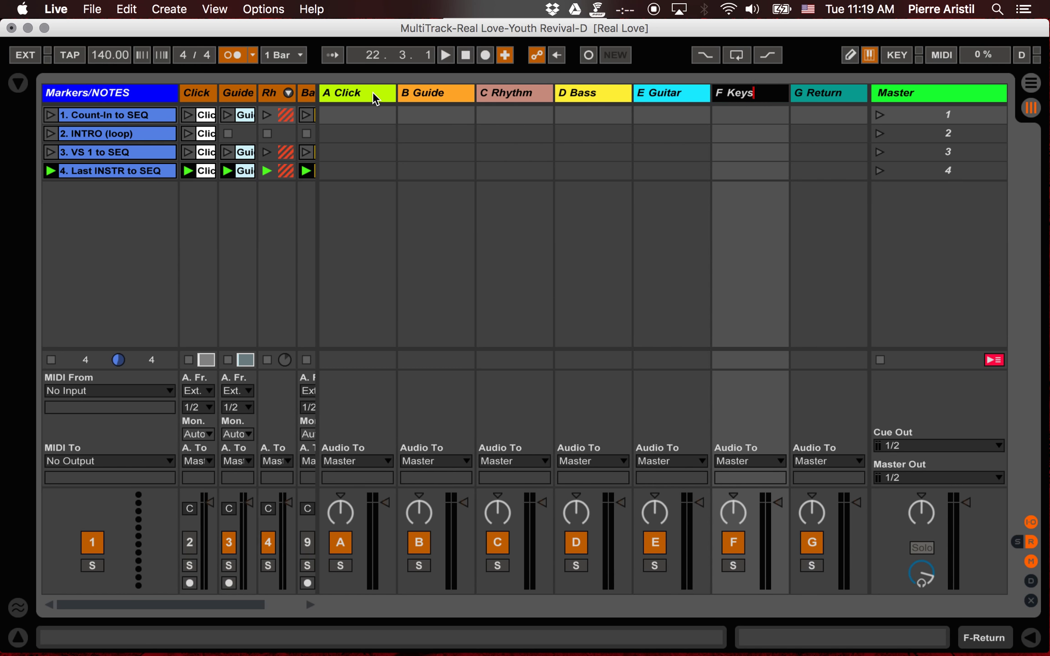
{"action": "key", "text": "Tab"}
{"action": "type", "text": "BGV"}
{"action": "key", "text": "Return"}
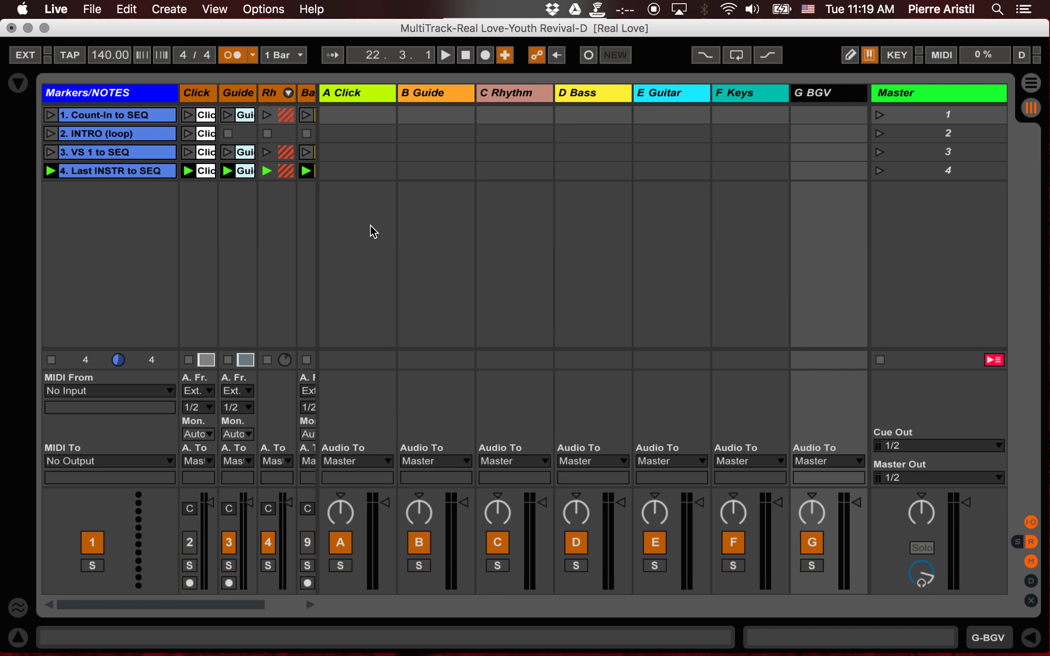
Step: Show the sends in place of the return tracks, and route all tracks from Click to REF to Sends Only
{"action": "key", "text": "super+alt+r"}
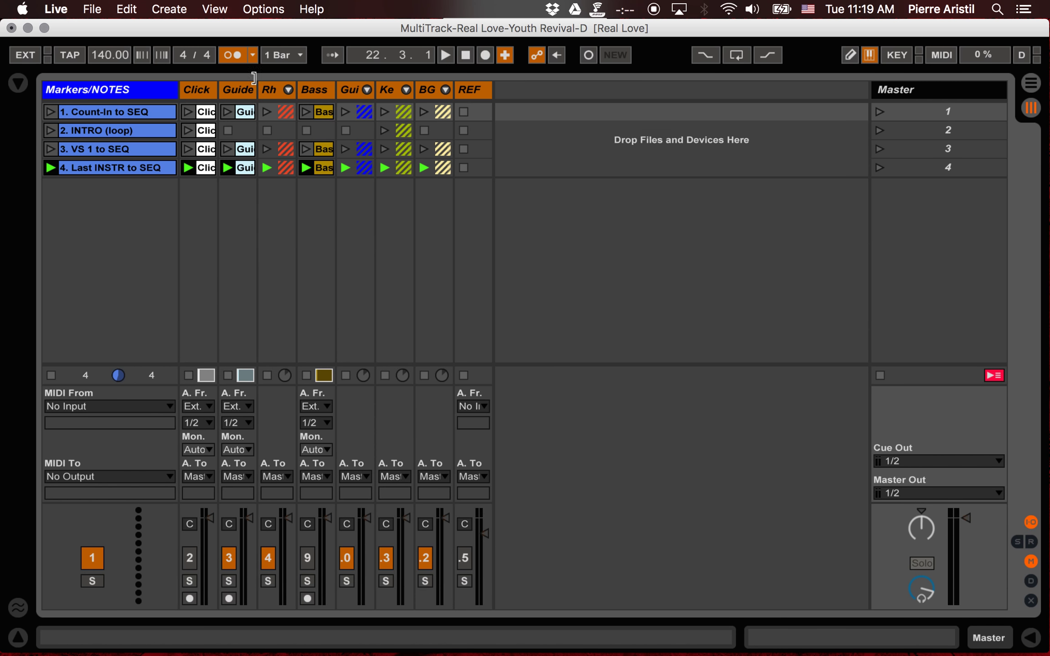
{"action": "left_click", "coordinate": [1017, 542]}
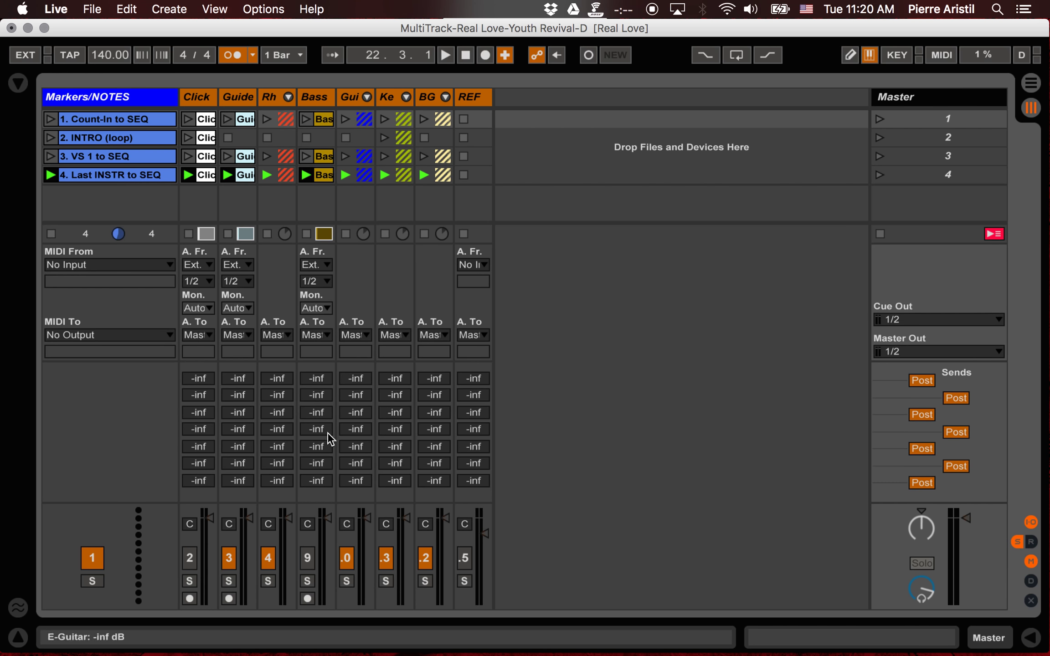
{"action": "left_click", "coordinate": [215, 95]}
{"action": "left_click", "coordinate": [472, 101]}
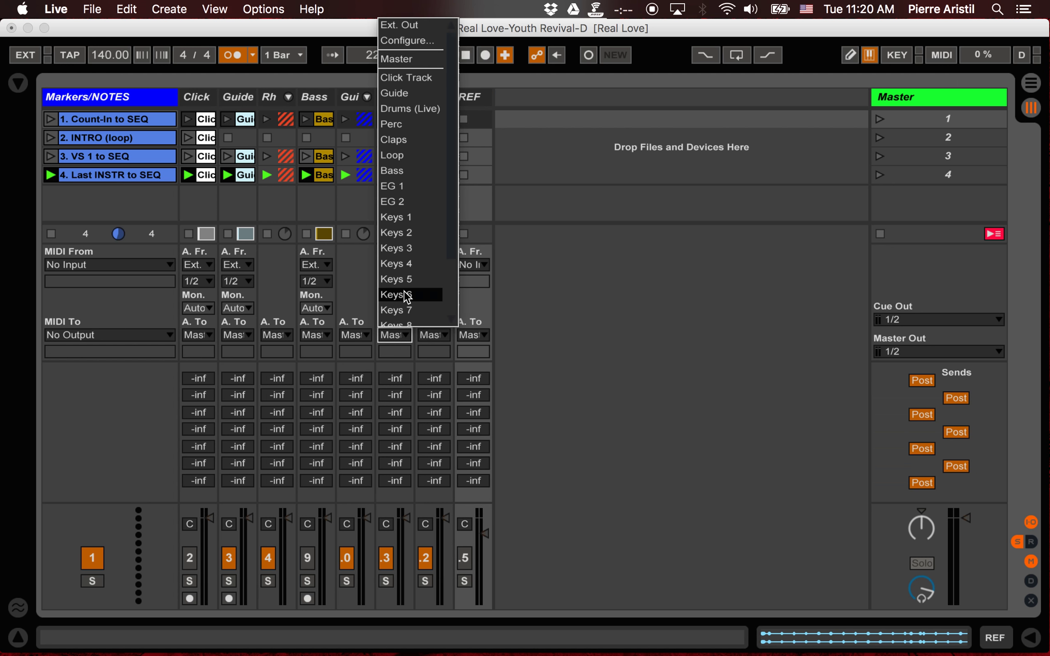
{"action": "scroll", "coordinate": [404, 294], "scroll_direction": "down", "scroll_amount": 5}
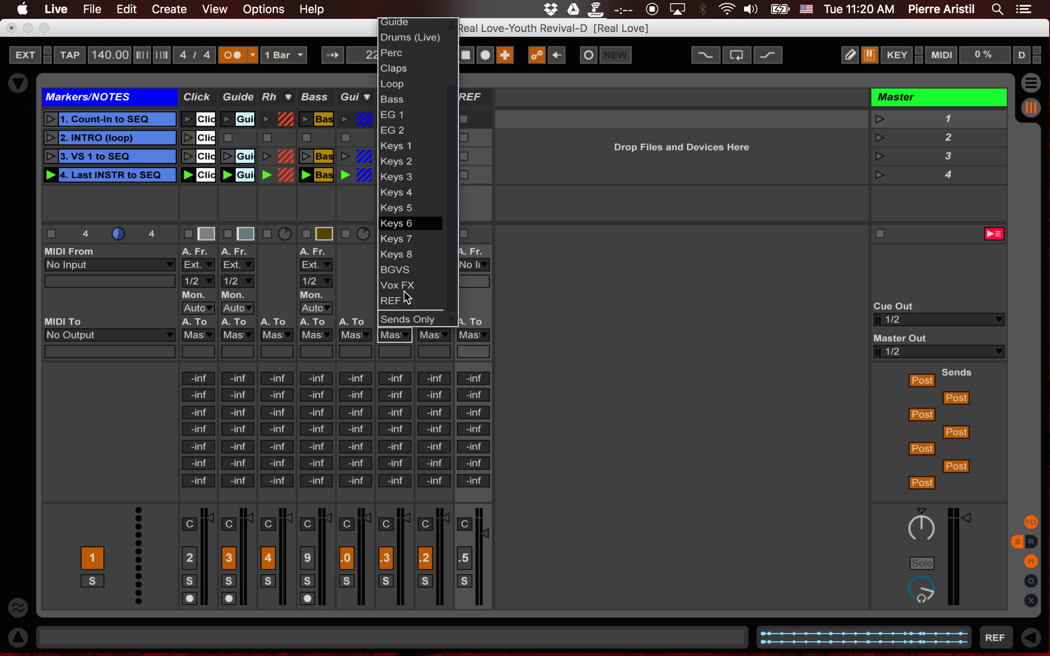
{"action": "left_click", "coordinate": [411, 320]}
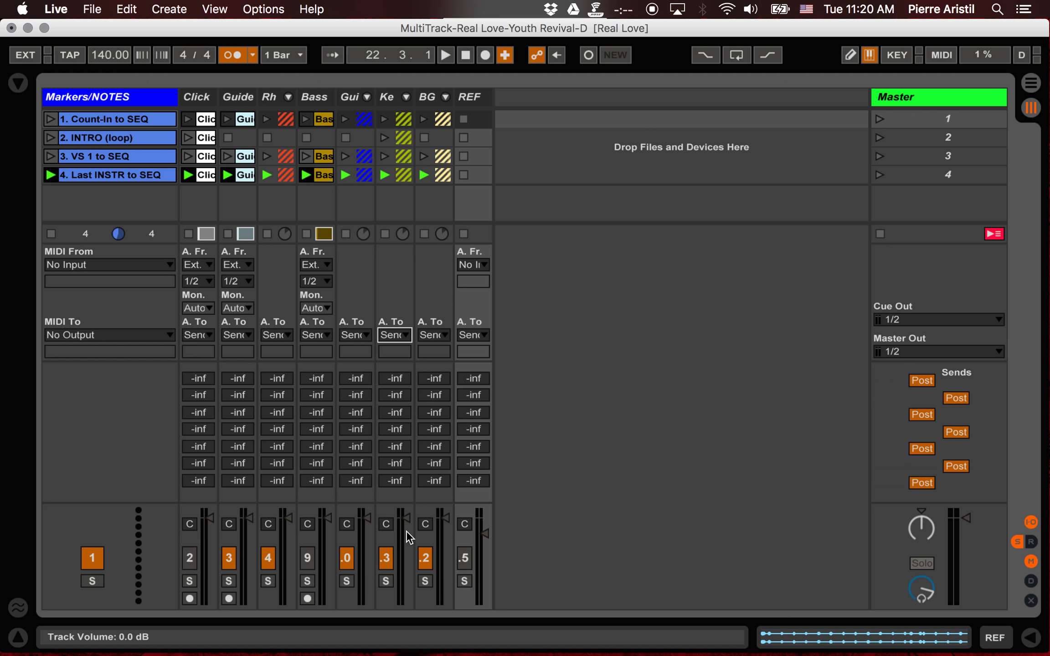
Step: Raise the matching sends to 0 dB for four tracks: Click to A, Guide to B, Rhythm to C and Bass to D
{"action": "left_click", "coordinate": [204, 98]}
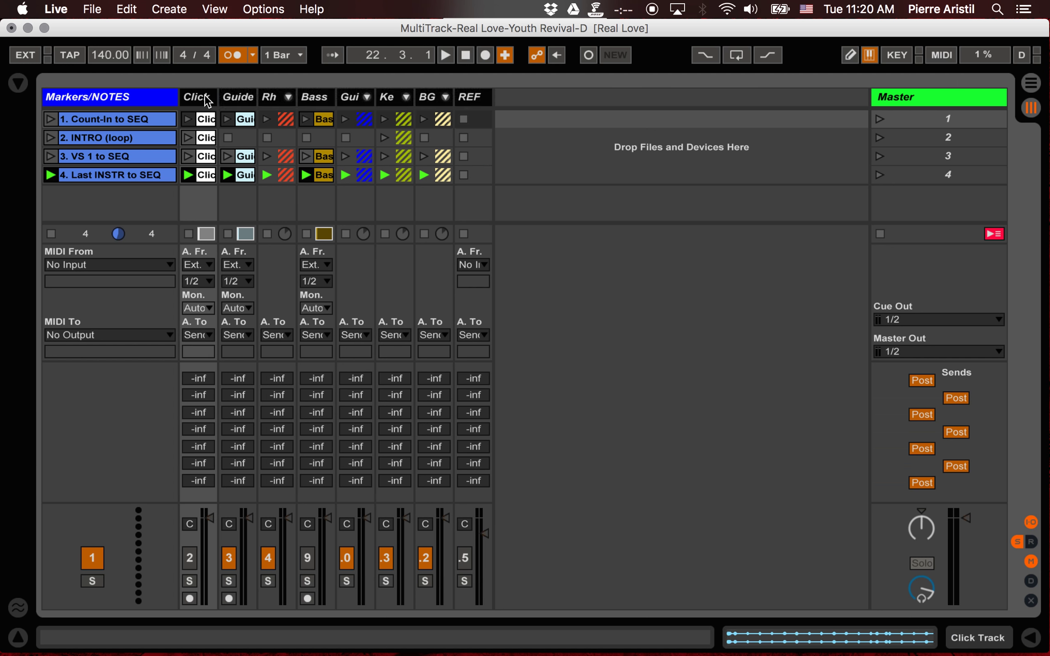
{"action": "left_click_drag", "start_coordinate": [202, 384], "coordinate": [201, 342]}
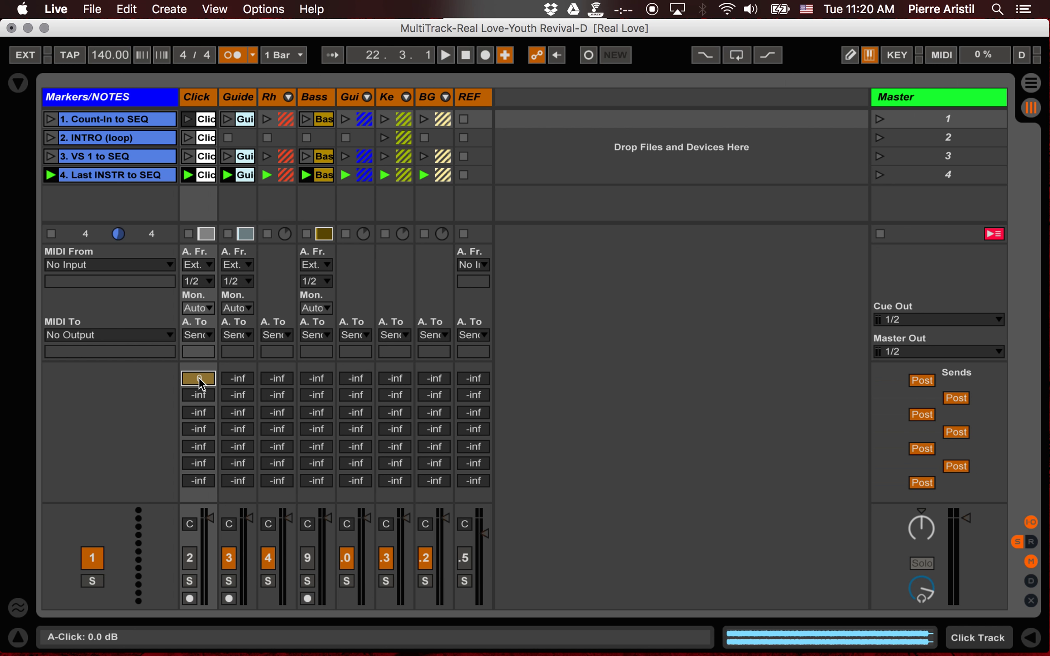
{"action": "left_click_drag", "start_coordinate": [236, 394], "coordinate": [237, 351]}
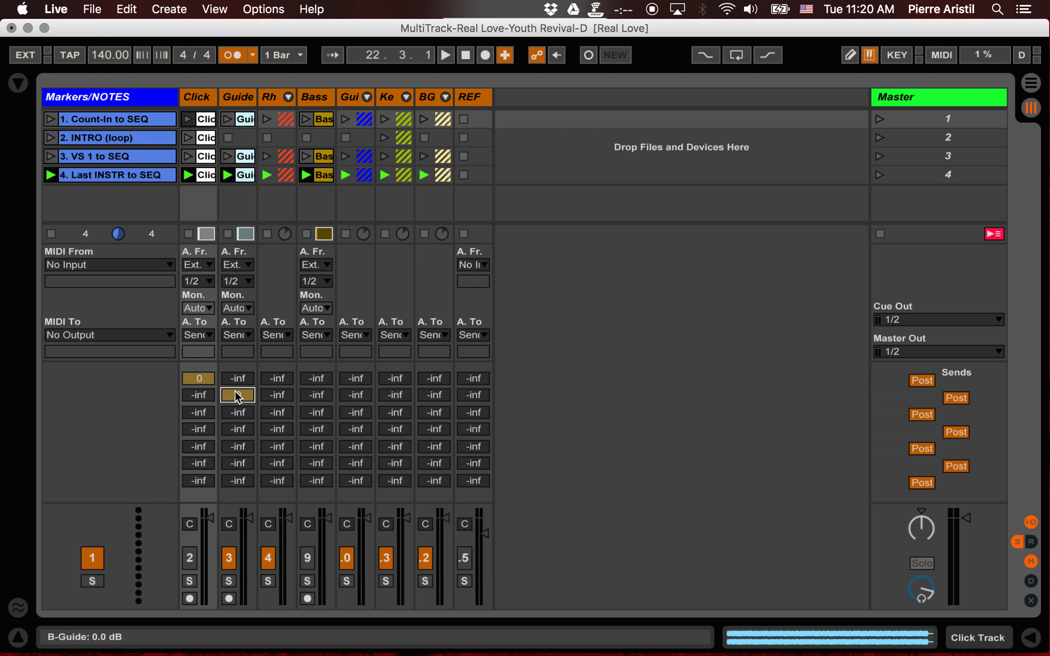
{"action": "left_click_drag", "start_coordinate": [282, 412], "coordinate": [282, 364]}
{"action": "left_click", "coordinate": [315, 428]}
{"action": "left_click_drag", "start_coordinate": [316, 429], "coordinate": [316, 387]}
Step: Raise to 0 dB the Guitars send to E, Keys to F, and BGV and REF to G, and hide the sends section
{"action": "left_click", "coordinate": [356, 447]}
{"action": "left_click_drag", "start_coordinate": [356, 447], "coordinate": [356, 401]}
{"action": "left_click", "coordinate": [395, 463]}
{"action": "left_click_drag", "start_coordinate": [395, 463], "coordinate": [394, 437]}
{"action": "left_click", "coordinate": [434, 481]}
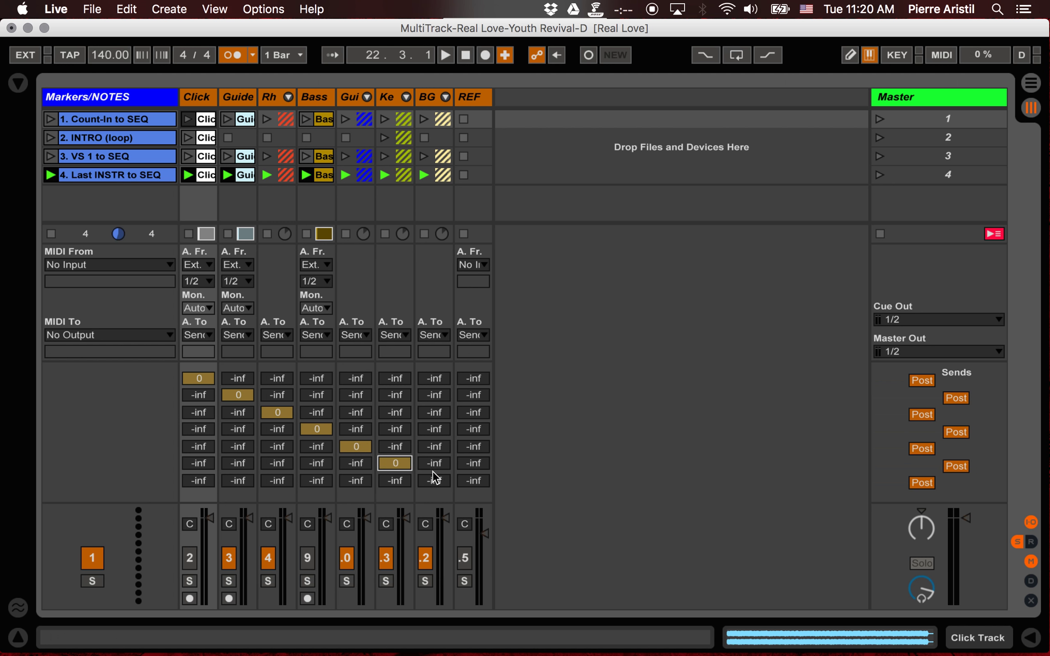
{"action": "left_click_drag", "start_coordinate": [433, 481], "coordinate": [434, 456]}
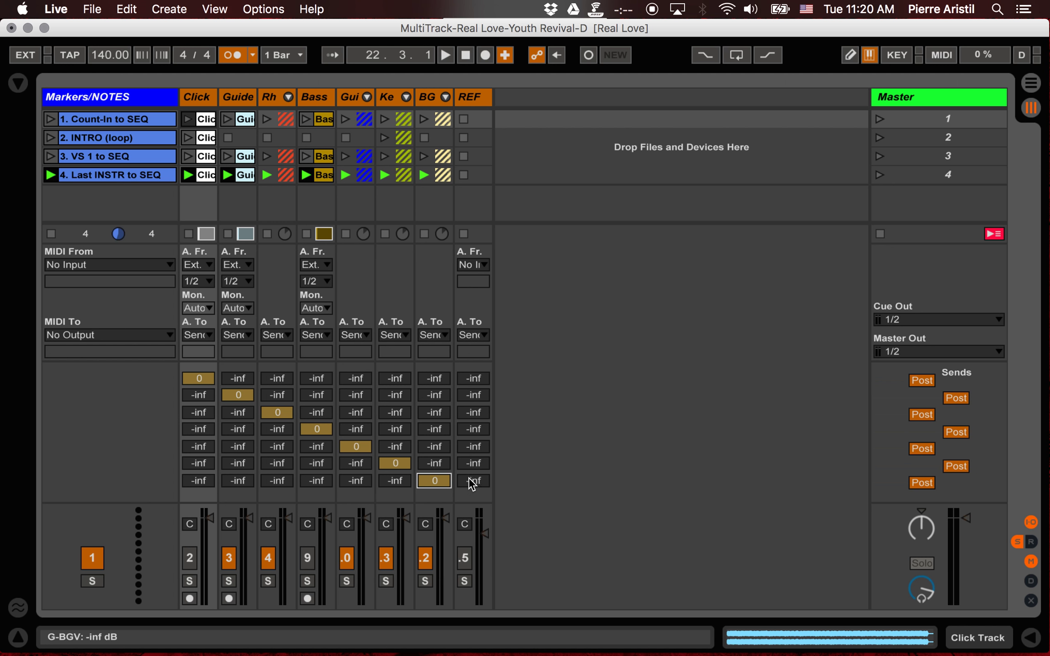
{"action": "left_click", "coordinate": [469, 484]}
{"action": "left_click_drag", "start_coordinate": [469, 484], "coordinate": [469, 455]}
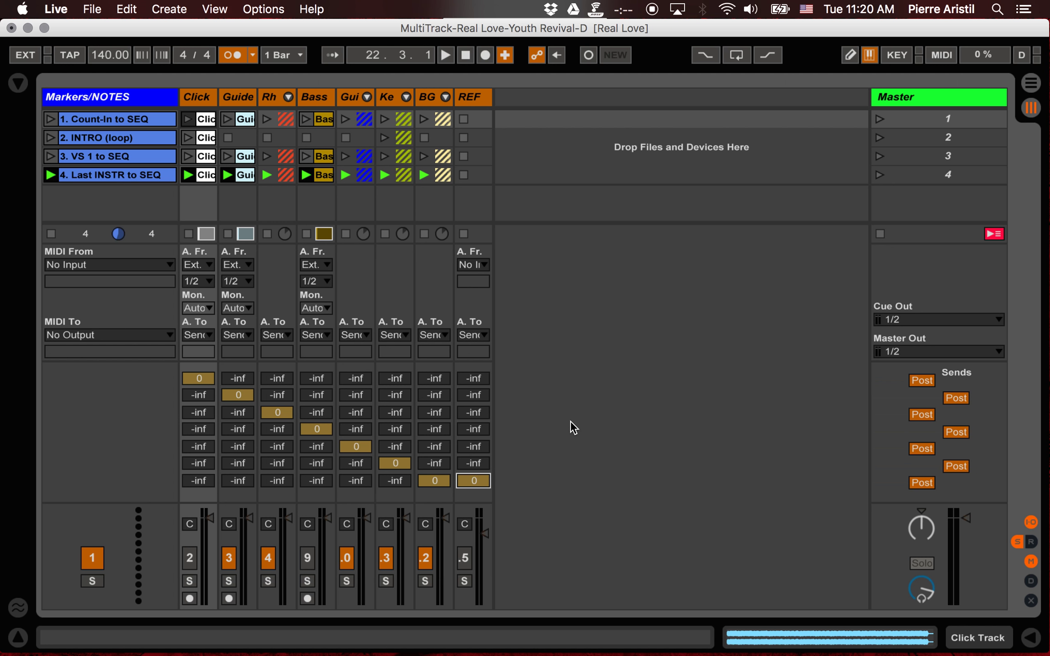
{"action": "left_click", "coordinate": [1018, 542]}
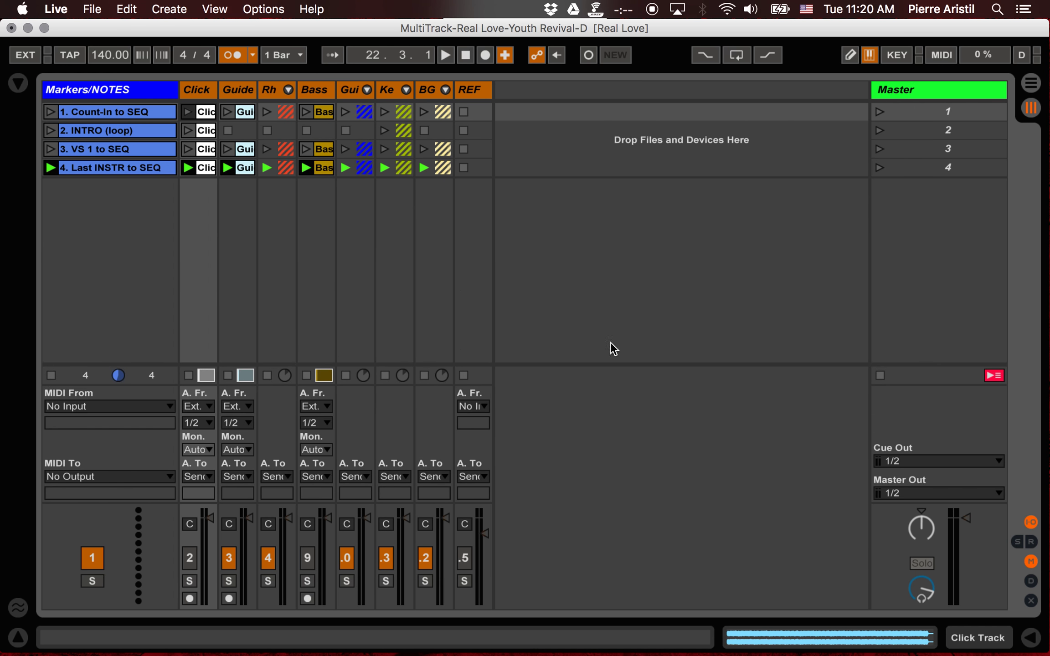
Step: Launch scene 1, Count-In to SEQ, and toggle the metronome off and back on during playback
{"action": "left_click", "coordinate": [918, 118]}
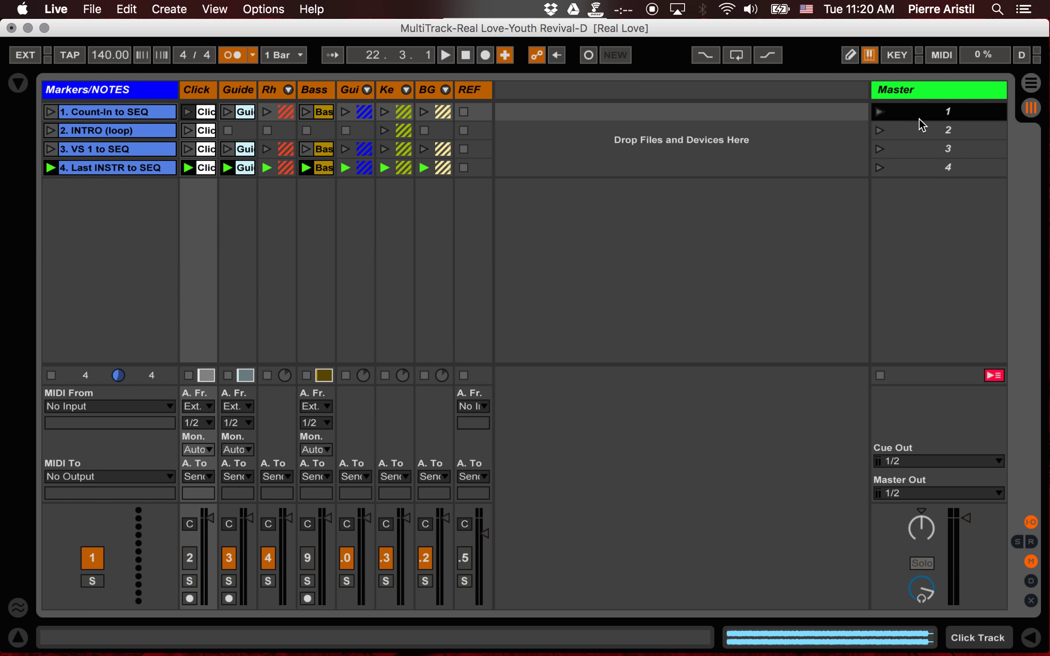
{"action": "key", "text": "Return"}
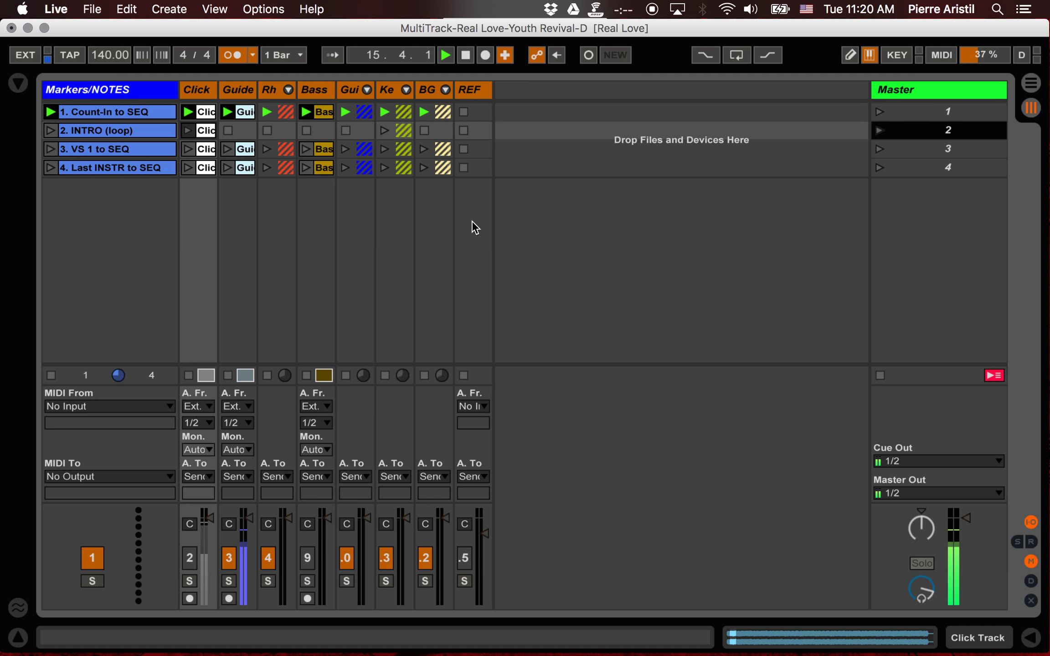
{"action": "left_click", "coordinate": [239, 55]}
{"action": "left_click", "coordinate": [238, 55]}
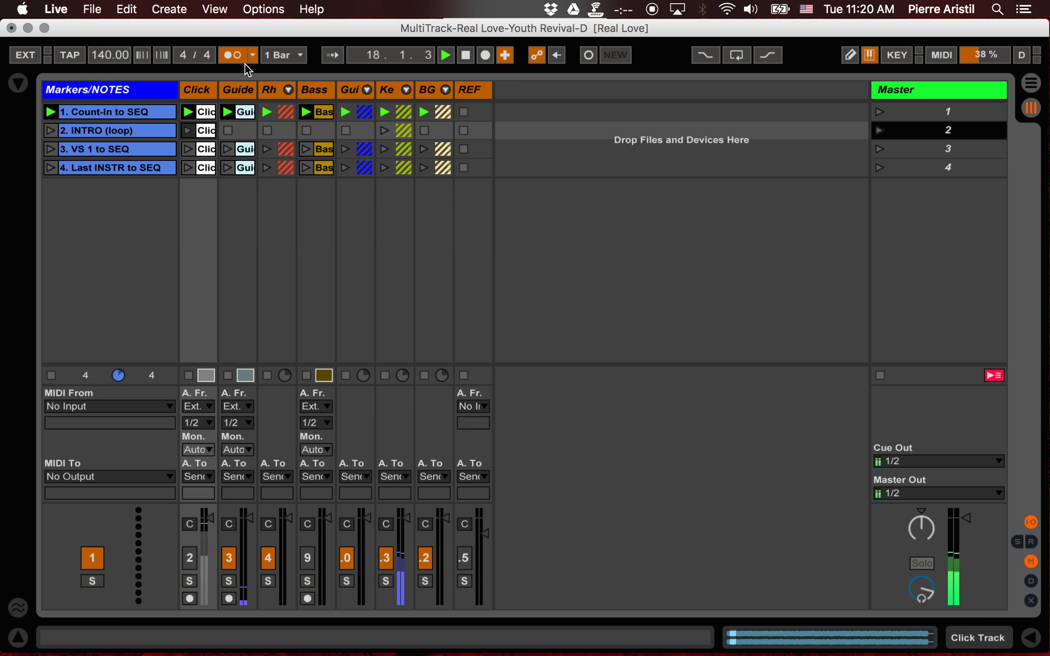
Step: Stop all playing clips and set the preview volume on the Master to -0.3 dB
{"action": "left_click_drag", "start_coordinate": [915, 587], "coordinate": [917, 545]}
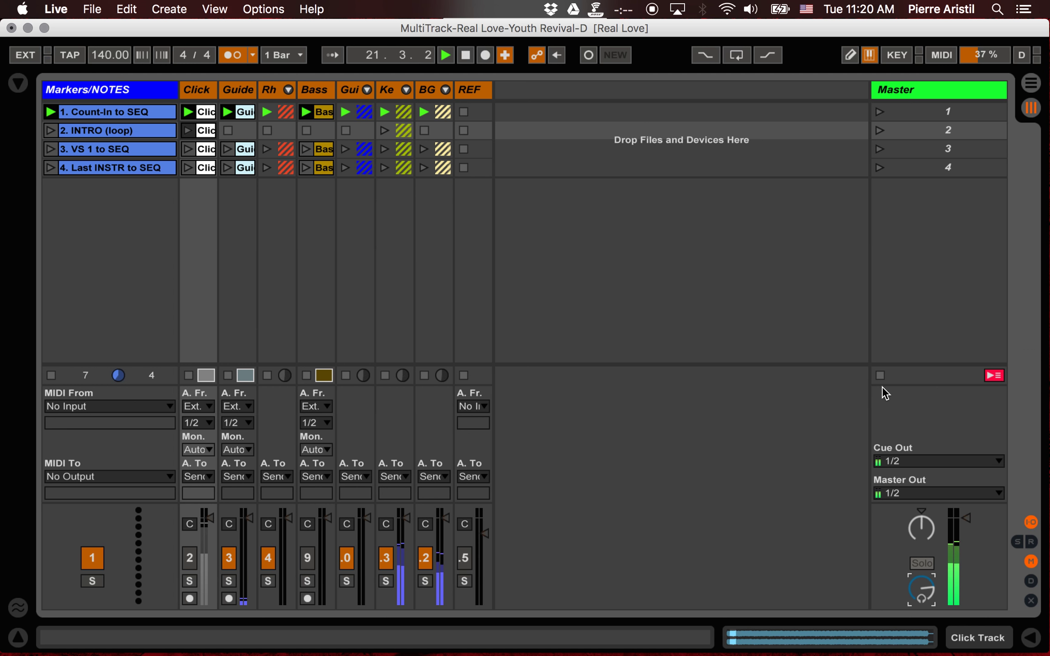
{"action": "left_click", "coordinate": [879, 375]}
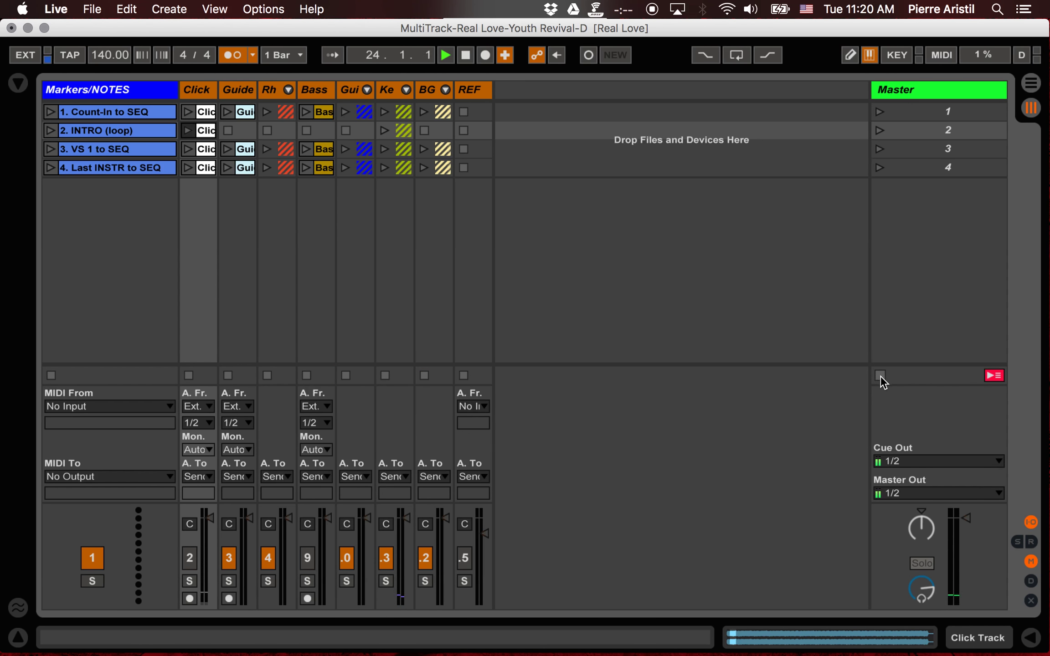
{"action": "left_click_drag", "start_coordinate": [916, 580], "coordinate": [915, 566]}
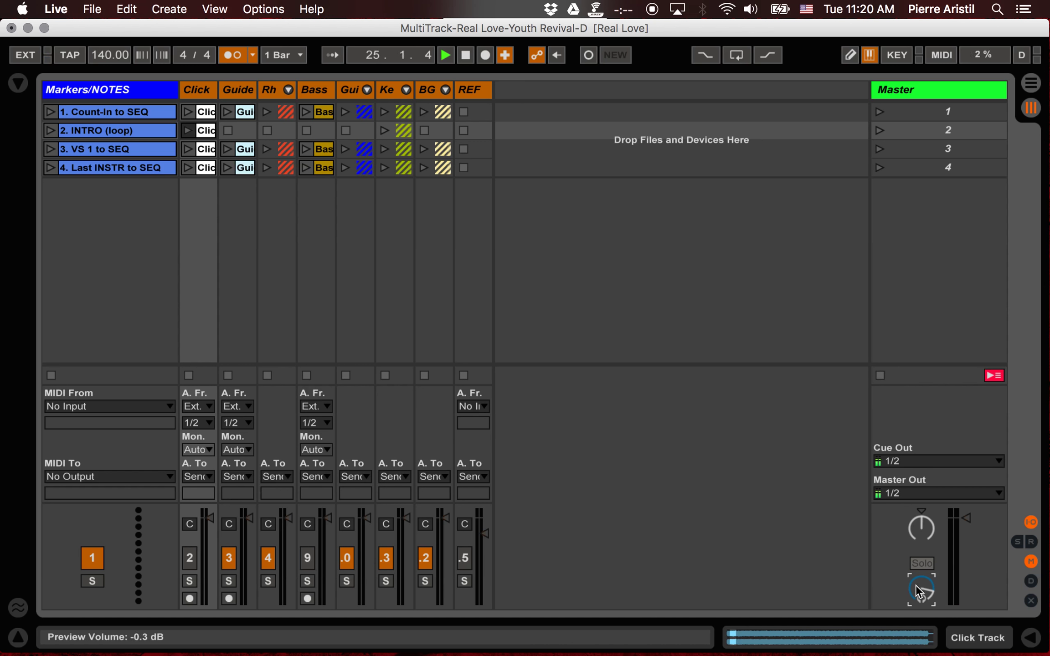
Step: Set the Master's Cue Out to channel 1 and play scene 2, INTRO (loop), briefly to hear it
{"action": "left_click", "coordinate": [900, 470]}
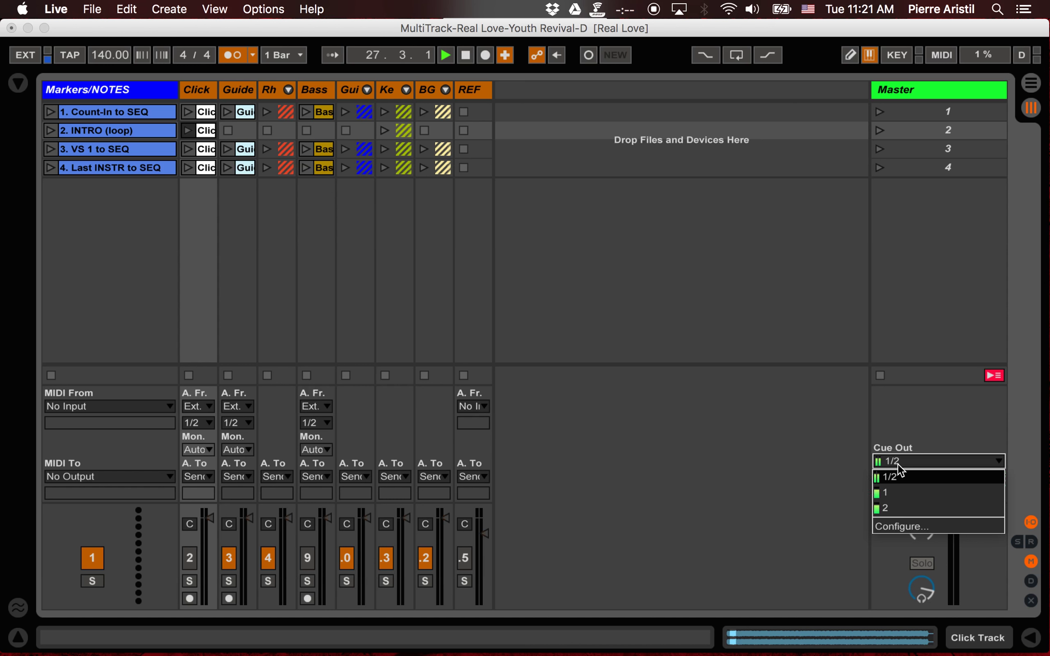
{"action": "left_click", "coordinate": [893, 492]}
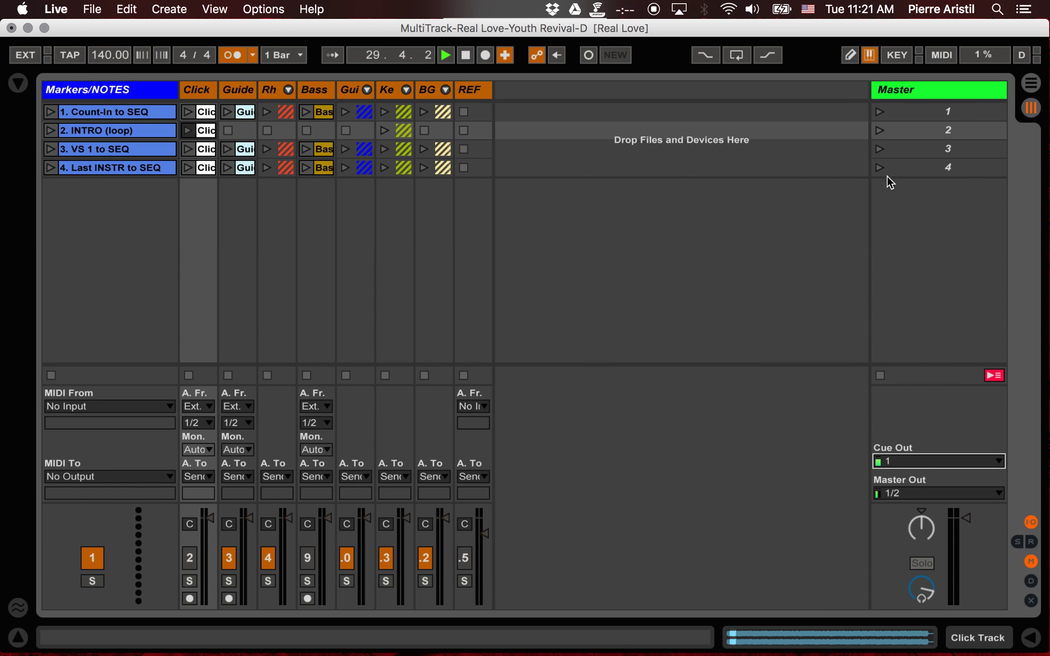
{"action": "left_click", "coordinate": [931, 127]}
{"action": "key", "text": "Return"}
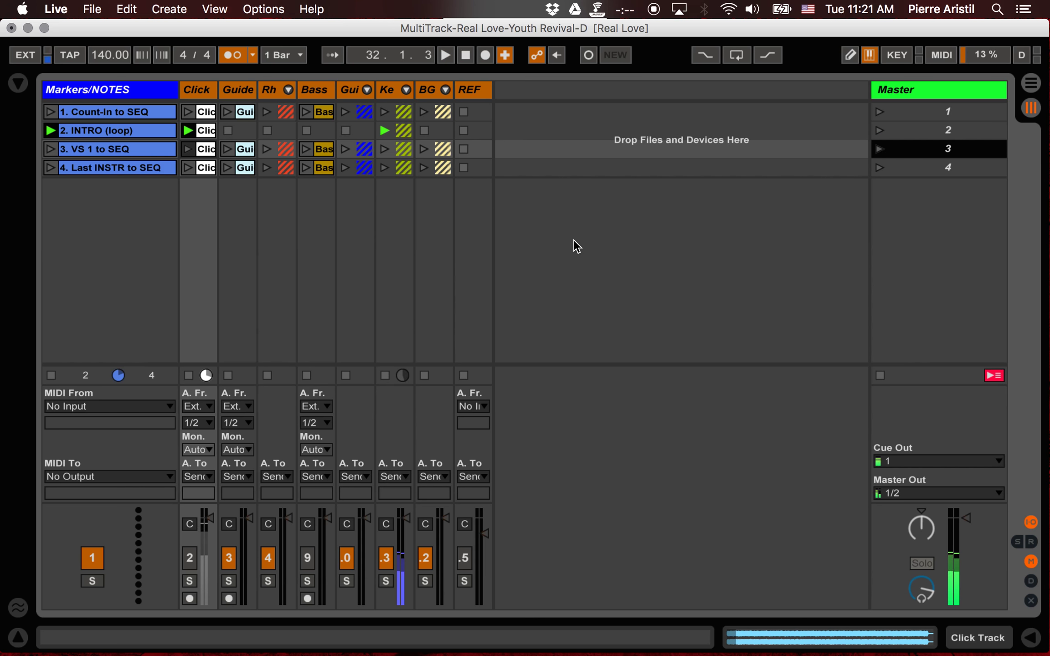
Step: Look over the full song timeline and its locators from INTRO to ENDING in Arrangement View
{"action": "key", "text": "Tab"}
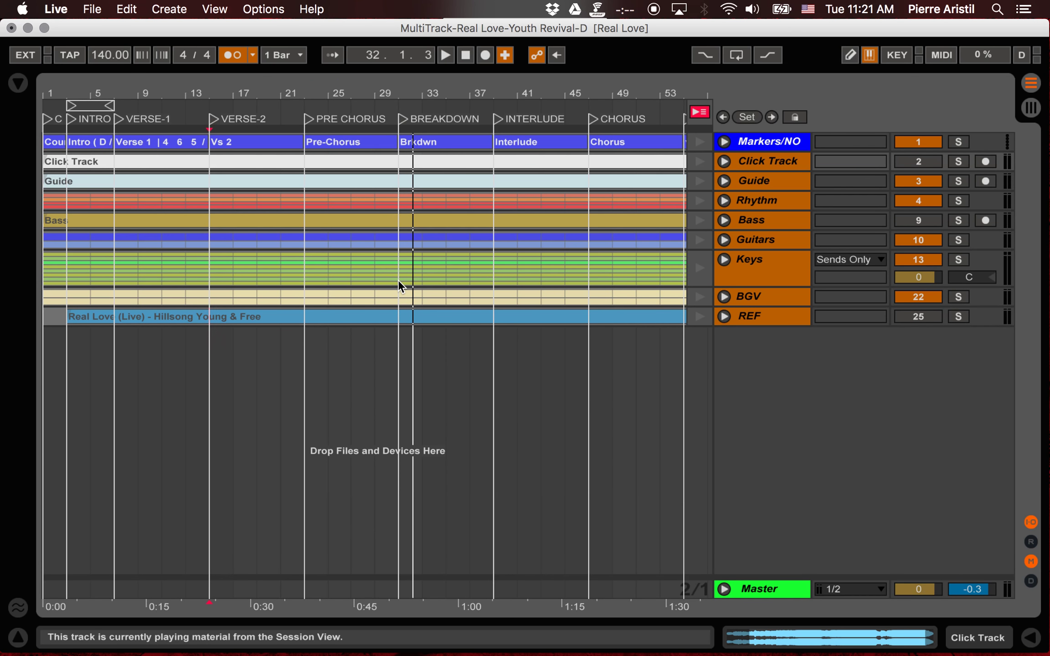
{"action": "scroll", "coordinate": [398, 280], "scroll_direction": "right", "scroll_amount": 20}
{"action": "scroll", "coordinate": [398, 280], "scroll_direction": "left", "scroll_amount": 20}
{"action": "scroll", "coordinate": [398, 281], "scroll_direction": "right", "scroll_amount": 15}
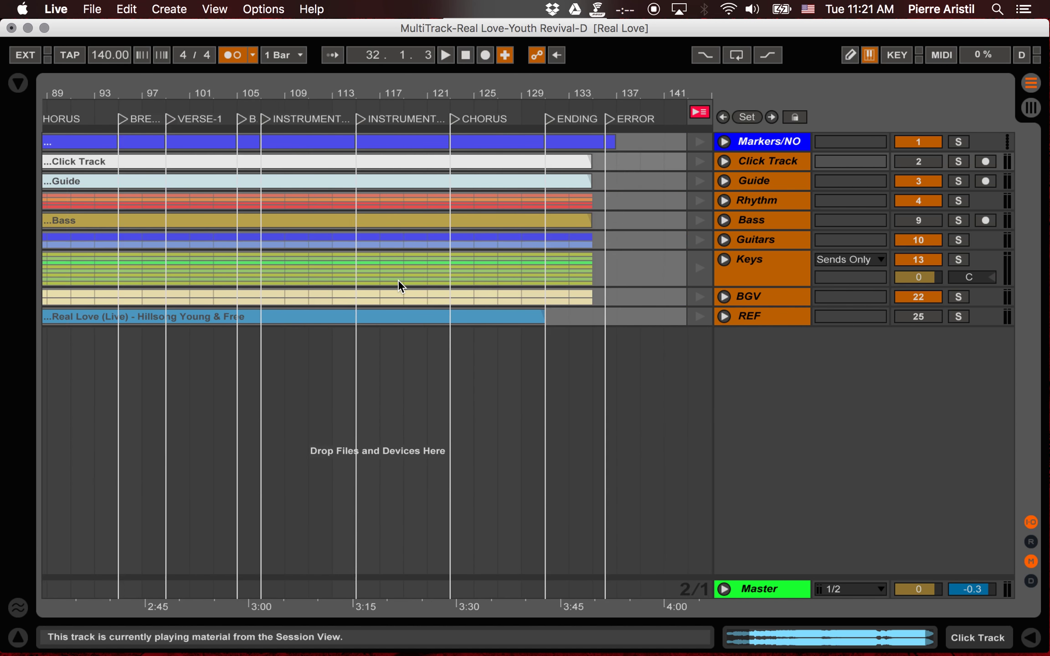
{"action": "scroll", "coordinate": [398, 280], "scroll_direction": "left", "scroll_amount": 15}
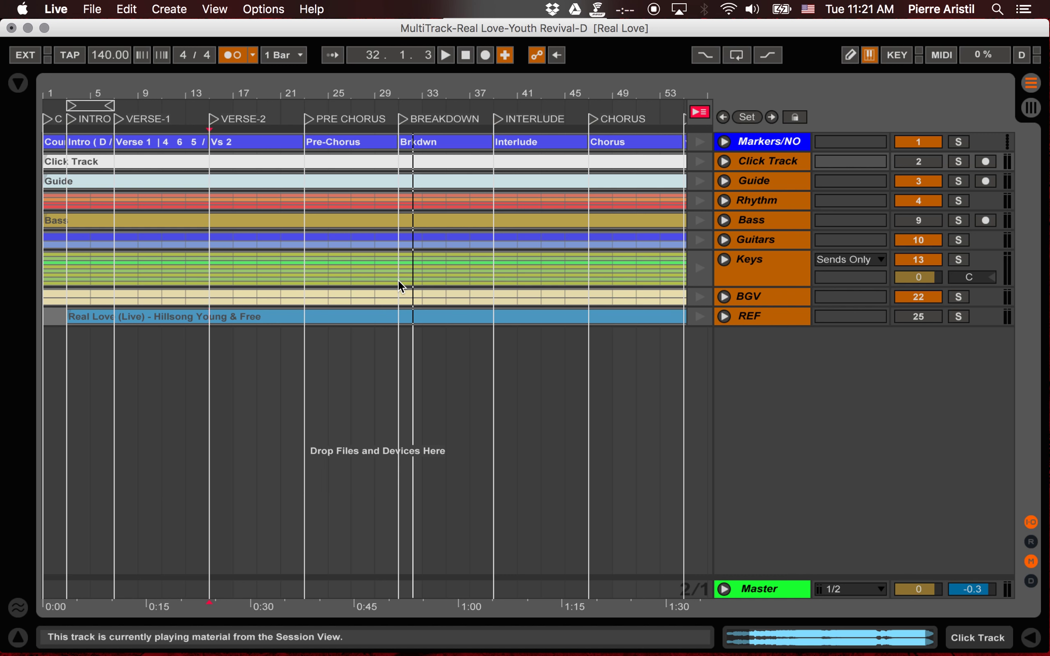
{"action": "scroll", "coordinate": [400, 284], "scroll_direction": "right", "scroll_amount": 15}
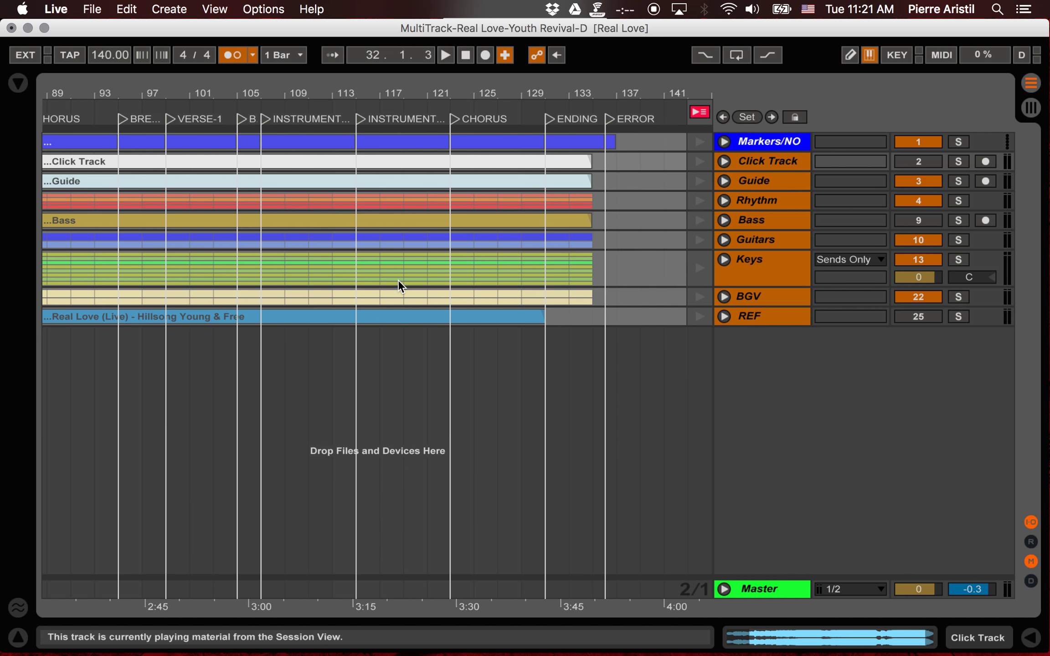
{"action": "scroll", "coordinate": [399, 285], "scroll_direction": "left", "scroll_amount": 15}
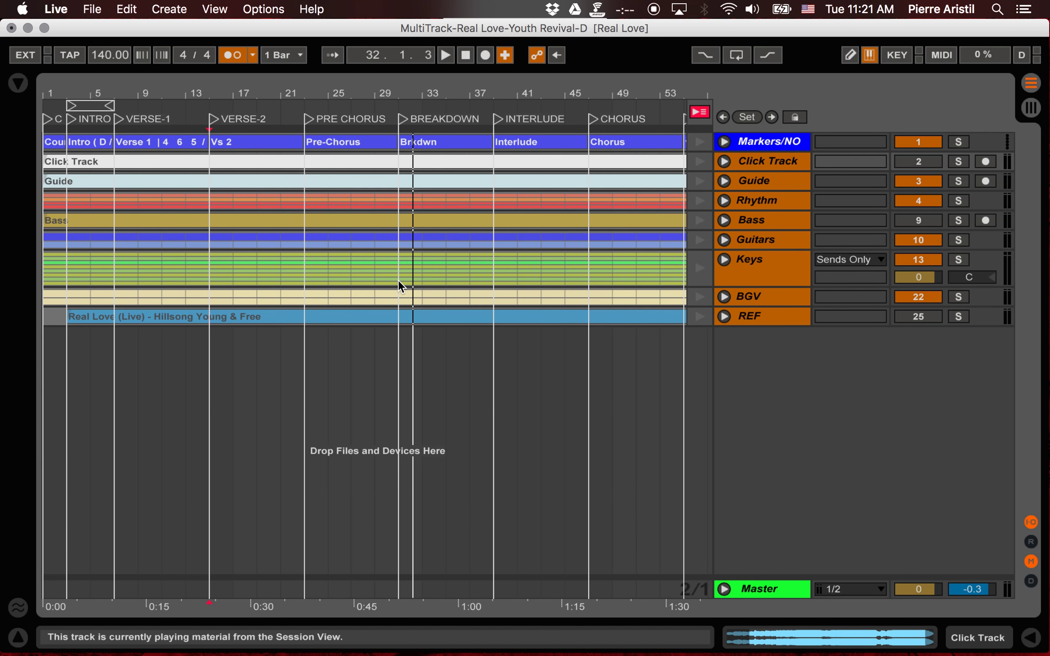
Step: Save the Live Set as MultiTrack-Real Love-Youth Revival-D in the Real Love folder, replacing the existing file
{"action": "key", "text": "super+s"}
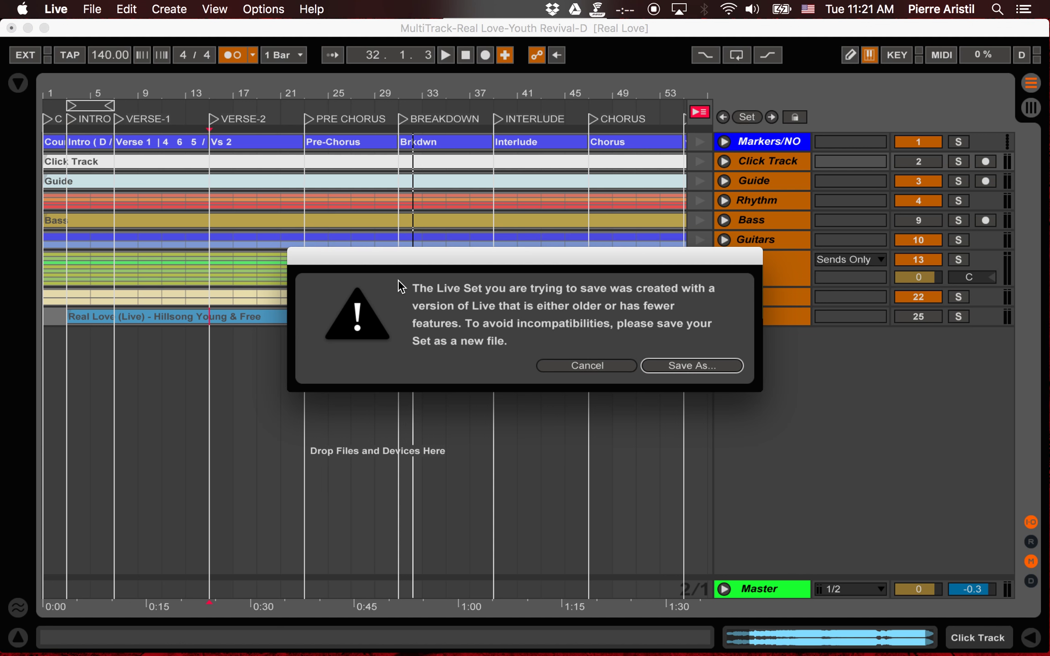
{"action": "left_click", "coordinate": [725, 365]}
{"action": "left_click", "coordinate": [869, 585]}
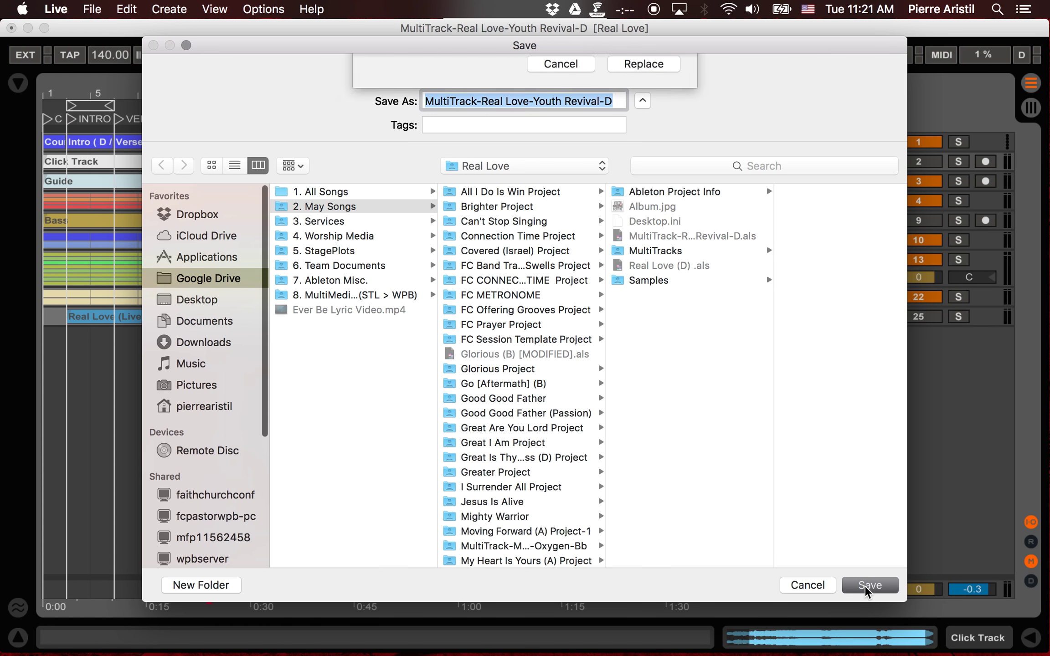
{"action": "left_click", "coordinate": [643, 153]}
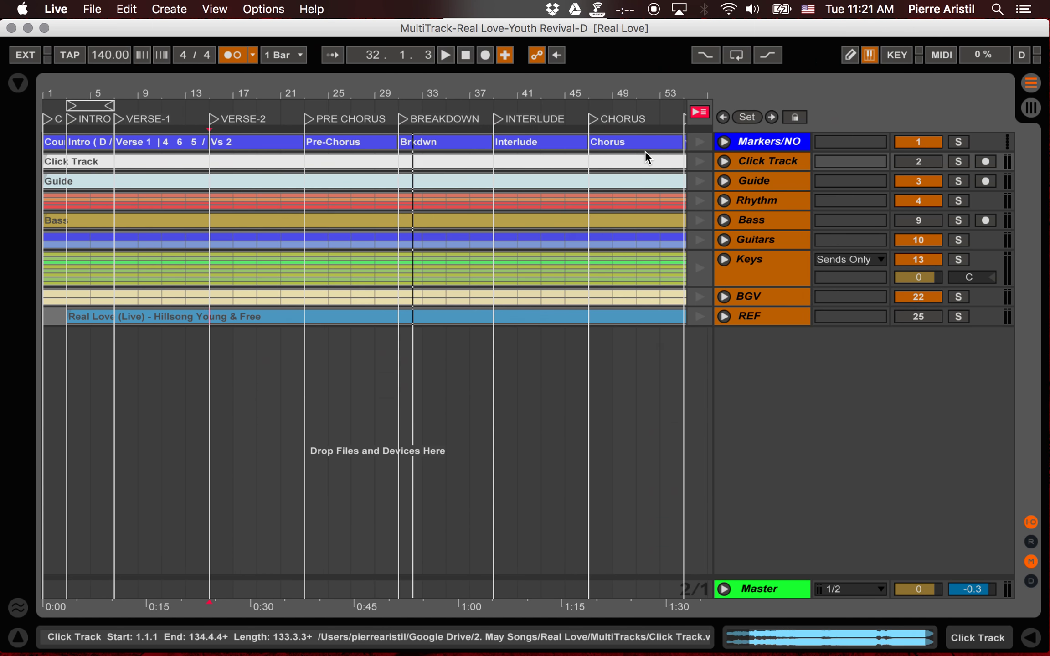
Step: Place the insert marker at bar 27 of the REF track, and create a new Live Set
{"action": "left_click", "coordinate": [351, 356]}
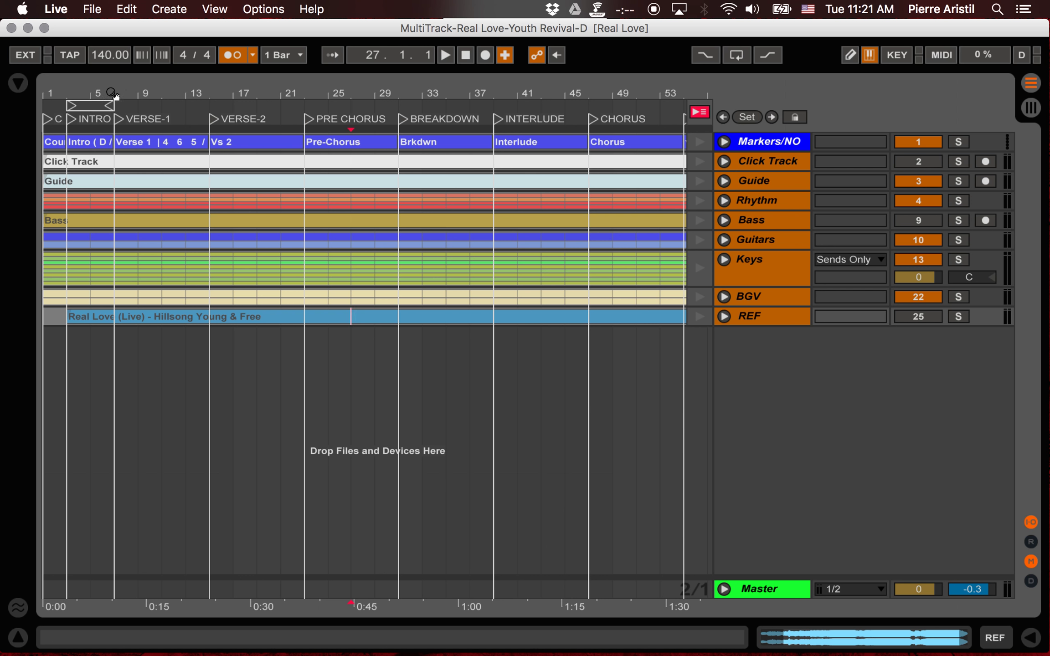
{"action": "left_click", "coordinate": [93, 10]}
{"action": "left_click", "coordinate": [97, 30]}
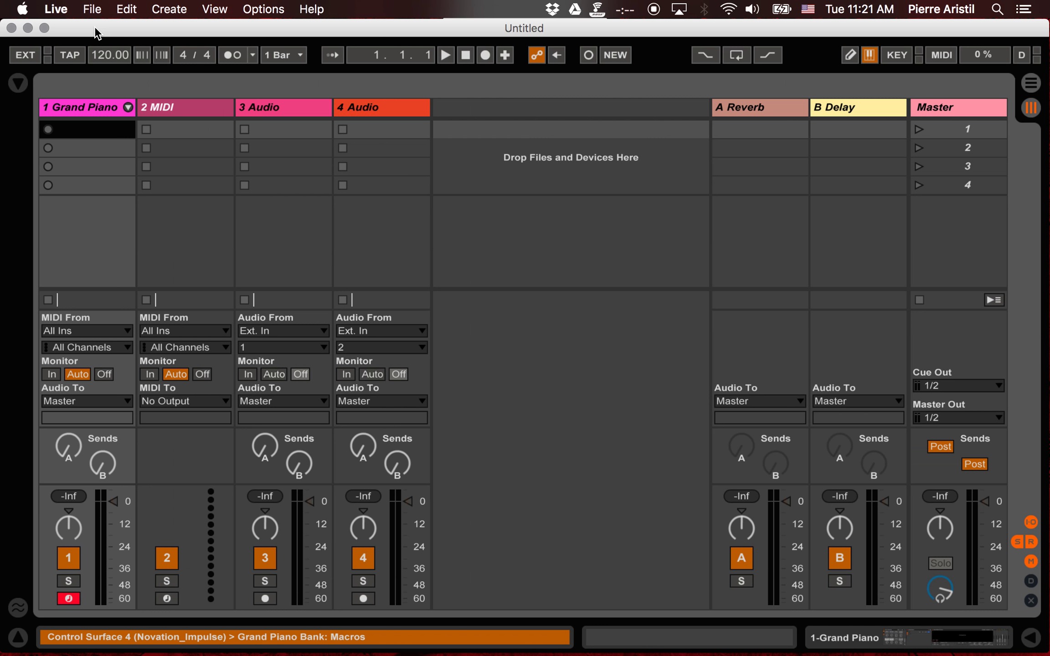
{"action": "left_click", "coordinate": [551, 242]}
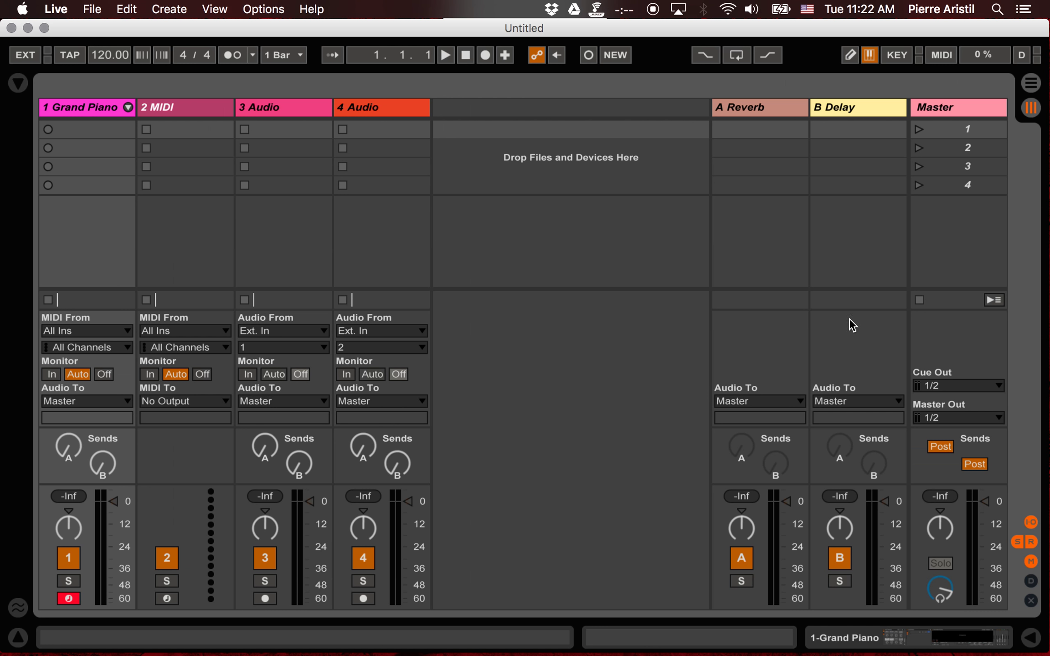
{"action": "left_click", "coordinate": [852, 113]}
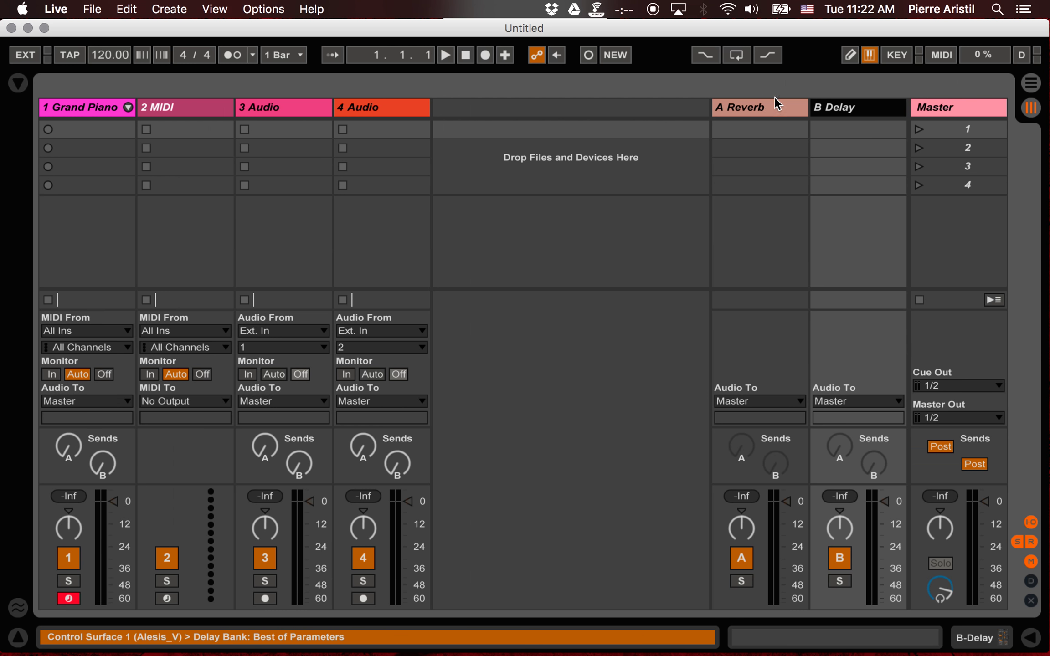
{"action": "left_click", "coordinate": [770, 109]}
{"action": "left_click", "coordinate": [863, 111]}
{"action": "left_click", "coordinate": [776, 105]}
{"action": "left_click", "coordinate": [822, 109]}
{"action": "left_click", "coordinate": [801, 109]}
Step: Add five return tracks, C through G, after the existing Reverb and Delay returns
{"action": "left_click", "coordinate": [835, 105]}
{"action": "key", "text": "super+alt+t"}
{"action": "key", "text": "super+alt+t"}
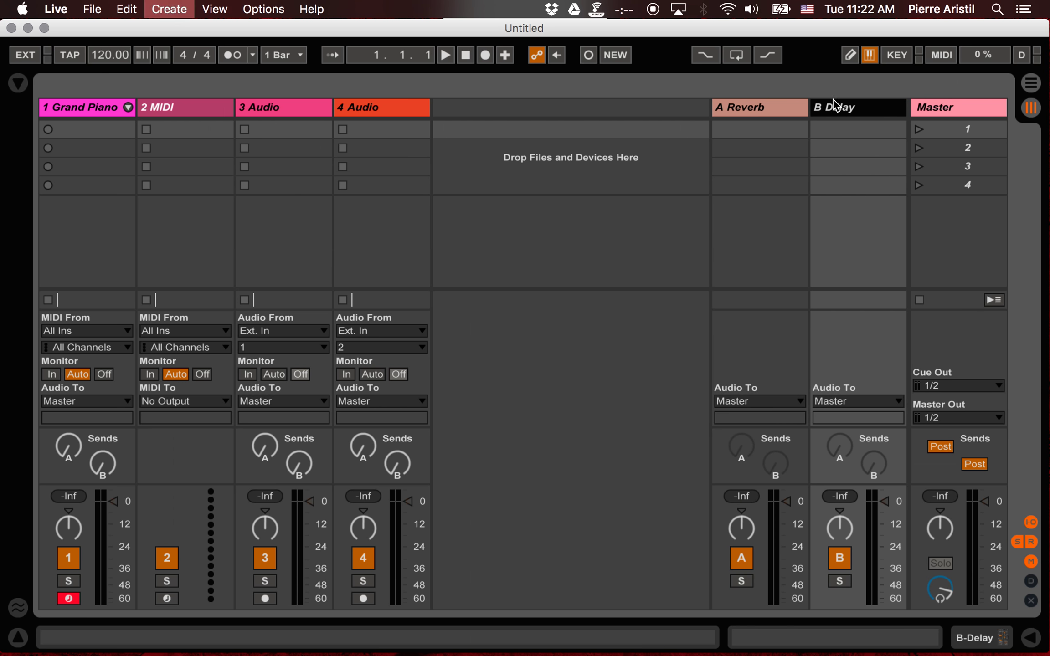
{"action": "key", "text": "super+alt+t"}
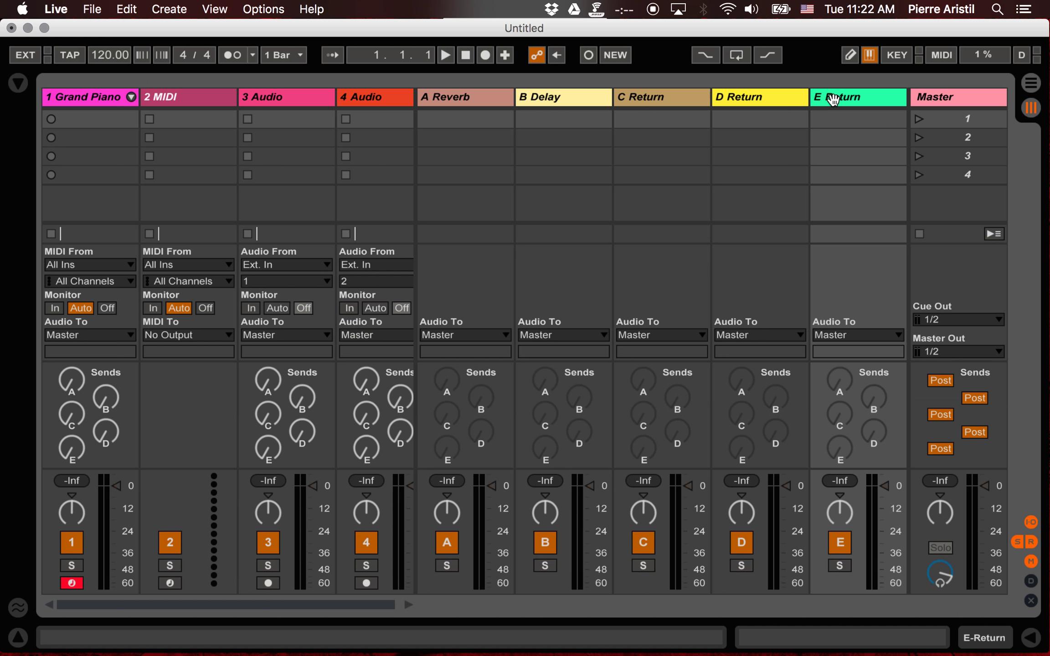
{"action": "key", "text": "super+alt+t"}
{"action": "key", "text": "super+alt+t"}
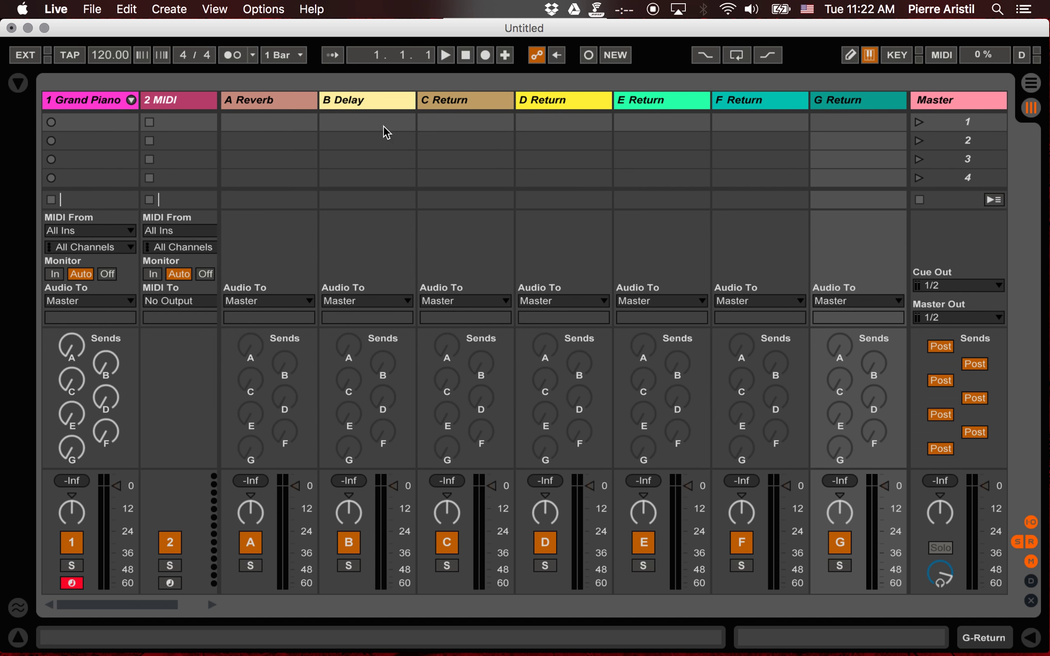
Step: Rename return tracks A, B and C as Click, Guide and Rhythm
{"action": "left_click", "coordinate": [306, 102]}
{"action": "key", "text": "super+r"}
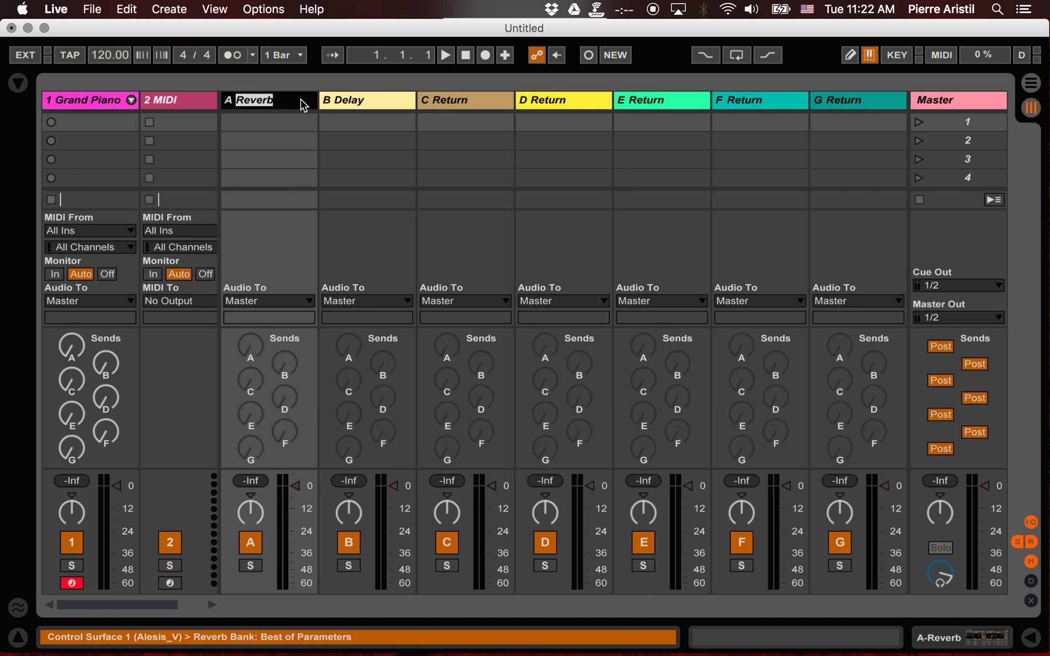
{"action": "type", "text": "Click"}
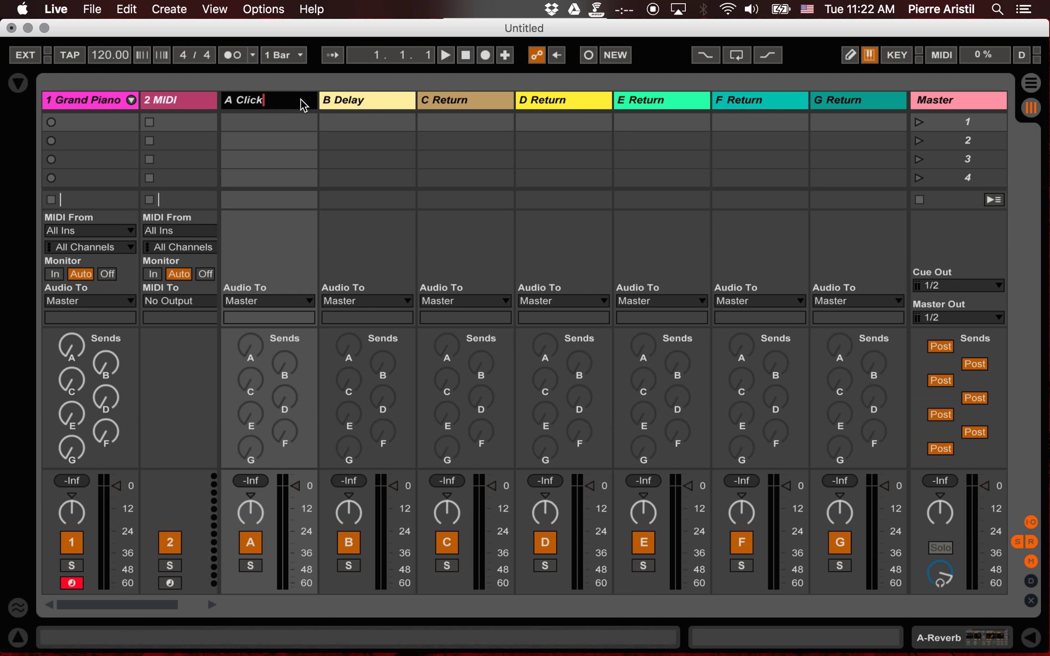
{"action": "key", "text": "Tab"}
{"action": "type", "text": "Guide"}
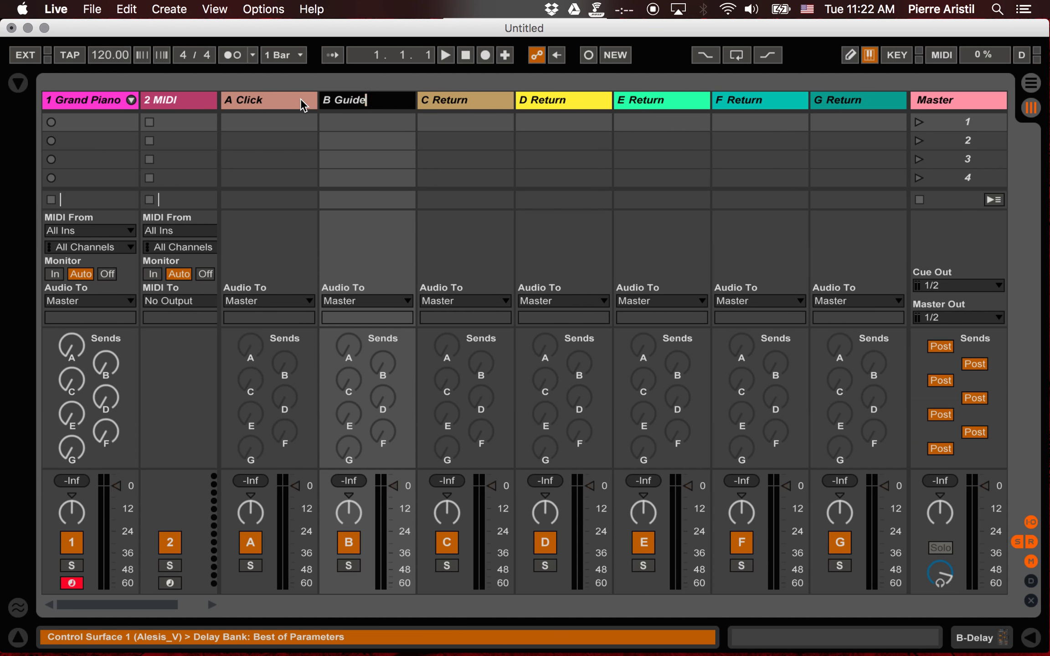
{"action": "key", "text": "Tab"}
{"action": "type", "text": "Bas"}
{"action": "key", "text": "BackSpace"}
{"action": "key", "text": "BackSpace"}
{"action": "key", "text": "BackSpace"}
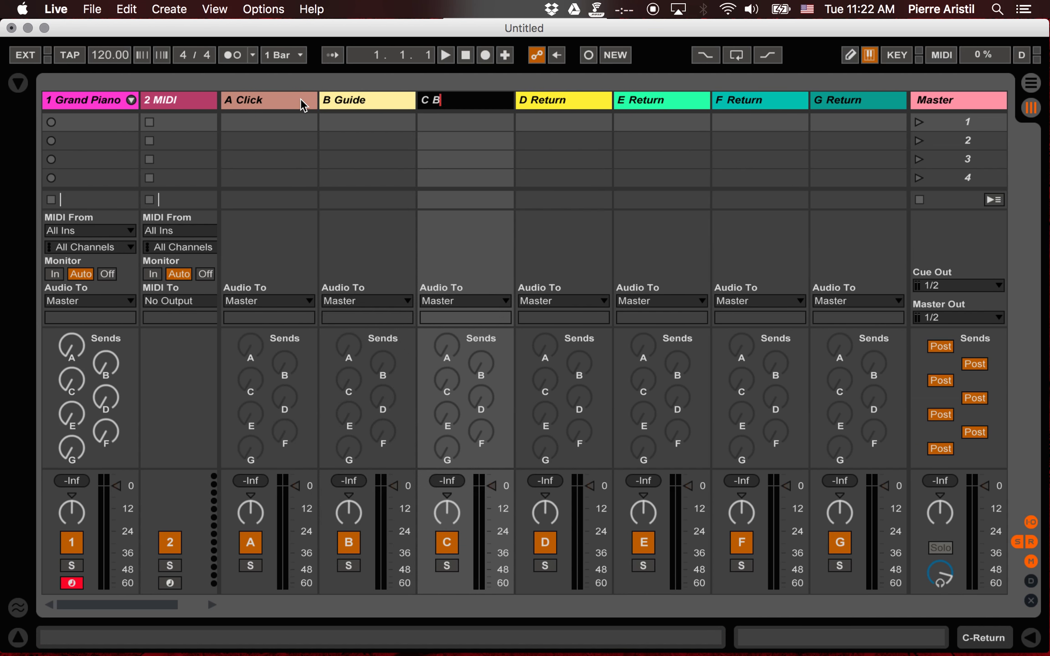
{"action": "type", "text": "Rhythm"}
{"action": "key", "text": "Tab"}
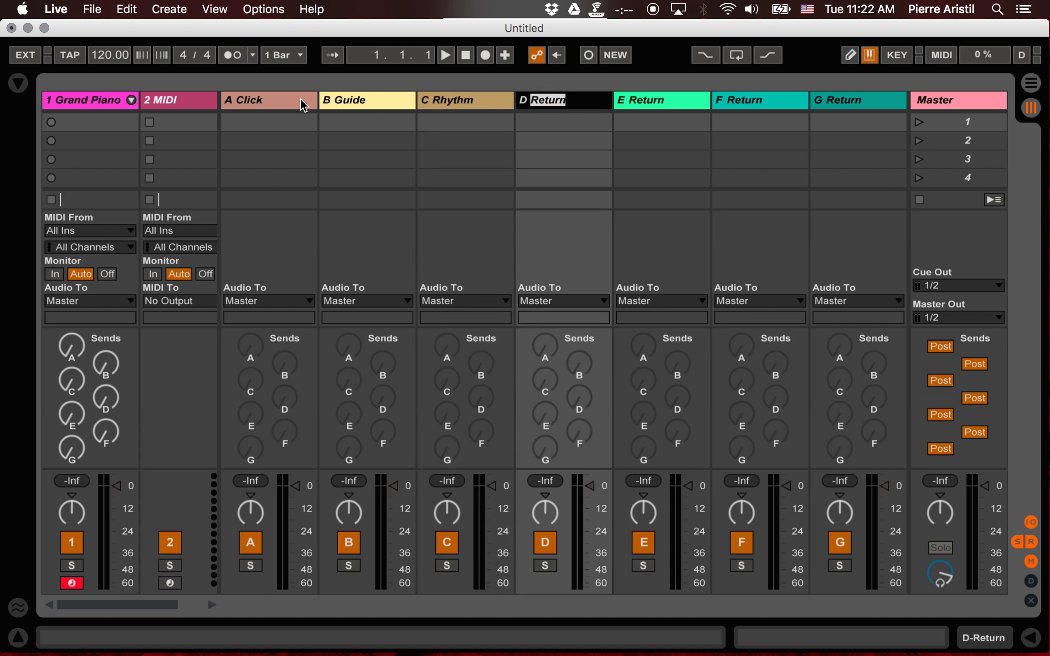
Step: Rename return tracks D, E, F and G as Bass, Guitars, Keys and BGV
{"action": "type", "text": "Bass"}
{"action": "key", "text": "Tab"}
{"action": "type", "text": "Guita"}
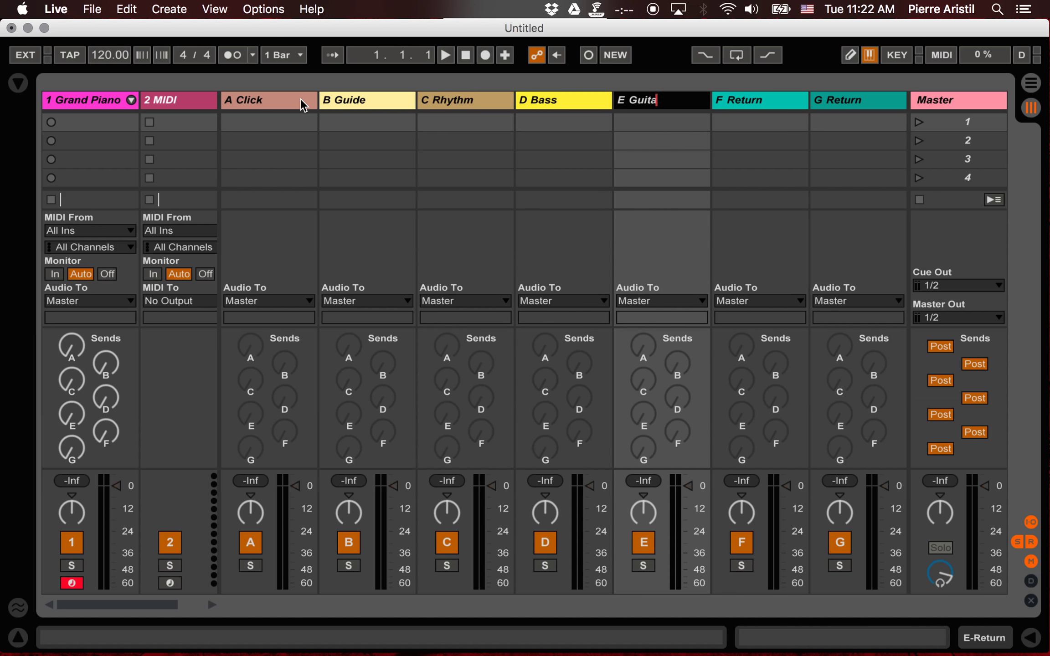
{"action": "key", "text": "Tab"}
{"action": "type", "text": "Keys"}
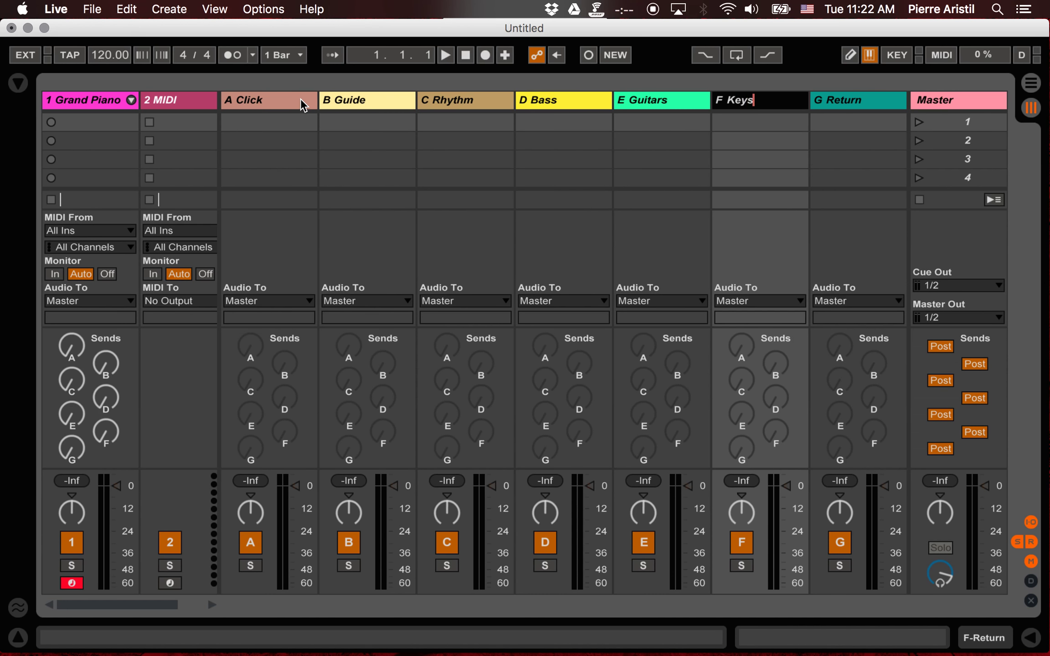
{"action": "key", "text": "Tab"}
{"action": "type", "text": "BGV"}
{"action": "key", "text": "Return"}
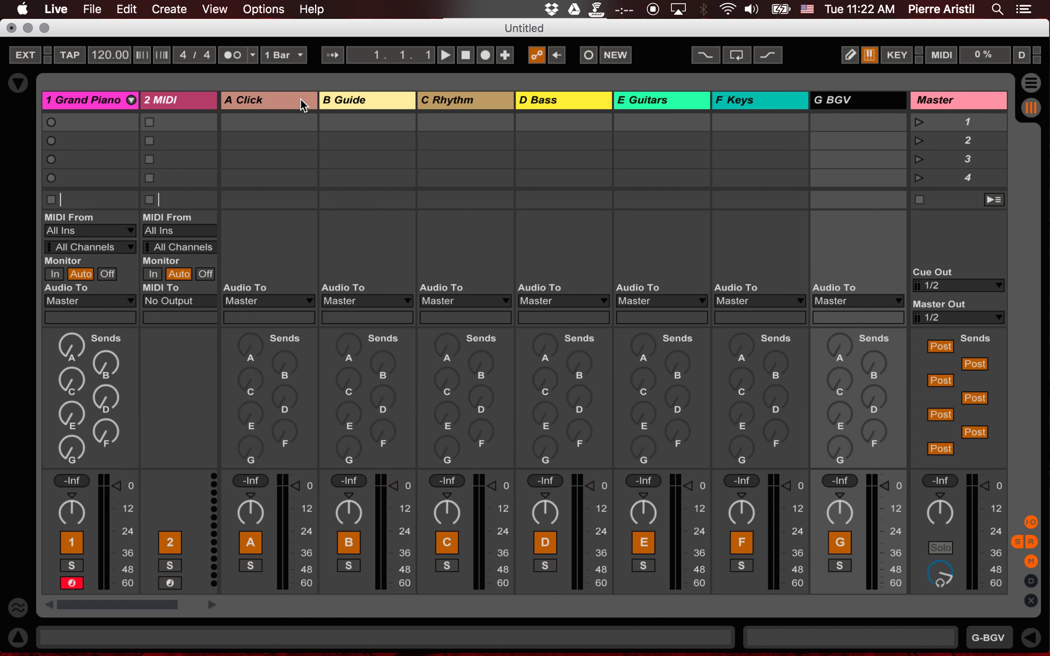
Step: Set the Master's Cue Out to channel 1 and hide the return tracks
{"action": "left_click", "coordinate": [947, 286]}
{"action": "left_click", "coordinate": [932, 316]}
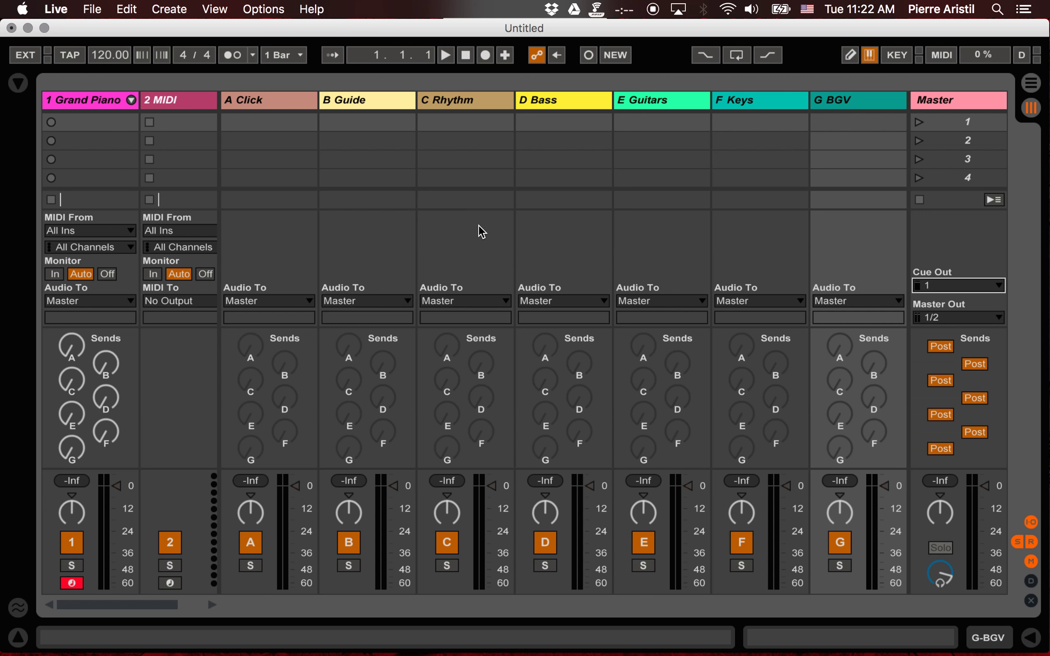
{"action": "key", "text": "super+alt+s"}
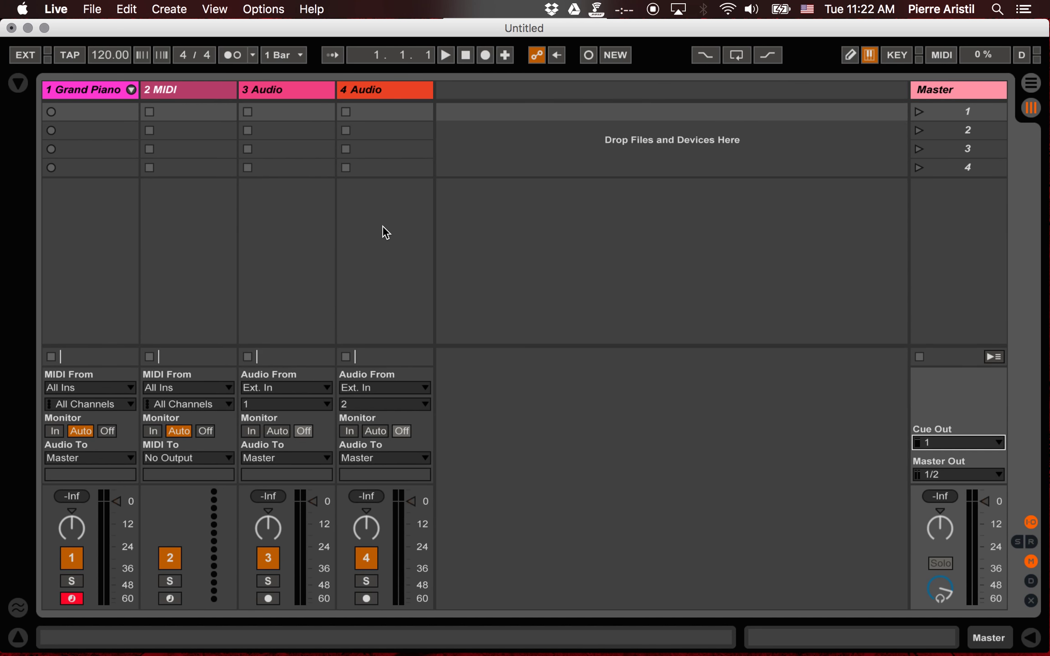
Step: Delete the 2 MIDI, 3 Audio and 4 Audio tracks, leaving only the Grand Piano track
{"action": "left_click", "coordinate": [352, 91]}
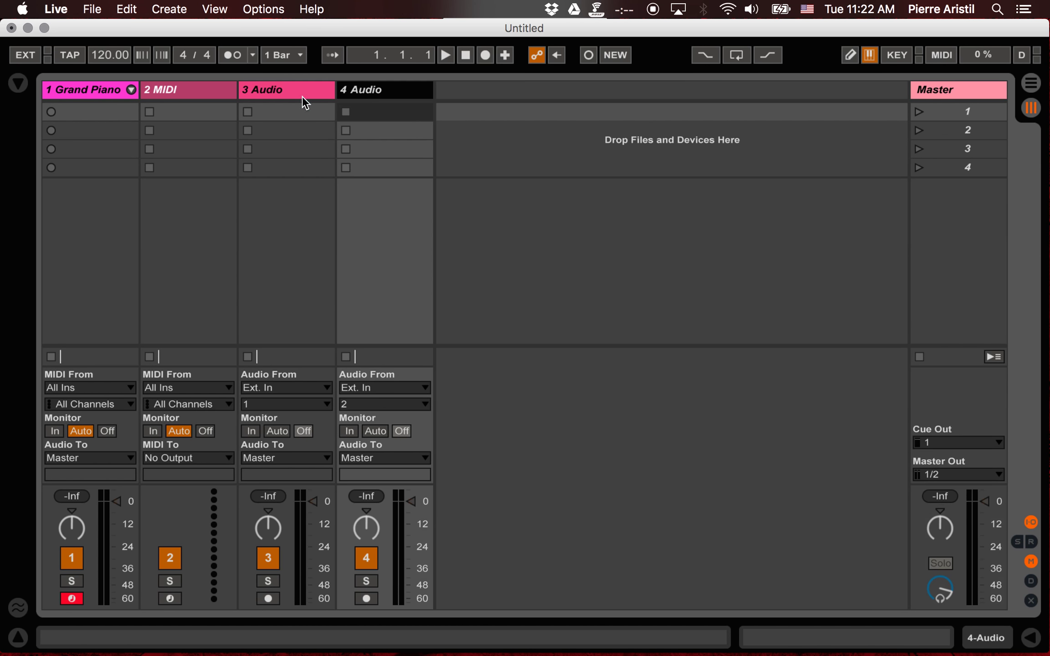
{"action": "left_click", "coordinate": [302, 96]}
{"action": "left_click", "coordinate": [218, 95]}
{"action": "left_click", "coordinate": [371, 94]}
{"action": "left_click", "coordinate": [312, 90]}
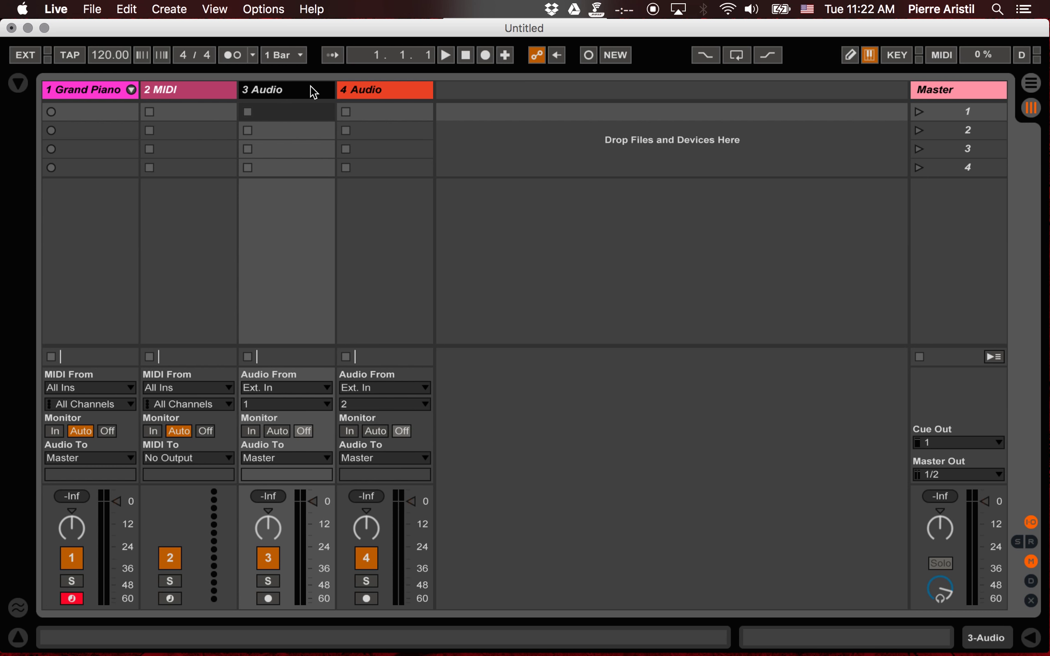
{"action": "left_click", "coordinate": [374, 93]}
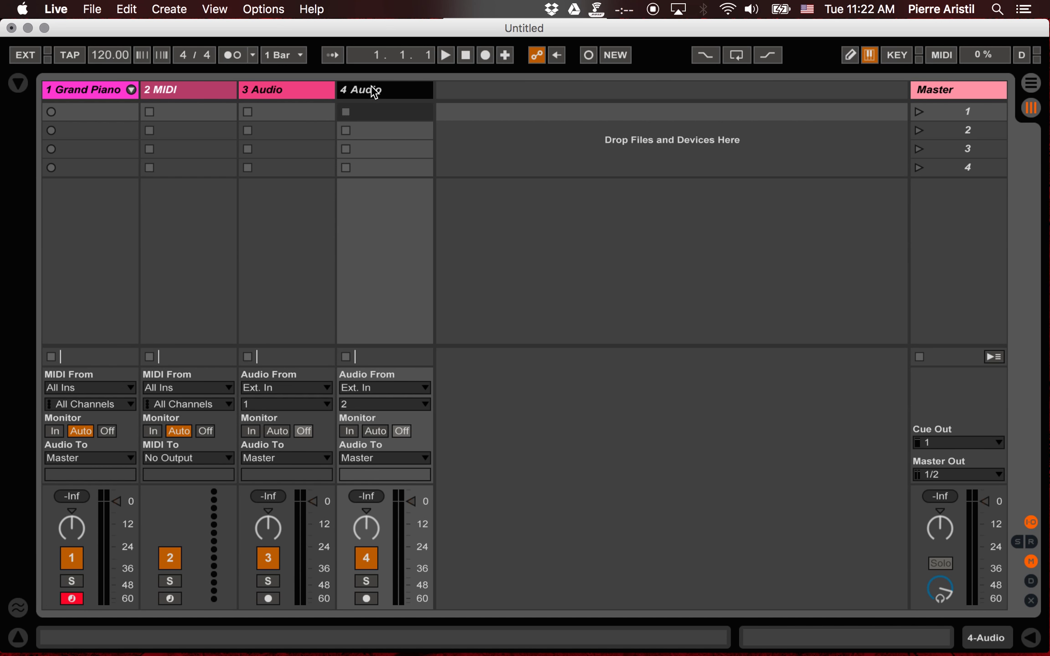
{"action": "key", "text": "Delete"}
{"action": "key", "text": "Delete"}
{"action": "key", "text": "Delete"}
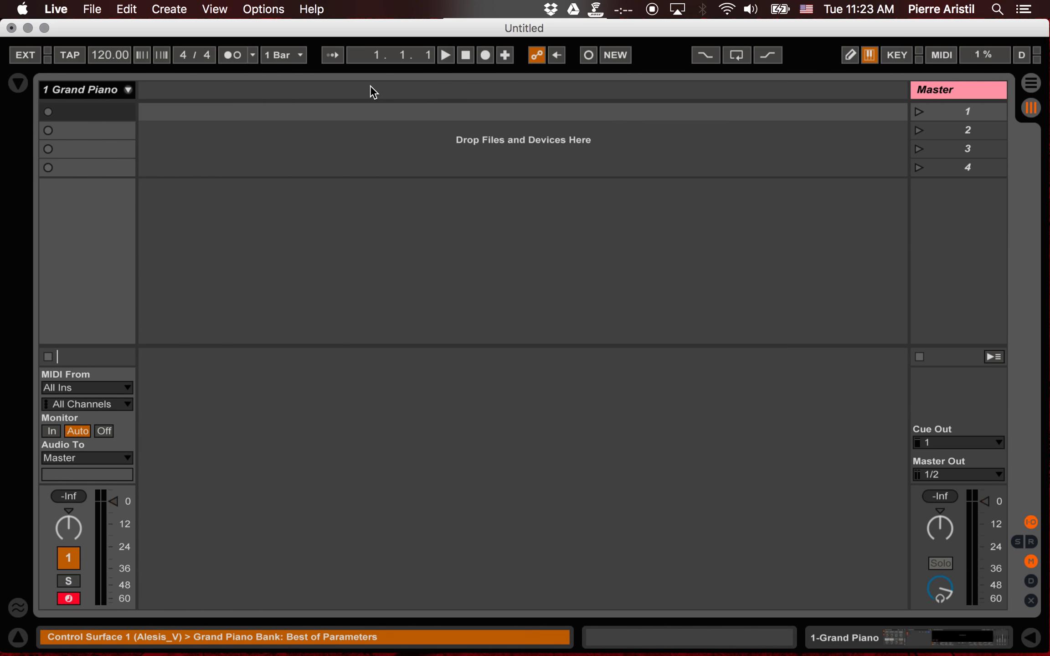
Step: Switch to Arrangement View and examine the tracks inside the saved MultiTrack-Real Love set in the browser
{"action": "key", "text": "Tab"}
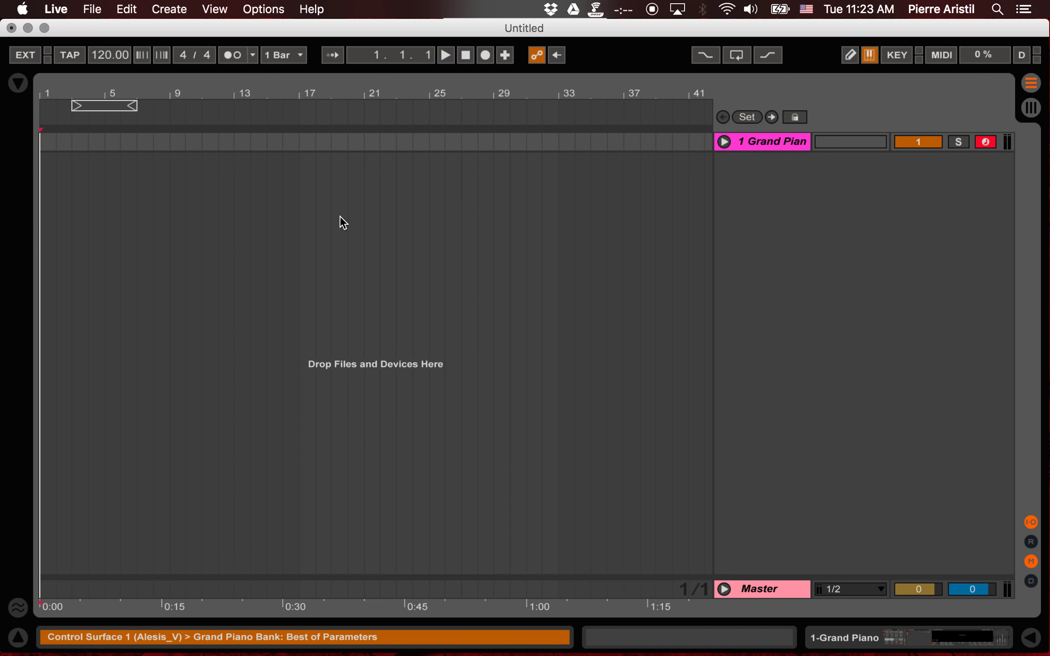
{"action": "key", "text": "super+alt+b"}
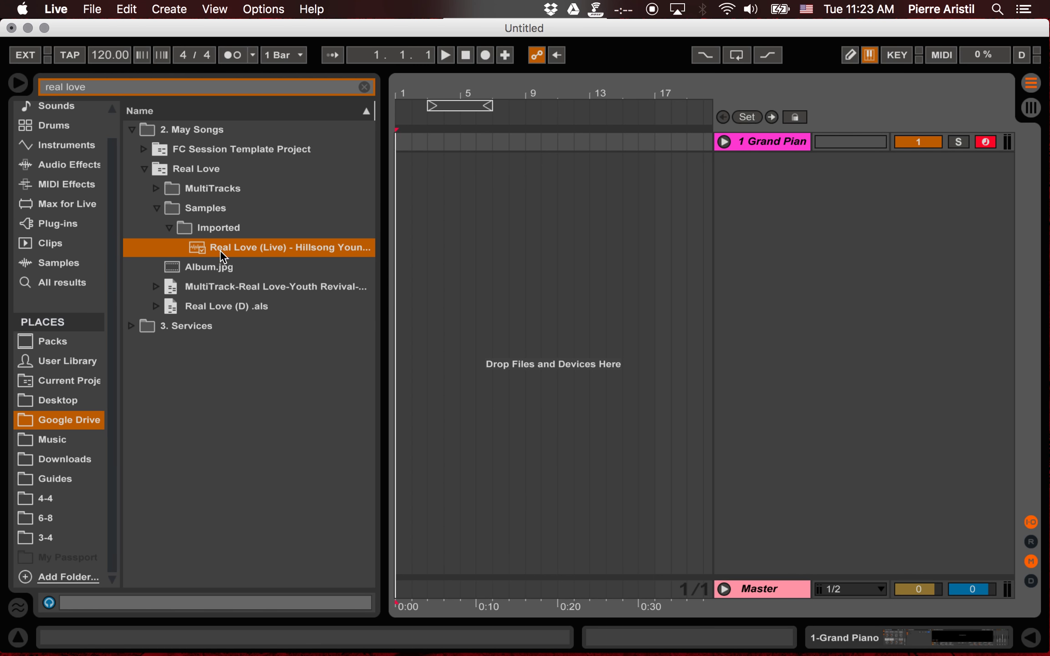
{"action": "left_click", "coordinate": [492, 141]}
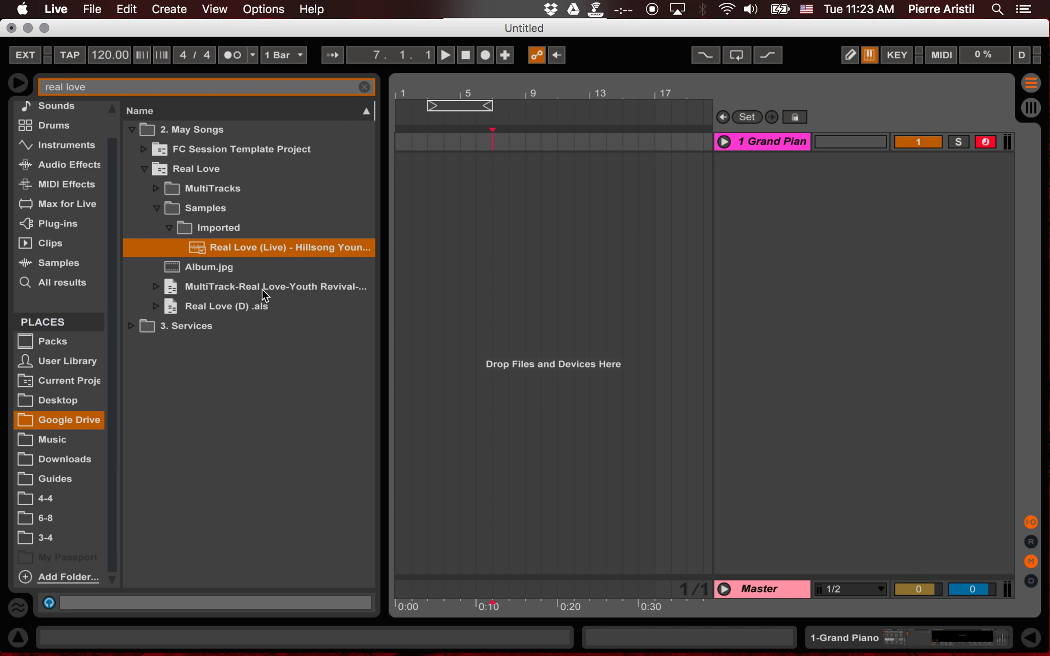
{"action": "left_click", "coordinate": [264, 292]}
{"action": "left_click", "coordinate": [156, 287]}
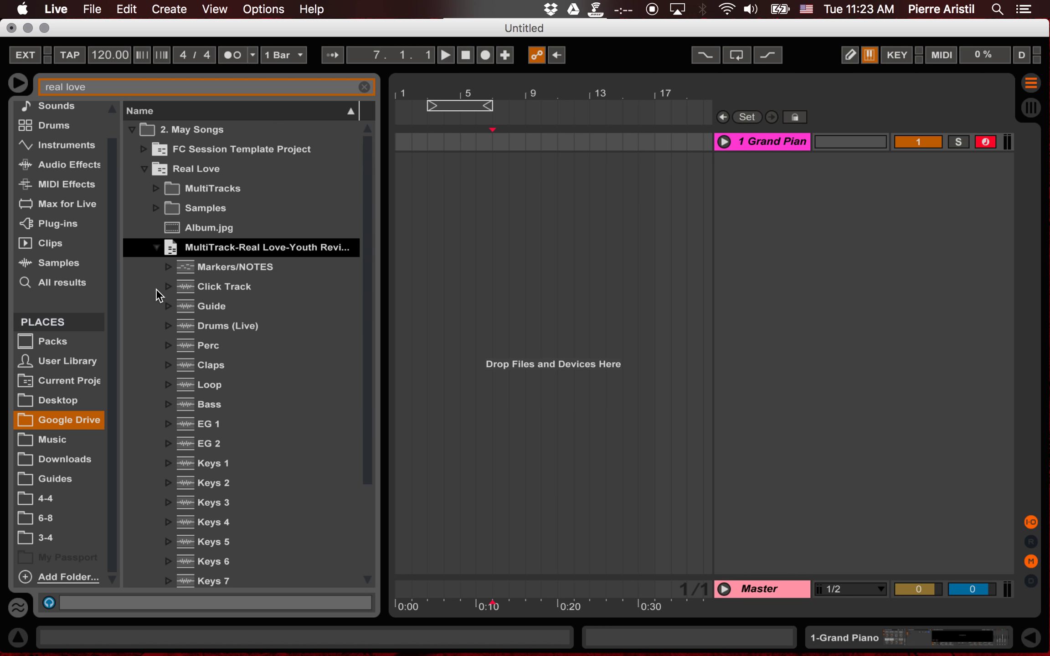
{"action": "left_click", "coordinate": [156, 247]}
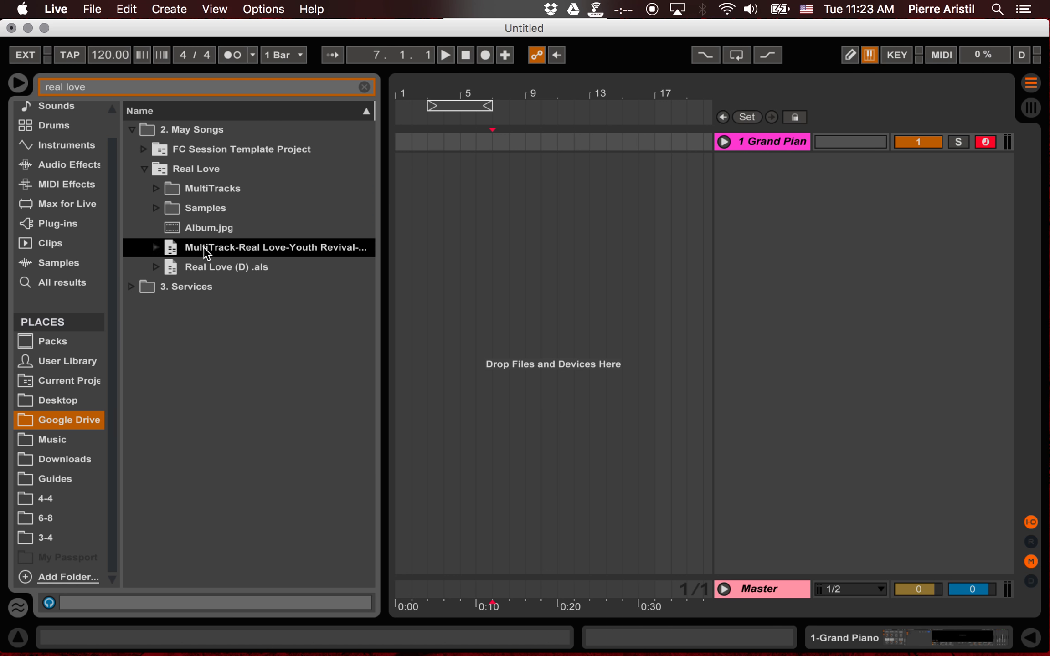
{"action": "left_click", "coordinate": [157, 248]}
{"action": "left_click", "coordinate": [156, 249]}
{"action": "left_click", "coordinate": [197, 250]}
{"action": "left_click_drag", "start_coordinate": [197, 249], "coordinate": [308, 245]}
{"action": "left_click", "coordinate": [21, 84]}
Step: Add one locator at bar 1 and a second one at bar 57 of the arrangement
{"action": "left_click", "coordinate": [204, 159]}
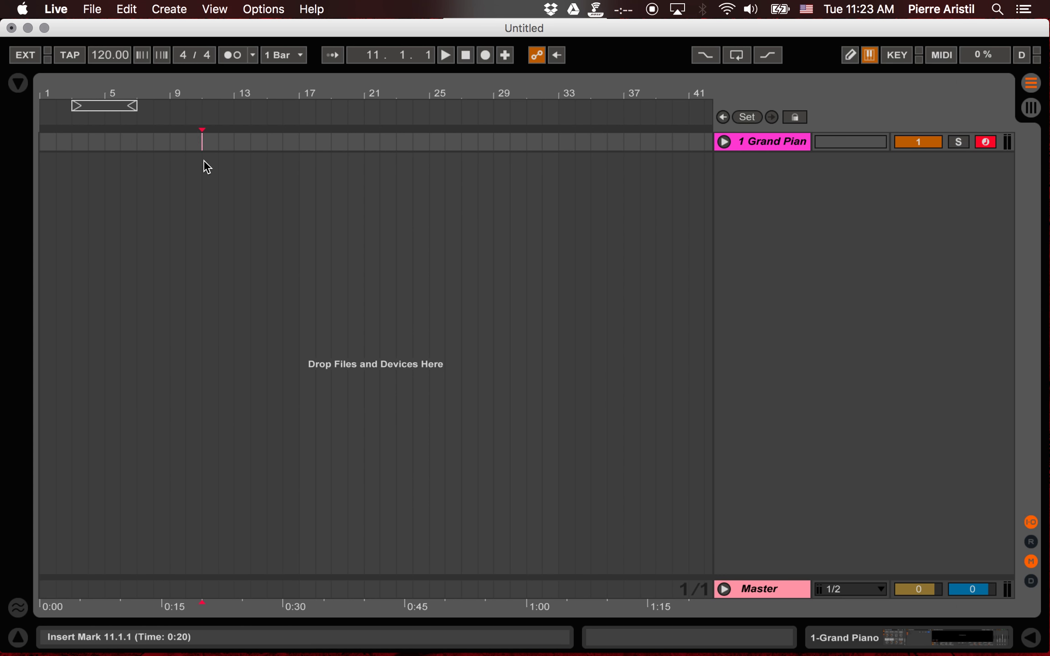
{"action": "left_click", "coordinate": [45, 166]}
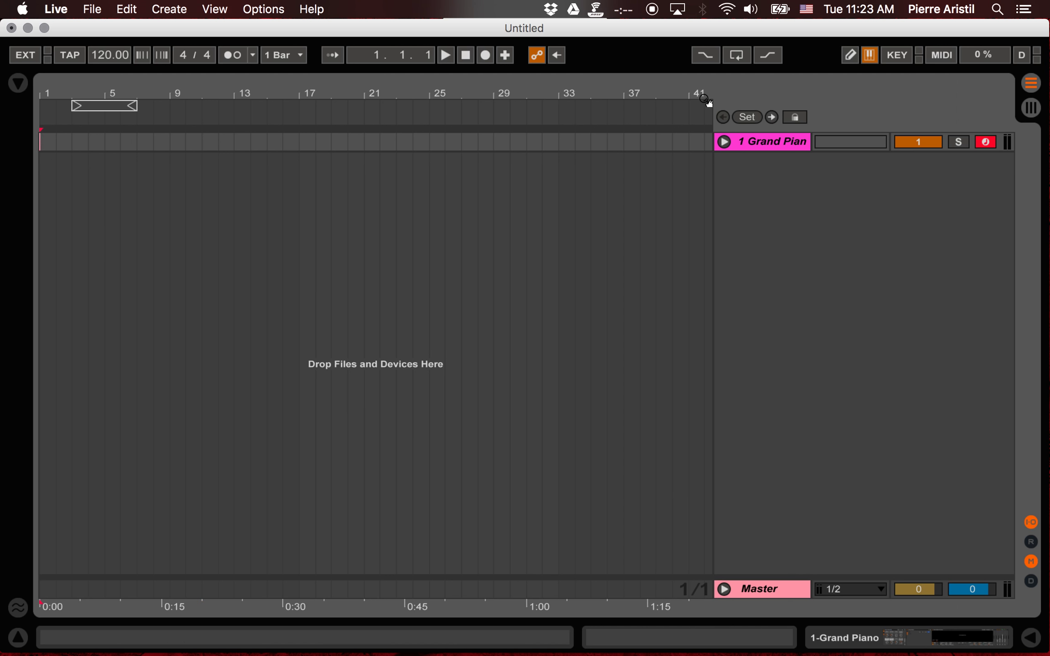
{"action": "left_click", "coordinate": [752, 118]}
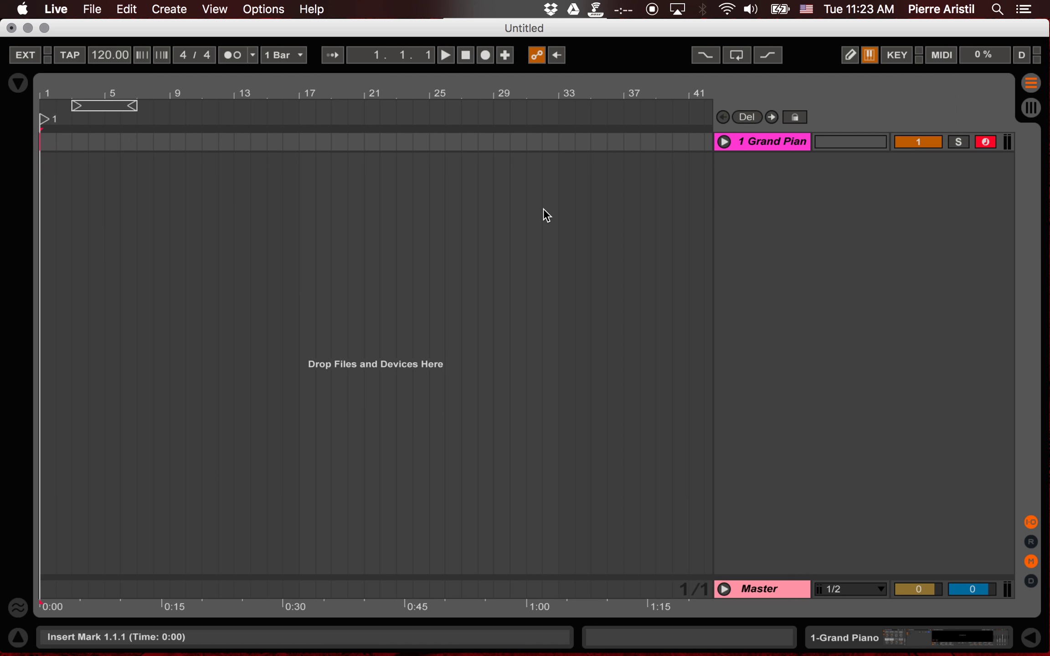
{"action": "key", "text": "minus"}
{"action": "left_click", "coordinate": [693, 141]}
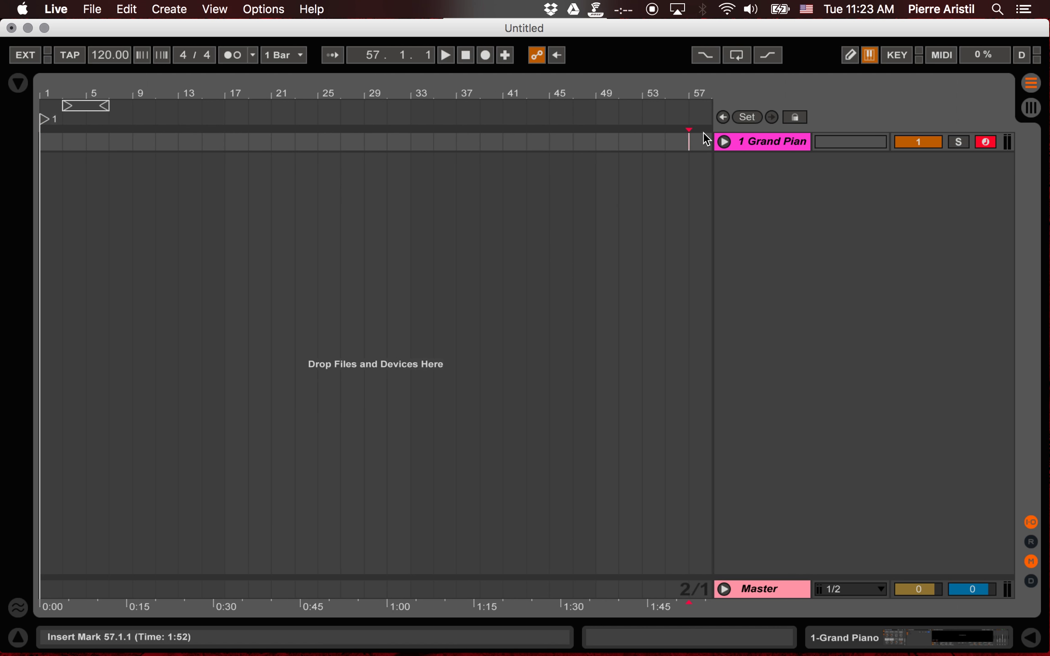
{"action": "left_click", "coordinate": [749, 117]}
{"action": "left_click", "coordinate": [751, 119]}
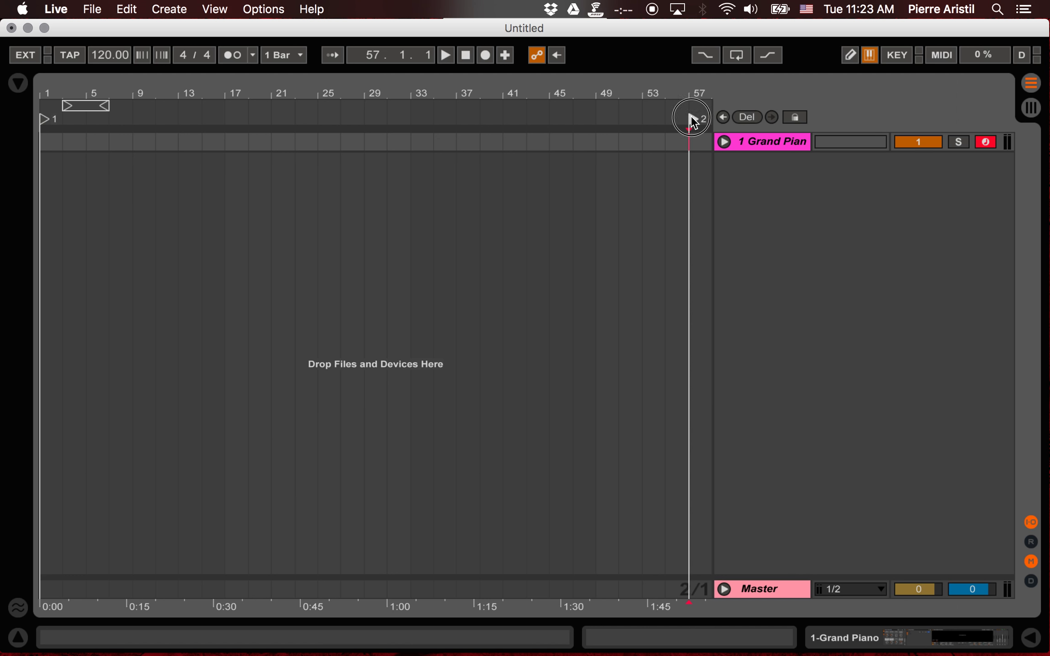
Step: Move locator 2 along the timeline to about bar 121, at the 4:00 mark
{"action": "left_click", "coordinate": [622, 268]}
{"action": "key", "text": "minus"}
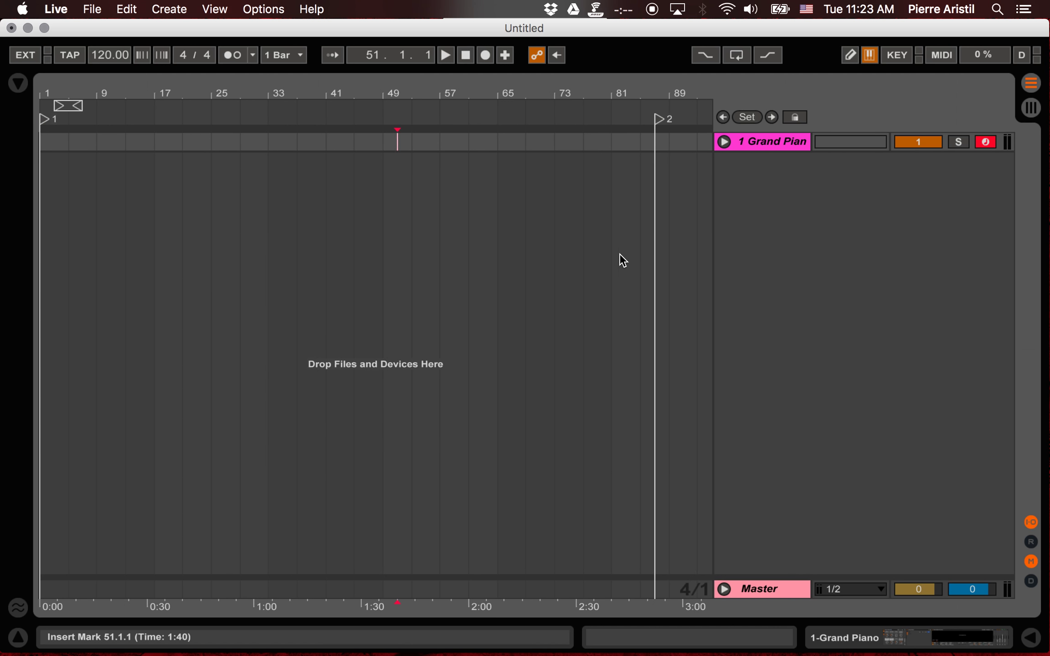
{"action": "left_click_drag", "start_coordinate": [659, 118], "coordinate": [1041, 157]}
{"action": "key", "text": "minus"}
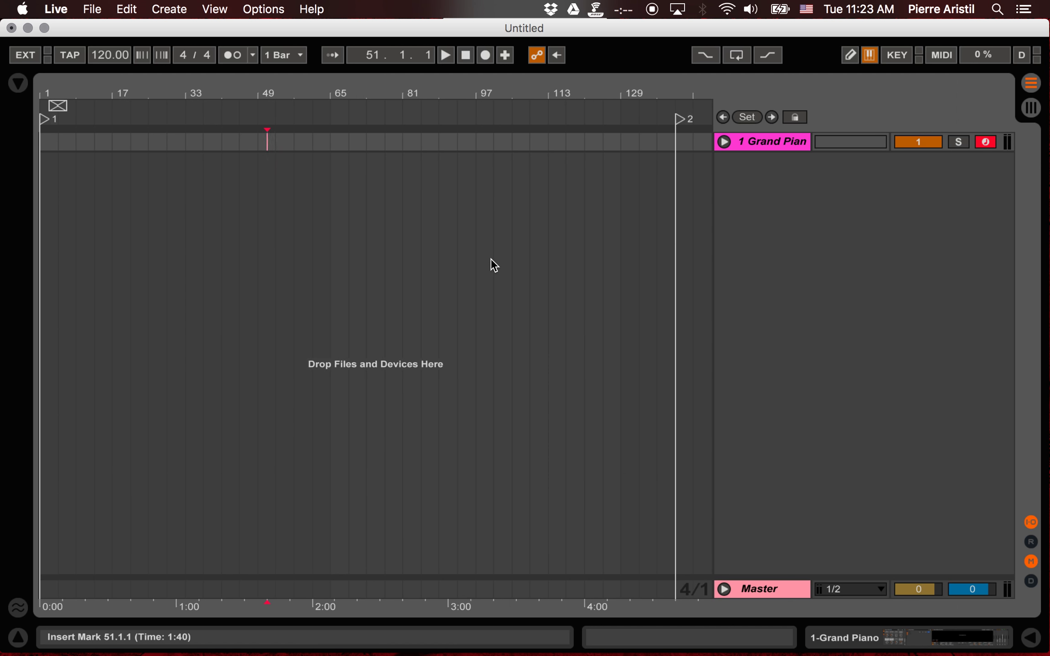
{"action": "left_click_drag", "start_coordinate": [681, 118], "coordinate": [585, 119]}
{"action": "left_click", "coordinate": [571, 227]}
{"action": "left_click", "coordinate": [714, 199]}
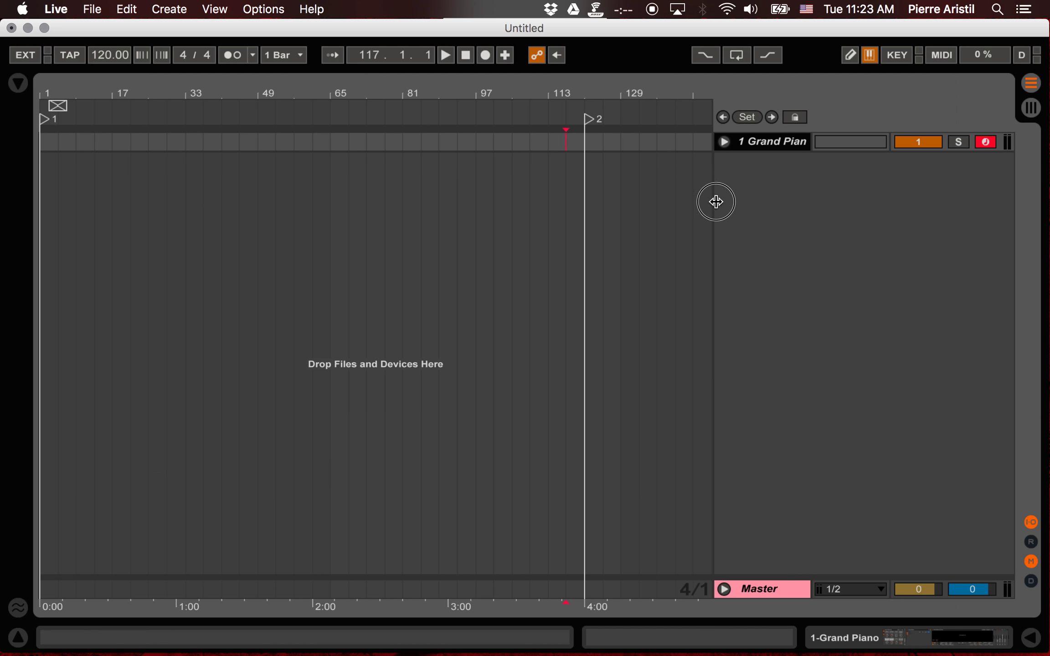
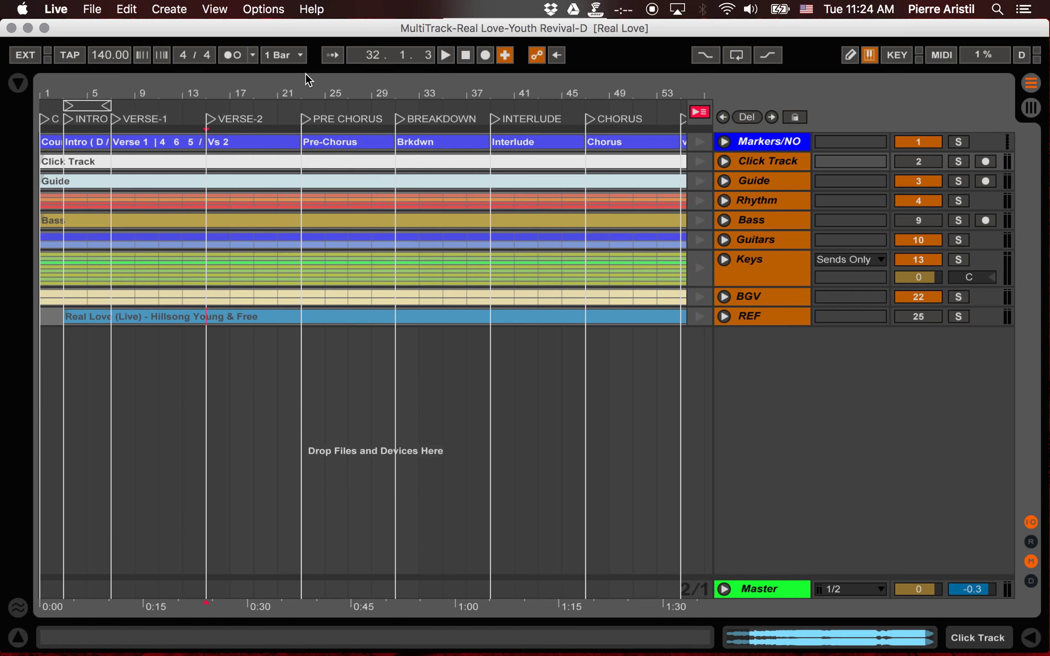
Step: In the Real Love set, return all tracks to arrangement playback and open the Click Track clip's sample settings
{"action": "left_click", "coordinate": [699, 112]}
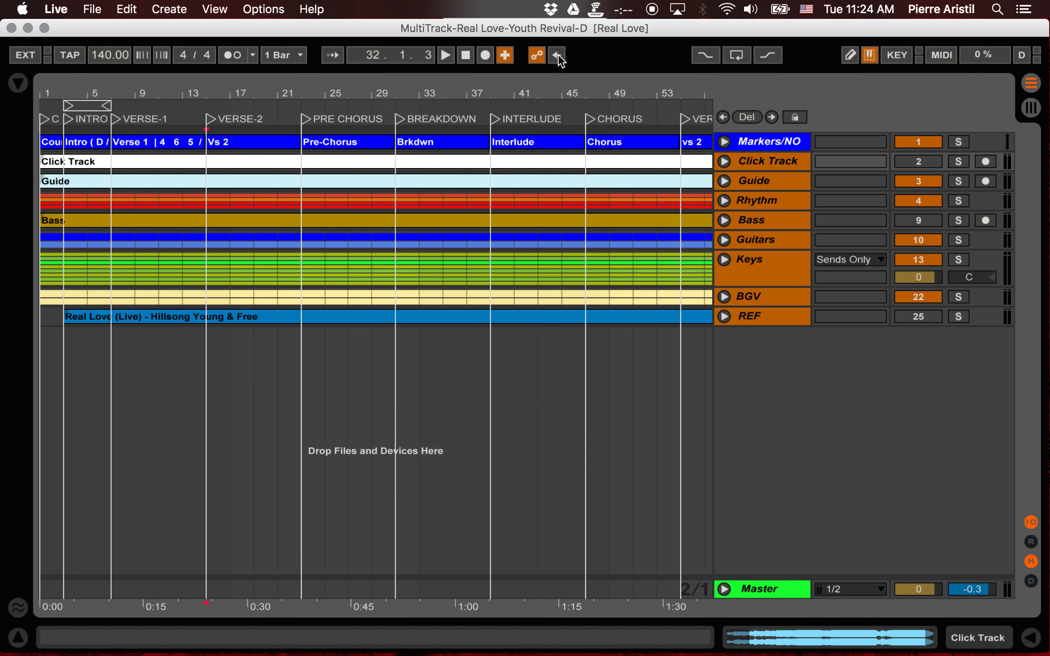
{"action": "double_click", "coordinate": [350, 162]}
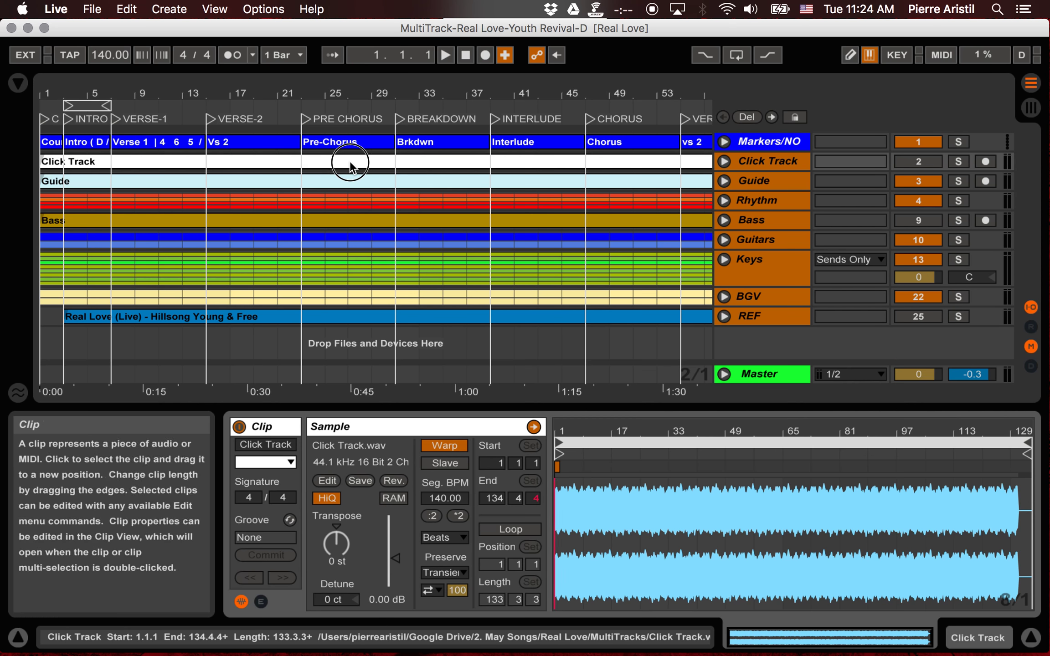
{"action": "left_click", "coordinate": [315, 157]}
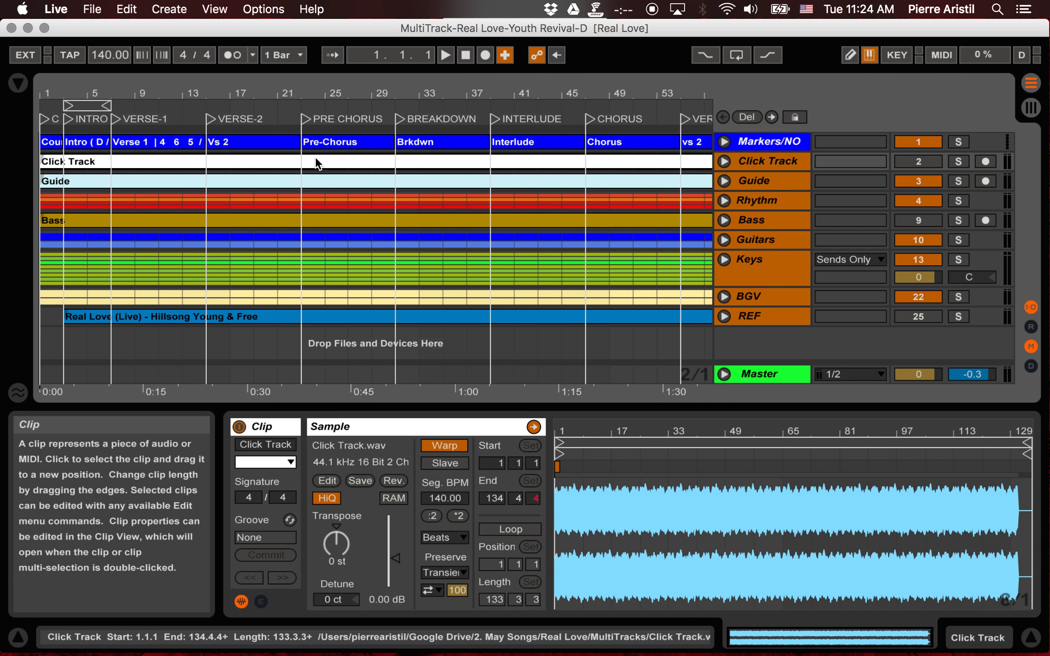
Step: Make the Click Track clip the tempo Master in the Real Love set and hide its clip details
{"action": "key", "text": "z"}
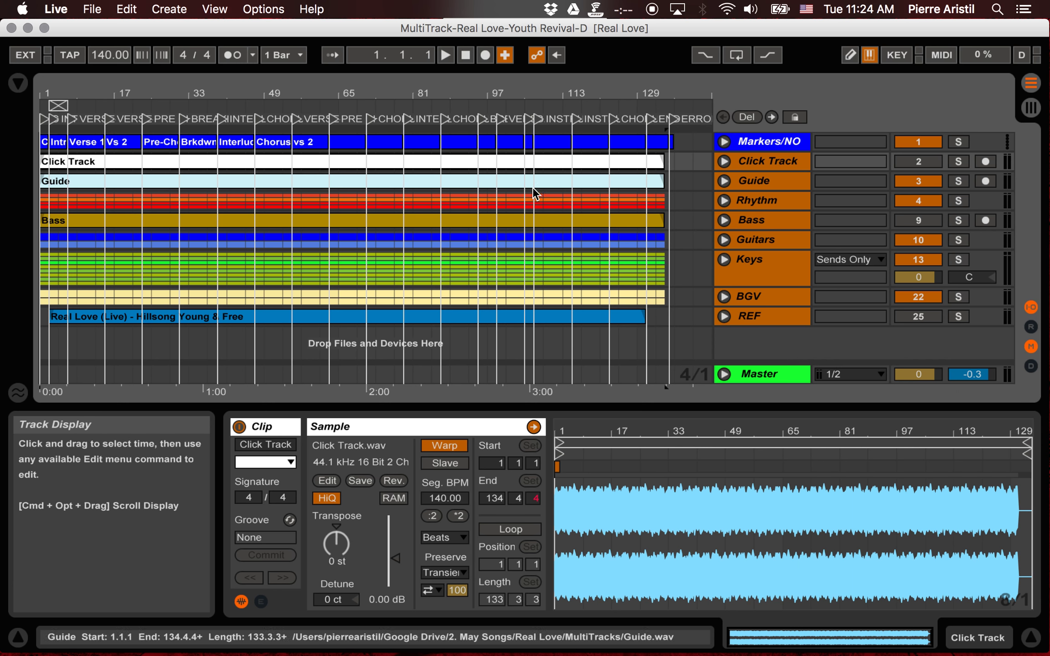
{"action": "left_click", "coordinate": [444, 464]}
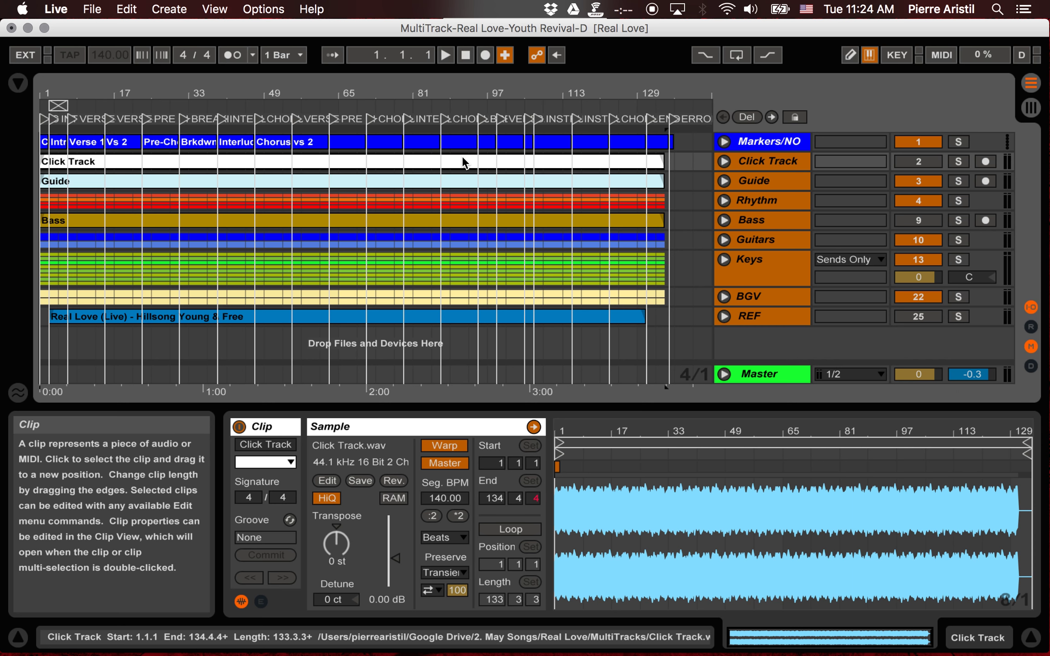
{"action": "left_click", "coordinate": [442, 464]}
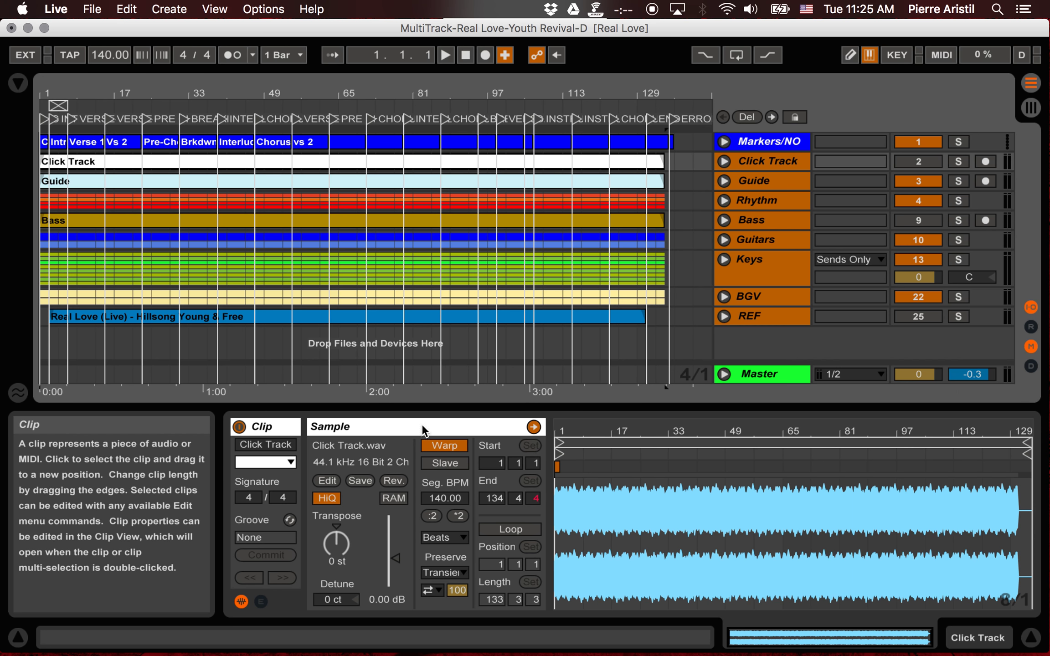
{"action": "left_click", "coordinate": [444, 464]}
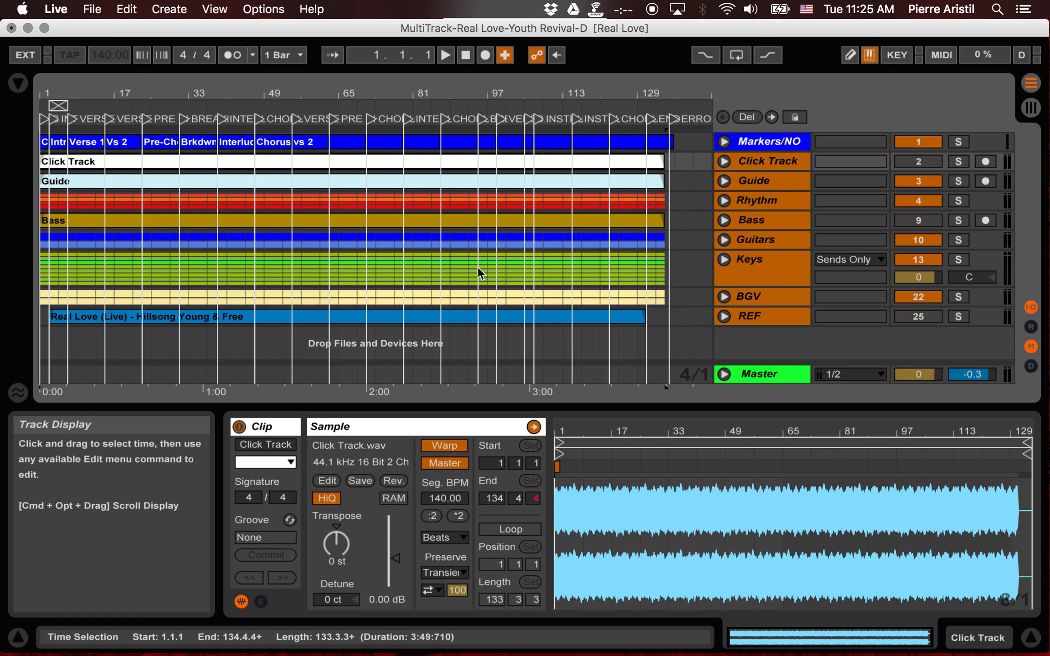
{"action": "key", "text": "alt+super+l"}
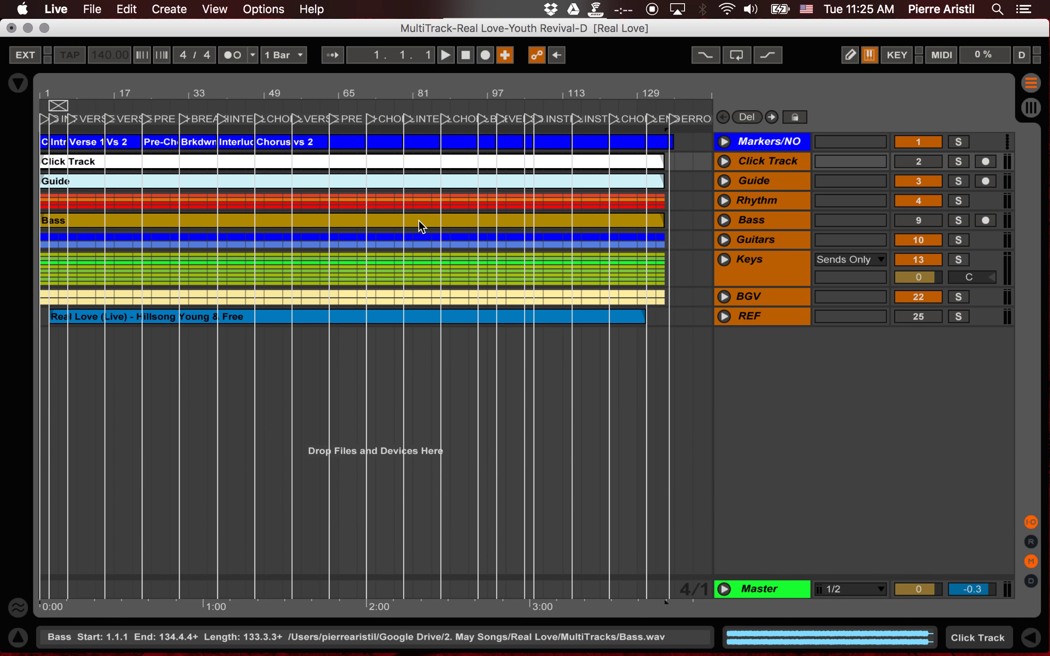
{"action": "left_click", "coordinate": [390, 363]}
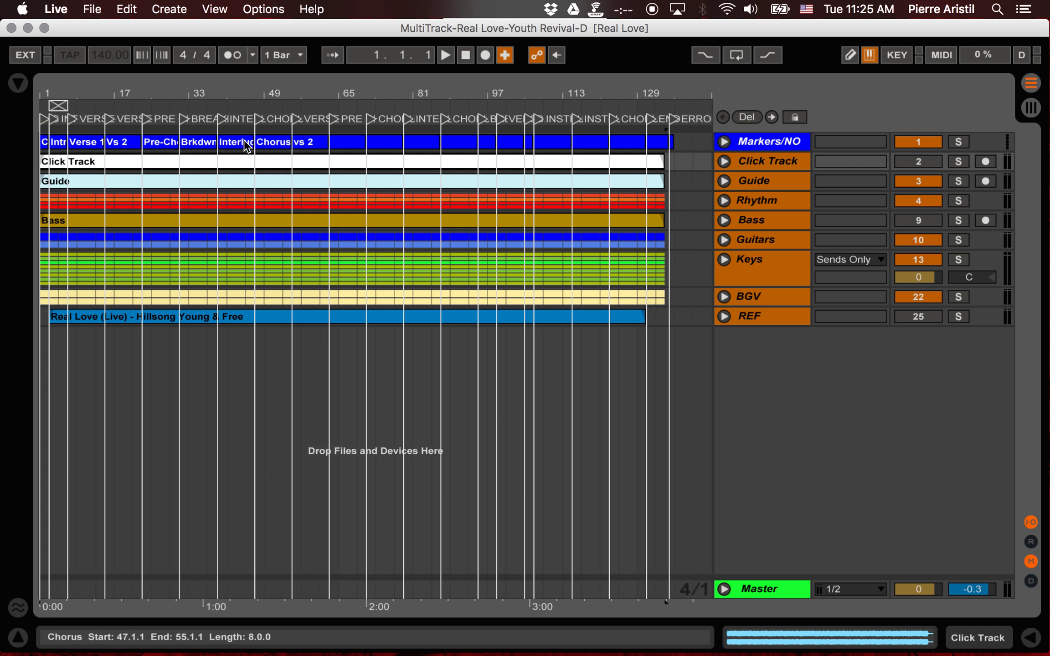
Step: Reopen the recent set Test Session.als
{"action": "left_click", "coordinate": [92, 9]}
{"action": "mouse_move", "coordinate": [187, 68]}
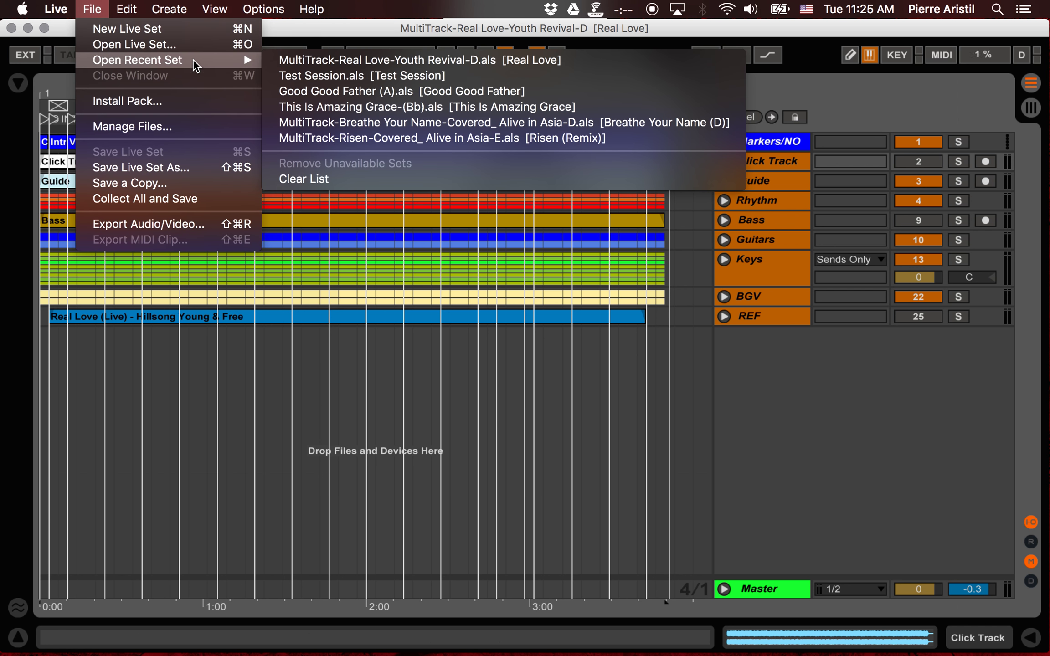
{"action": "left_click", "coordinate": [311, 75]}
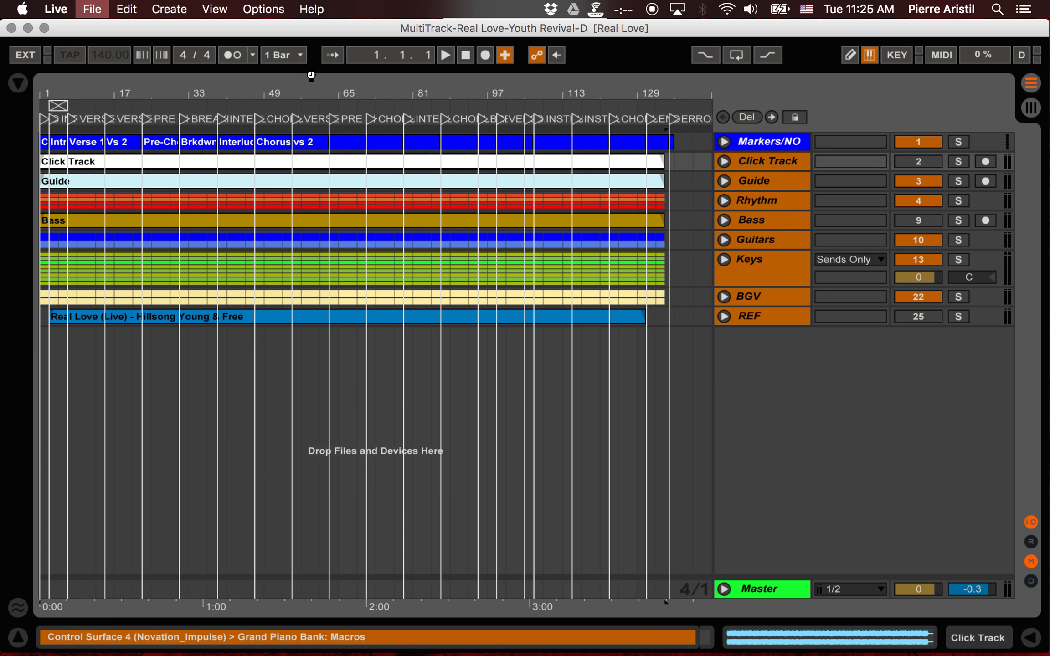
{"action": "left_click", "coordinate": [244, 325]}
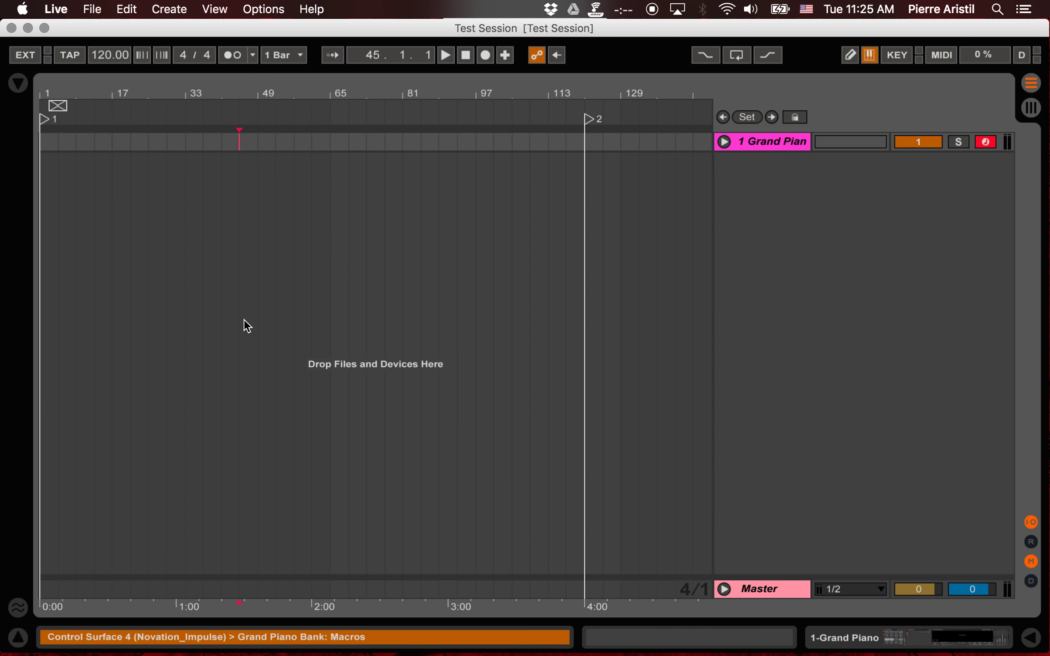
Step: Import the MultiTrack-Real Love-Youth Revival set from the browser into the arrangement at bar 1 and hide the browser
{"action": "key", "text": "super+alt+b"}
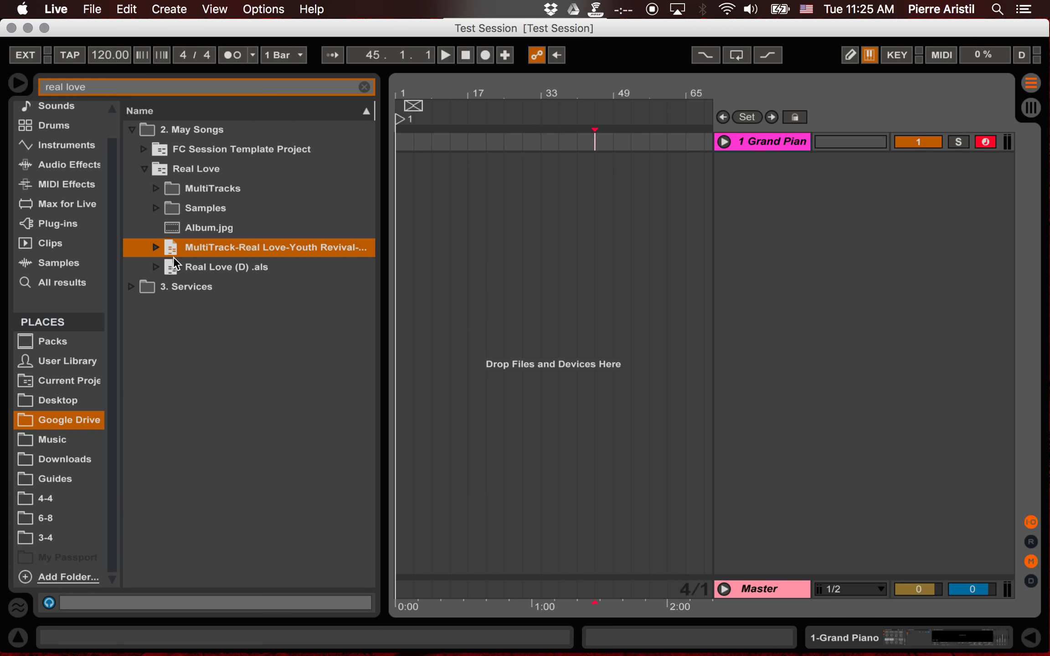
{"action": "left_click", "coordinate": [155, 267]}
{"action": "left_click", "coordinate": [156, 267]}
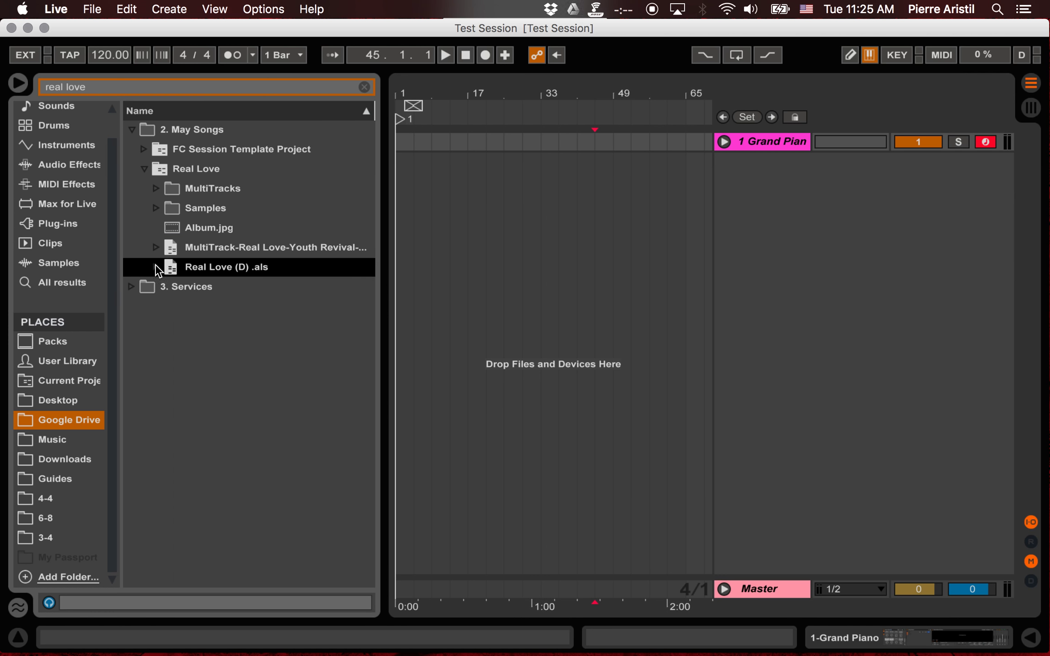
{"action": "left_click_drag", "start_coordinate": [209, 248], "coordinate": [407, 176]}
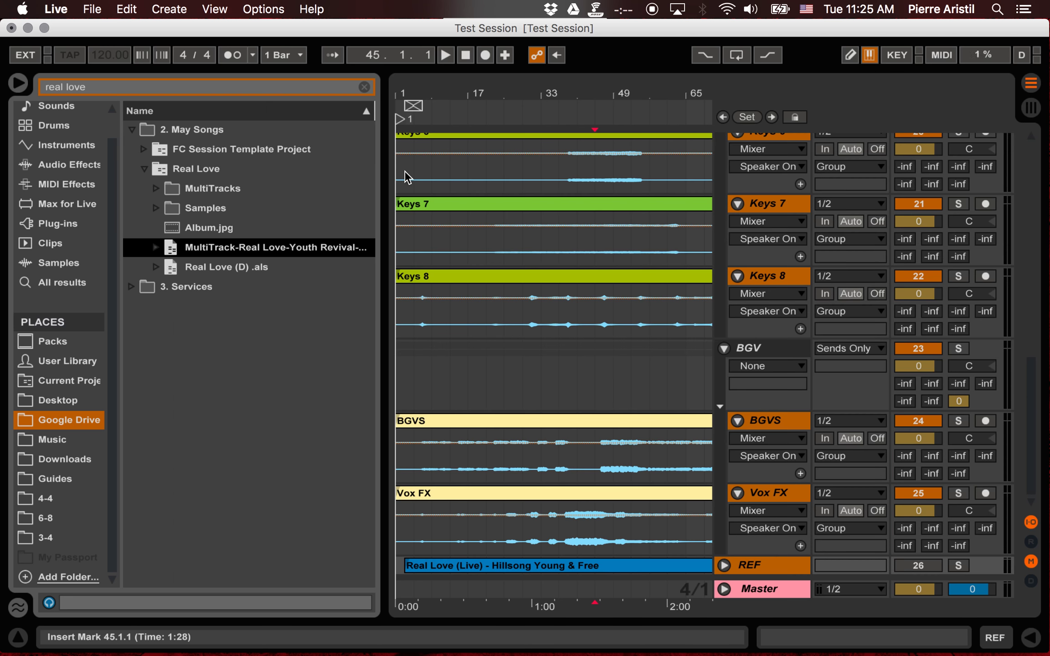
{"action": "key", "text": "super+alt+b"}
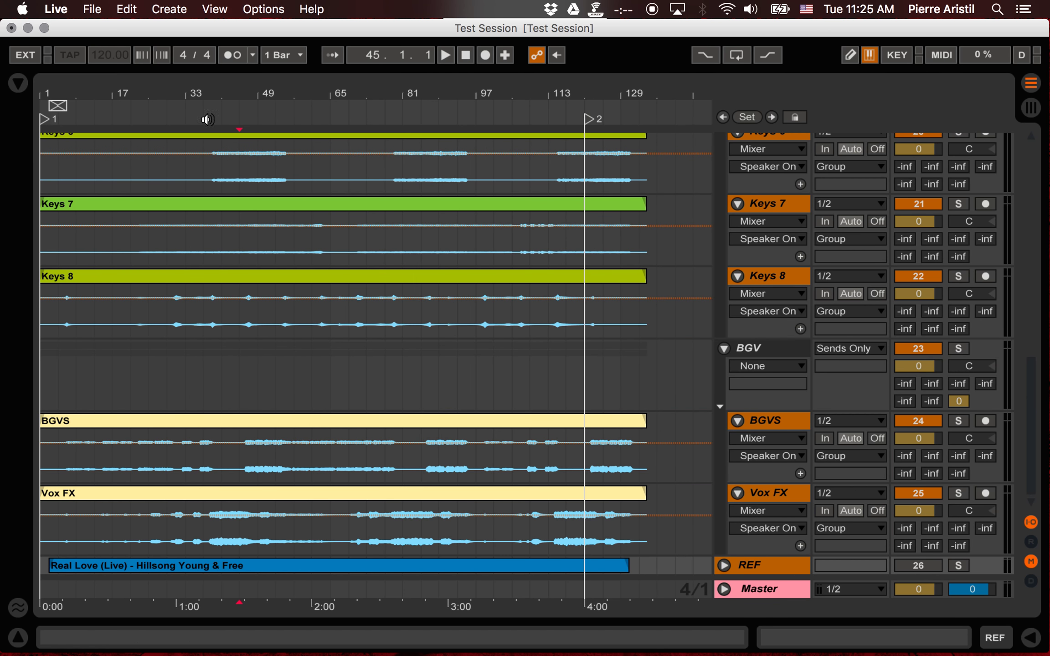
{"action": "left_click", "coordinate": [18, 84]}
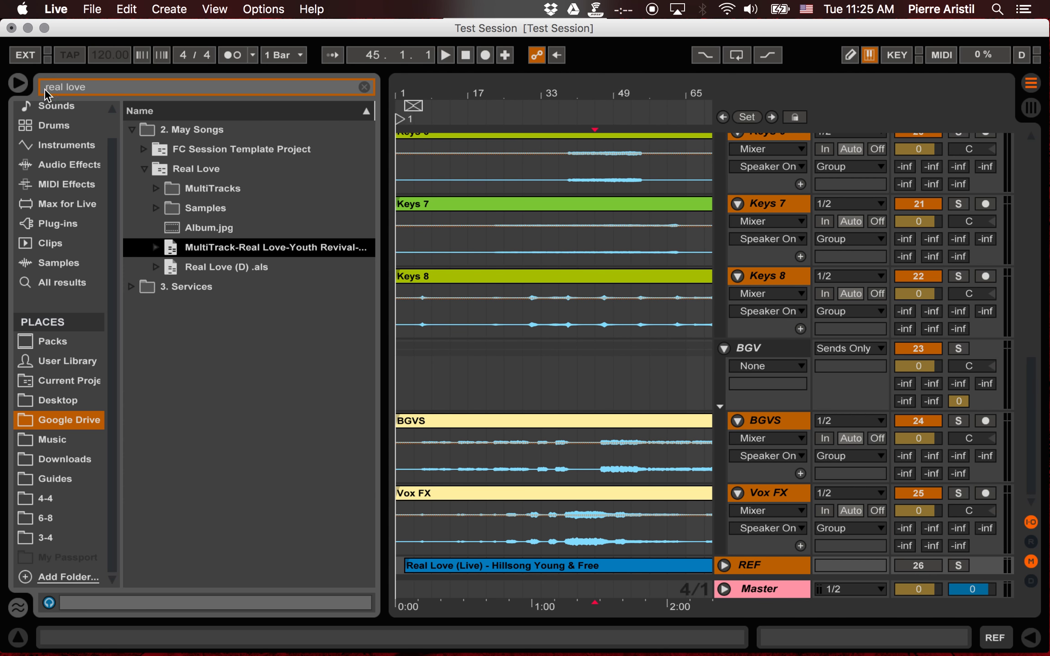
{"action": "left_click", "coordinate": [18, 84]}
{"action": "scroll", "coordinate": [375, 269], "scroll_direction": "up", "scroll_amount": 10}
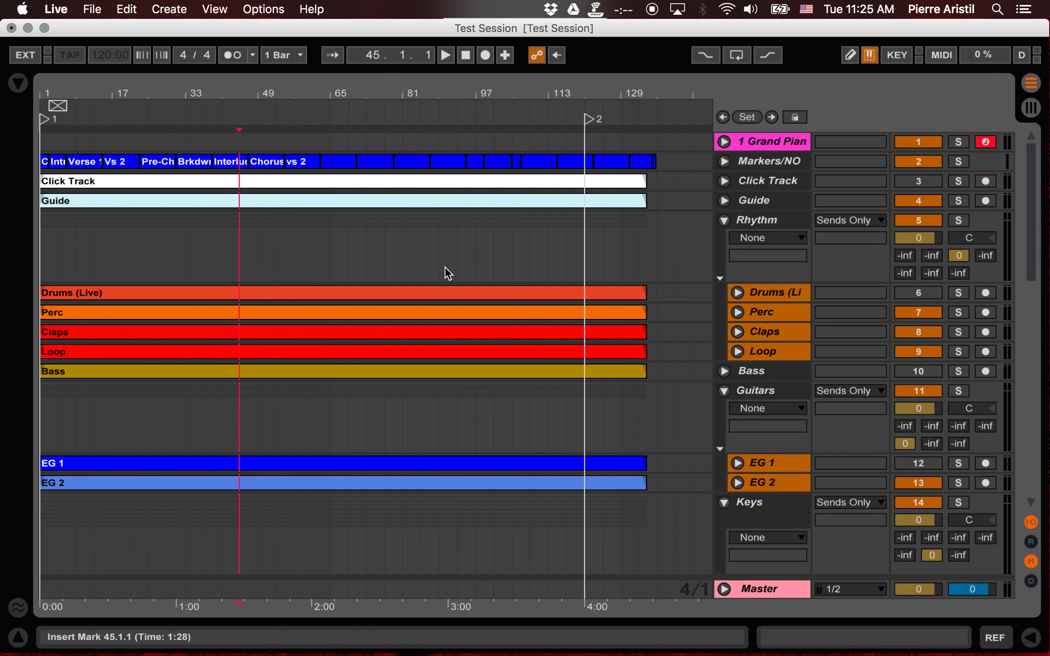
Step: Collapse all the track groups in the arrangement and delete the Grand Piano track
{"action": "left_click", "coordinate": [723, 220], "text": "alt"}
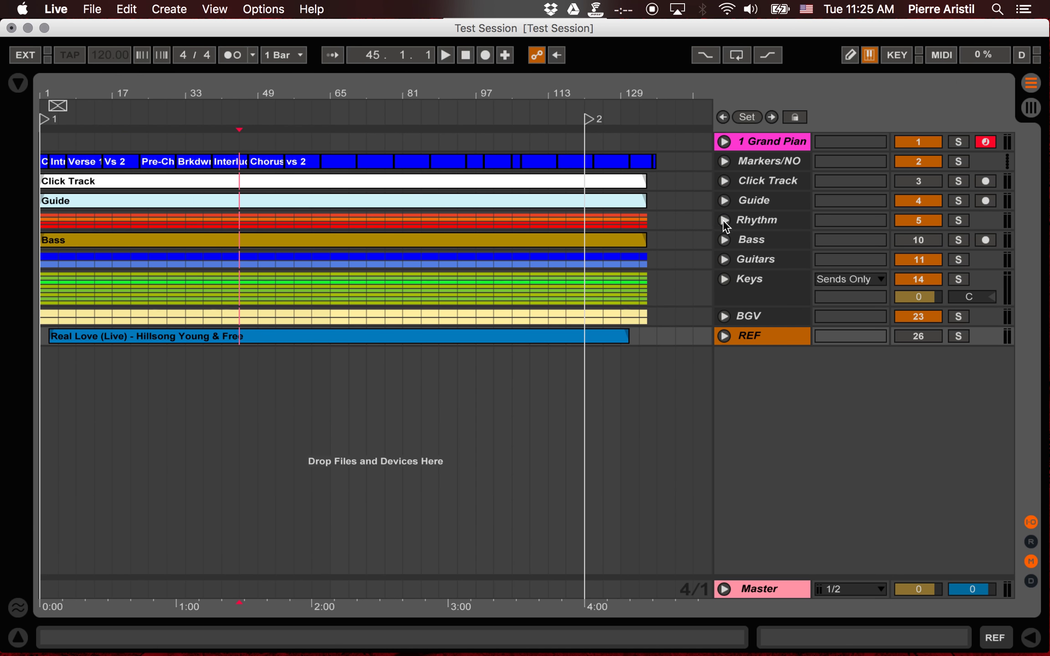
{"action": "left_click", "coordinate": [761, 147]}
{"action": "key", "text": "Delete"}
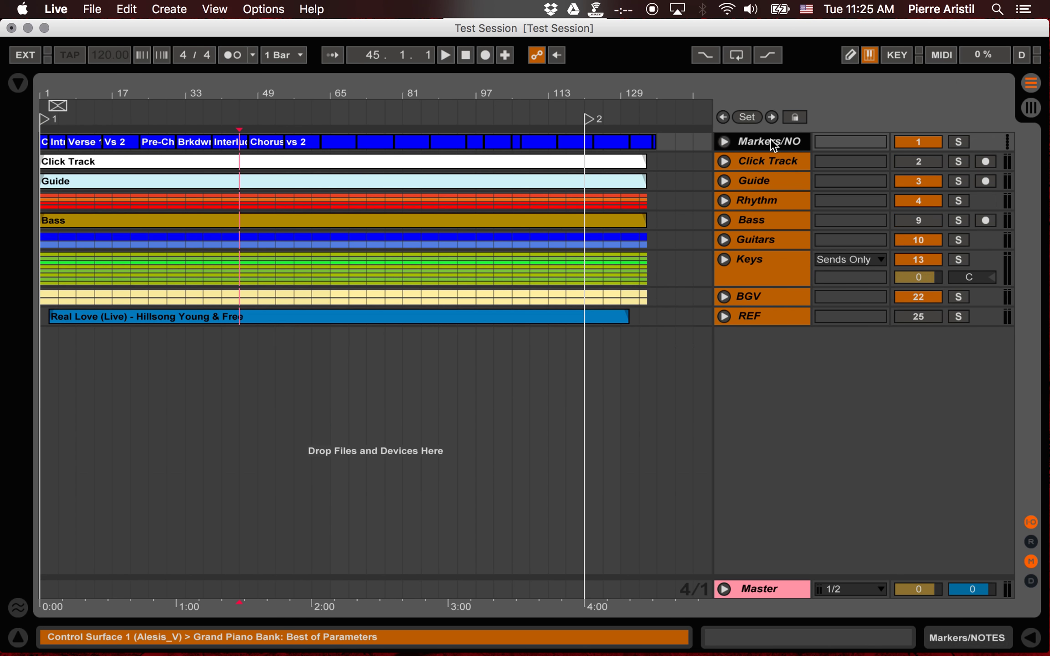
Step: Play the imported song briefly from bar 25 with a wider stretch of the timeline in view
{"action": "left_click", "coordinate": [498, 363]}
{"action": "key", "text": "minus"}
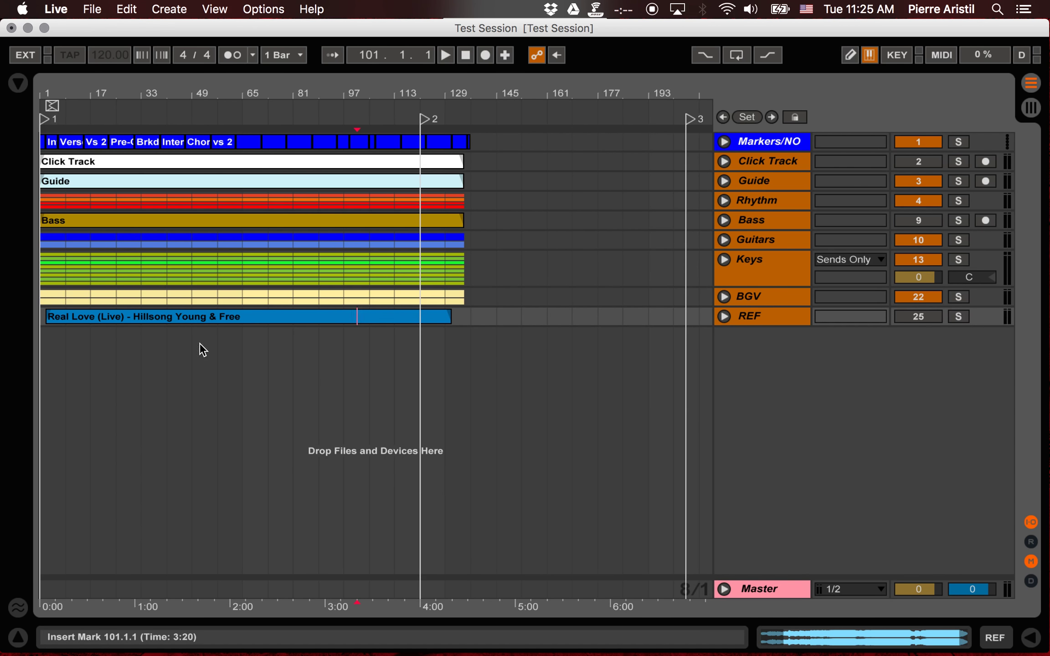
{"action": "left_click", "coordinate": [104, 356]}
{"action": "key", "text": "space"}
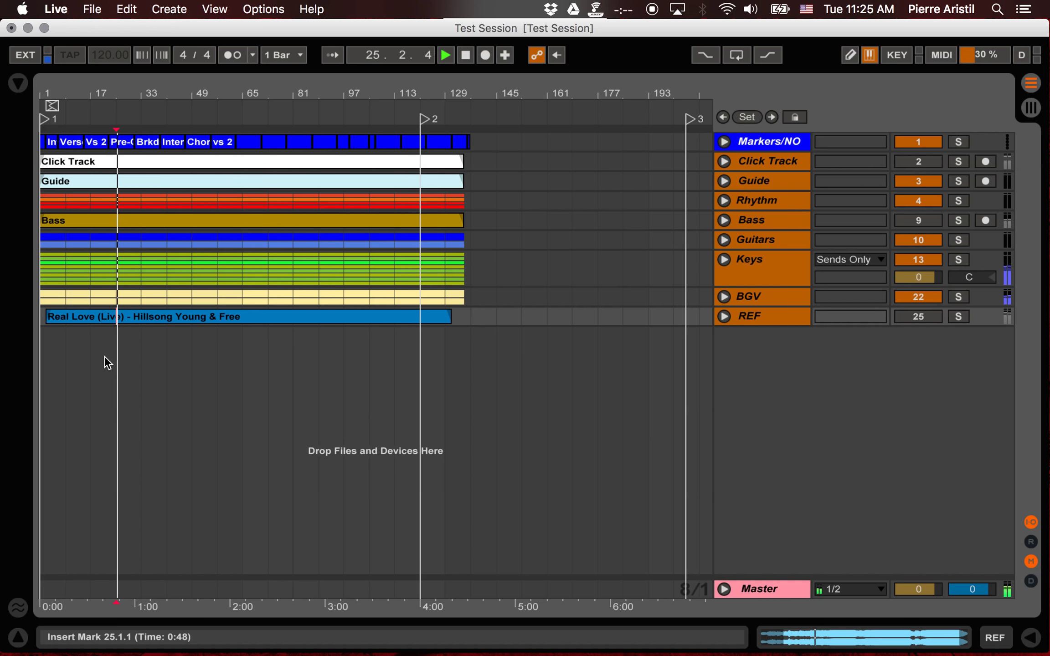
{"action": "key", "text": "space"}
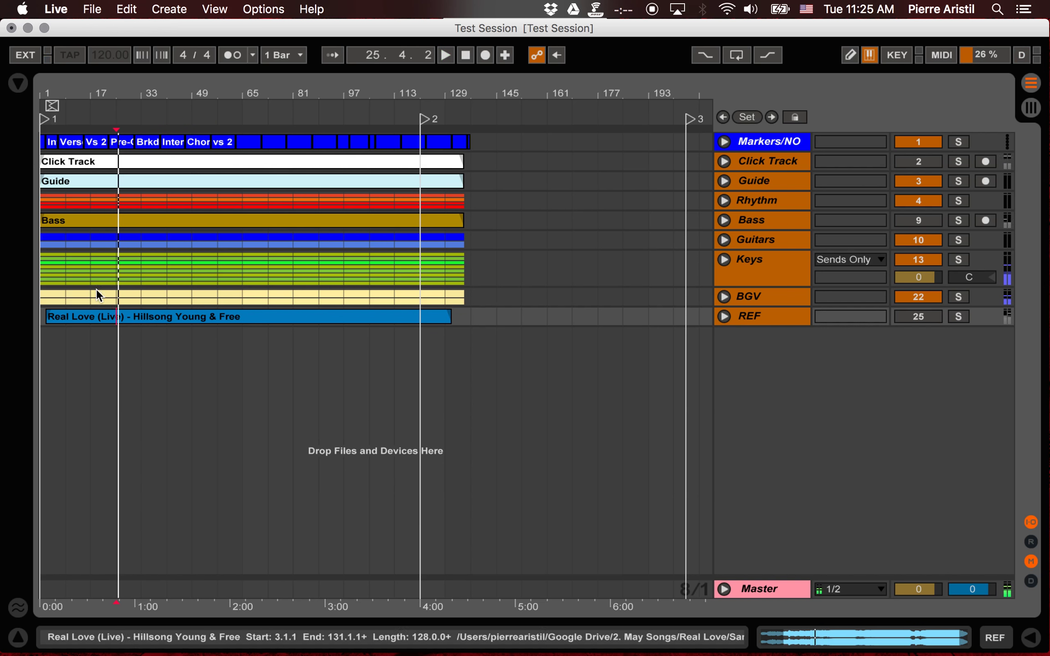
Step: Re-apply the tempo Master setting on the Click Track clip so the set follows its tempo
{"action": "double_click", "coordinate": [109, 161]}
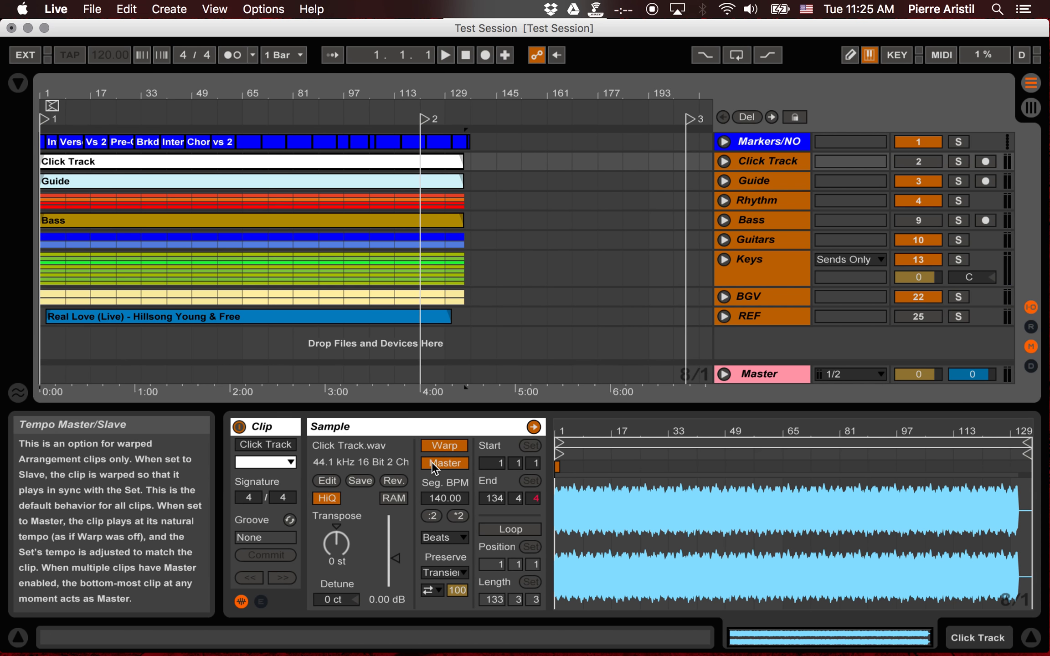
{"action": "left_click", "coordinate": [435, 463]}
{"action": "left_click", "coordinate": [437, 461]}
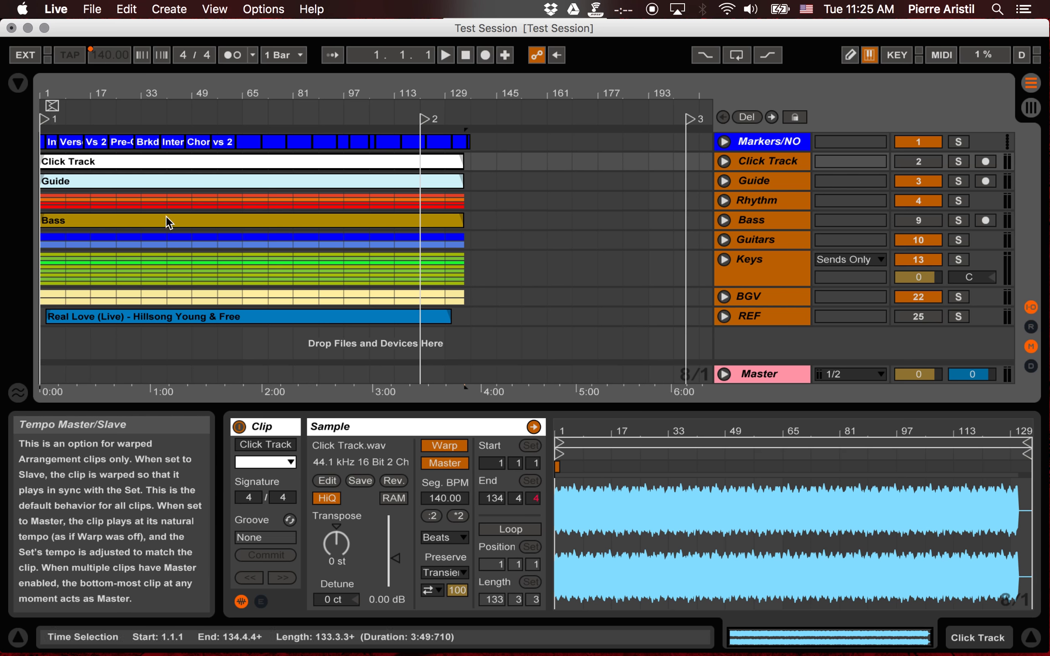
Step: Play the song from bar 25 with the clip details hidden and check its clips in Session View
{"action": "left_click", "coordinate": [118, 346]}
{"action": "key", "text": "space"}
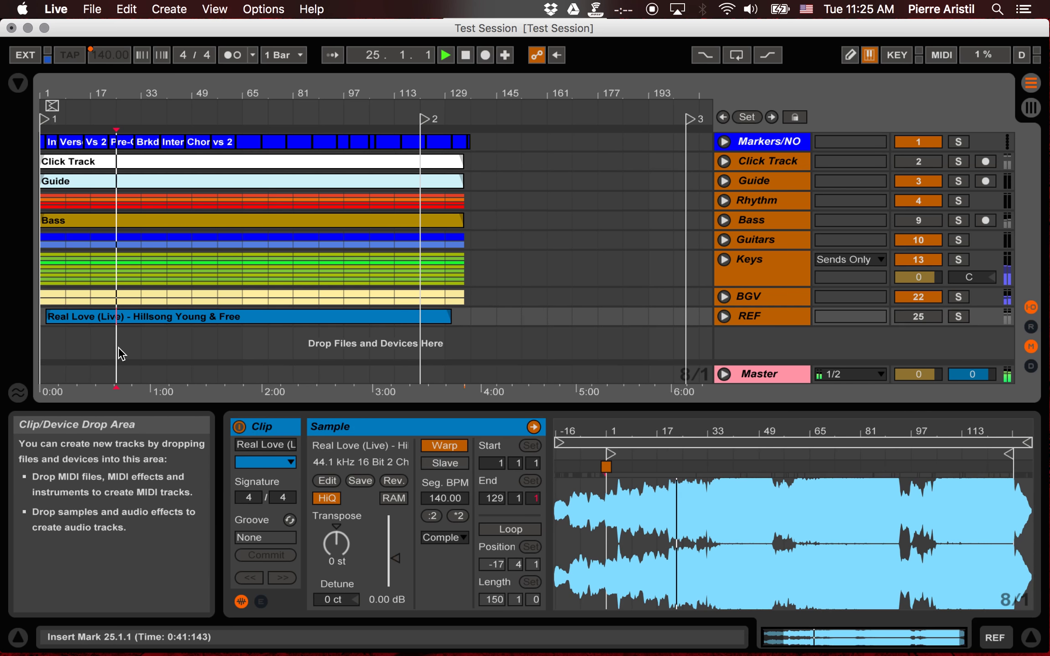
{"action": "key", "text": "super+alt+l"}
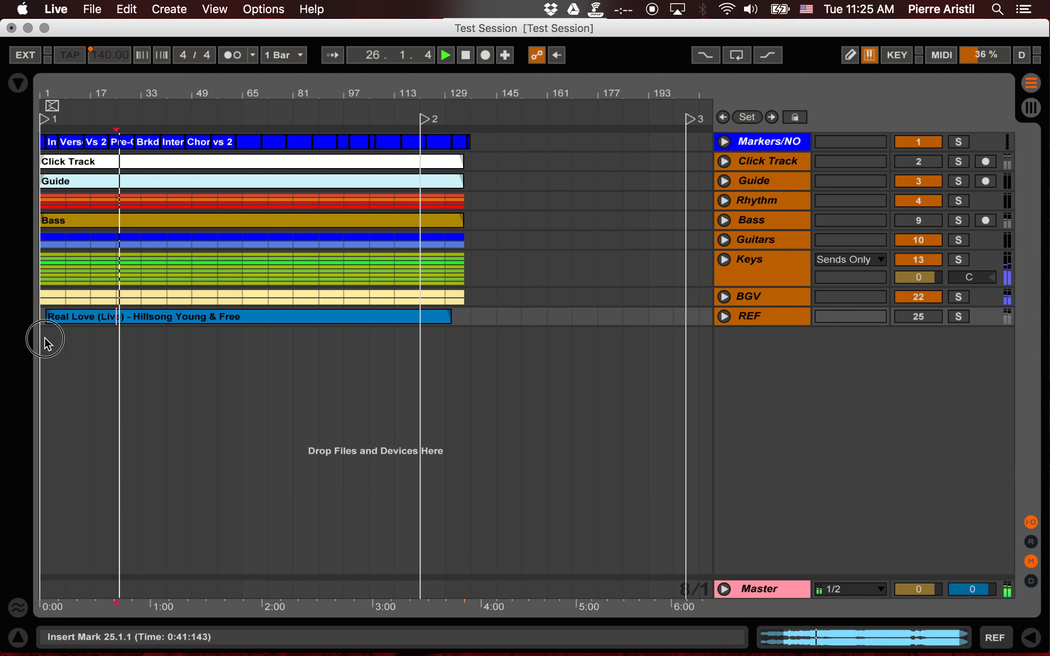
{"action": "key", "text": "Tab"}
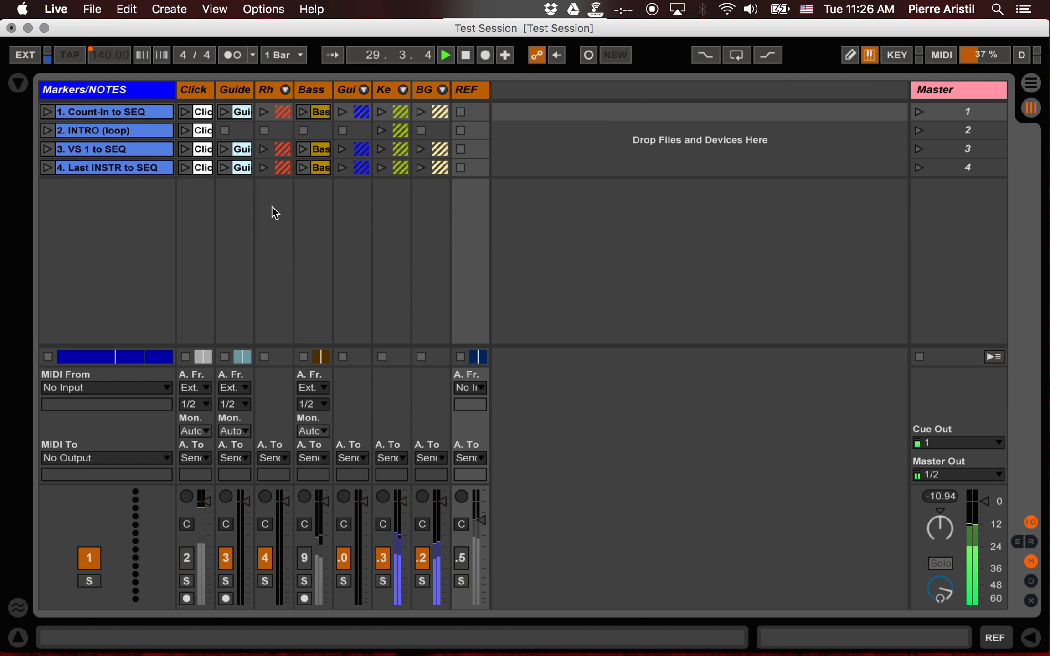
{"action": "key", "text": "Tab"}
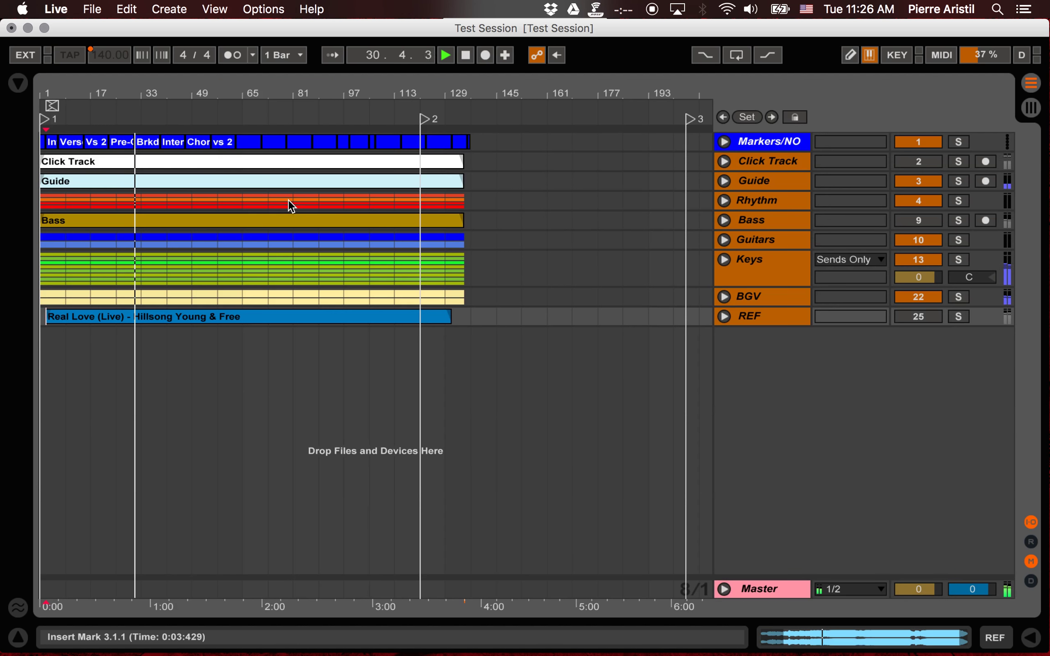
Step: Stop playback and insert empty scenes below scene 4 in Session View until there are 30 scenes
{"action": "key", "text": "Tab"}
{"action": "key", "text": "space"}
{"action": "left_click", "coordinate": [961, 169]}
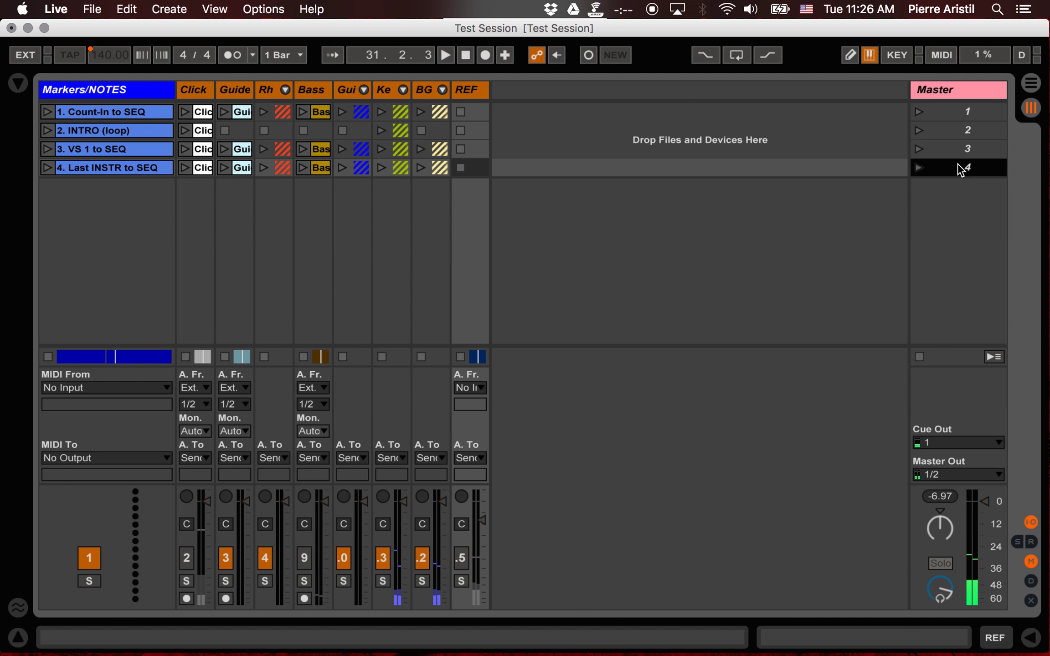
{"action": "key", "text": "super+i"}
{"action": "key", "text": "super+i"}
{"action": "key", "text": "super+i"}
{"action": "key", "text": "super+i"}
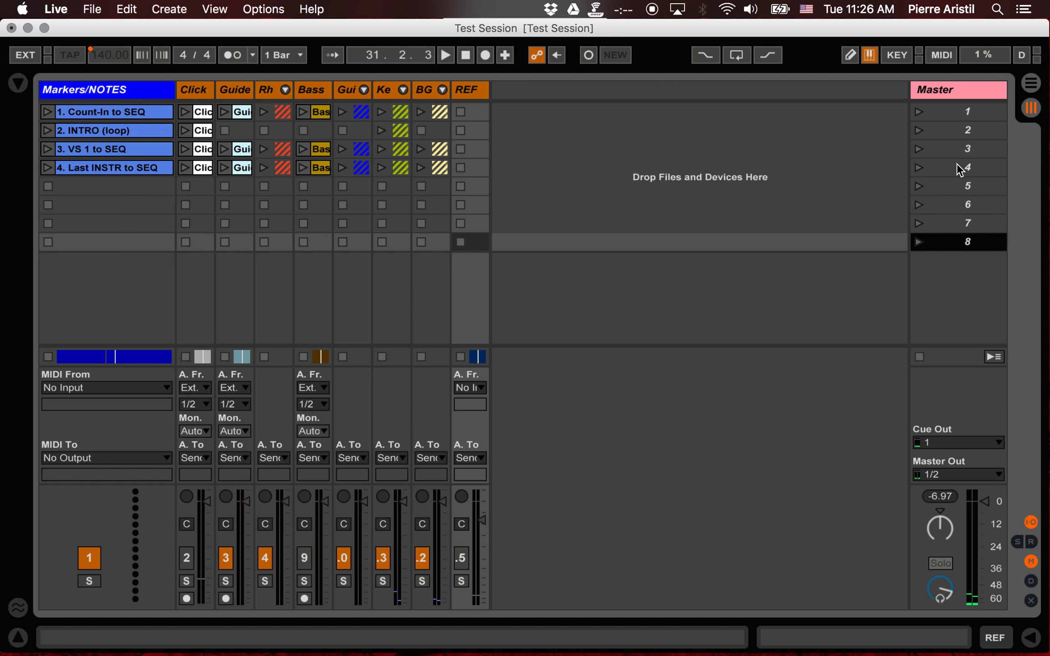
{"action": "key", "text": "super+i"}
{"action": "key", "text": "super+i"}
{"action": "key", "text": "super+i"}
{"action": "key", "text": "super+i"}
{"action": "key", "text": "super+i"}
{"action": "key", "text": "super+i"}
{"action": "key", "text": "super+i"}
{"action": "key", "text": "super+i"}
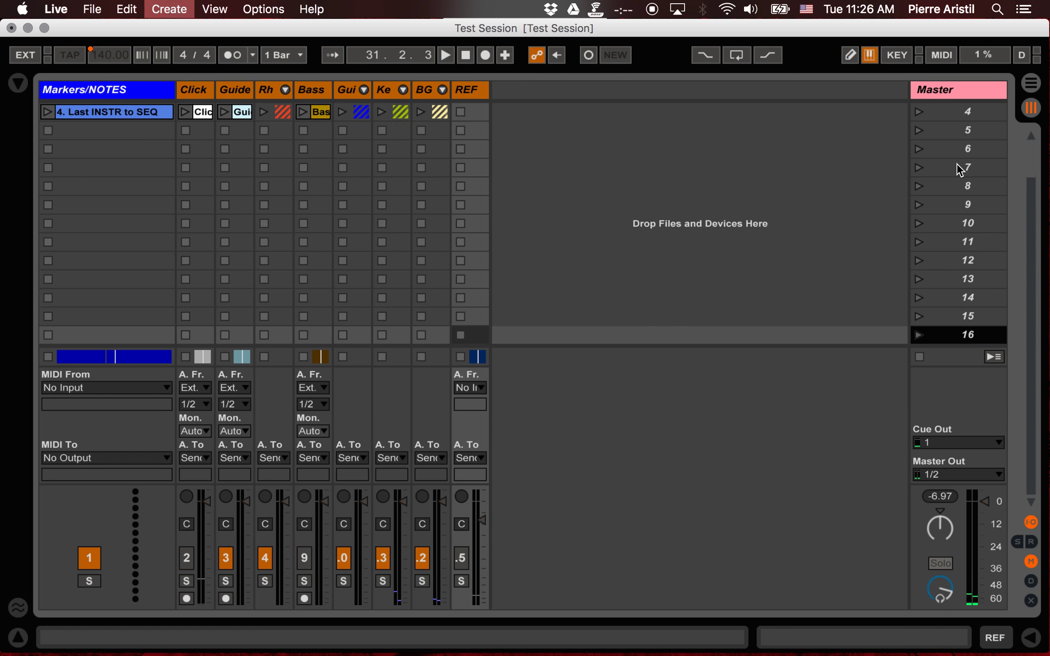
{"action": "key", "text": "super+i"}
{"action": "key", "text": "super+i"}
{"action": "key", "text": "super+i"}
{"action": "key", "text": "super+i"}
{"action": "key", "text": "super+i"}
{"action": "key", "text": "super+i"}
{"action": "key", "text": "super+i"}
{"action": "key", "text": "super+i"}
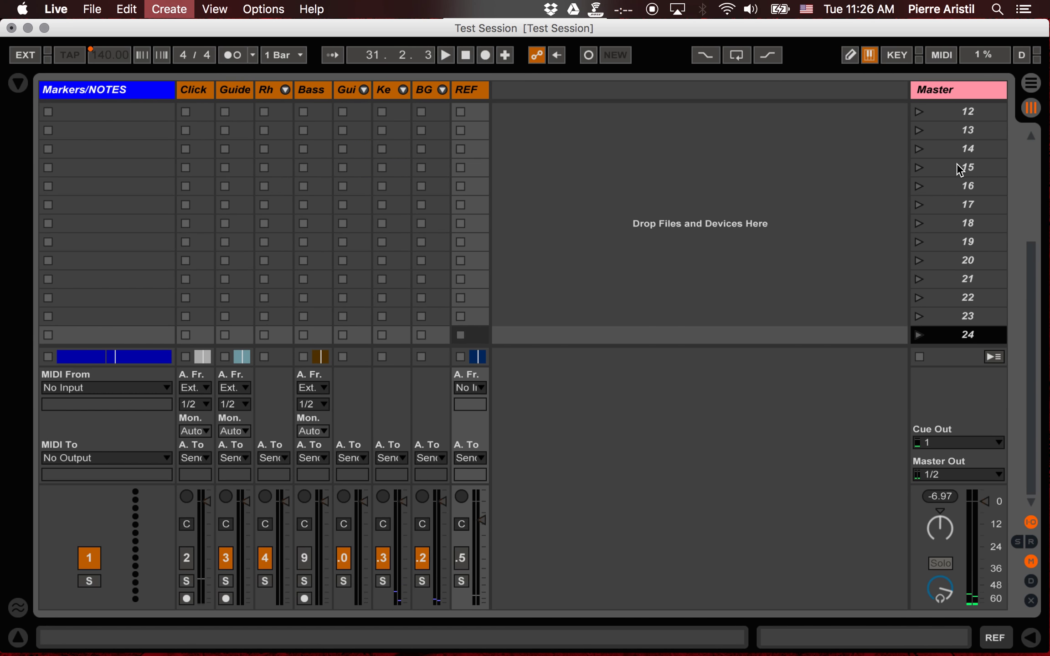
{"action": "key", "text": "super+i"}
{"action": "key", "text": "super+i"}
{"action": "key", "text": "super+i"}
{"action": "key", "text": "super+i"}
{"action": "key", "text": "super+i"}
{"action": "key", "text": "super+i"}
Step: Hide the In/Out and mixer sections in Session View and return to the first scenes
{"action": "key", "text": "super+alt+i"}
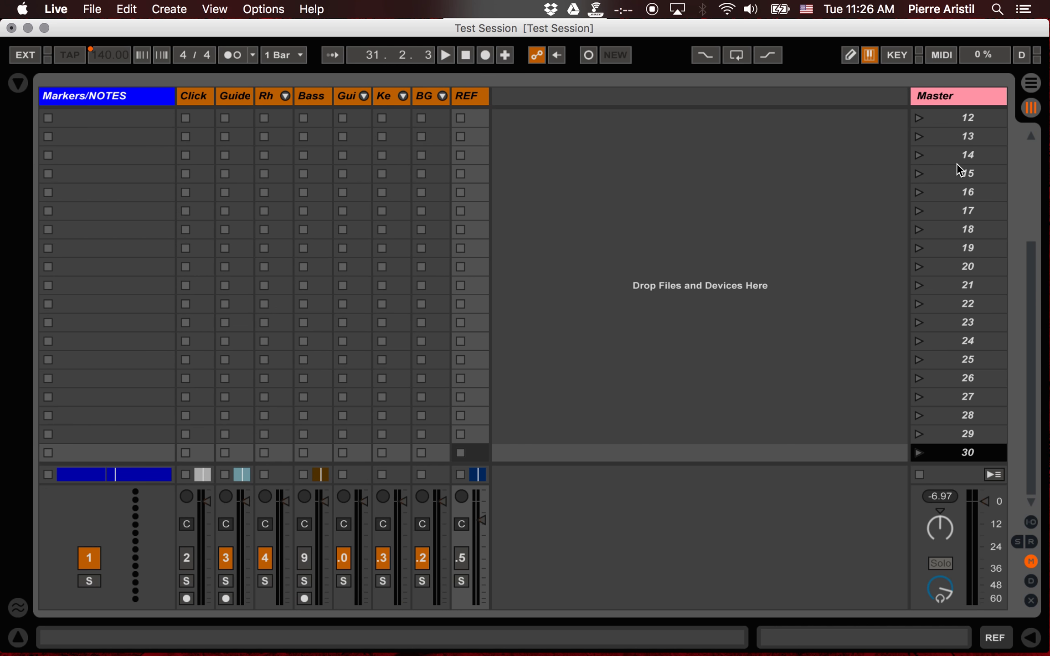
{"action": "key", "text": "super+alt+m"}
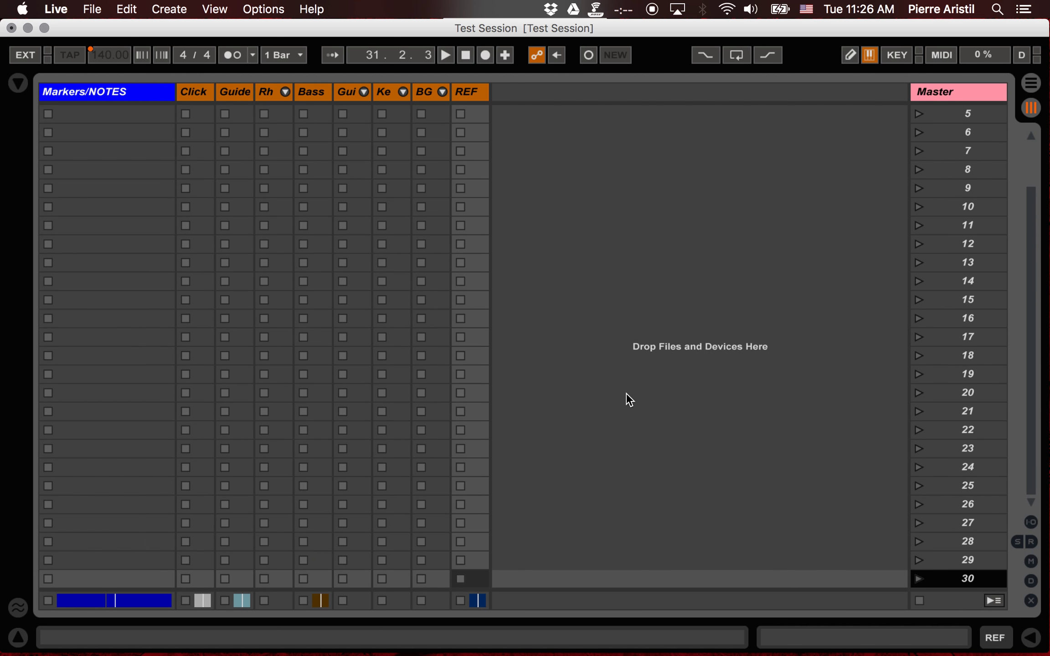
{"action": "scroll", "coordinate": [626, 394], "scroll_direction": "up", "scroll_amount": 2}
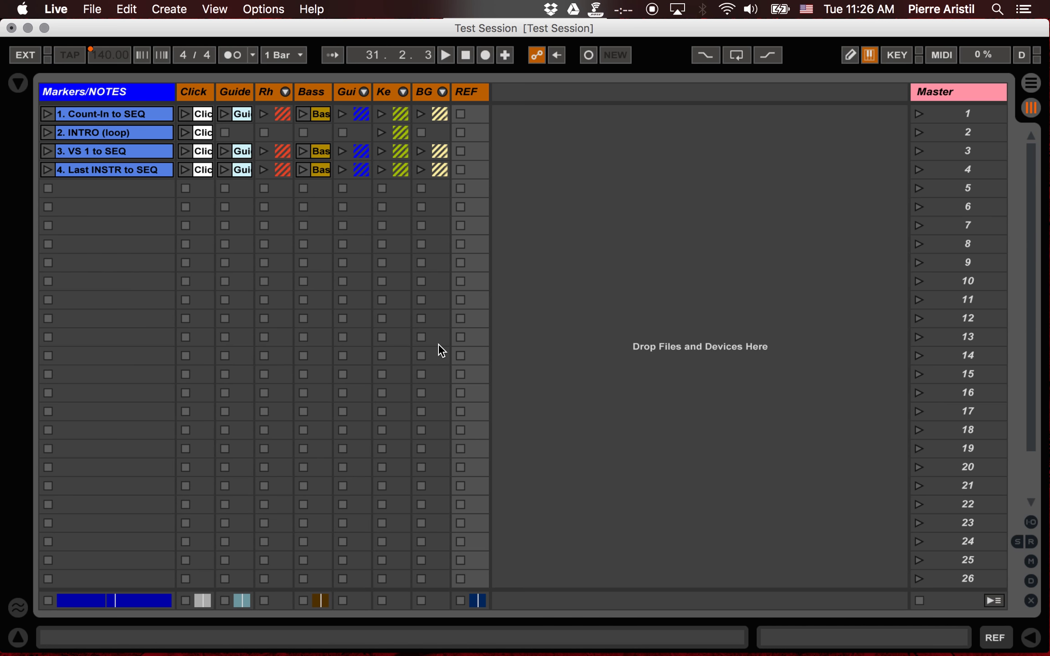
Step: In Arrangement View, move locator 2 to the end of the last Markers/NOTES clip, at about bar 137
{"action": "key", "text": "Tab"}
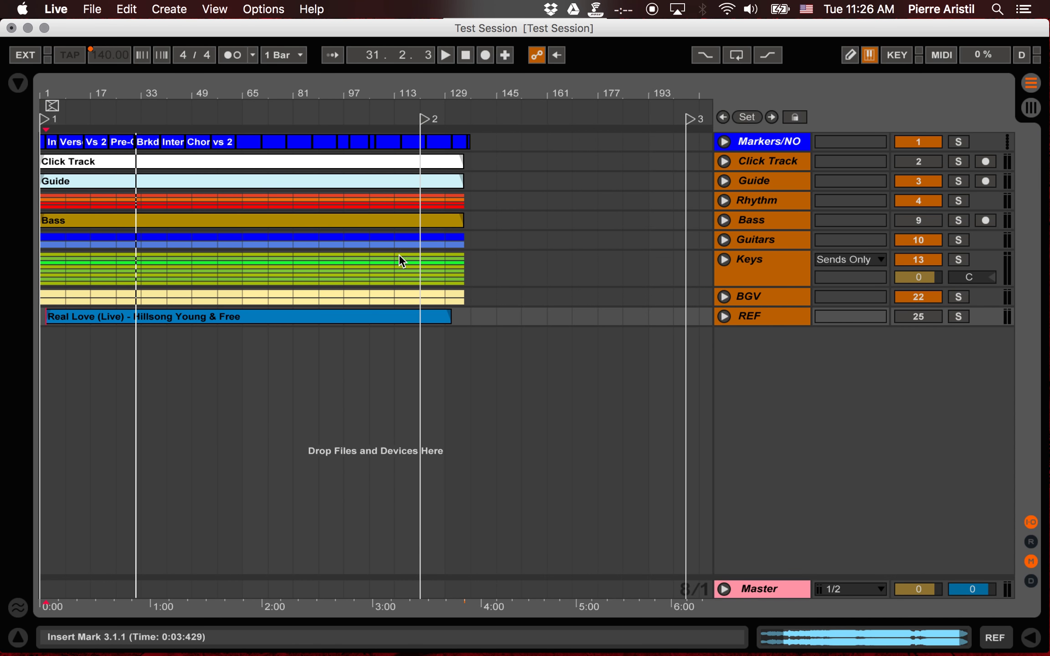
{"action": "left_click_drag", "start_coordinate": [421, 114], "coordinate": [470, 116]}
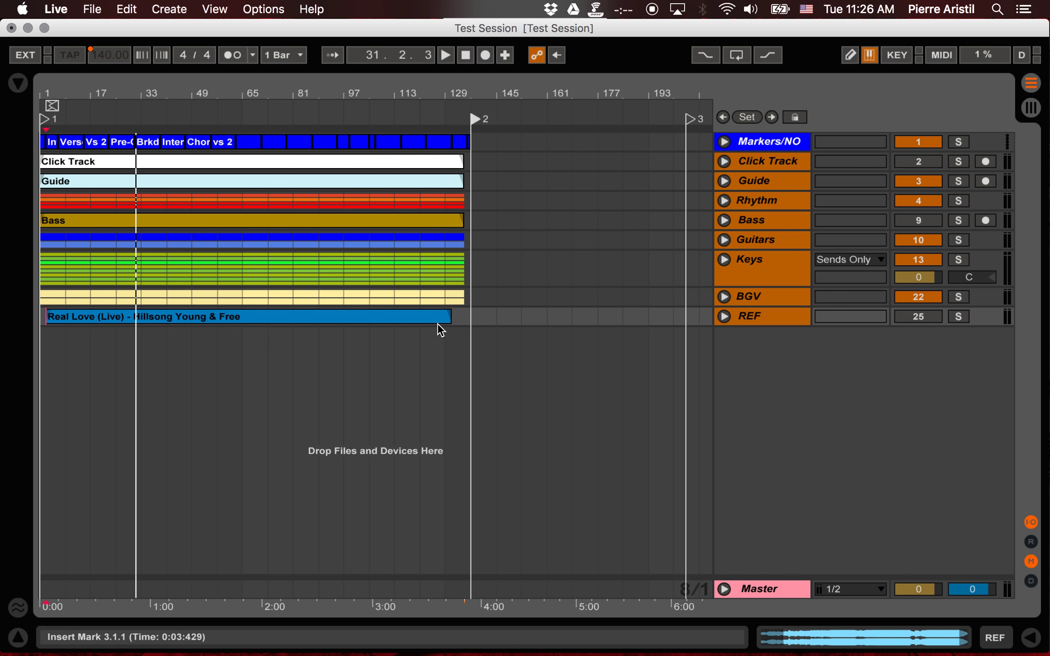
Step: Search the browser's Google Drive folder for "this is amazing grace"
{"action": "key", "text": "super+alt+b"}
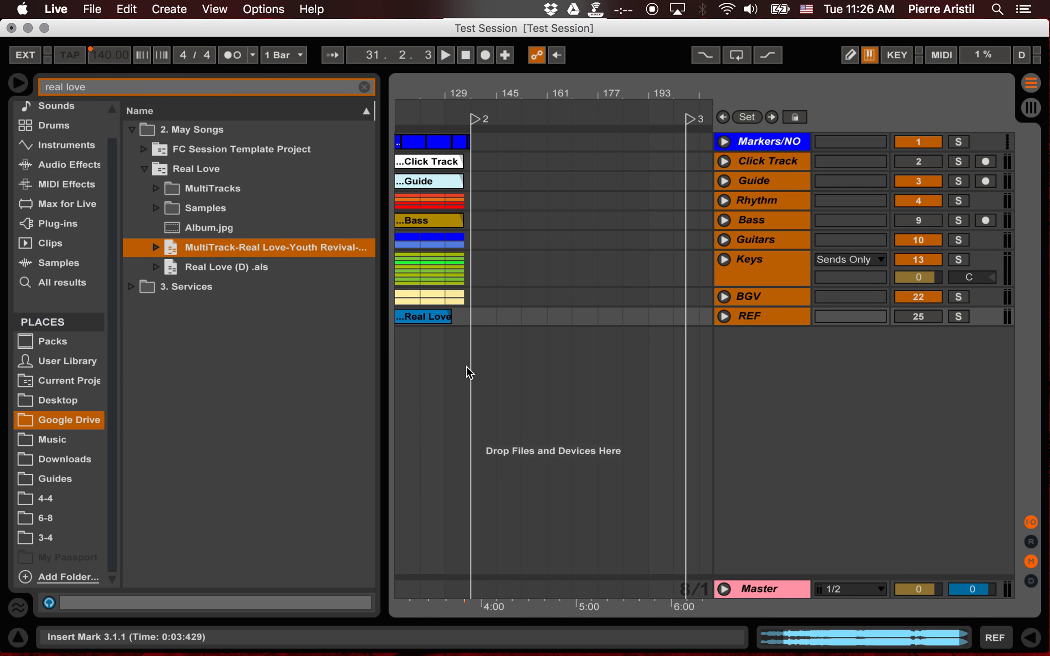
{"action": "scroll", "coordinate": [469, 373], "scroll_direction": "left", "scroll_amount": 5}
{"action": "left_click", "coordinate": [159, 86]}
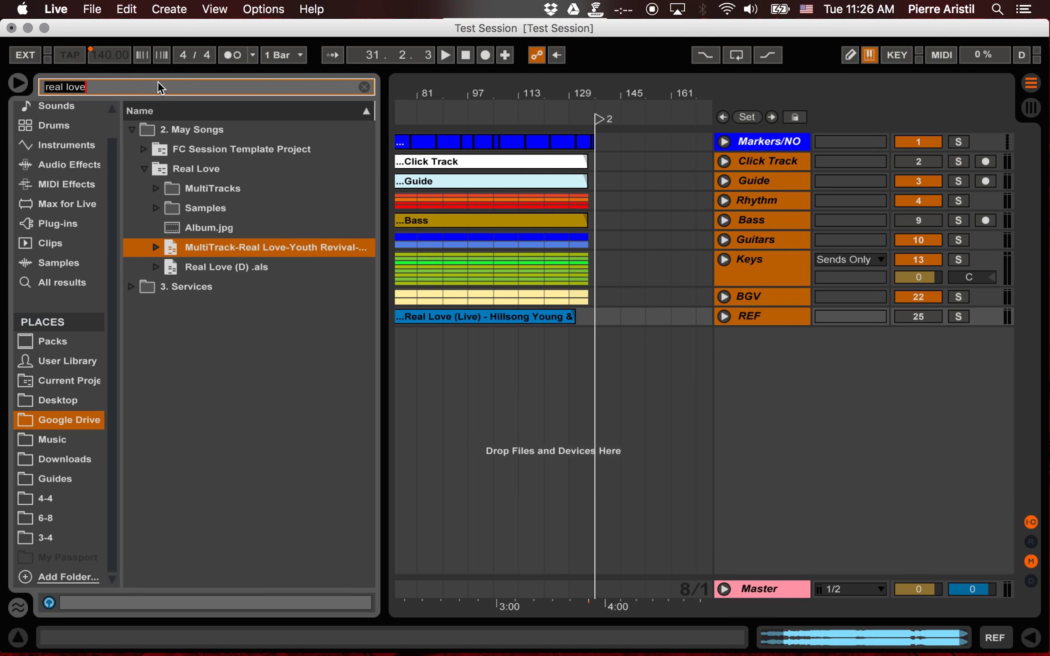
{"action": "type", "text": "this is am"}
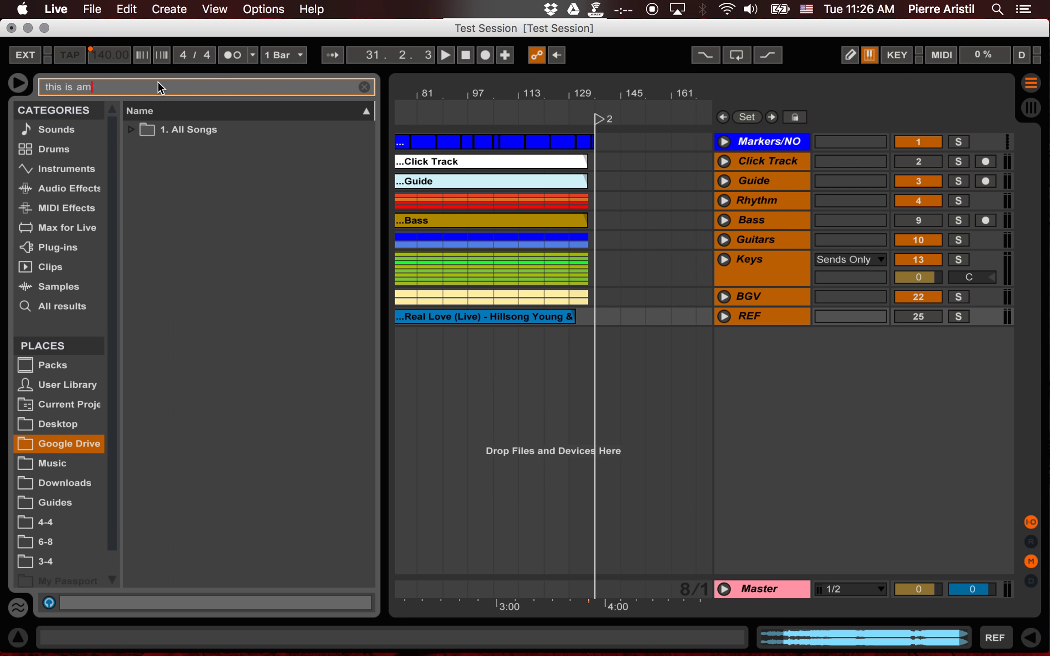
{"action": "type", "text": "azing grace"}
Step: Import This Is Amazing Grace-(Bb).als from its project folder below the existing tracks in the arrangement, and hide the browser
{"action": "left_click", "coordinate": [131, 129]}
{"action": "left_click", "coordinate": [142, 168]}
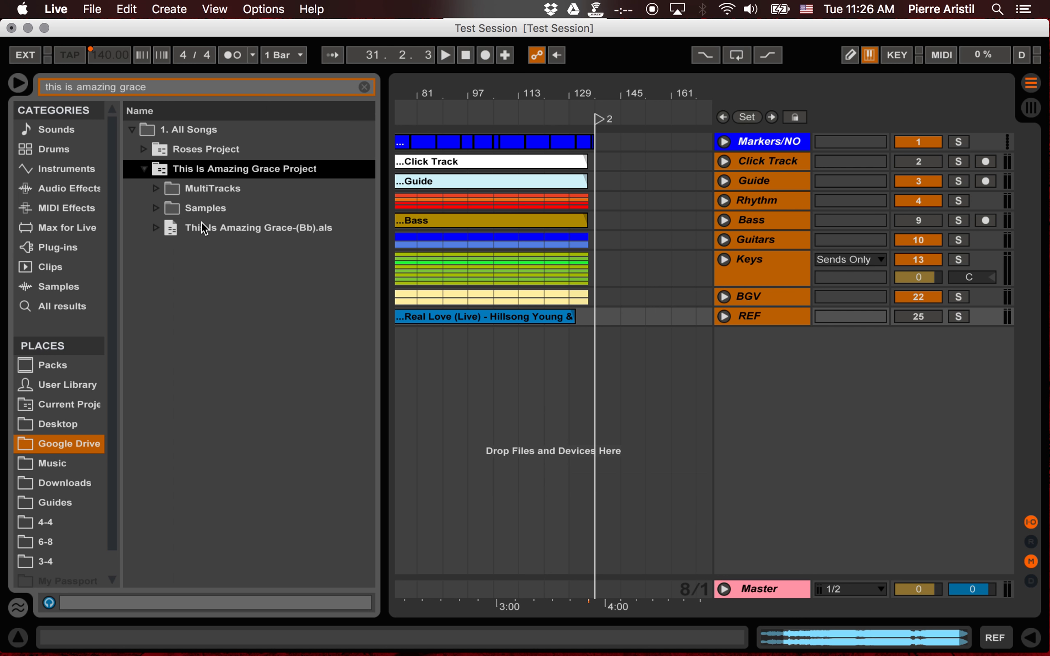
{"action": "left_click_drag", "start_coordinate": [201, 223], "coordinate": [598, 380]}
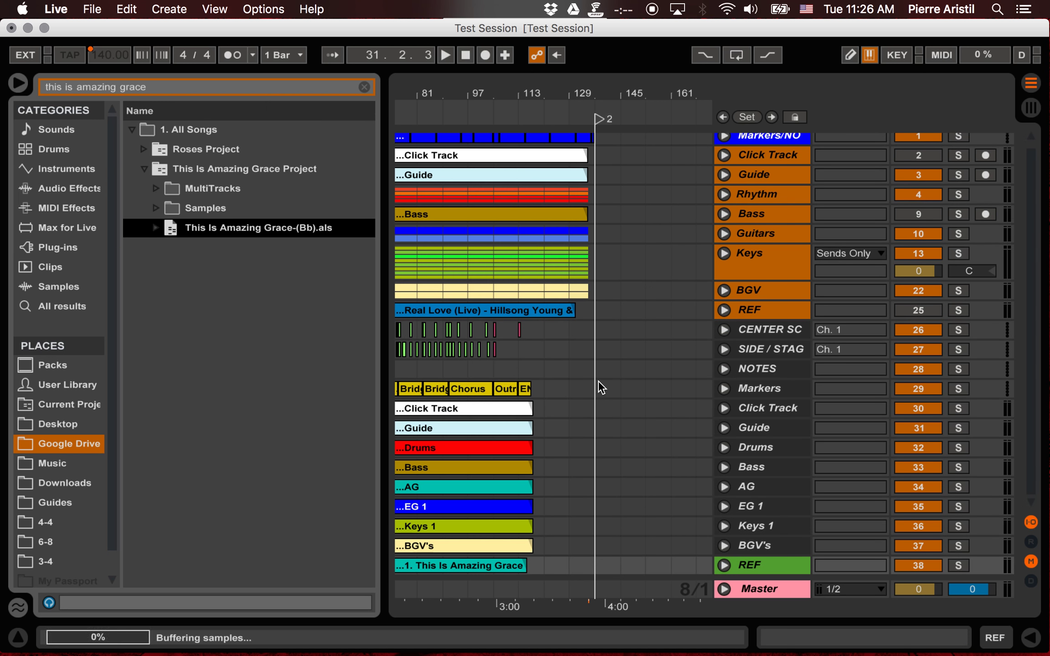
{"action": "key", "text": "super+alt+b"}
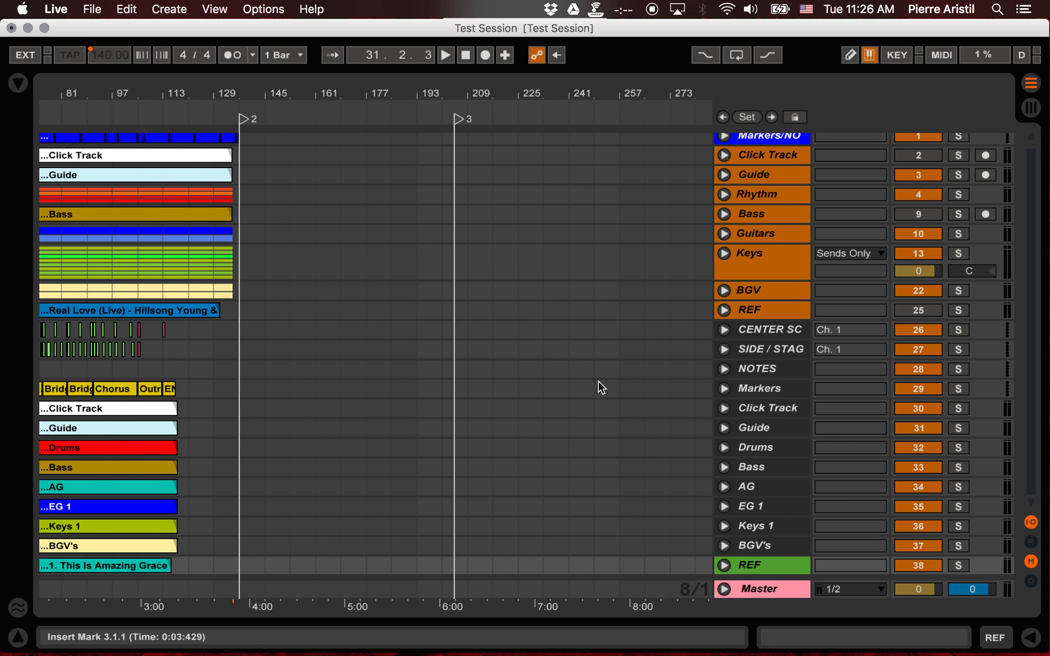
Step: Cut all the imported This Is Amazing Grace clips, from the CENTER SCREEN track down to its REF track
{"action": "left_click", "coordinate": [313, 430]}
{"action": "key", "text": "Home"}
{"action": "key", "text": "plus"}
{"action": "key", "text": "plus"}
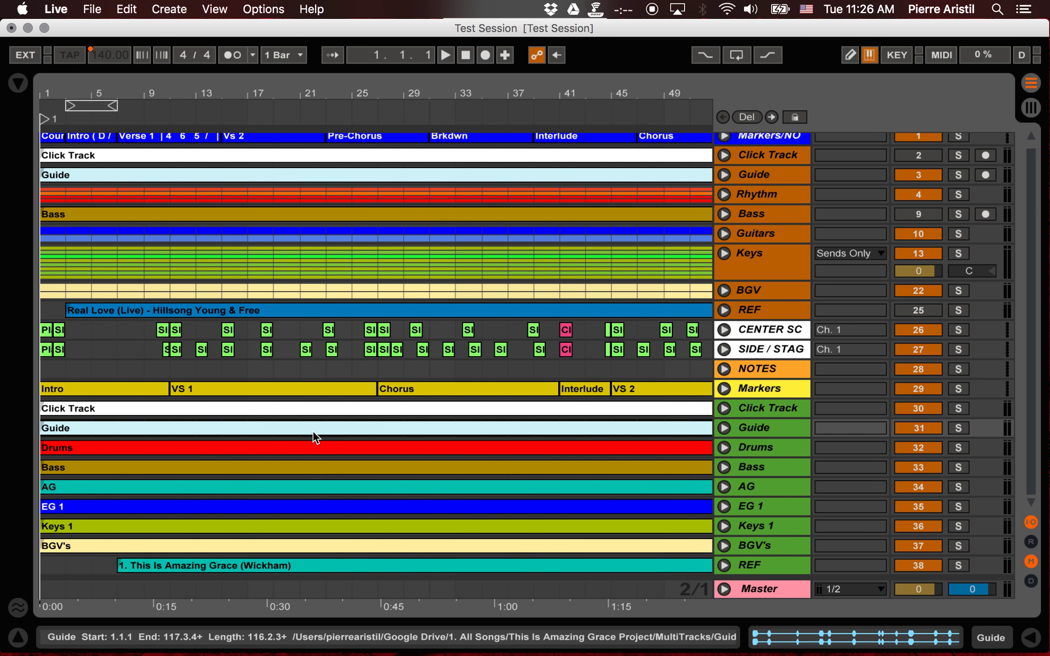
{"action": "left_click", "coordinate": [47, 331]}
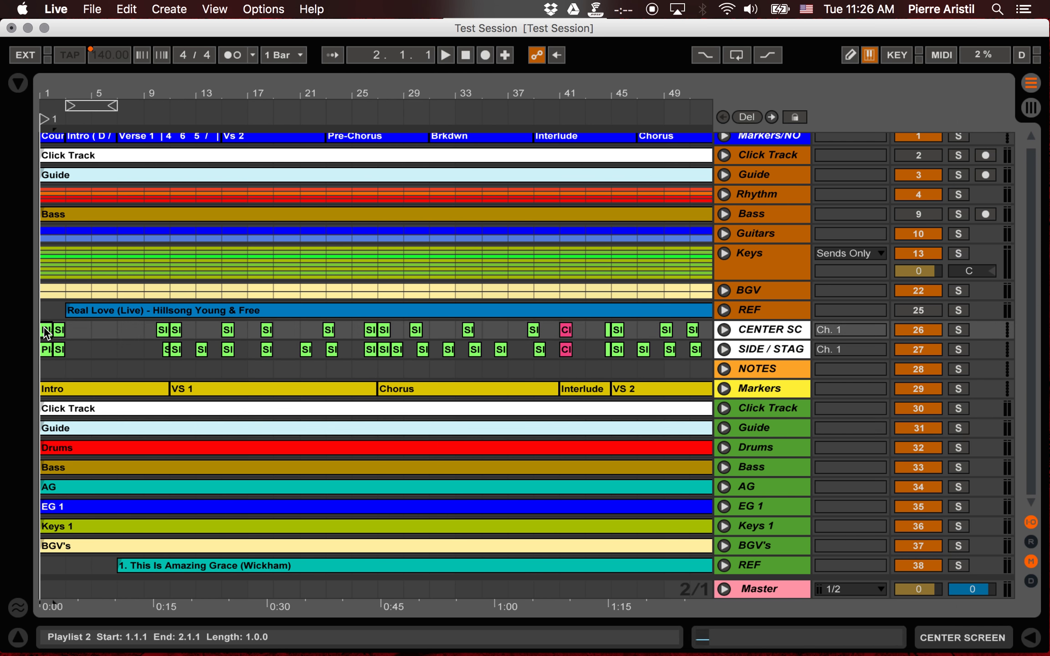
{"action": "left_click", "coordinate": [273, 565]}
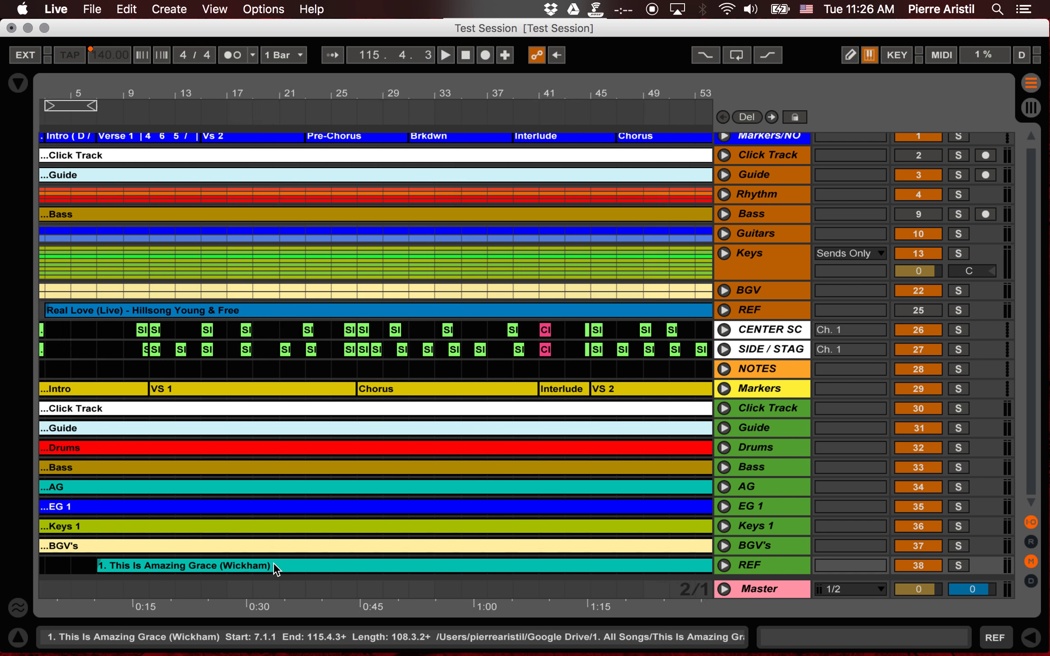
{"action": "scroll", "coordinate": [273, 563], "scroll_direction": "right", "scroll_amount": 20}
{"action": "scroll", "coordinate": [273, 563], "scroll_direction": "left", "scroll_amount": 10}
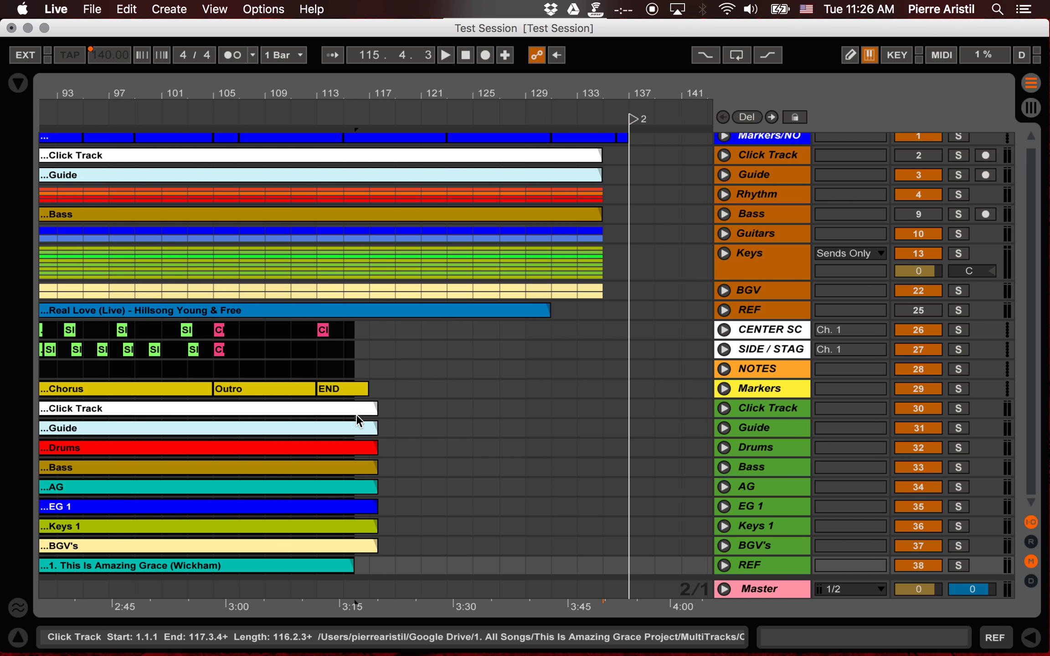
{"action": "left_click", "coordinate": [360, 406], "text": "shift"}
{"action": "scroll", "coordinate": [349, 471], "scroll_direction": "left", "scroll_amount": 20}
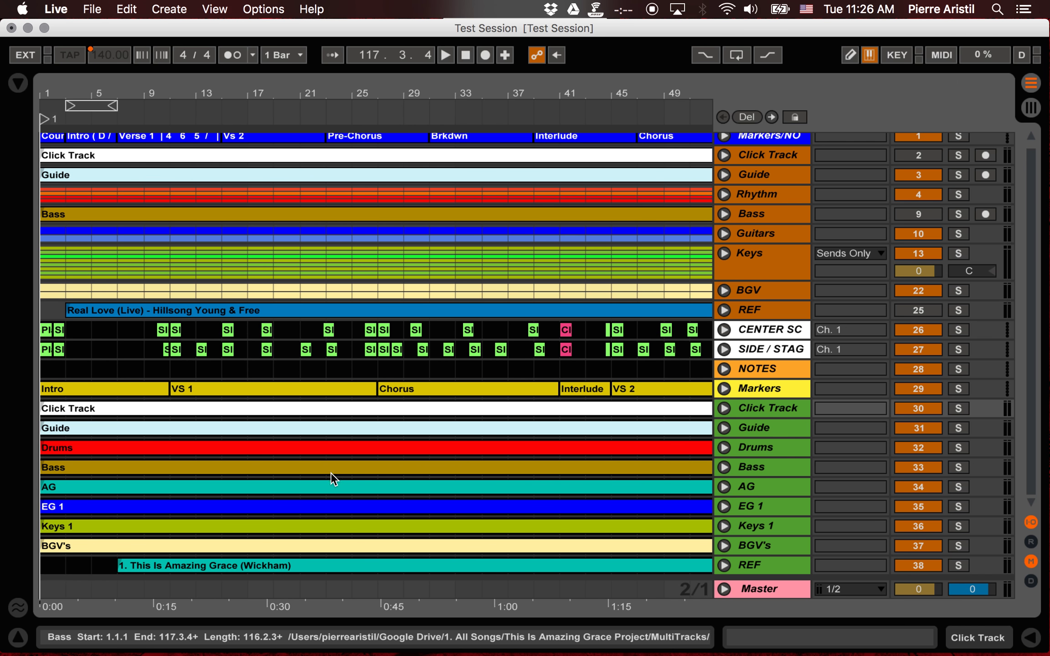
{"action": "key", "text": "Delete"}
Step: Play the ending of Real Love and move locator 2 to bar 131, at the end of its REF clip
{"action": "scroll", "coordinate": [319, 469], "scroll_direction": "right", "scroll_amount": 20}
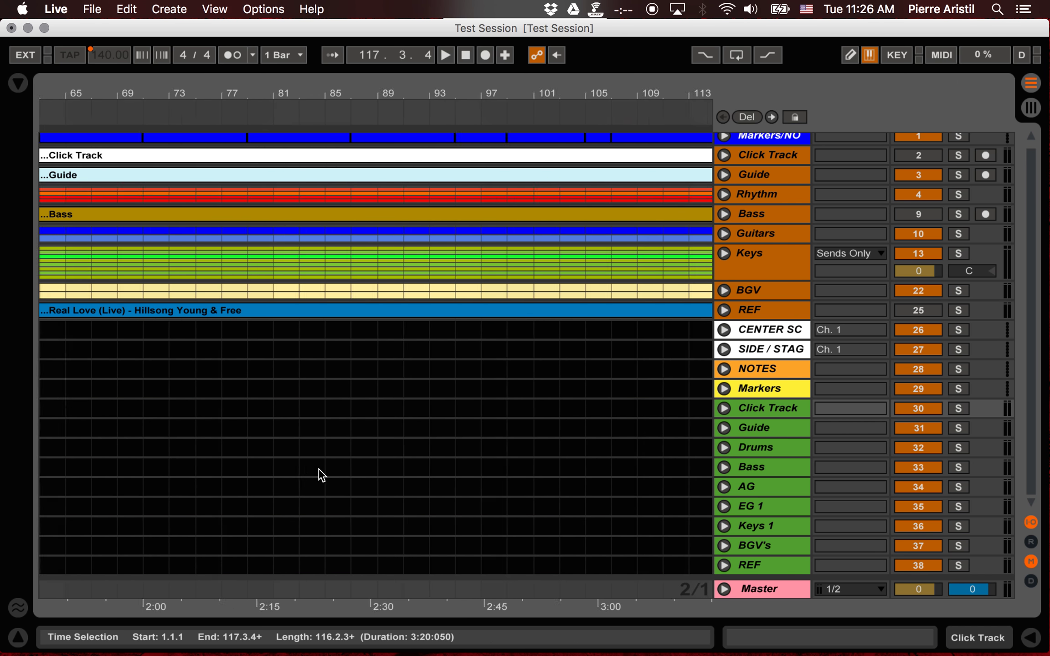
{"action": "scroll", "coordinate": [318, 468], "scroll_direction": "right", "scroll_amount": 8}
{"action": "left_click", "coordinate": [363, 332]}
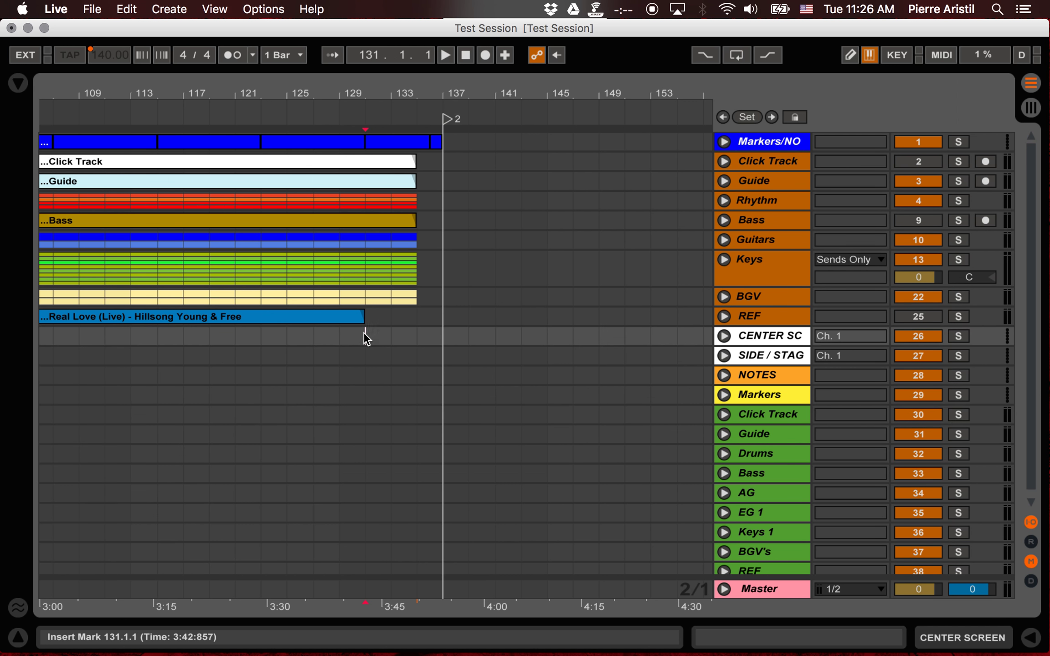
{"action": "key", "text": "space"}
{"action": "key", "text": "plus"}
{"action": "left_click", "coordinate": [286, 337]}
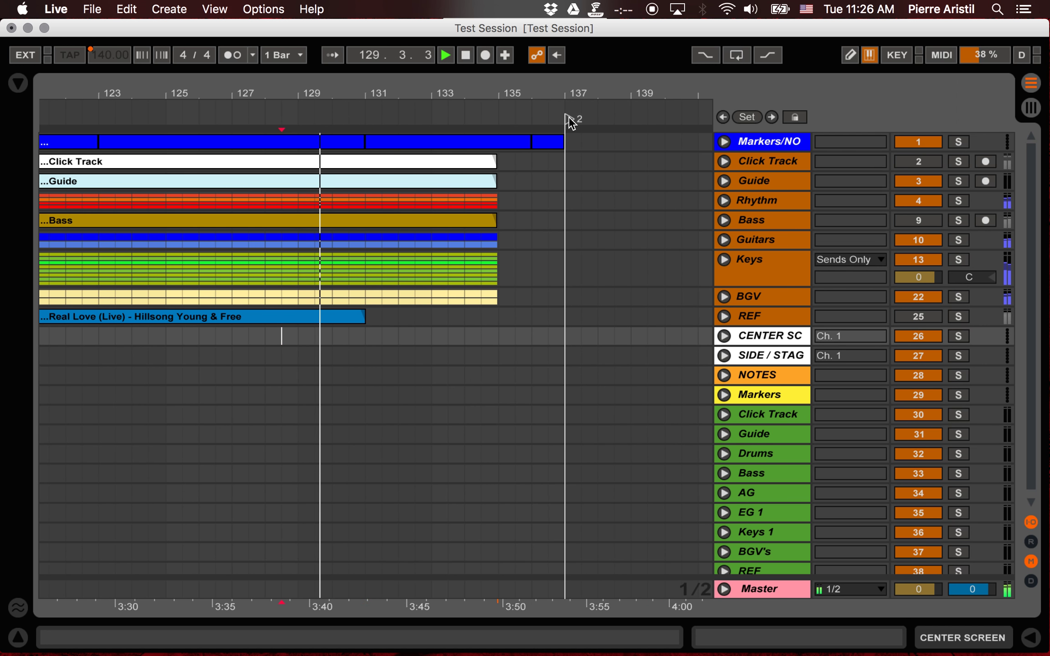
{"action": "left_click_drag", "start_coordinate": [569, 126], "coordinate": [367, 132]}
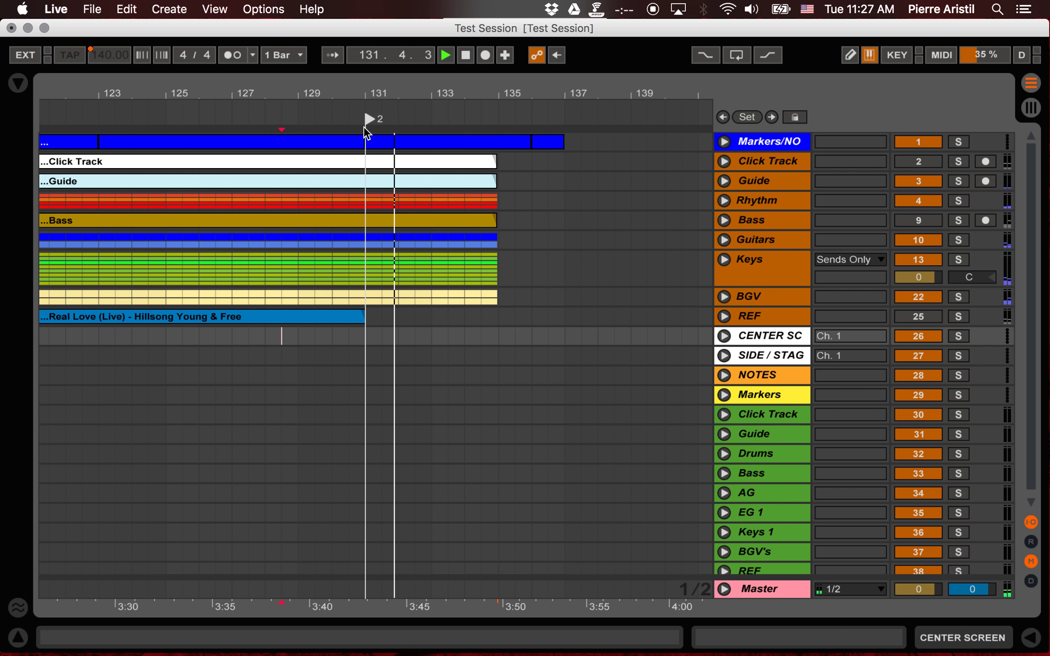
Step: Paste the This Is Amazing Grace clips at bar 131, starting on the CENTER SCREEN track, and briefly play the transition
{"action": "left_click", "coordinate": [364, 338]}
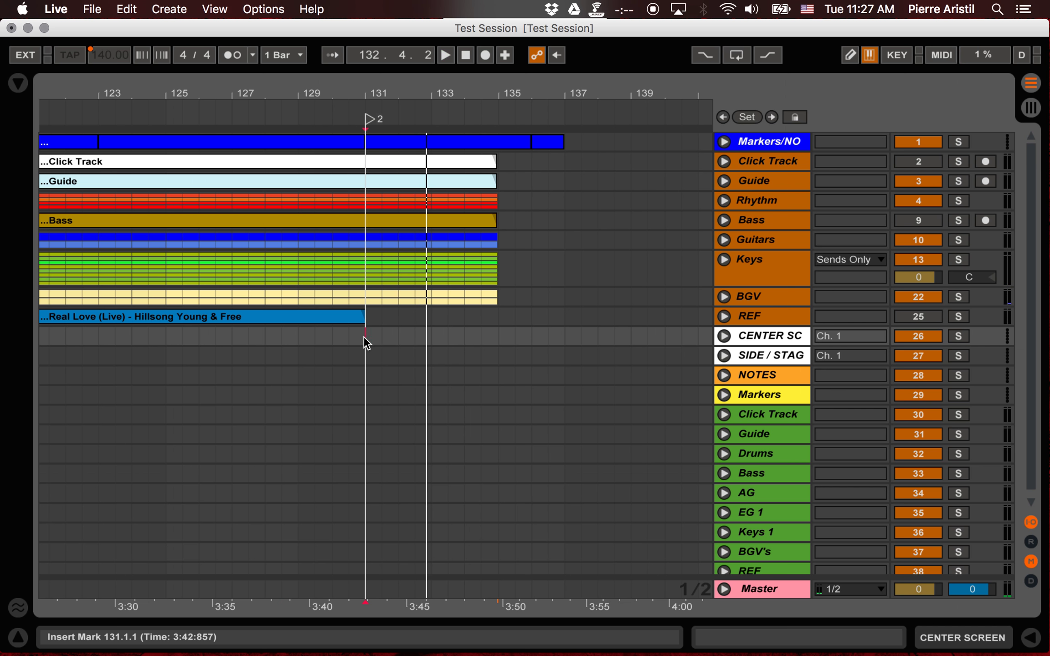
{"action": "key", "text": "super+v"}
{"action": "left_click", "coordinate": [363, 338]}
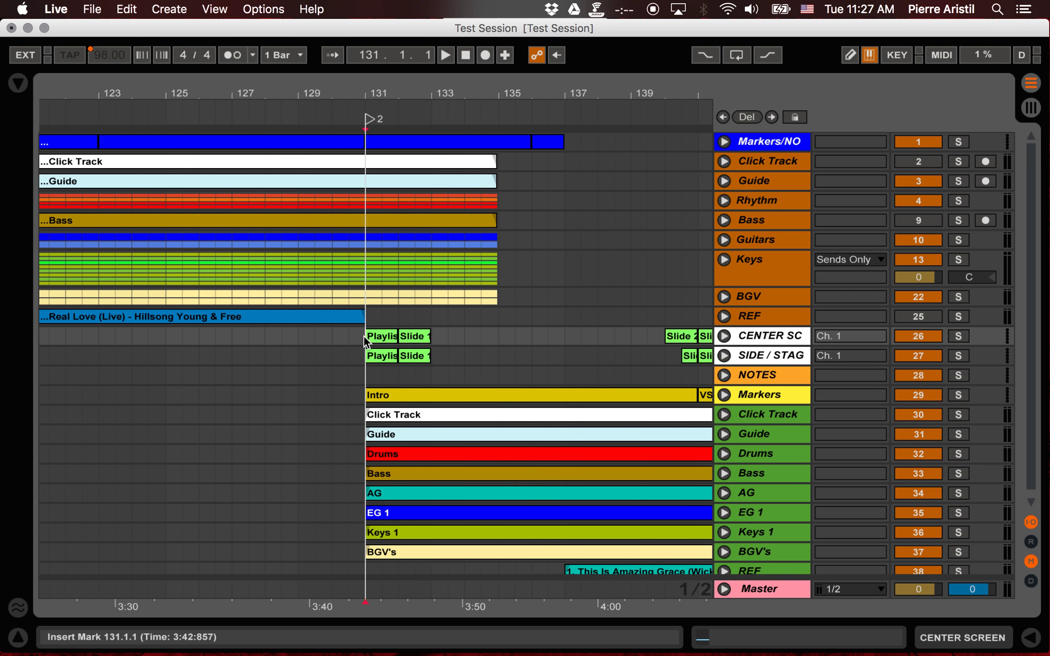
{"action": "key", "text": "space"}
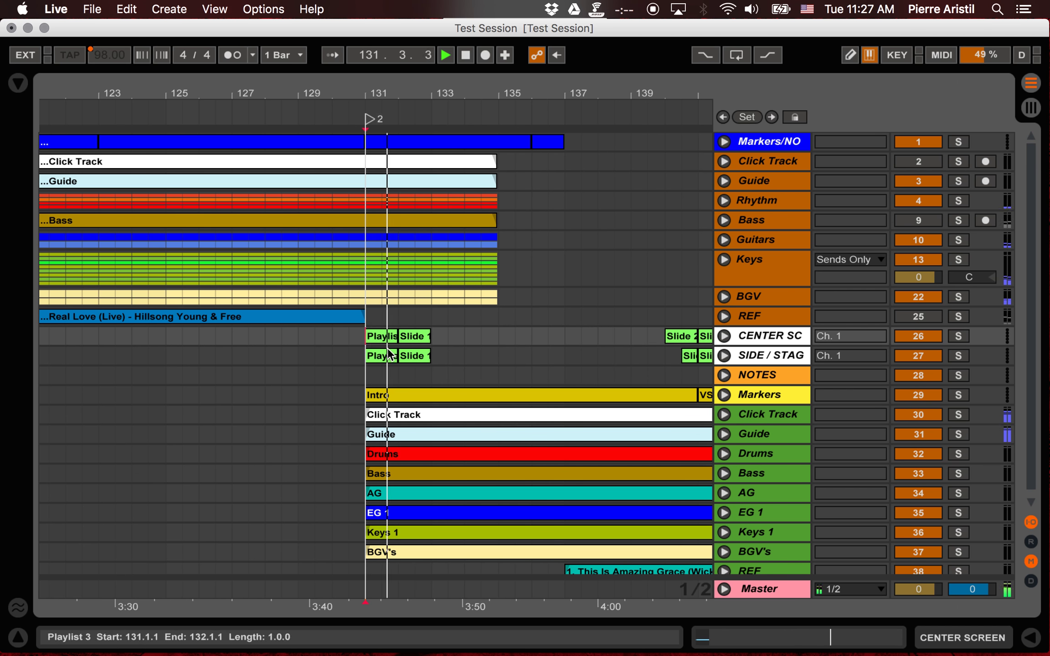
{"action": "key", "text": "space"}
Step: Show the sends and the return tracks in Session View
{"action": "key", "text": "Tab"}
{"action": "scroll", "coordinate": [512, 354], "scroll_direction": "right", "scroll_amount": 5}
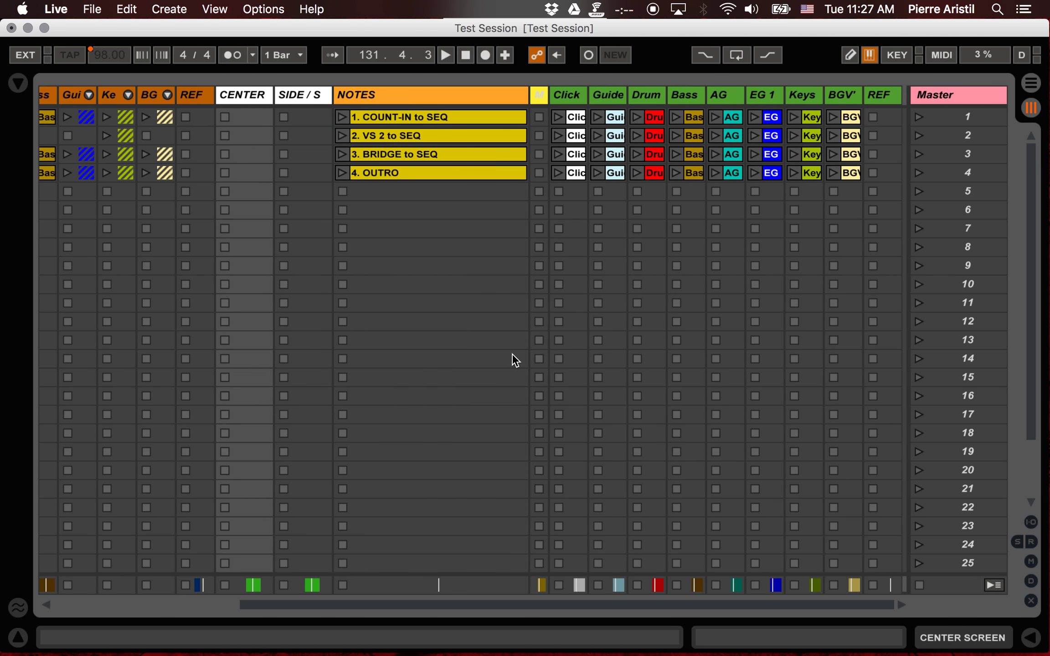
{"action": "key", "text": "super+alt+s"}
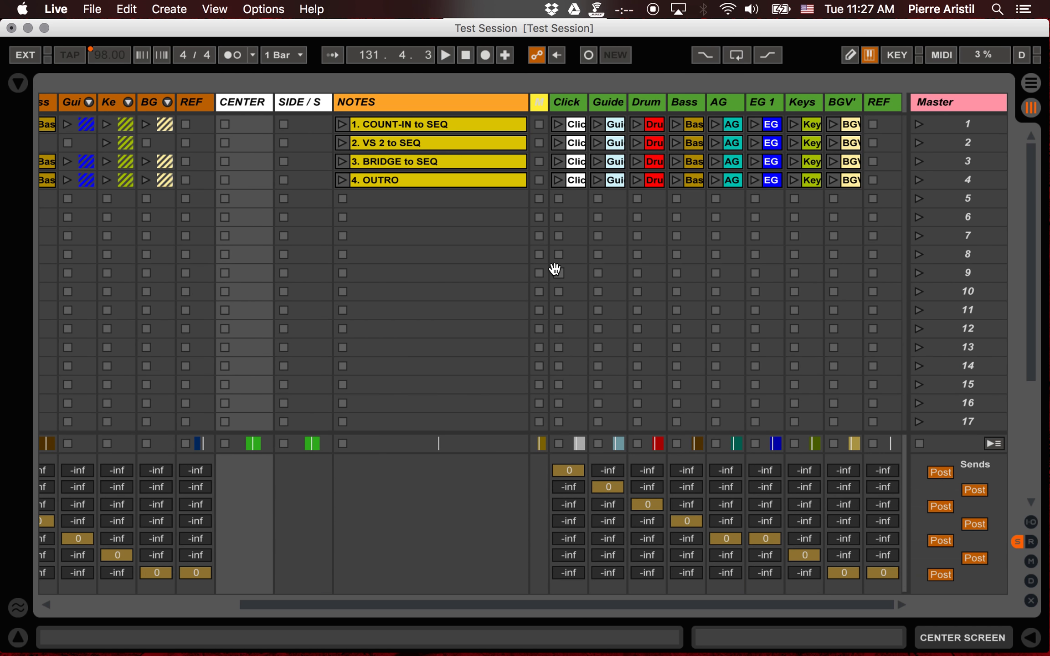
{"action": "key", "text": "super+alt+r"}
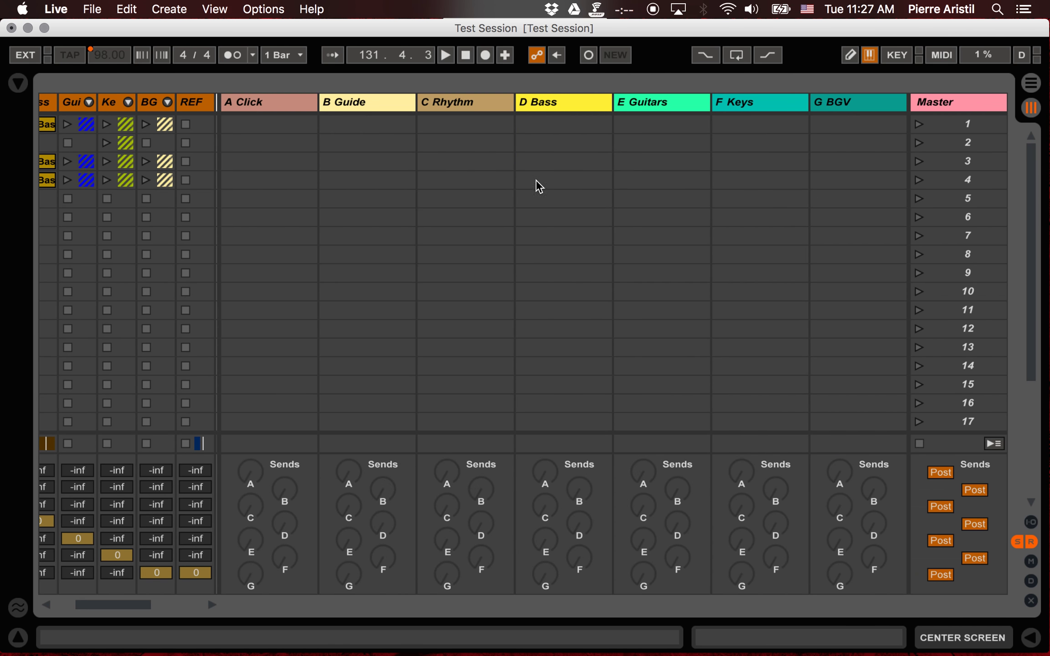
Step: Delete the Reverb from return A Click and the delay effect from return B Guide, and hide the device details
{"action": "double_click", "coordinate": [300, 117]}
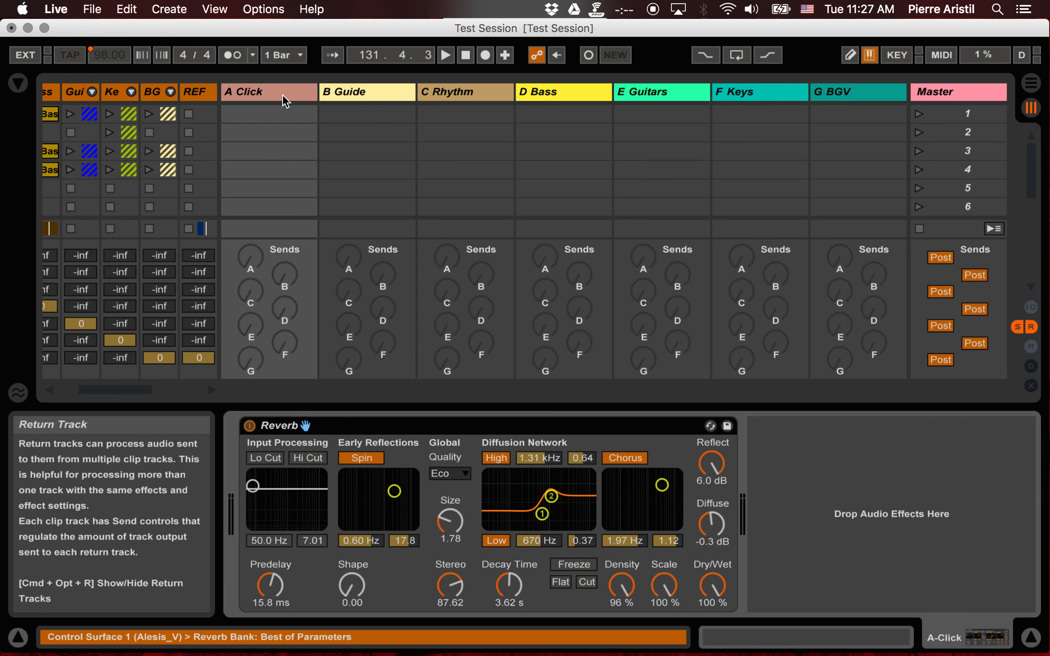
{"action": "left_click", "coordinate": [331, 425]}
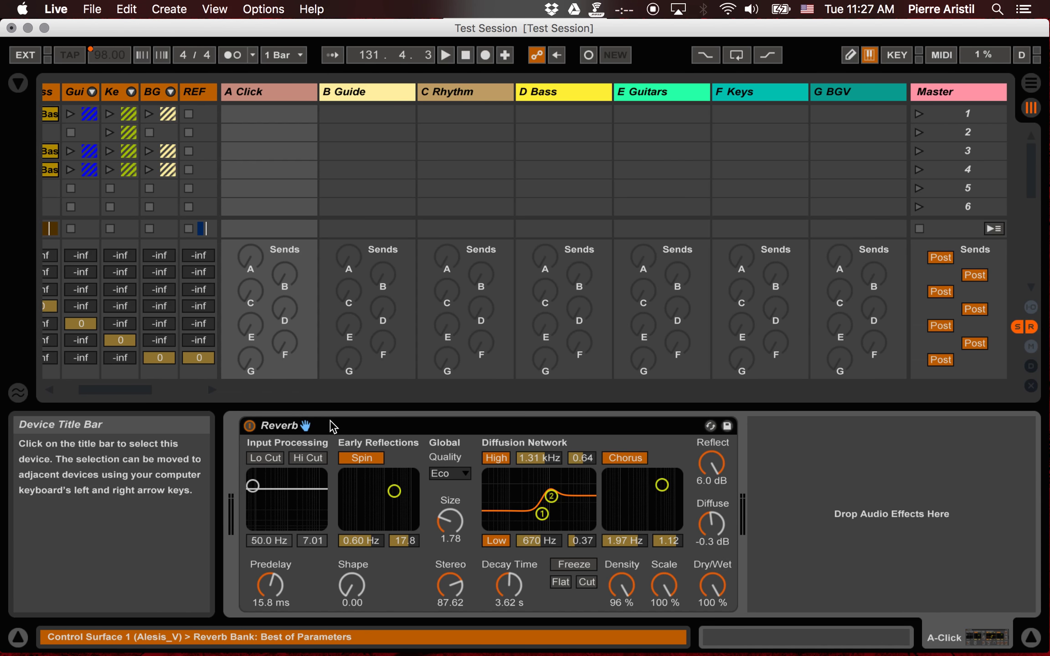
{"action": "key", "text": "Delete"}
{"action": "left_click", "coordinate": [351, 92]}
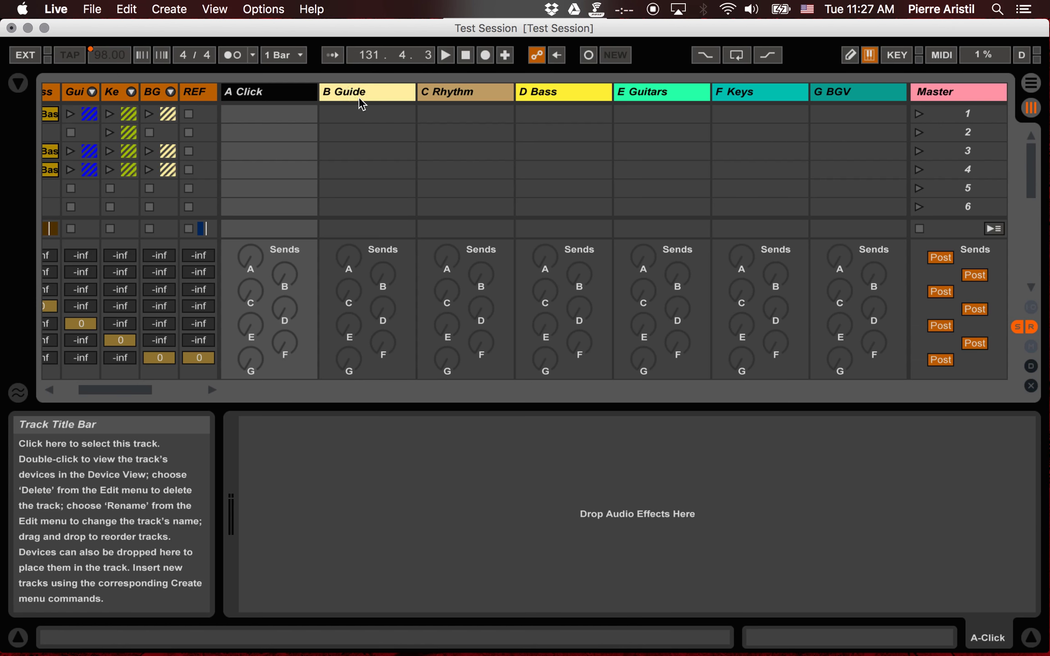
{"action": "left_click", "coordinate": [293, 424]}
{"action": "key", "text": "Delete"}
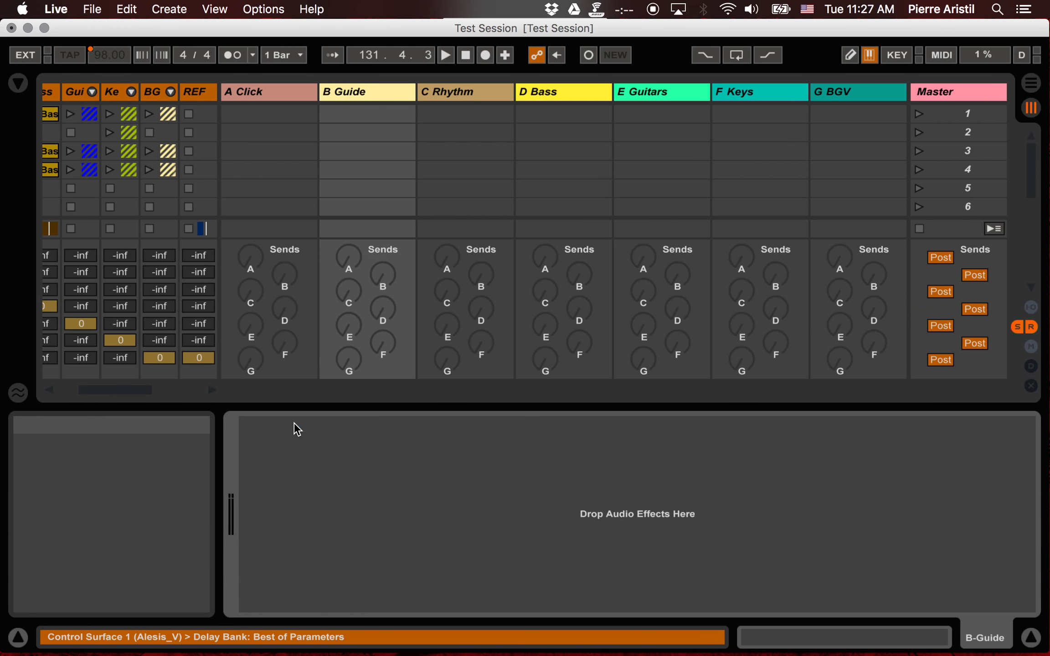
{"action": "key", "text": "super+alt+l"}
{"action": "key", "text": "super+alt+s"}
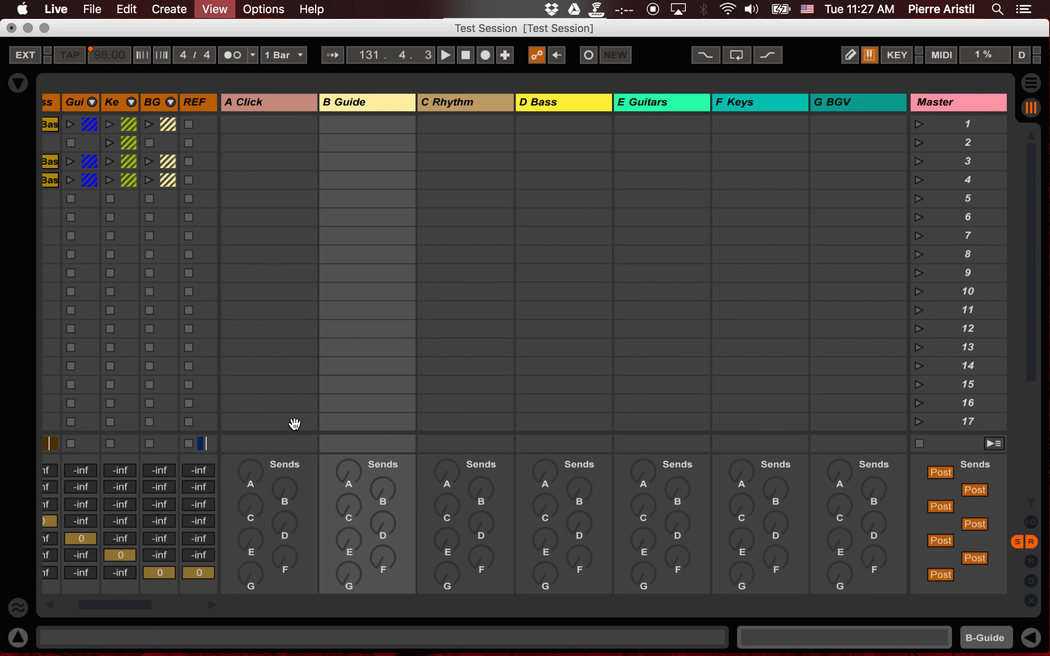
Step: Play the song transition from bar 131 in Arrangement View, and stop playback
{"action": "key", "text": "Tab"}
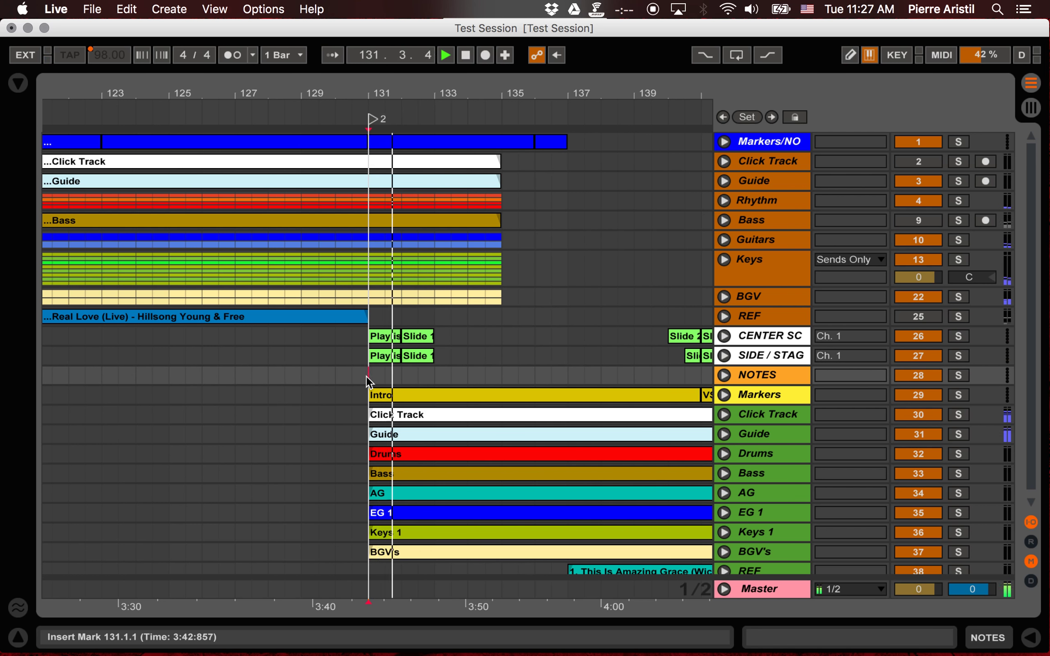
{"action": "key", "text": "plus"}
{"action": "key", "text": "space"}
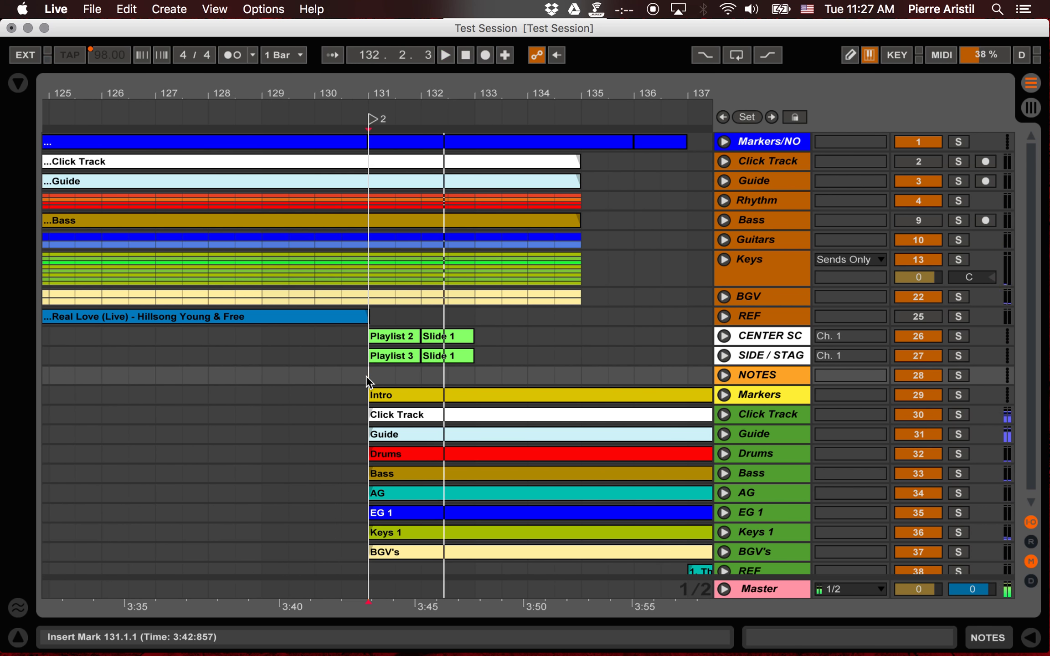
Step: Move all the This Is Amazing Grace clips one bar earlier to start at bar 130, and play the transition from there
{"action": "scroll", "coordinate": [366, 376], "scroll_direction": "down", "scroll_amount": 1}
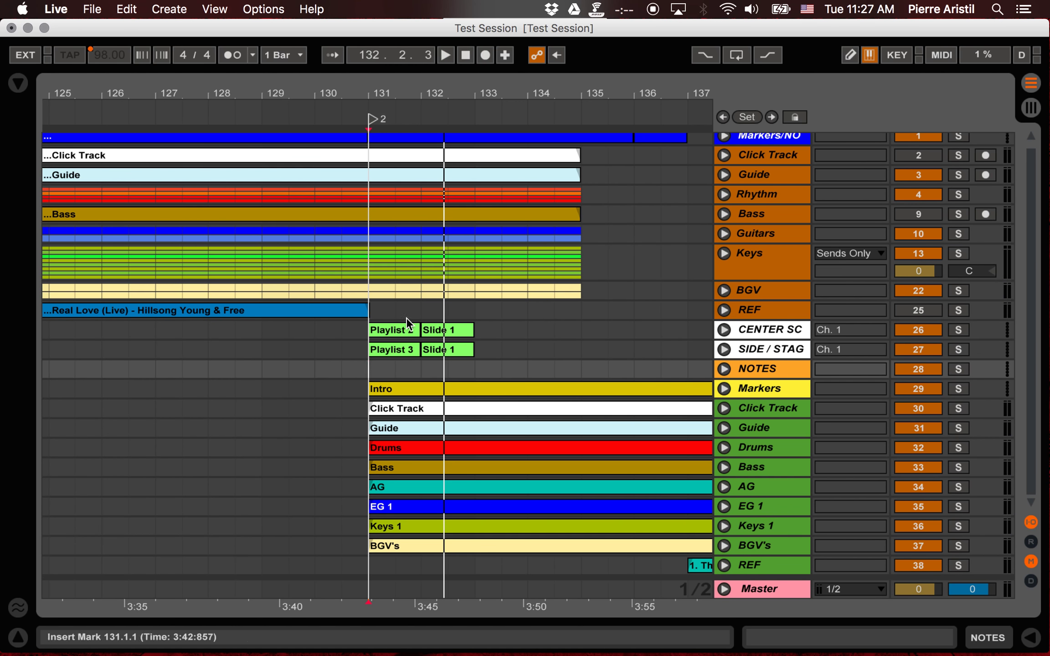
{"action": "left_click", "coordinate": [398, 331]}
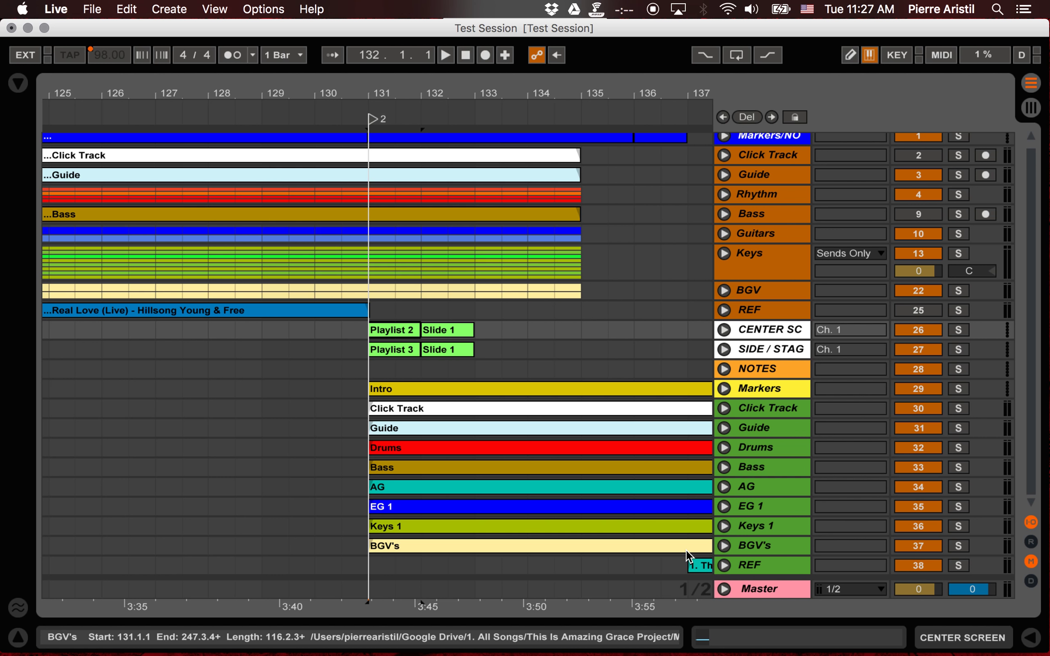
{"action": "left_click", "coordinate": [702, 561], "text": "shift"}
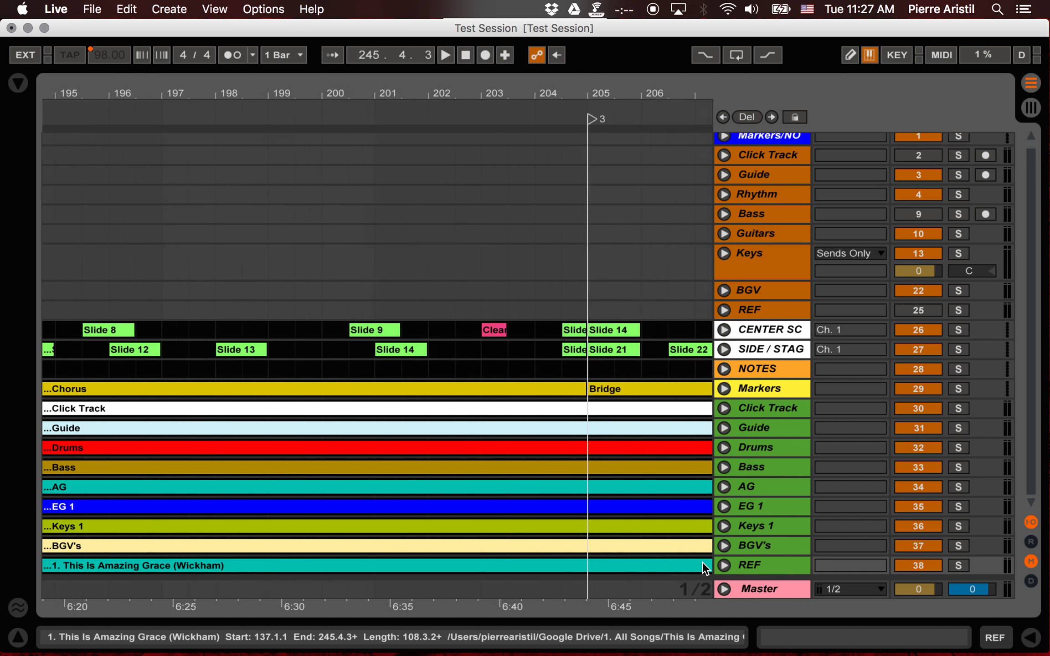
{"action": "left_click", "coordinate": [459, 408]}
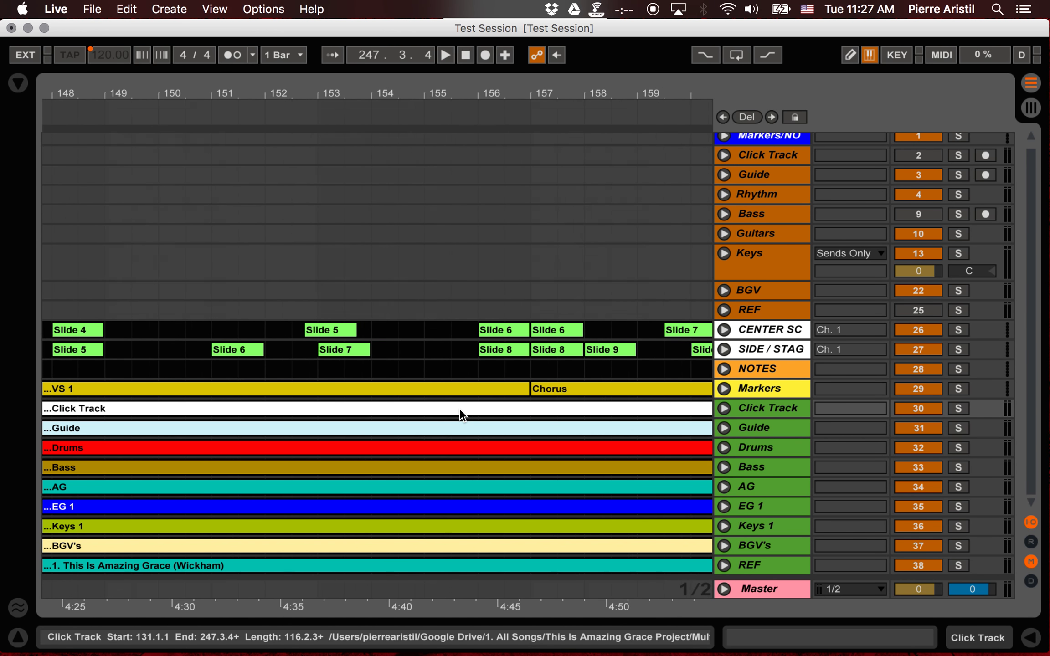
{"action": "scroll", "coordinate": [460, 408], "scroll_direction": "right", "scroll_amount": 10}
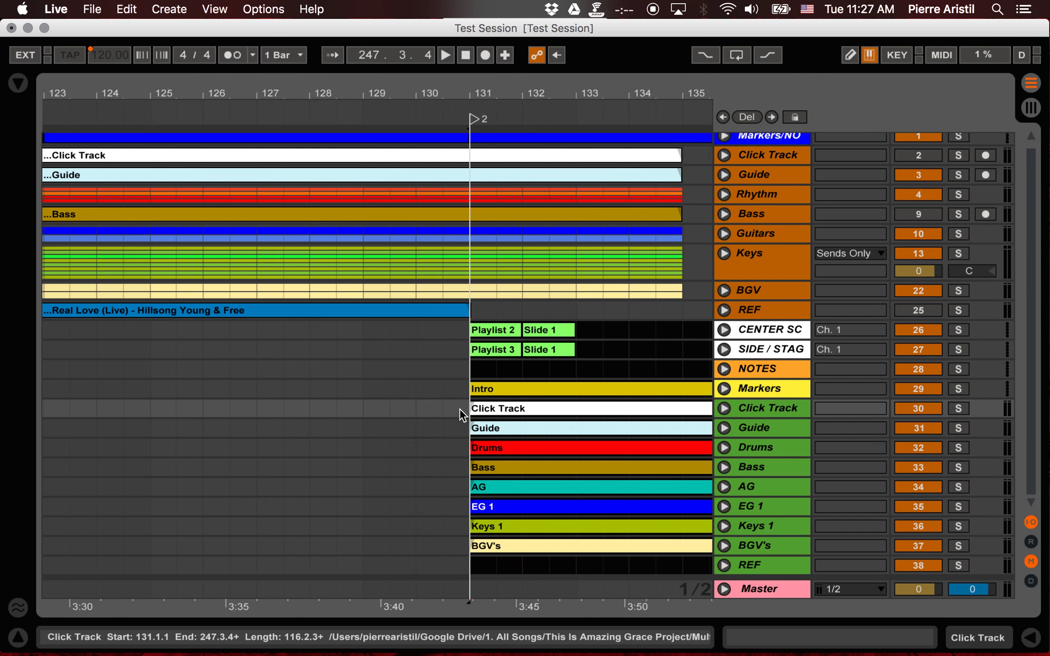
{"action": "left_click_drag", "start_coordinate": [436, 335], "coordinate": [351, 333]}
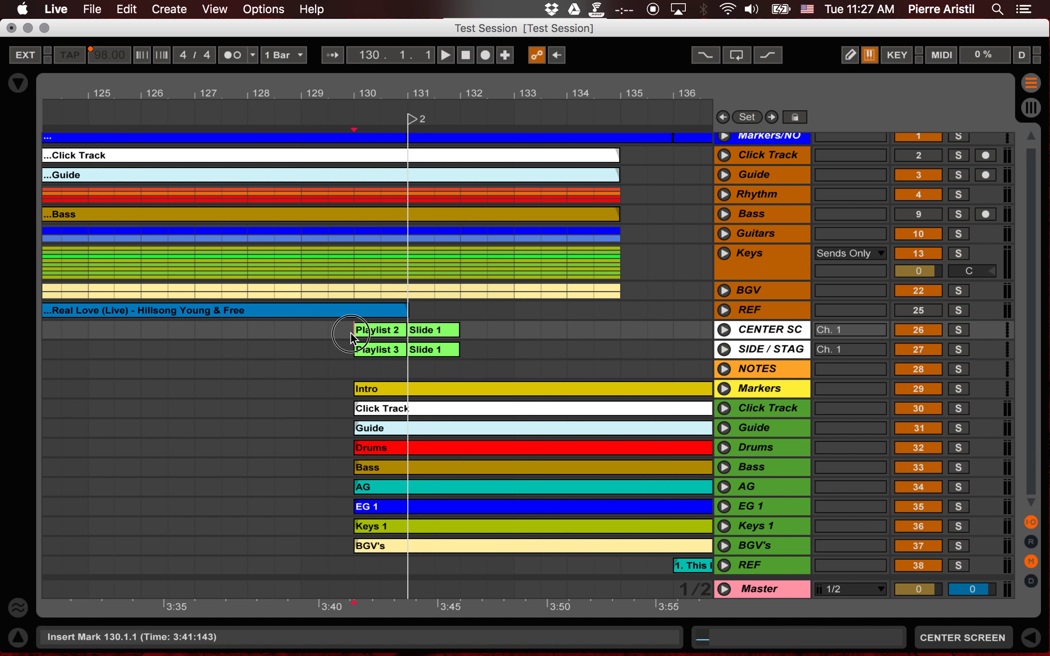
{"action": "key", "text": "space"}
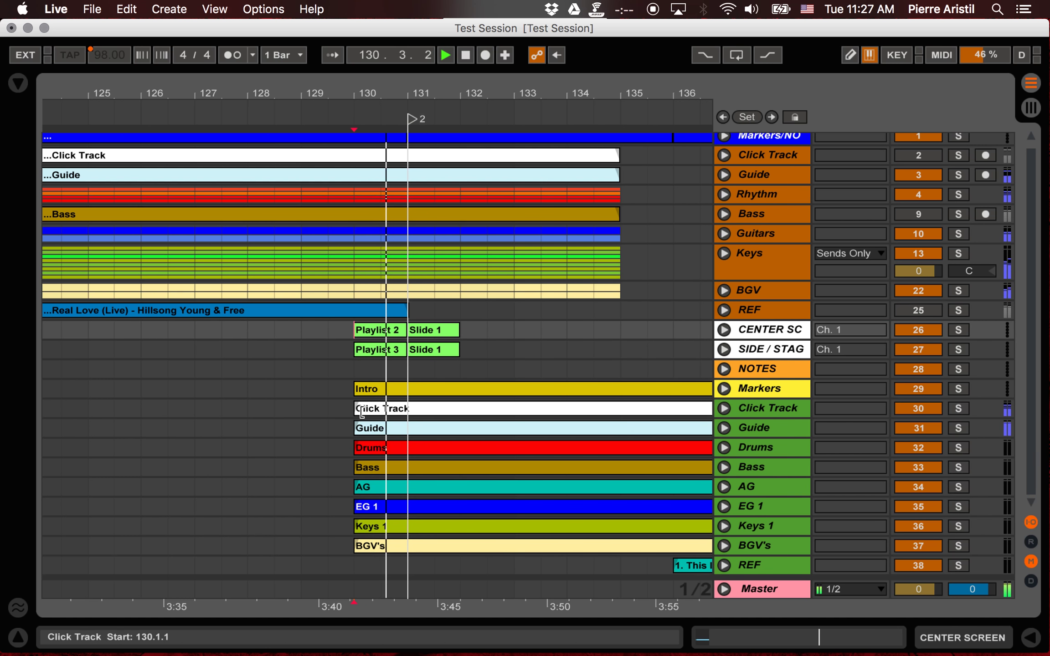
Step: Play the song transition from bar 128.3 and stop playback
{"action": "key", "text": "space"}
{"action": "left_click", "coordinate": [285, 362]}
{"action": "key", "text": "space"}
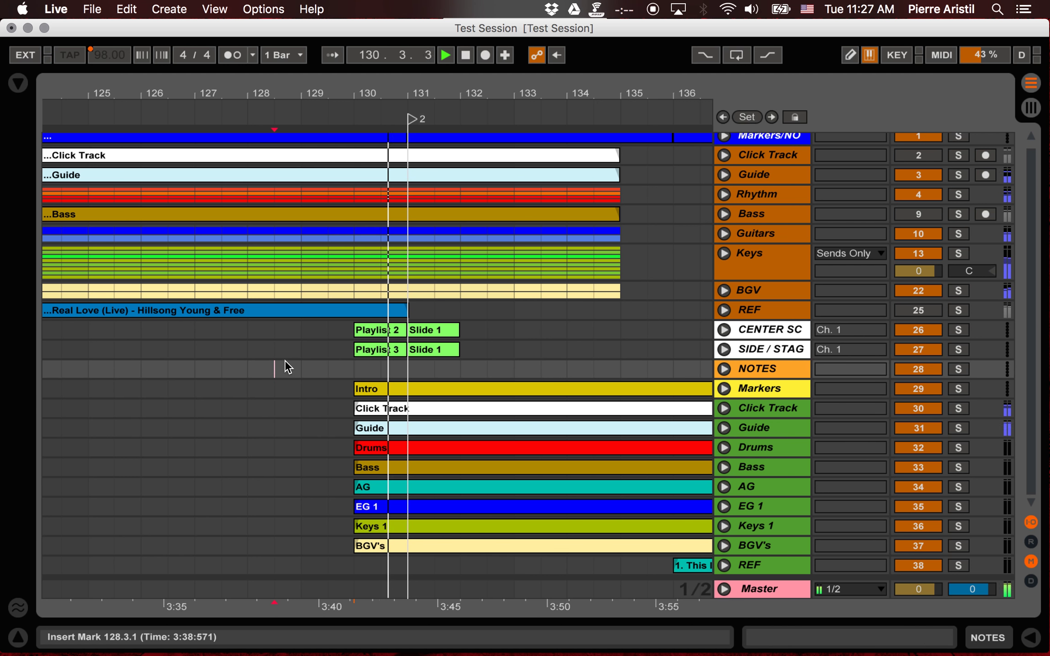
{"action": "key", "text": "space"}
Step: Trim the This Is Amazing Grace Click Track clip to start at bar 131, and play the transition from bar 129
{"action": "left_click", "coordinate": [371, 413]}
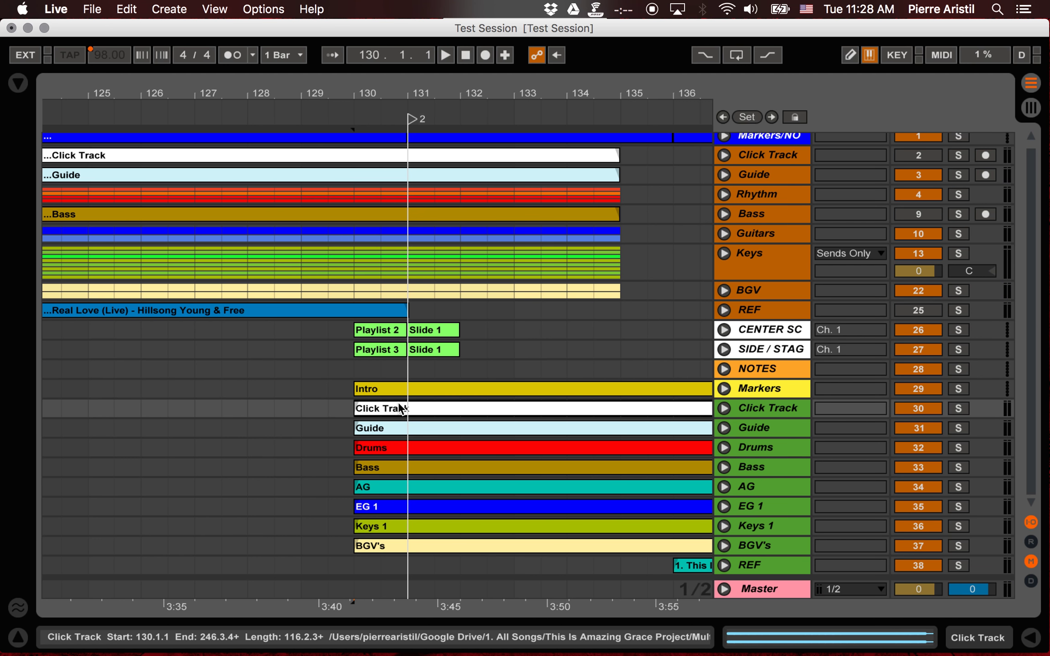
{"action": "left_click_drag", "start_coordinate": [355, 408], "coordinate": [408, 407]}
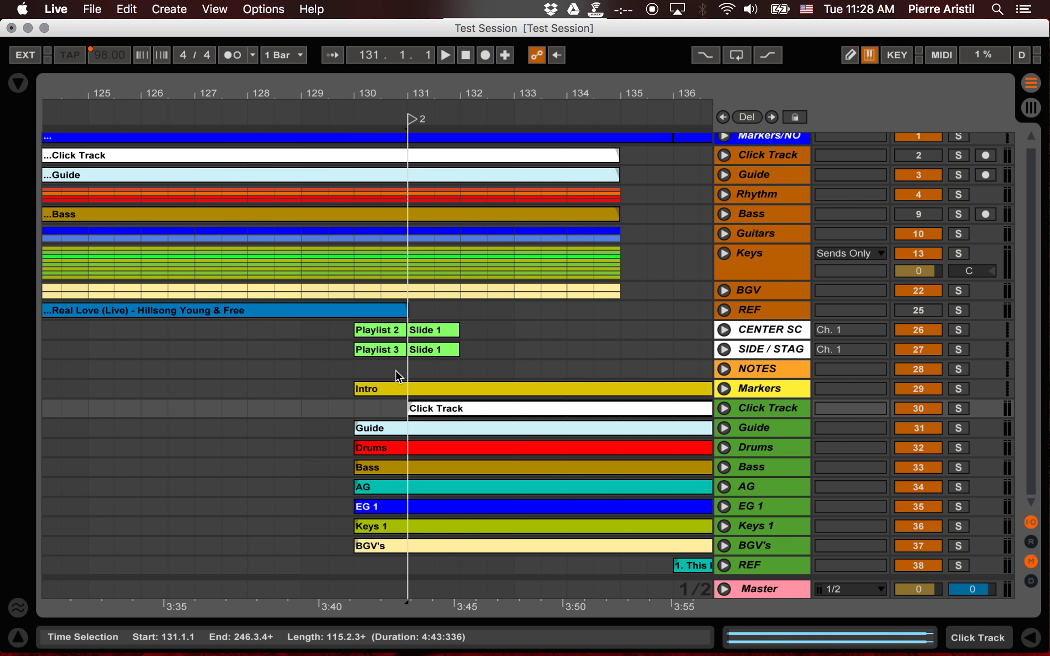
{"action": "left_click", "coordinate": [307, 368]}
{"action": "key", "text": "space"}
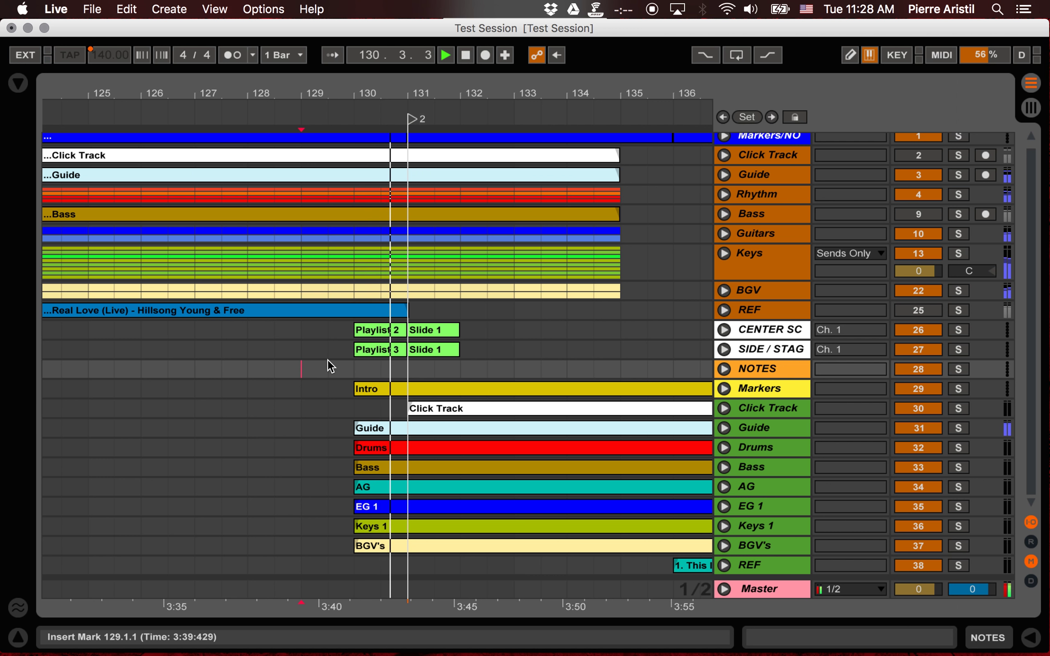
{"action": "key", "text": "space"}
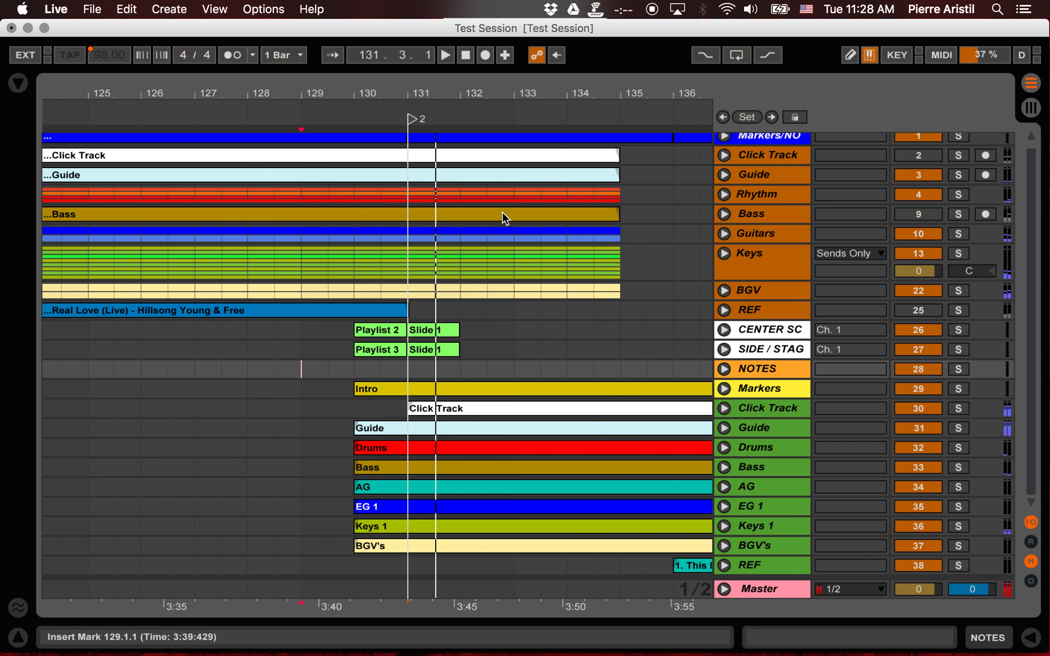
Step: Remove bar 130 from the remaining This Is Amazing Grace audio clips, and trim the Intro marker clip to start at bar 131
{"action": "left_click_drag", "start_coordinate": [352, 405], "coordinate": [400, 558]}
{"action": "key", "text": "Delete"}
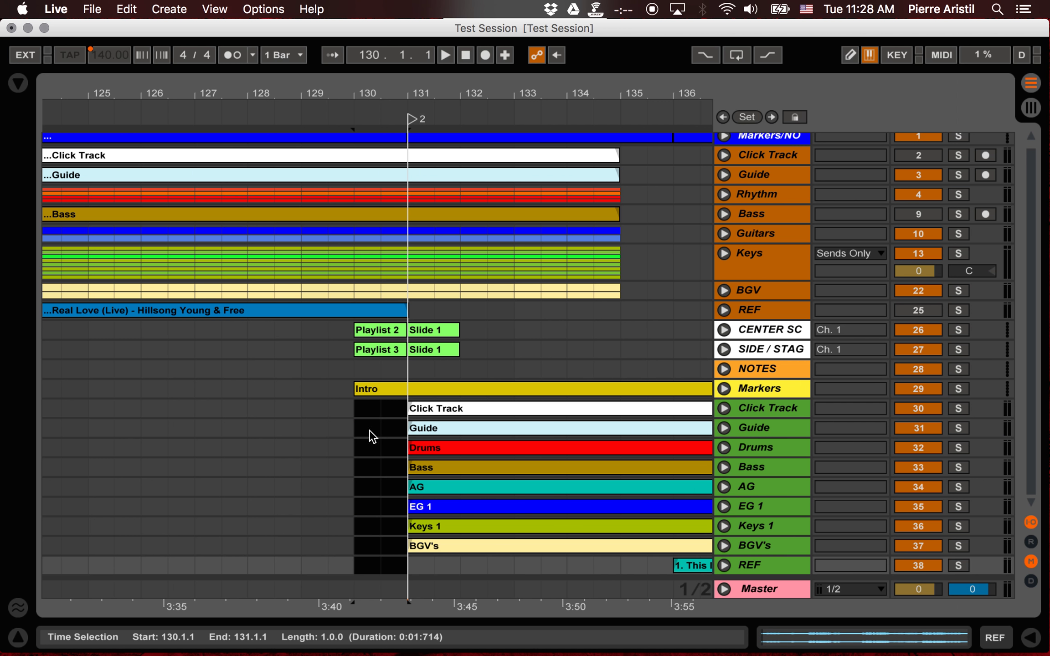
{"action": "left_click_drag", "start_coordinate": [359, 393], "coordinate": [408, 391]}
Step: Move the Playlist and Slide 1 cue clips on both screen tracks one bar later, so the Playlist clips start at bar 131
{"action": "left_click", "coordinate": [428, 354]}
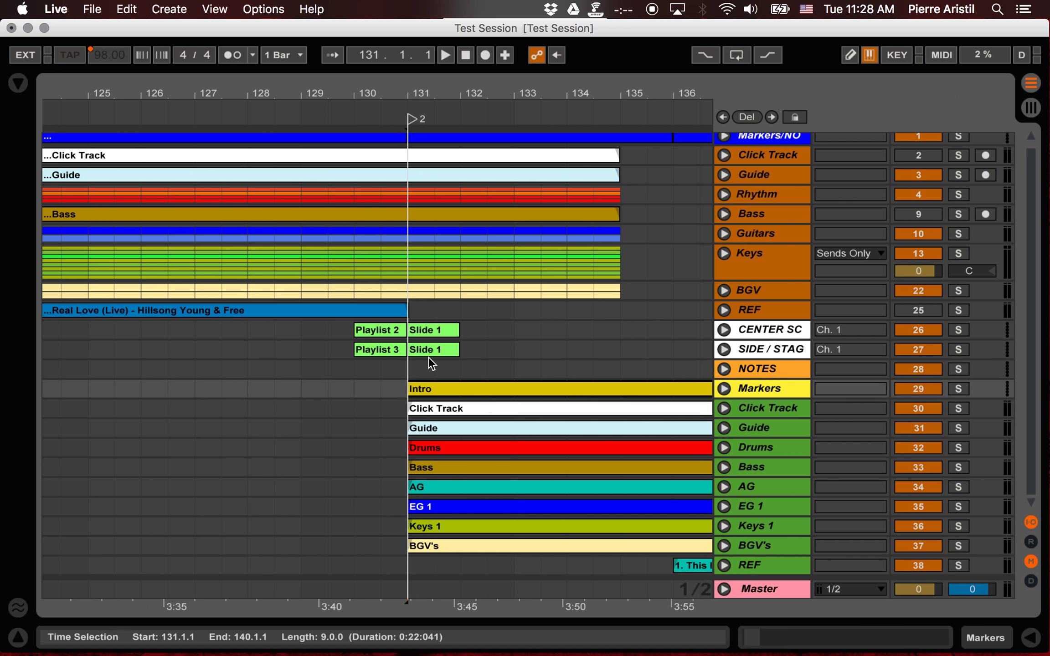
{"action": "left_click", "coordinate": [385, 334]}
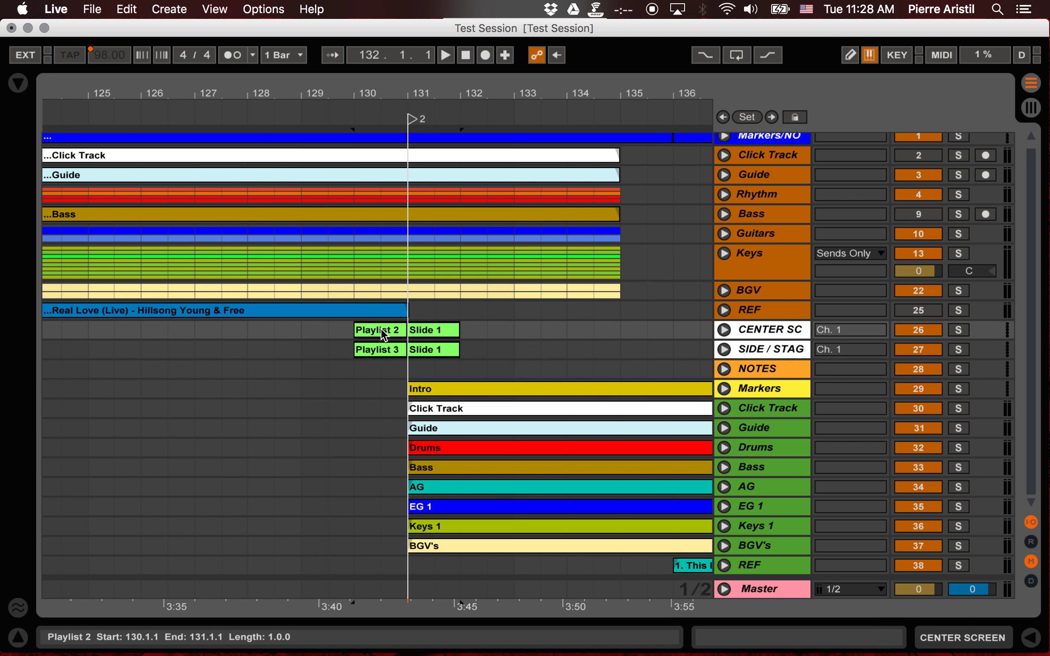
{"action": "left_click_drag", "start_coordinate": [382, 334], "coordinate": [435, 333]}
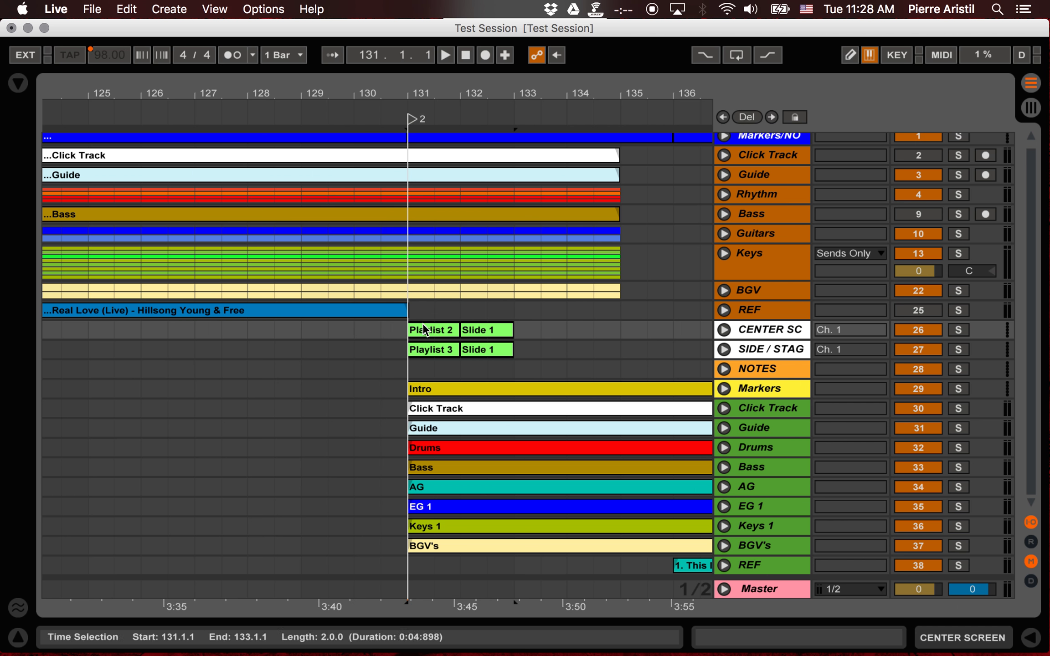
{"action": "left_click", "coordinate": [409, 326]}
Step: Trim the Real Love Click Track and Guide clips to end at bar 131
{"action": "scroll", "coordinate": [406, 326], "scroll_direction": "up", "scroll_amount": 1}
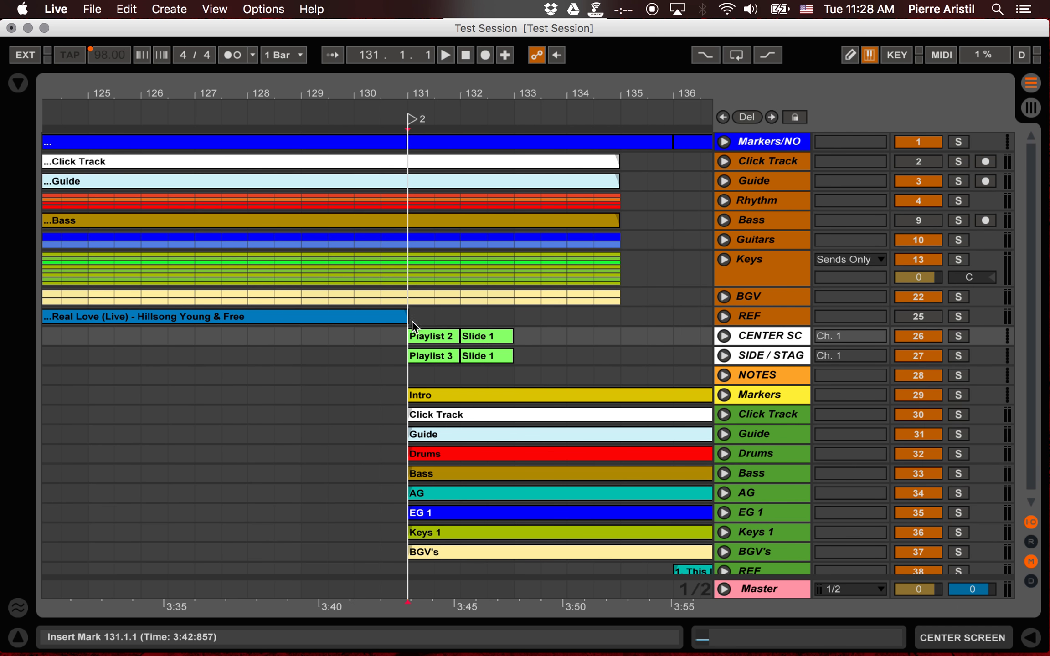
{"action": "left_click_drag", "start_coordinate": [616, 154], "coordinate": [403, 182]}
{"action": "left_click", "coordinate": [621, 177]}
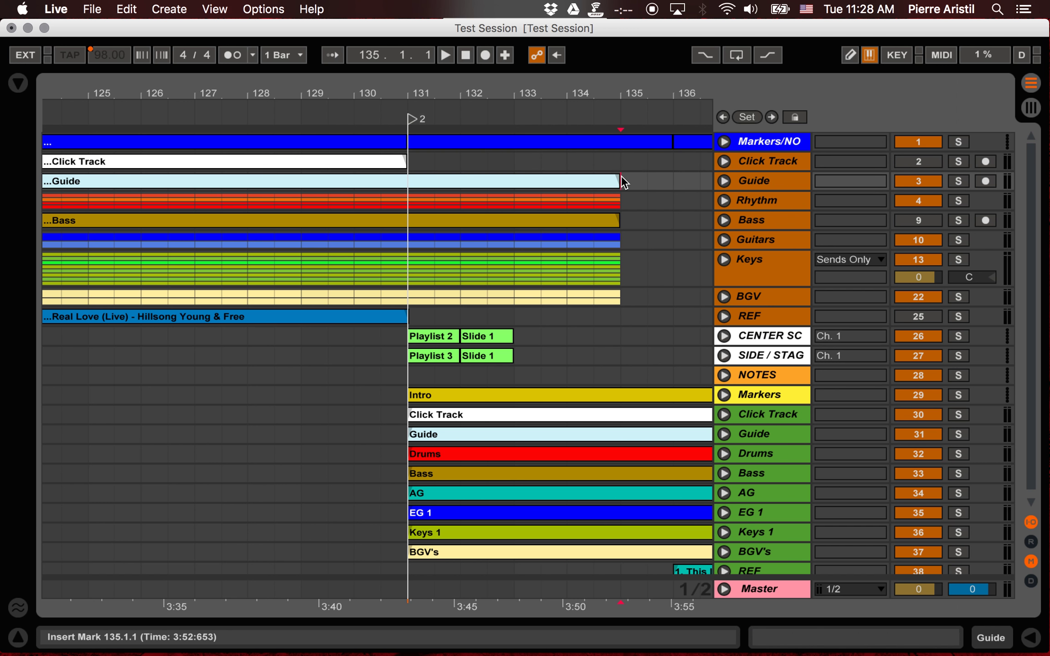
{"action": "left_click_drag", "start_coordinate": [615, 179], "coordinate": [406, 180]}
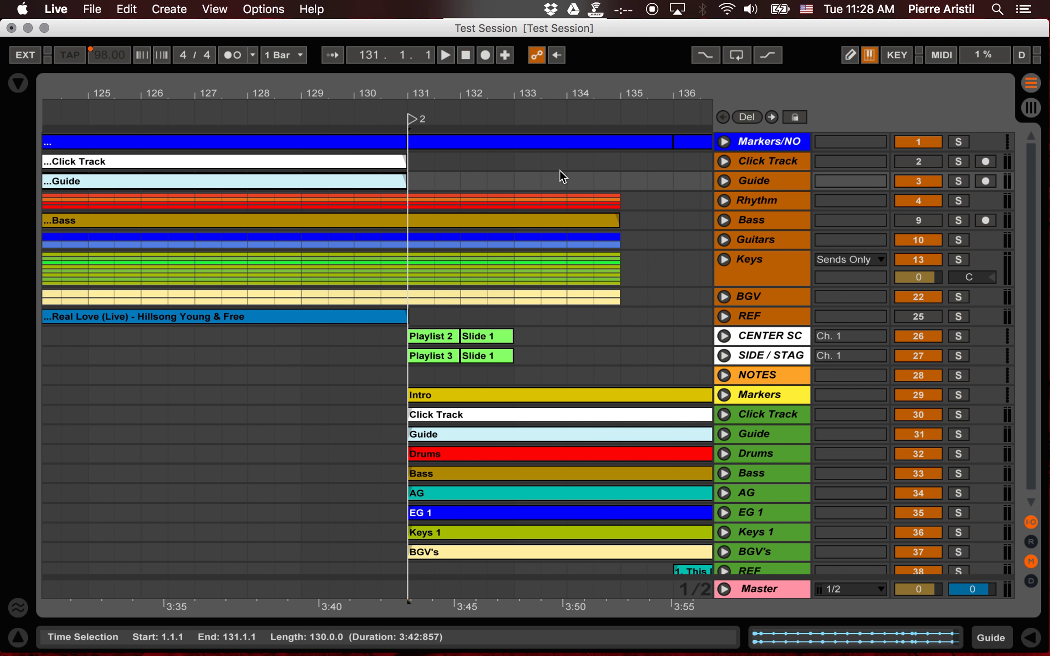
Step: Delete the Real Love instrument and vocal parts after bar 133, and play the transition from bar 130.3
{"action": "left_click_drag", "start_coordinate": [637, 199], "coordinate": [517, 311]}
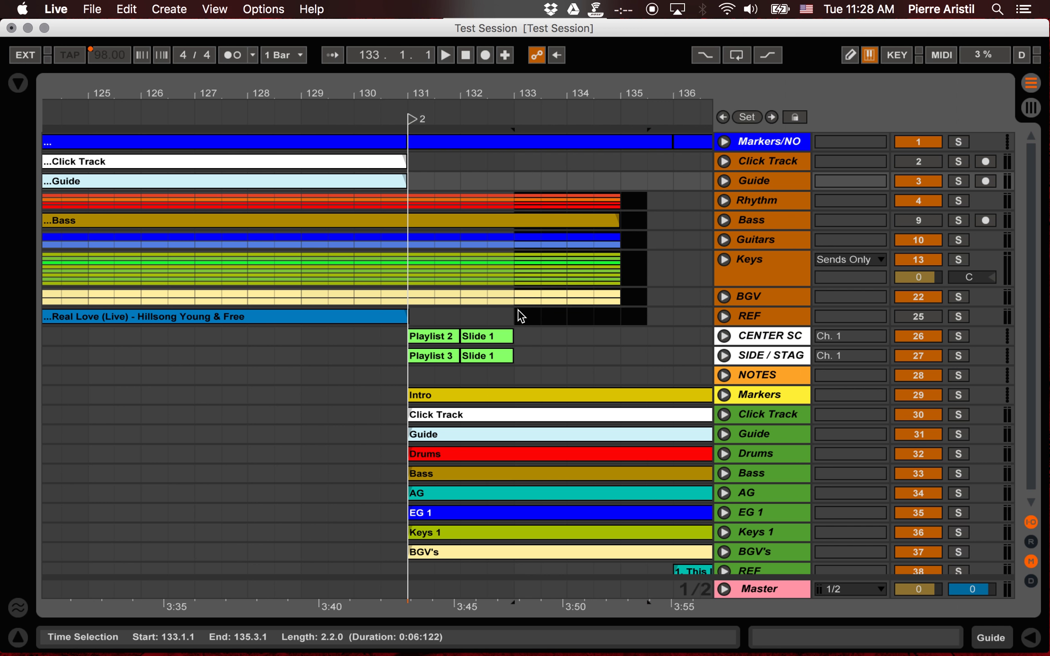
{"action": "left_click", "coordinate": [370, 342]}
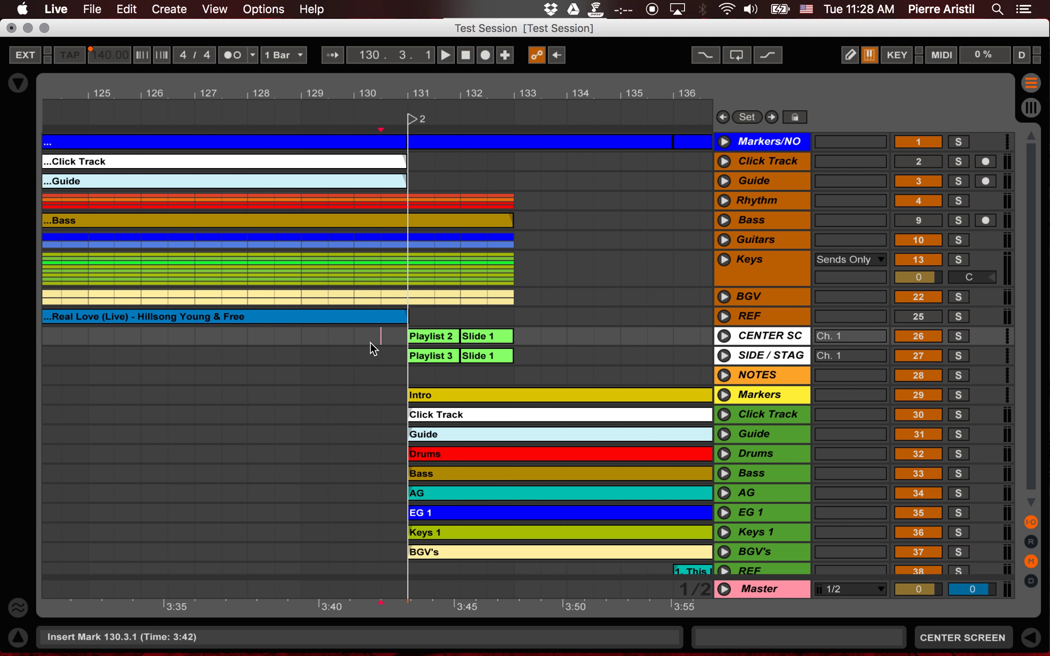
{"action": "key", "text": "space"}
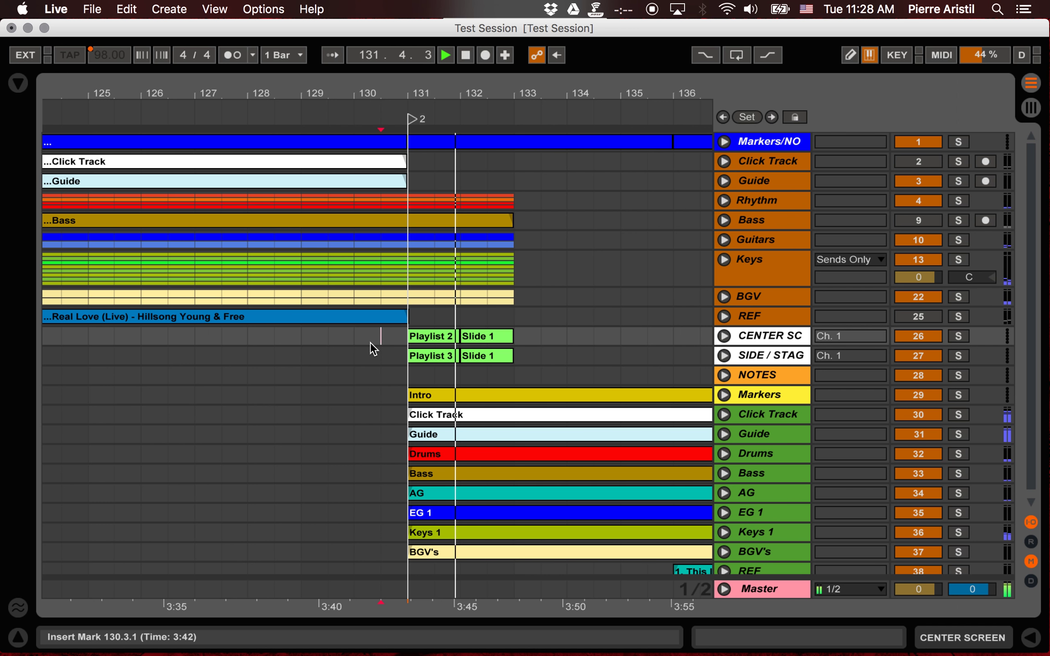
{"action": "key", "text": "space"}
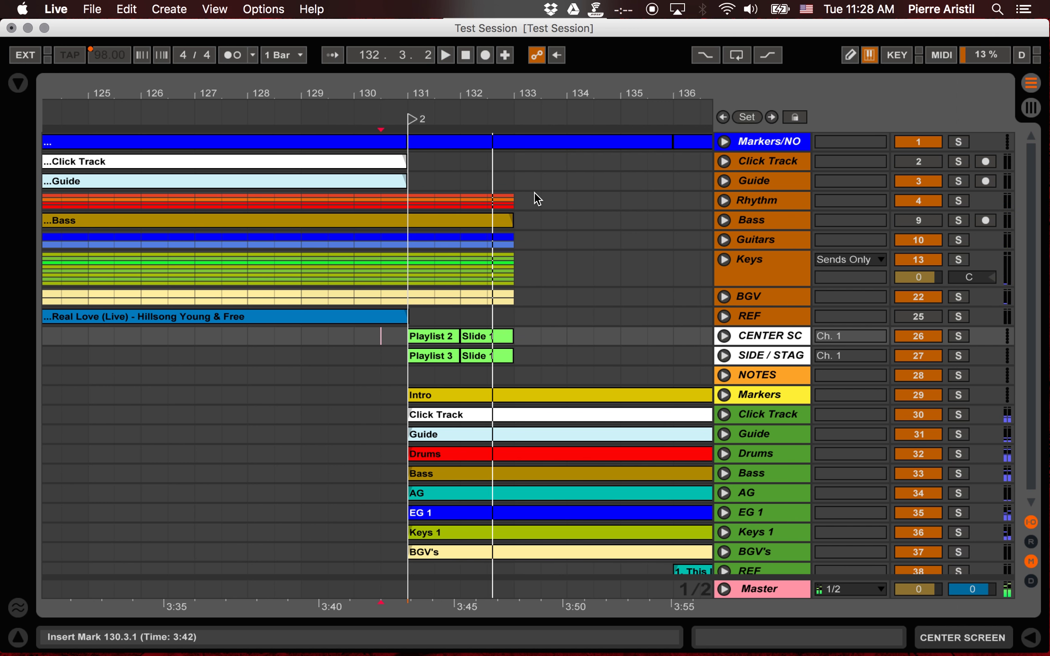
Step: Cut the Real Love instrument and vocal parts back to bar 132, and play the transition from bar 130
{"action": "left_click_drag", "start_coordinate": [534, 192], "coordinate": [467, 314]}
{"action": "key", "text": "Delete"}
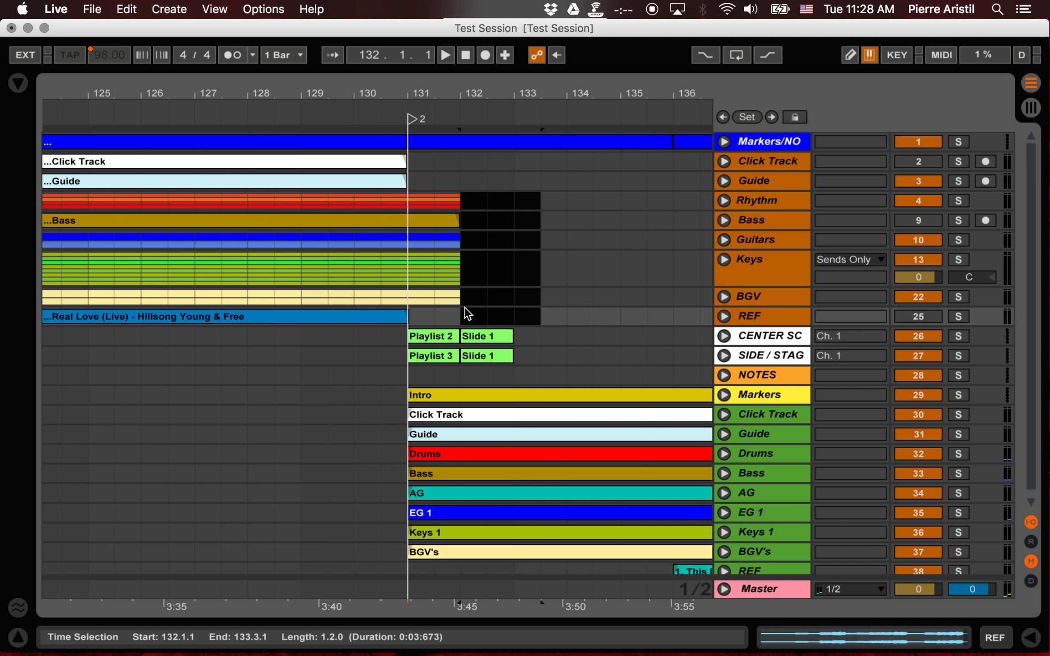
{"action": "left_click", "coordinate": [358, 338]}
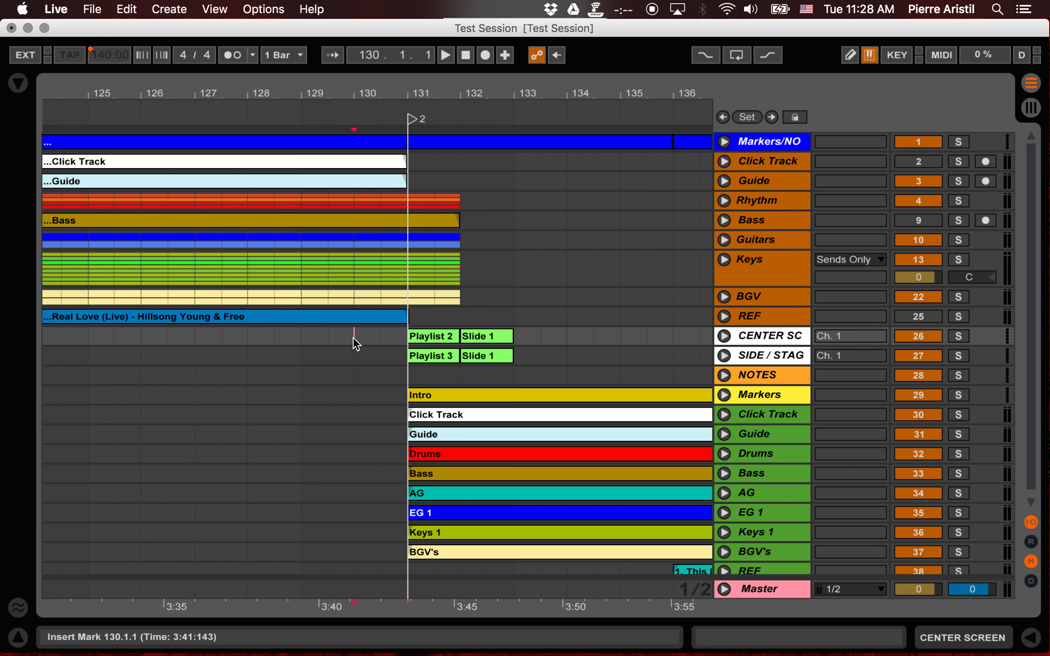
{"action": "key", "text": "space"}
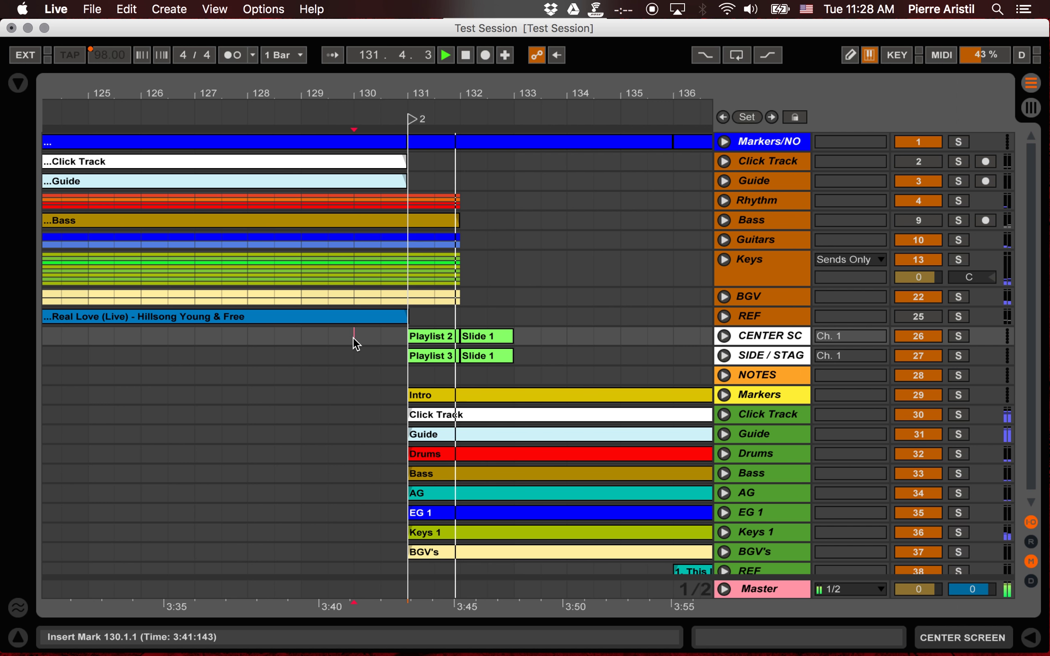
{"action": "key", "text": "minus"}
{"action": "key", "text": "minus"}
{"action": "key", "text": "minus"}
{"action": "key", "text": "space"}
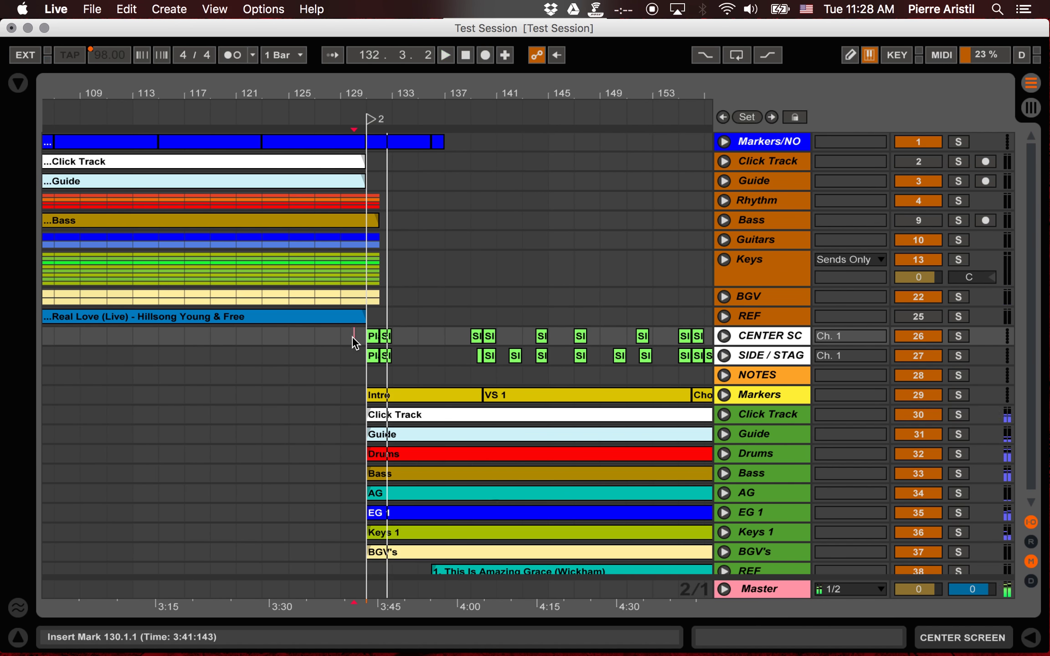
Step: Delete the Real Love marker clips from bar 133 to bar 137
{"action": "scroll", "coordinate": [399, 352], "scroll_direction": "right", "scroll_amount": 3}
{"action": "scroll", "coordinate": [400, 353], "scroll_direction": "left", "scroll_amount": 3}
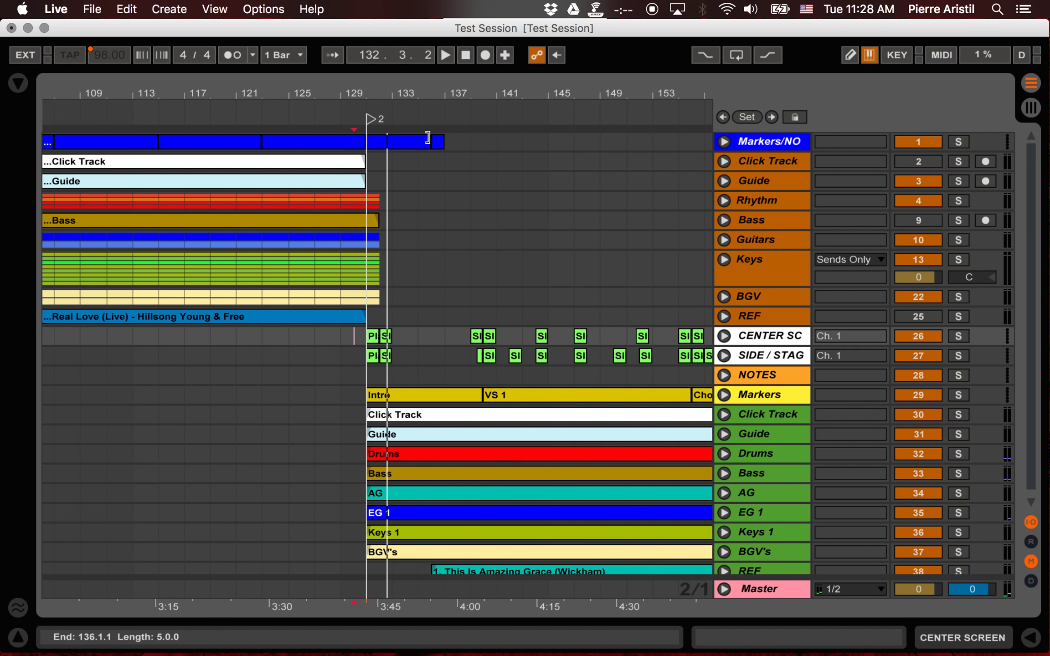
{"action": "left_click_drag", "start_coordinate": [447, 139], "coordinate": [387, 146]}
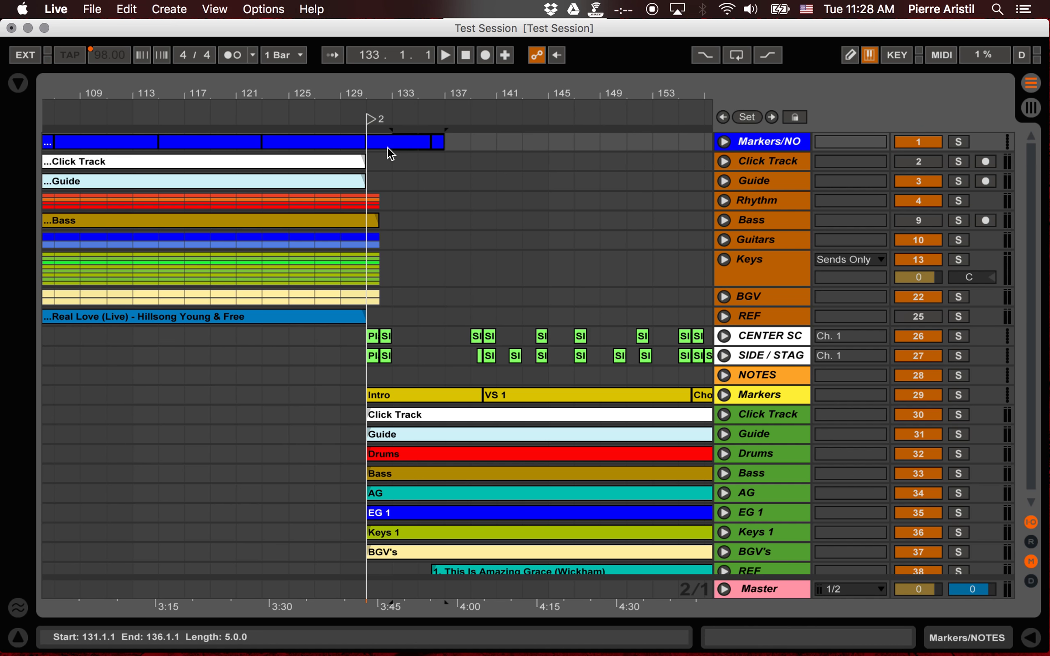
{"action": "key", "text": "BackSpace"}
{"action": "key", "text": "plus"}
{"action": "key", "text": "plus"}
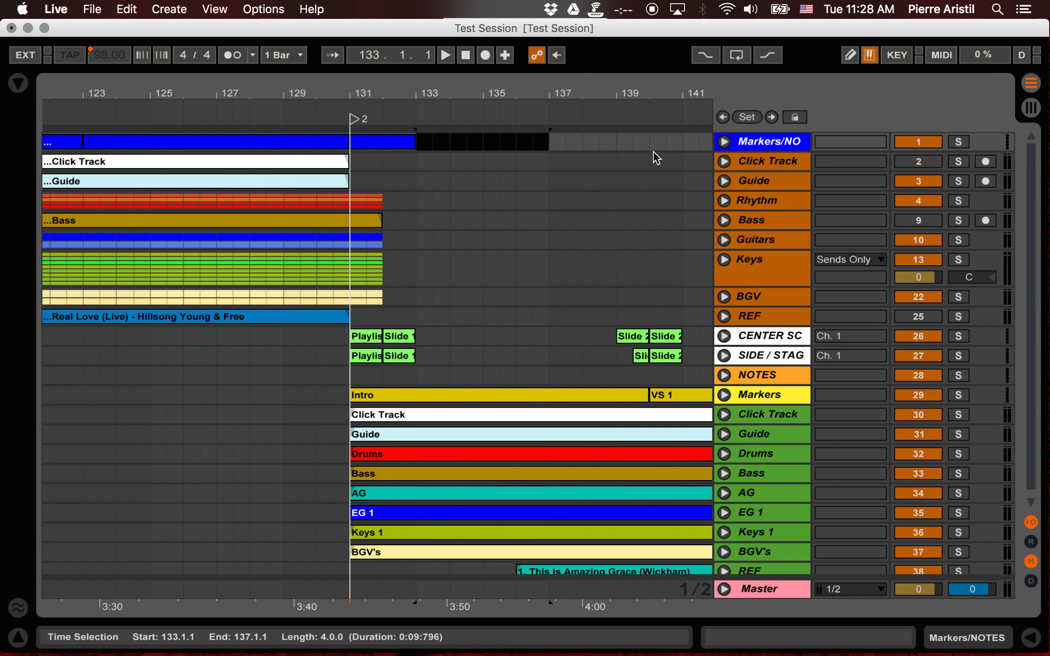
Step: Unfold the Real Love marker track and rename its clip at bar 131 as ENDING
{"action": "left_click", "coordinate": [722, 142]}
{"action": "left_click", "coordinate": [370, 142]}
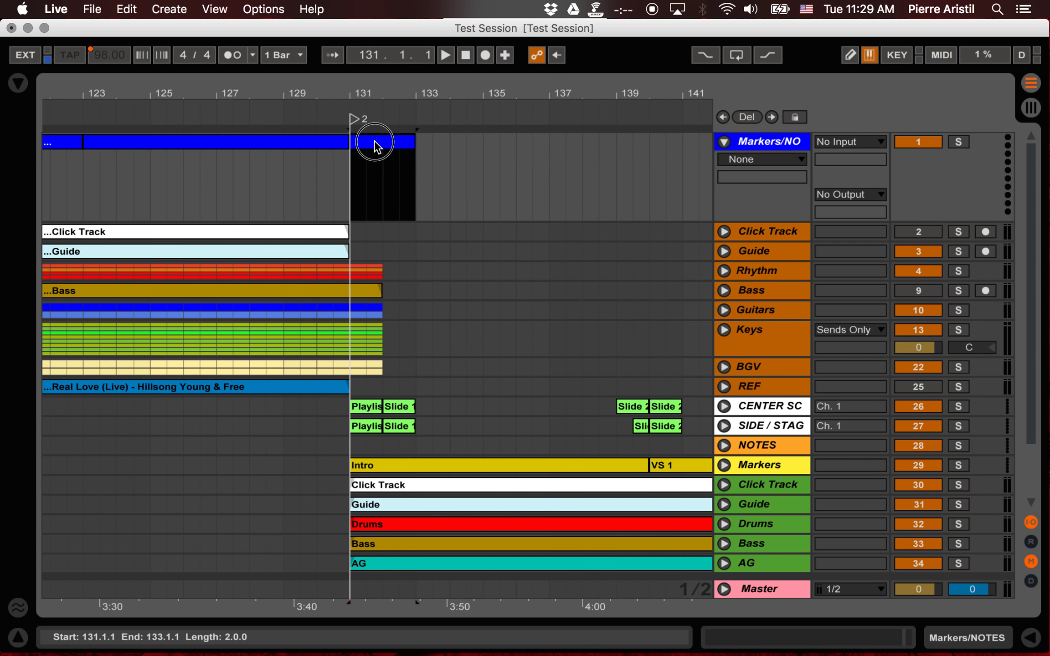
{"action": "key", "text": "BackSpace"}
{"action": "type", "text": "ING"}
{"action": "key", "text": "Return"}
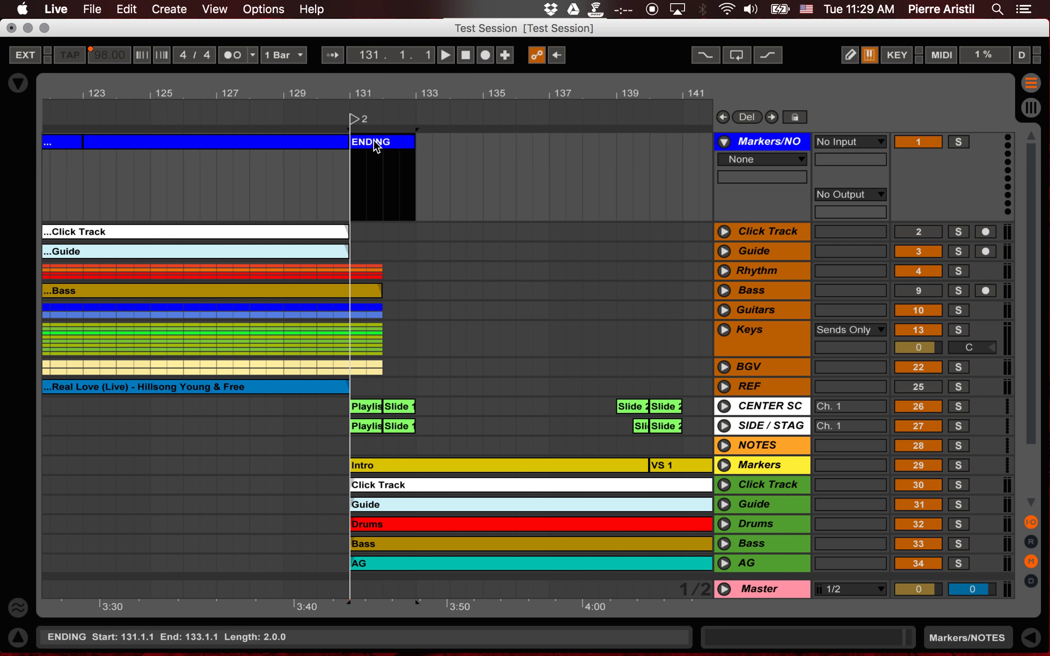
Step: Rename the Real Love marker clip starting at bar 123 as Chorus, and play the transition from bar 130
{"action": "left_click", "coordinate": [328, 142]}
{"action": "key", "text": "ctrl+r"}
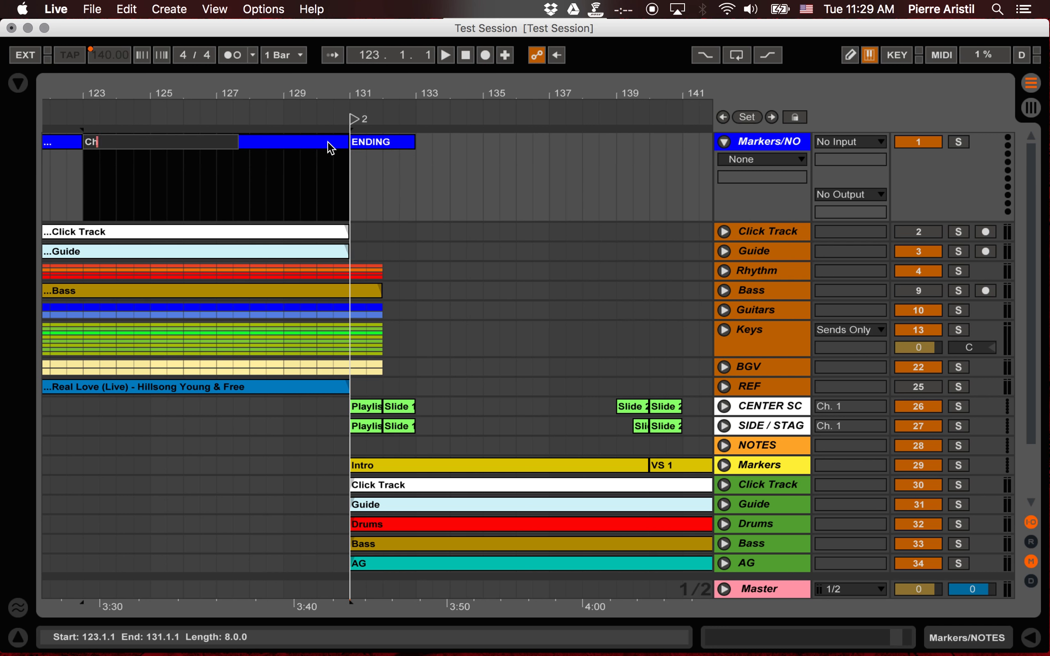
{"action": "type", "text": "Chorus"}
{"action": "key", "text": "Return"}
{"action": "left_click", "coordinate": [314, 185]}
{"action": "key", "text": "space"}
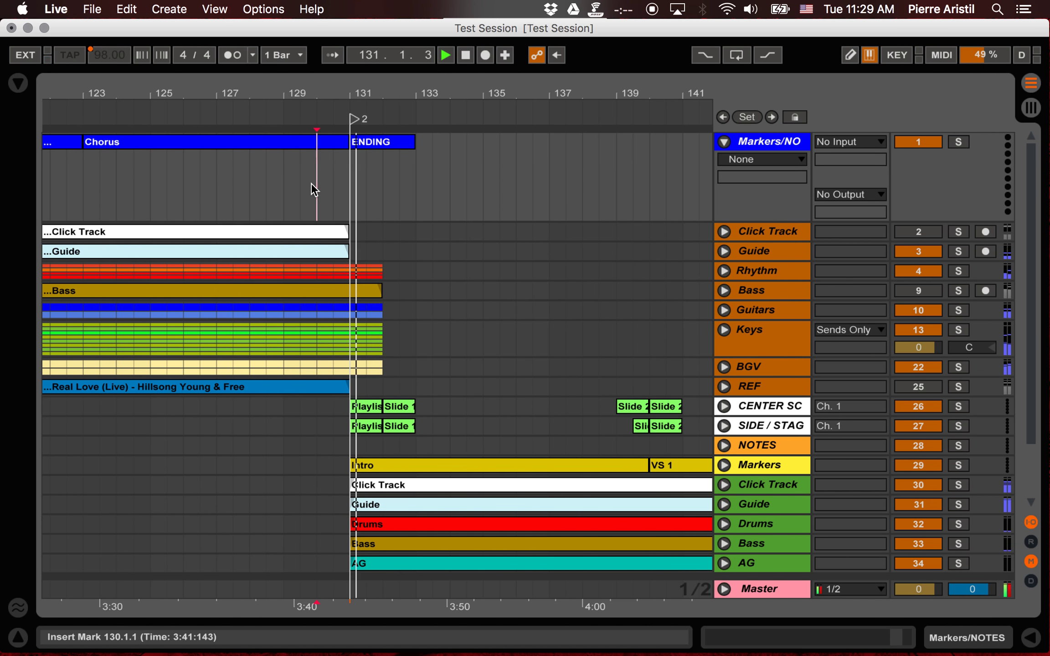
Step: Unfold the second song's Markers track, split the Intro clip at bar 132, and rename the first part Count-In
{"action": "left_click", "coordinate": [724, 465]}
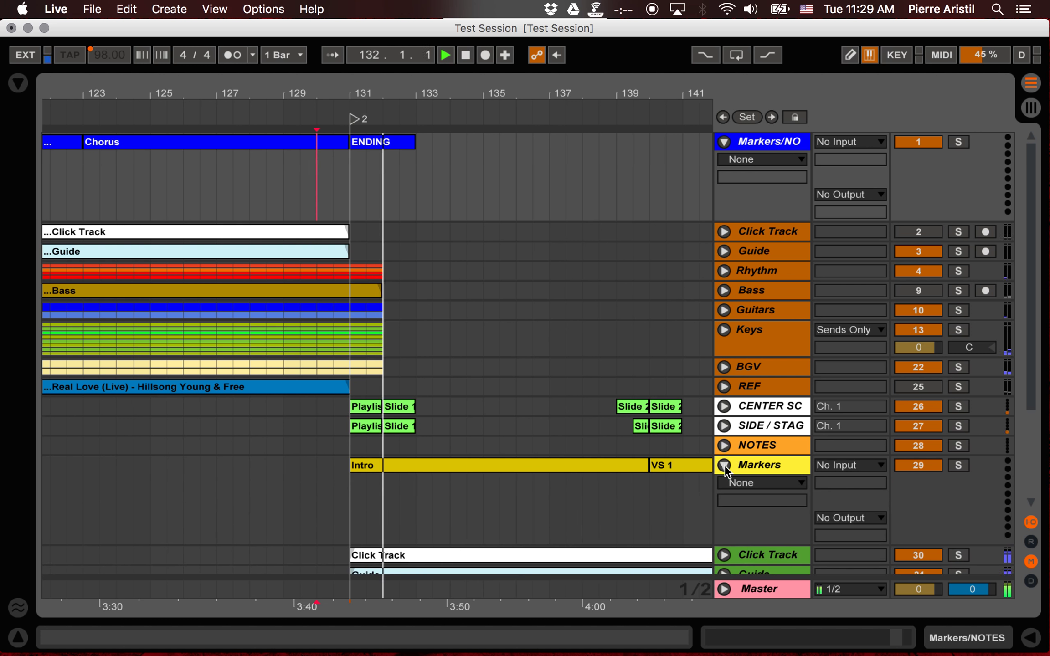
{"action": "left_click", "coordinate": [381, 490]}
{"action": "key", "text": "space"}
{"action": "key", "text": "super+e"}
{"action": "left_click", "coordinate": [363, 462]}
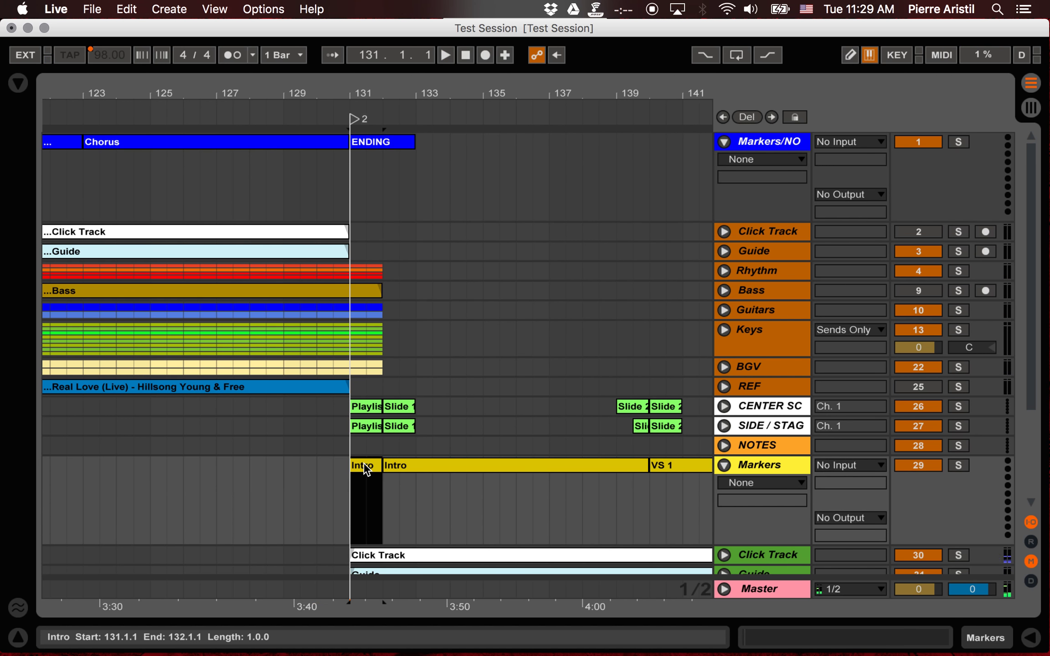
{"action": "type", "text": "Count-In"}
{"action": "key", "text": "Return"}
Step: Play the start of This Is Amazing Grace from bar 131, and stop playback
{"action": "left_click", "coordinate": [352, 478]}
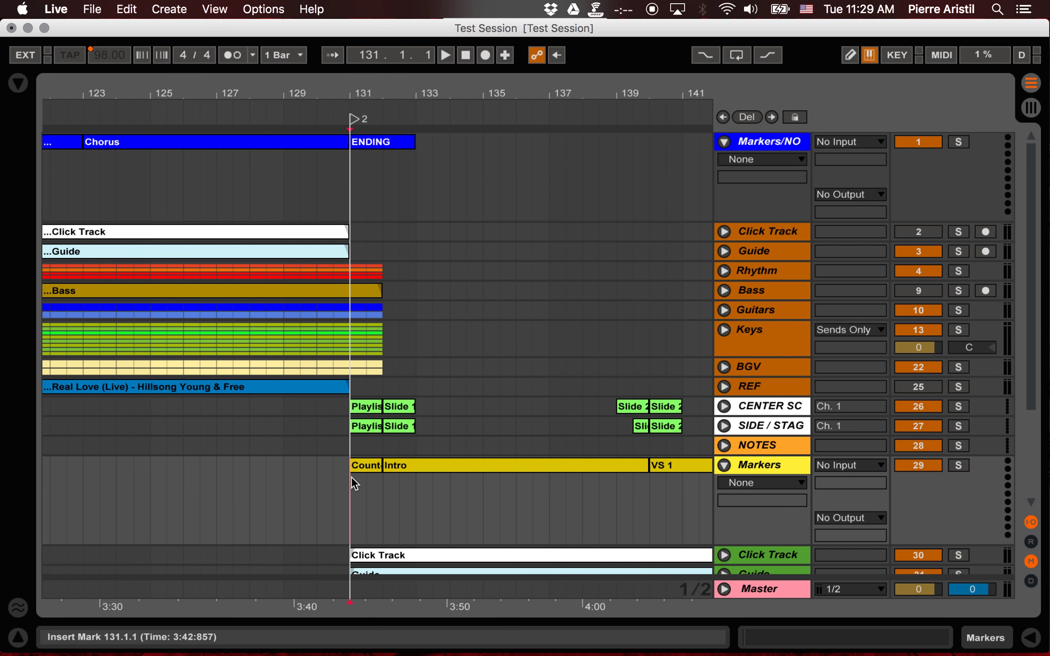
{"action": "key", "text": "space"}
{"action": "key", "text": "minus"}
{"action": "key", "text": "minus"}
{"action": "key", "text": "space"}
{"action": "key", "text": "minus"}
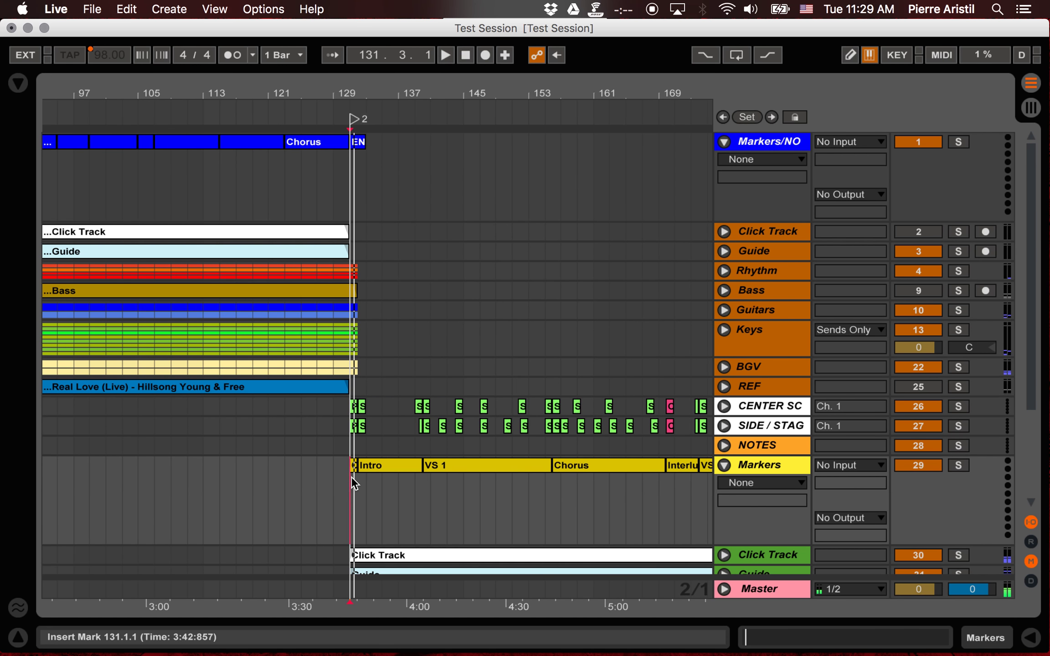
Step: Rename the locator at bar 131 as "2. This Is Amazing Grace (A)"
{"action": "left_click", "coordinate": [354, 120]}
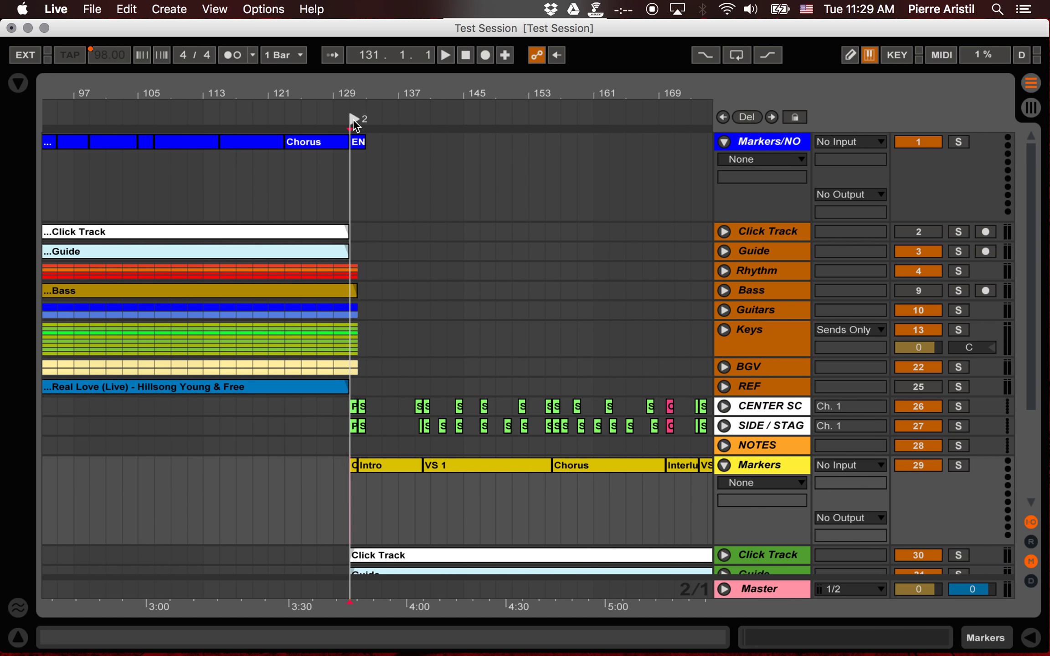
{"action": "key", "text": "super+r"}
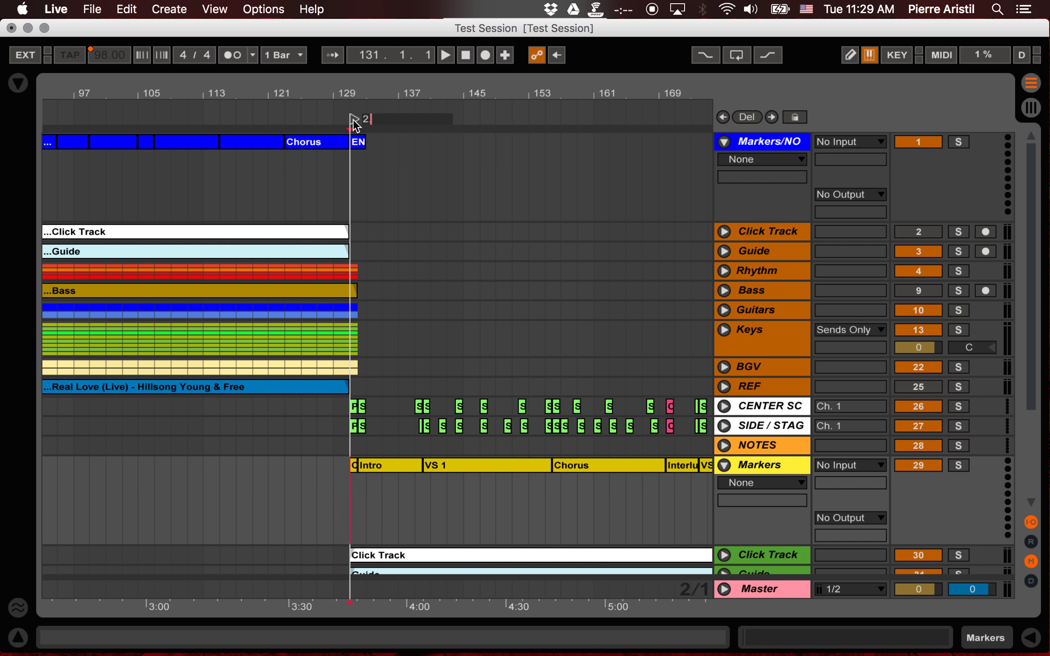
{"action": "type", "text": "2. This Is A"}
{"action": "type", "text": "mazing Grac"}
{"action": "type", "text": "e (A)"}
{"action": "key", "text": "Return"}
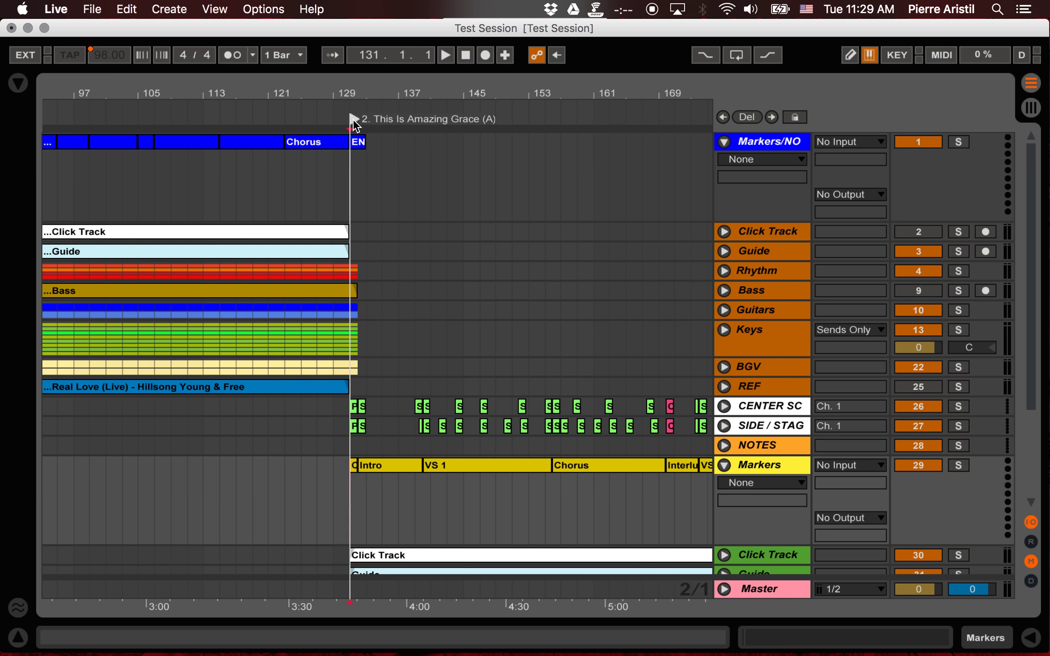
{"action": "scroll", "coordinate": [363, 349], "scroll_direction": "down", "scroll_amount": 5}
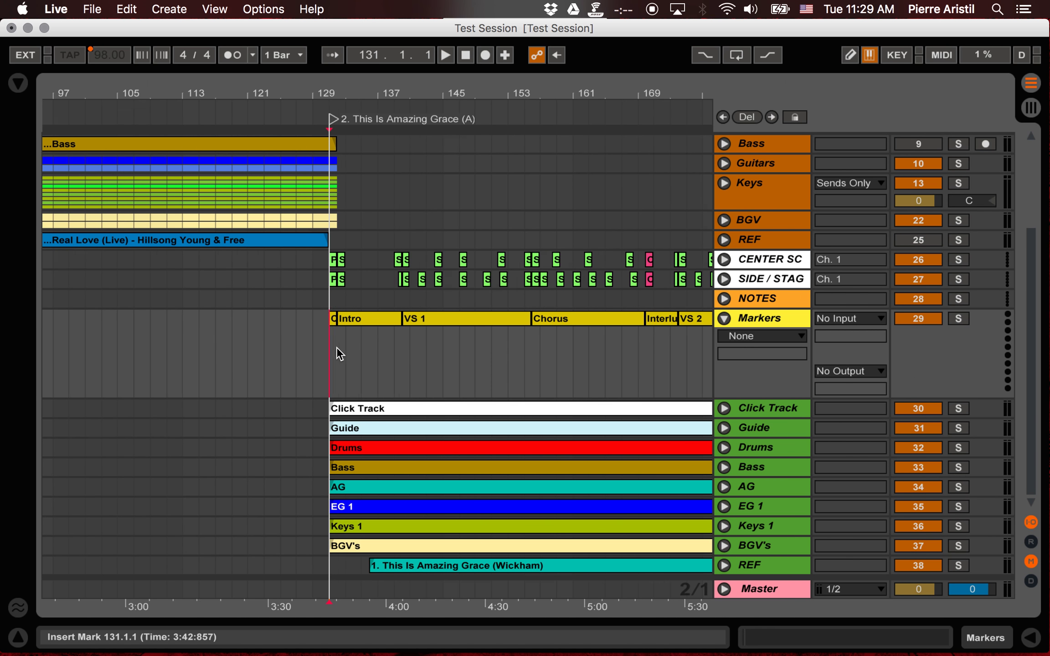
Step: Fold the second song's Markers track in the arrangement
{"action": "key", "text": "minus"}
{"action": "left_click", "coordinate": [724, 319]}
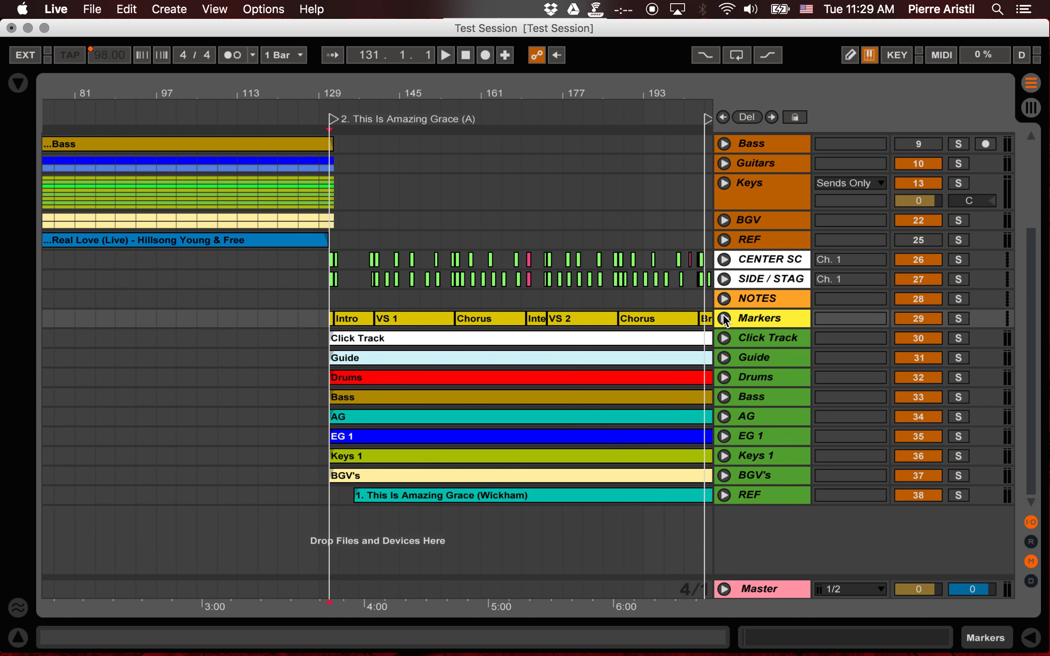
{"action": "scroll", "coordinate": [519, 365], "scroll_direction": "right", "scroll_amount": 4}
{"action": "key", "text": "minus"}
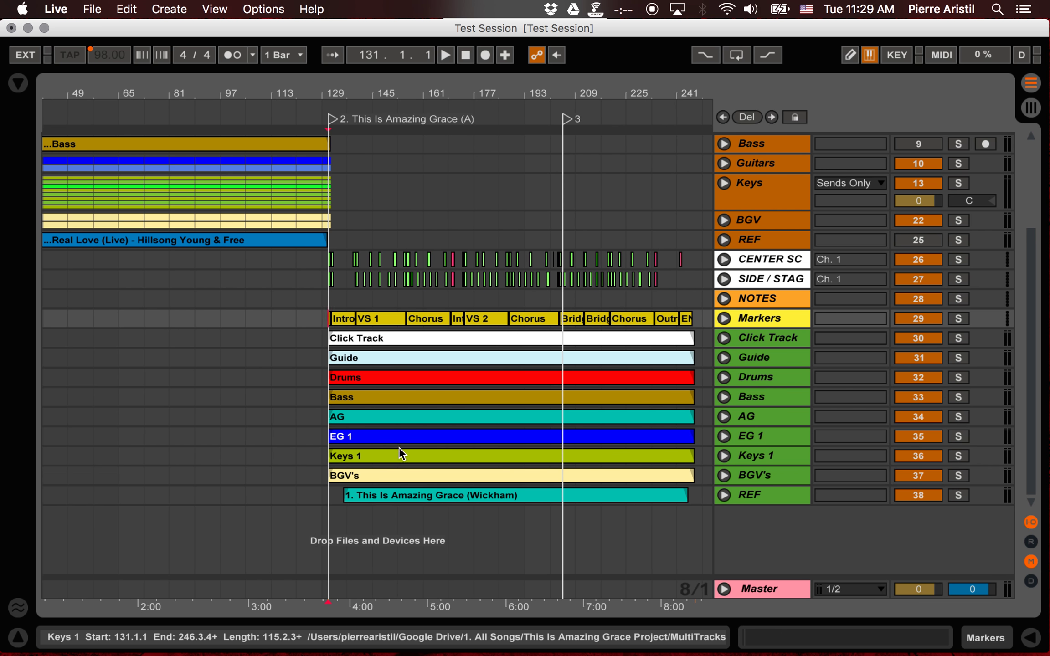
Step: Set the second song's Bass through REF clips to Complex Pro warping and transpose them by -1 semitone, then hide the clip details
{"action": "double_click", "coordinate": [436, 395]}
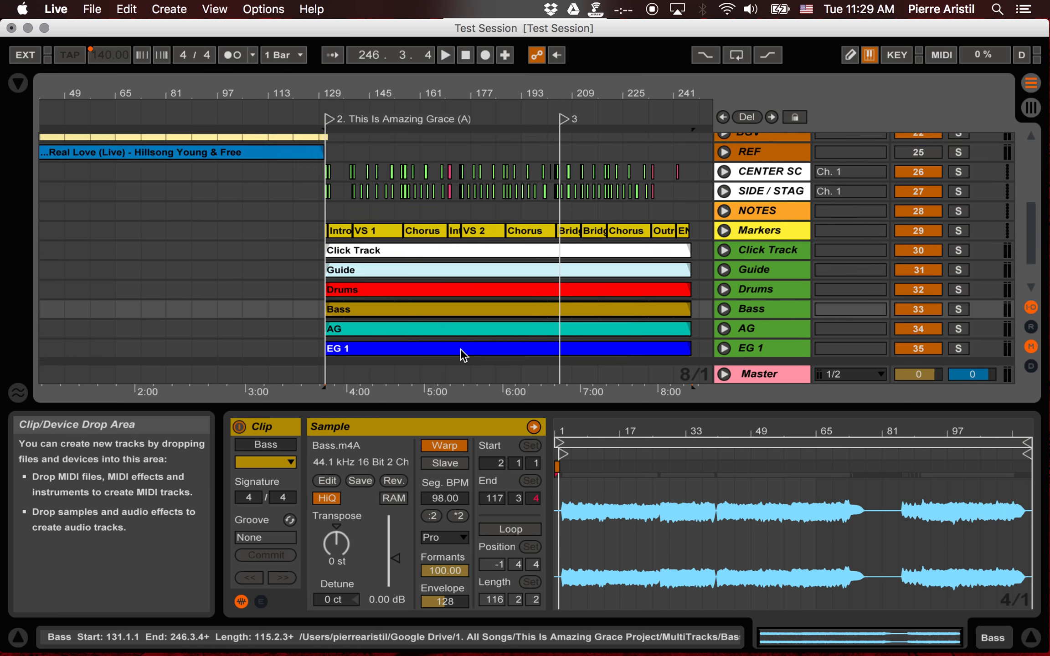
{"action": "scroll", "coordinate": [460, 349], "scroll_direction": "down", "scroll_amount": 3}
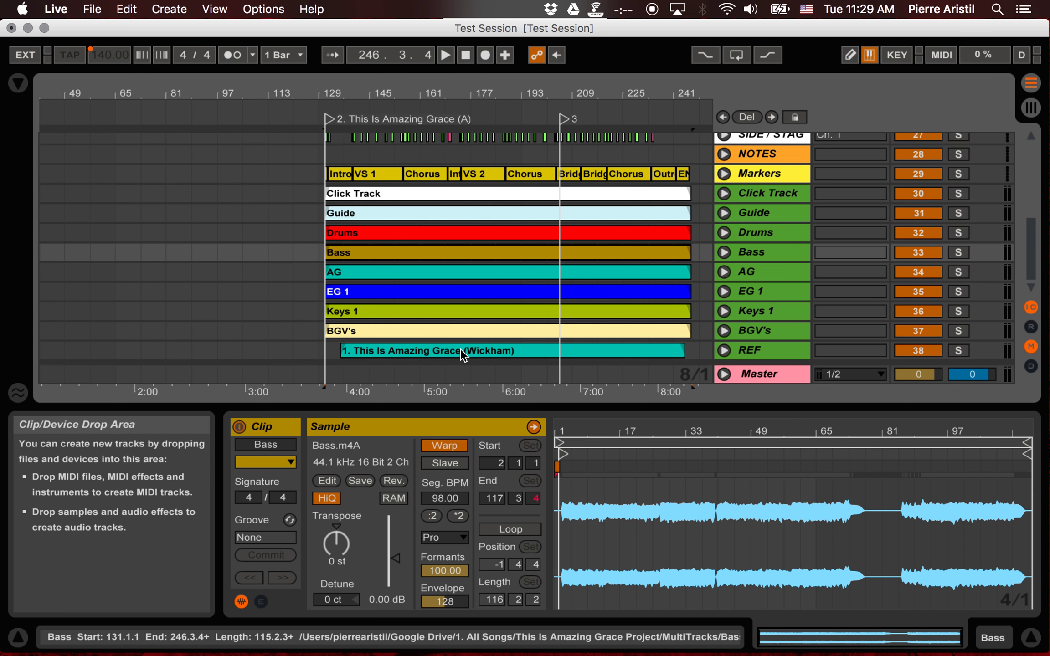
{"action": "left_click", "coordinate": [496, 351], "text": "shift"}
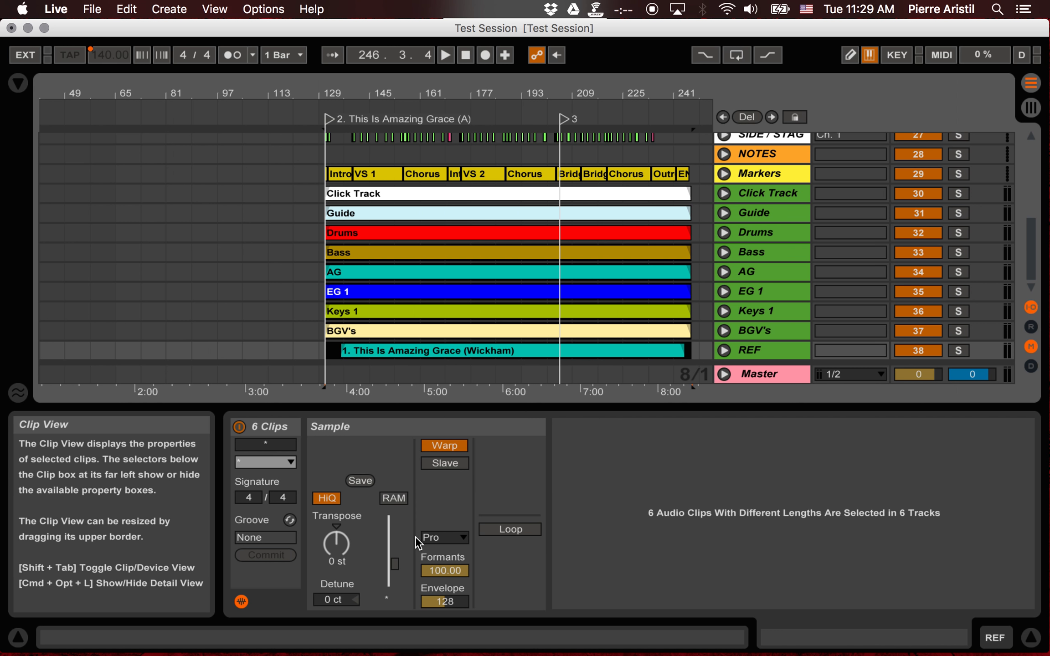
{"action": "left_click", "coordinate": [434, 539]}
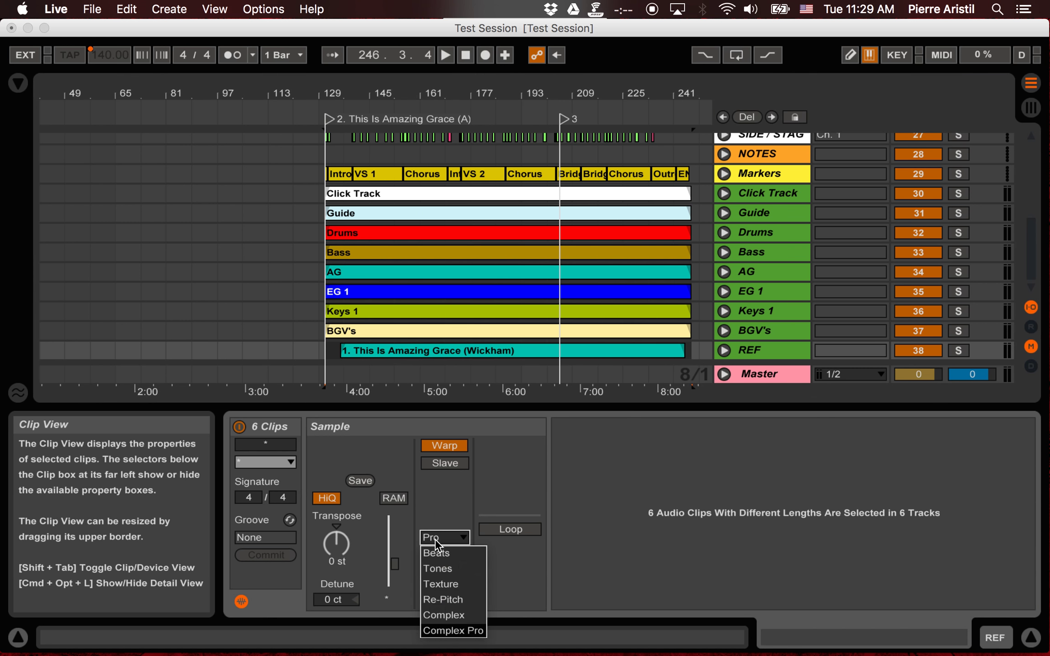
{"action": "left_click", "coordinate": [450, 629]}
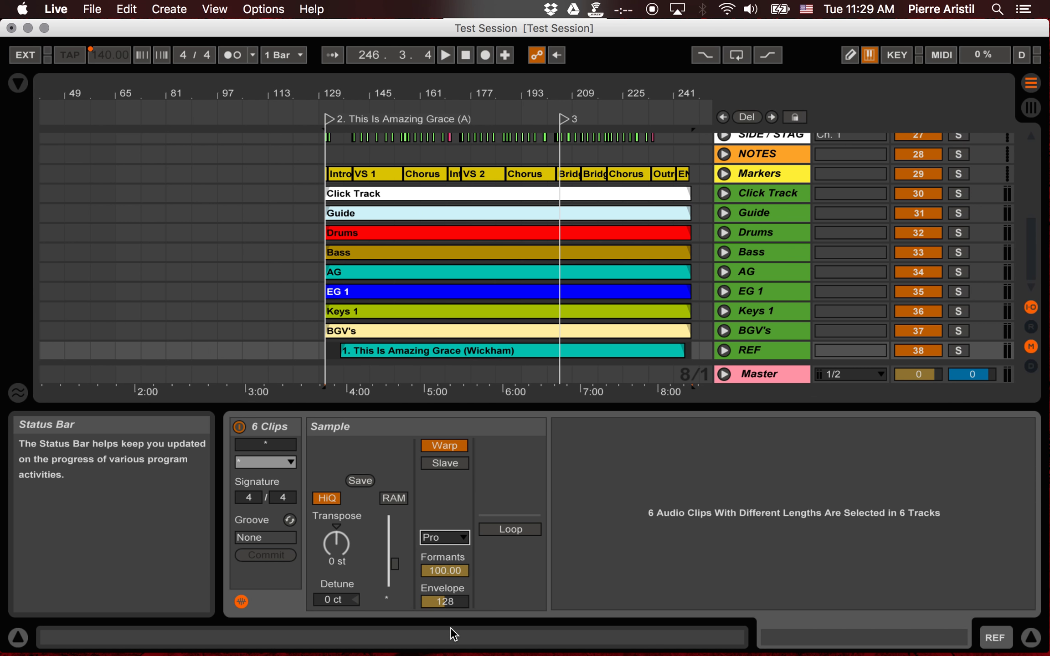
{"action": "left_click", "coordinate": [336, 549]}
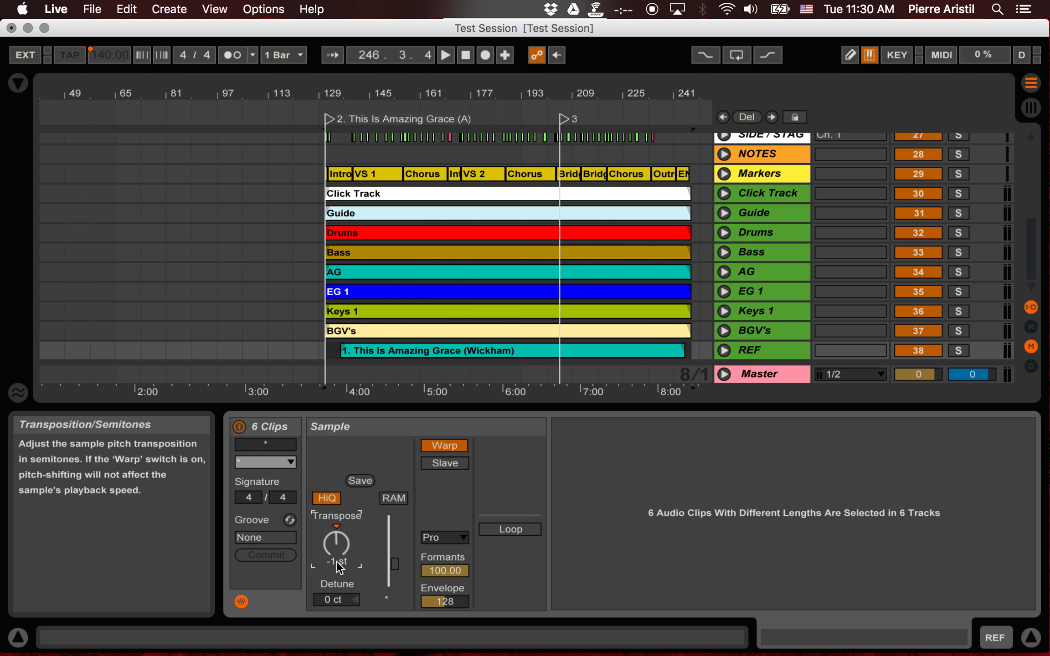
{"action": "key", "text": "super+alt+l"}
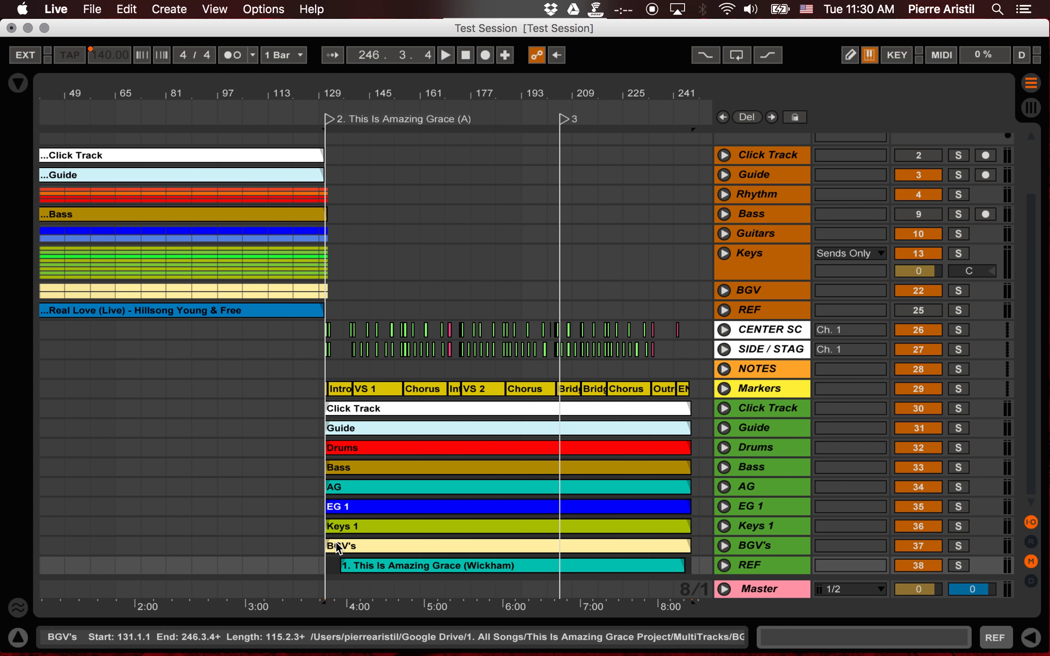
Step: Play This Is Amazing Grace from bar 145 to hear the transposed clips, and stop playback
{"action": "left_click", "coordinate": [370, 309]}
{"action": "key", "text": "space"}
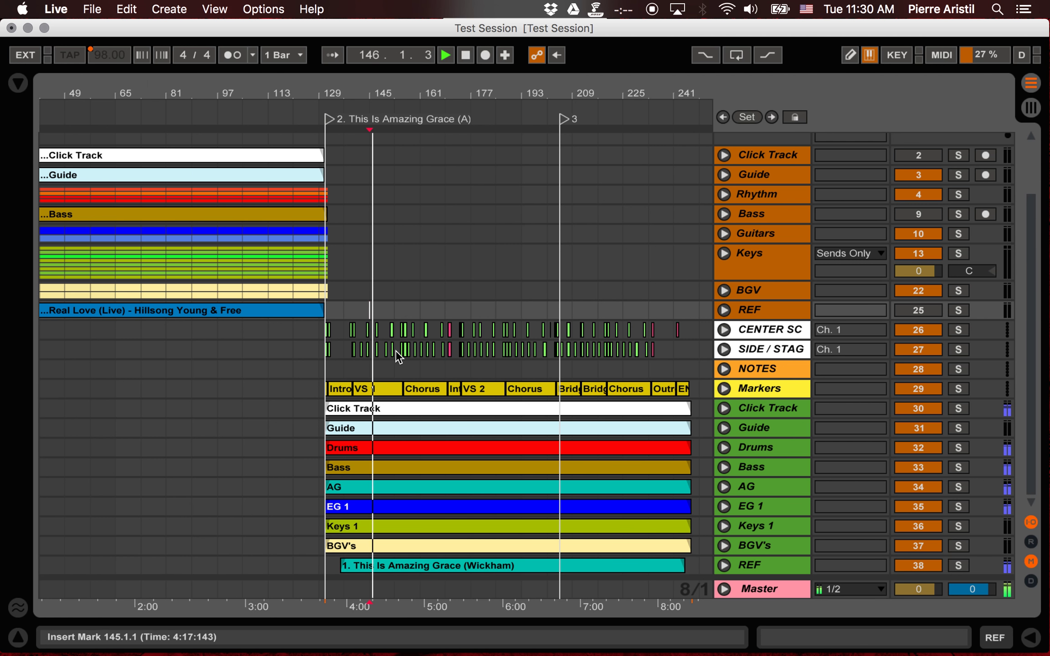
{"action": "left_click", "coordinate": [395, 368]}
{"action": "key", "text": "space"}
Step: Move locator 3 to the end of the This Is Amazing Grace clips
{"action": "left_click", "coordinate": [406, 405]}
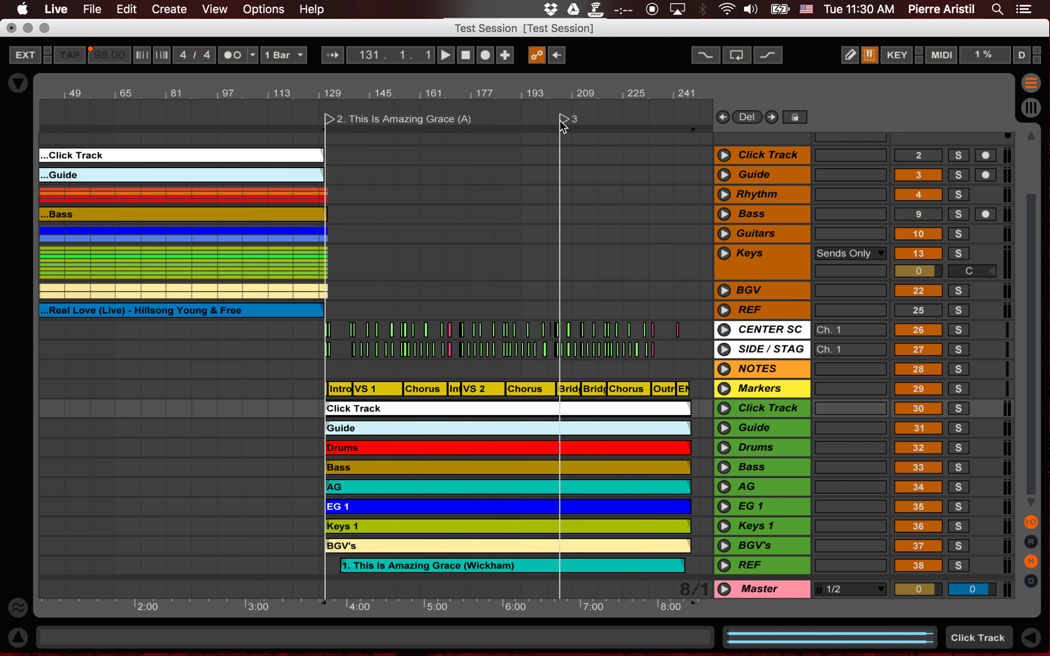
{"action": "left_click_drag", "start_coordinate": [561, 119], "coordinate": [692, 139]}
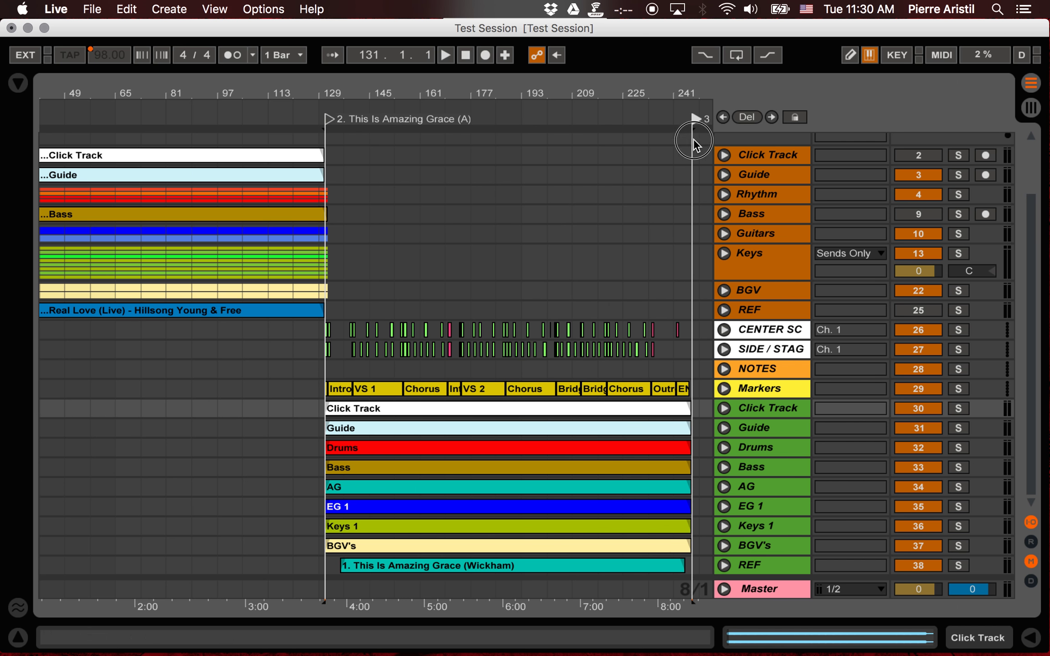
Step: In Session View, hide the return tracks and move This Is Amazing Grace's four rows of clips, NOTES through BGV's, down to start at scene 6
{"action": "key", "text": "Tab"}
{"action": "key", "text": "super+alt+r"}
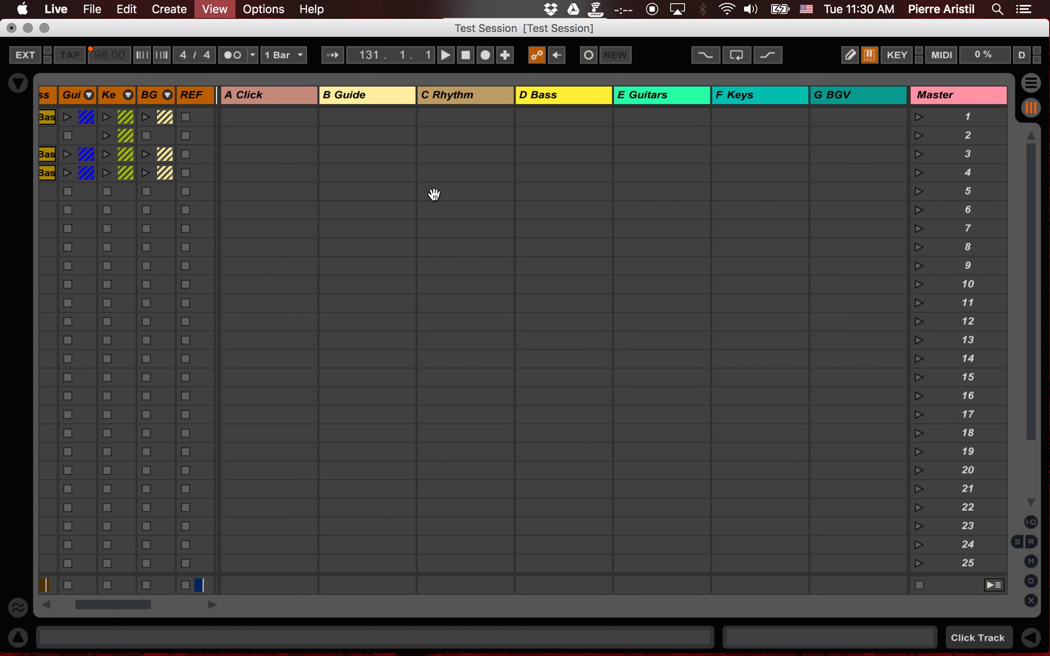
{"action": "scroll", "coordinate": [356, 225], "scroll_direction": "right", "scroll_amount": 10}
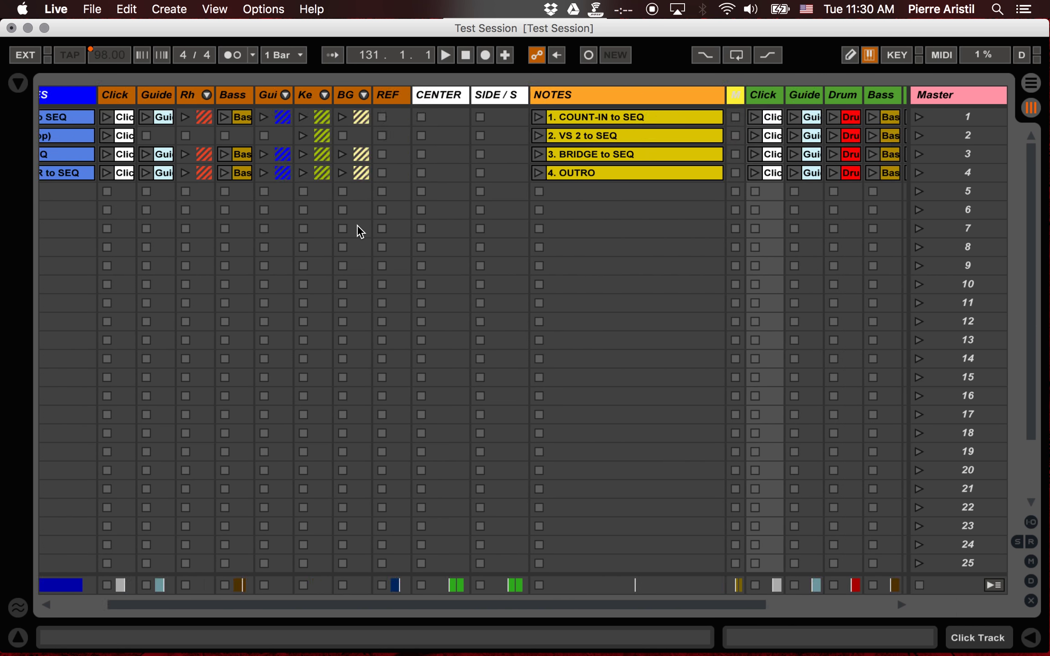
{"action": "left_click", "coordinate": [426, 117]}
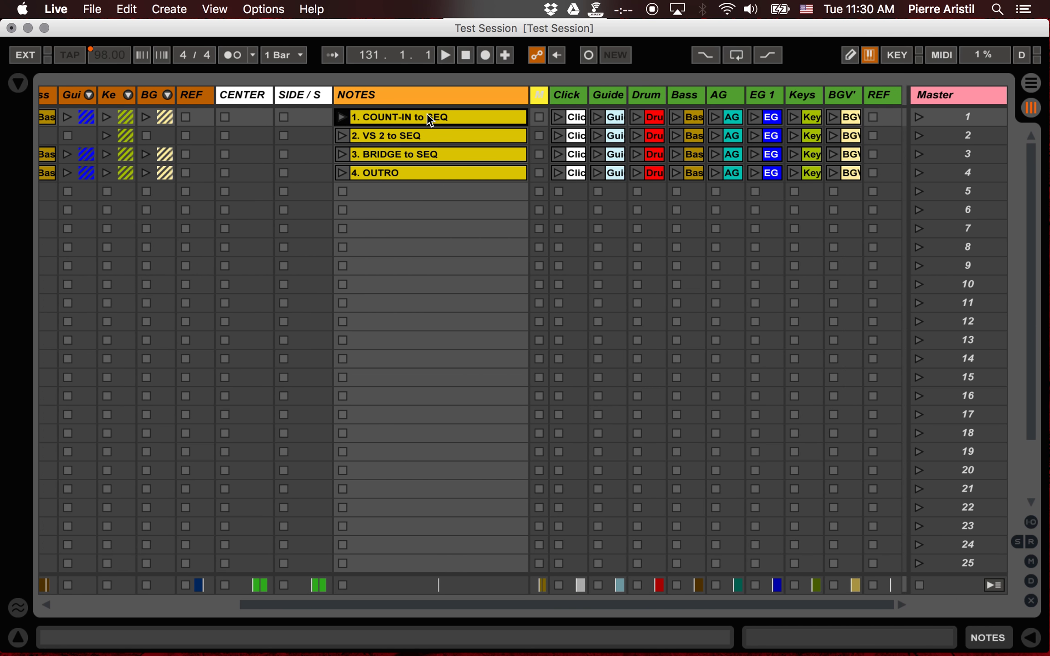
{"action": "left_click", "coordinate": [850, 172]}
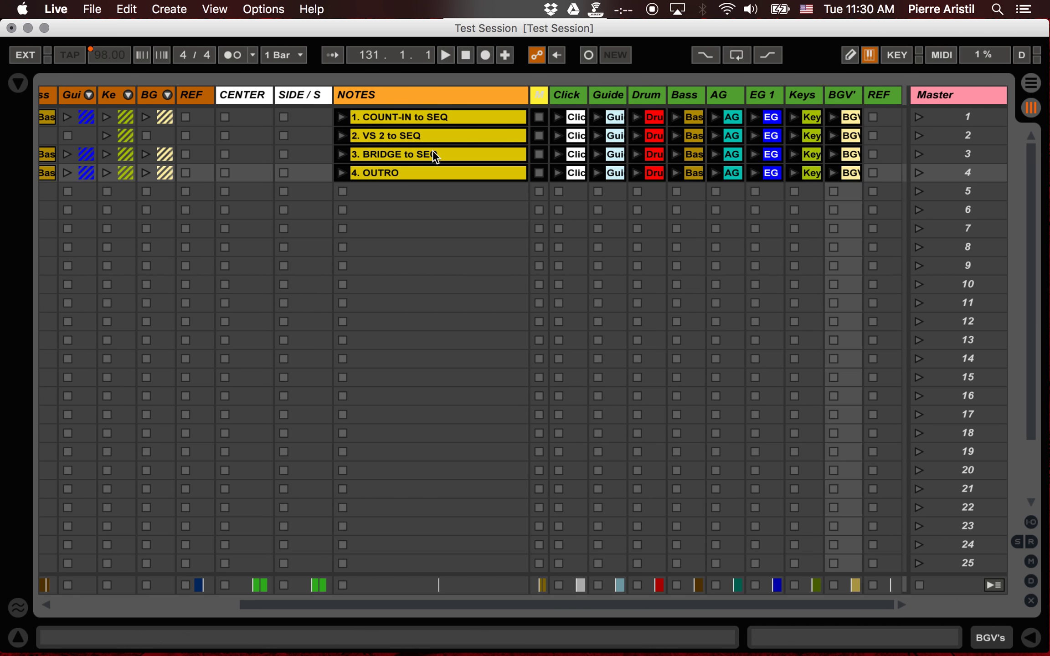
{"action": "left_click_drag", "start_coordinate": [428, 114], "coordinate": [436, 207]}
{"action": "left_click", "coordinate": [436, 206]}
{"action": "scroll", "coordinate": [436, 206], "scroll_direction": "left", "scroll_amount": 10}
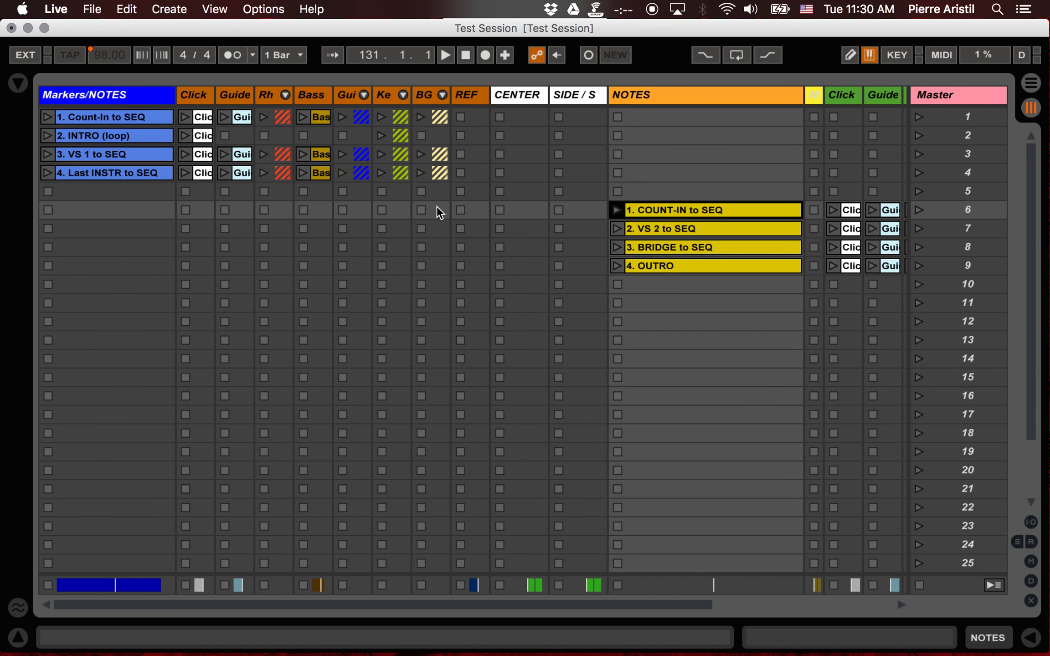
Step: Back in the arrangement, clear the name of the locator at the second song's end, and return to the locator at bar 1
{"action": "key", "text": "Tab"}
{"action": "scroll", "coordinate": [429, 292], "scroll_direction": "up", "scroll_amount": 2}
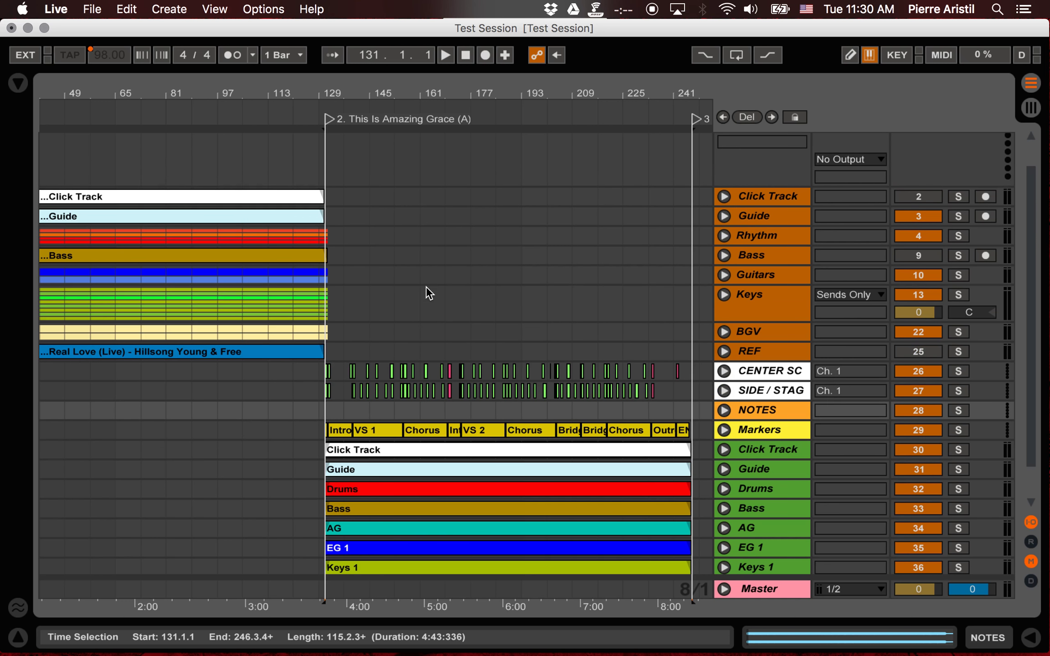
{"action": "left_click", "coordinate": [695, 118]}
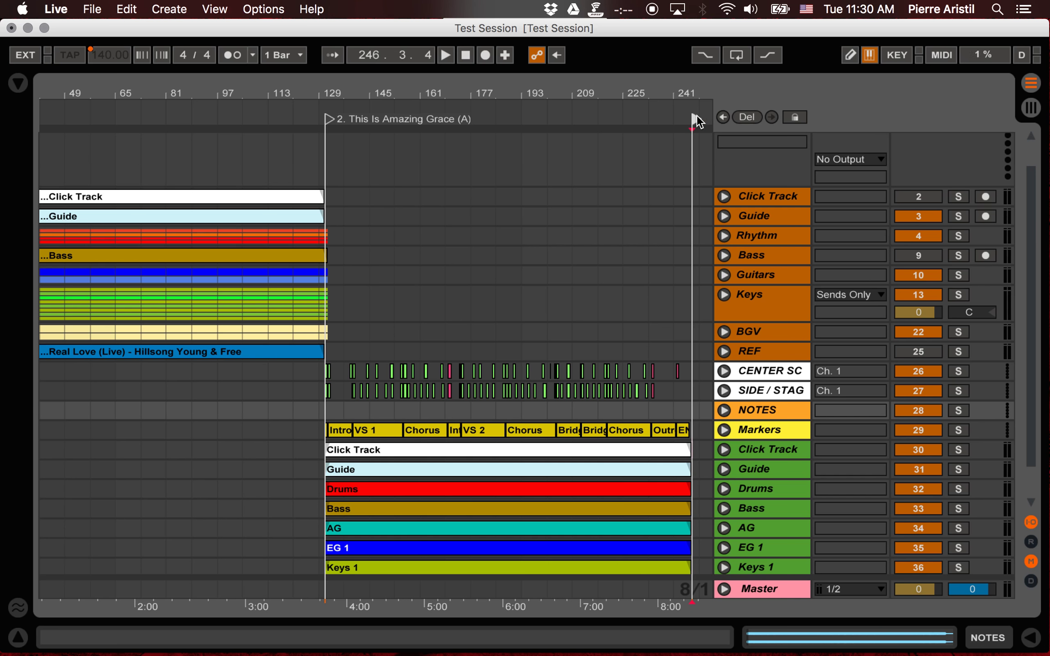
{"action": "left_click", "coordinate": [673, 193]}
{"action": "scroll", "coordinate": [672, 193], "scroll_direction": "down", "scroll_amount": 2}
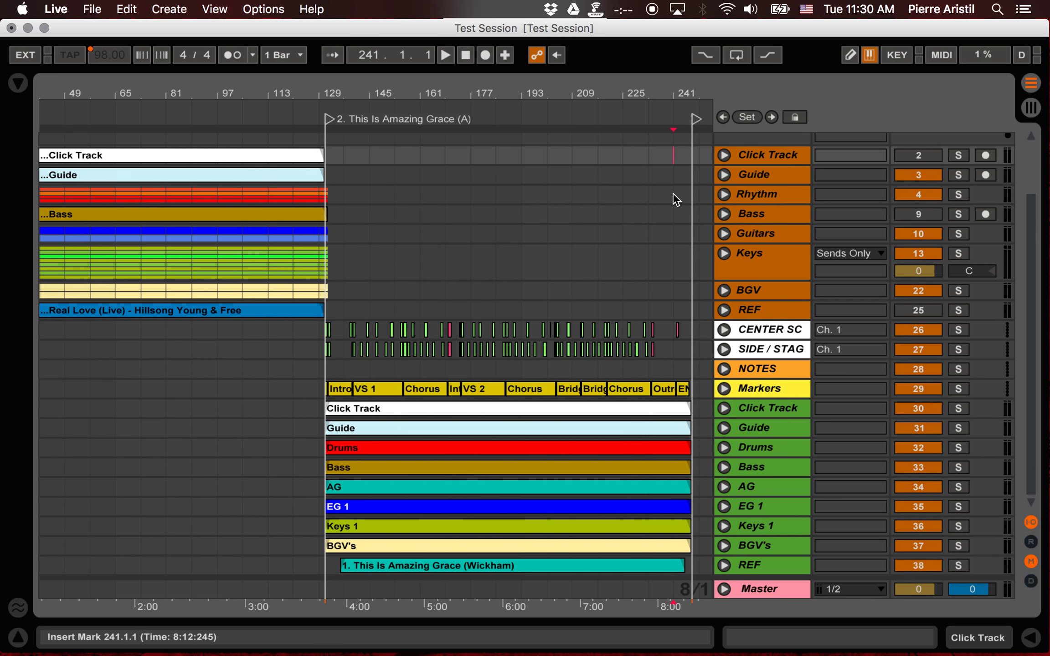
{"action": "scroll", "coordinate": [492, 206], "scroll_direction": "left", "scroll_amount": 5}
{"action": "scroll", "coordinate": [492, 206], "scroll_direction": "up", "scroll_amount": 1}
{"action": "left_click", "coordinate": [43, 119]}
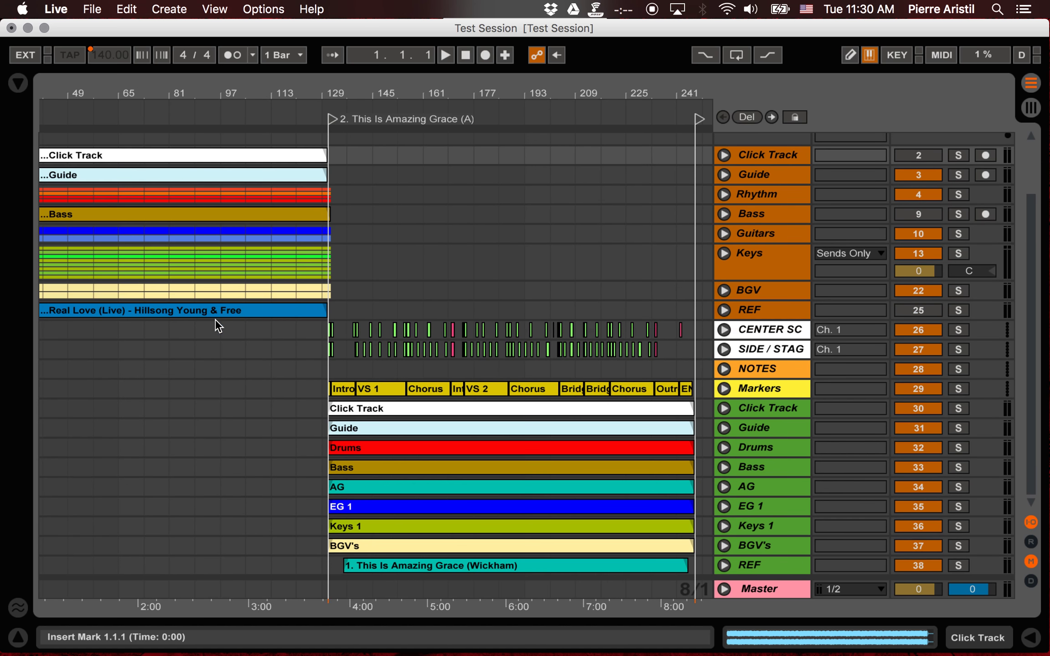
Step: Search the browser for "good good father" and expand the Good Good Father project folder
{"action": "key", "text": "super+f"}
{"action": "left_click", "coordinate": [198, 89]}
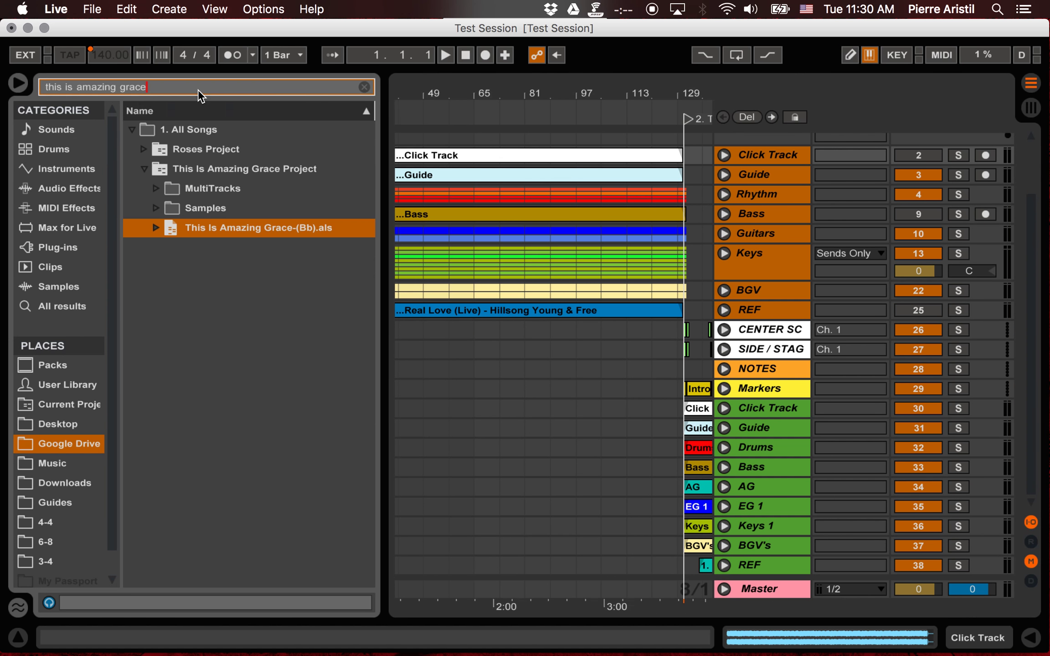
{"action": "type", "text": "good good fahte"}
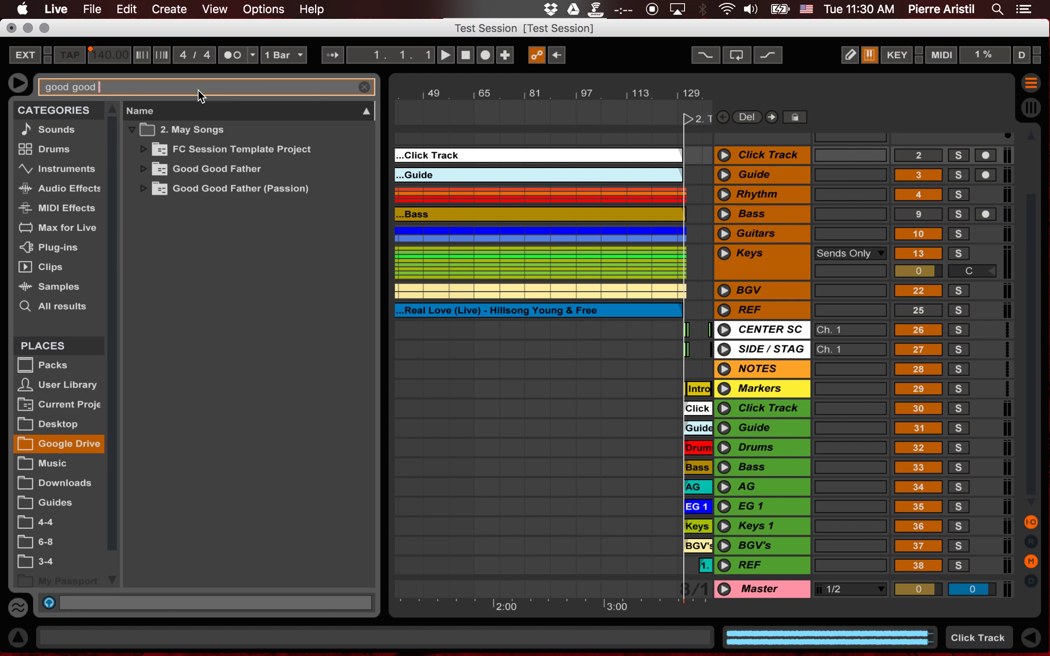
{"action": "key", "text": "BackSpace"}
{"action": "key", "text": "BackSpace"}
{"action": "key", "text": "BackSpace"}
{"action": "type", "text": "ther"}
{"action": "left_click", "coordinate": [143, 169]}
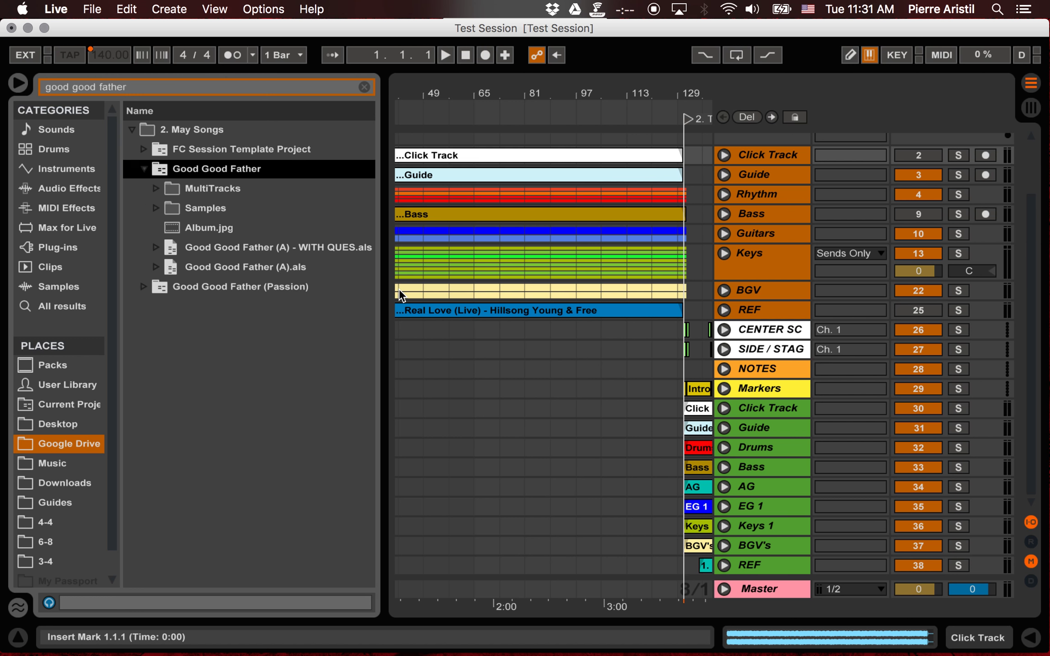
Step: Import Good Good Father (A).als below the second song's REF track, and hide the browser
{"action": "scroll", "coordinate": [398, 293], "scroll_direction": "right", "scroll_amount": 10}
{"action": "scroll", "coordinate": [529, 311], "scroll_direction": "right", "scroll_amount": 2}
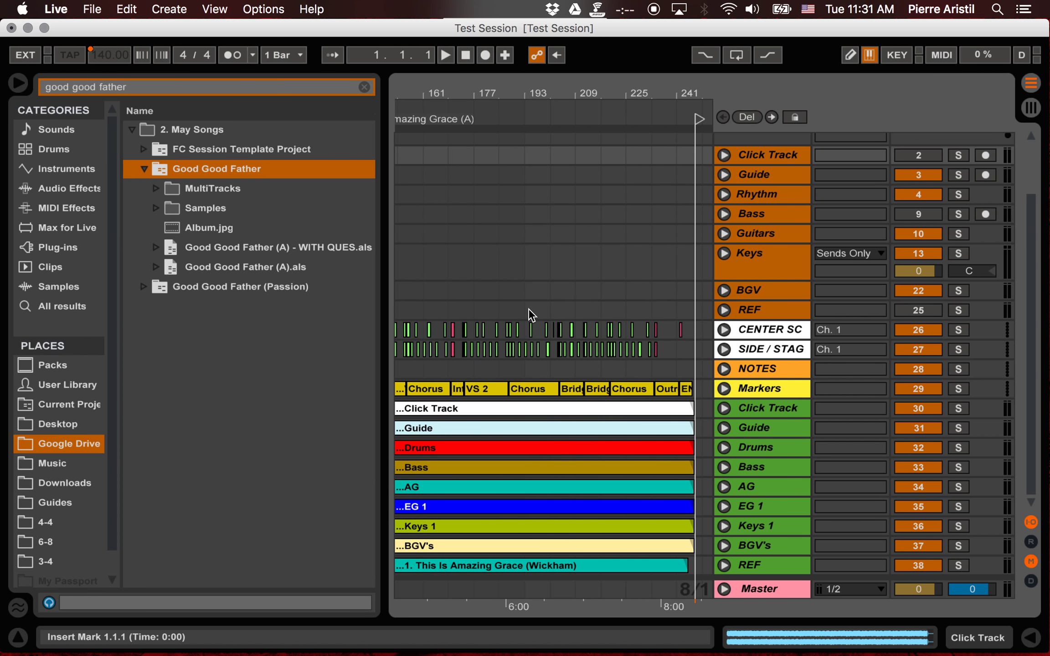
{"action": "left_click", "coordinate": [723, 565]}
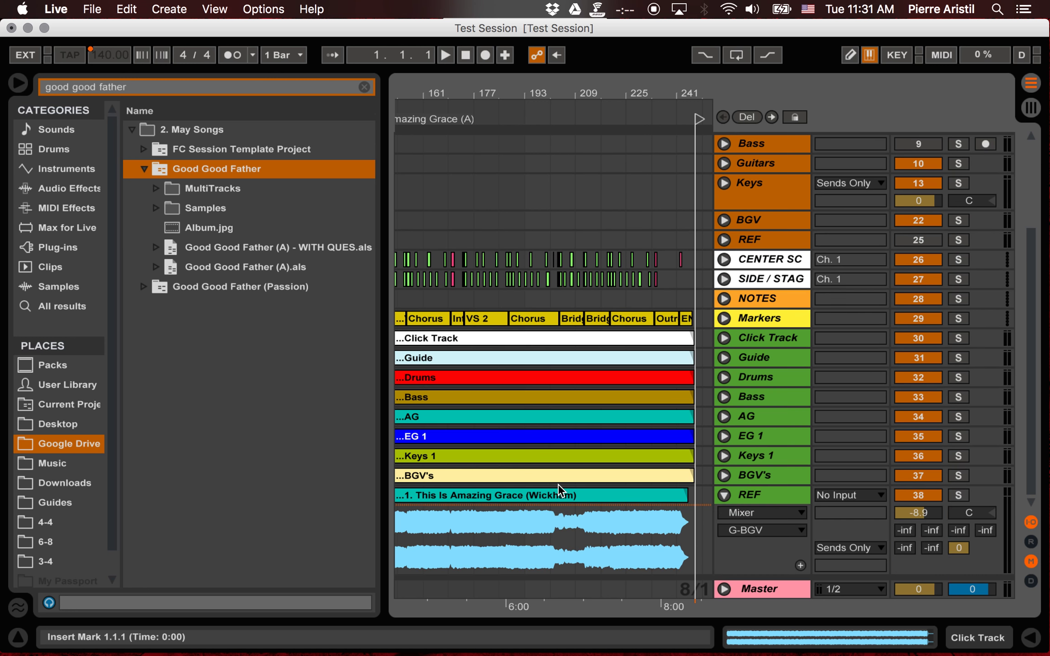
{"action": "left_click", "coordinate": [724, 495]}
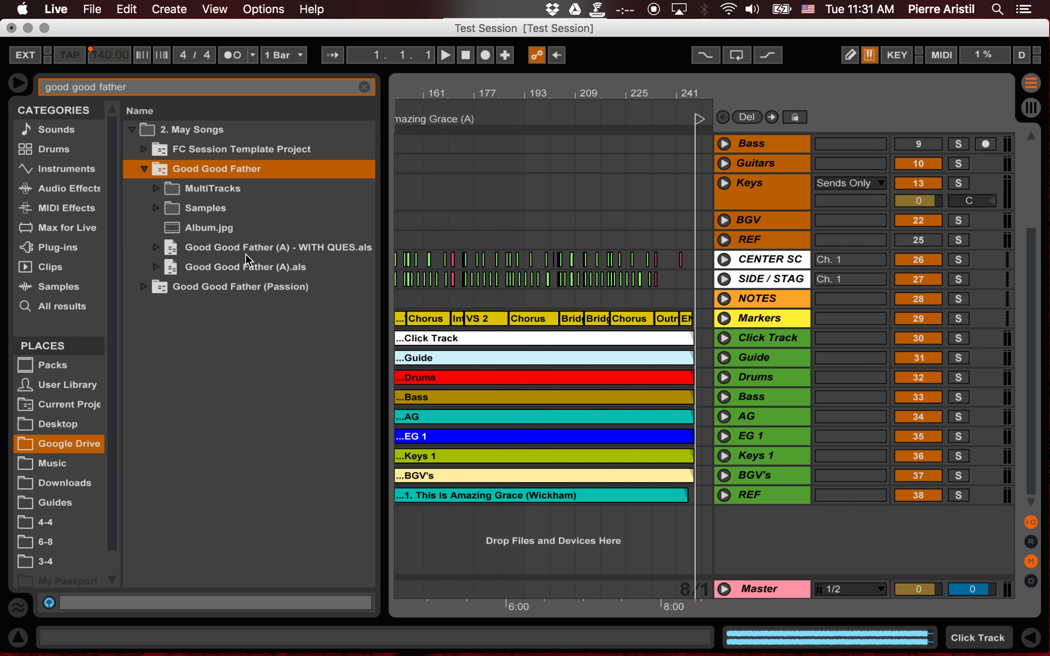
{"action": "left_click_drag", "start_coordinate": [246, 260], "coordinate": [689, 517]}
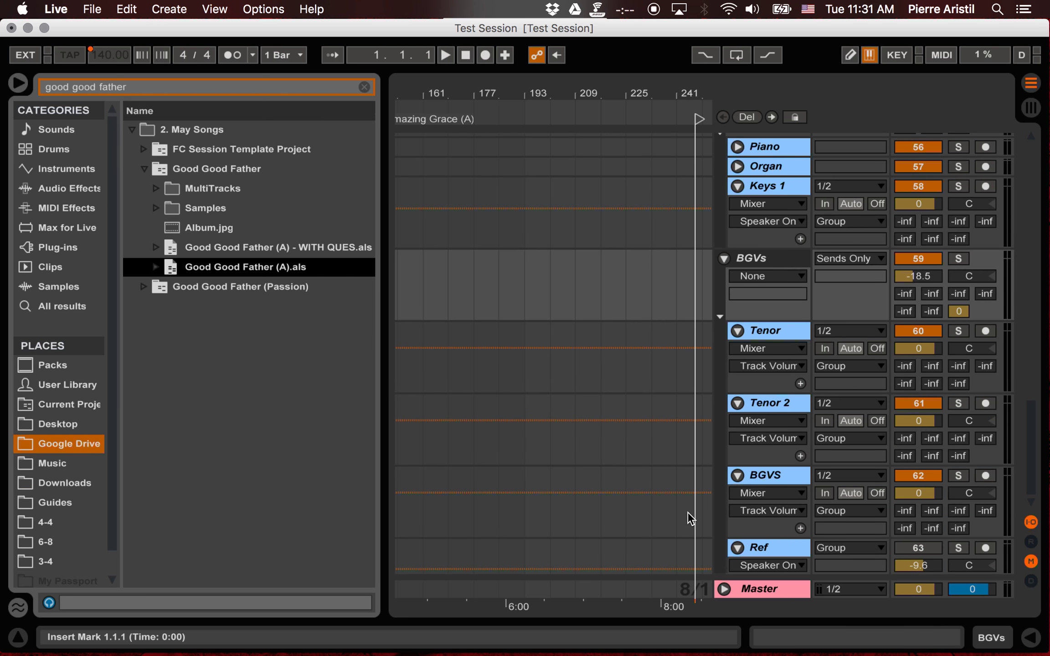
{"action": "key", "text": "super+alt+b"}
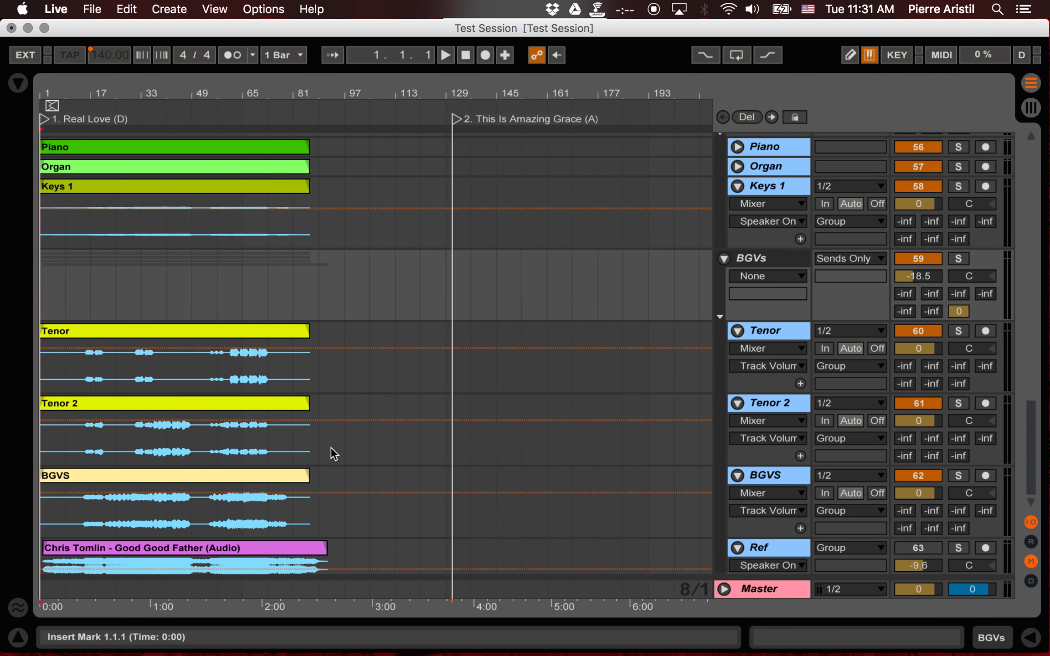
Step: Examine the imported Good Good Father tracks, from the Ref clip up to the Select Playlist cues and markers at bar 1
{"action": "left_click", "coordinate": [256, 546]}
{"action": "scroll", "coordinate": [256, 548], "scroll_direction": "up", "scroll_amount": 20}
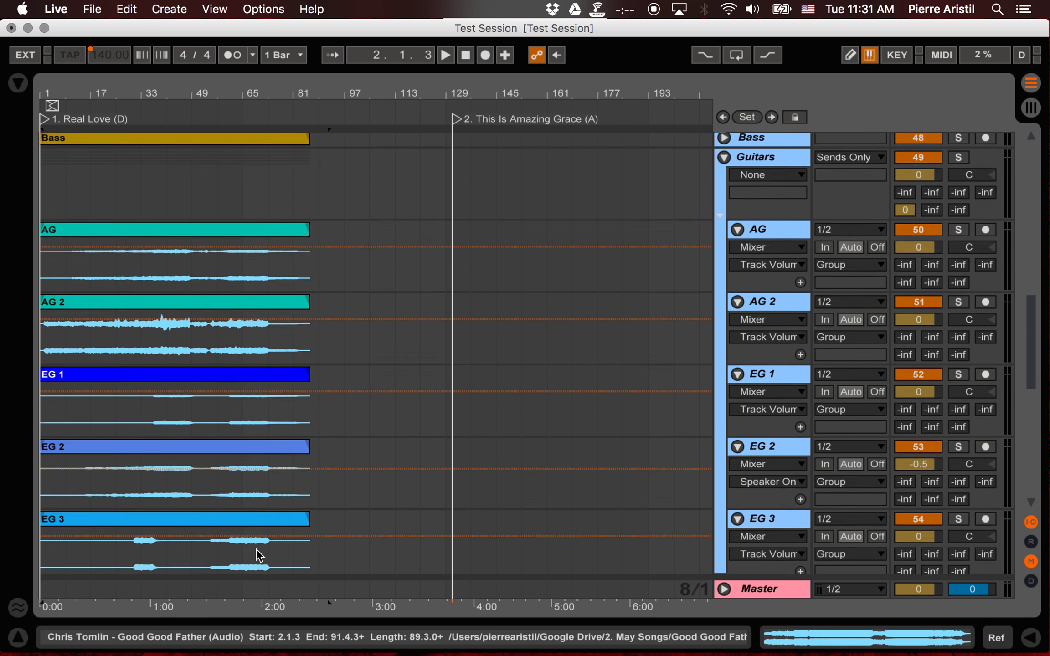
{"action": "scroll", "coordinate": [256, 549], "scroll_direction": "up", "scroll_amount": 2}
{"action": "key", "text": "plus"}
{"action": "key", "text": "plus"}
{"action": "key", "text": "plus"}
{"action": "key", "text": "plus"}
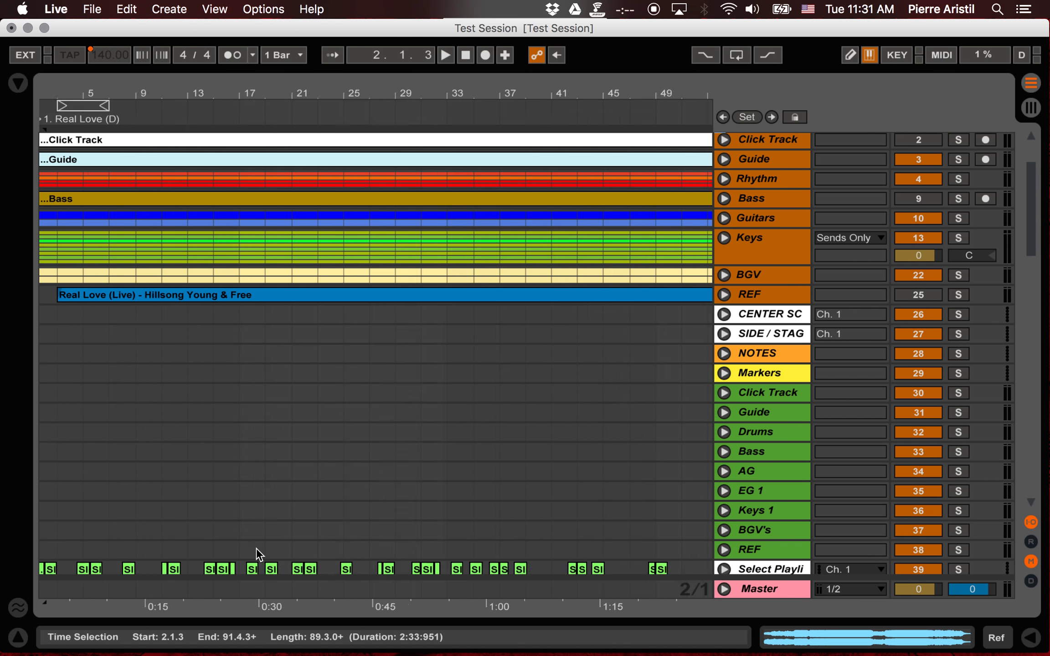
{"action": "scroll", "coordinate": [256, 547], "scroll_direction": "down", "scroll_amount": 20}
{"action": "scroll", "coordinate": [110, 401], "scroll_direction": "down", "scroll_amount": 3}
{"action": "scroll", "coordinate": [110, 400], "scroll_direction": "up", "scroll_amount": 20}
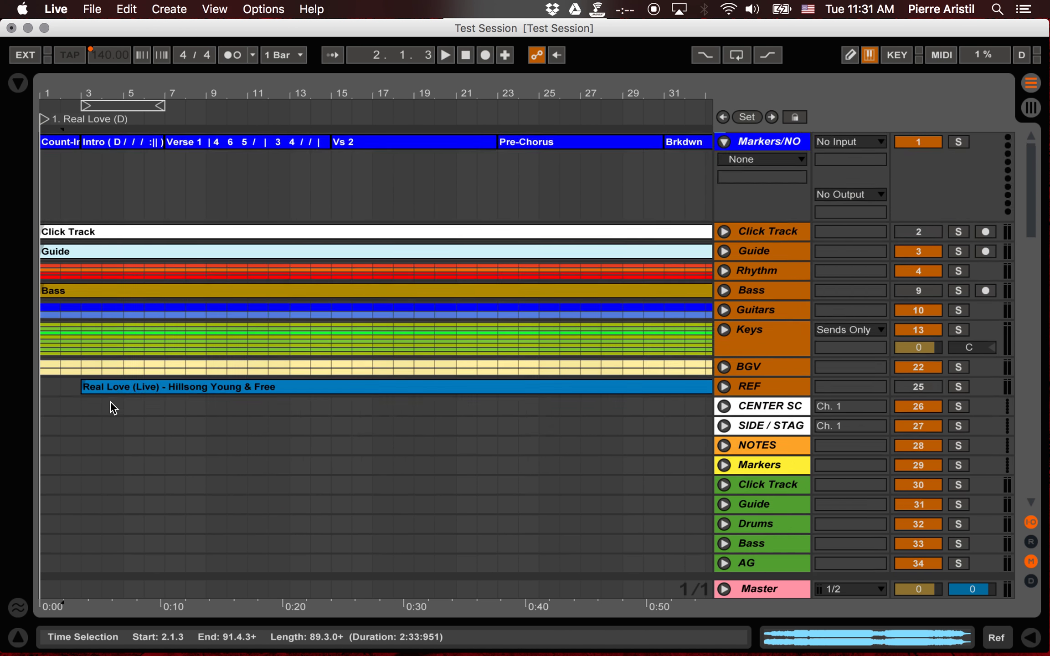
{"action": "scroll", "coordinate": [110, 401], "scroll_direction": "down", "scroll_amount": 8}
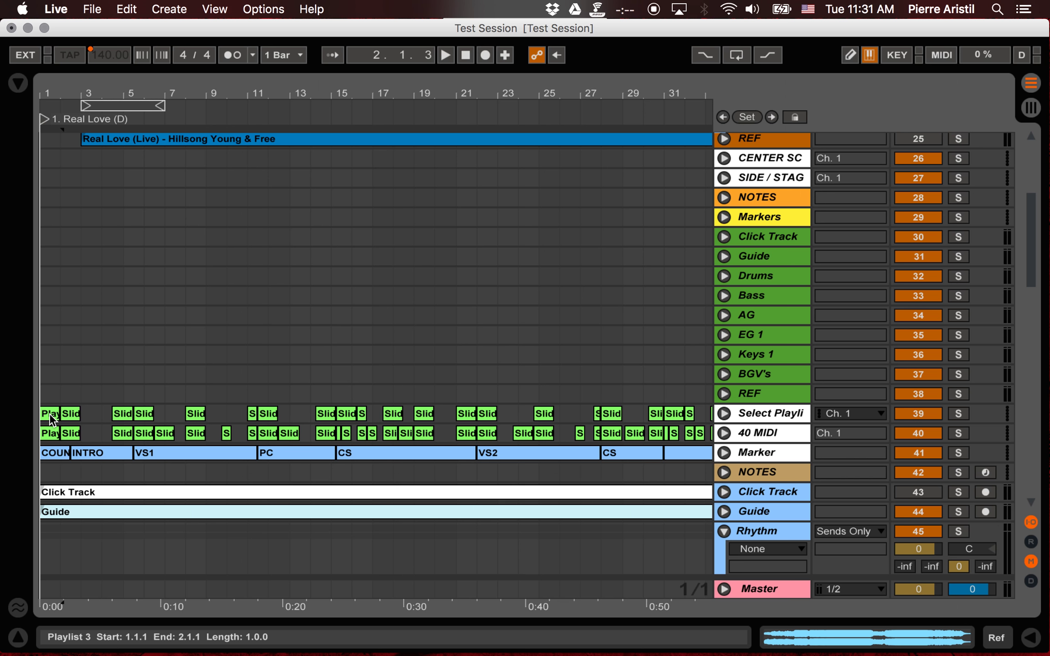
Step: Cut the Good Good Father clips at bar 1 and move the unnamed locator at the second song's end to bar 242
{"action": "left_click", "coordinate": [50, 413]}
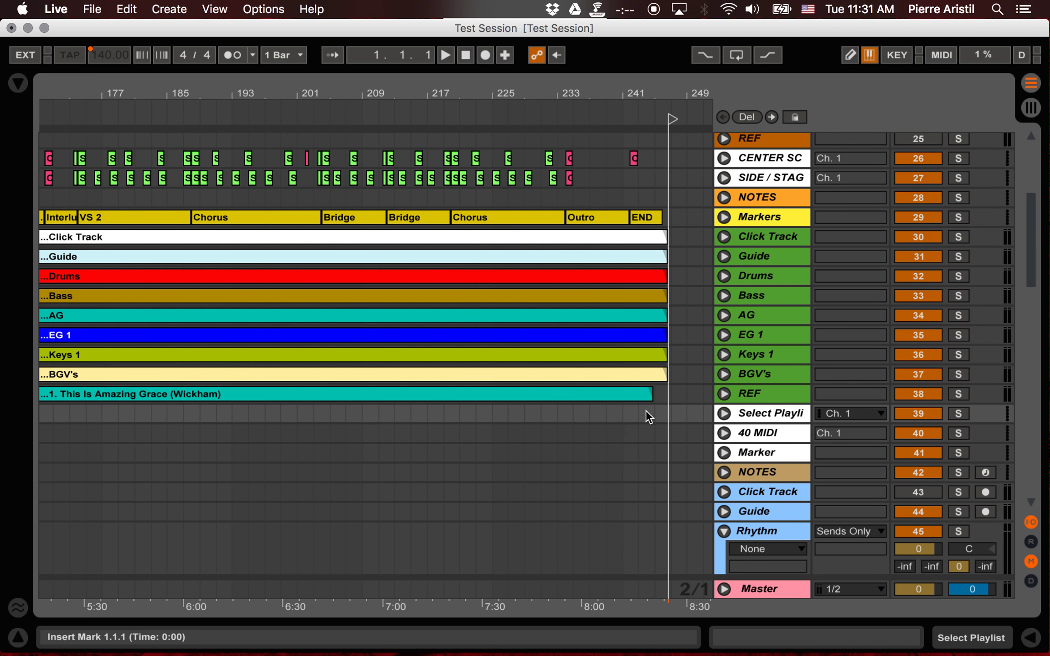
{"action": "left_click", "coordinate": [633, 408]}
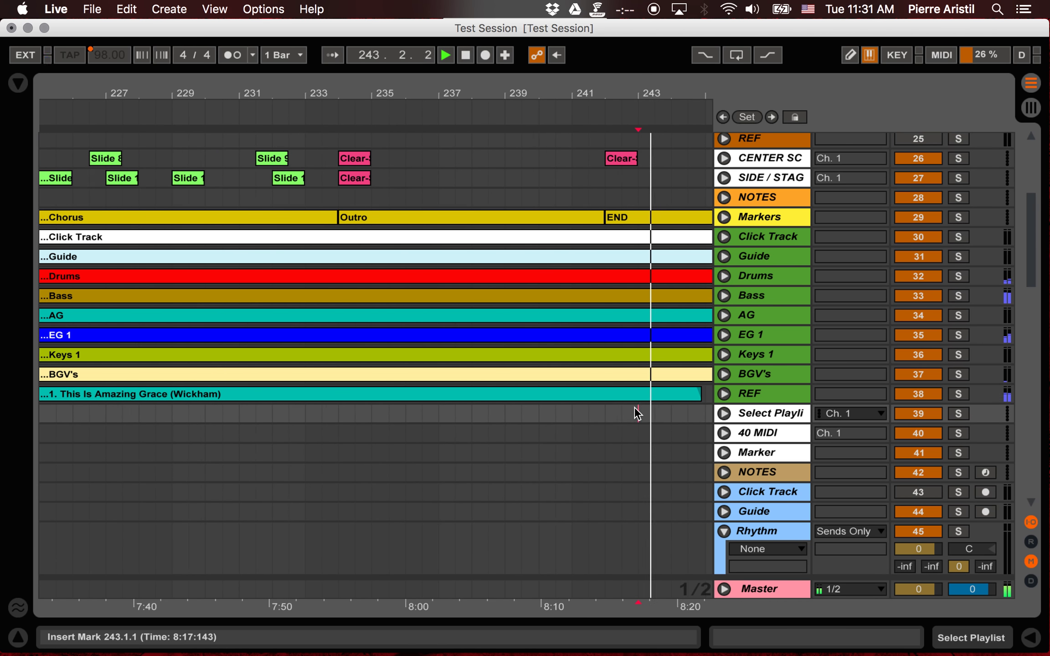
{"action": "left_click", "coordinate": [528, 420]}
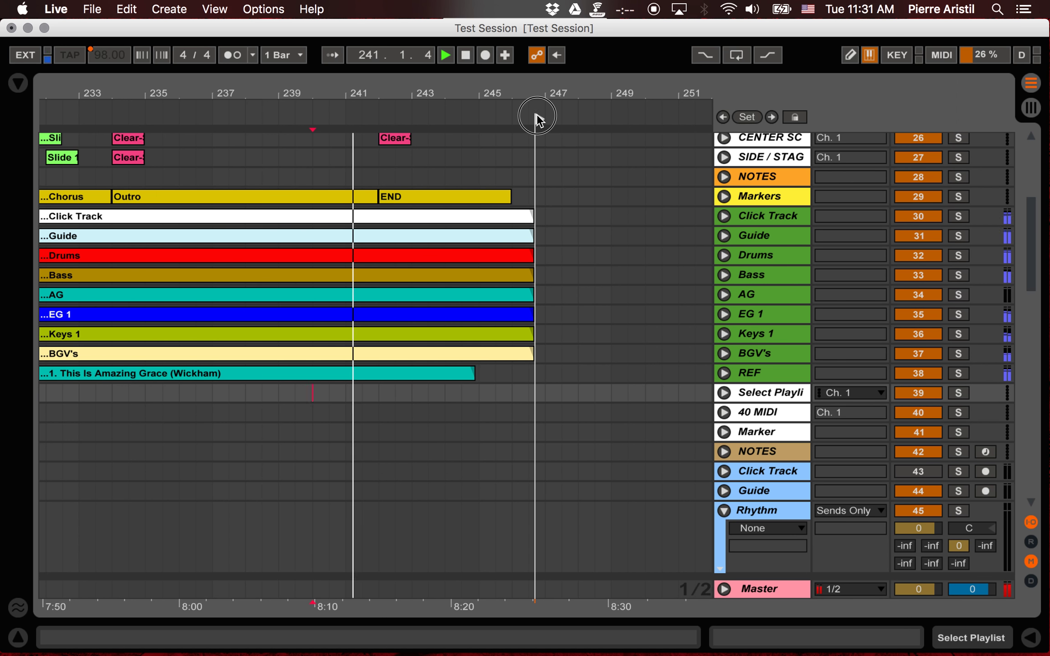
{"action": "left_click_drag", "start_coordinate": [536, 116], "coordinate": [386, 115]}
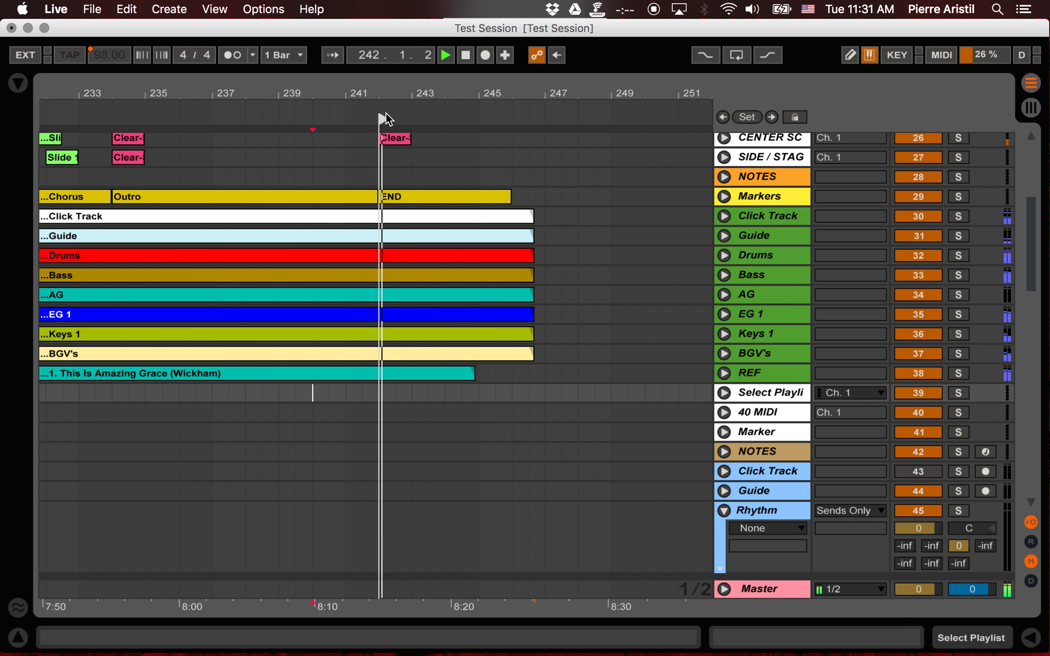
Step: Stop playback and paste the Good Good Father clips at bar 242, starting on the Select Playlist track
{"action": "left_click", "coordinate": [378, 393]}
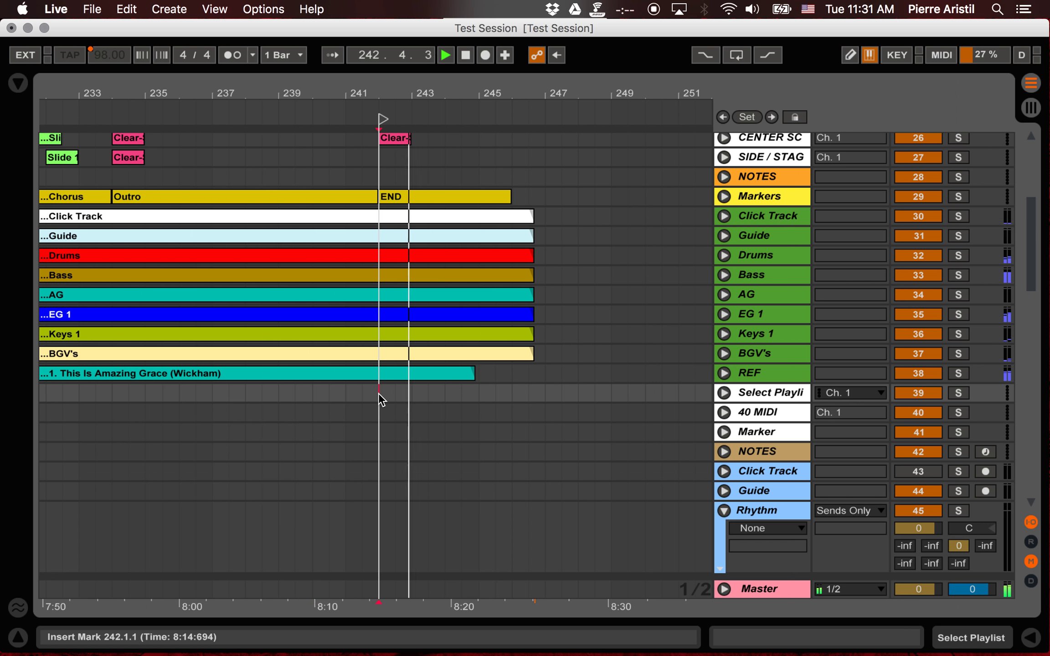
{"action": "key", "text": "space"}
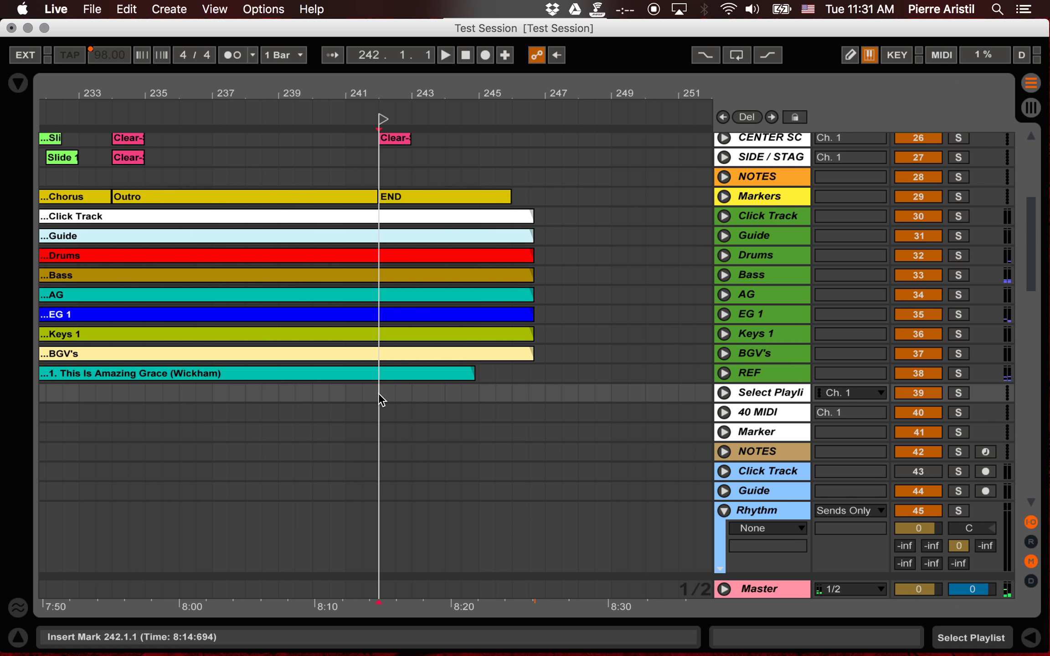
{"action": "key", "text": "super+v"}
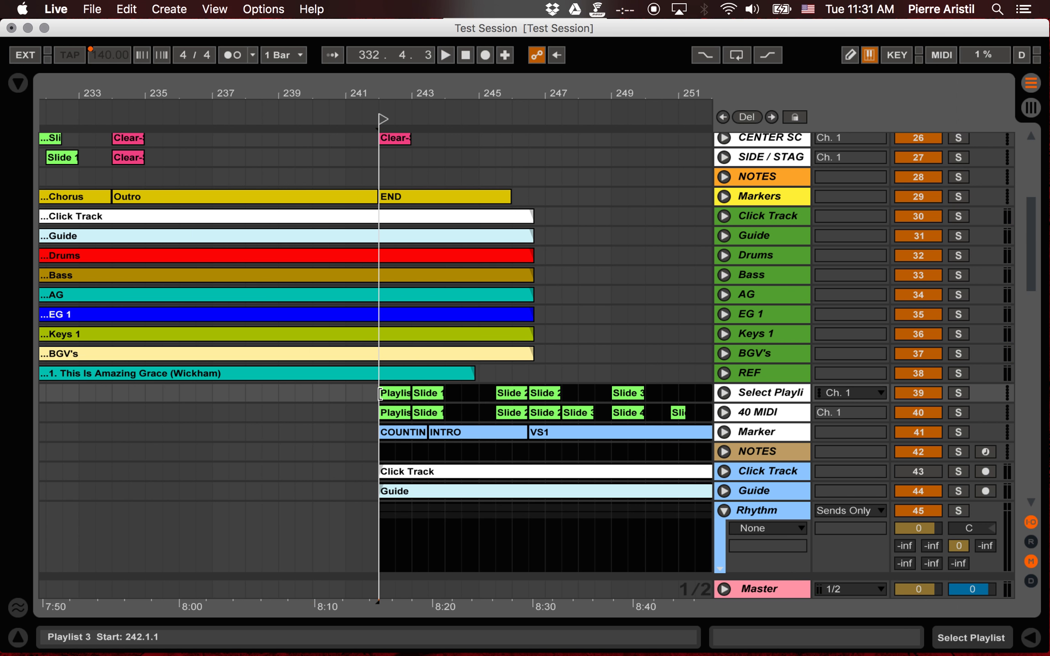
{"action": "left_click", "coordinate": [380, 393]}
{"action": "key", "text": "space"}
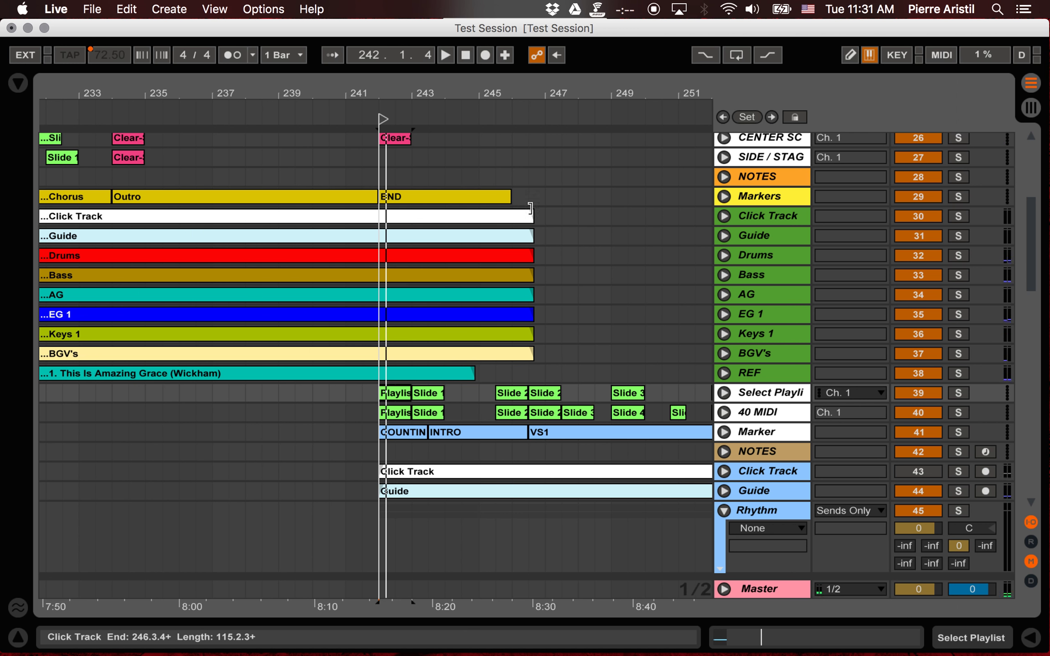
Step: Trim This Is Amazing Grace's Click Track and REF clips to bar 242, and its Guide through BGV's clips to bar 245
{"action": "left_click_drag", "start_coordinate": [532, 216], "coordinate": [378, 214]}
{"action": "left_click_drag", "start_coordinate": [545, 227], "coordinate": [467, 327]}
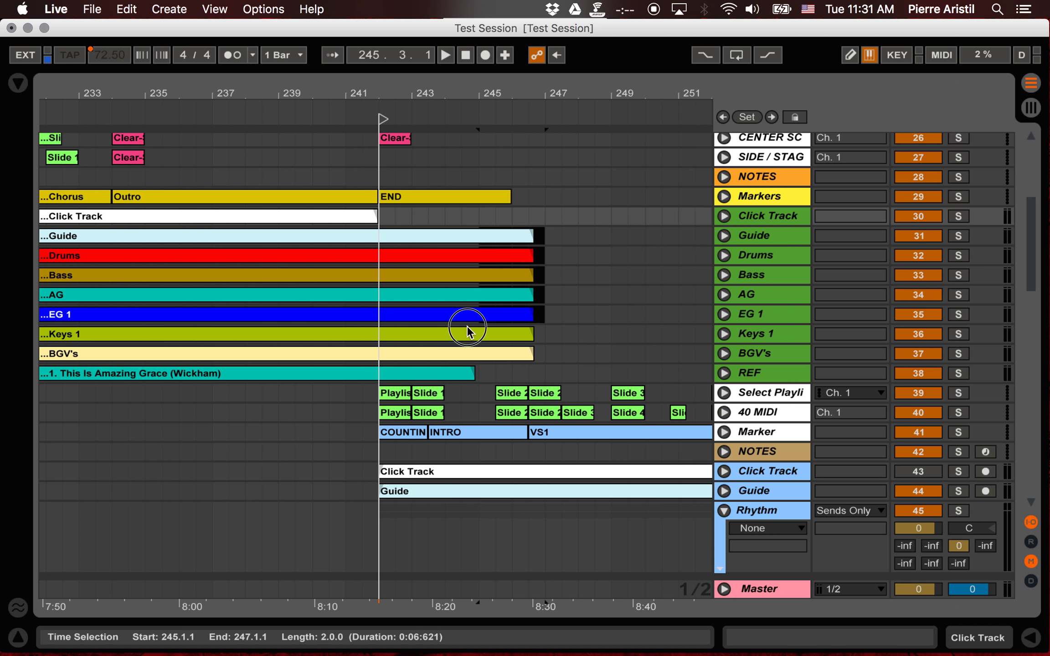
{"action": "left_click", "coordinate": [443, 354]}
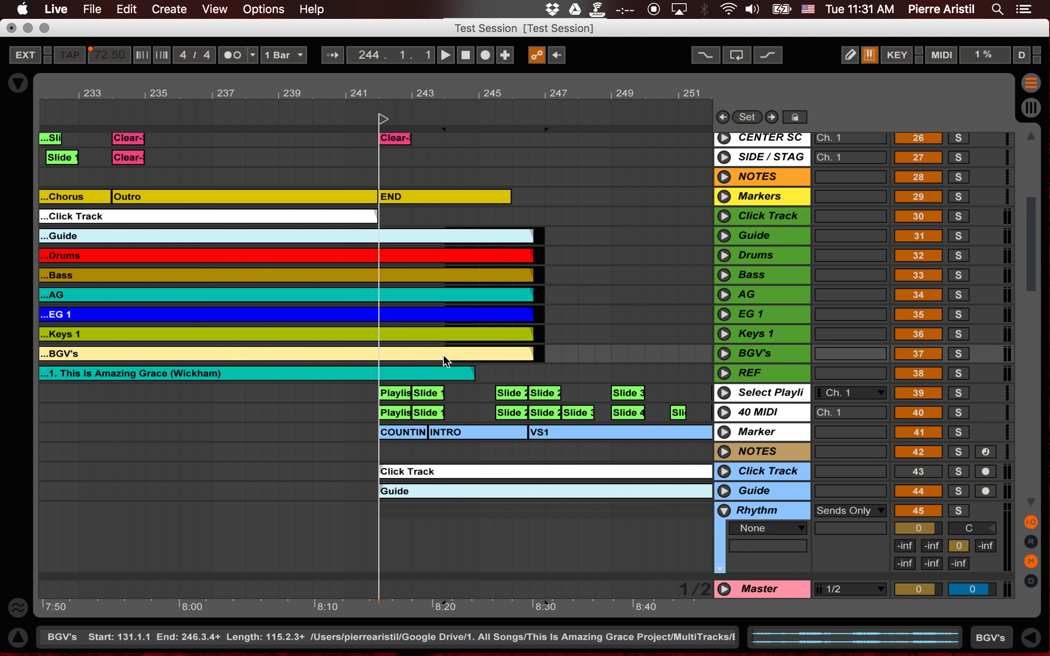
{"action": "left_click", "coordinate": [553, 267]}
{"action": "left_click_drag", "start_coordinate": [546, 232], "coordinate": [391, 378]}
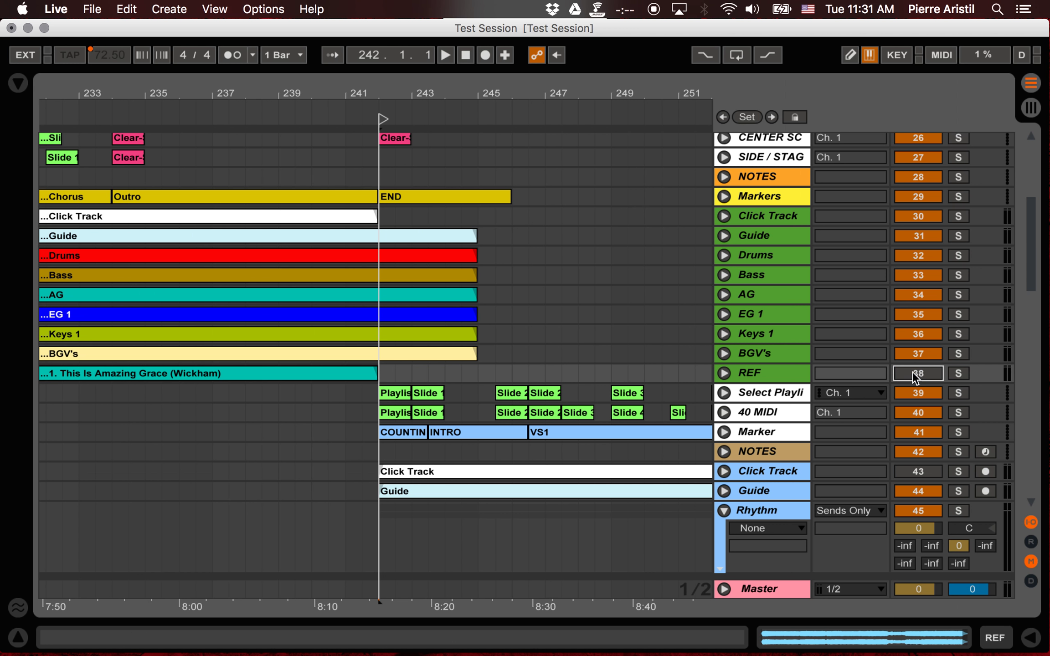
Step: Mute the second song's REF, Drums and Bass tracks, and shorten its END marker clip to end at bar 244
{"action": "left_click", "coordinate": [767, 254]}
{"action": "left_click", "coordinate": [917, 256]}
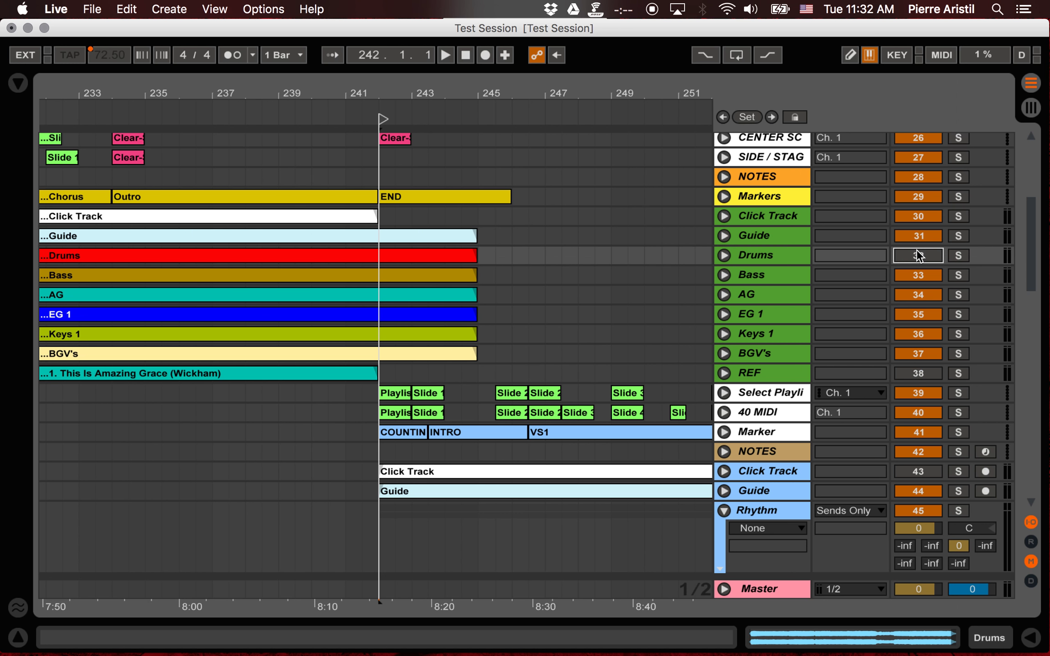
{"action": "left_click", "coordinate": [909, 275]}
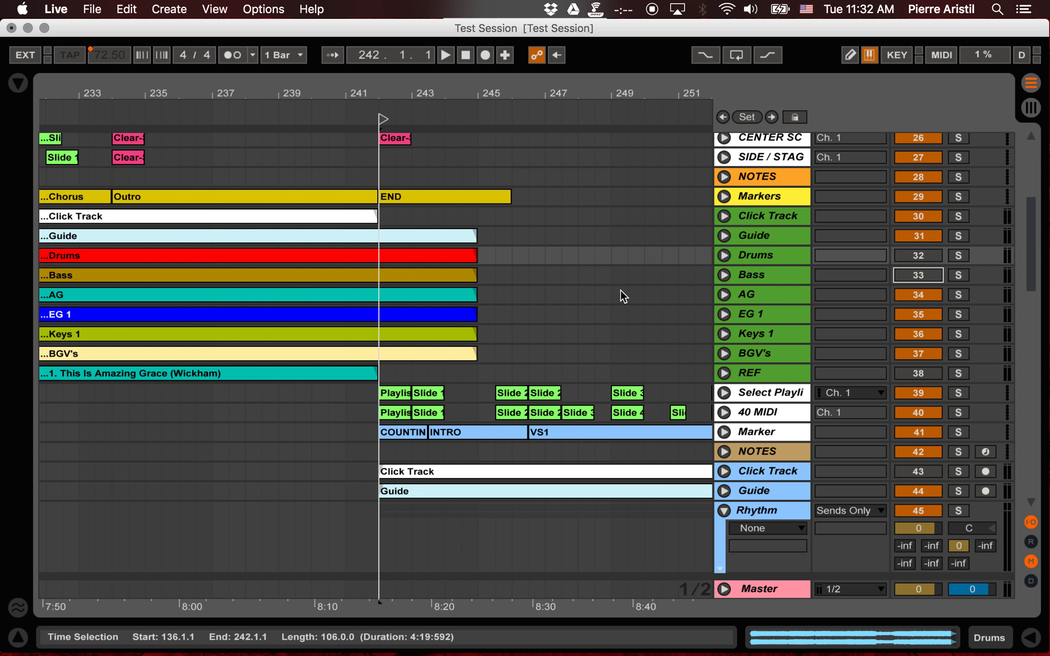
{"action": "left_click_drag", "start_coordinate": [502, 192], "coordinate": [439, 200]}
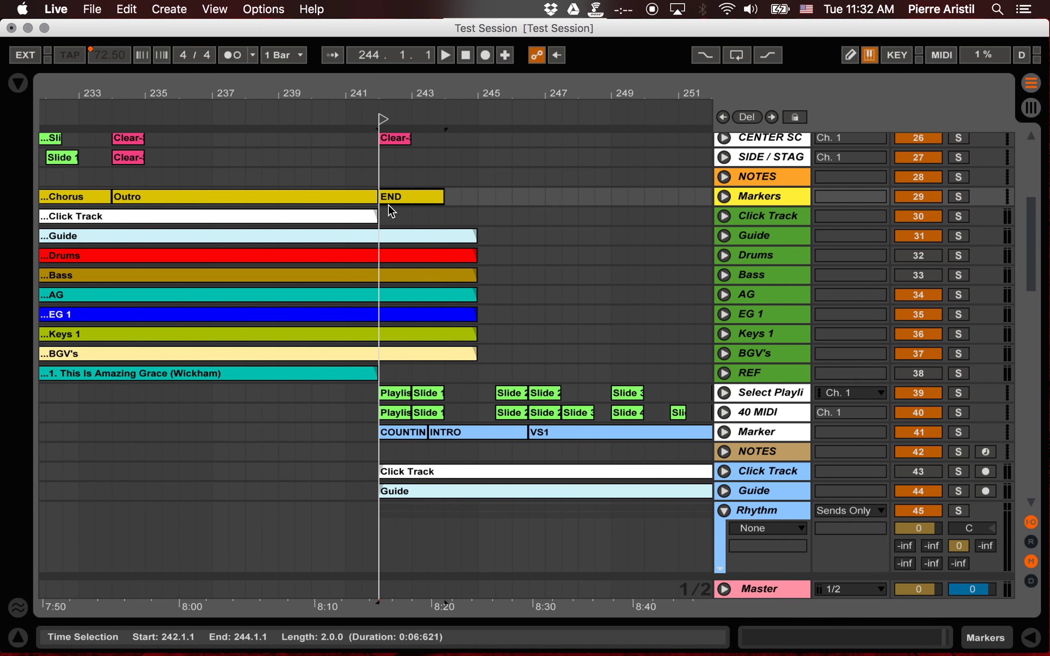
Step: Rename the locator at bar 242 as "3. Good Good Father (A)"
{"action": "left_click", "coordinate": [352, 173]}
{"action": "scroll", "coordinate": [352, 173], "scroll_direction": "up", "scroll_amount": 10}
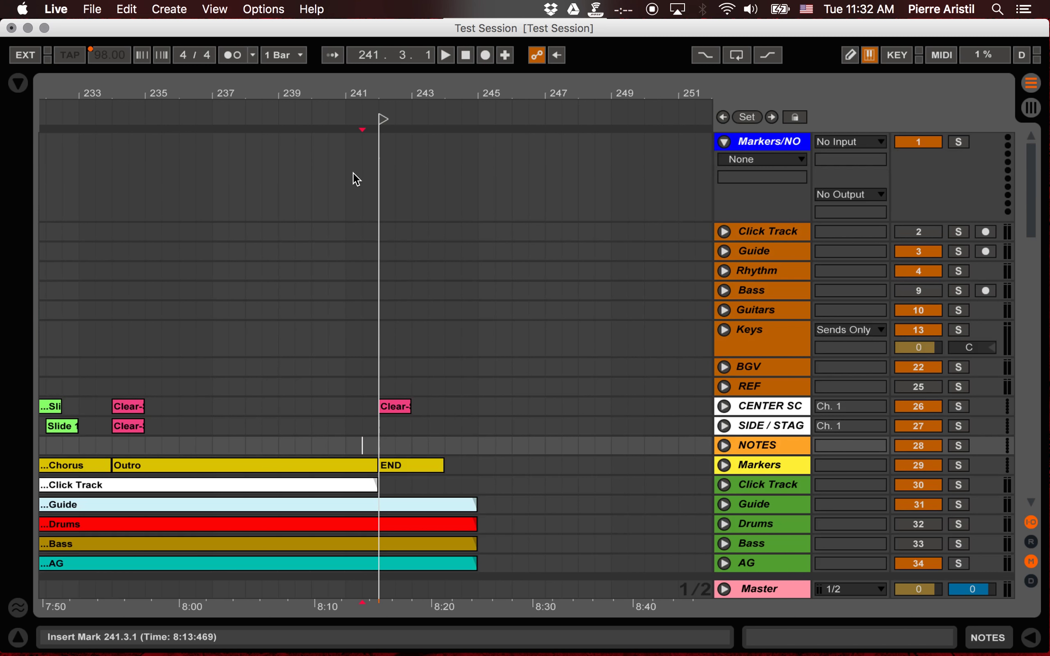
{"action": "left_click", "coordinate": [380, 116]}
{"action": "key", "text": "super+r"}
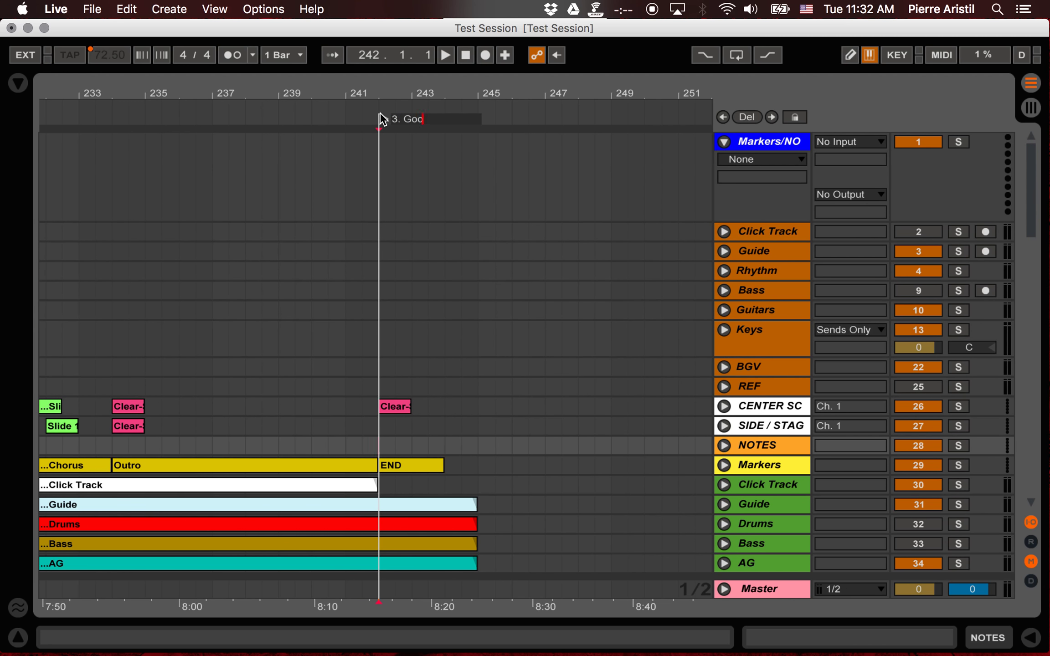
{"action": "type", "text": "3. Good Good Father (A)"}
{"action": "key", "text": "Return"}
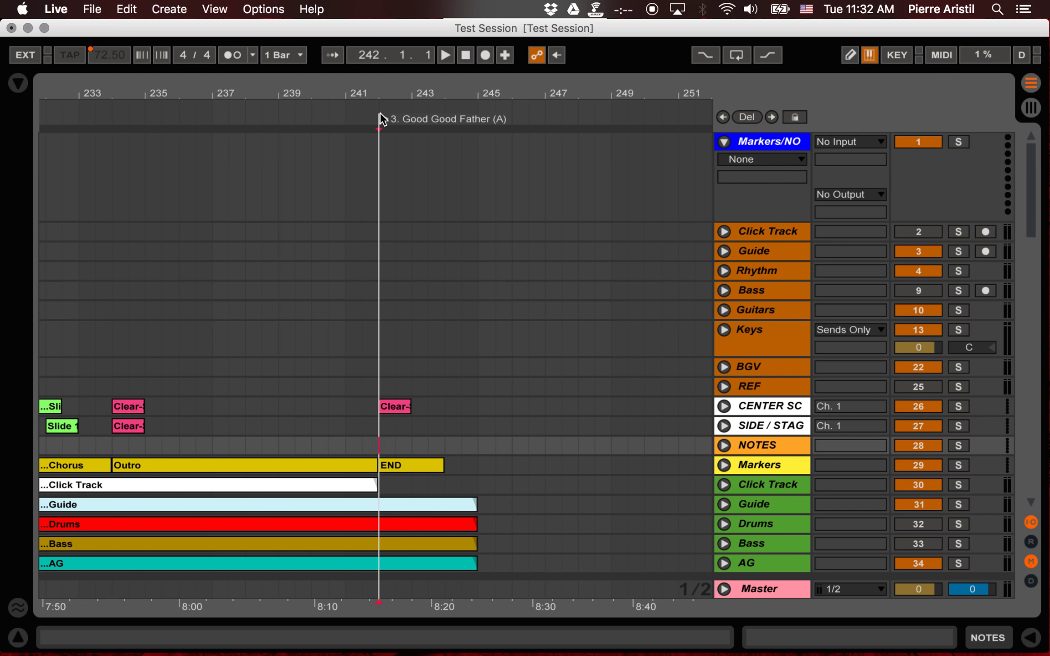
Step: Collapse the unfolded tracks and groups throughout the set, including Good Good Father's BGVs group
{"action": "left_click", "coordinate": [383, 171]}
{"action": "key", "text": "plus"}
{"action": "scroll", "coordinate": [382, 171], "scroll_direction": "down", "scroll_amount": 15}
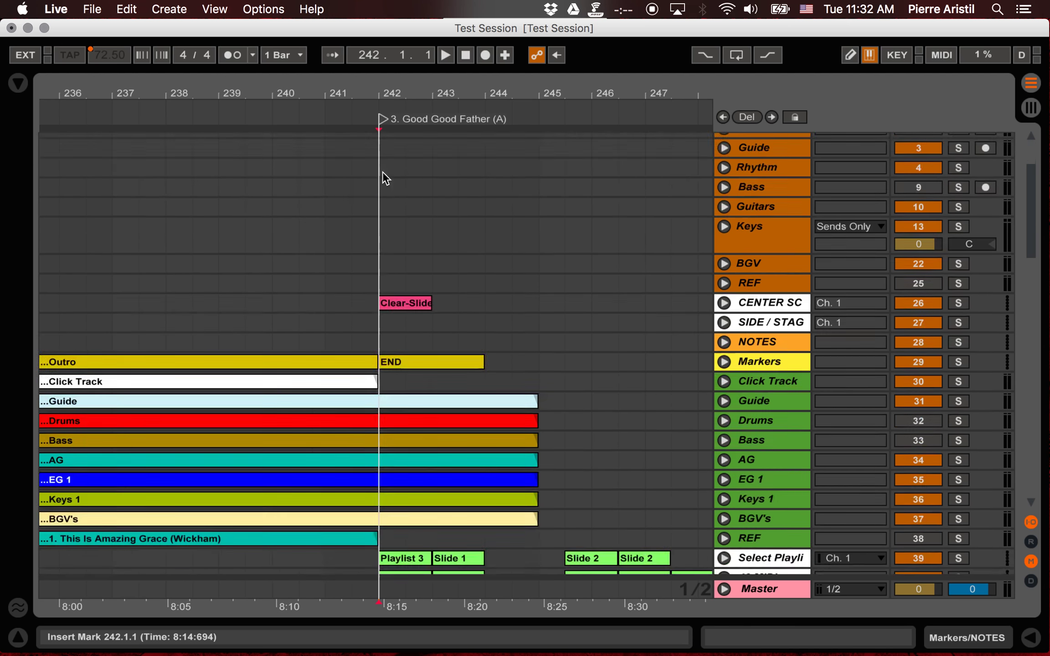
{"action": "key", "text": "minus"}
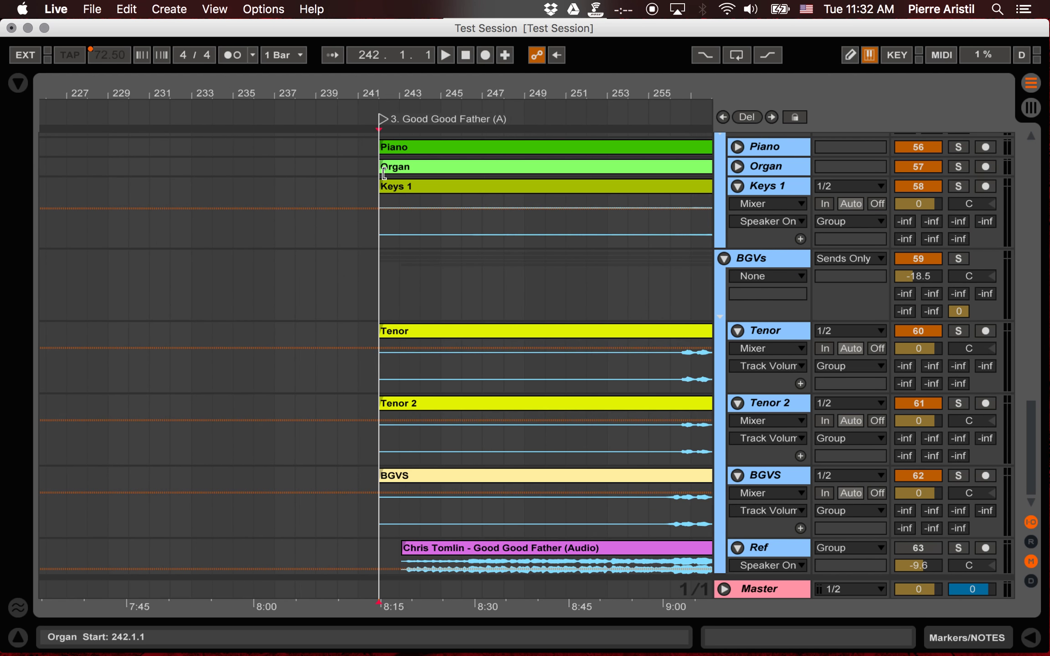
{"action": "left_click", "coordinate": [724, 258]}
{"action": "scroll", "coordinate": [526, 315], "scroll_direction": "up", "scroll_amount": 15}
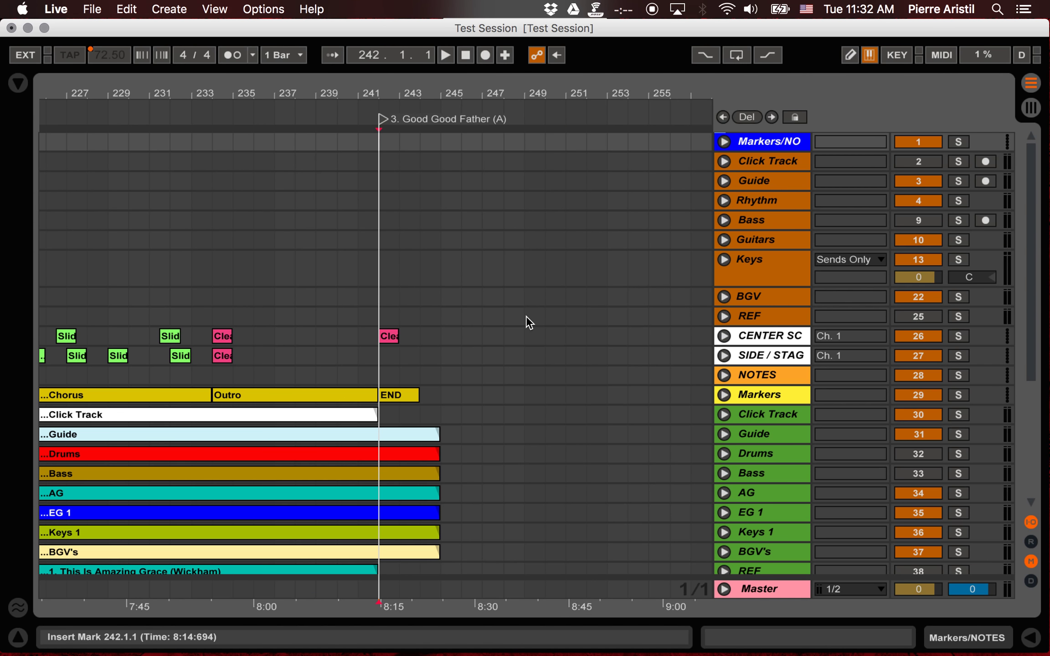
Step: Insert a 6/8 time signature change at the Good Good Father locator at bar 242
{"action": "key", "text": "plus"}
{"action": "key", "text": "plus"}
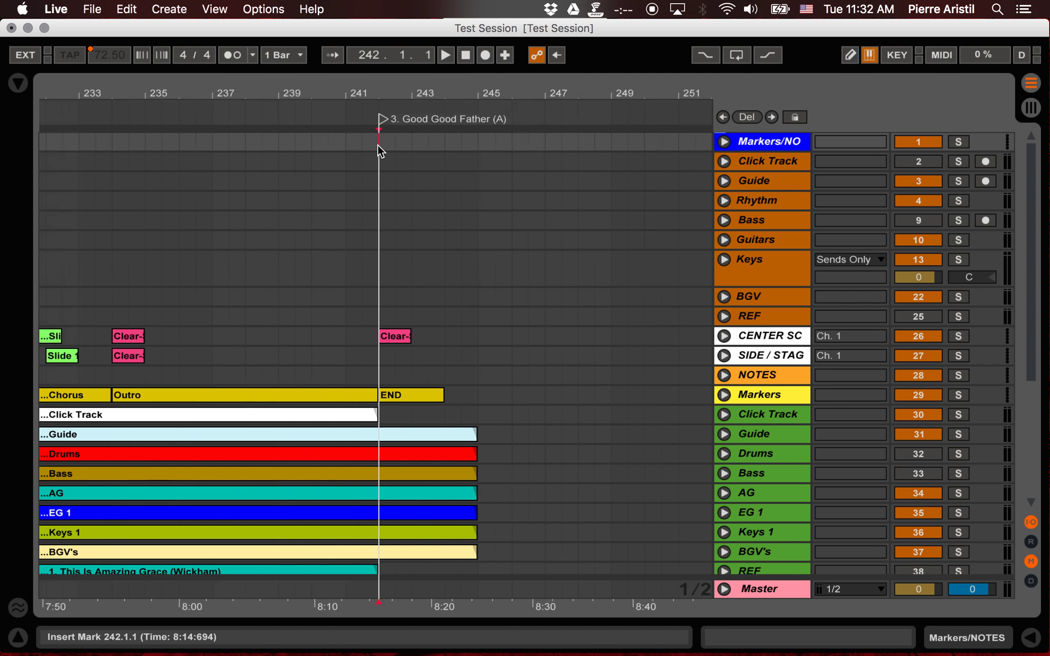
{"action": "scroll", "coordinate": [377, 144], "scroll_direction": "right", "scroll_amount": 1}
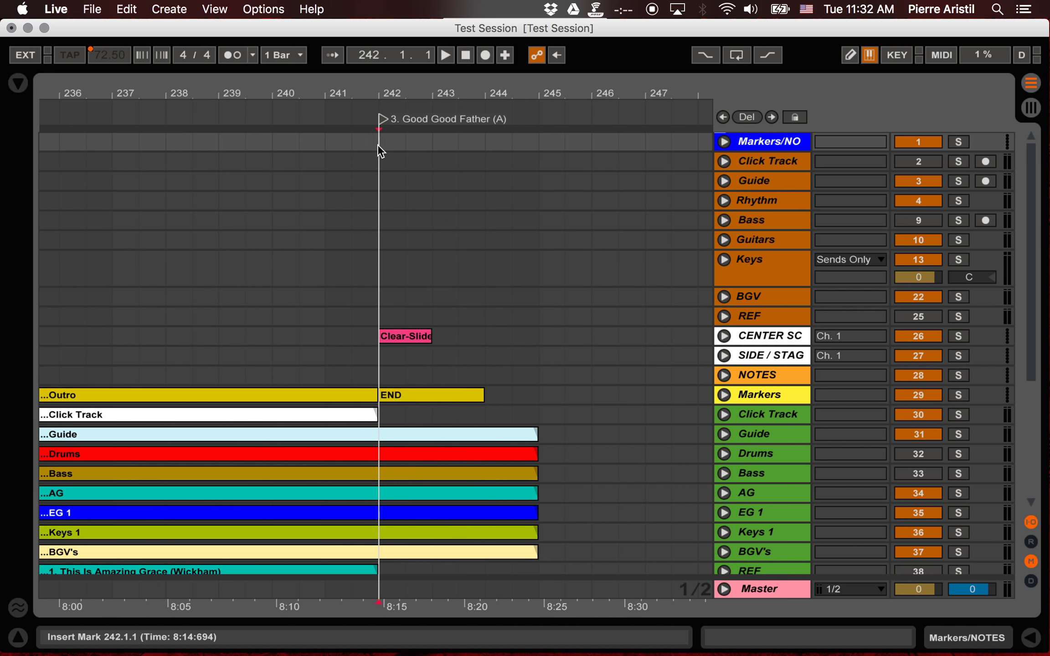
{"action": "right_click", "coordinate": [381, 105]}
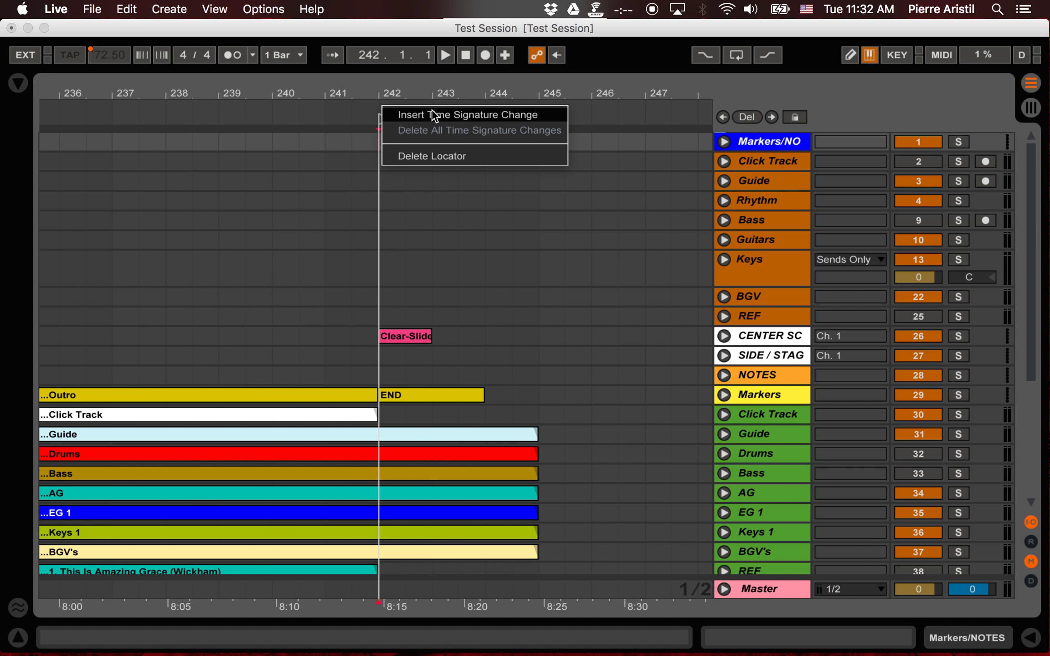
{"action": "left_click", "coordinate": [457, 114]}
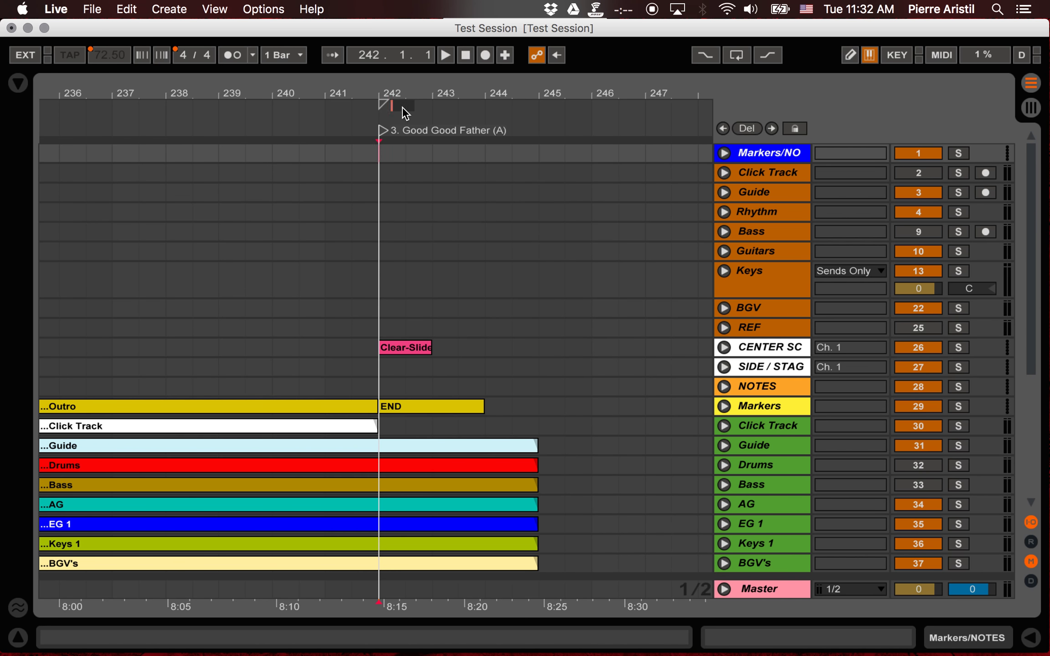
{"action": "type", "text": "6/8"}
{"action": "key", "text": "Return"}
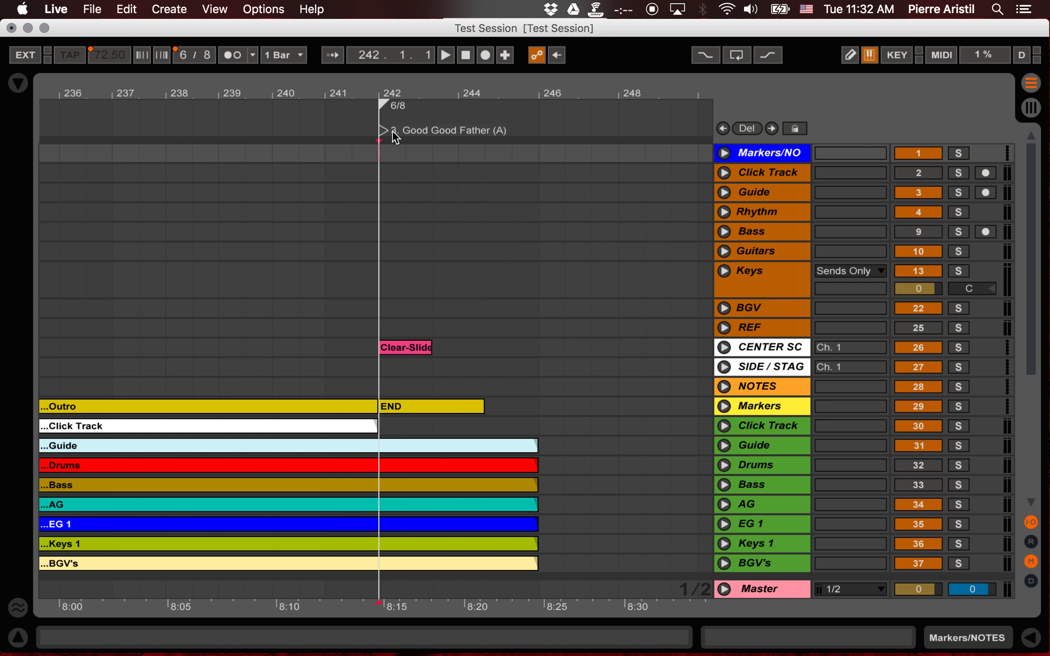
Step: Play the transition from bar 241 into Good Good Father and examine how its clips, markers and cues line up from bar 242
{"action": "left_click", "coordinate": [380, 158]}
{"action": "left_click", "coordinate": [325, 198]}
{"action": "key", "text": "space"}
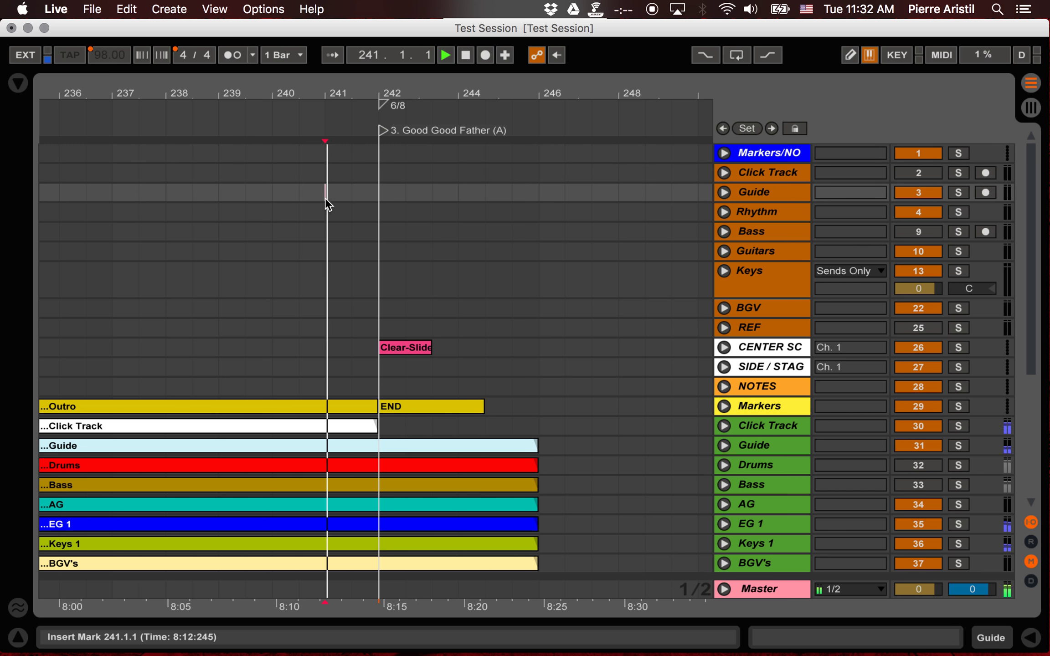
{"action": "scroll", "coordinate": [325, 198], "scroll_direction": "down", "scroll_amount": 5}
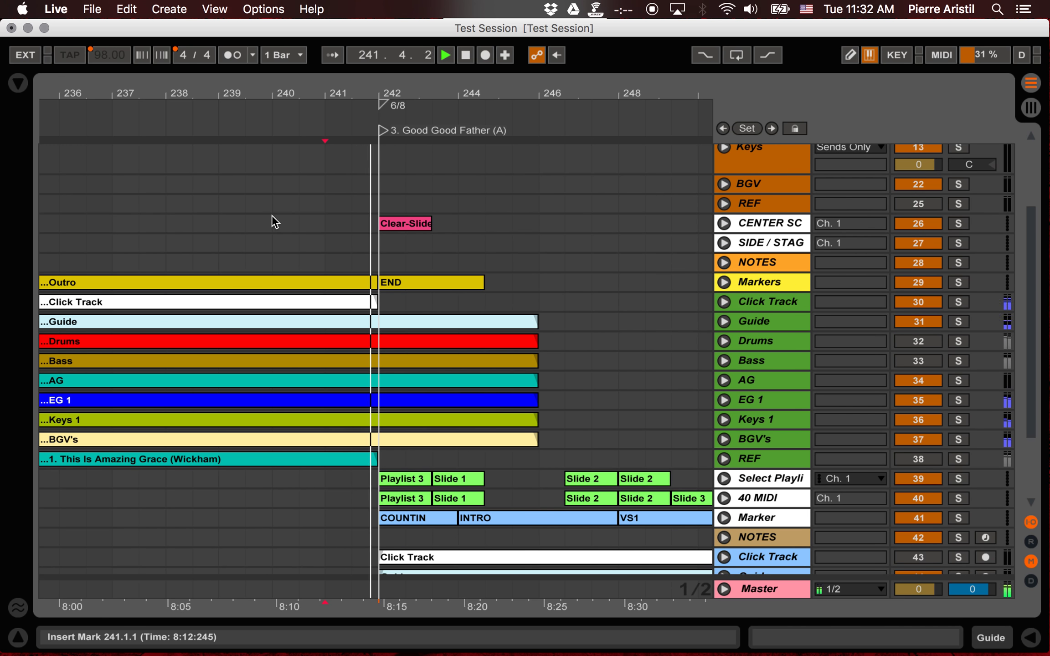
{"action": "scroll", "coordinate": [272, 215], "scroll_direction": "down", "scroll_amount": 5}
{"action": "key", "text": "minus"}
{"action": "key", "text": "minus"}
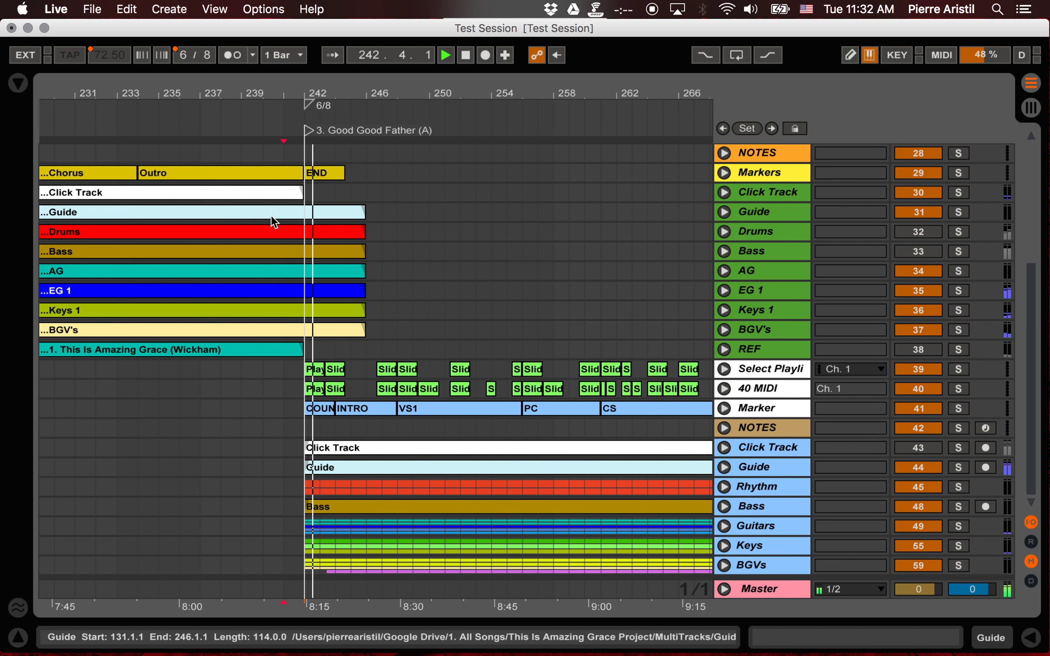
{"action": "key", "text": "plus"}
{"action": "key", "text": "plus"}
{"action": "scroll", "coordinate": [271, 215], "scroll_direction": "right", "scroll_amount": 3}
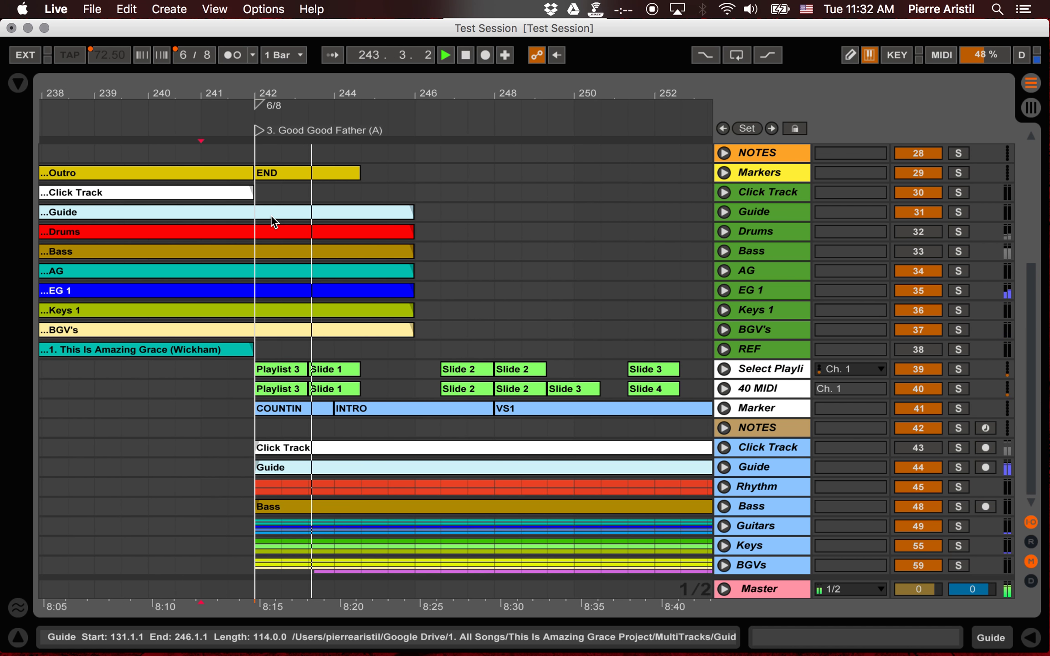
{"action": "key", "text": "minus"}
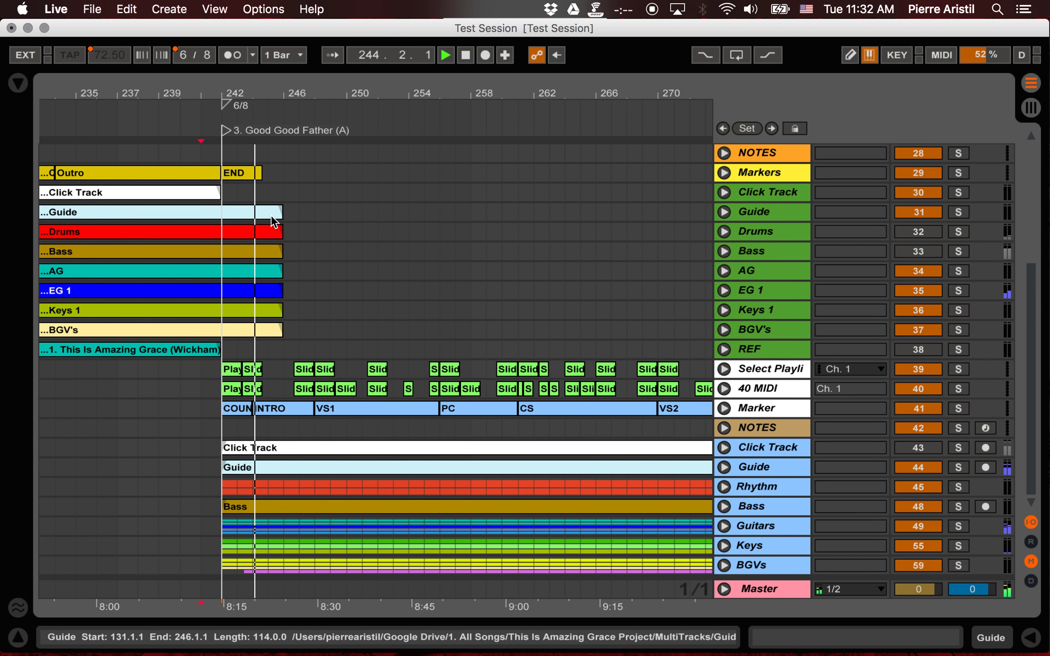
{"action": "left_click", "coordinate": [223, 427]}
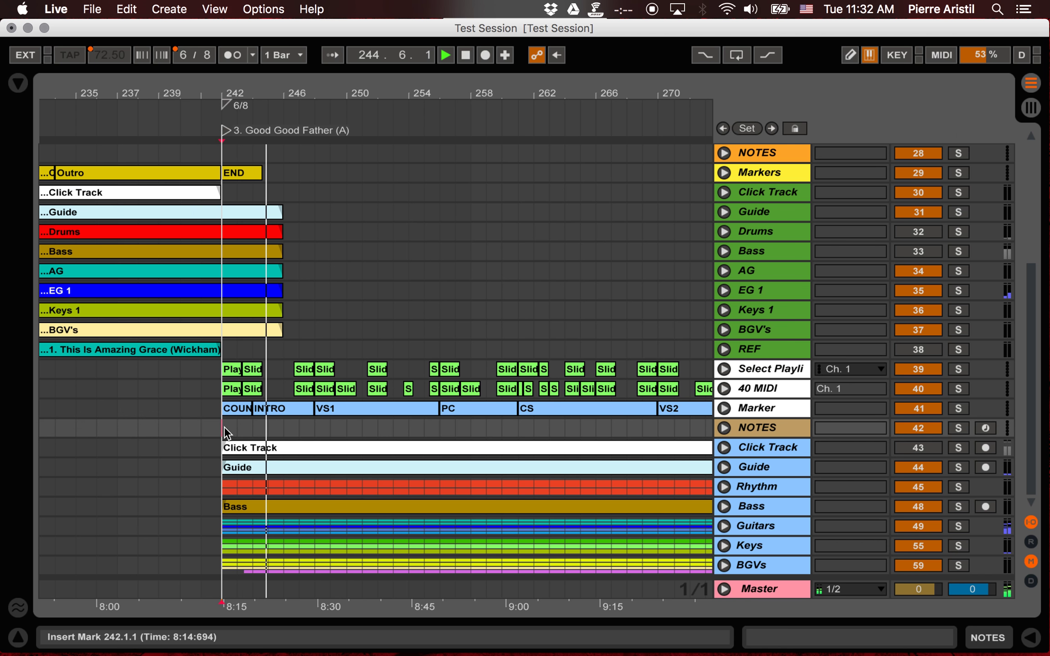
Step: Cut the green song's Guide, Drums, Bass, AG, EG 1, Keys 1 and BGV's clips off from 244.4.1 onward
{"action": "key", "text": "plus"}
{"action": "key", "text": "plus"}
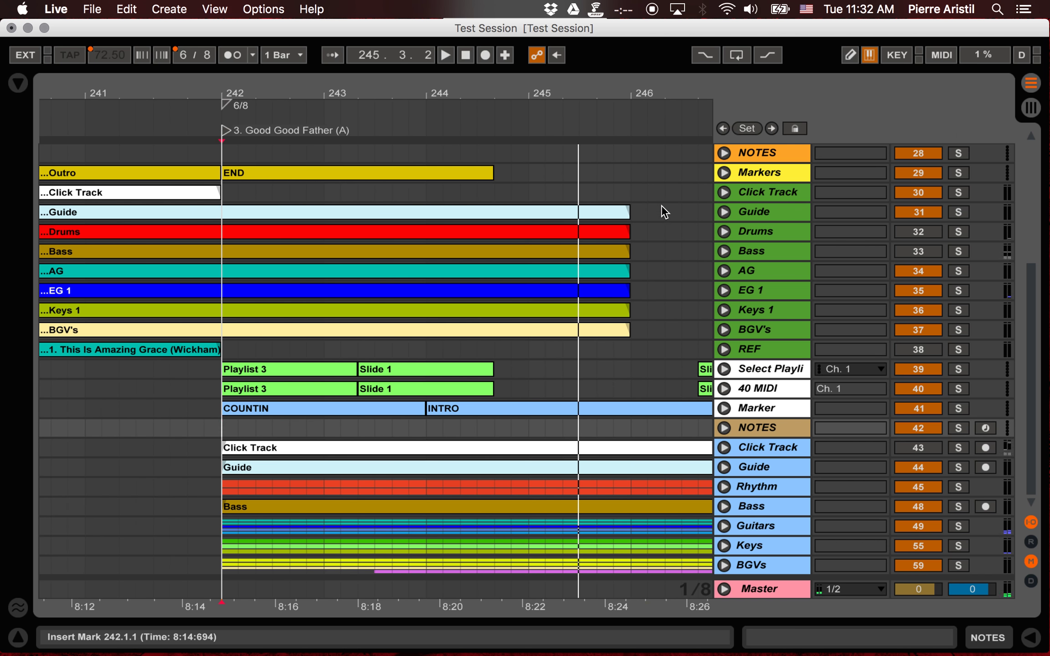
{"action": "key", "text": "space"}
{"action": "left_click_drag", "start_coordinate": [656, 209], "coordinate": [477, 334]}
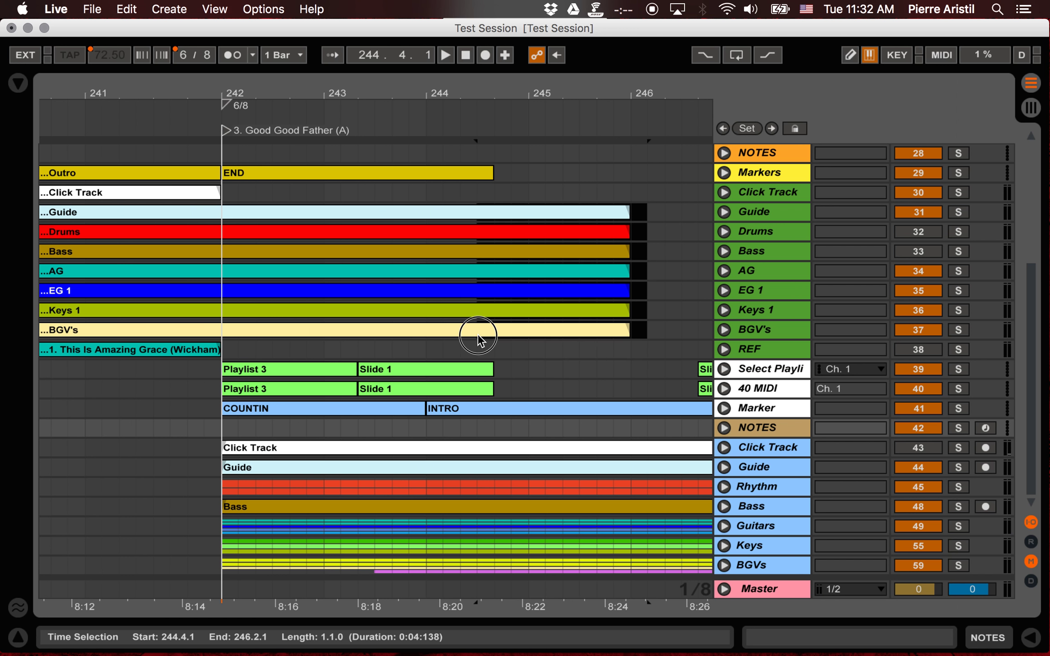
{"action": "key", "text": "Delete"}
Step: Play back the transition into Good Good Father and cut the green song's Drums and Bass clips off from 243.4.1
{"action": "left_click", "coordinate": [386, 357]}
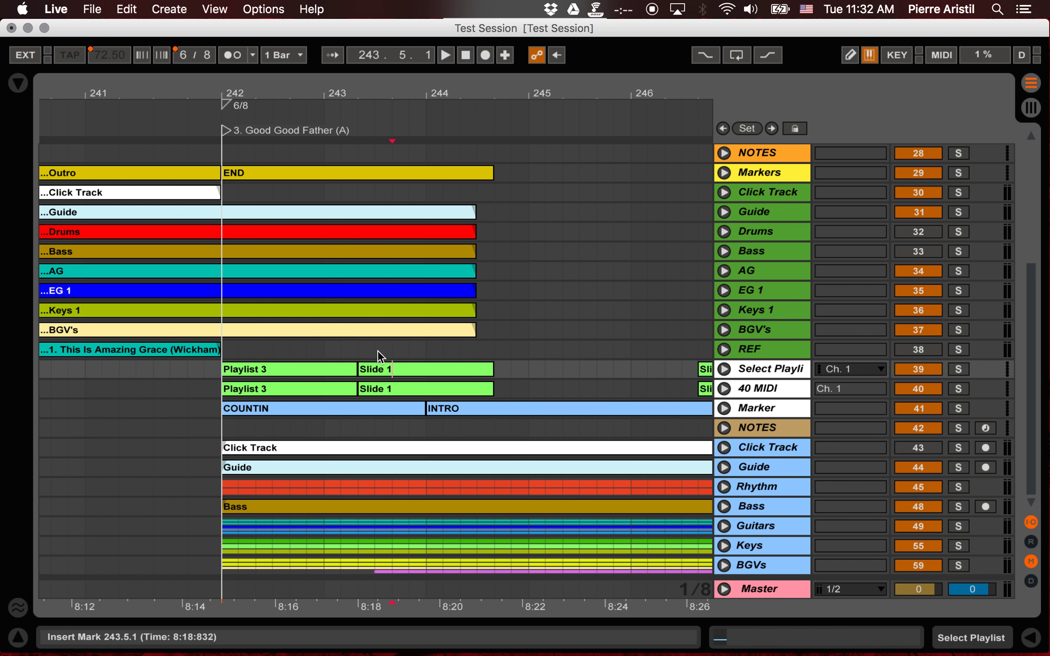
{"action": "left_click", "coordinate": [373, 348]}
{"action": "key", "text": "space"}
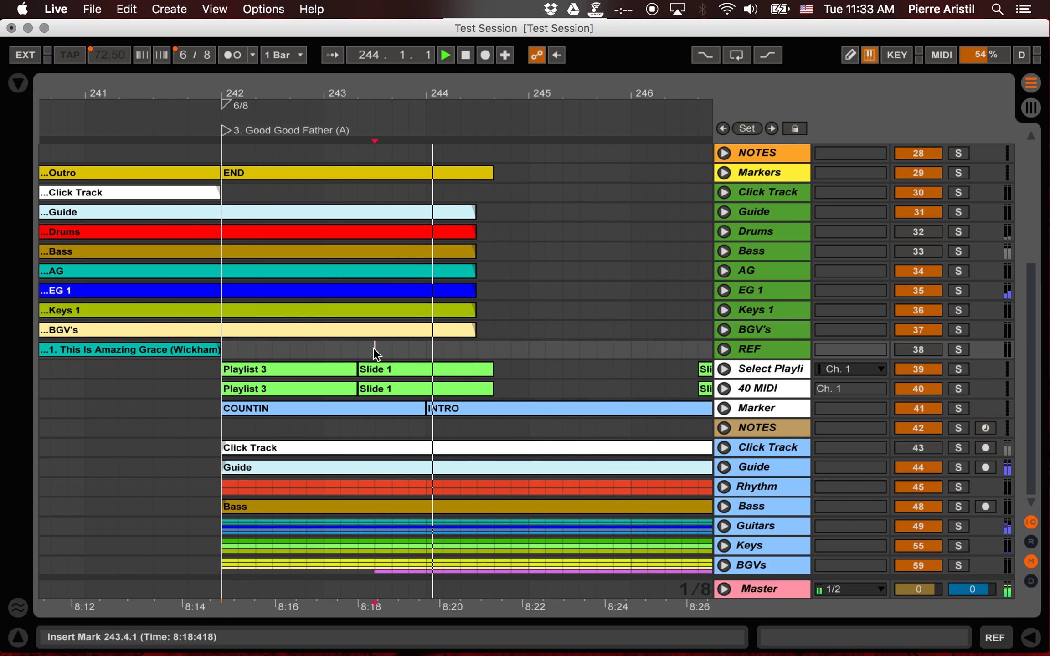
{"action": "left_click_drag", "start_coordinate": [469, 233], "coordinate": [367, 252]}
{"action": "key", "text": "space"}
{"action": "key", "text": "Delete"}
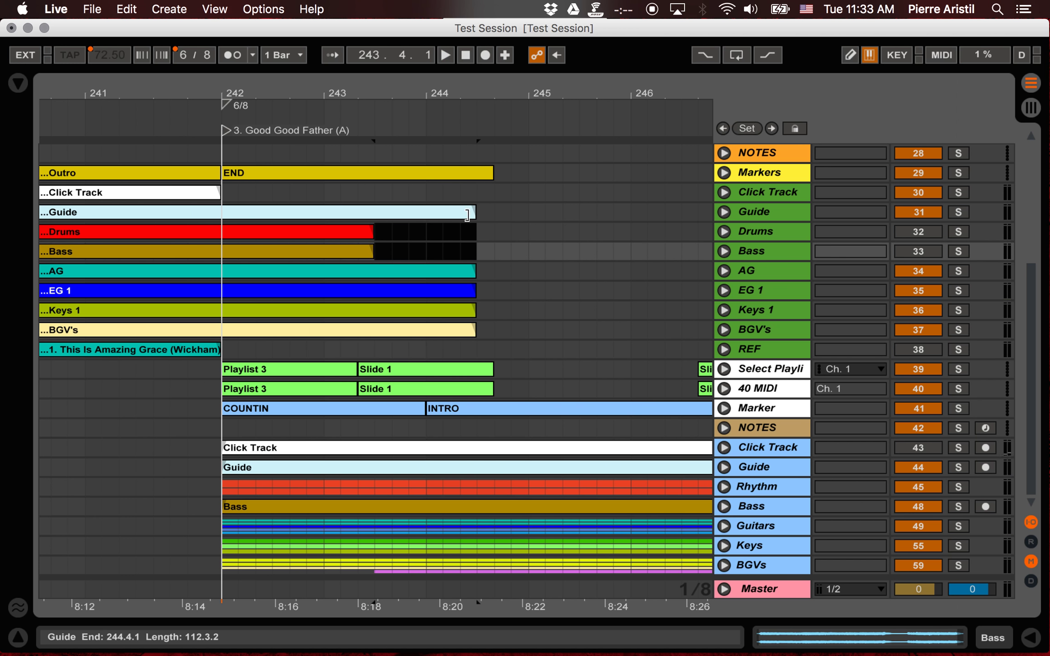
Step: Shorten the green song's Guide to end at 242.1.1, BGV's at 243.2.1 and Keys 1 at 243.3.1, auditioning the transition
{"action": "left_click_drag", "start_coordinate": [472, 211], "coordinate": [226, 224]}
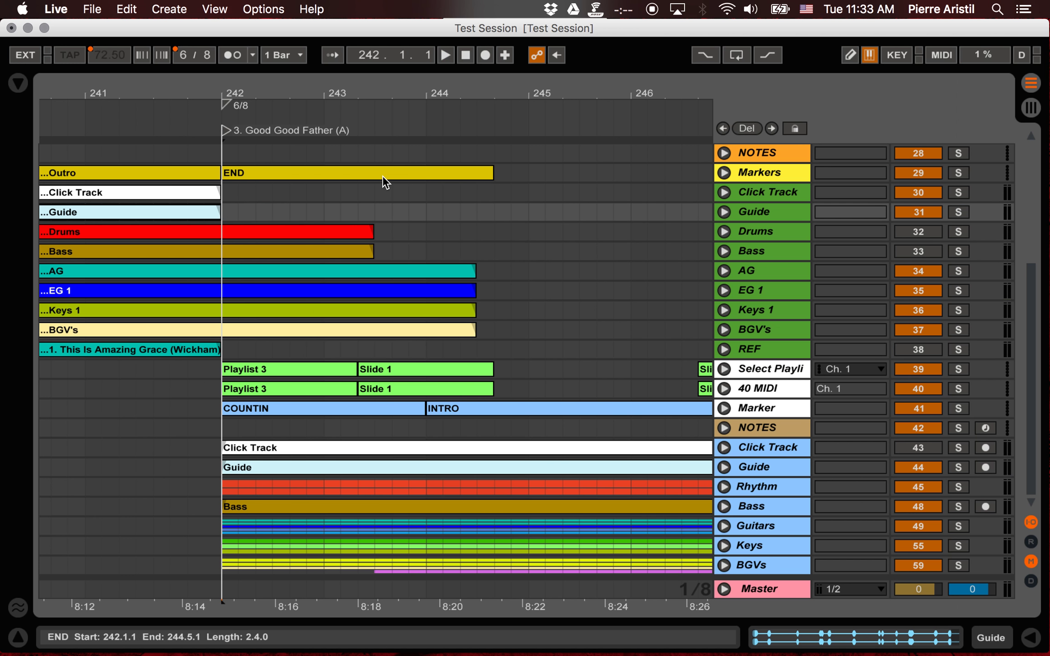
{"action": "left_click", "coordinate": [391, 172]}
{"action": "left_click", "coordinate": [374, 192]}
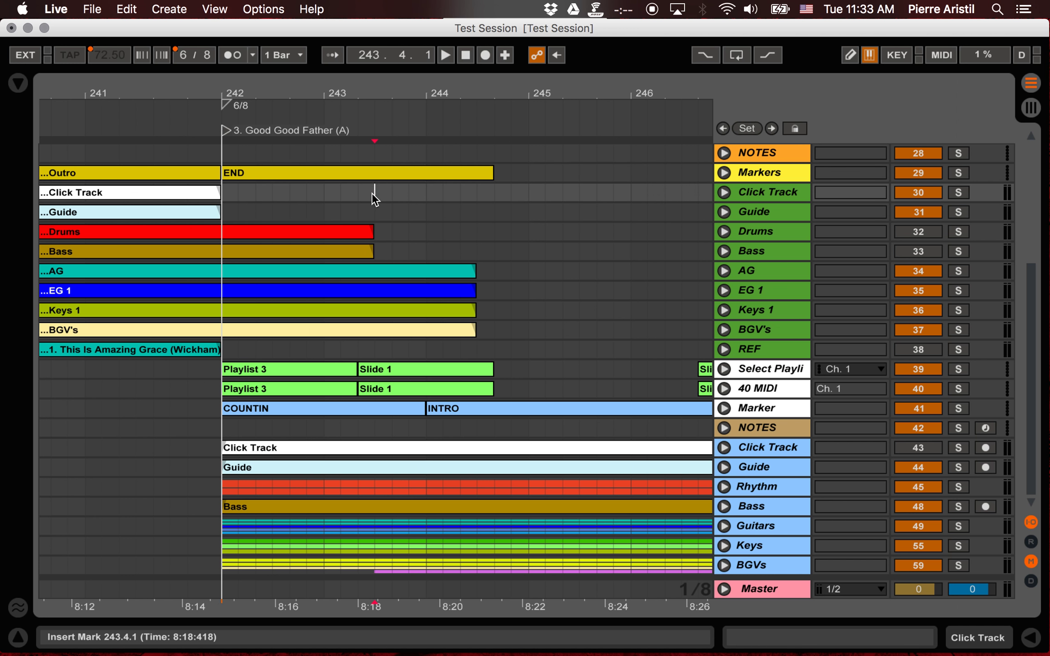
{"action": "key", "text": "space"}
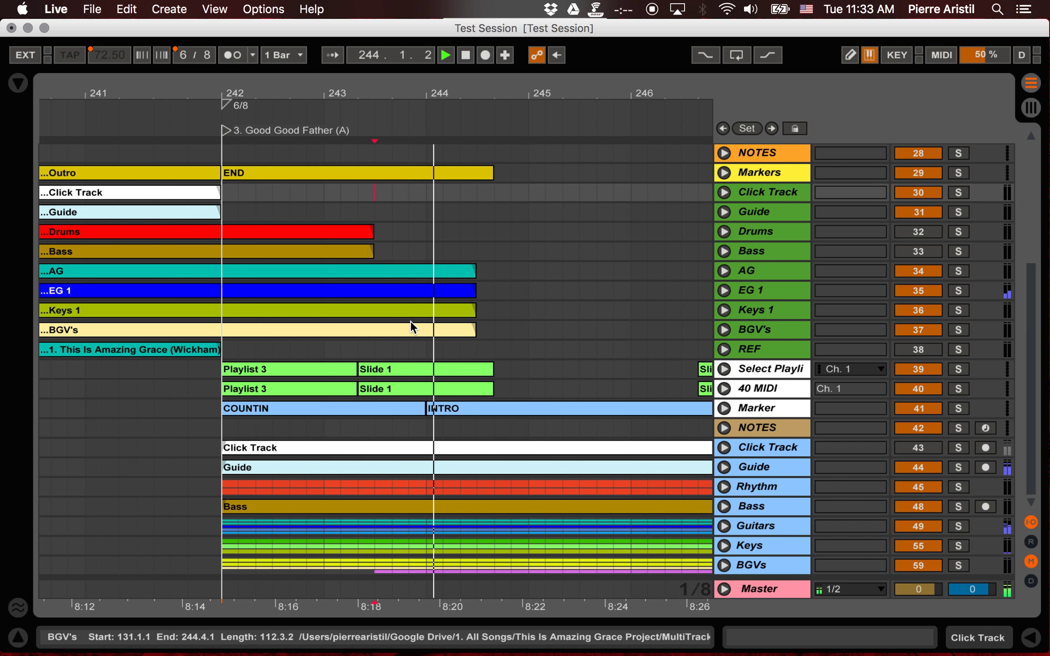
{"action": "left_click_drag", "start_coordinate": [470, 330], "coordinate": [336, 331]}
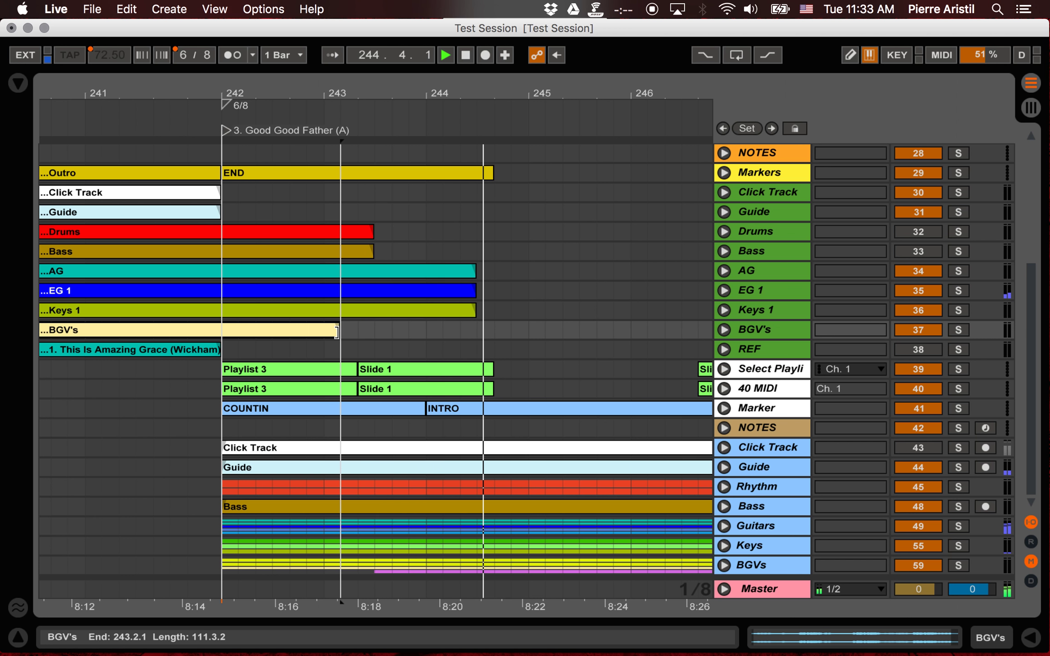
{"action": "key", "text": "space"}
{"action": "left_click_drag", "start_coordinate": [469, 308], "coordinate": [356, 310]}
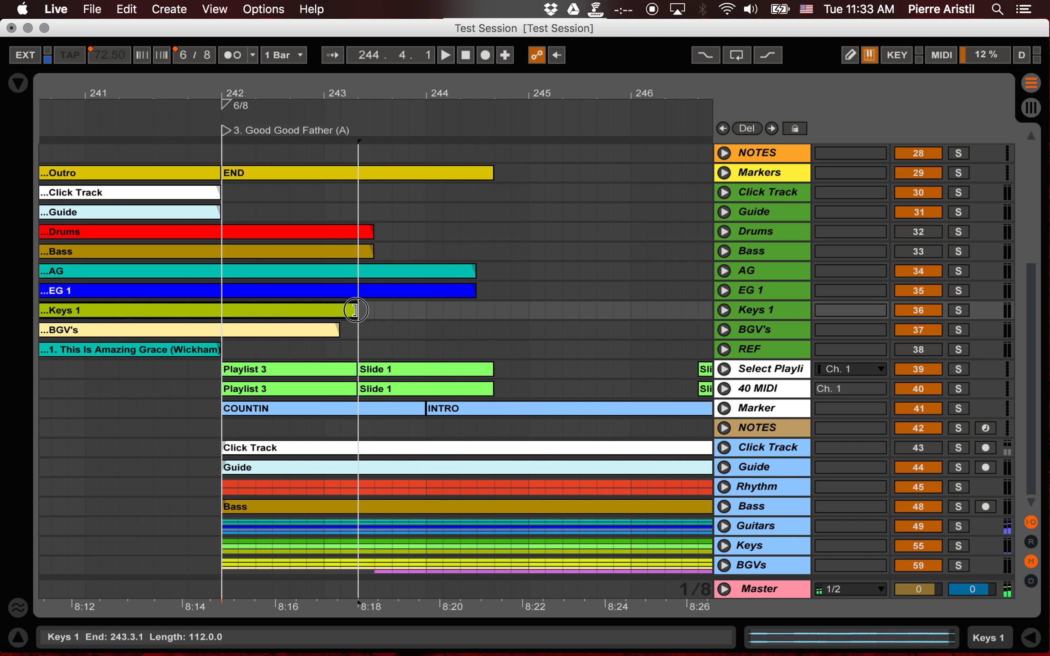
Step: Mute Good Good Father's Drums (Live) and Bass tracks and check the tracks inside its BGVs group
{"action": "left_click", "coordinate": [194, 385]}
{"action": "key", "text": "minus"}
{"action": "key", "text": "minus"}
{"action": "key", "text": "minus"}
{"action": "key", "text": "minus"}
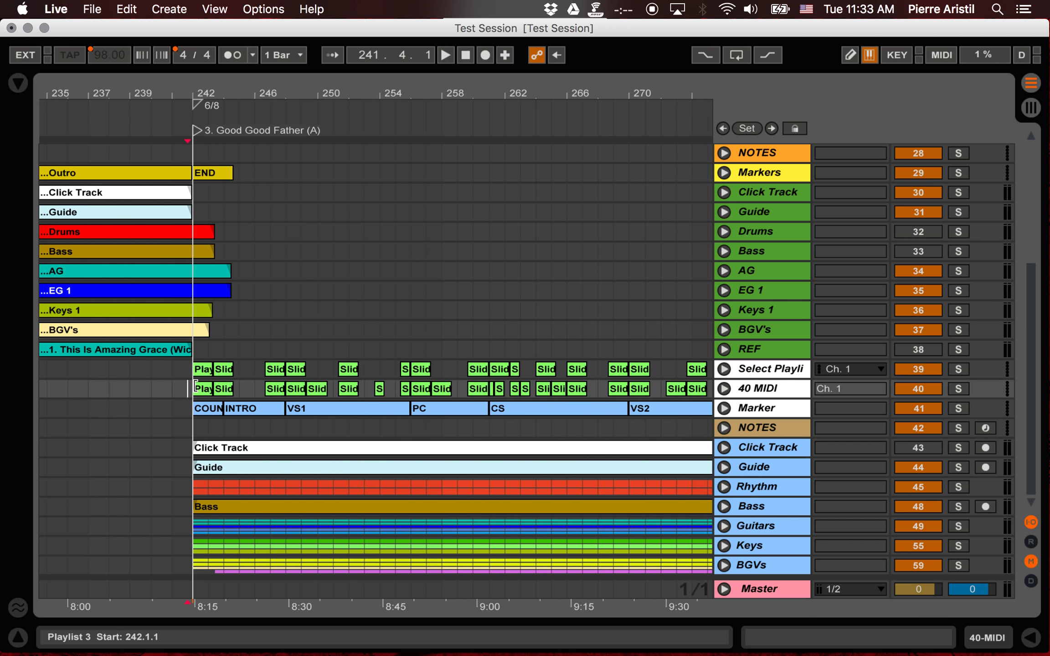
{"action": "key", "text": "minus"}
{"action": "key", "text": "minus"}
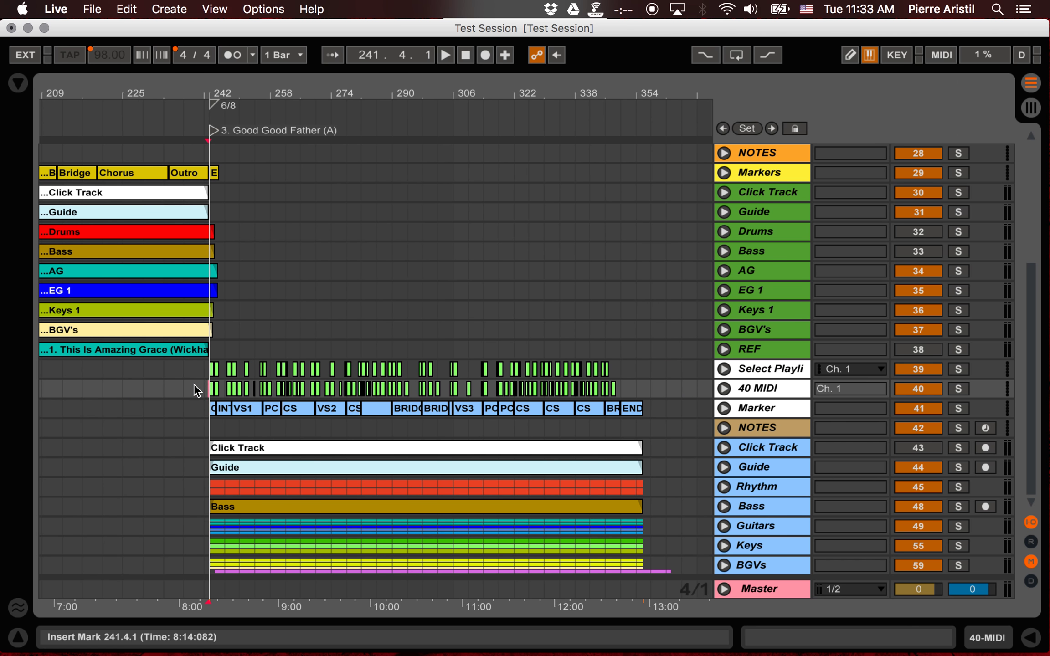
{"action": "left_click", "coordinate": [723, 487]}
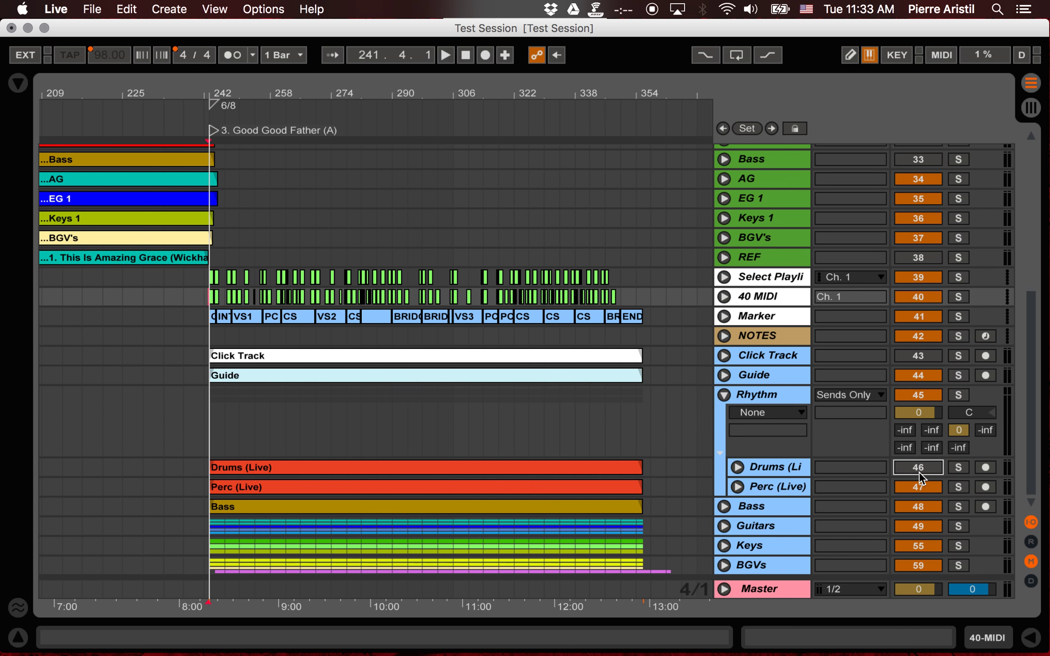
{"action": "left_click", "coordinate": [723, 395]}
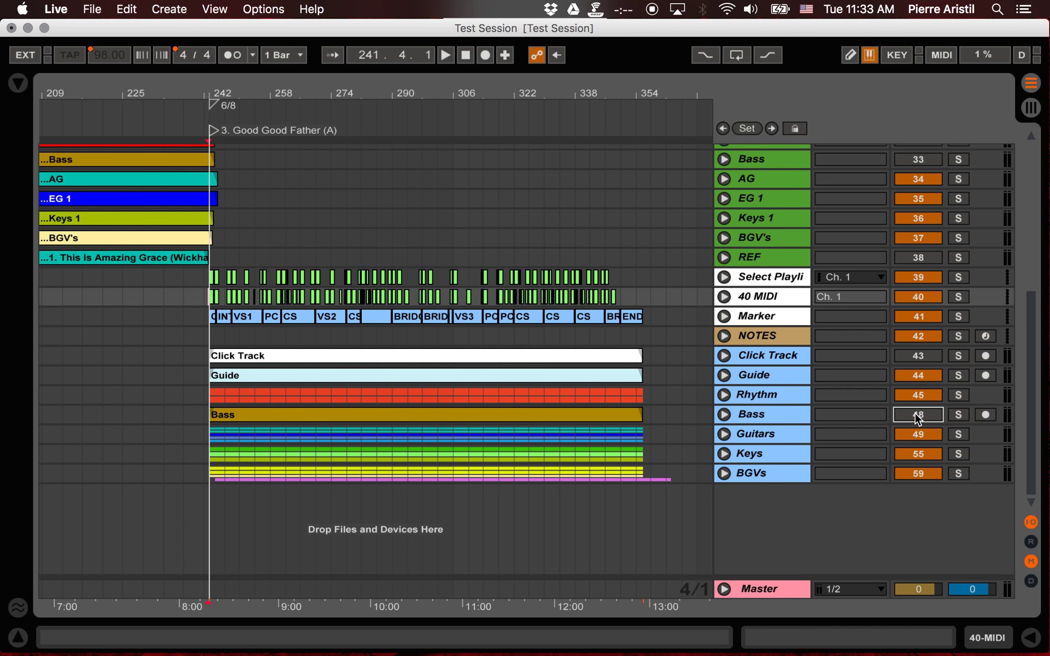
{"action": "left_click", "coordinate": [724, 473]}
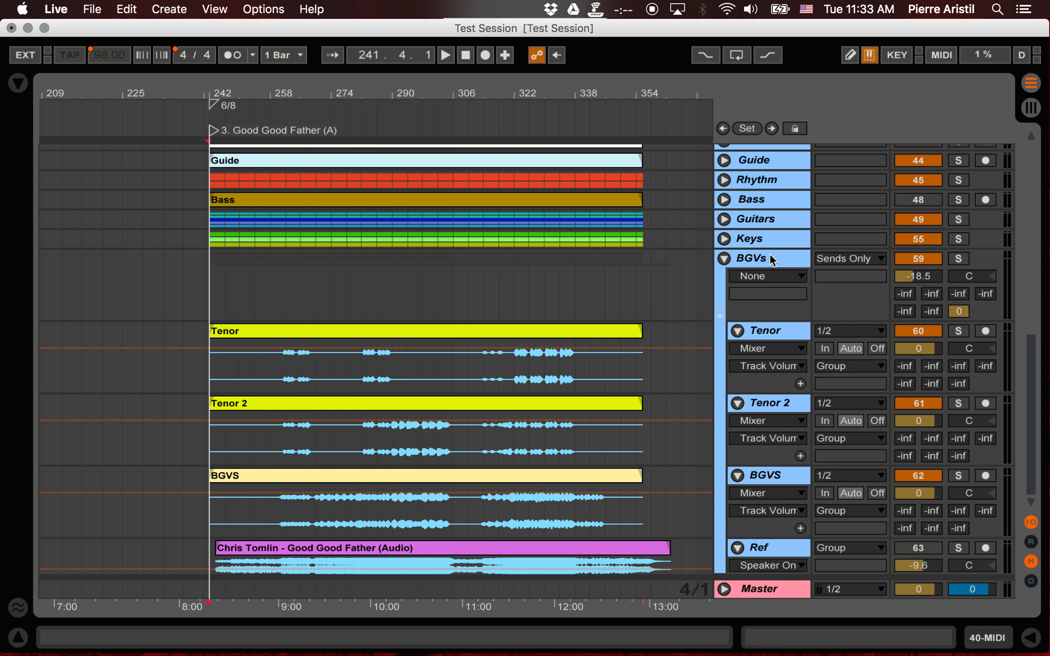
{"action": "left_click", "coordinate": [724, 258]}
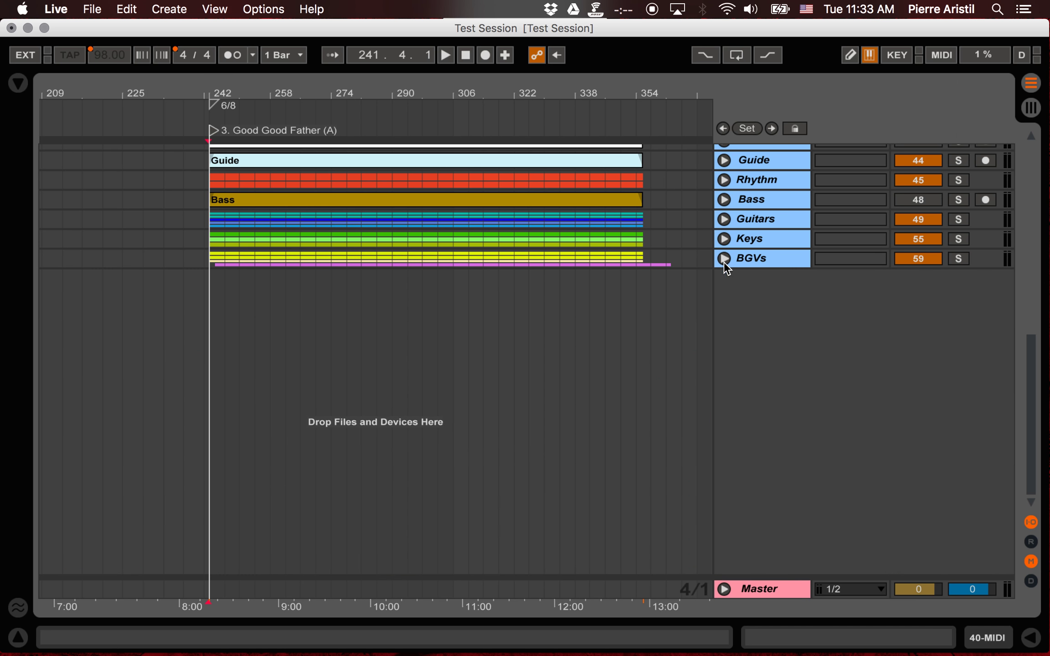
Step: In Session View, move Good Good Father's whole block of clips from scenes 1–7 to scenes 11–17
{"action": "key", "text": "Tab"}
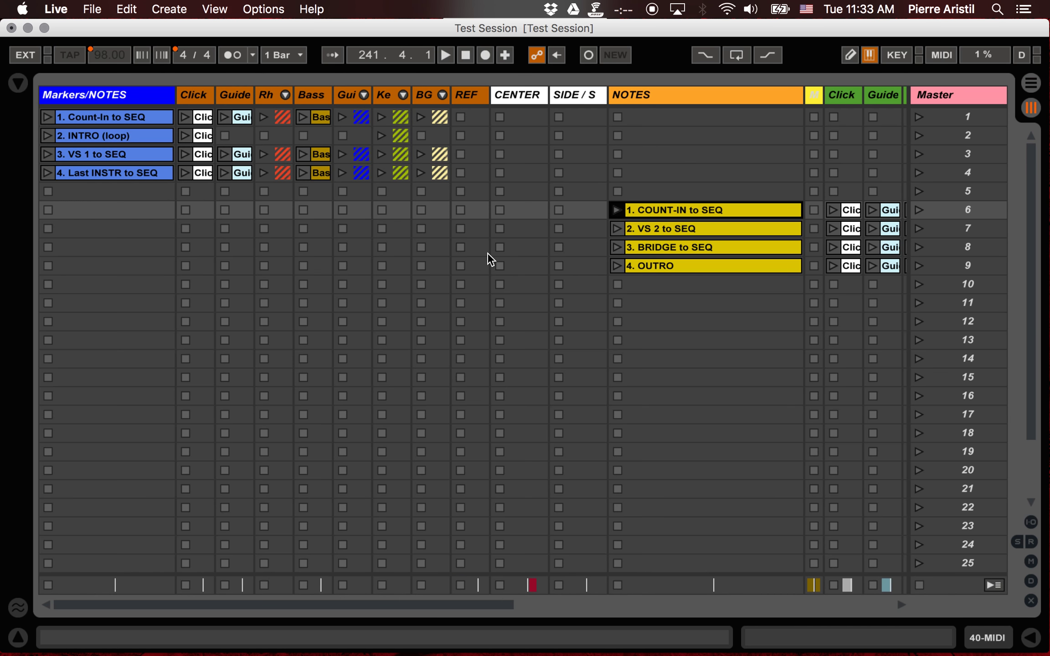
{"action": "scroll", "coordinate": [486, 252], "scroll_direction": "right", "scroll_amount": 10}
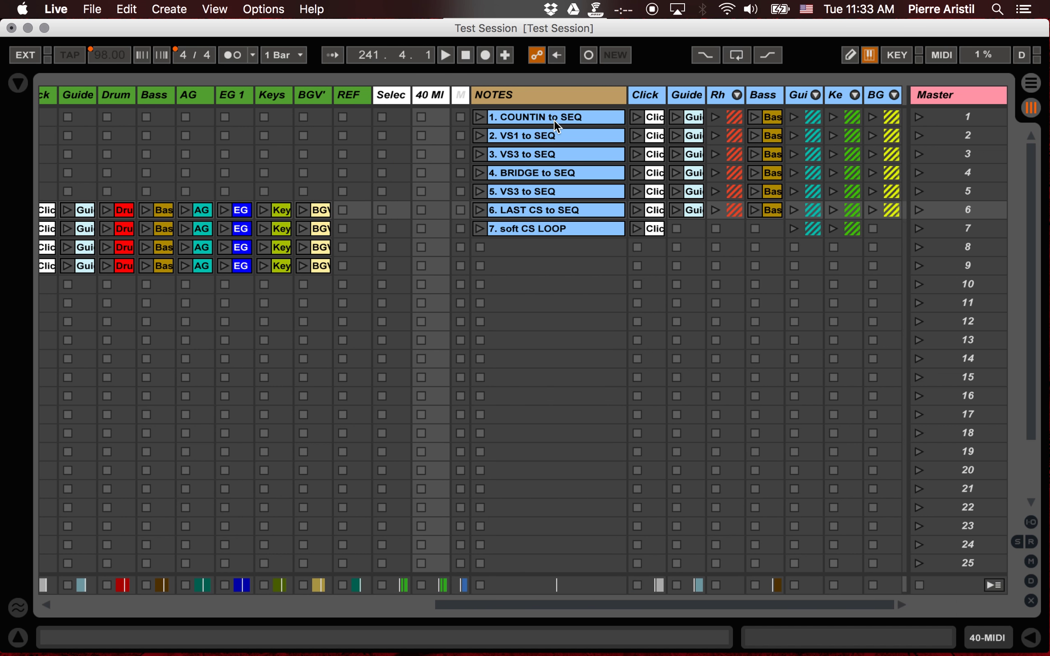
{"action": "left_click", "coordinate": [555, 122]}
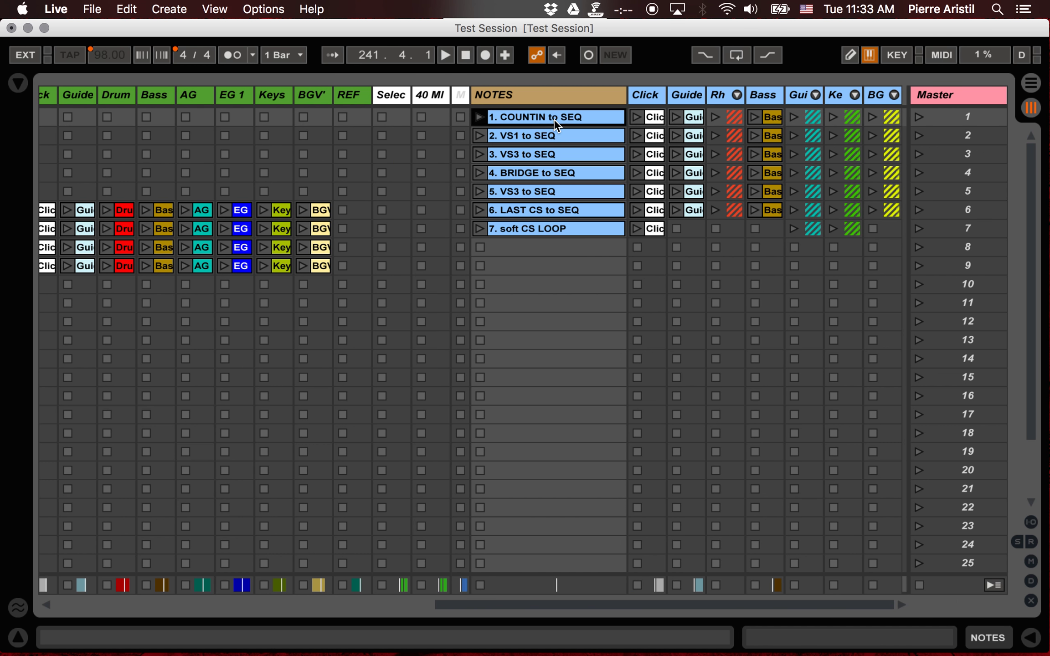
{"action": "left_click", "coordinate": [890, 227], "text": "shift"}
{"action": "left_click_drag", "start_coordinate": [588, 114], "coordinate": [606, 310]}
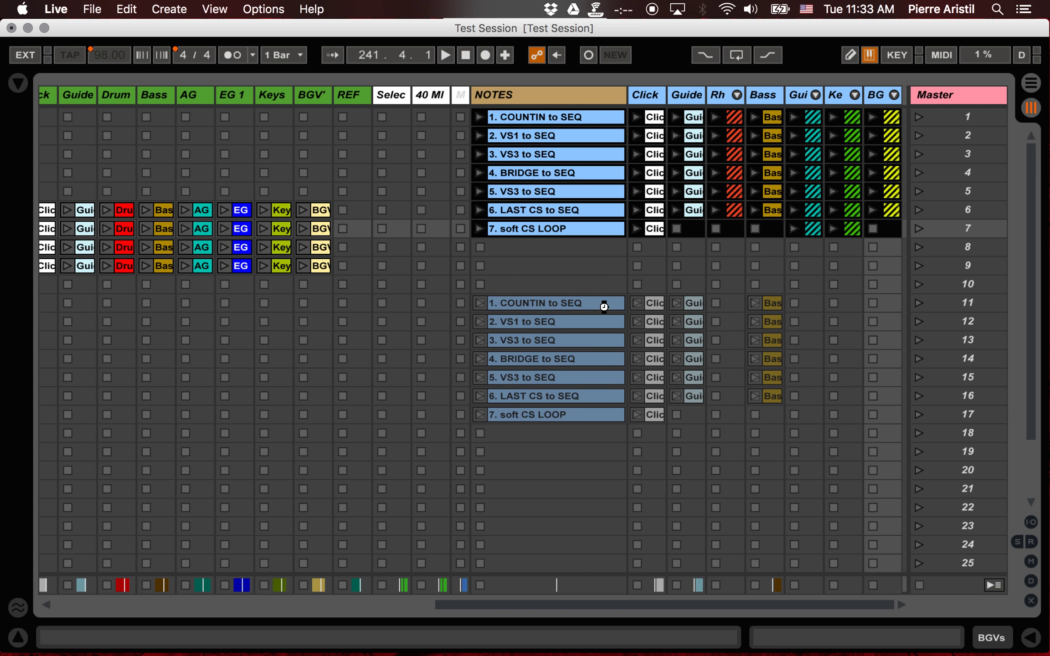
{"action": "left_click", "coordinate": [603, 305]}
{"action": "scroll", "coordinate": [604, 305], "scroll_direction": "left", "scroll_amount": 15}
{"action": "scroll", "coordinate": [604, 306], "scroll_direction": "down", "scroll_amount": 4}
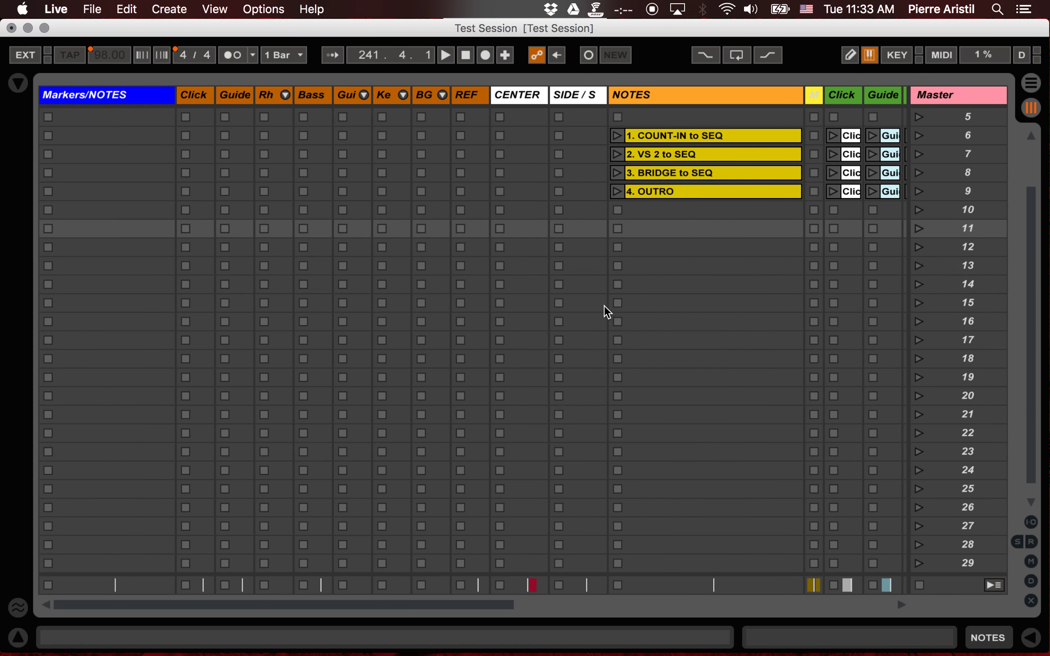
Step: In Arrangement View, move the CENTER SCREEN, SIDE / STAGE, orange NOTES and yellow Markers tracks directly below the Markers/NOTES track
{"action": "key", "text": "Tab"}
{"action": "scroll", "coordinate": [363, 338], "scroll_direction": "up", "scroll_amount": 15}
{"action": "scroll", "coordinate": [362, 338], "scroll_direction": "left", "scroll_amount": 15}
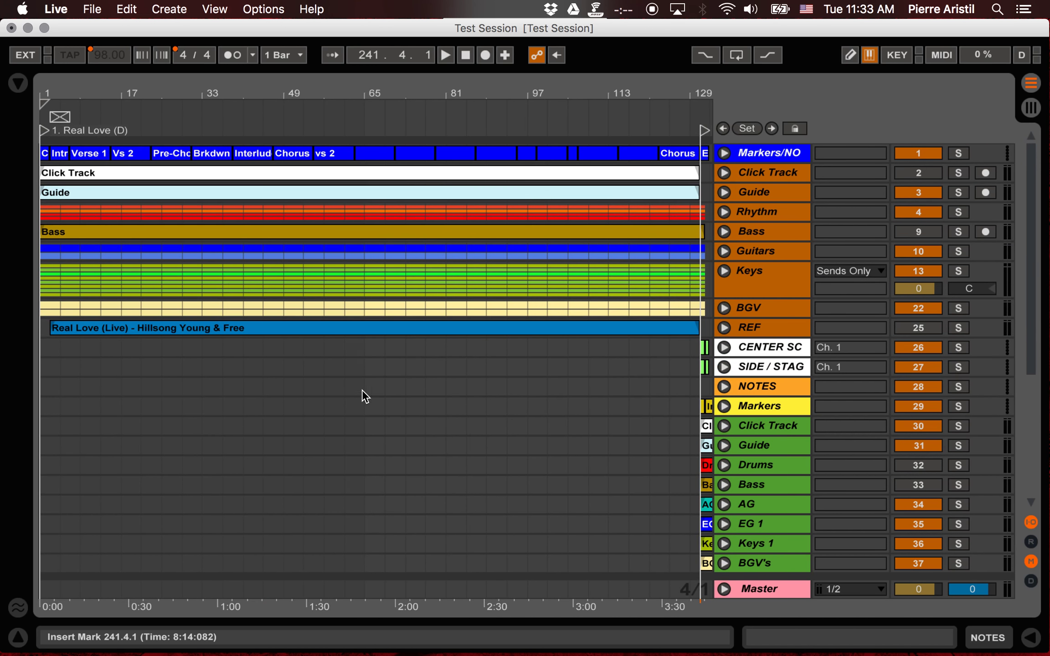
{"action": "scroll", "coordinate": [362, 413], "scroll_direction": "right", "scroll_amount": 10}
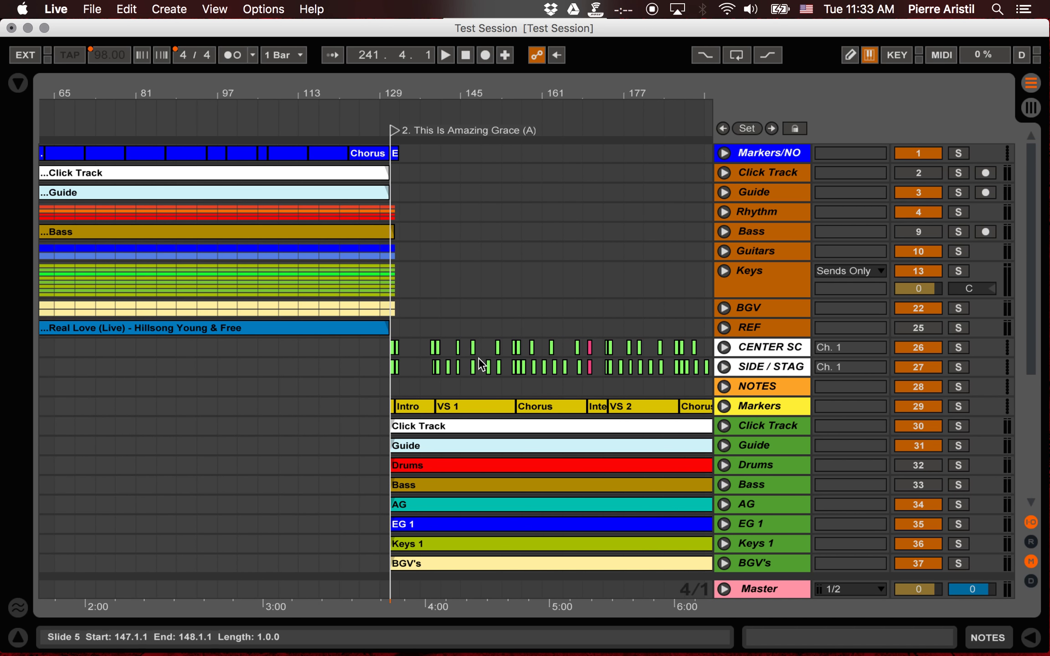
{"action": "left_click", "coordinate": [765, 347]}
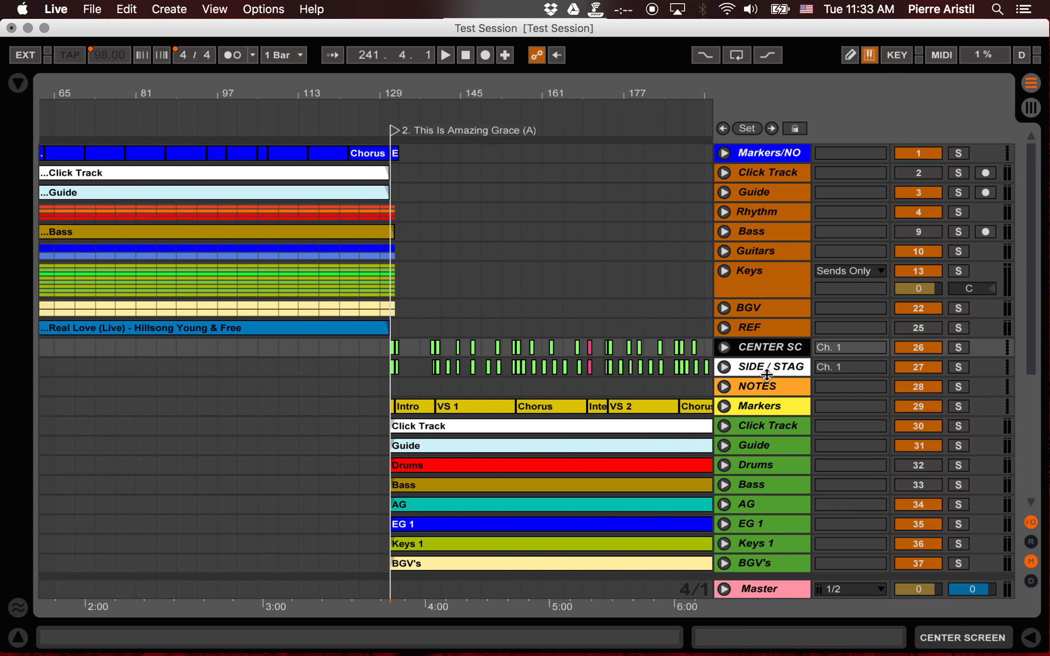
{"action": "left_click", "coordinate": [767, 404], "text": "shift"}
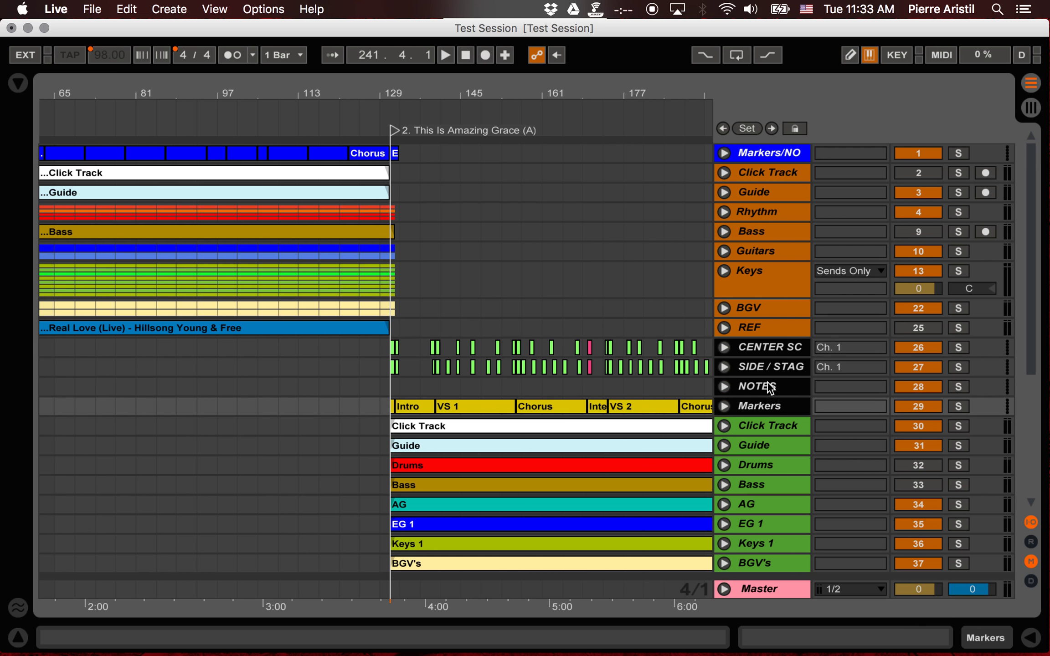
{"action": "left_click", "coordinate": [769, 347]}
{"action": "left_click_drag", "start_coordinate": [769, 351], "coordinate": [771, 173]}
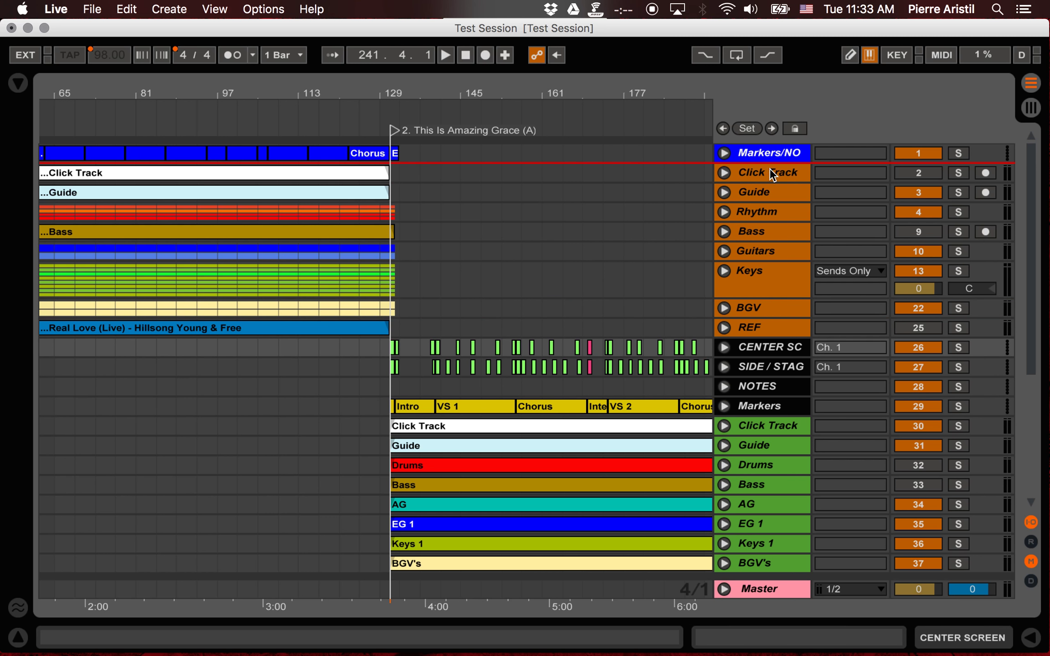
Step: Move Good Good Father's Select Playlist, MIDI, Marker and NOTES tracks directly below the yellow Markers track
{"action": "scroll", "coordinate": [547, 277], "scroll_direction": "right", "scroll_amount": 15}
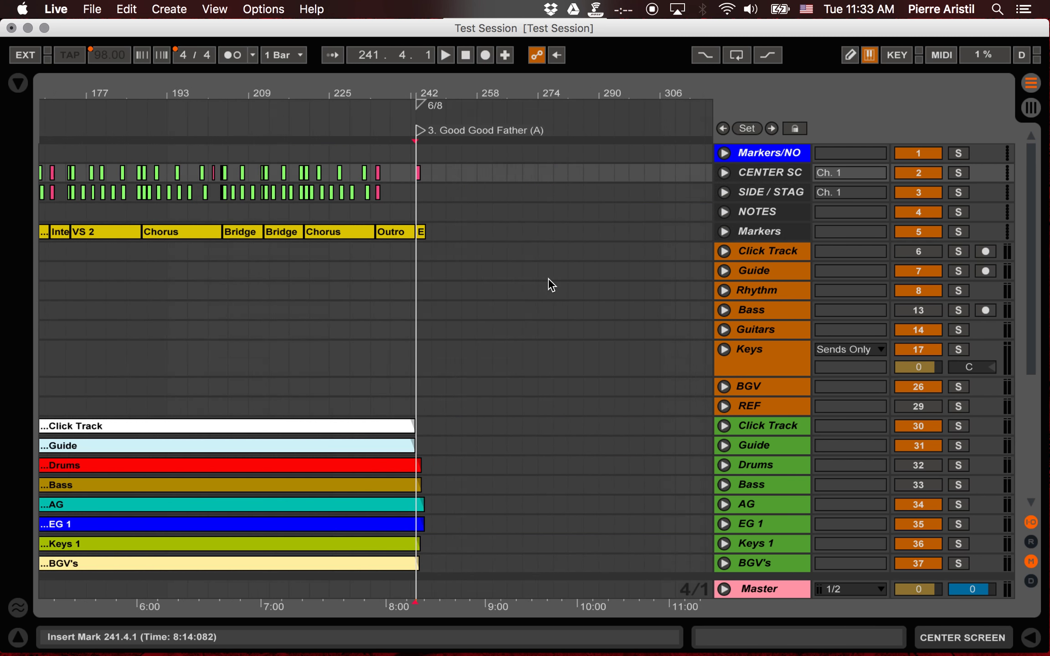
{"action": "scroll", "coordinate": [547, 277], "scroll_direction": "down", "scroll_amount": 1}
{"action": "scroll", "coordinate": [547, 278], "scroll_direction": "down", "scroll_amount": 5}
{"action": "left_click", "coordinate": [770, 409]}
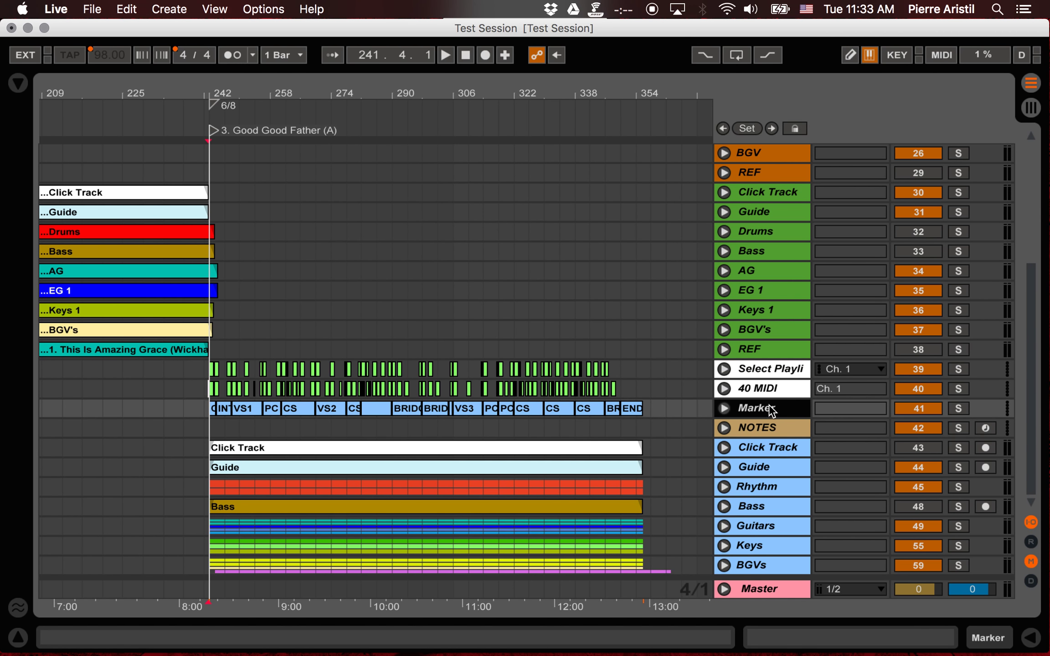
{"action": "left_click", "coordinate": [770, 429]}
{"action": "left_click", "coordinate": [774, 367], "text": "shift"}
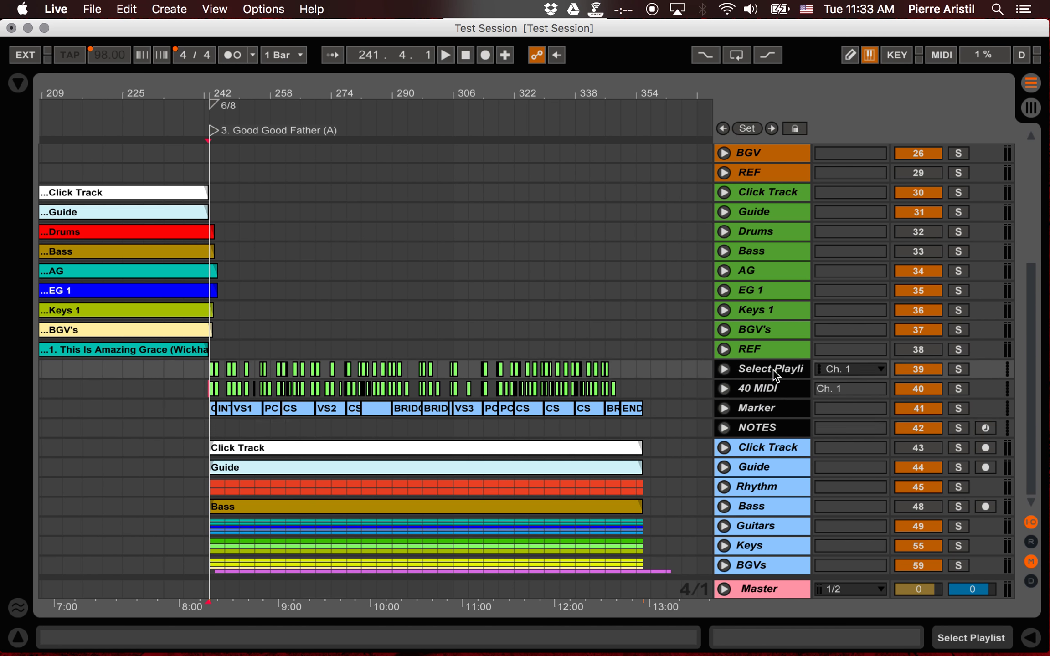
{"action": "scroll", "coordinate": [775, 374], "scroll_direction": "up", "scroll_amount": 3}
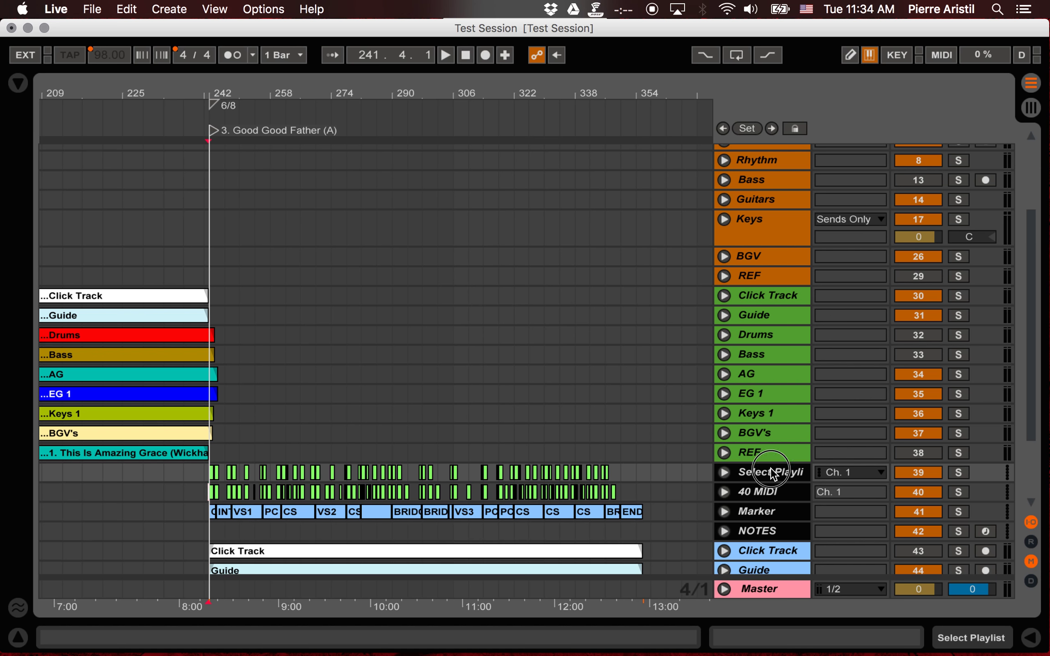
{"action": "left_click_drag", "start_coordinate": [771, 474], "coordinate": [757, 236]}
Step: Move CENTER SCREEN and SIDE / STAGE to the top of the track list, followed by the Select Playlist and MIDI tracks
{"action": "left_click", "coordinate": [268, 318]}
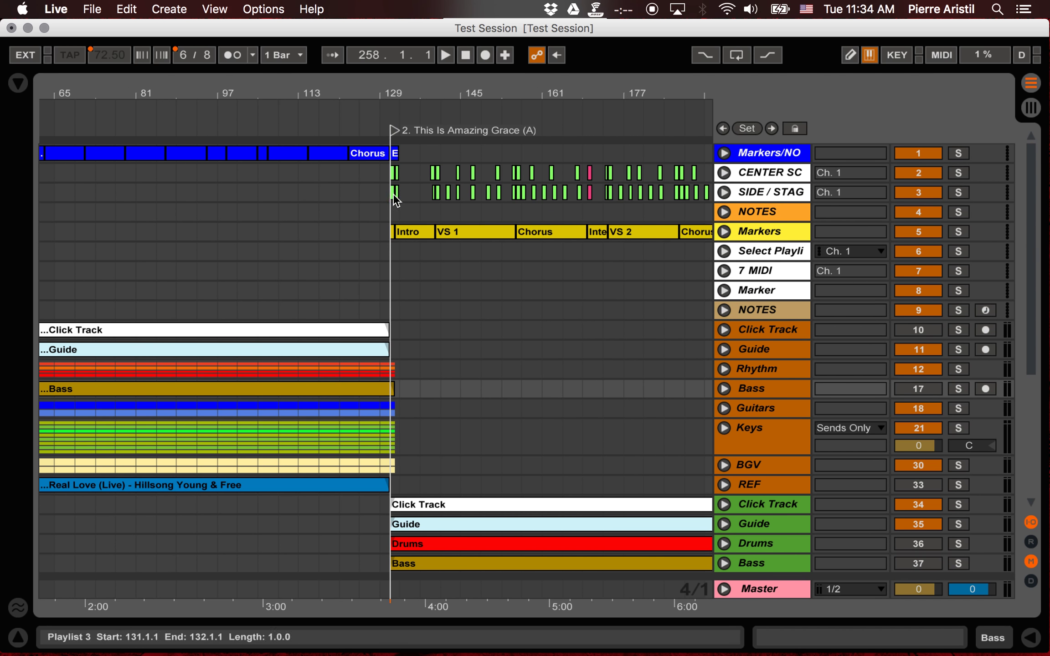
{"action": "left_click_drag", "start_coordinate": [741, 171], "coordinate": [770, 163]}
{"action": "left_click", "coordinate": [757, 251]}
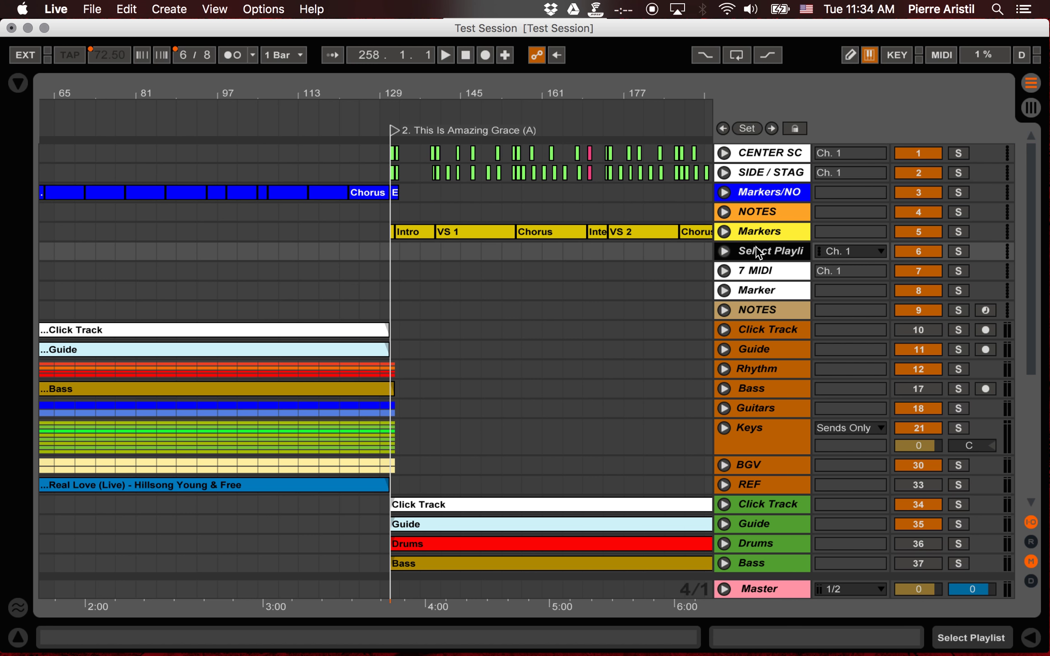
{"action": "left_click", "coordinate": [756, 272]}
{"action": "left_click", "coordinate": [759, 256], "text": "shift"}
{"action": "left_click_drag", "start_coordinate": [758, 256], "coordinate": [765, 189]}
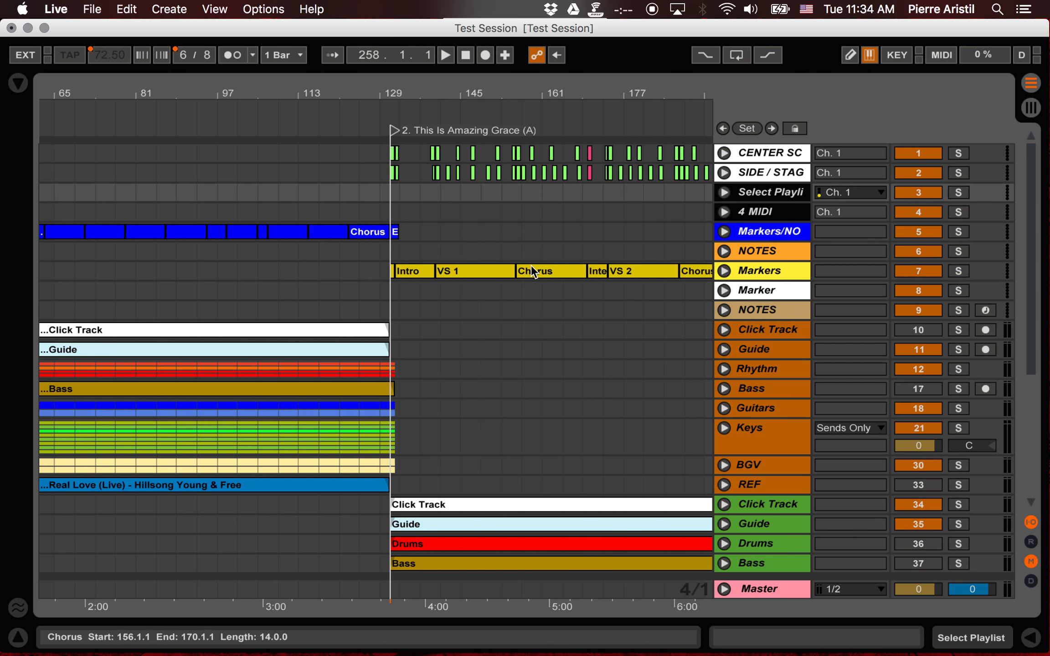
Step: Move Good Good Father's marker clips, from COUNTIN through END, from the Marker track up to the yellow Markers track at bar 242
{"action": "left_click", "coordinate": [479, 241]}
{"action": "key", "text": "plus"}
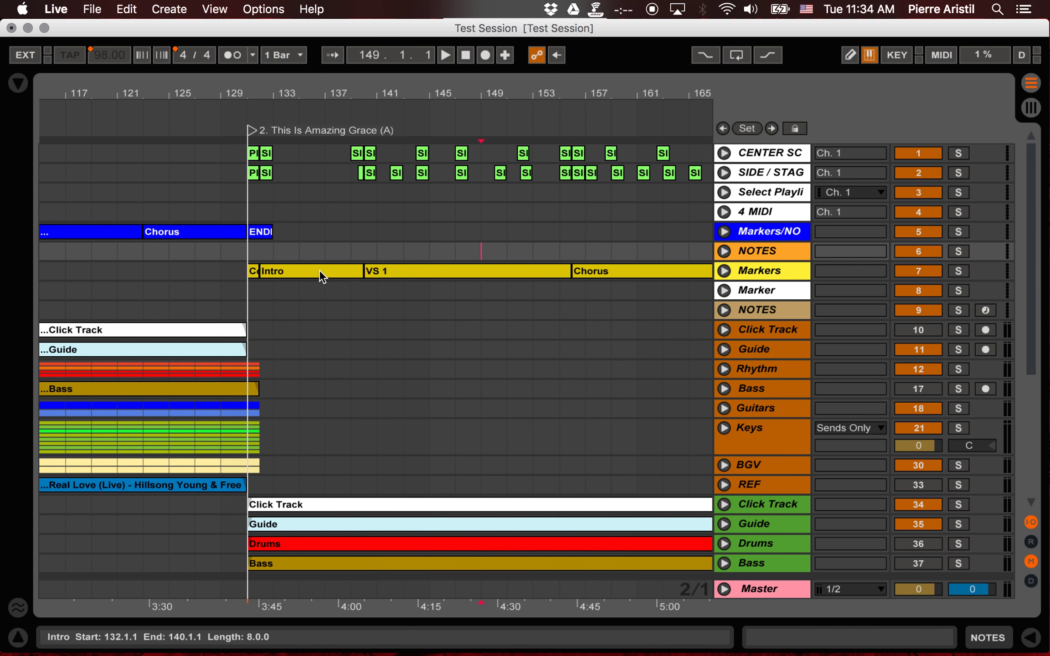
{"action": "left_click", "coordinate": [254, 271]}
{"action": "scroll", "coordinate": [255, 272], "scroll_direction": "right", "scroll_amount": 5}
{"action": "scroll", "coordinate": [255, 272], "scroll_direction": "right", "scroll_amount": 10}
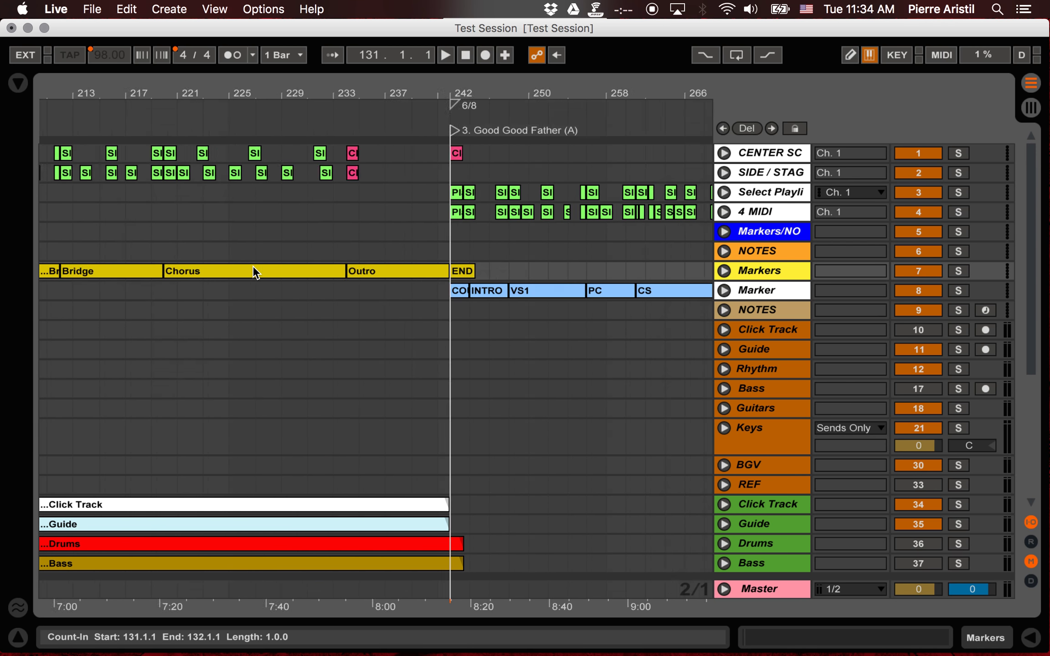
{"action": "left_click", "coordinate": [344, 270]}
{"action": "scroll", "coordinate": [335, 293], "scroll_direction": "right", "scroll_amount": 10}
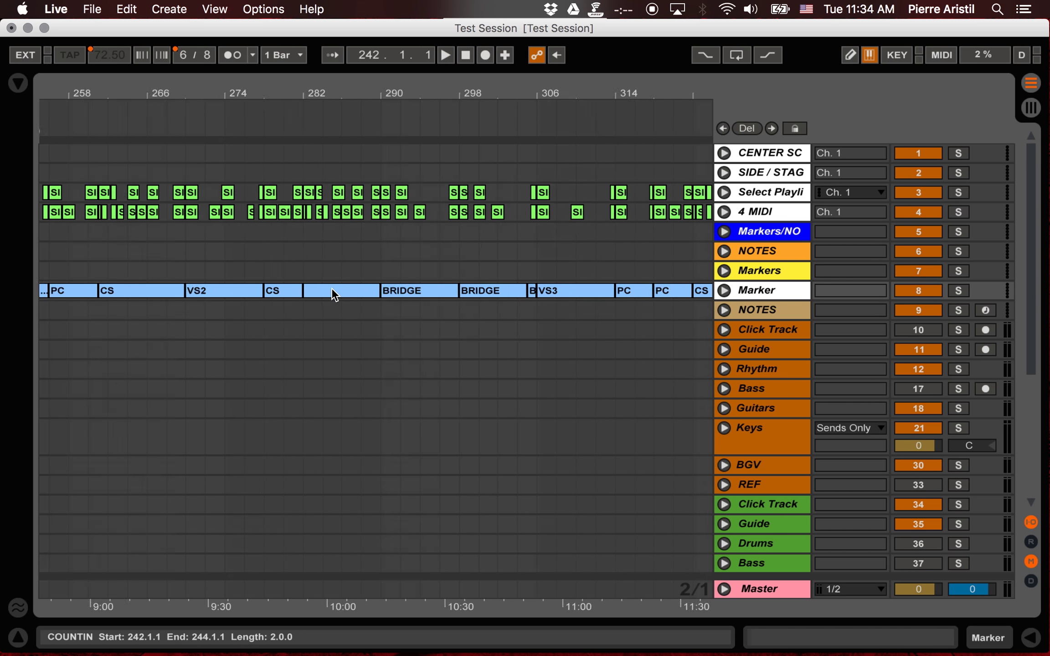
{"action": "left_click", "coordinate": [503, 291]}
{"action": "scroll", "coordinate": [506, 289], "scroll_direction": "left", "scroll_amount": 11}
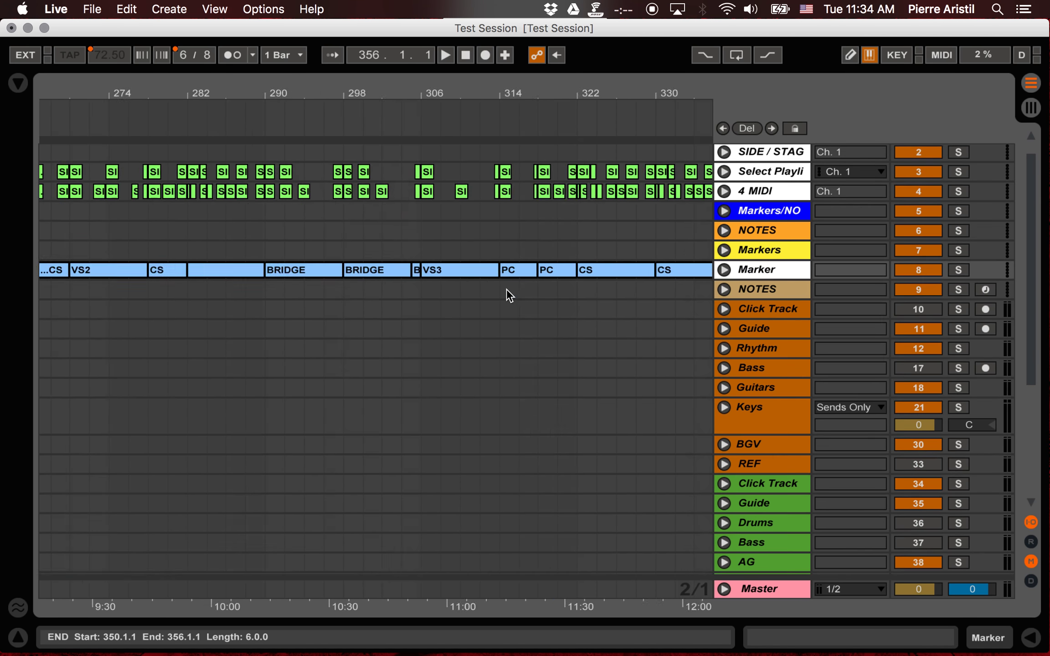
{"action": "left_click", "coordinate": [506, 289]}
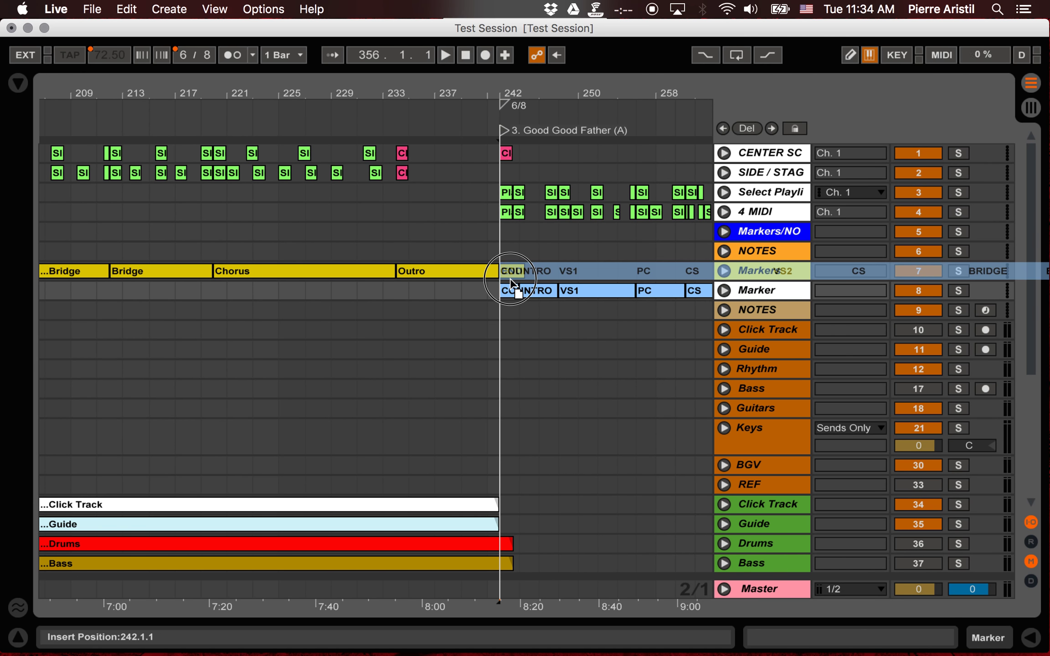
Step: Move all marker clips of songs 2 and 3, Count-In through END, from the Markers track onto the Markers/NOTES track at bar 131
{"action": "scroll", "coordinate": [508, 278], "scroll_direction": "left", "scroll_amount": 15}
{"action": "scroll", "coordinate": [508, 276], "scroll_direction": "right", "scroll_amount": 3}
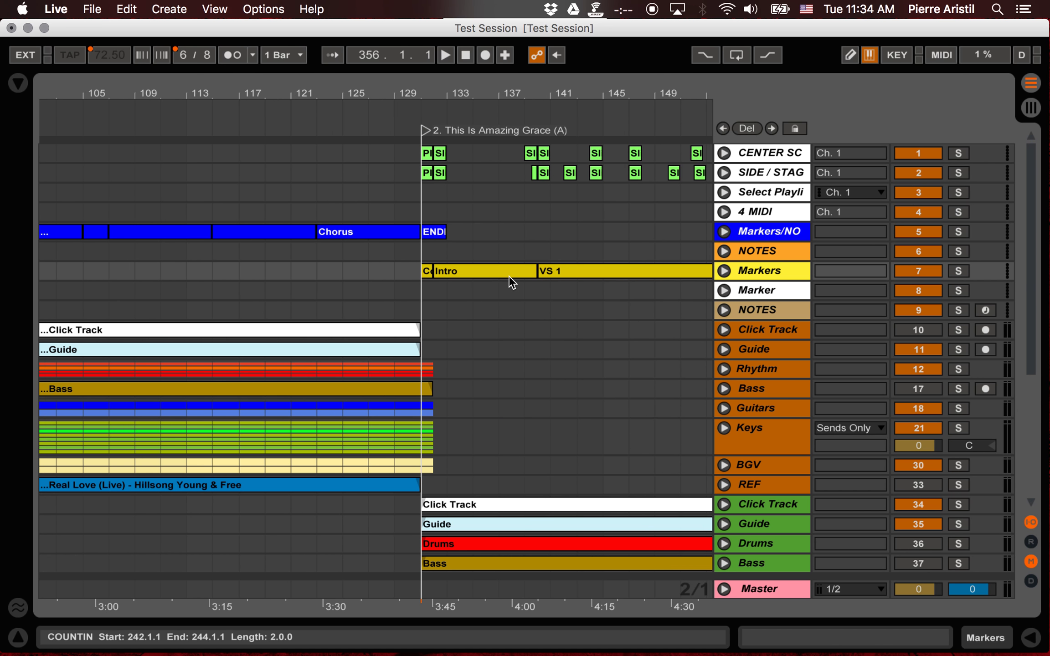
{"action": "left_click", "coordinate": [493, 275]}
{"action": "left_click", "coordinate": [427, 273]}
{"action": "scroll", "coordinate": [428, 270], "scroll_direction": "right", "scroll_amount": 4}
{"action": "scroll", "coordinate": [427, 271], "scroll_direction": "right", "scroll_amount": 17}
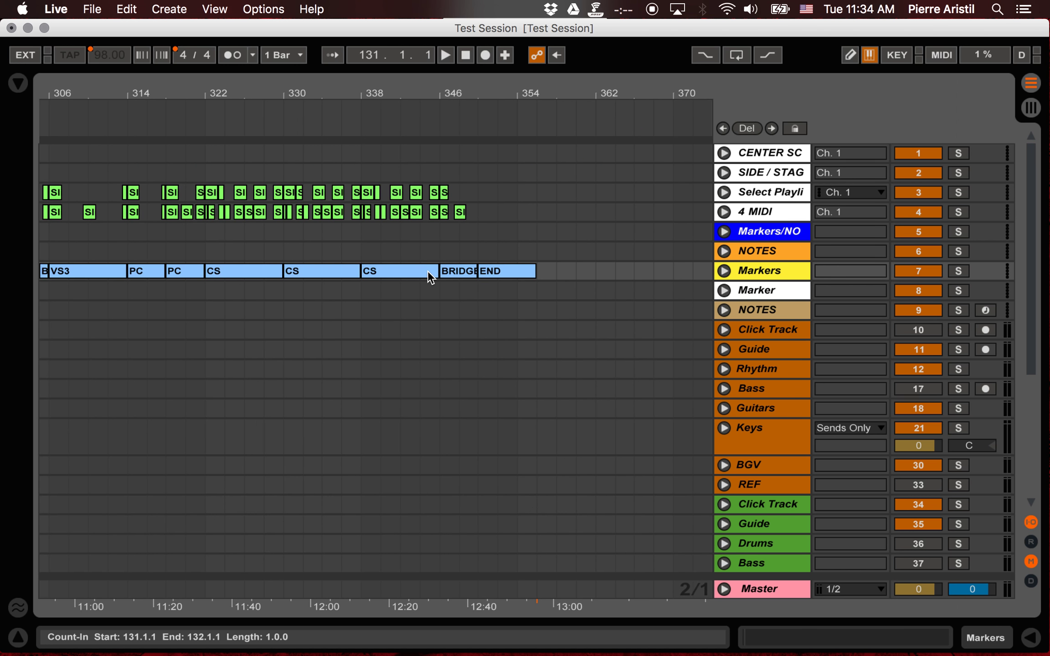
{"action": "left_click", "coordinate": [500, 268]}
{"action": "scroll", "coordinate": [502, 268], "scroll_direction": "left", "scroll_amount": 11}
{"action": "scroll", "coordinate": [502, 269], "scroll_direction": "left", "scroll_amount": 15}
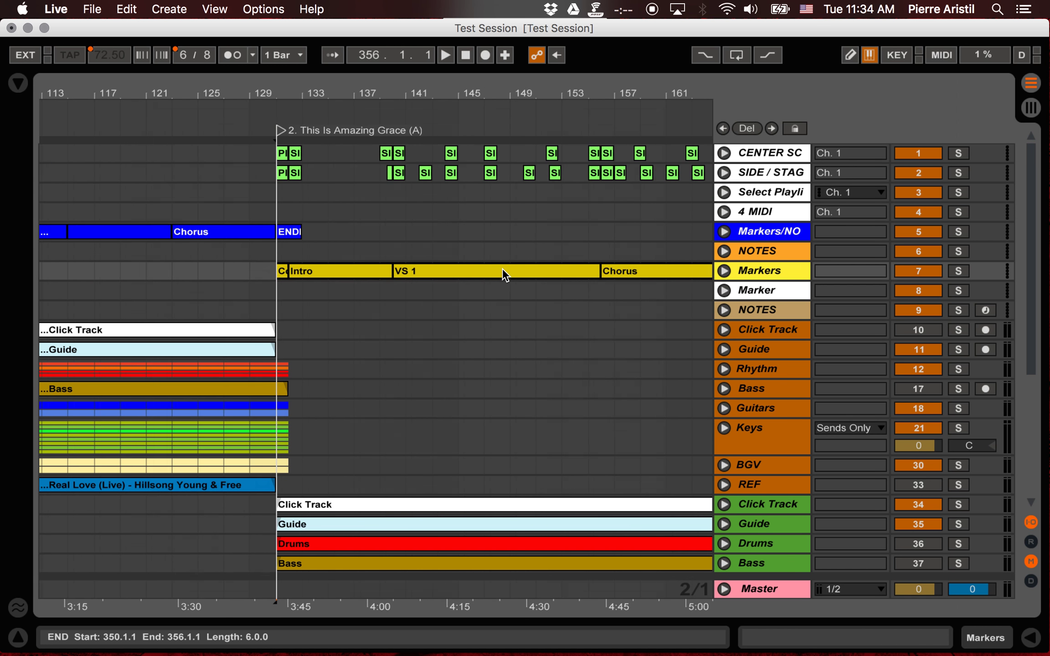
{"action": "left_click", "coordinate": [448, 272]}
{"action": "left_click_drag", "start_coordinate": [449, 273], "coordinate": [449, 233]}
Step: Delete the emptied yellow Markers track and the white Marker track
{"action": "left_click", "coordinate": [776, 271]}
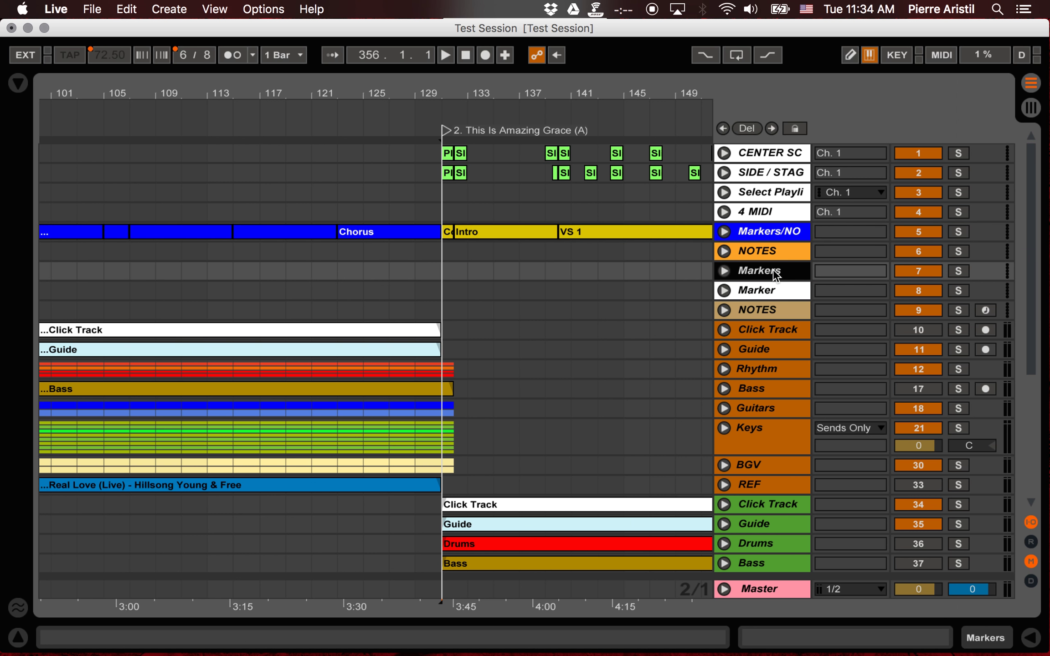
{"action": "key", "text": "Delete"}
{"action": "left_click", "coordinate": [768, 290]}
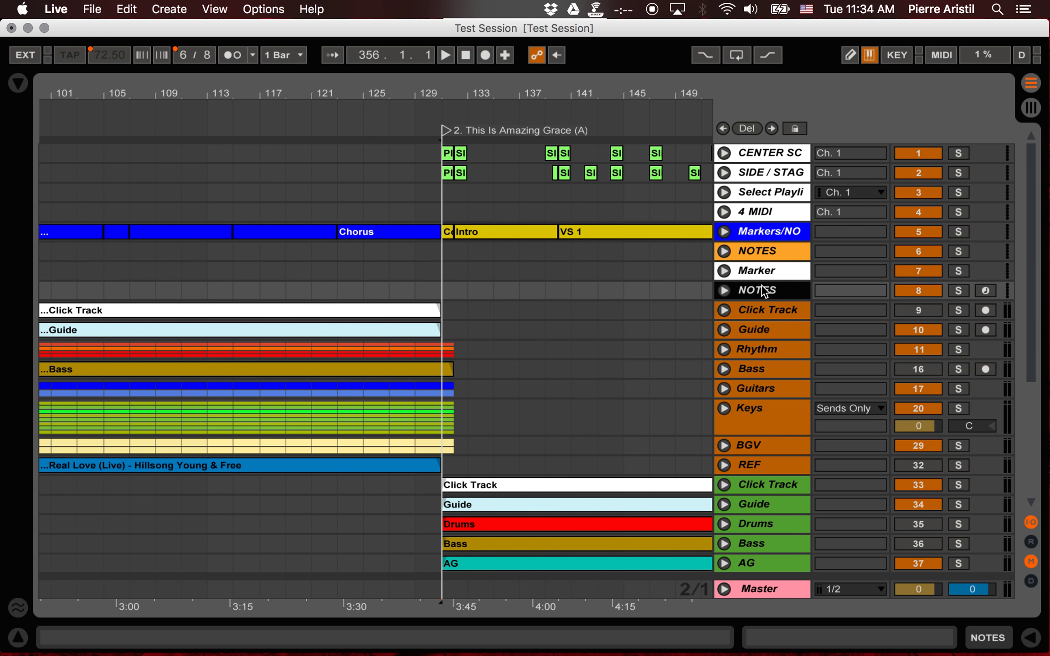
{"action": "left_click", "coordinate": [765, 271]}
{"action": "key", "text": "Delete"}
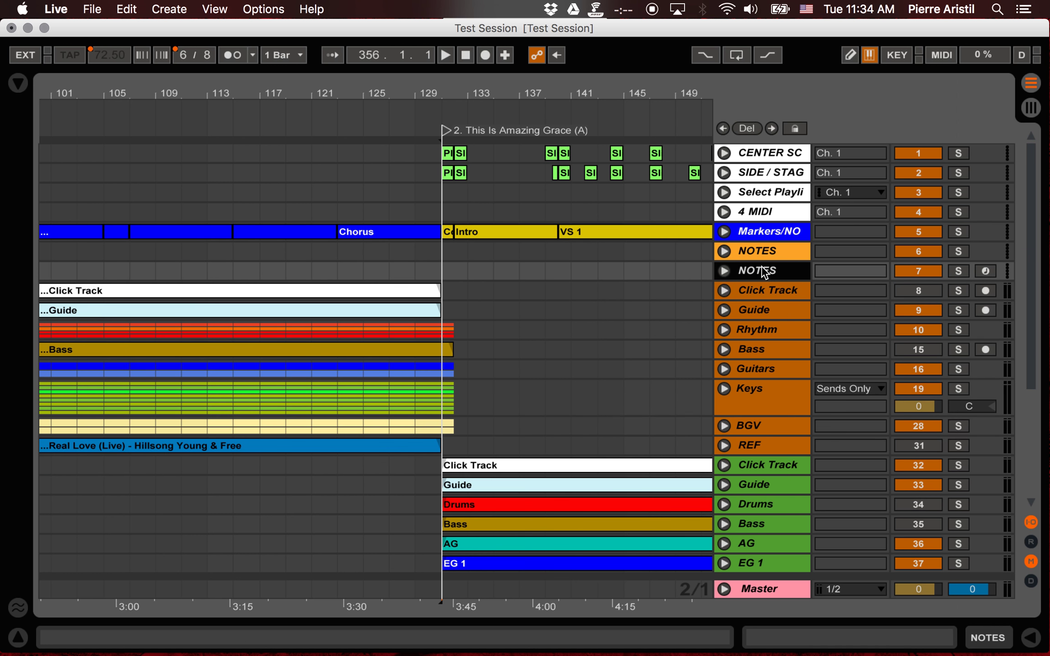
{"action": "left_click", "coordinate": [673, 273]}
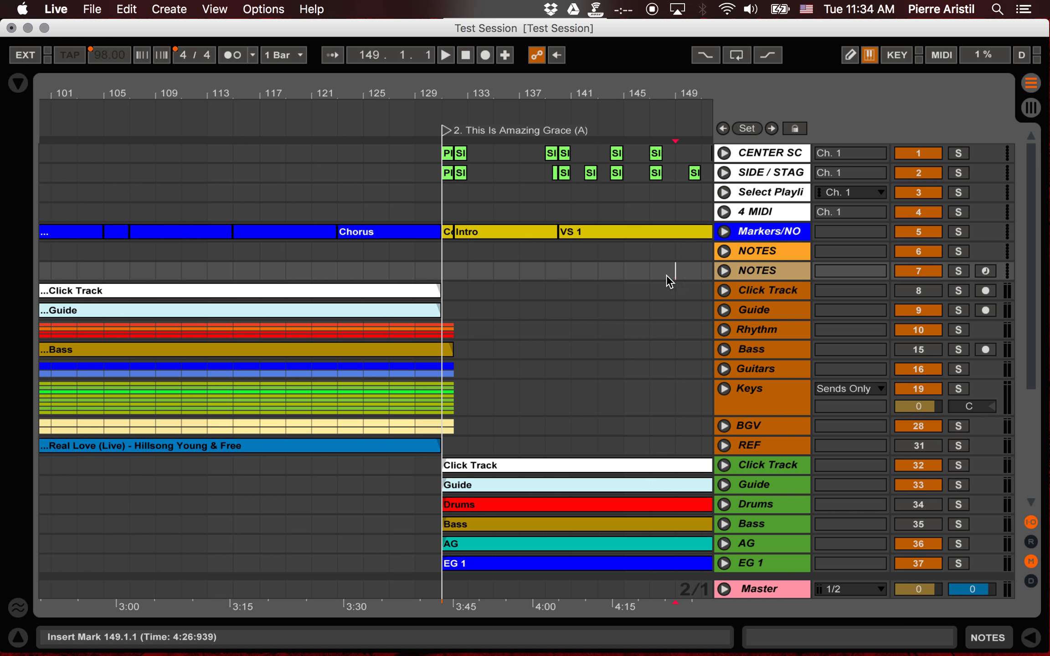
{"action": "key", "text": "minus"}
{"action": "key", "text": "minus"}
{"action": "key", "text": "minus"}
{"action": "key", "text": "minus"}
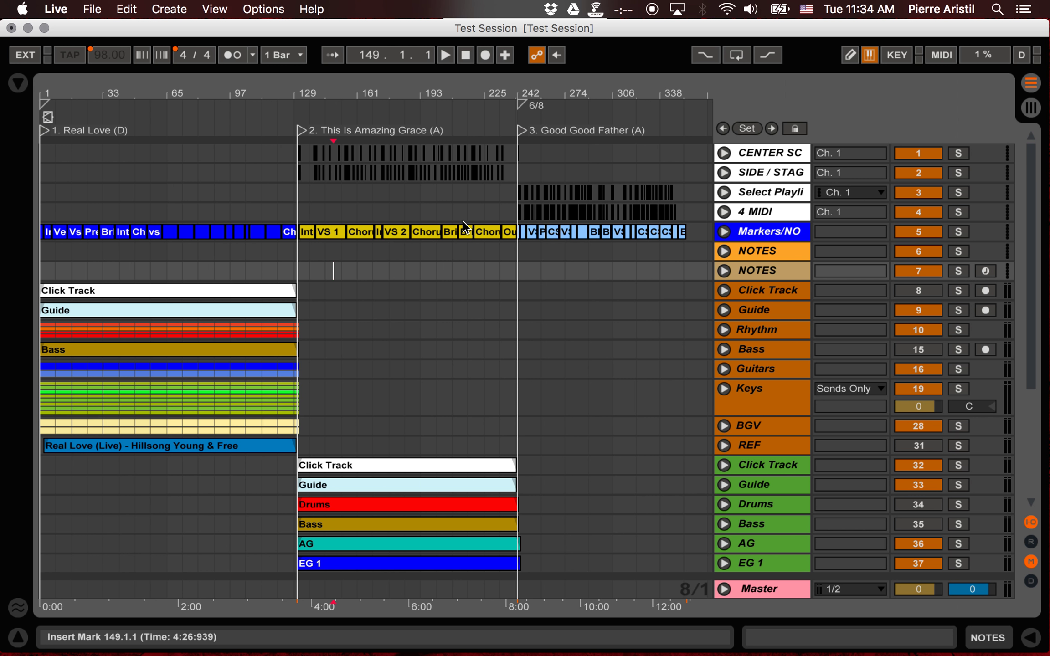
Step: Move Good Good Father's slide clips from the Select Playlist and MIDI tracks onto the CENTER SCREEN and SIDE / STAGE tracks at bar 242
{"action": "left_click", "coordinate": [500, 192]}
{"action": "key", "text": "plus"}
{"action": "key", "text": "plus"}
{"action": "key", "text": "plus"}
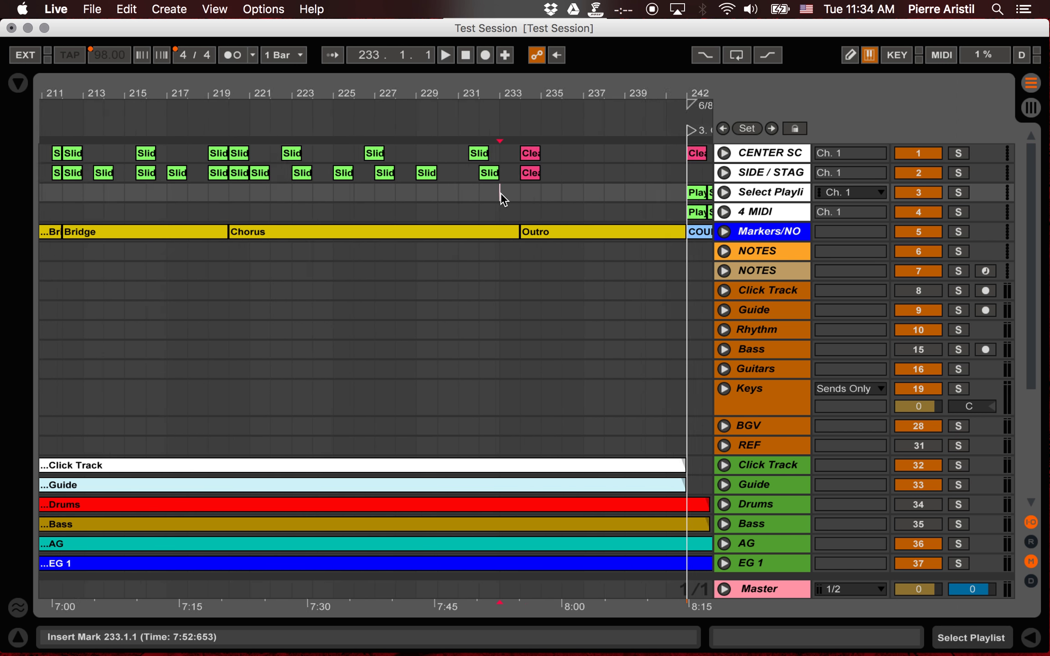
{"action": "key", "text": "plus"}
{"action": "scroll", "coordinate": [500, 193], "scroll_direction": "right", "scroll_amount": 7}
{"action": "left_click", "coordinate": [478, 190]}
{"action": "scroll", "coordinate": [477, 190], "scroll_direction": "right", "scroll_amount": 20}
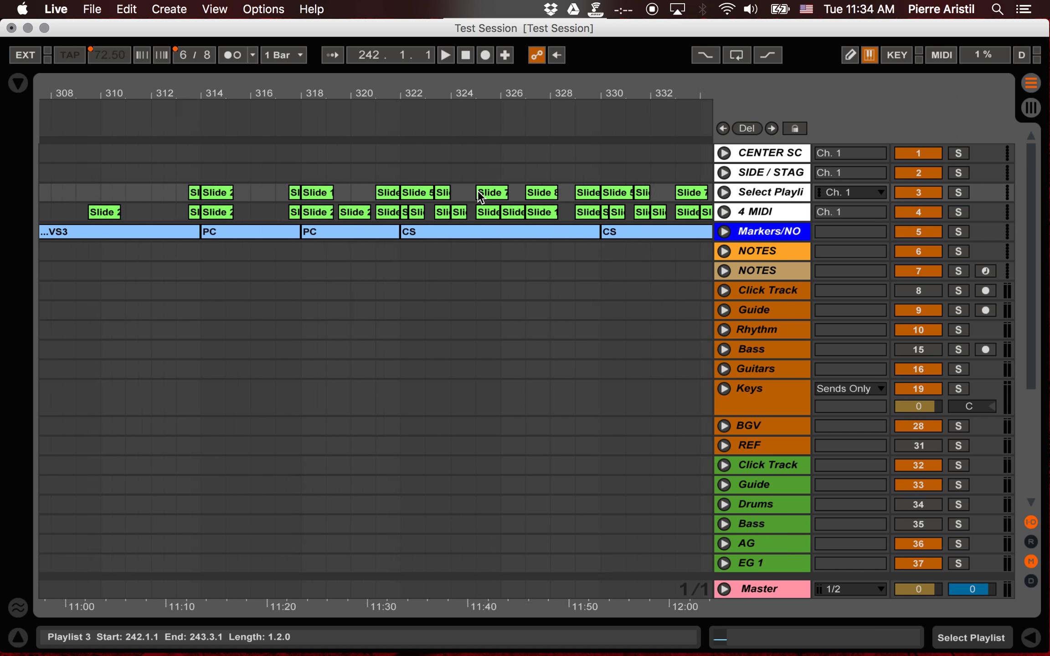
{"action": "scroll", "coordinate": [477, 190], "scroll_direction": "right", "scroll_amount": 18}
{"action": "scroll", "coordinate": [382, 205], "scroll_direction": "left", "scroll_amount": 4}
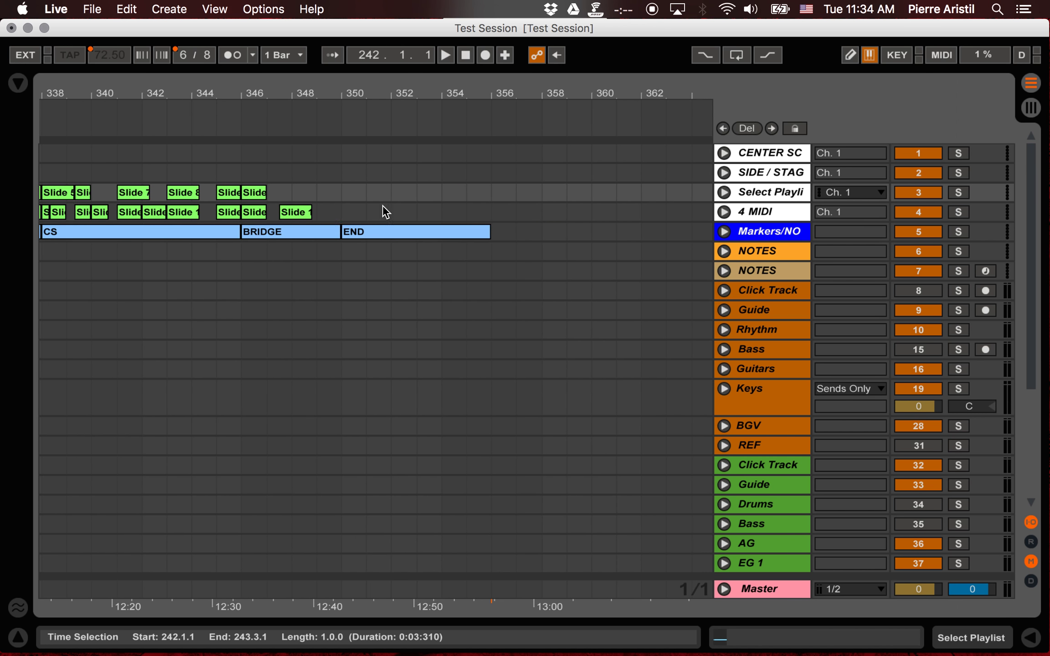
{"action": "left_click", "coordinate": [297, 212], "text": "shift"}
{"action": "scroll", "coordinate": [296, 212], "scroll_direction": "left", "scroll_amount": 20}
{"action": "scroll", "coordinate": [297, 211], "scroll_direction": "right", "scroll_amount": 4}
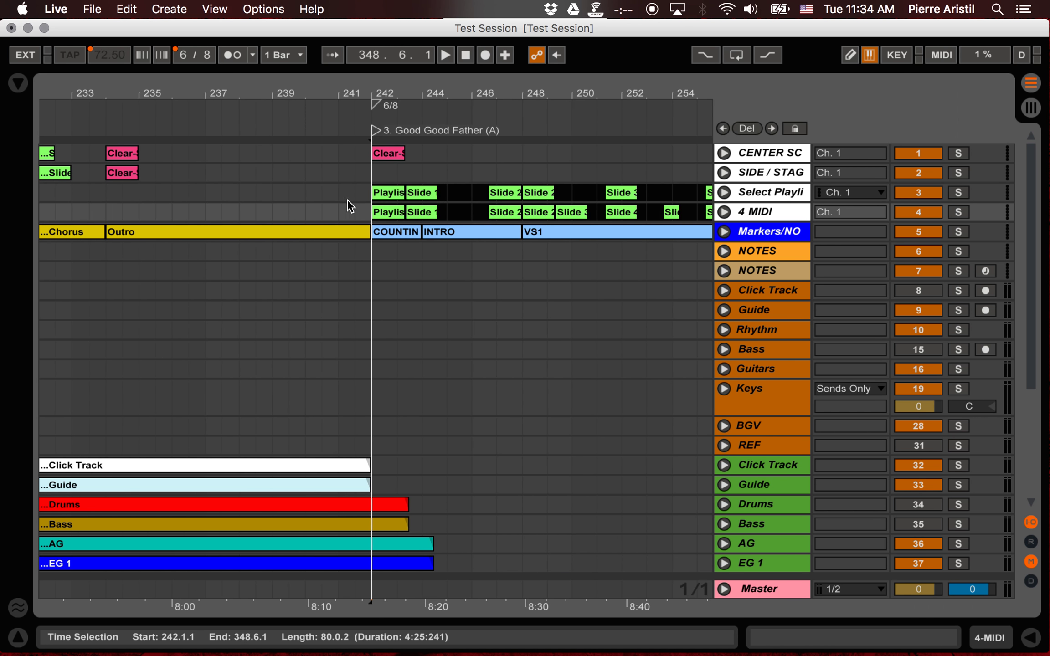
{"action": "left_click_drag", "start_coordinate": [379, 187], "coordinate": [380, 154]}
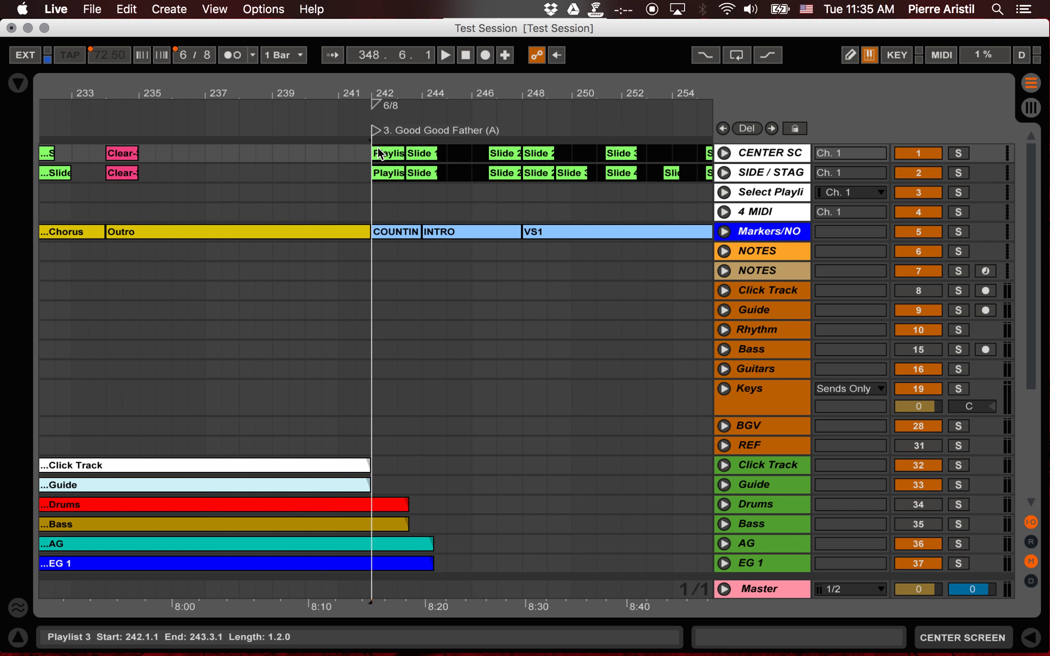
Step: Delete the emptied Select Playlist and MIDI tracks and show the whole three-song arrangement
{"action": "left_click", "coordinate": [753, 192]}
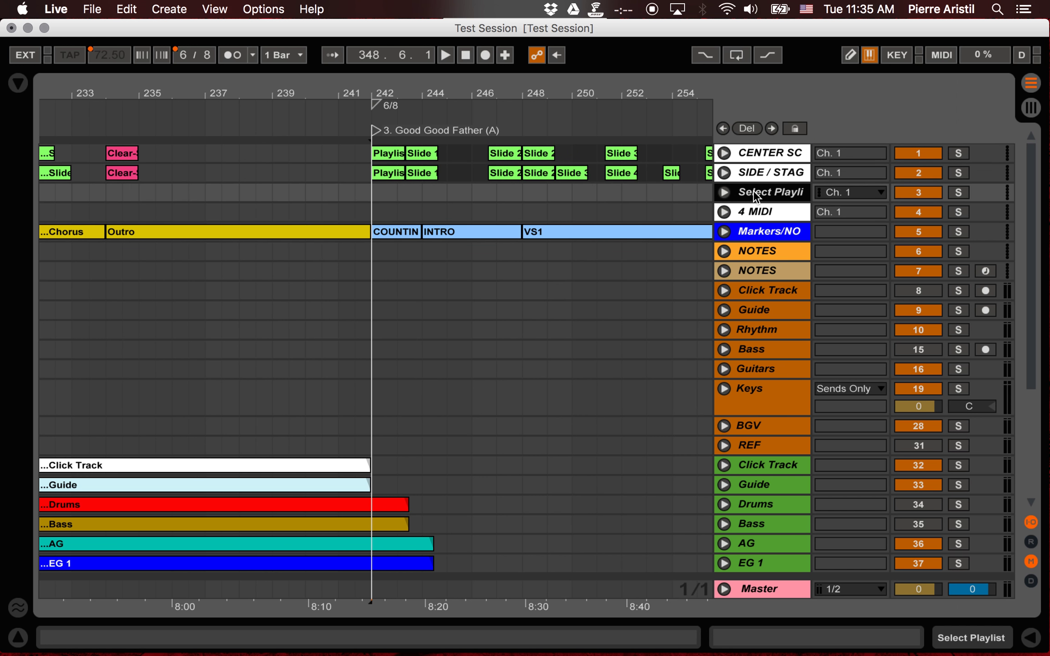
{"action": "key", "text": "Delete"}
{"action": "key", "text": "Delete"}
{"action": "left_click", "coordinate": [662, 269]}
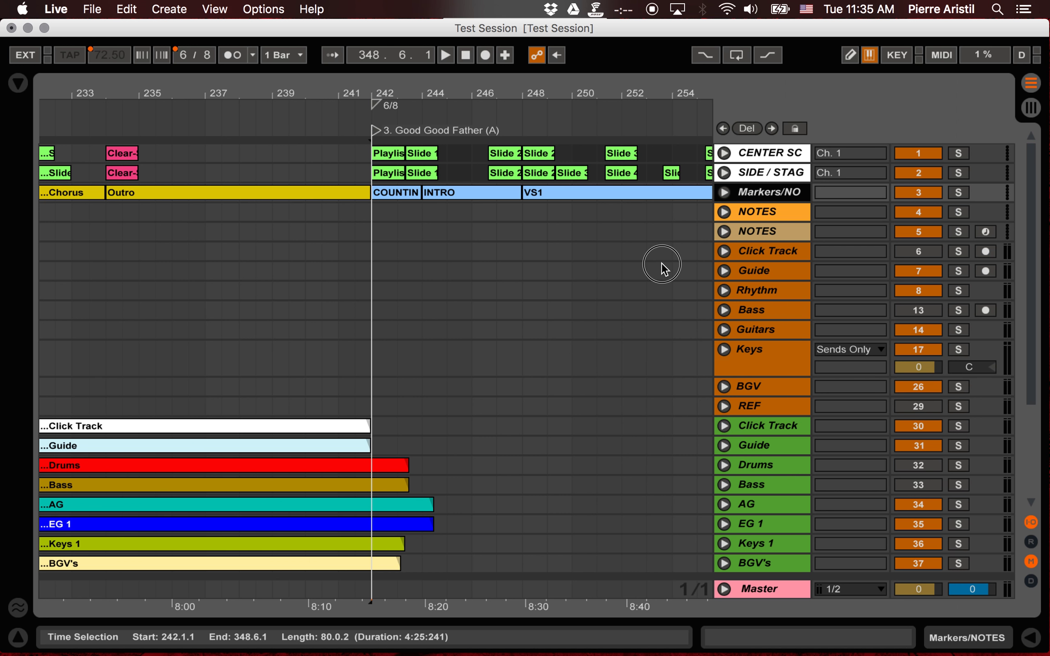
{"action": "key", "text": "minus"}
{"action": "key", "text": "minus"}
{"action": "key", "text": "minus"}
{"action": "scroll", "coordinate": [661, 251], "scroll_direction": "left", "scroll_amount": 20}
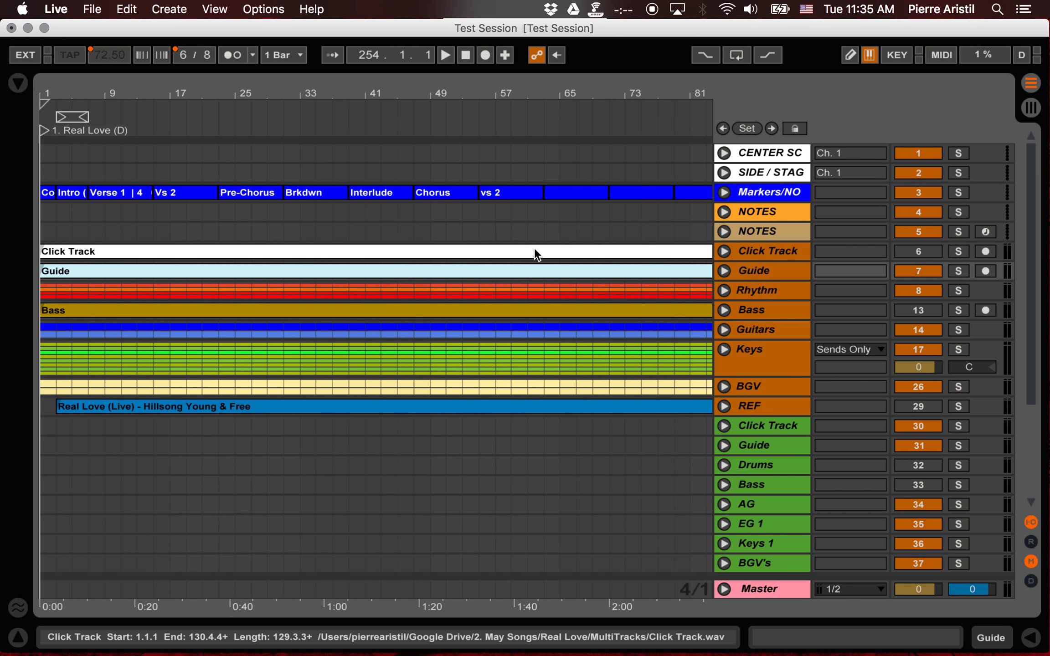
{"action": "left_click", "coordinate": [516, 228]}
{"action": "key", "text": "minus"}
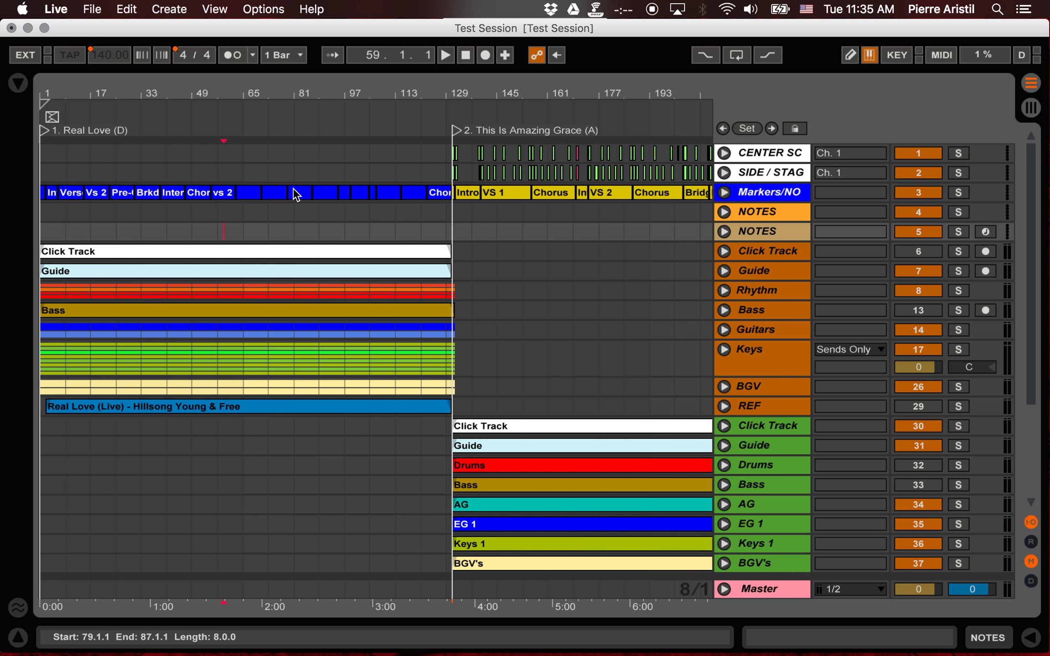
{"action": "key", "text": "minus"}
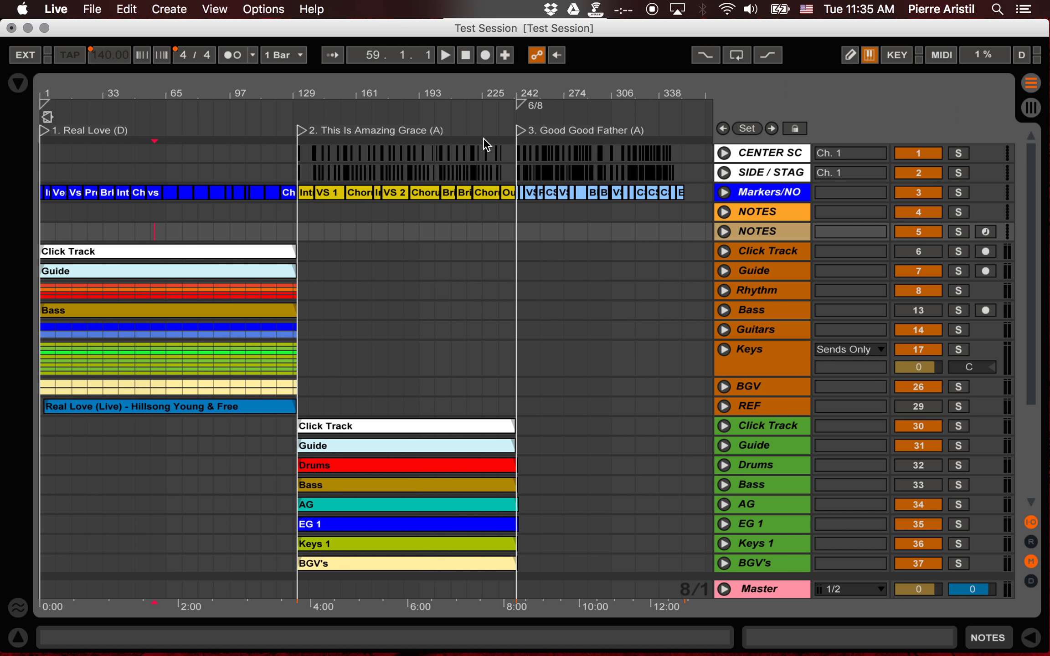
Step: Map computer keys 1, 2 and 3 to the Real Love, This Is Amazing Grace and Good Good Father locators
{"action": "left_click", "coordinate": [900, 55]}
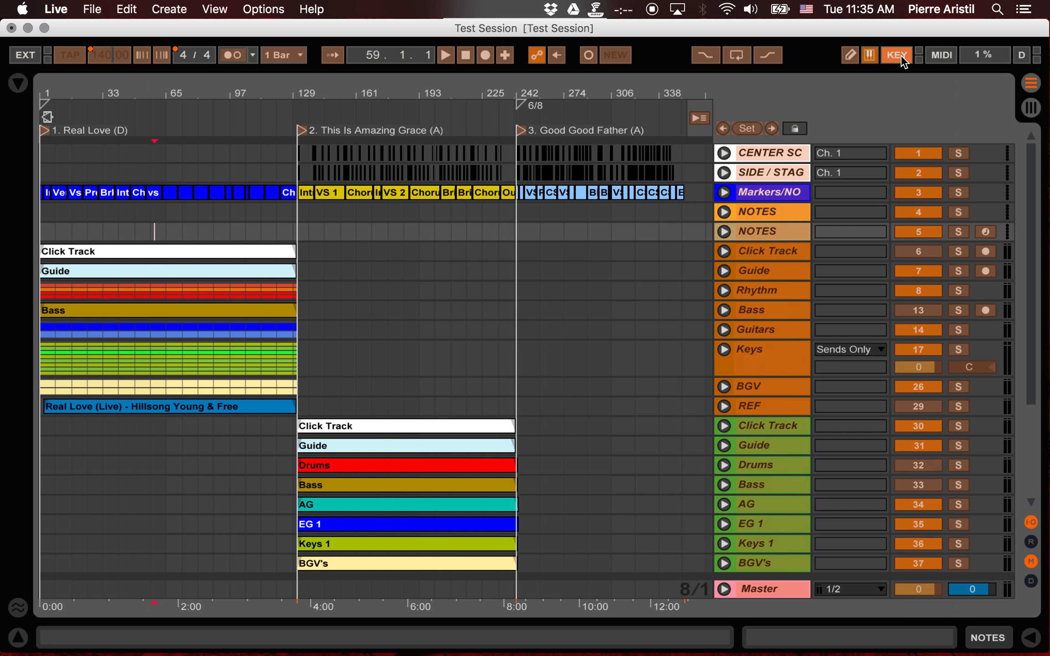
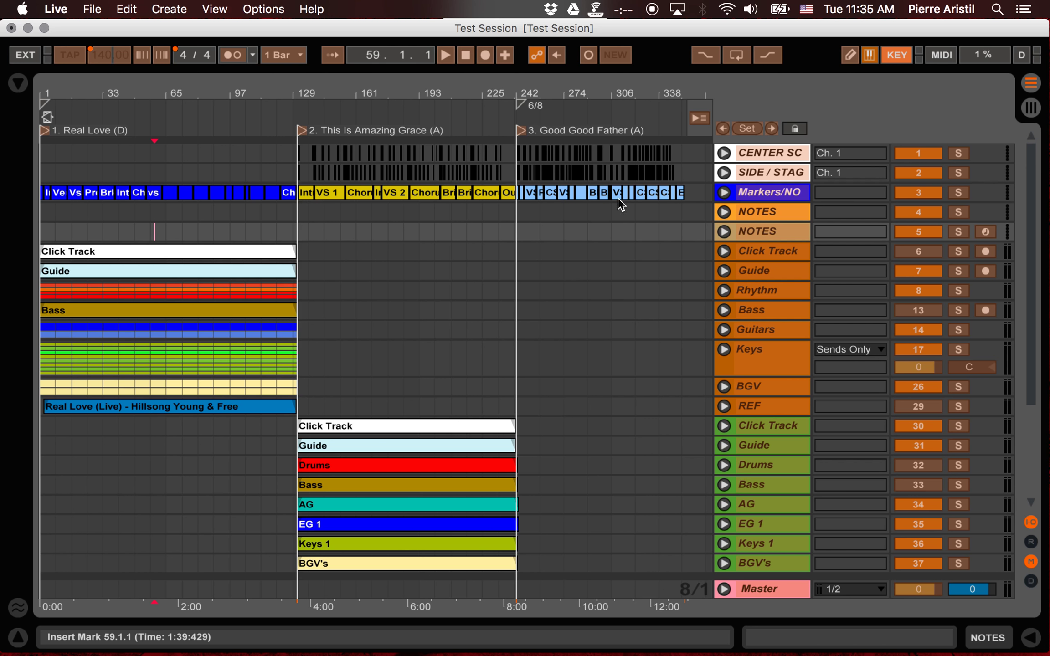
{"action": "left_click", "coordinate": [44, 131]}
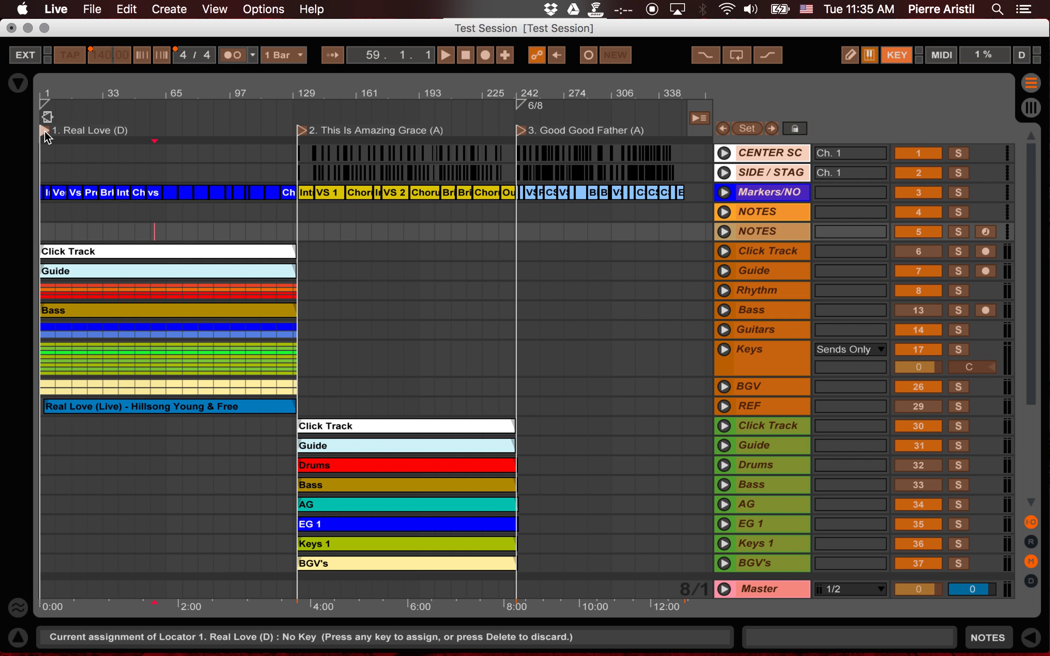
{"action": "key", "text": "1"}
{"action": "left_click", "coordinate": [301, 131]}
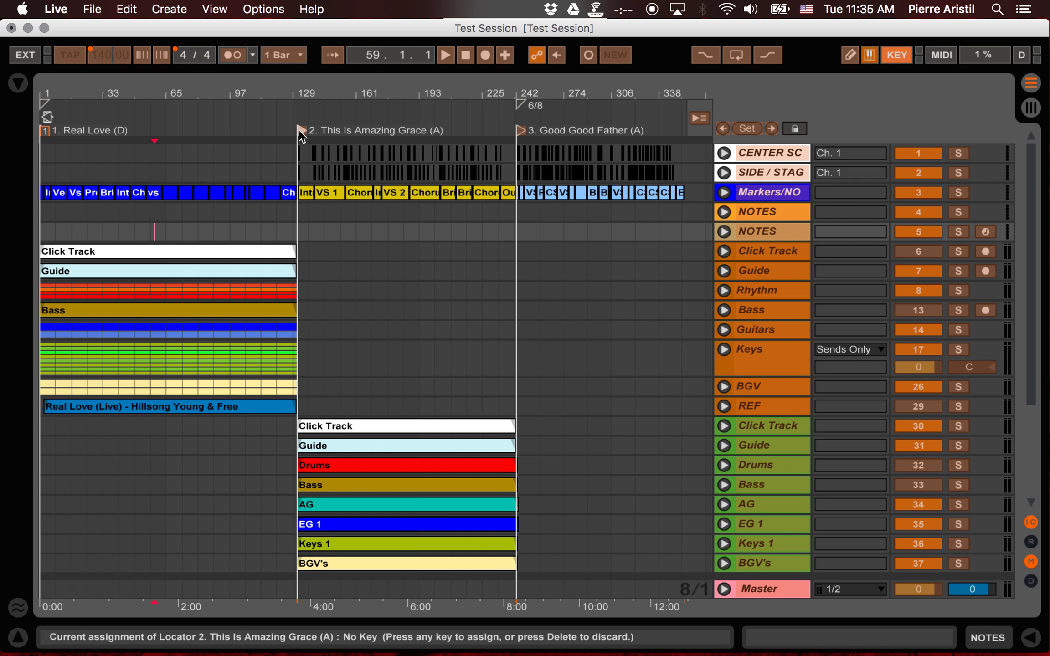
{"action": "key", "text": "2"}
{"action": "left_click", "coordinate": [521, 131]}
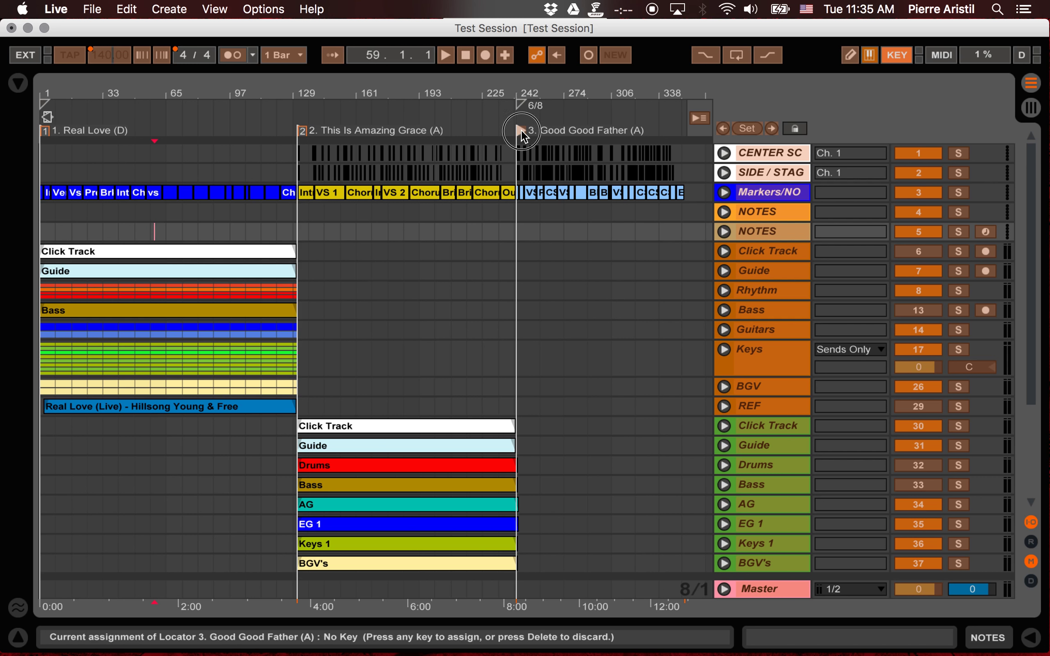
{"action": "key", "text": "3"}
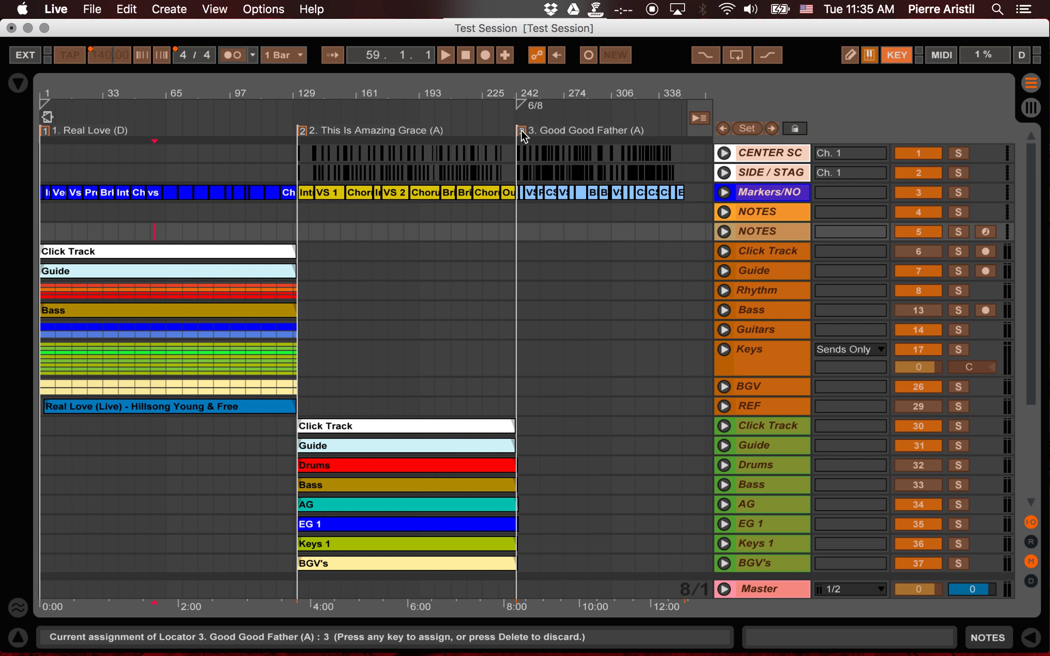
{"action": "left_click", "coordinate": [893, 54]}
Step: Test the key-mapped locators by playing from Real Love and jumping to This Is Amazing Grace and Good Good Father
{"action": "key", "text": "3"}
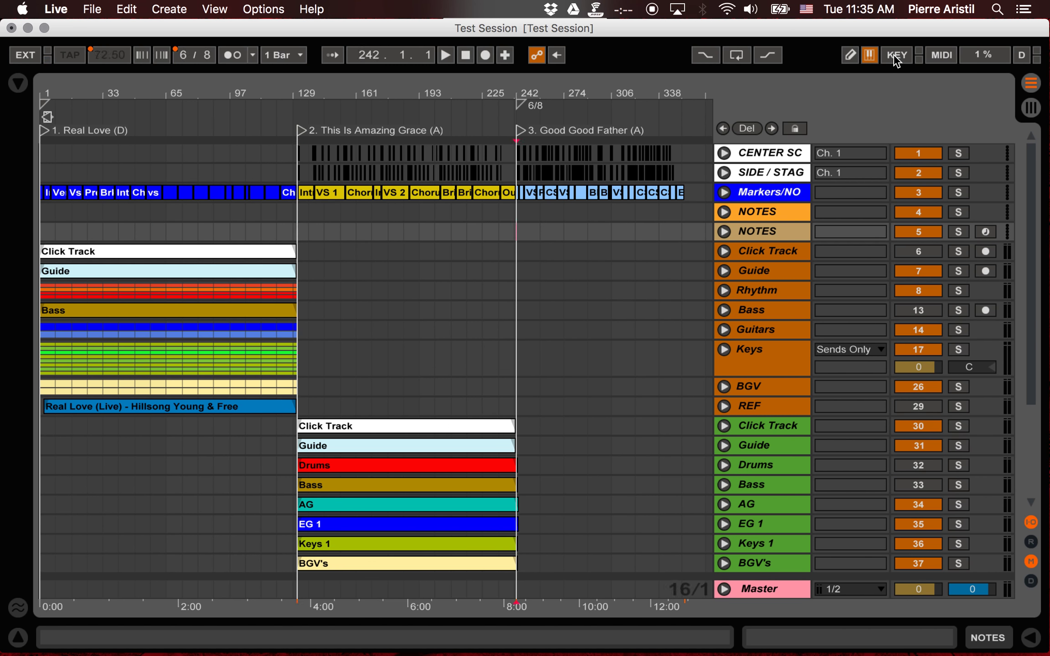
{"action": "key", "text": "1"}
{"action": "key", "text": "space"}
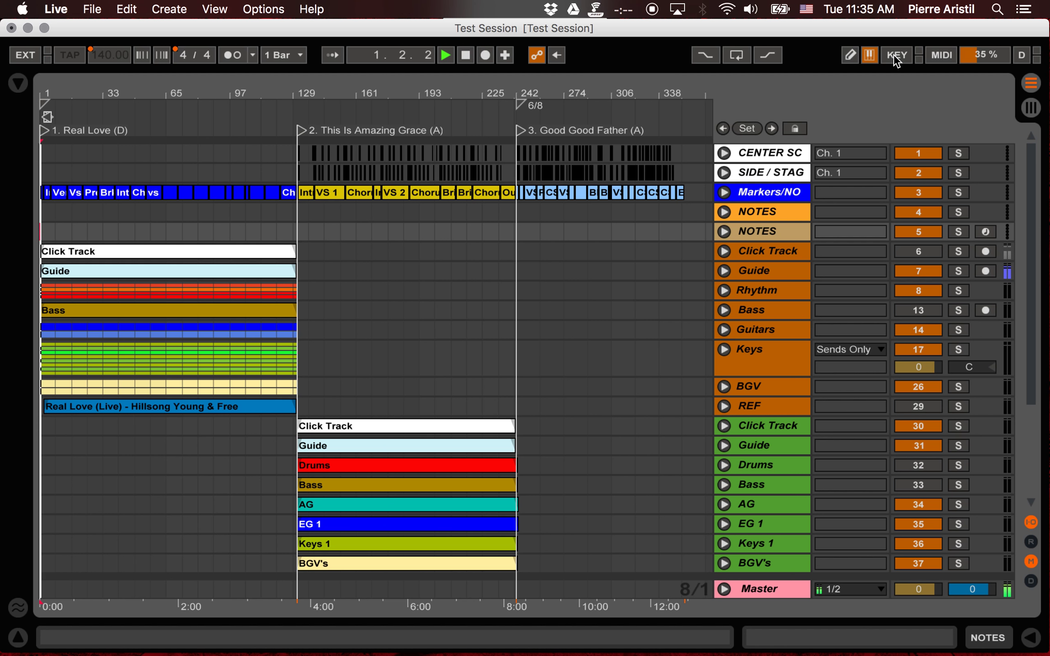
{"action": "key", "text": "space"}
{"action": "key", "text": "2"}
{"action": "key", "text": "1"}
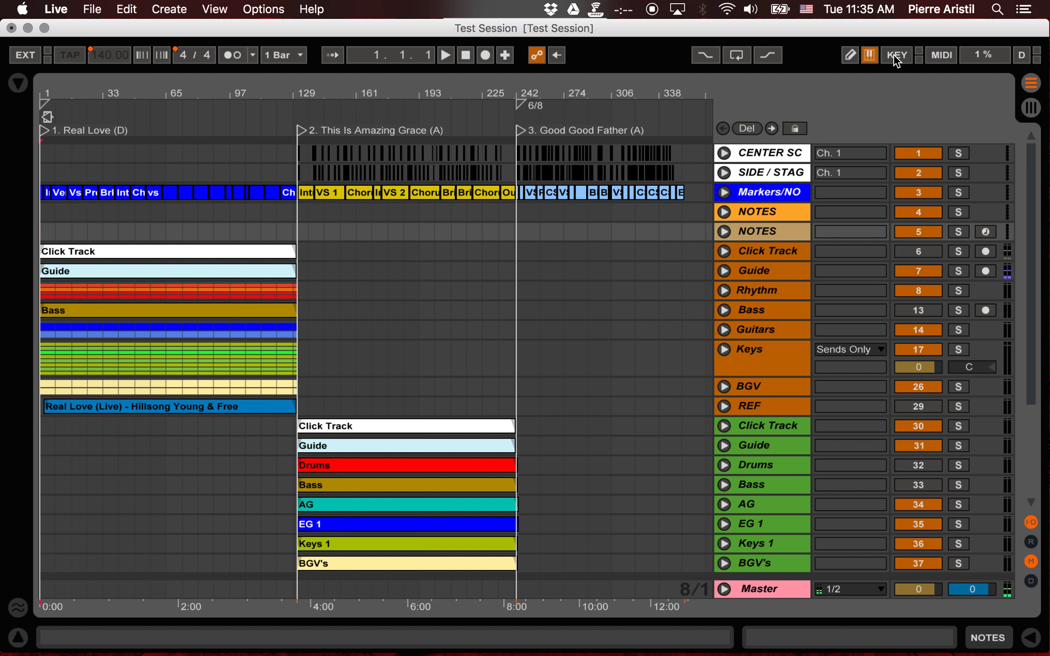
{"action": "key", "text": "space"}
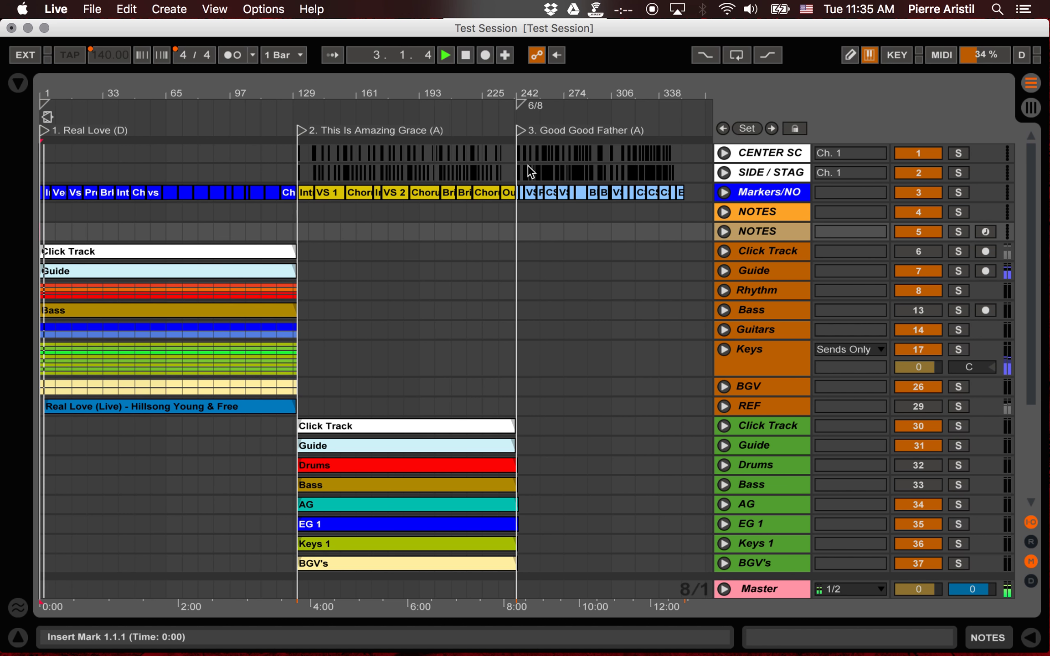
{"action": "key", "text": "2"}
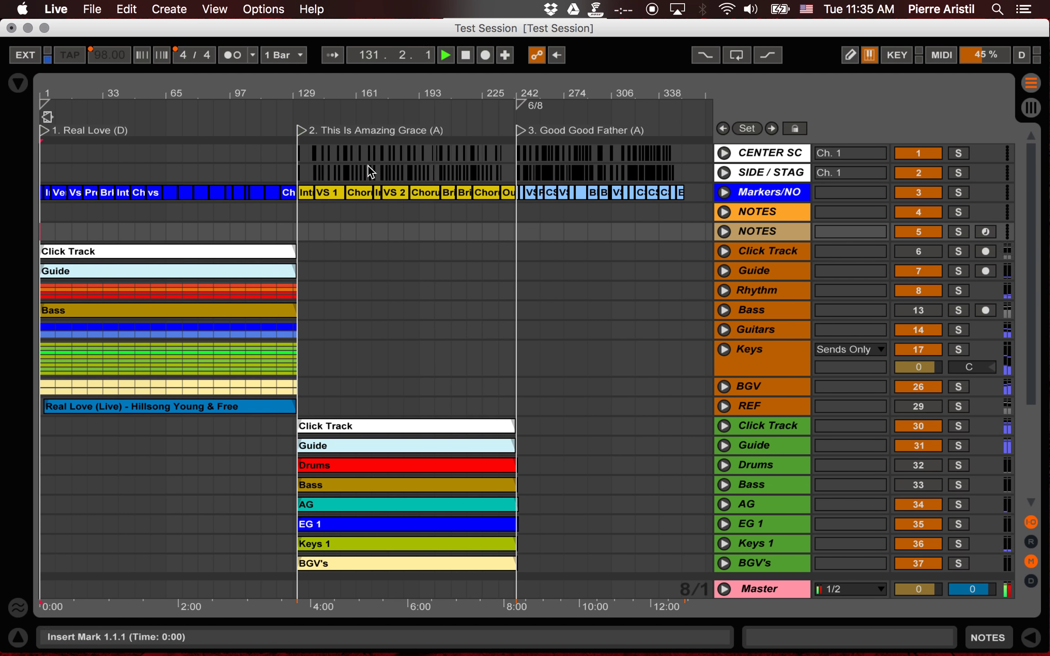
{"action": "left_click", "coordinate": [518, 131]}
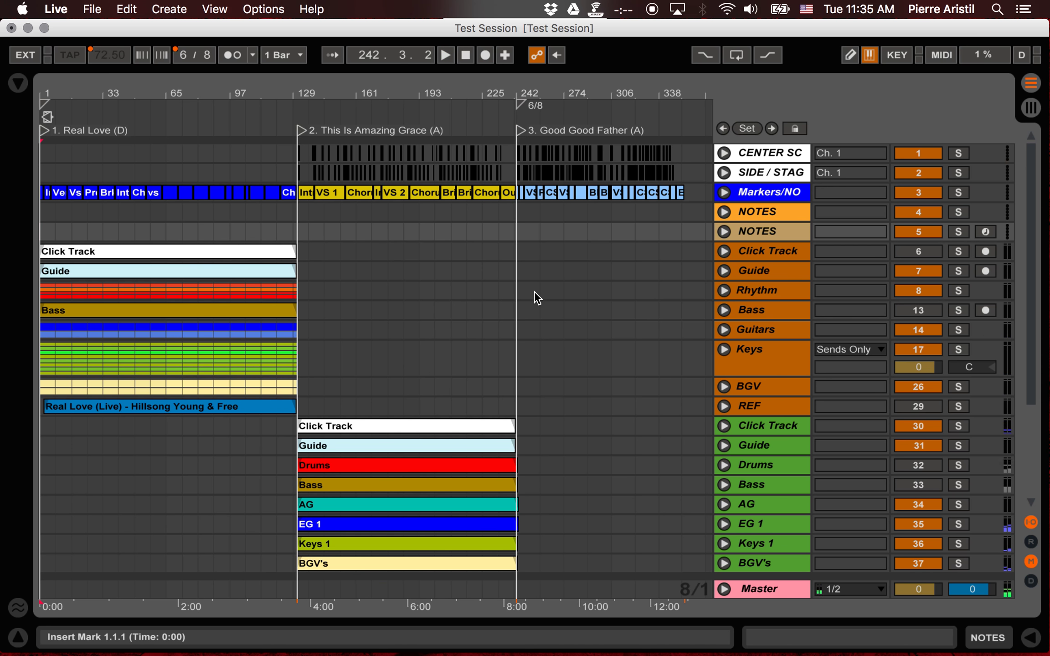
Step: Switch to the Session view, hide the sends section and look over the clip slots of all three songs
{"action": "scroll", "coordinate": [534, 292], "scroll_direction": "down", "scroll_amount": 5}
{"action": "scroll", "coordinate": [534, 291], "scroll_direction": "up", "scroll_amount": 5}
{"action": "key", "text": "Tab"}
{"action": "key", "text": "super+alt+s"}
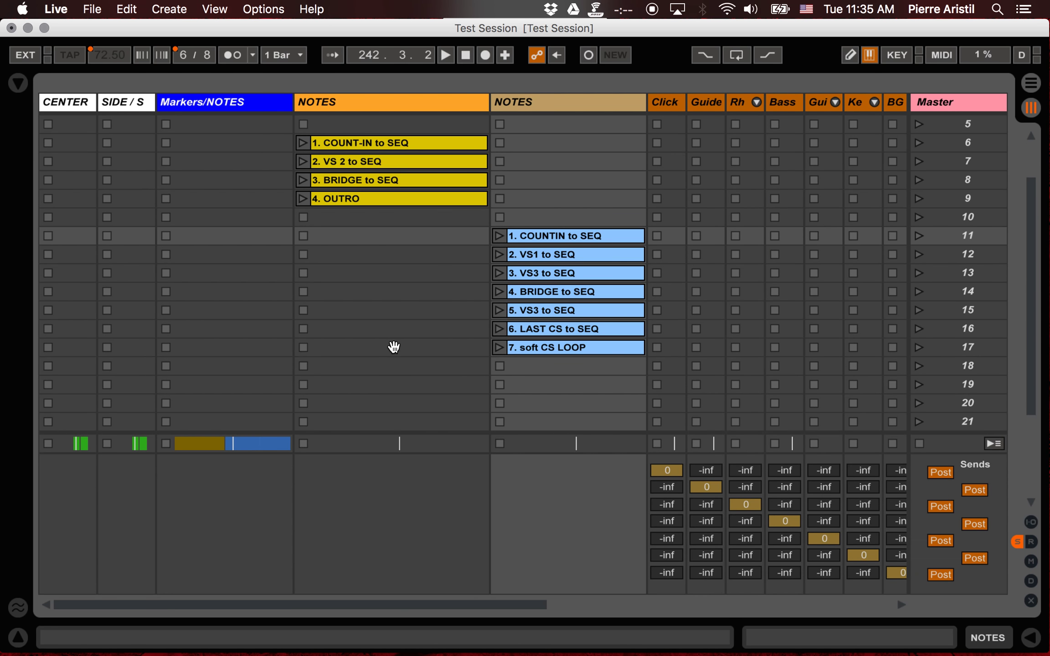
{"action": "scroll", "coordinate": [393, 346], "scroll_direction": "down", "scroll_amount": 3}
{"action": "scroll", "coordinate": [393, 346], "scroll_direction": "right", "scroll_amount": 10}
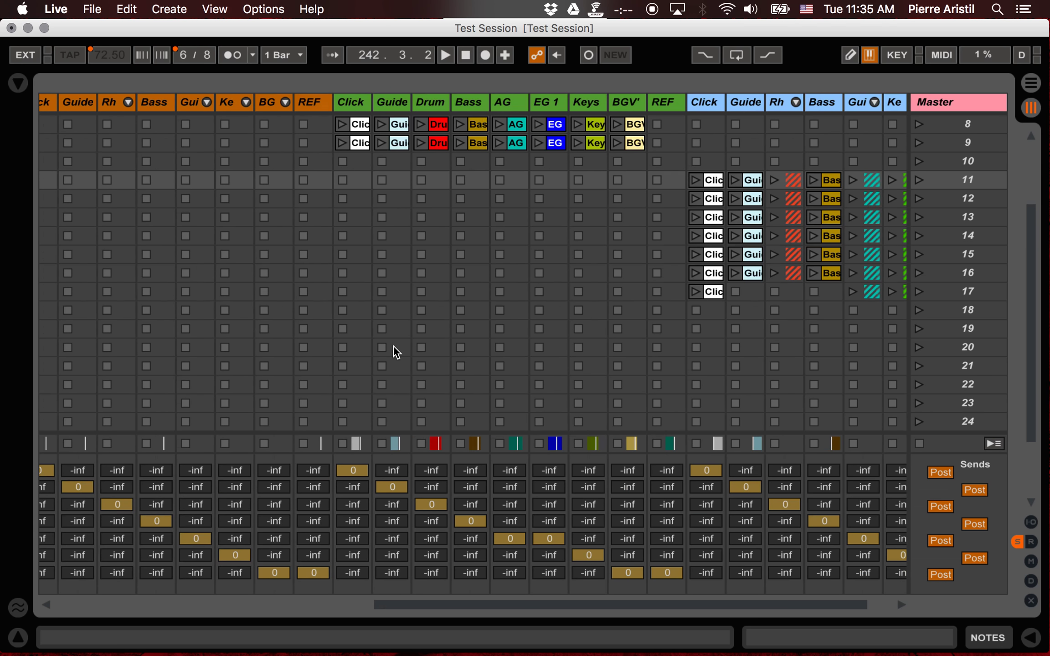
{"action": "scroll", "coordinate": [392, 345], "scroll_direction": "left", "scroll_amount": 10}
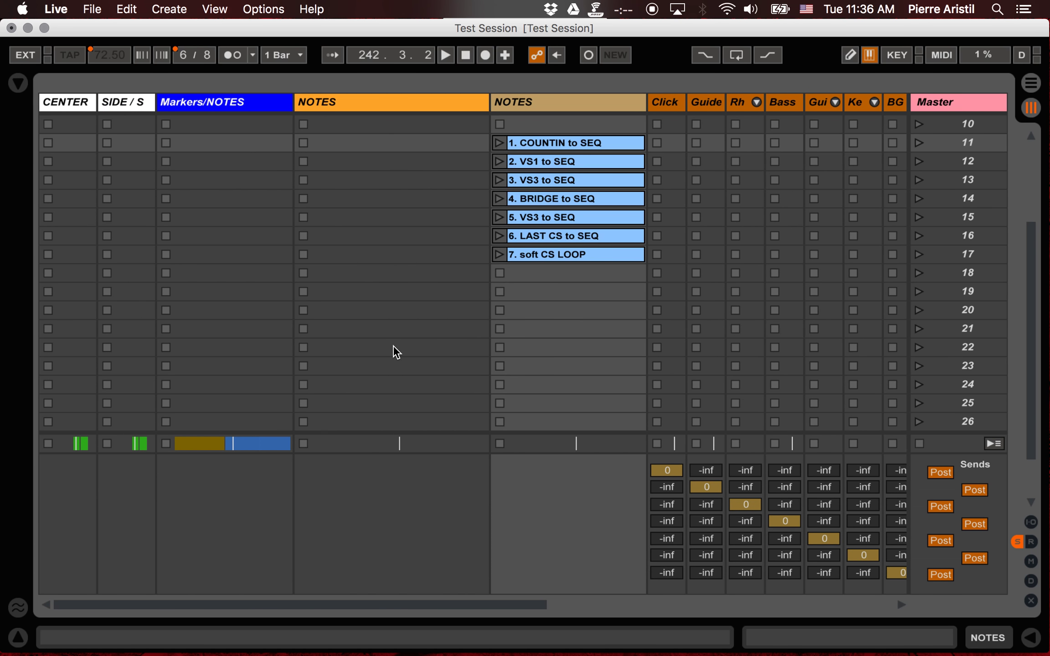
{"action": "scroll", "coordinate": [392, 346], "scroll_direction": "up", "scroll_amount": 8}
{"action": "scroll", "coordinate": [395, 351], "scroll_direction": "up", "scroll_amount": 1}
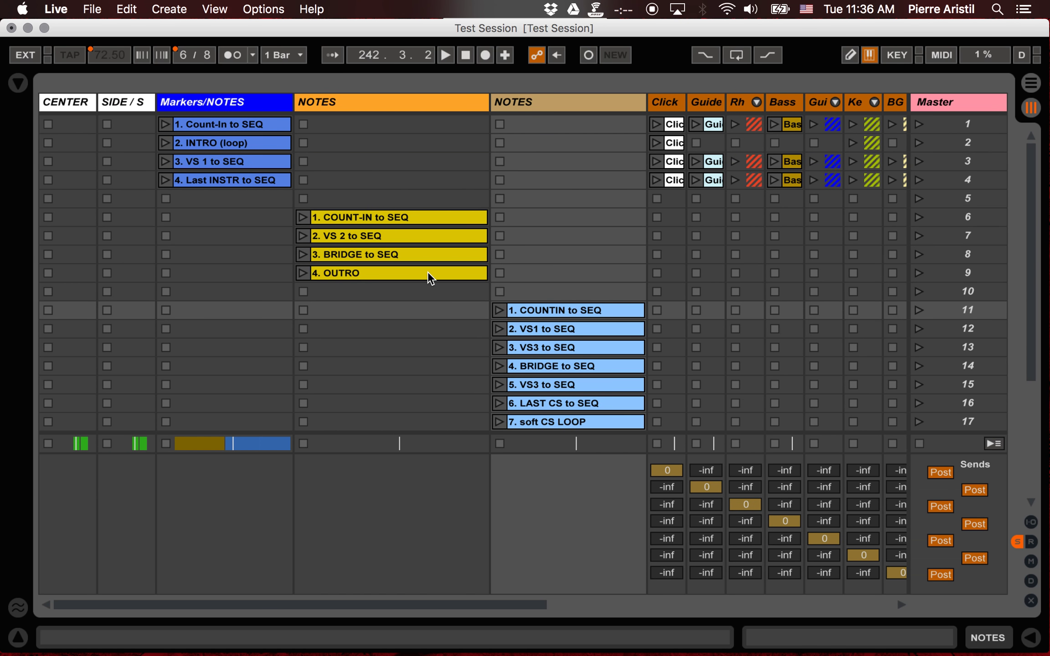
{"action": "key", "text": "super+alt+s"}
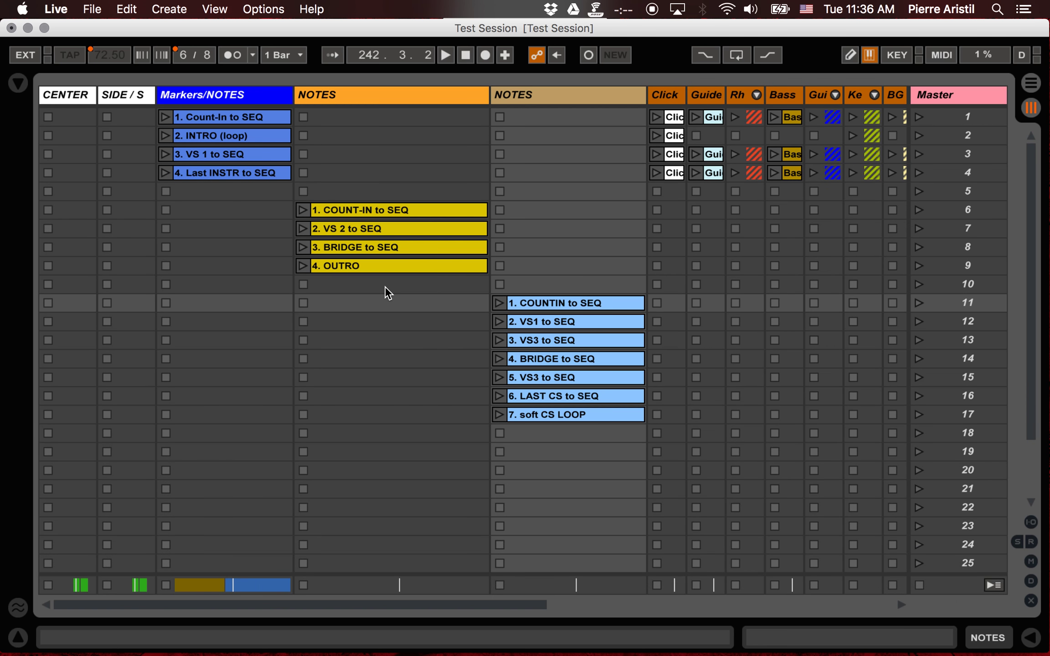
{"action": "scroll", "coordinate": [365, 366], "scroll_direction": "right", "scroll_amount": 2}
{"action": "scroll", "coordinate": [366, 365], "scroll_direction": "left", "scroll_amount": 2}
Step: Move the four yellow clips from the orange NOTES track and the four blue clips from Markers/NOTES onto the tan NOTES track
{"action": "left_click", "coordinate": [413, 269]}
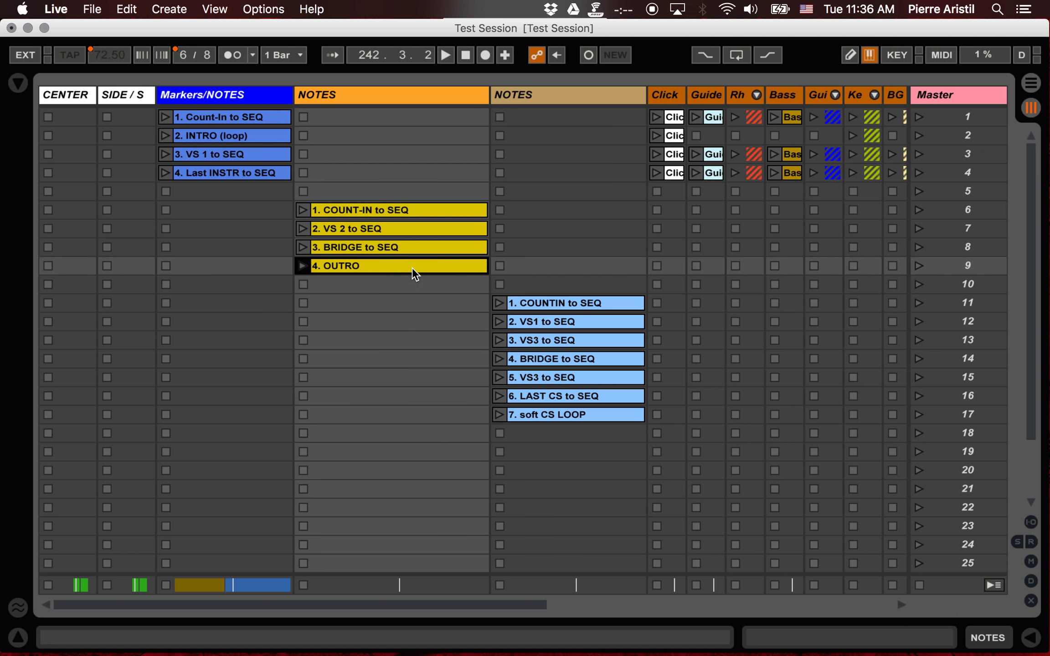
{"action": "left_click", "coordinate": [419, 207], "text": "shift"}
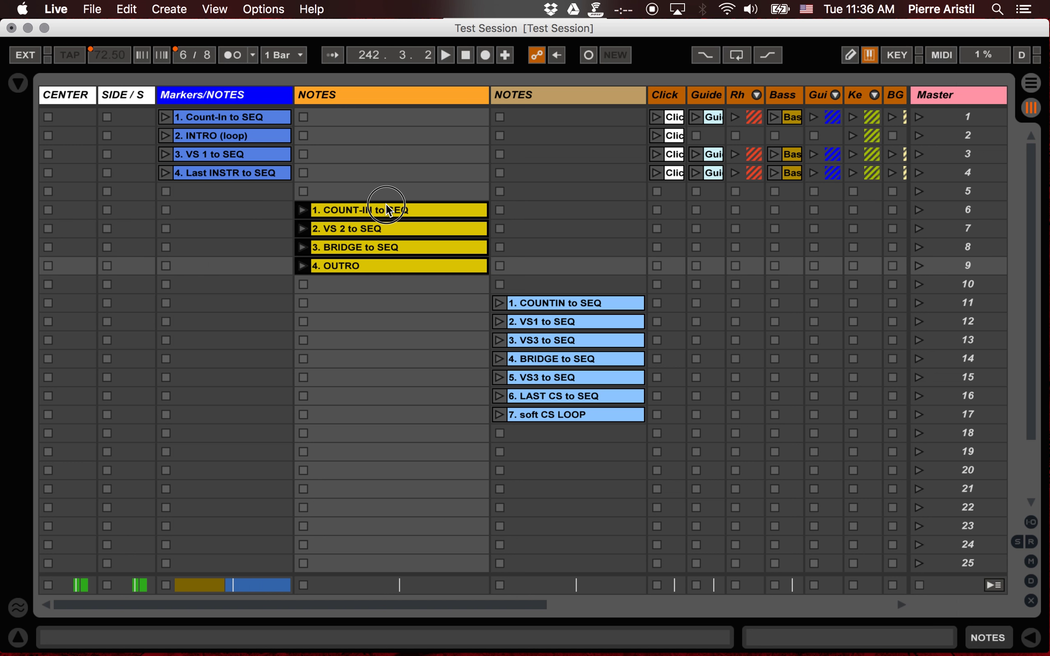
{"action": "left_click_drag", "start_coordinate": [385, 208], "coordinate": [515, 210]}
{"action": "left_click", "coordinate": [259, 177]}
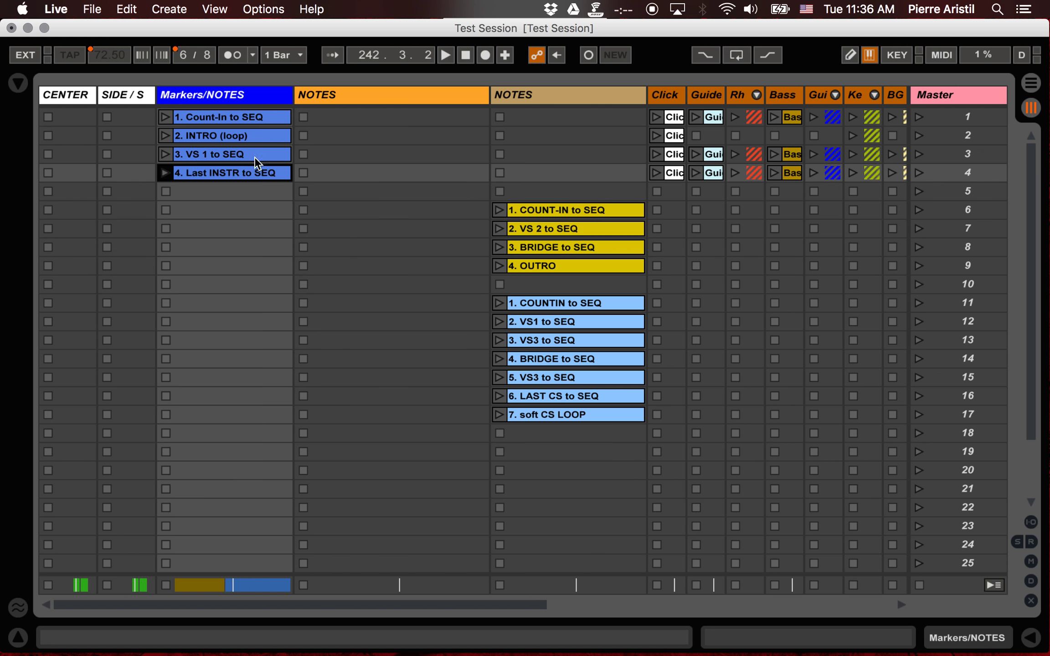
{"action": "left_click", "coordinate": [255, 118], "text": "shift"}
{"action": "left_click_drag", "start_coordinate": [255, 118], "coordinate": [552, 119]}
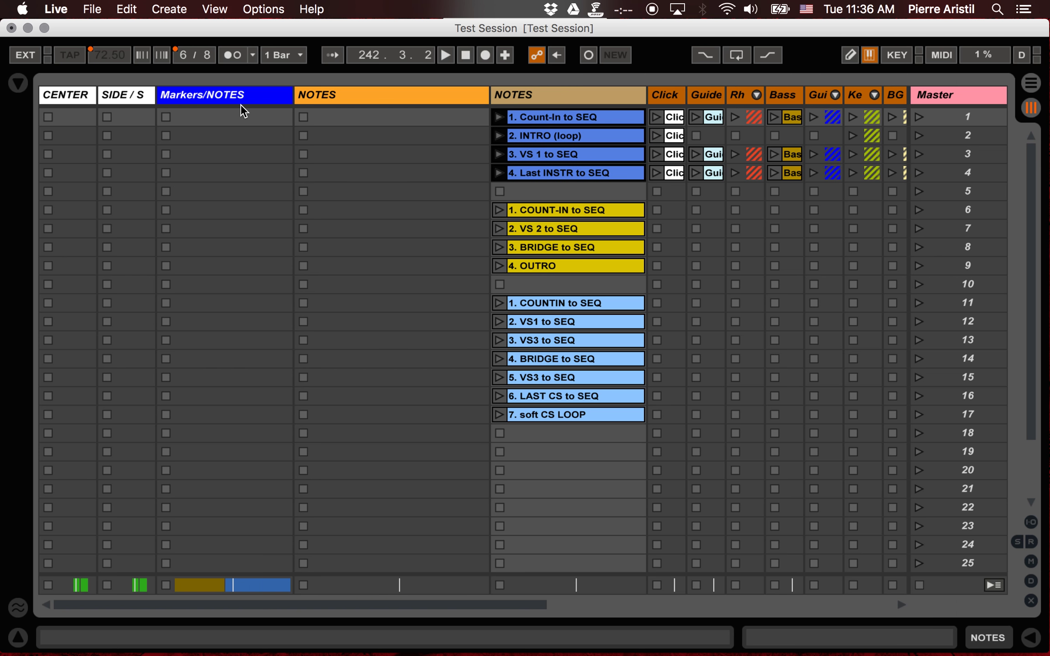
Step: Check the orange NOTES track in the Arrangement view and delete that emptied track in the Session view
{"action": "key", "text": "Tab"}
{"action": "left_click", "coordinate": [760, 193]}
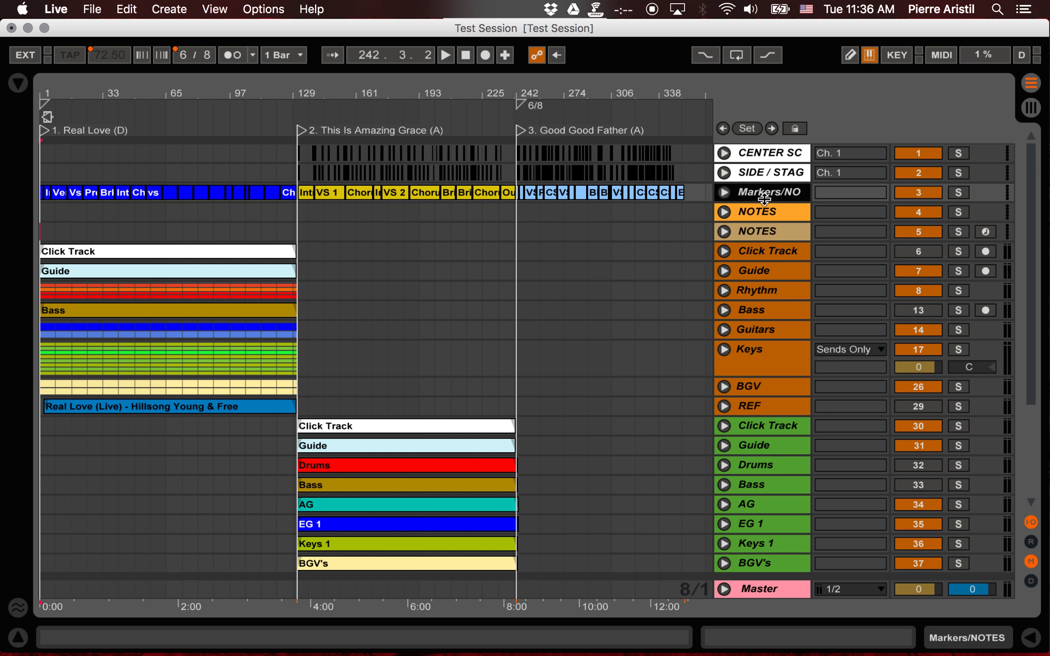
{"action": "left_click", "coordinate": [769, 211]}
{"action": "left_click", "coordinate": [745, 188]}
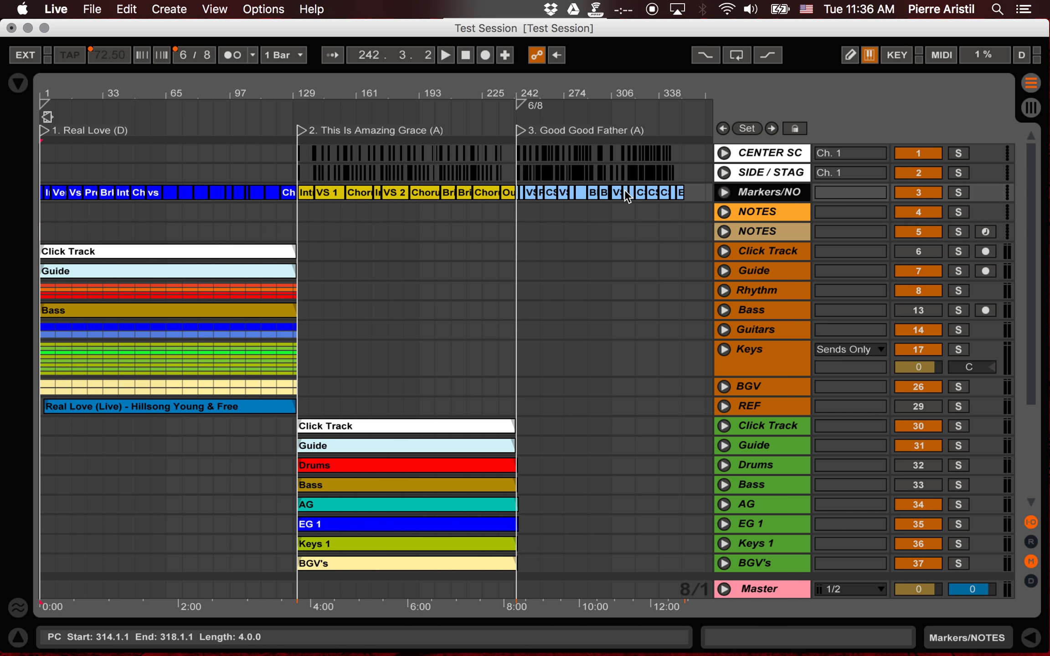
{"action": "left_click", "coordinate": [751, 215]}
{"action": "key", "text": "Tab"}
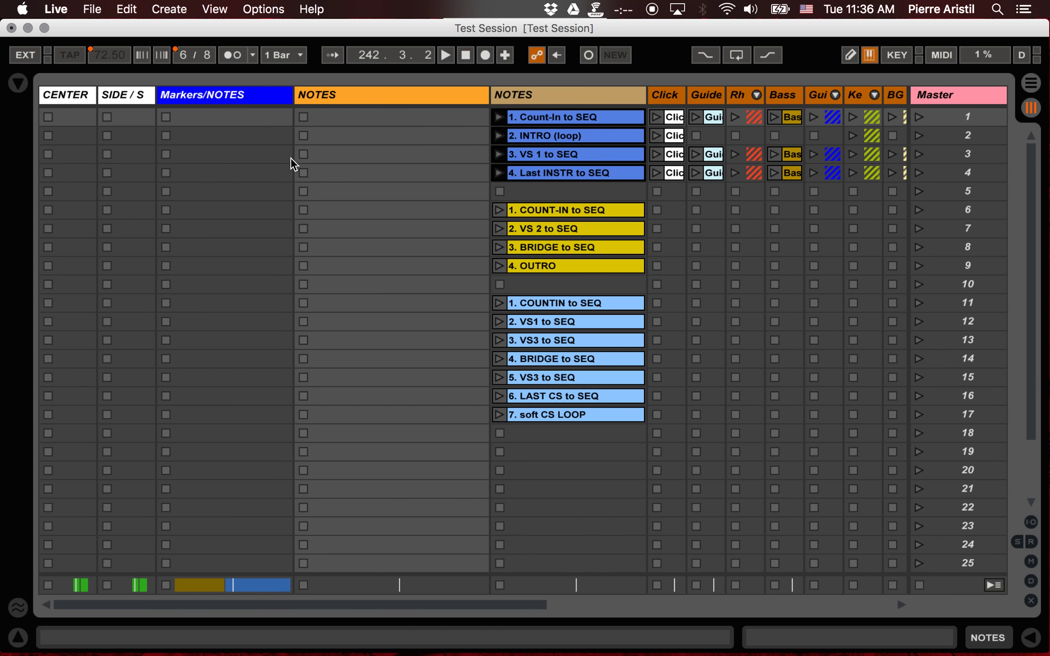
{"action": "left_click", "coordinate": [358, 93]}
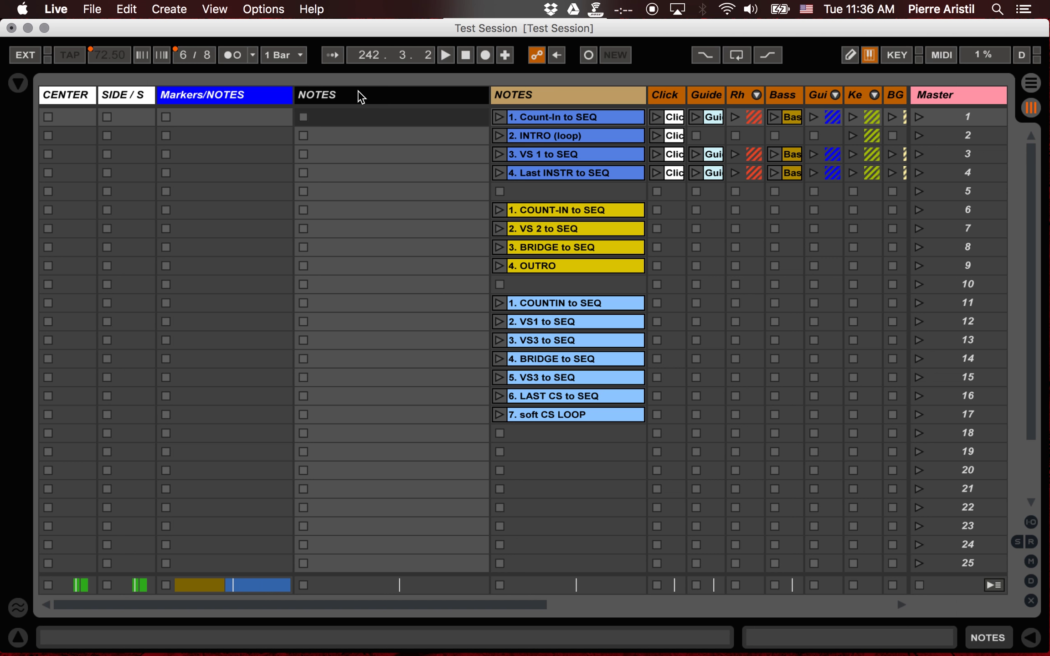
{"action": "scroll", "coordinate": [361, 97], "scroll_direction": "right", "scroll_amount": 10}
{"action": "scroll", "coordinate": [362, 97], "scroll_direction": "left", "scroll_amount": 10}
{"action": "key", "text": "Delete"}
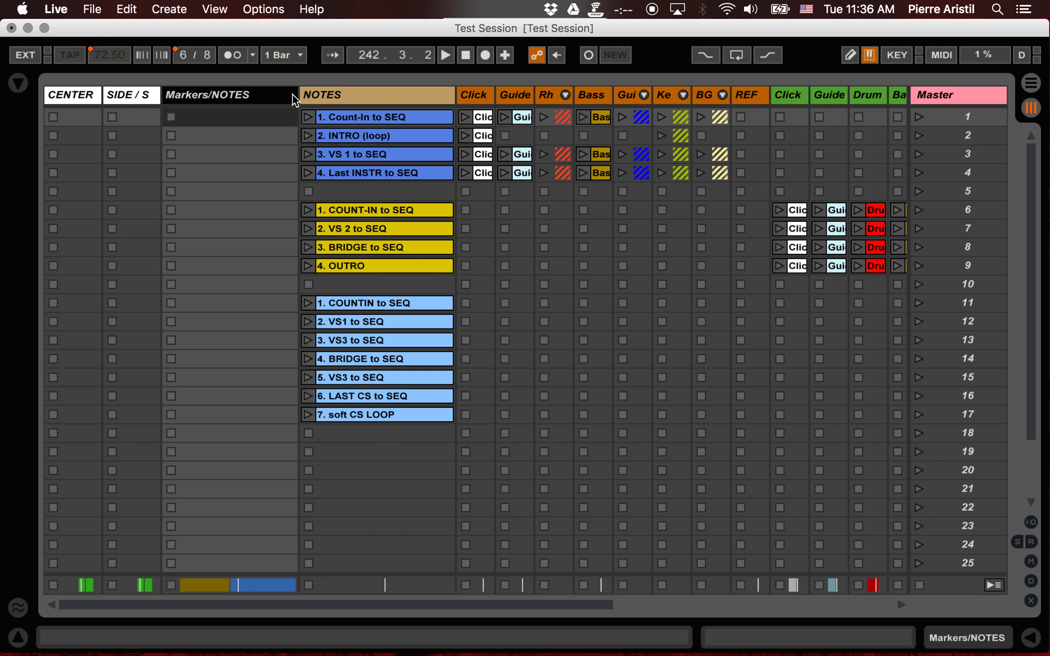
Step: Narrow the Markers/NOTES track to its minimum width and widen the Master track in the Session view
{"action": "left_click_drag", "start_coordinate": [301, 100], "coordinate": [183, 112]}
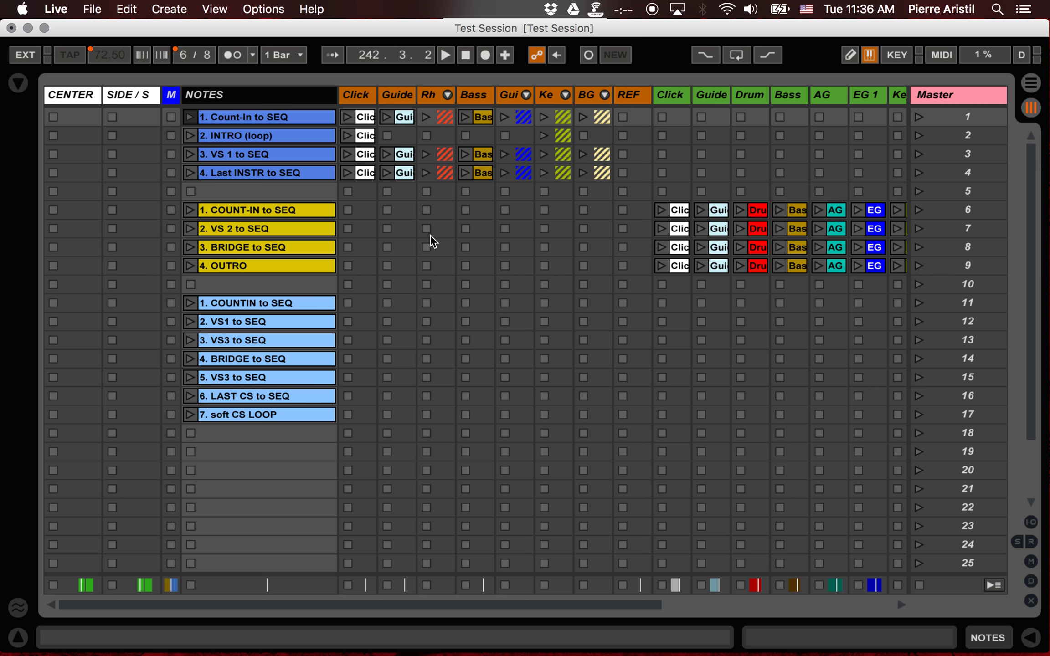
{"action": "scroll", "coordinate": [428, 237], "scroll_direction": "right", "scroll_amount": 10}
{"action": "scroll", "coordinate": [429, 234], "scroll_direction": "down", "scroll_amount": 5}
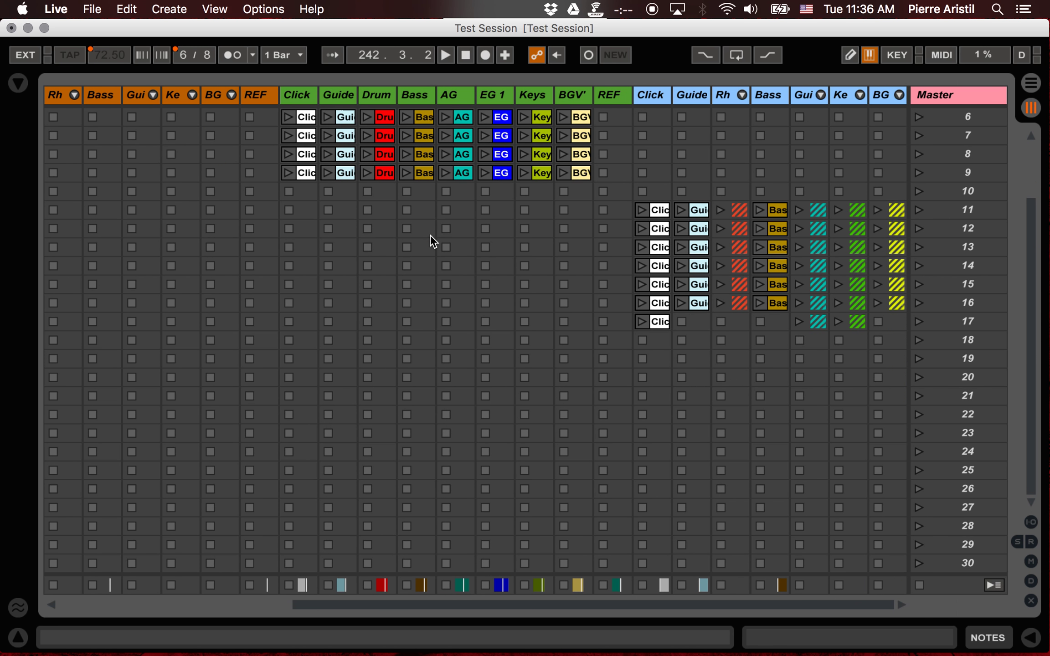
{"action": "scroll", "coordinate": [429, 235], "scroll_direction": "up", "scroll_amount": 5}
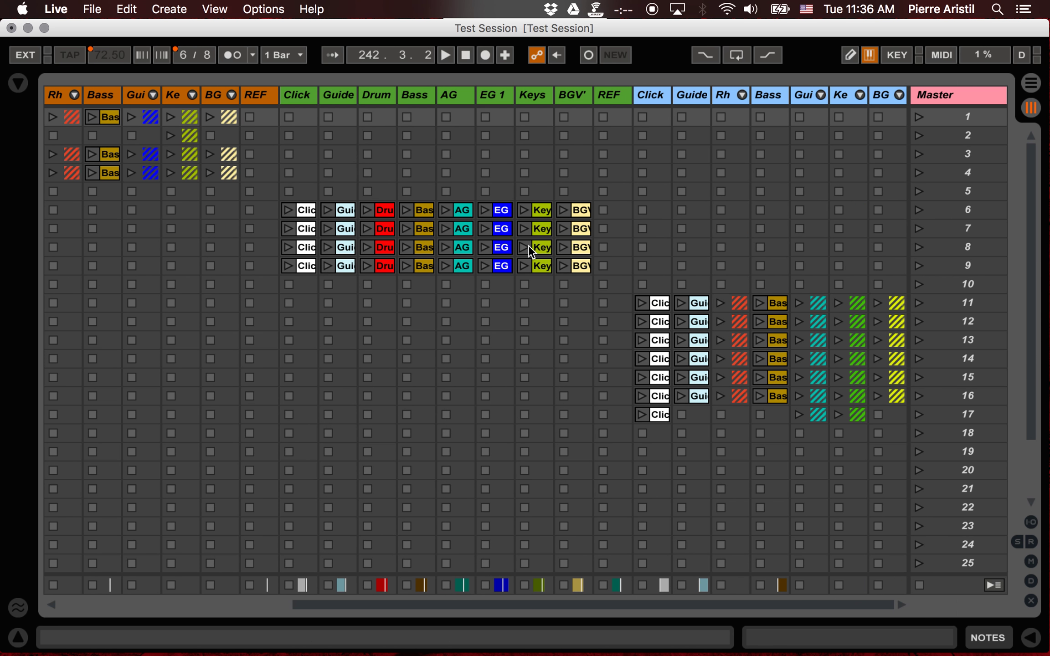
{"action": "scroll", "coordinate": [528, 245], "scroll_direction": "left", "scroll_amount": 10}
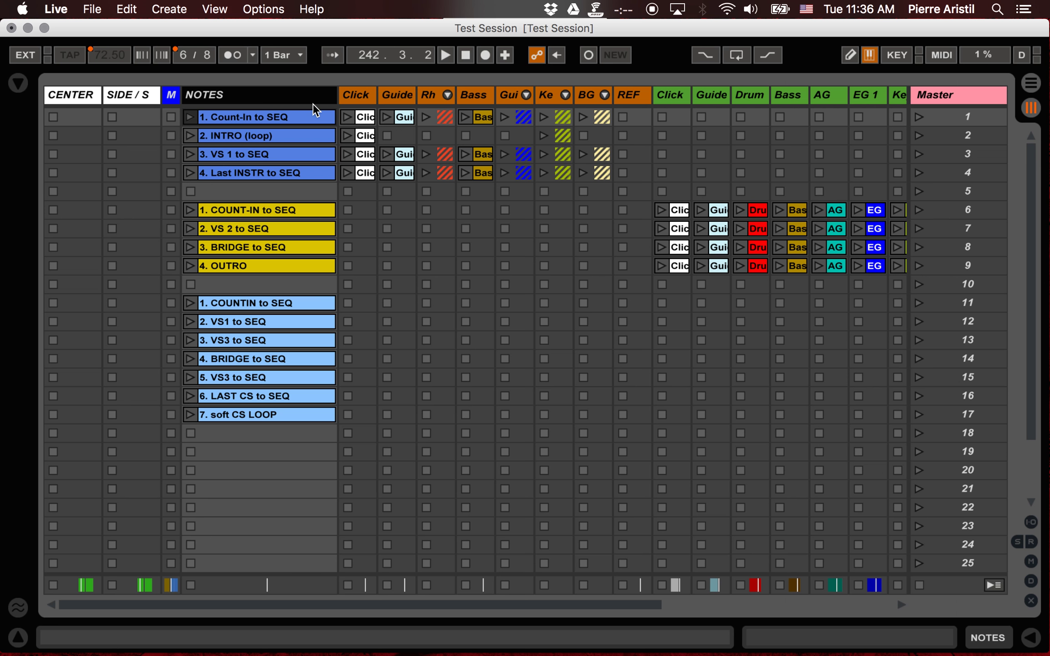
{"action": "scroll", "coordinate": [532, 176], "scroll_direction": "right", "scroll_amount": 10}
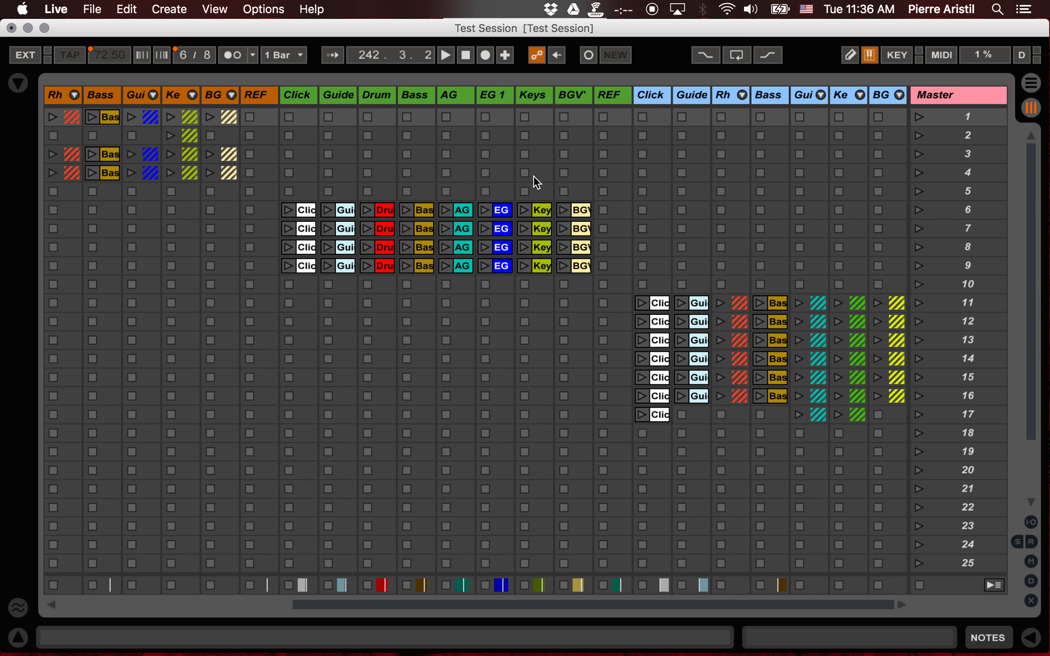
{"action": "scroll", "coordinate": [532, 176], "scroll_direction": "left", "scroll_amount": 10}
{"action": "left_click", "coordinate": [913, 95]}
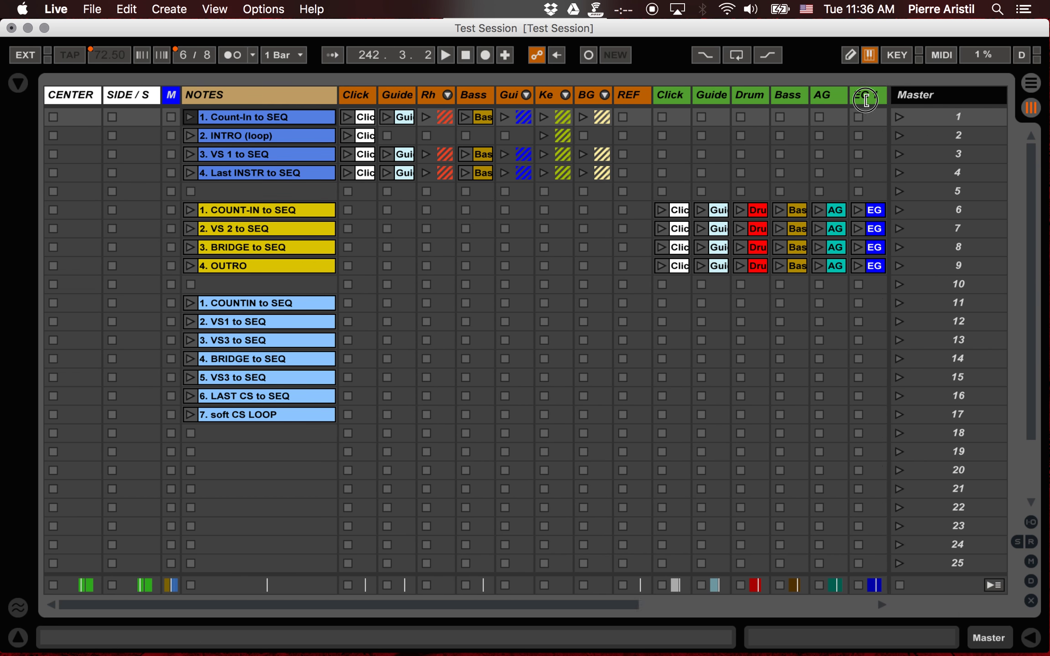
{"action": "scroll", "coordinate": [591, 241], "scroll_direction": "right", "scroll_amount": 3}
{"action": "scroll", "coordinate": [591, 240], "scroll_direction": "right", "scroll_amount": 5}
{"action": "scroll", "coordinate": [588, 239], "scroll_direction": "left", "scroll_amount": 8}
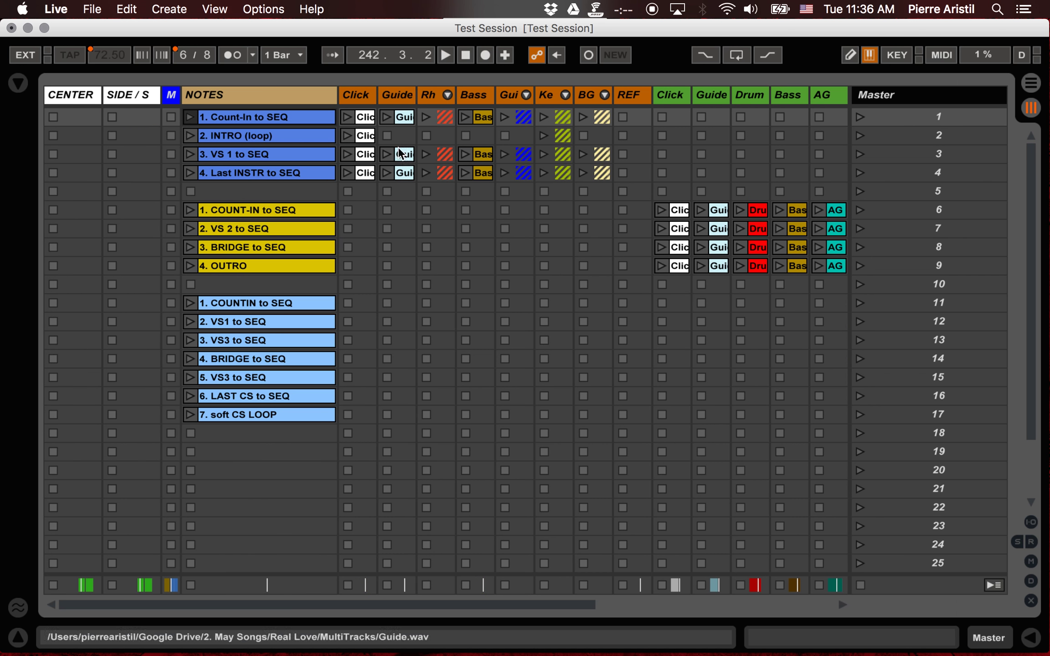
Step: Move the NOTES track from beside Markers/NOTES to just before the blue BGVs group, unfolding the group to take it out
{"action": "left_click", "coordinate": [250, 95]}
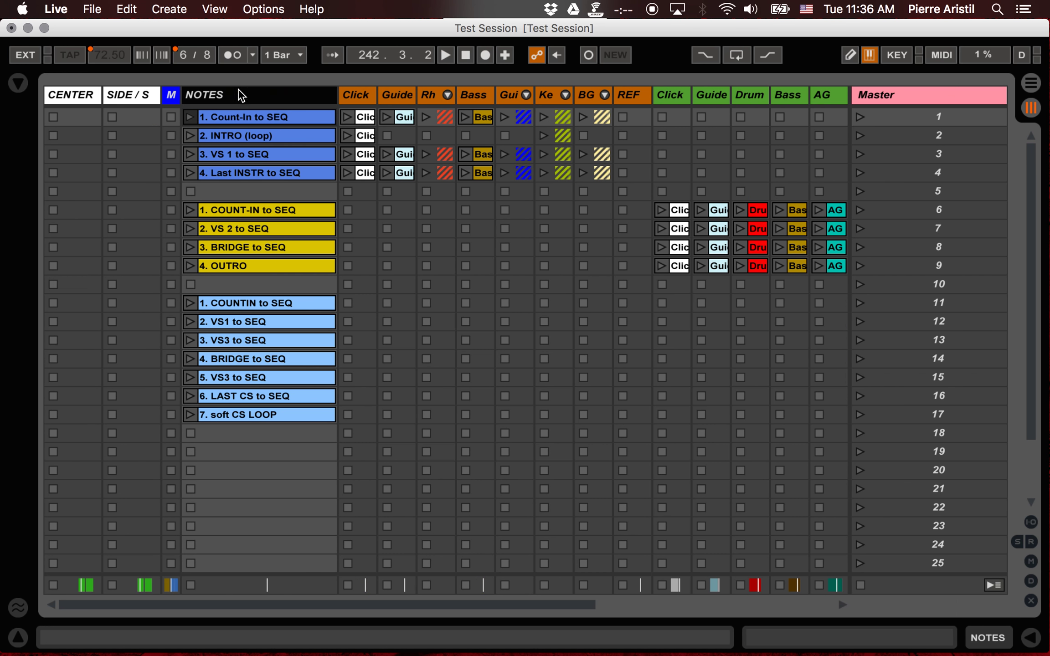
{"action": "left_click_drag", "start_coordinate": [222, 97], "coordinate": [845, 101]}
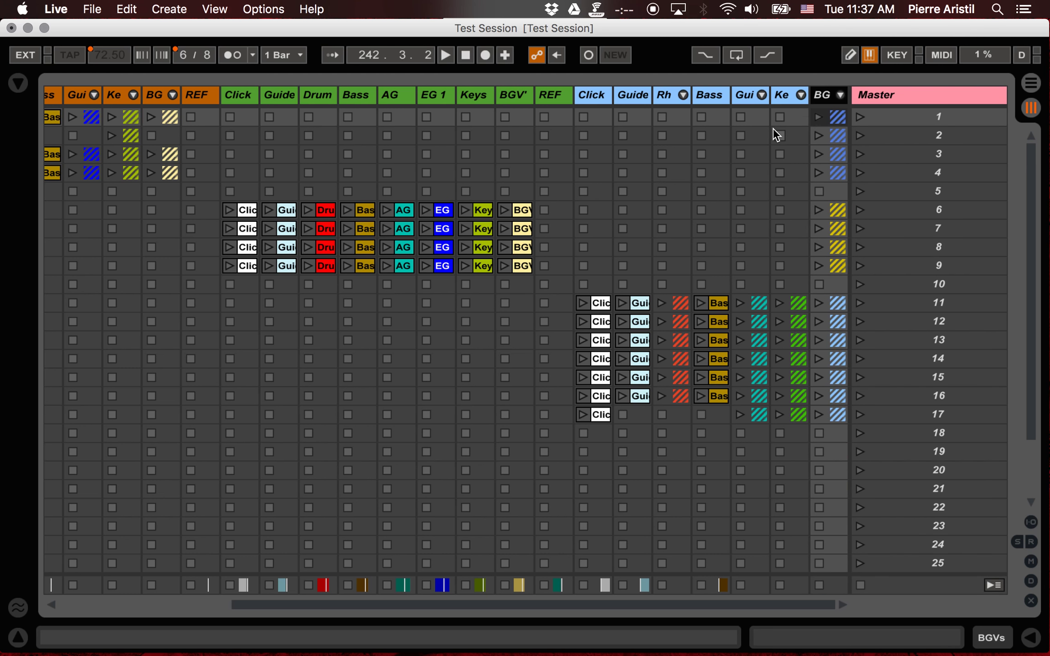
{"action": "left_click", "coordinate": [841, 94]}
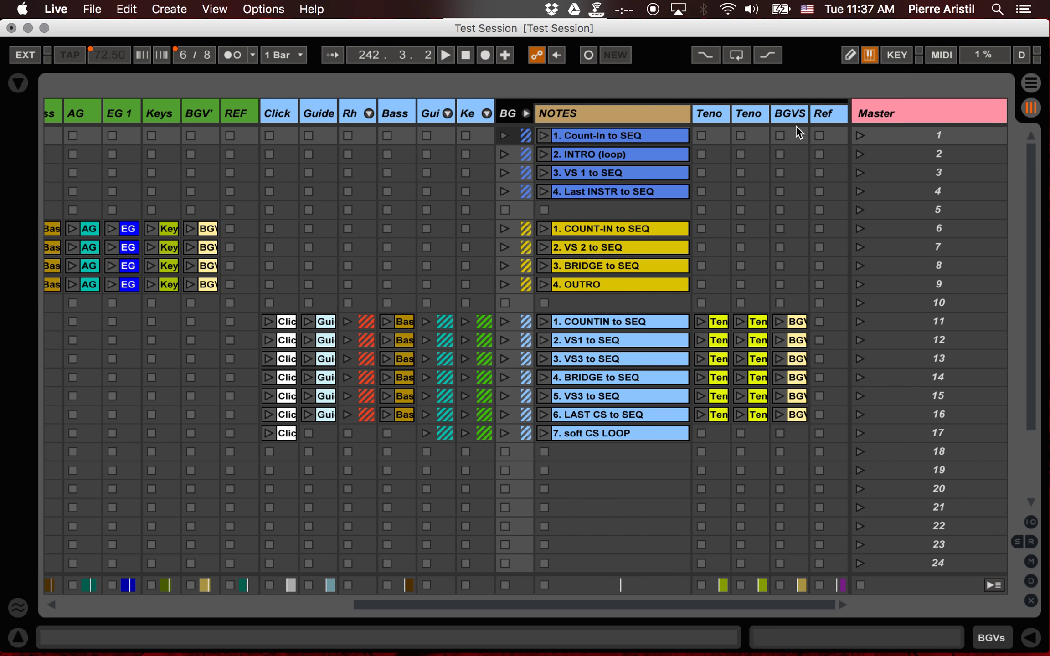
{"action": "left_click_drag", "start_coordinate": [562, 110], "coordinate": [495, 114]}
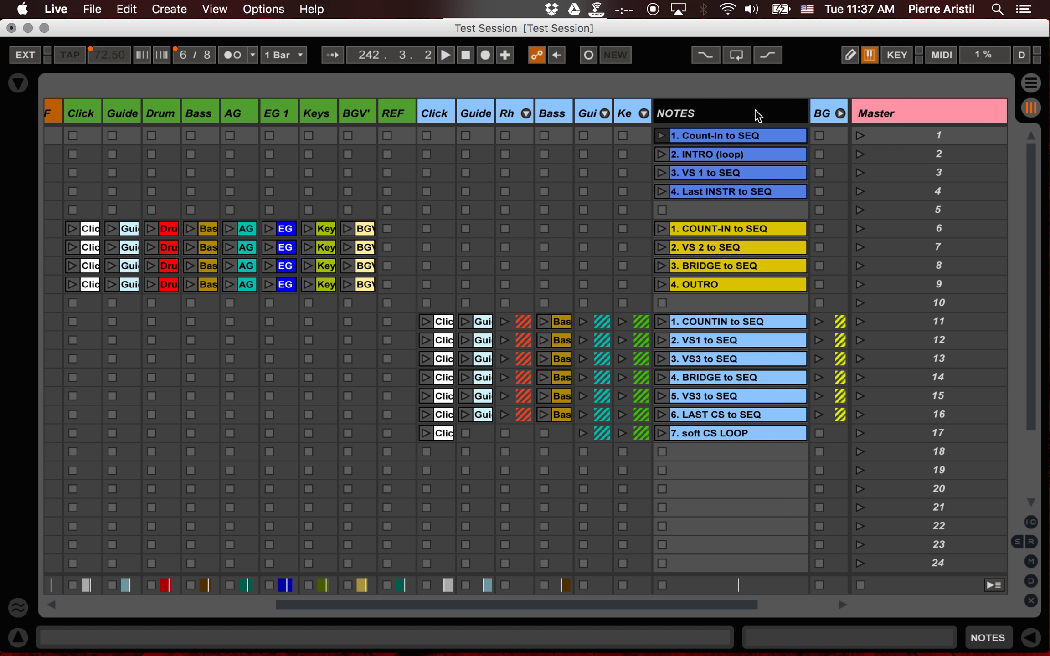
Step: Try to move the NOTES track past the Ref track of the unfolded BGVs group, and take it back before the group
{"action": "scroll", "coordinate": [708, 113], "scroll_direction": "right", "scroll_amount": 5}
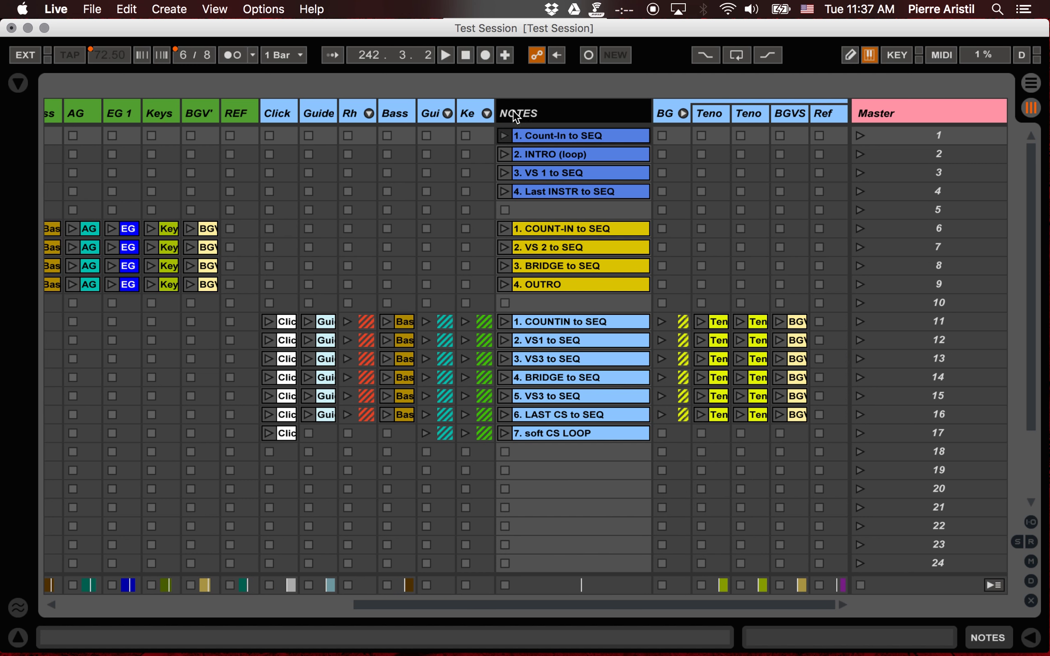
{"action": "left_click_drag", "start_coordinate": [515, 116], "coordinate": [844, 110]}
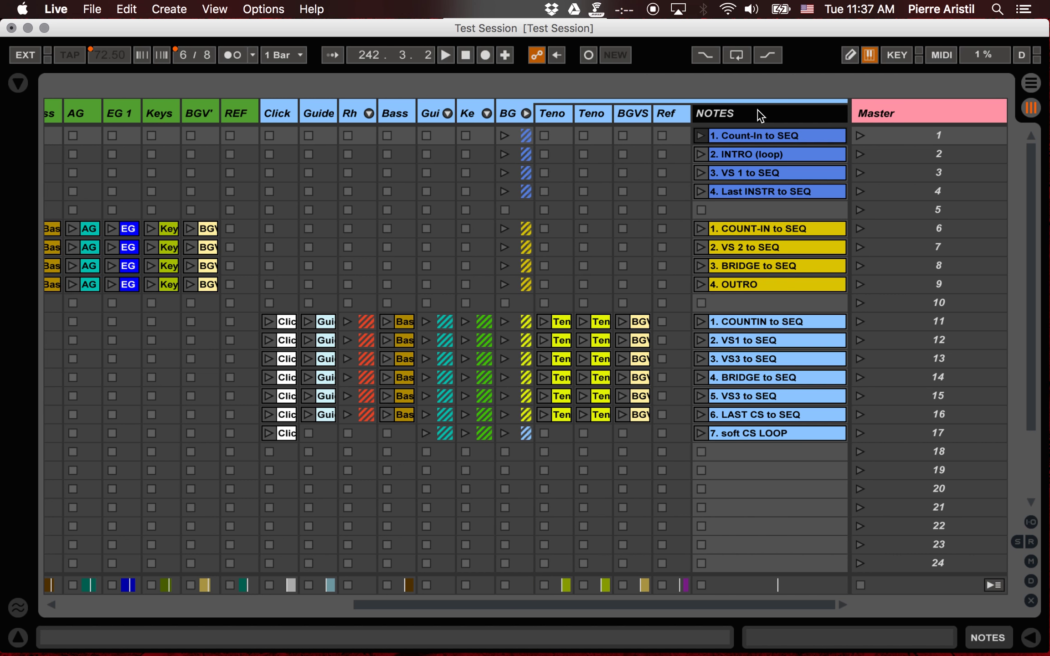
{"action": "mouse_move", "coordinate": [539, 110]}
{"action": "left_mouse_down"}
{"action": "mouse_move", "coordinate": [490, 112]}
{"action": "mouse_move", "coordinate": [499, 110]}
{"action": "left_mouse_up"}
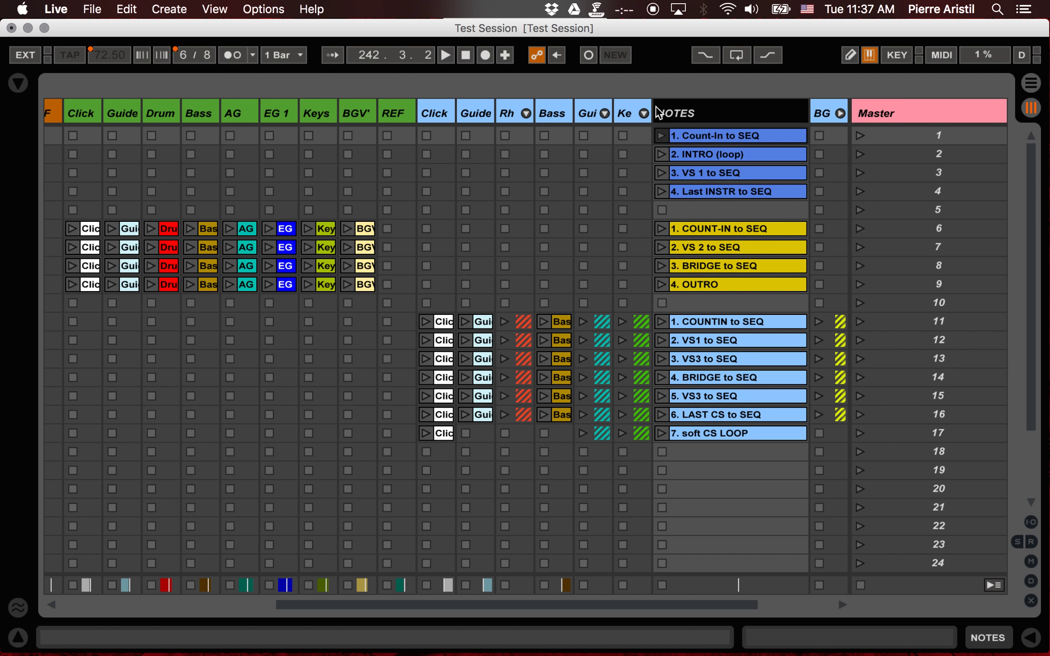
Step: Fold the BGVs group and place the NOTES track after it, directly beside the Master track
{"action": "left_click", "coordinate": [841, 114]}
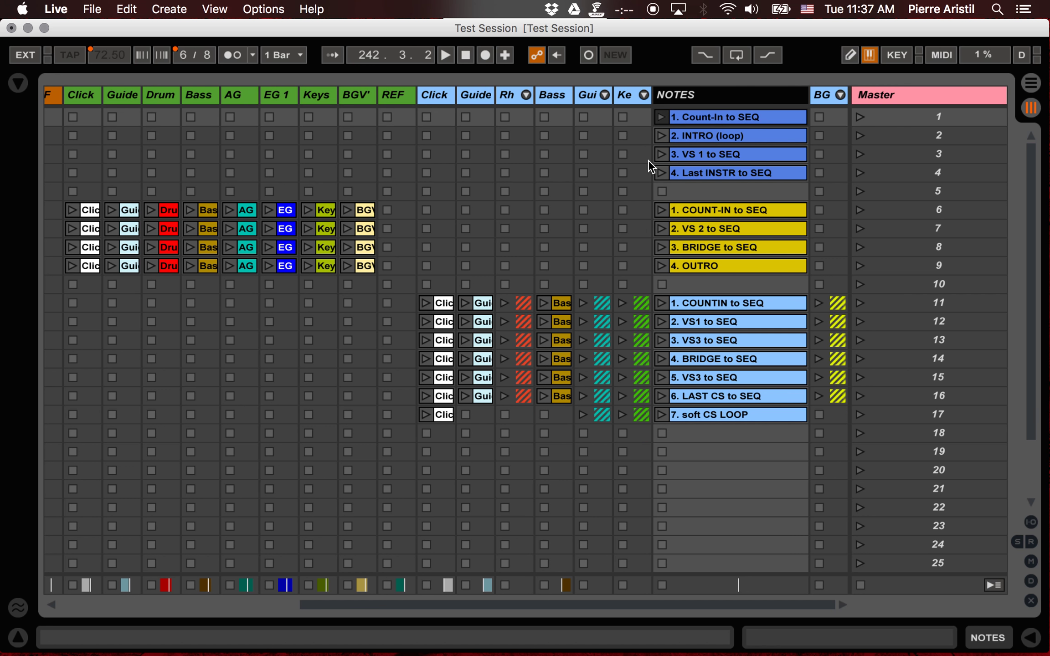
{"action": "left_click_drag", "start_coordinate": [701, 94], "coordinate": [846, 90]}
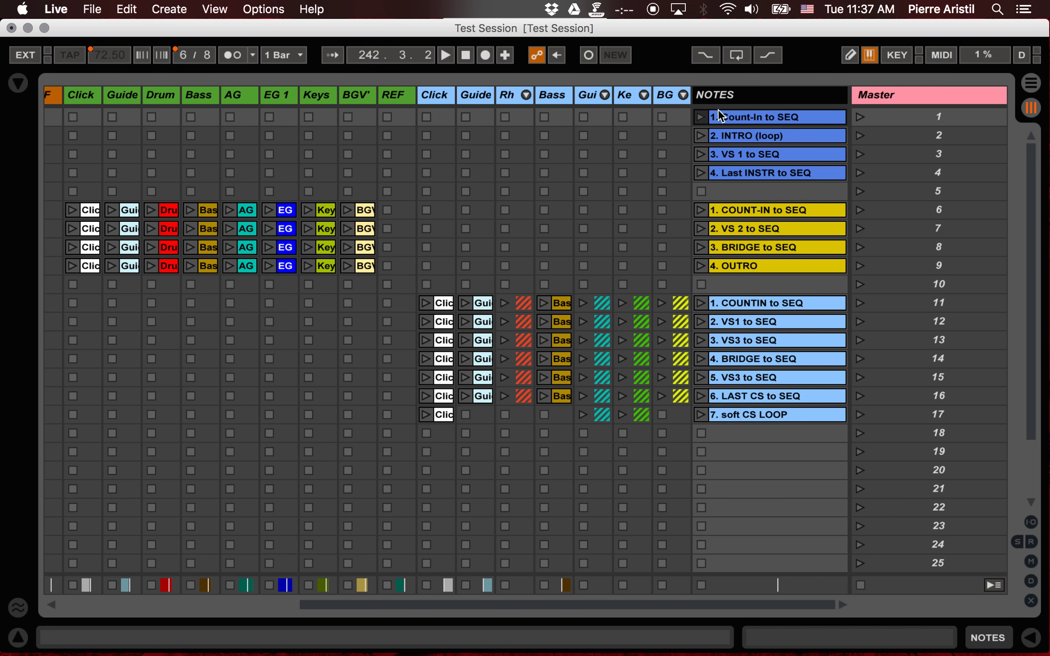
{"action": "left_click", "coordinate": [883, 91]}
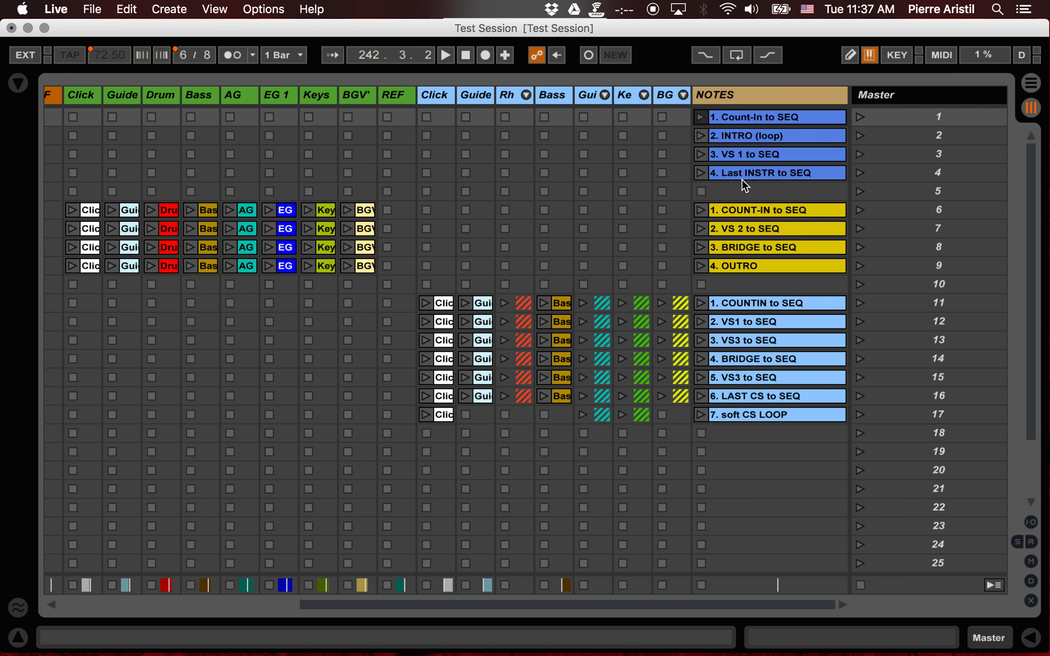
{"action": "left_click", "coordinate": [908, 193]}
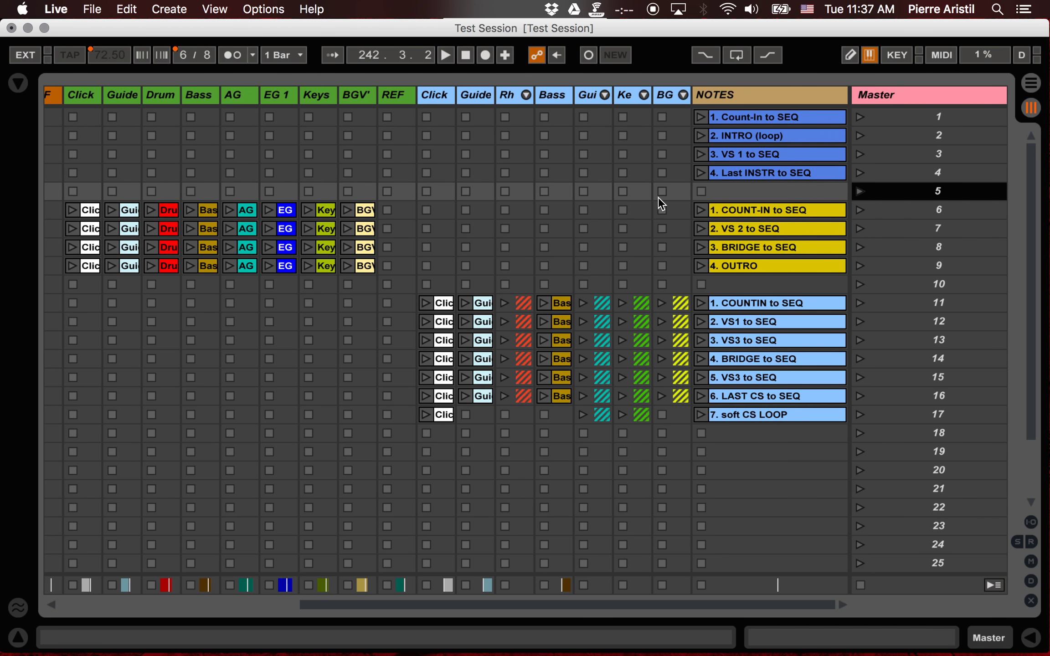
Step: Check Real Love's tempo and time signature at bar 49 in the Arrangement view and return to the Session view
{"action": "key", "text": "Tab"}
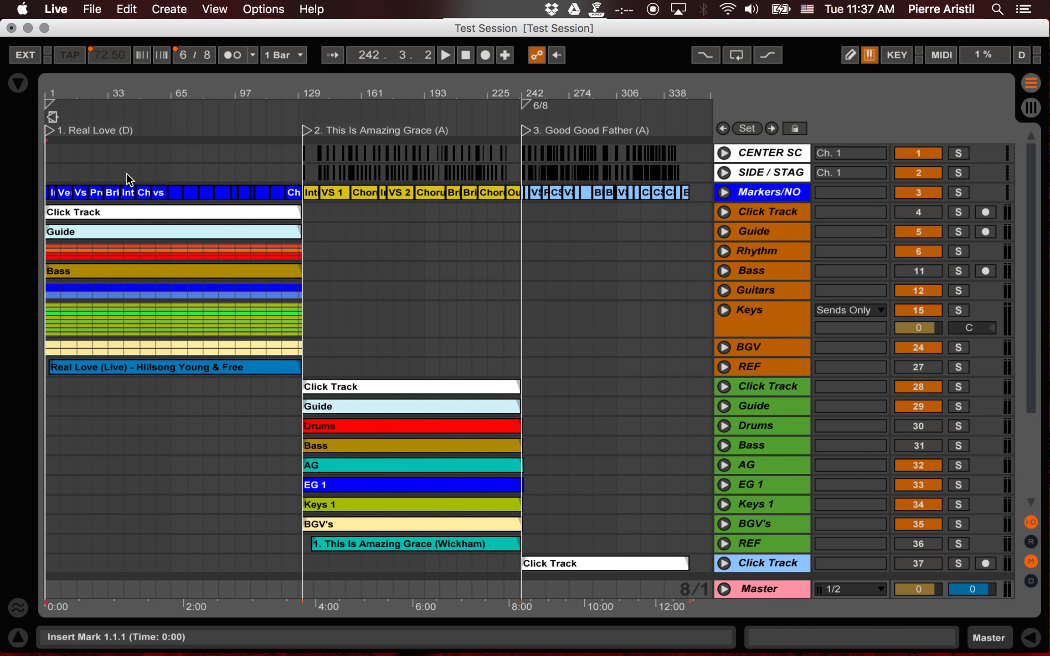
{"action": "left_click", "coordinate": [140, 152]}
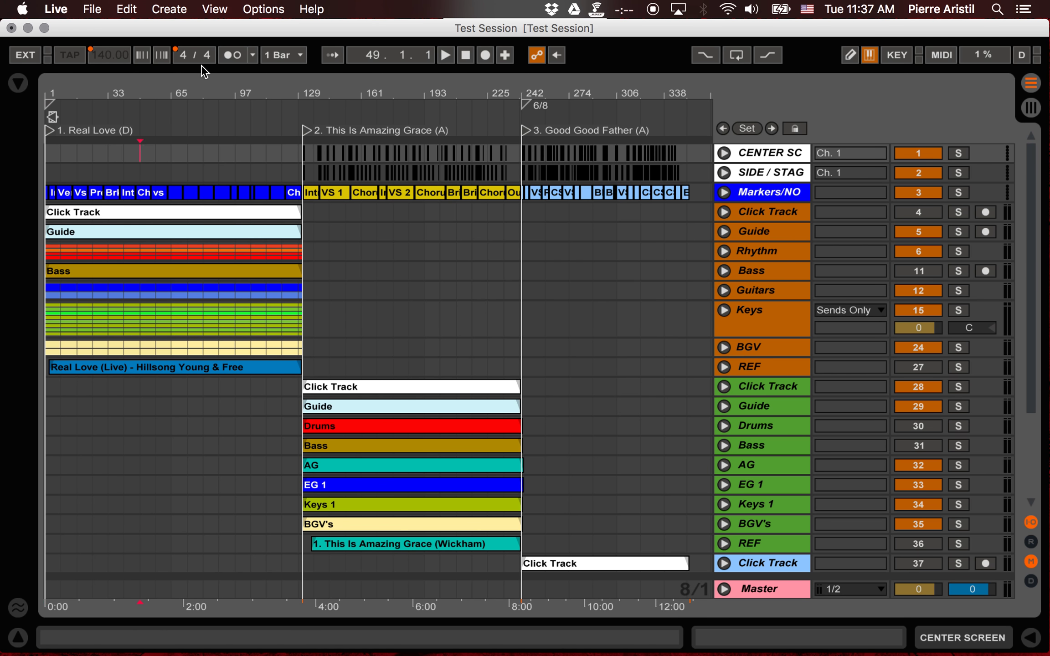
{"action": "key", "text": "Tab"}
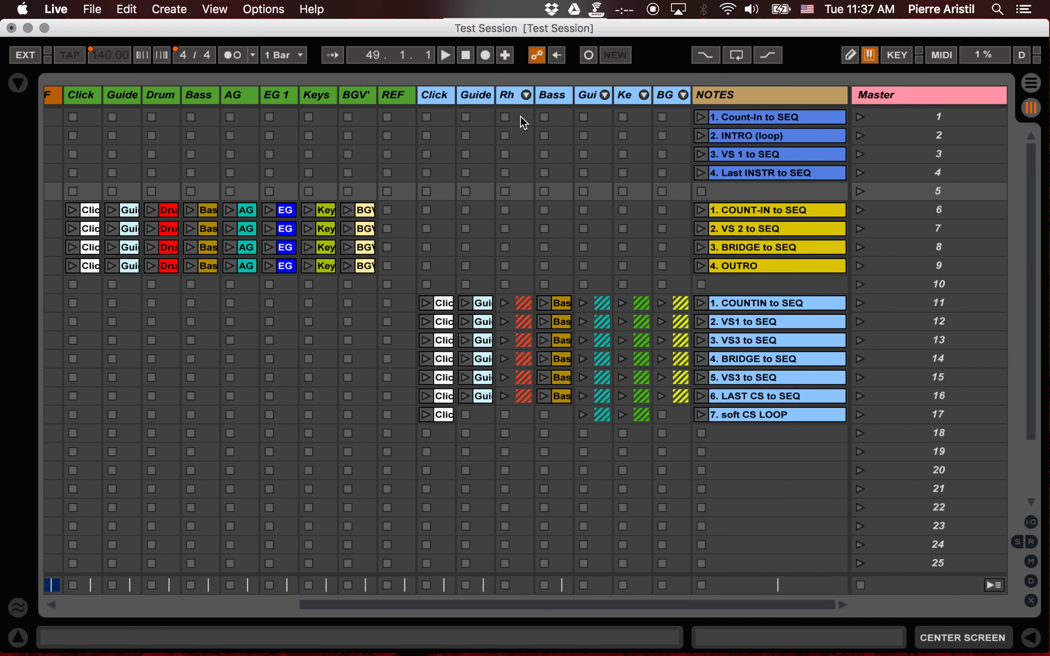
Step: Rename scene 1 in the Master track as "1. Real Love 140 4/4 (D)"
{"action": "left_click", "coordinate": [946, 116]}
{"action": "type", "text": "1. re"}
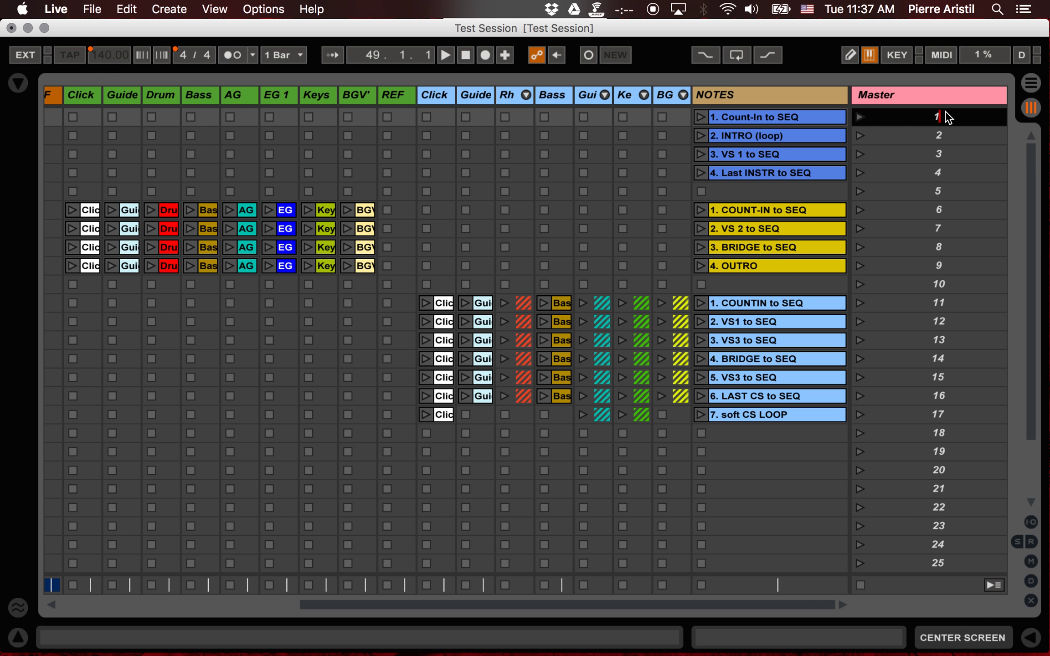
{"action": "key", "text": "BackSpace"}
{"action": "key", "text": "BackSpace"}
{"action": "type", "text": "Real Love 140 4/4 (D)"}
{"action": "key", "text": "Tab"}
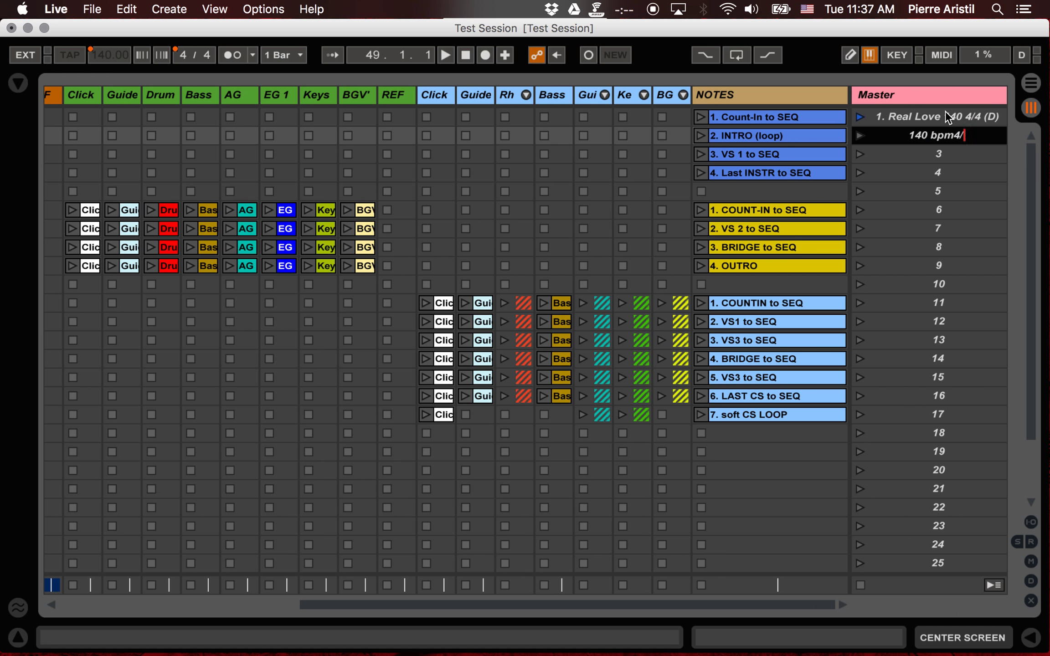
Step: Name scenes 2 to 4 "140 bpm 4/4" by copying the text down, and blank the name of scene 5
{"action": "type", "text": "4/4"}
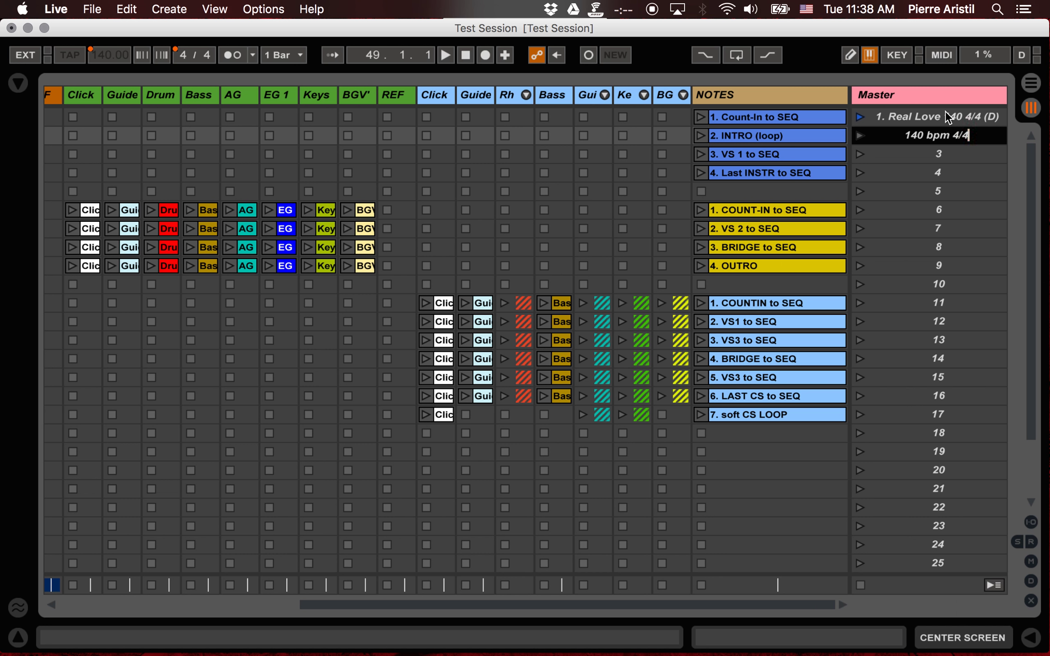
{"action": "key", "text": "super+a"}
{"action": "key", "text": "super+c"}
{"action": "key", "text": "Tab"}
{"action": "key", "text": "super+v"}
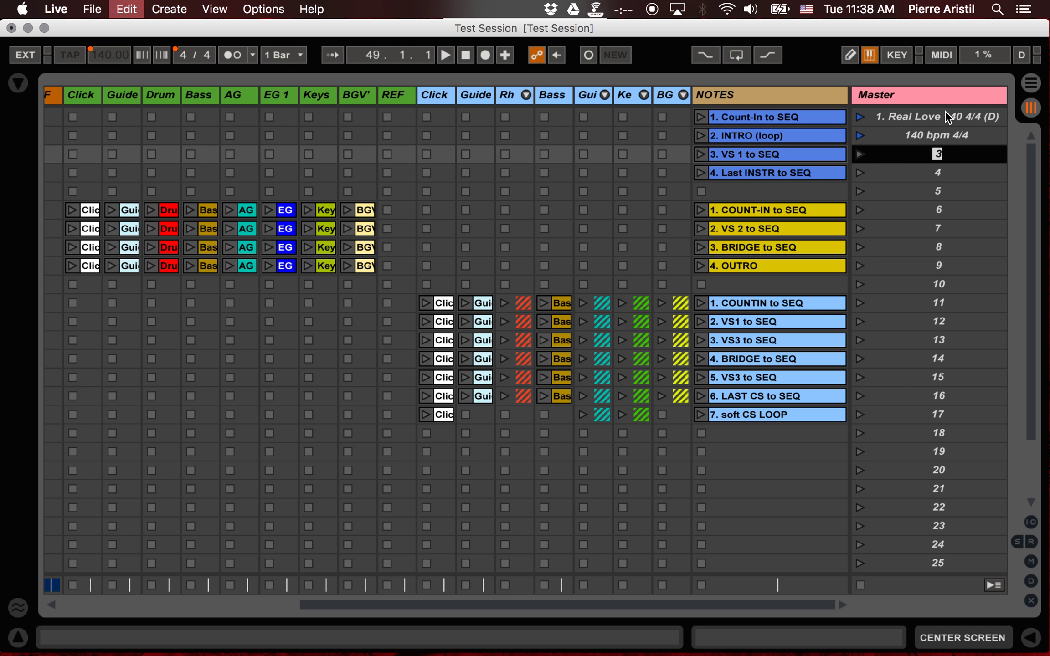
{"action": "key", "text": "Tab"}
{"action": "key", "text": "super+v"}
{"action": "key", "text": "Tab"}
{"action": "key", "text": "BackSpace"}
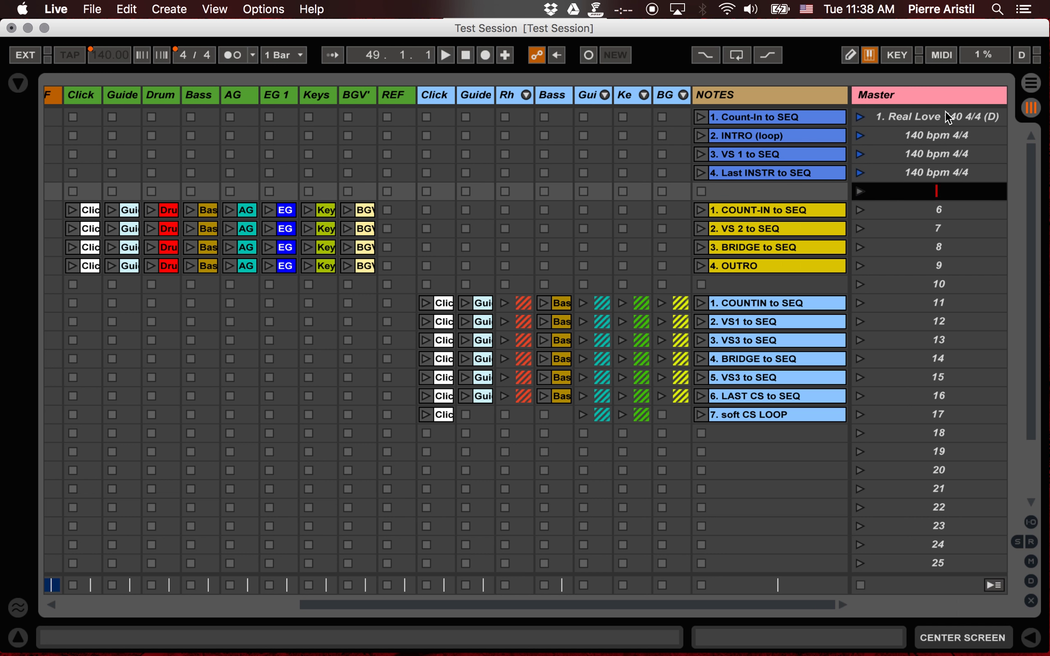
{"action": "key", "text": "Tab"}
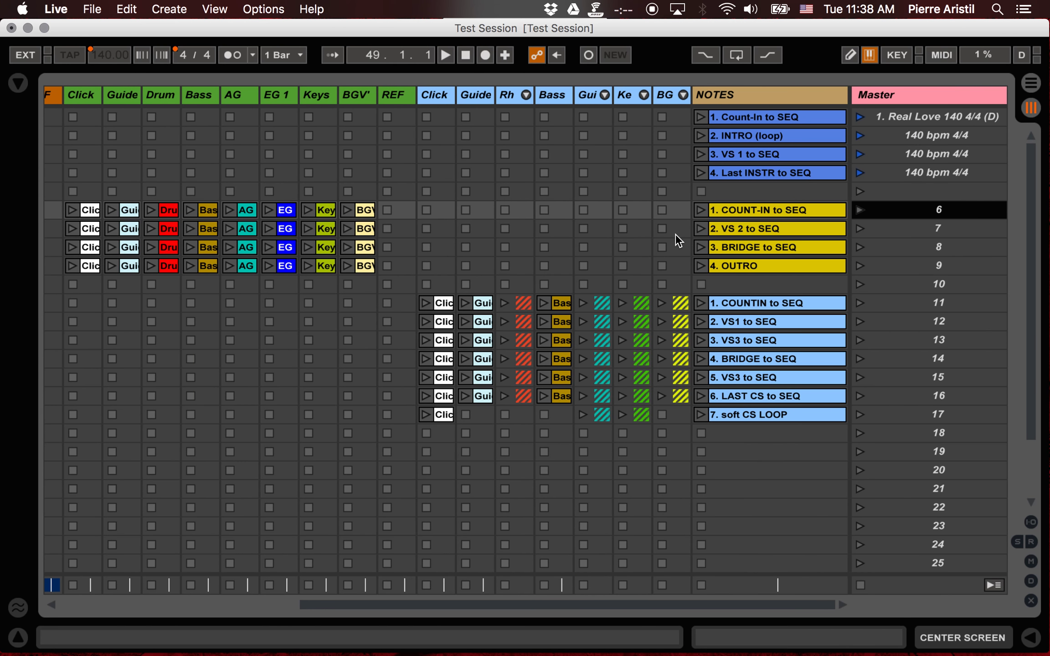
Step: Check the second song's tempo at bar 161 in the Arrangement view and name scene 6 "2. This Is Amazing Grace 98 bpm 4/4 (A)"
{"action": "key", "text": "Tab"}
{"action": "left_click", "coordinate": [363, 269]}
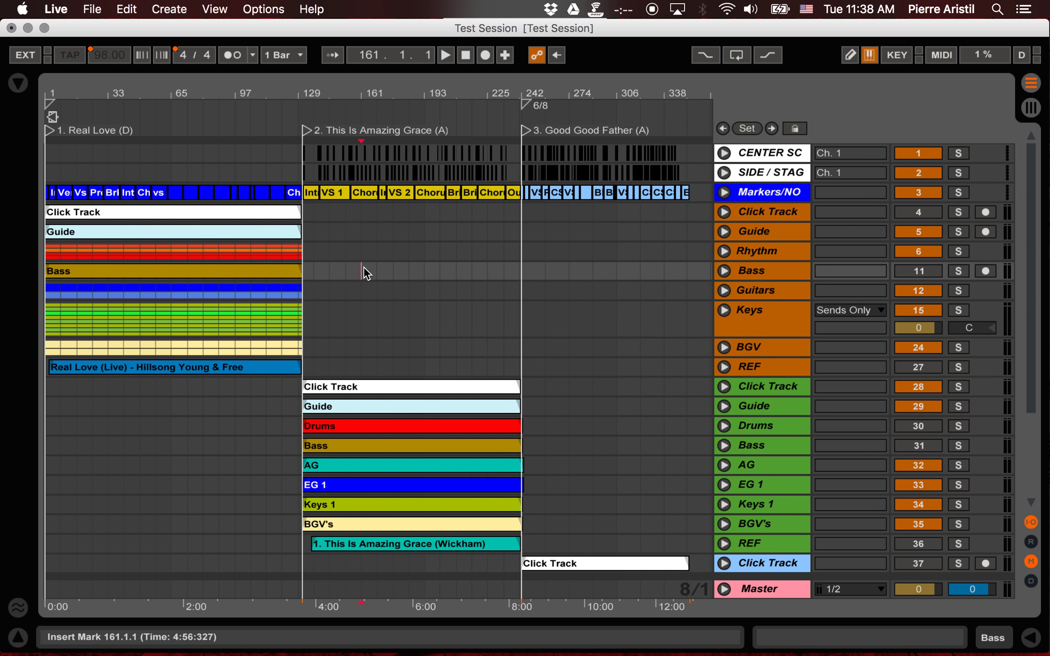
{"action": "key", "text": "Tab"}
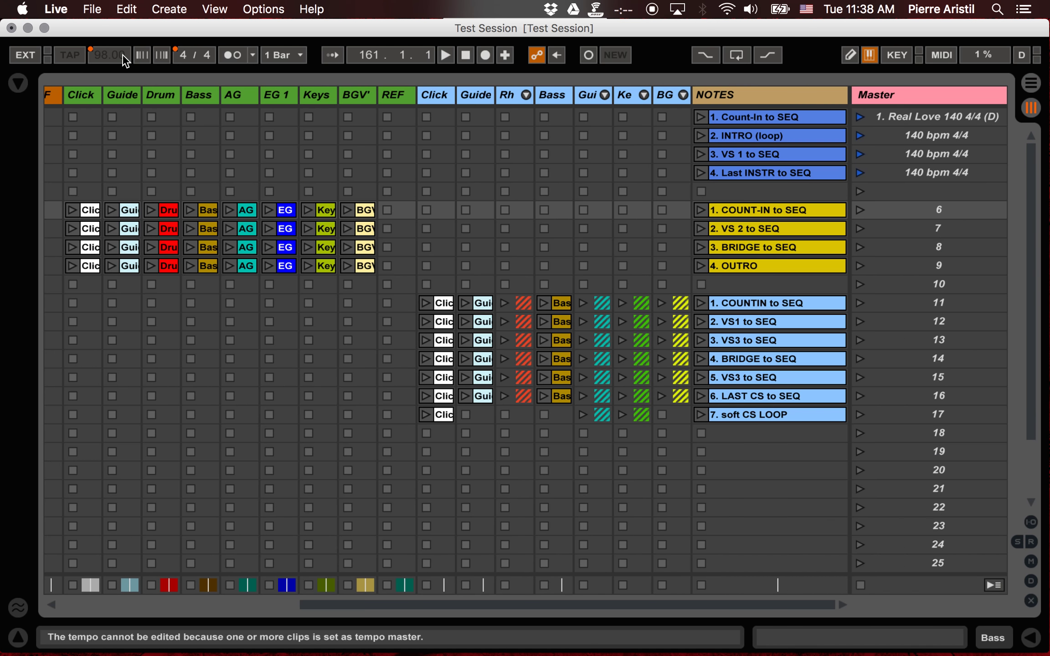
{"action": "double_click", "coordinate": [943, 209]}
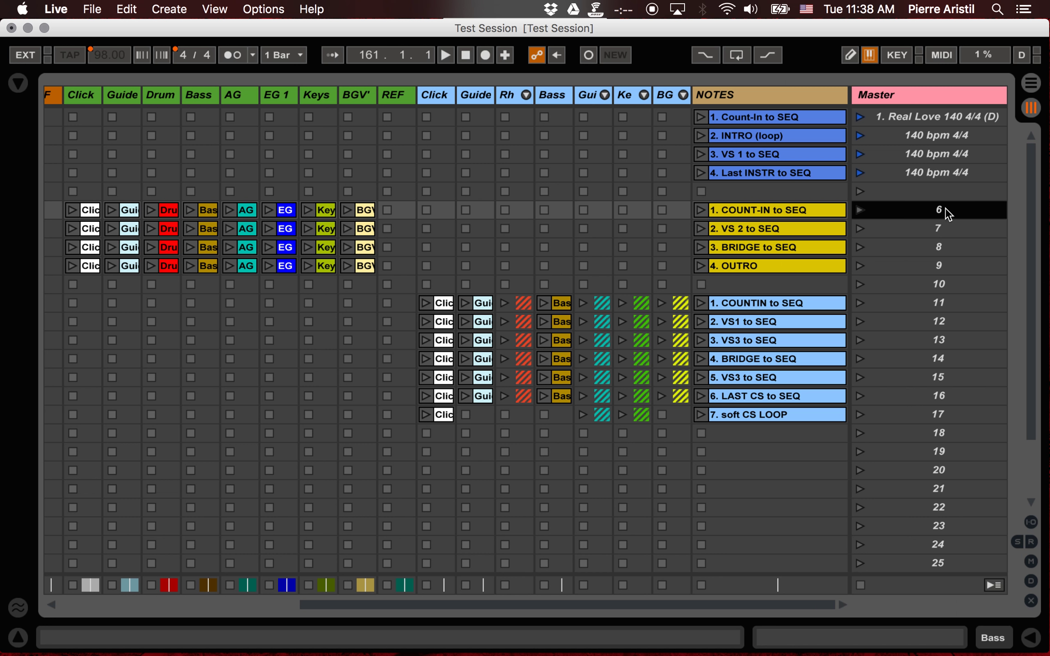
{"action": "type", "text": "2."}
{"action": "type", "text": " This Is Am"}
{"action": "type", "text": "azing Grace"}
{"action": "type", "text": " 98 bpm"}
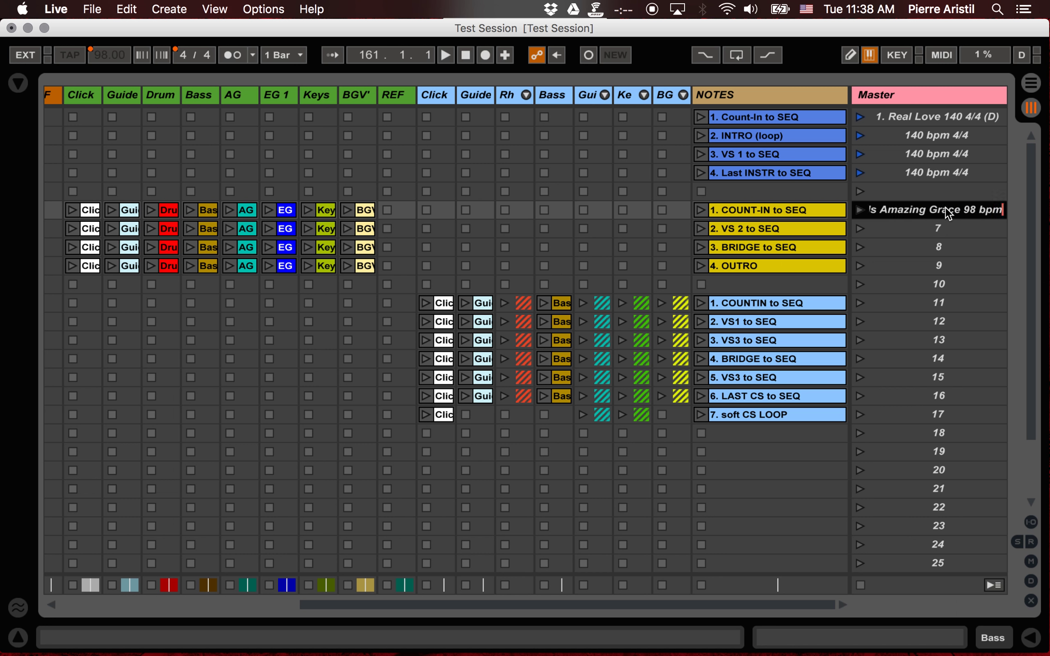
{"action": "type", "text": " 4/4 (A)"}
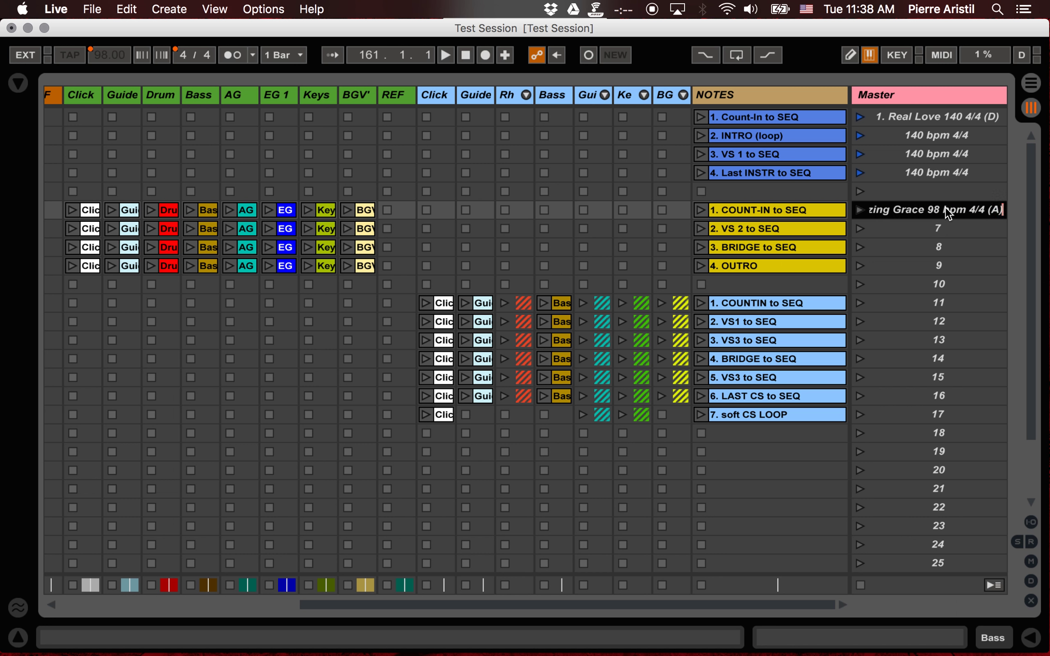
{"action": "key", "text": "Return"}
Step: Name scenes 7, 8 and 9 of This Is Amazing Grace "98 bpm 4/4"
{"action": "key", "text": "Down"}
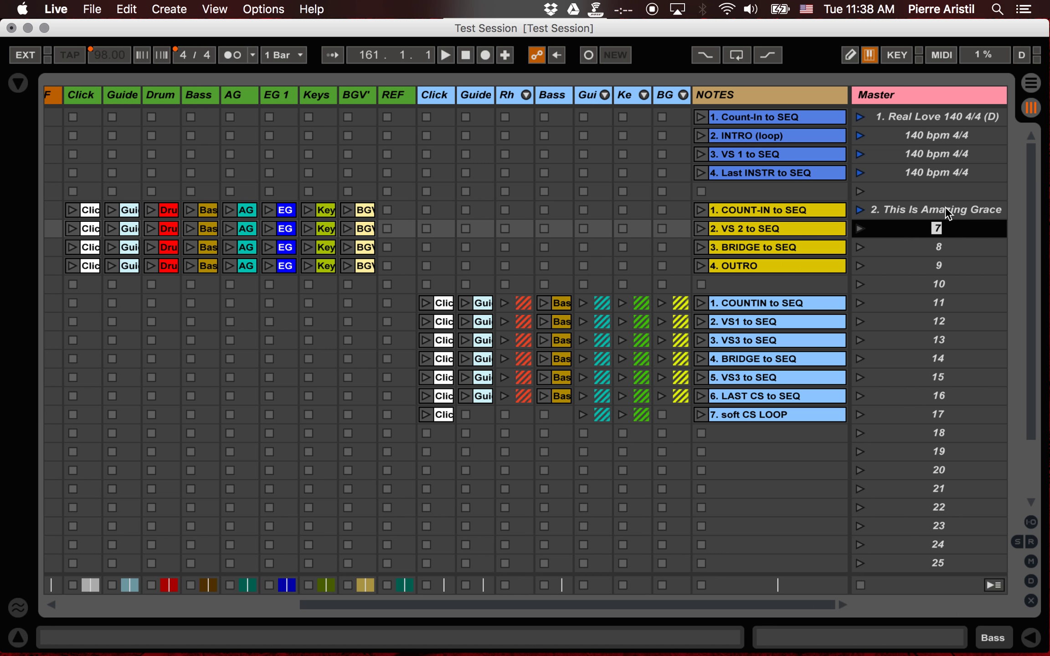
{"action": "key", "text": "super+r"}
{"action": "type", "text": "98 bpm 4/4"}
{"action": "key", "text": "Return"}
{"action": "key", "text": "Down"}
{"action": "key", "text": "super+r"}
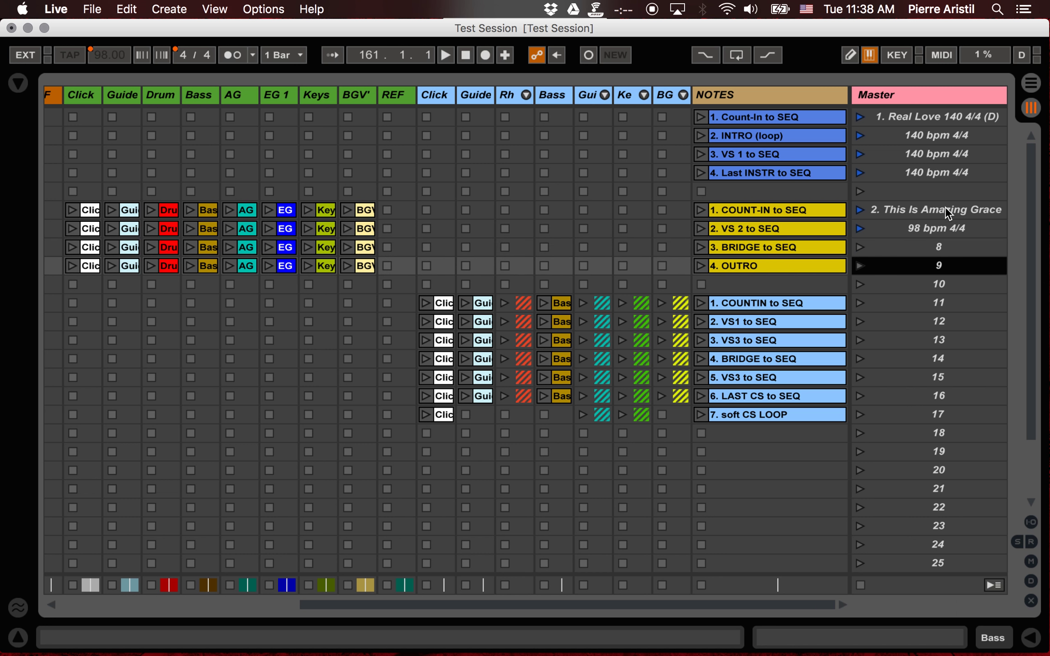
{"action": "key", "text": "super+v"}
{"action": "key", "text": "Return"}
{"action": "key", "text": "Down"}
{"action": "key", "text": "super+r"}
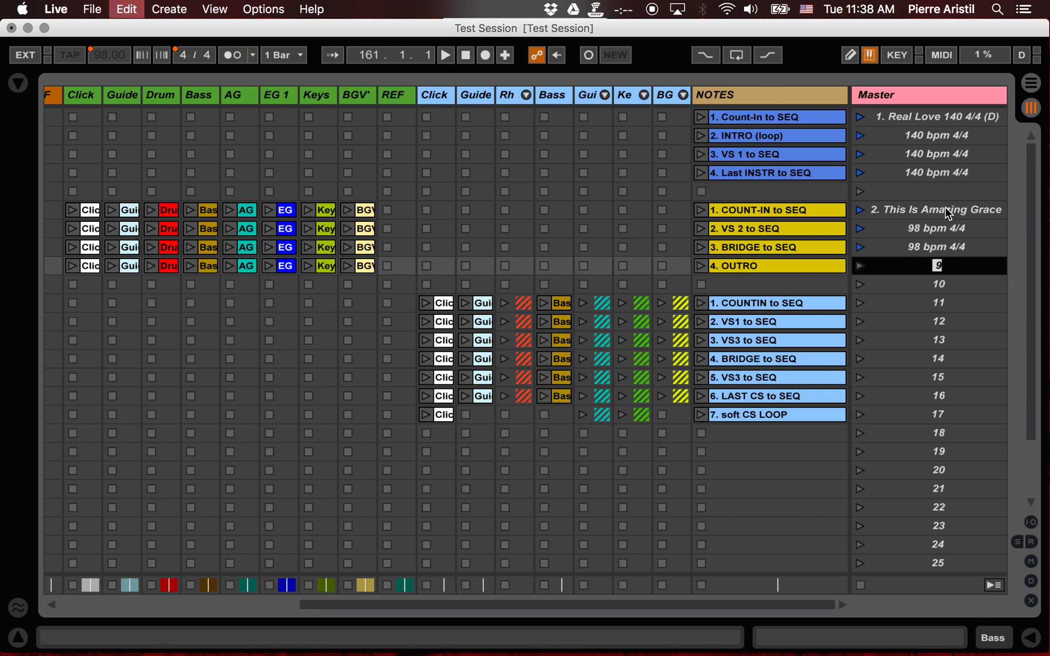
{"action": "key", "text": "super+v"}
{"action": "key", "text": "Return"}
Step: Blank the name of scene 10, the empty row below This Is Amazing Grace
{"action": "key", "text": "Down"}
{"action": "key", "text": "super+r"}
{"action": "key", "text": "BackSpace"}
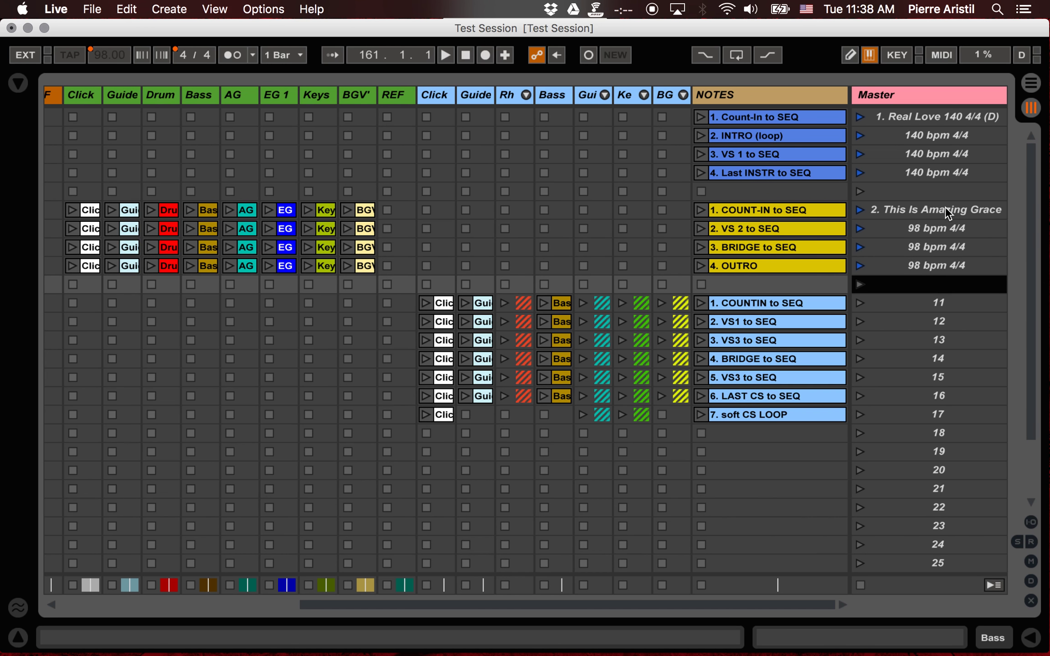
{"action": "key", "text": "Return"}
Step: Widen the Master track in the Session view to make room for the long scene names
{"action": "key", "text": "Up"}
{"action": "key", "text": "Up"}
{"action": "key", "text": "Up"}
{"action": "key", "text": "Up"}
{"action": "key", "text": "Up"}
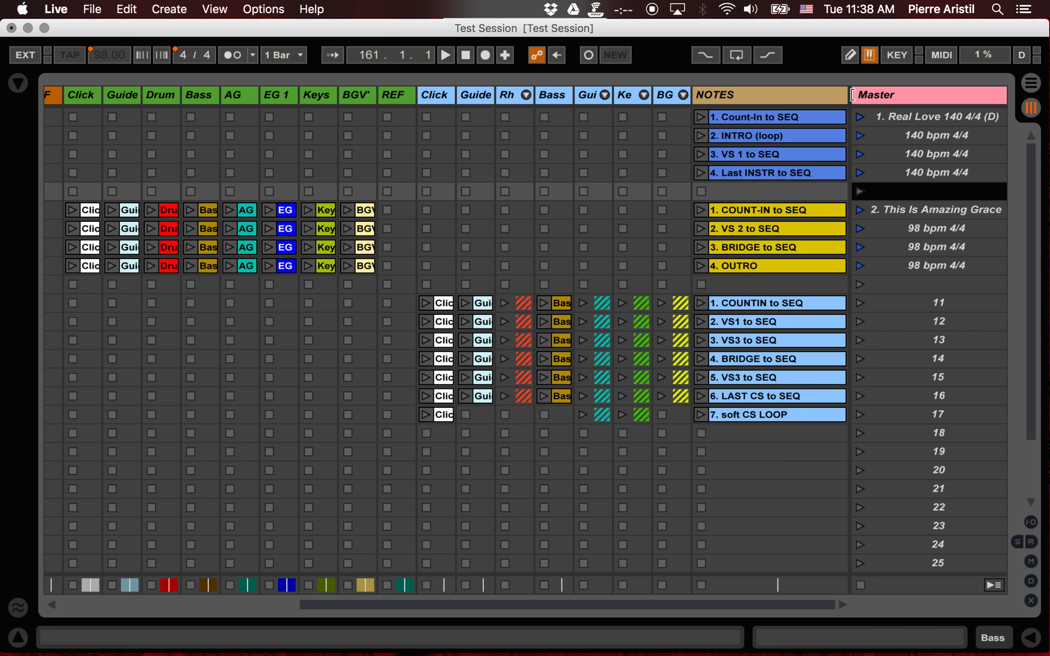
{"action": "left_click_drag", "start_coordinate": [856, 97], "coordinate": [792, 97]}
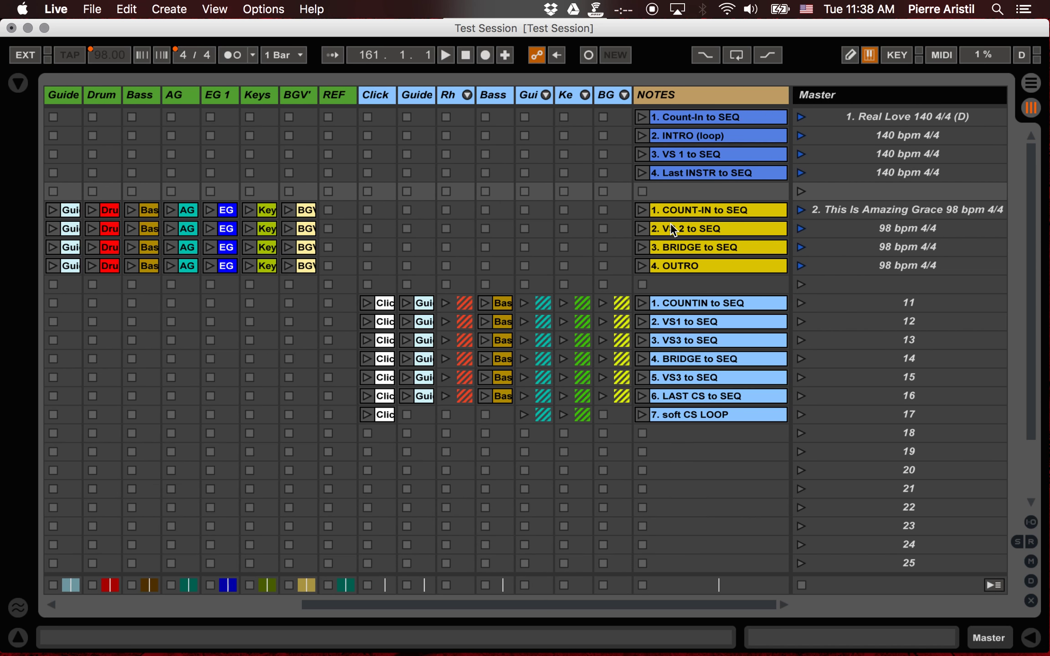
Step: Check the third song's tempo at bar 290 in the Arrangement view and name scene 11 "3. Good Good Father 72.50 bpm 6/8"
{"action": "left_click", "coordinate": [873, 302]}
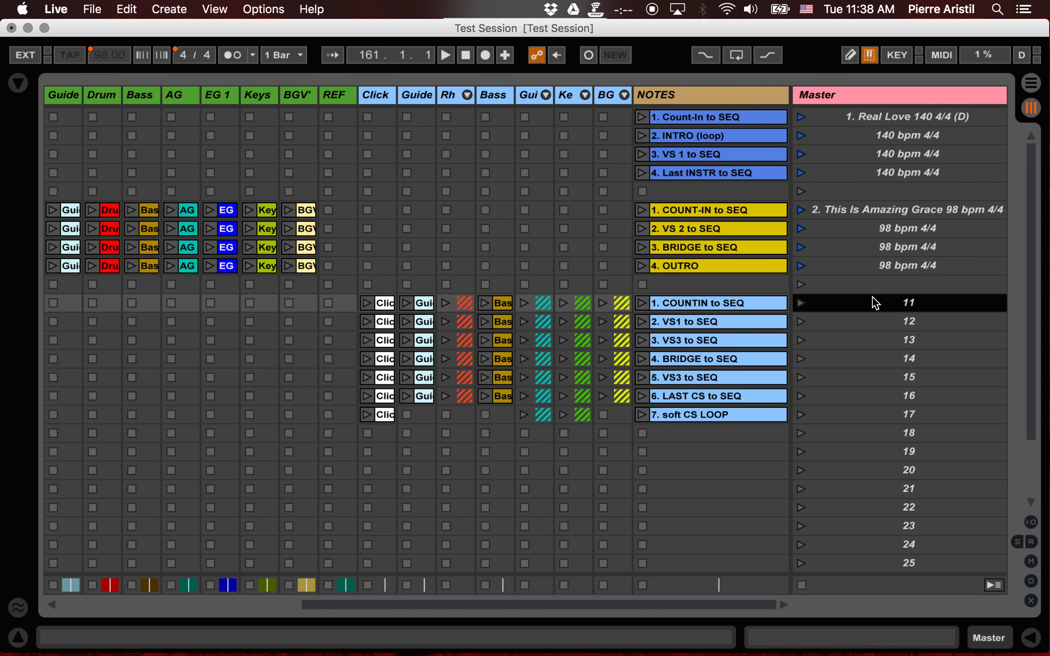
{"action": "key", "text": "Tab"}
{"action": "left_click", "coordinate": [590, 302]}
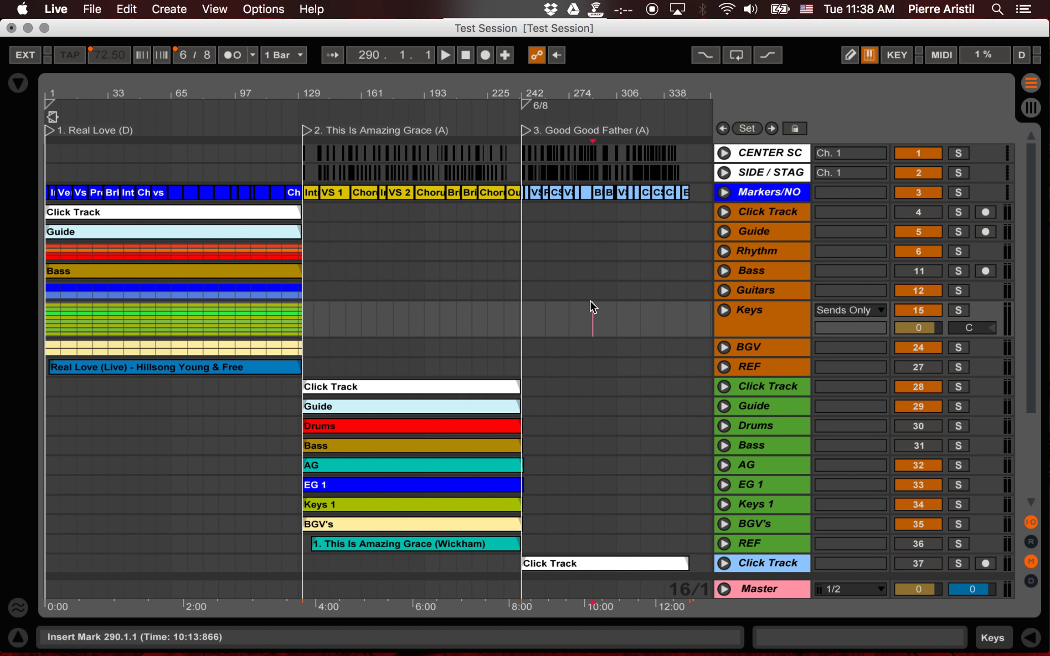
{"action": "key", "text": "Tab"}
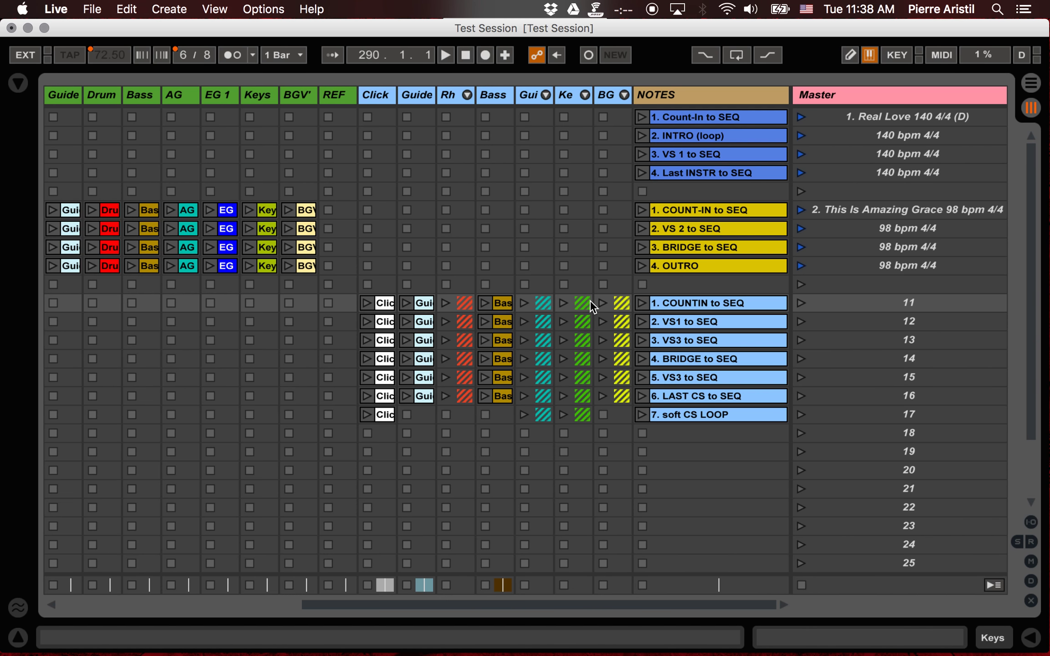
{"action": "left_click", "coordinate": [884, 303]}
{"action": "key", "text": "super+r"}
{"action": "type", "text": "3"}
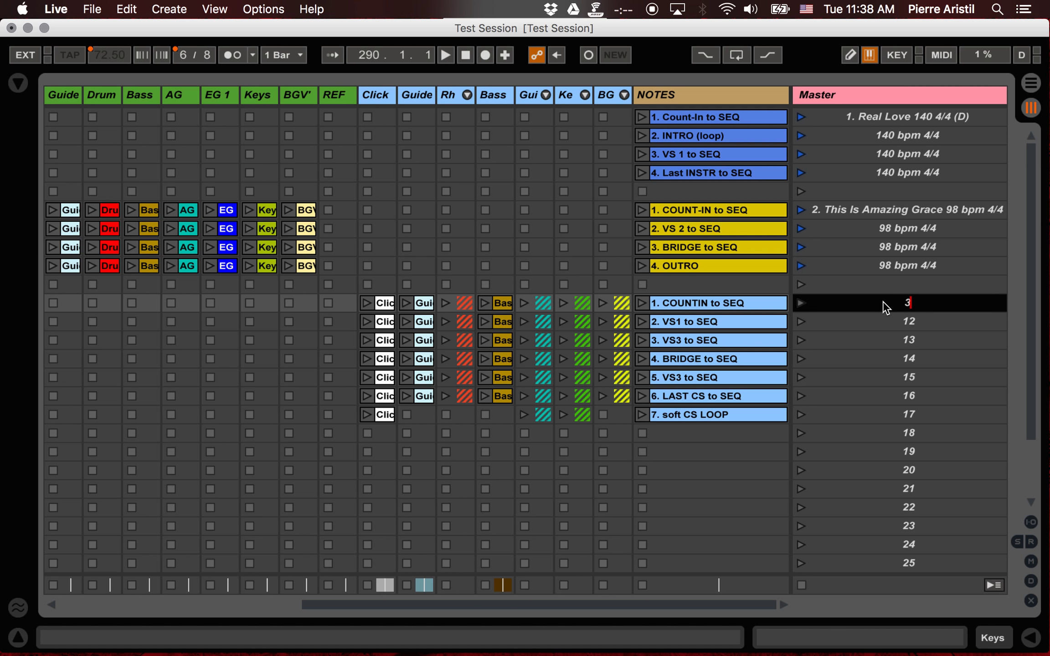
{"action": "type", "text": ". Good Good Father 72.5"}
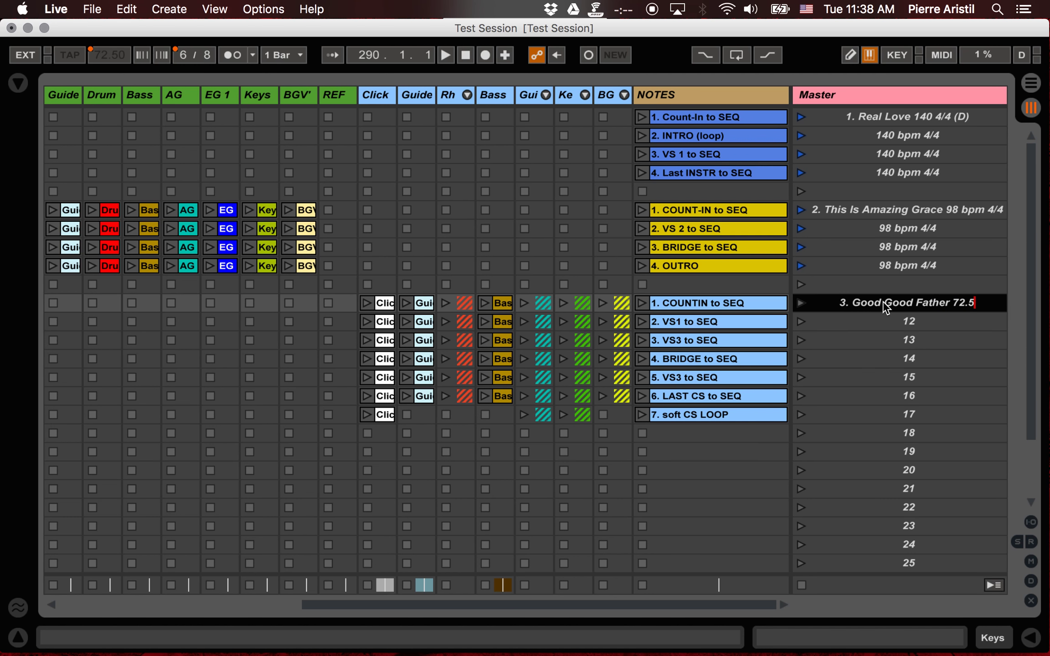
{"action": "type", "text": "0 bpm"}
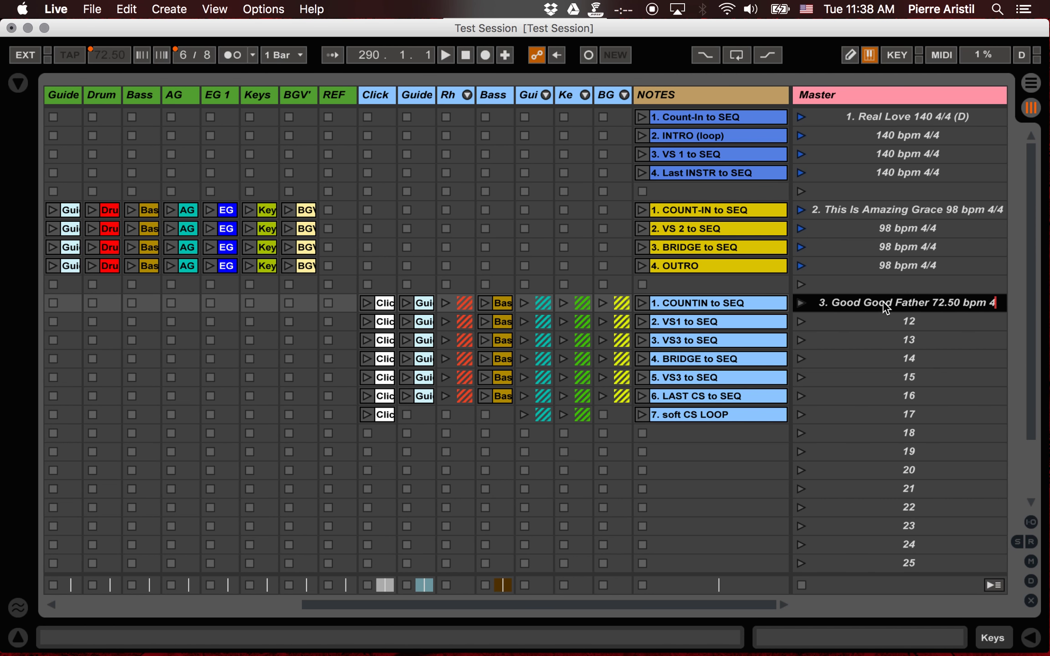
{"action": "type", "text": " 6/8"}
{"action": "key", "text": "Return"}
Step: Name scene 12 "72.50 bpm 6/8" and copy that text
{"action": "key", "text": "Down"}
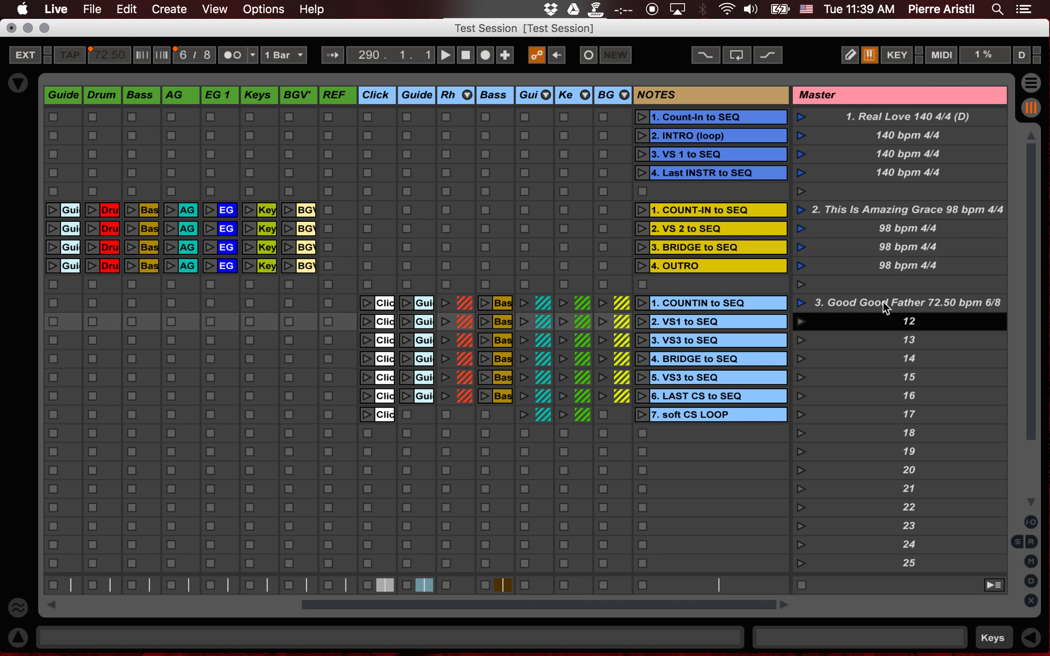
{"action": "key", "text": "super+r"}
{"action": "type", "text": "72.50 bpm 6/8"}
{"action": "key", "text": "super+a"}
{"action": "key", "text": "super+c"}
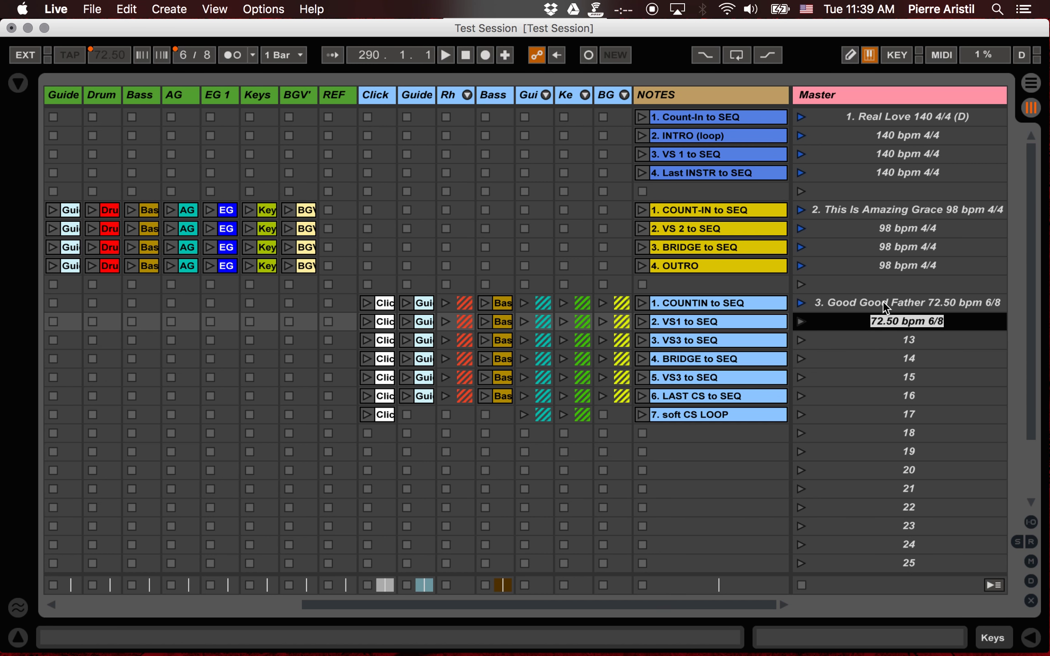
{"action": "key", "text": "Return"}
Step: Paste the name "72.50 bpm 6/8" onto scenes 13 to 17, the rest of Good Good Father
{"action": "key", "text": "Down"}
{"action": "key", "text": "super+r"}
{"action": "key", "text": "super+v"}
{"action": "key", "text": "Return"}
{"action": "key", "text": "Down"}
{"action": "key", "text": "super+r"}
{"action": "key", "text": "super+v"}
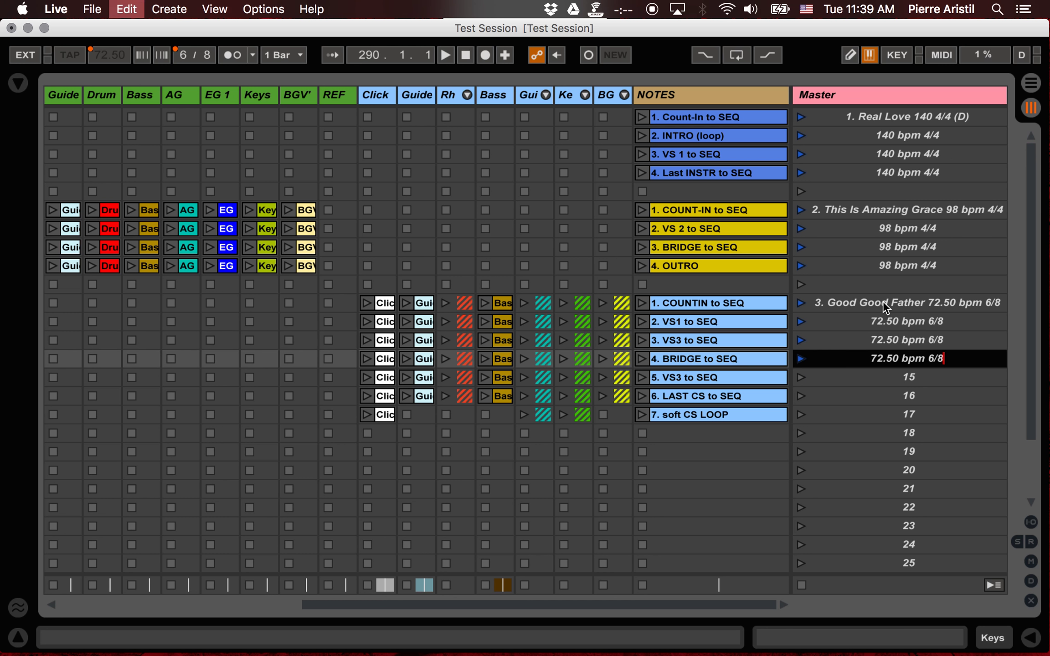
{"action": "key", "text": "Return"}
{"action": "key", "text": "Down"}
{"action": "key", "text": "super+r"}
{"action": "key", "text": "super+v"}
{"action": "key", "text": "Return"}
{"action": "key", "text": "Down"}
{"action": "key", "text": "super+r"}
{"action": "key", "text": "super+v"}
{"action": "key", "text": "Return"}
{"action": "key", "text": "Down"}
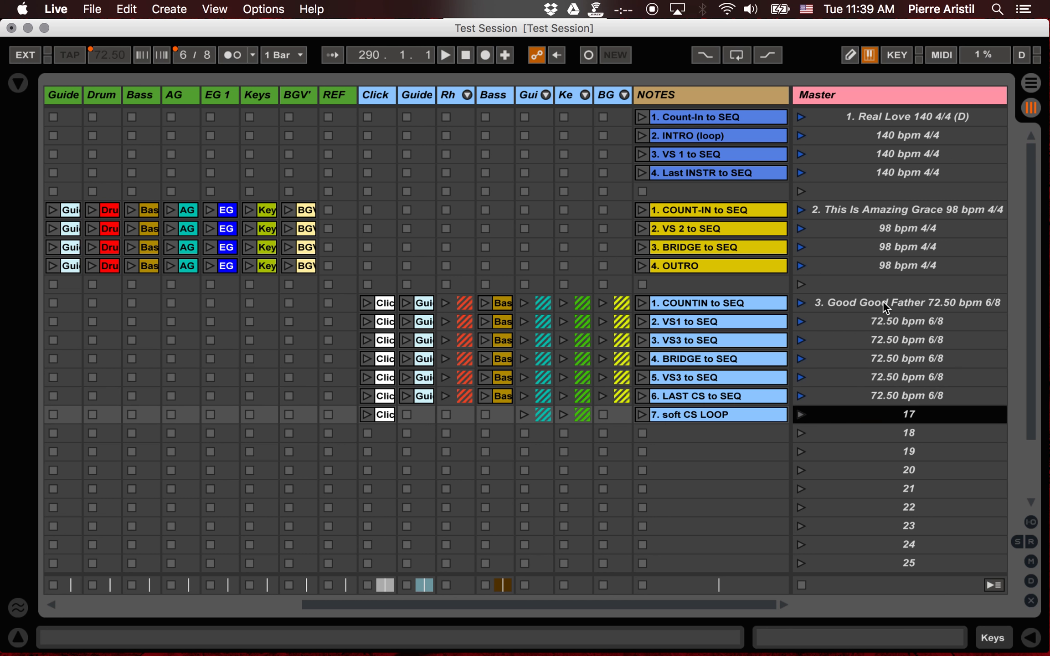
{"action": "key", "text": "super+r"}
{"action": "key", "text": "super+v"}
{"action": "key", "text": "Return"}
Step: Blank the name of scene 18, the empty row below Good Good Father
{"action": "key", "text": "Down"}
{"action": "key", "text": "super+r"}
{"action": "key", "text": "BackSpace"}
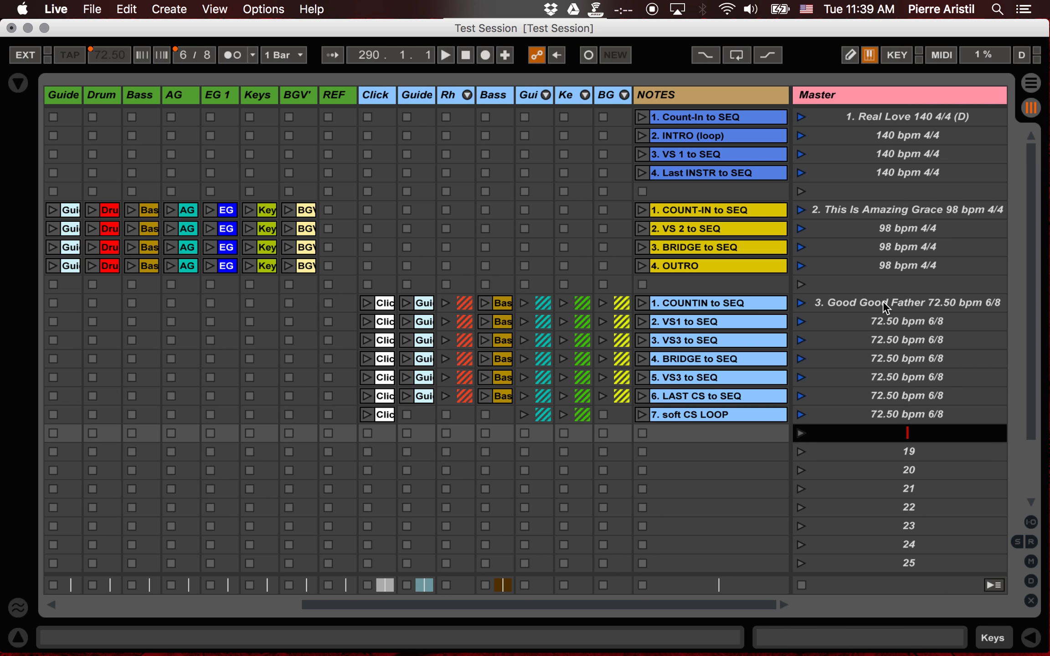
{"action": "key", "text": "Return"}
{"action": "key", "text": "Down"}
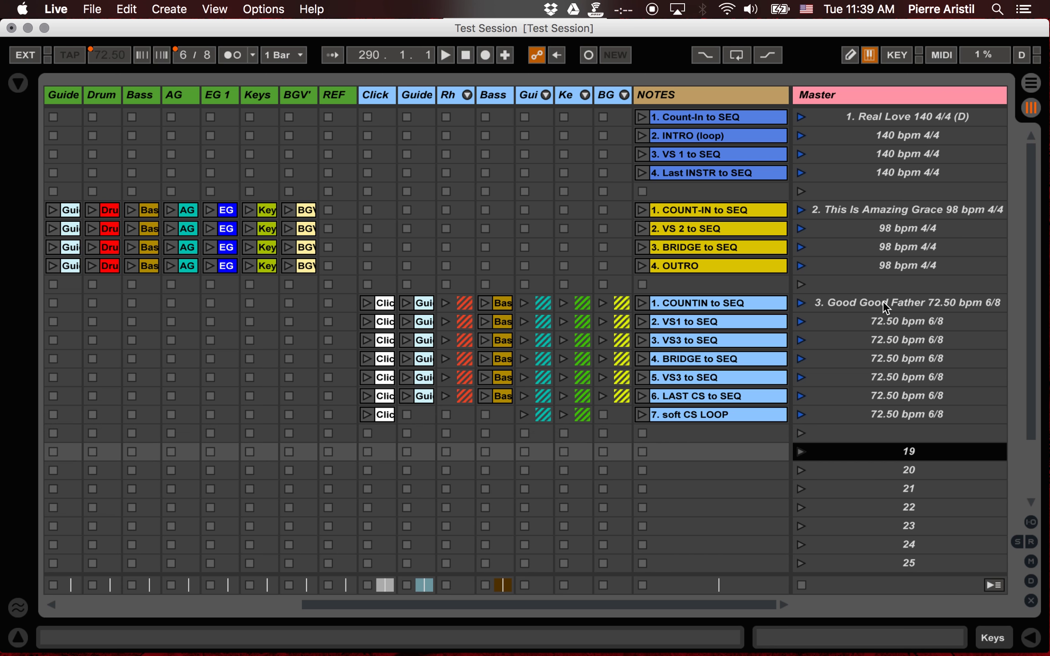
{"action": "scroll", "coordinate": [622, 319], "scroll_direction": "down", "scroll_amount": 5}
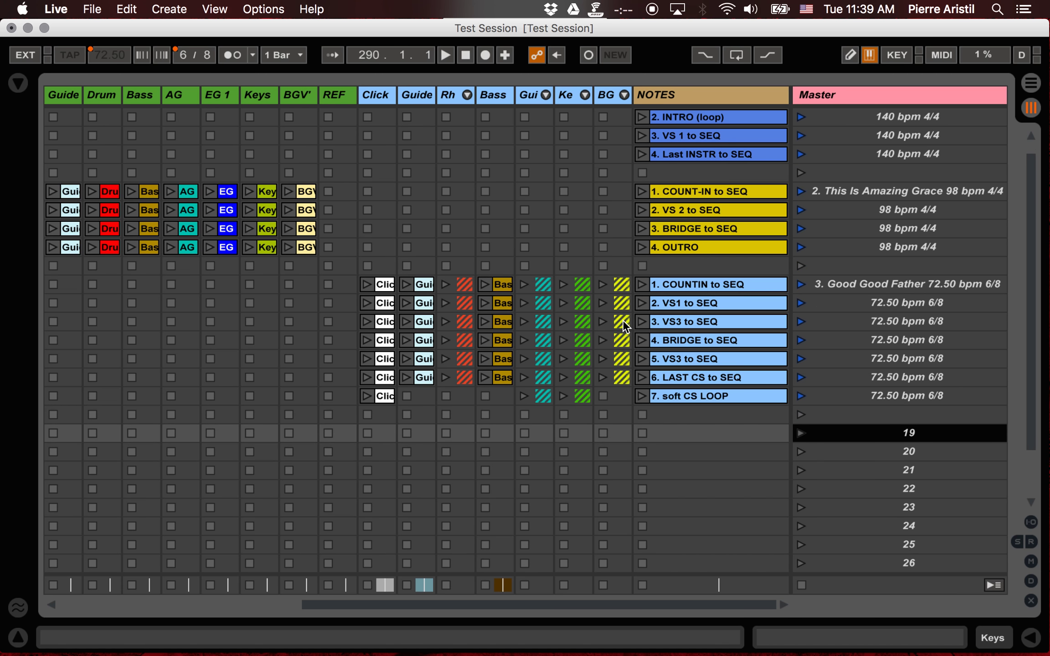
{"action": "left_click", "coordinate": [859, 527]}
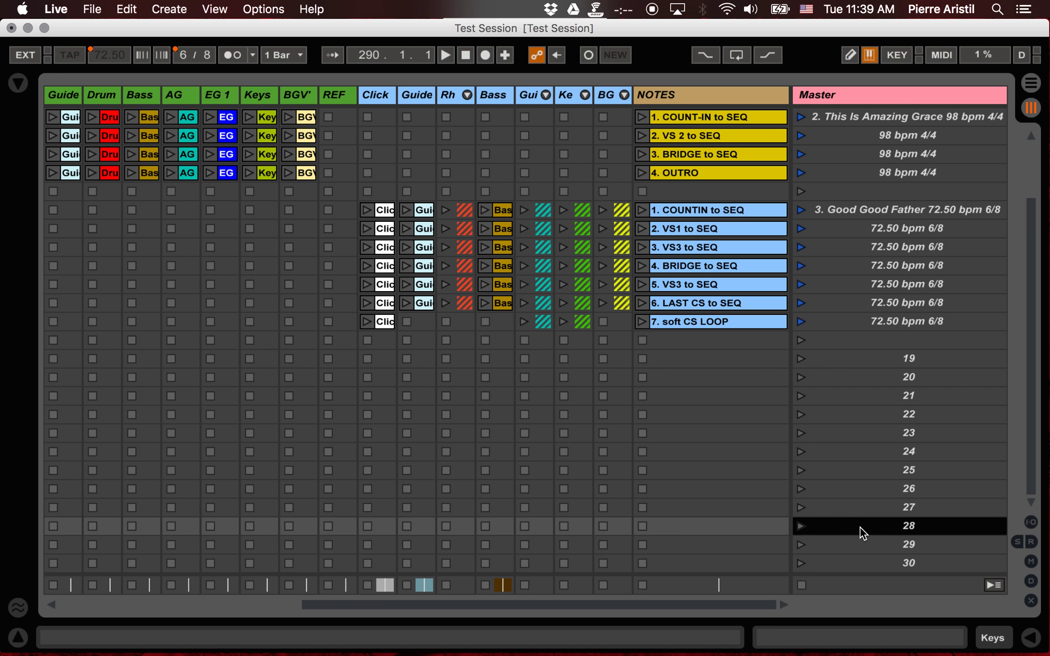
{"action": "scroll", "coordinate": [859, 527], "scroll_direction": "up", "scroll_amount": 3}
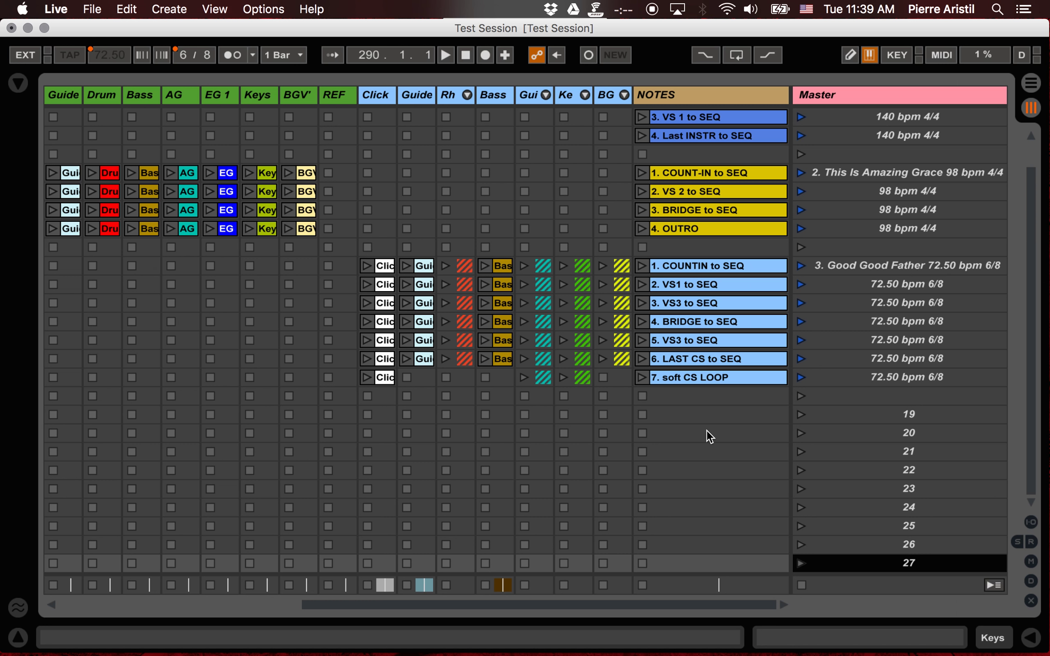
Step: Copy the "7. soft CS LOOP" note into the NOTES slot of scene 19 and rename the copy "Band Jam in Em"
{"action": "left_click", "coordinate": [722, 376]}
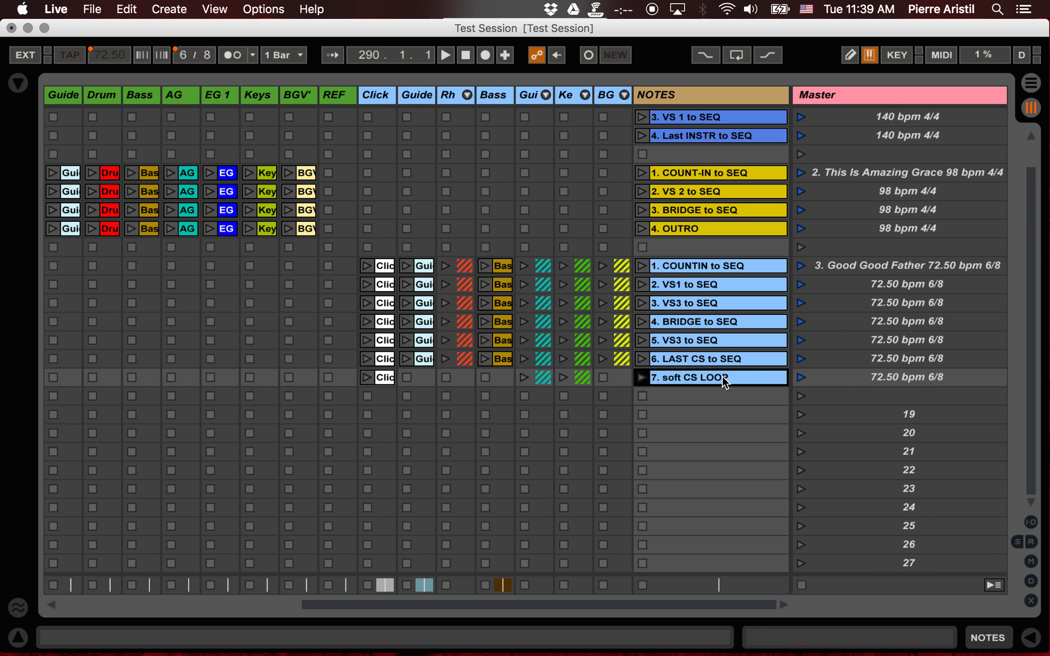
{"action": "key", "text": "Down"}
{"action": "key", "text": "Down"}
{"action": "key", "text": "super+v"}
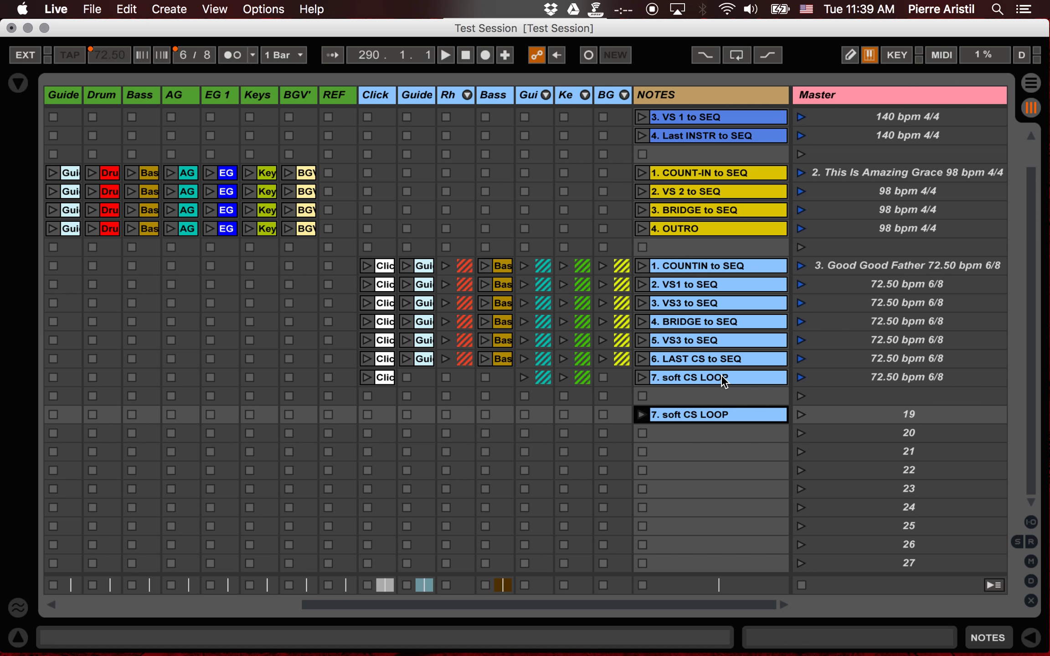
{"action": "key", "text": "super+r"}
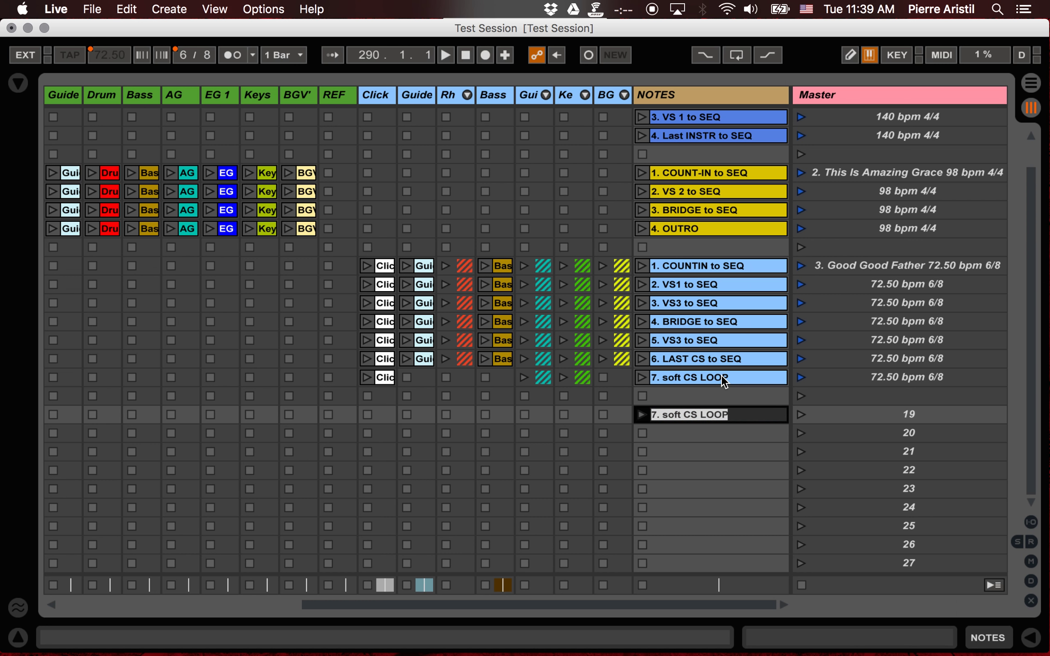
{"action": "type", "text": "Band"}
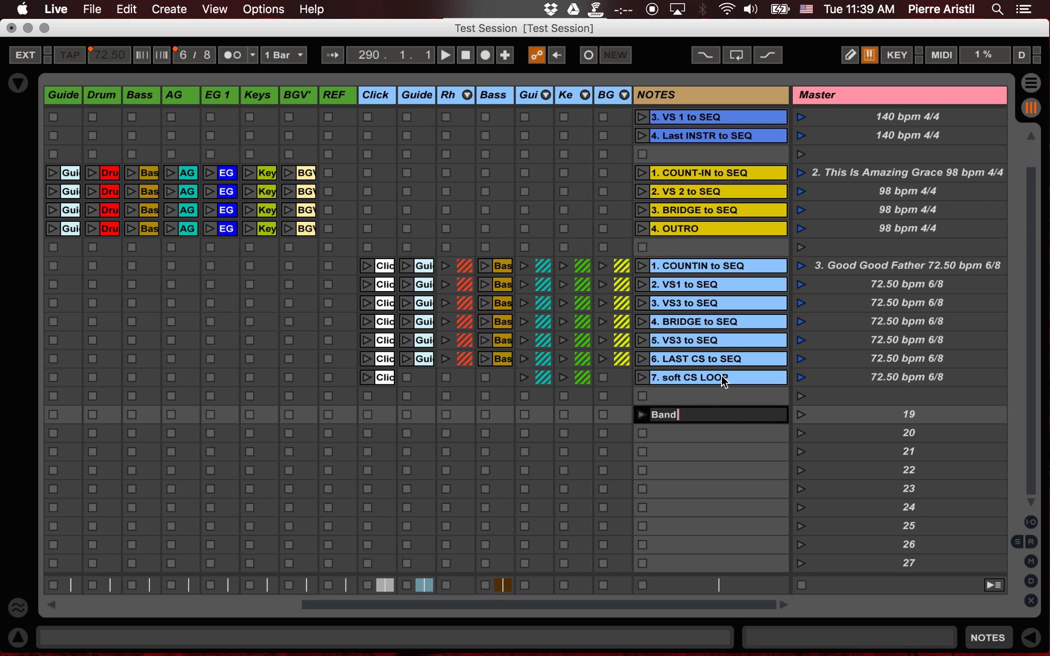
{"action": "type", "text": " Jam in Em"}
{"action": "key", "text": "Return"}
Step: Name scene 19 "122 bpm 4/4" and blank the name of scene 20 below it
{"action": "left_click", "coordinate": [874, 420]}
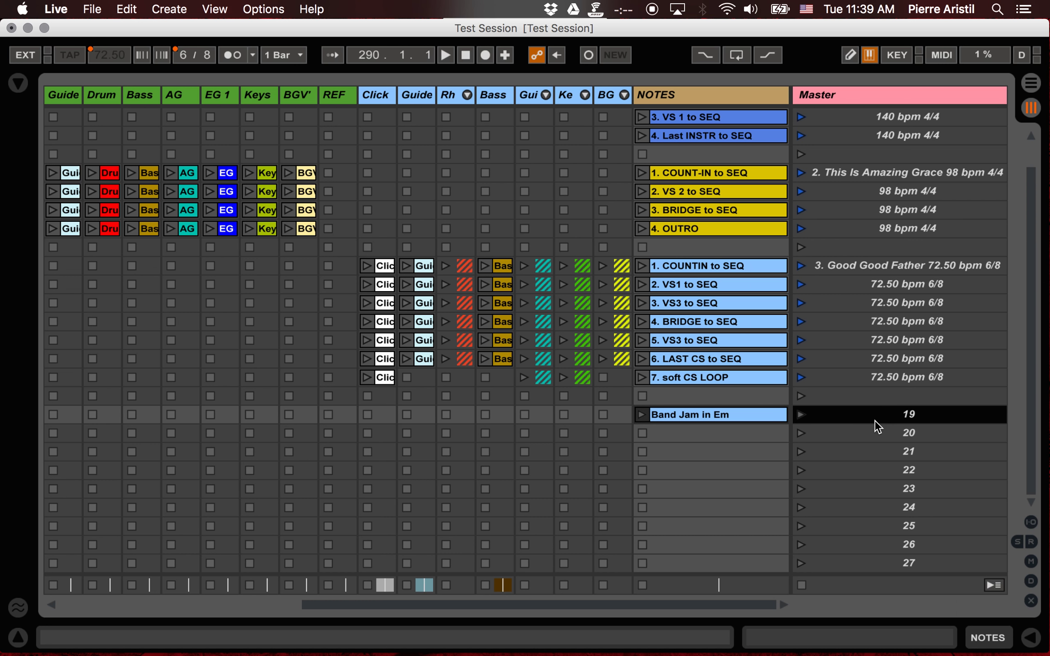
{"action": "key", "text": "super+r"}
{"action": "type", "text": "122 bpm 4/4"}
{"action": "key", "text": "Return"}
{"action": "left_click", "coordinate": [874, 428]}
{"action": "key", "text": "super+r"}
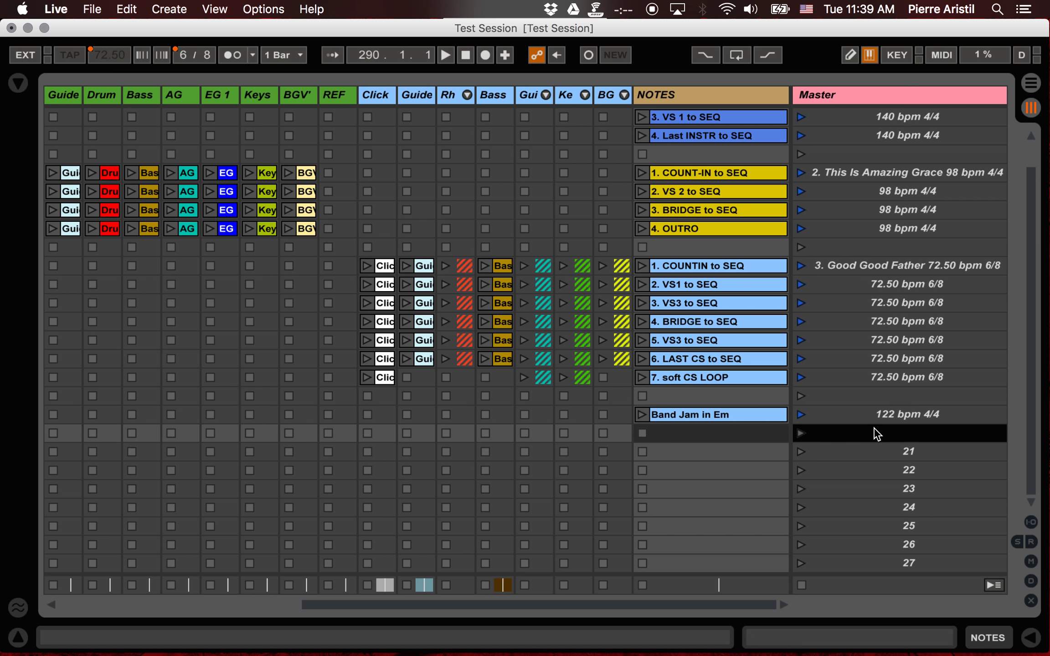
Step: Select the 122 bpm scene of the band jam and turn on the metronome
{"action": "left_click", "coordinate": [862, 413]}
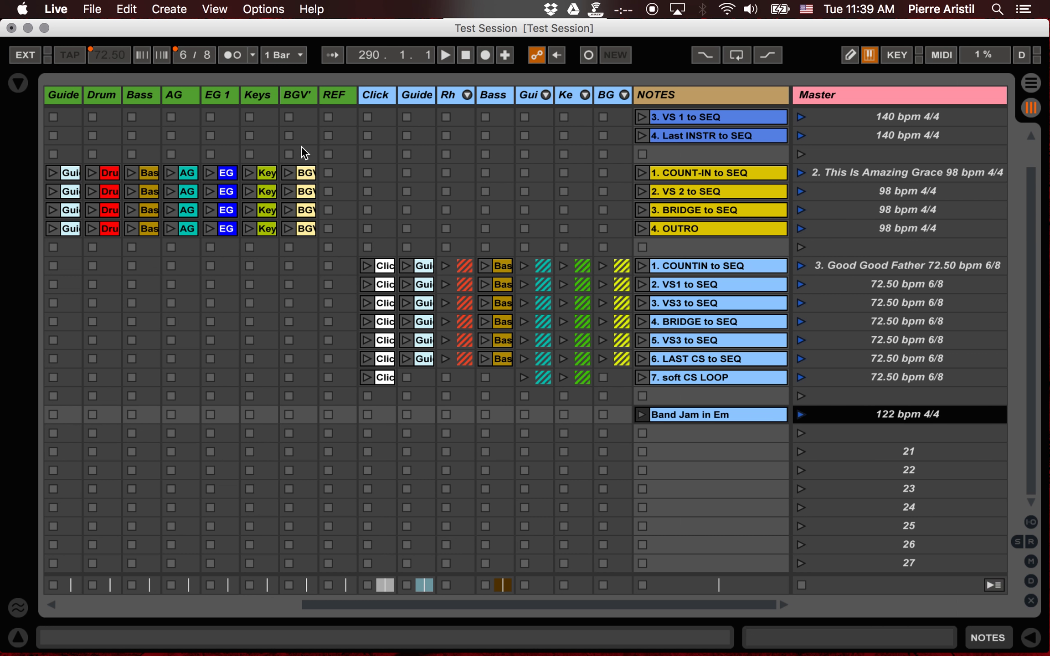
{"action": "left_click", "coordinate": [231, 55]}
Step: Look over the clips, notes and scene names of all songs across the Session grid
{"action": "scroll", "coordinate": [742, 150], "scroll_direction": "up", "scroll_amount": 2}
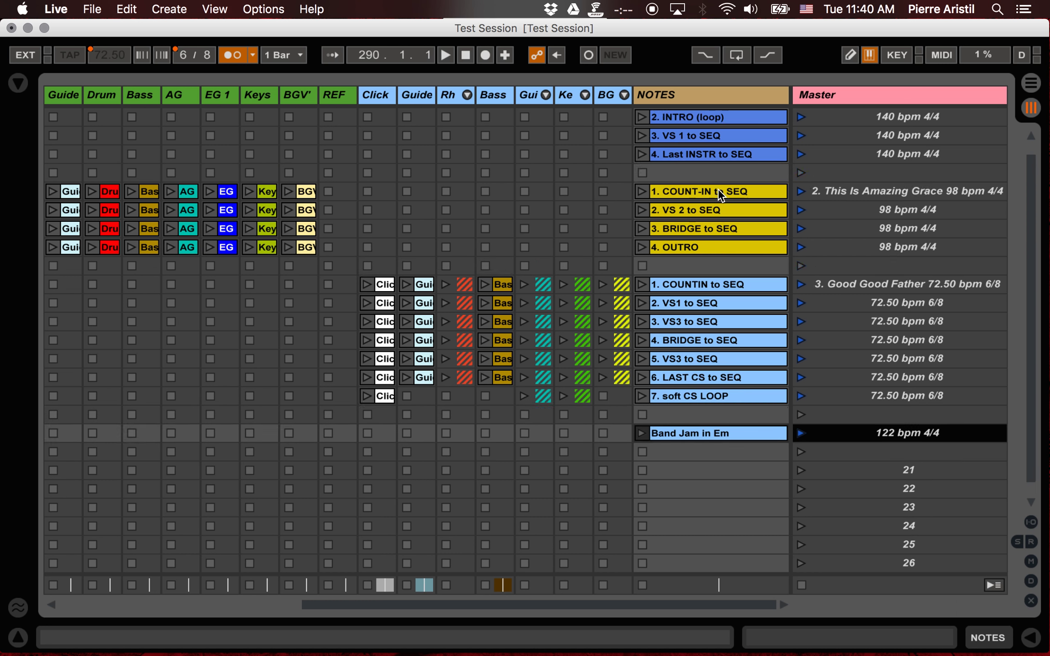
{"action": "scroll", "coordinate": [822, 175], "scroll_direction": "down", "scroll_amount": 2}
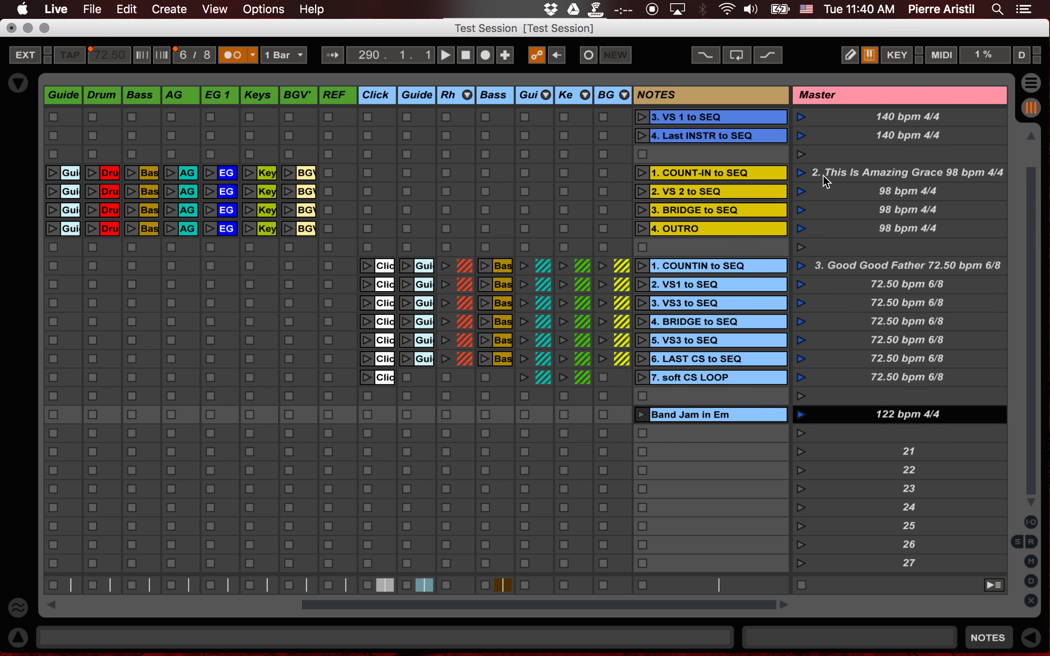
{"action": "right_click", "coordinate": [897, 510]}
{"action": "left_click", "coordinate": [937, 489]}
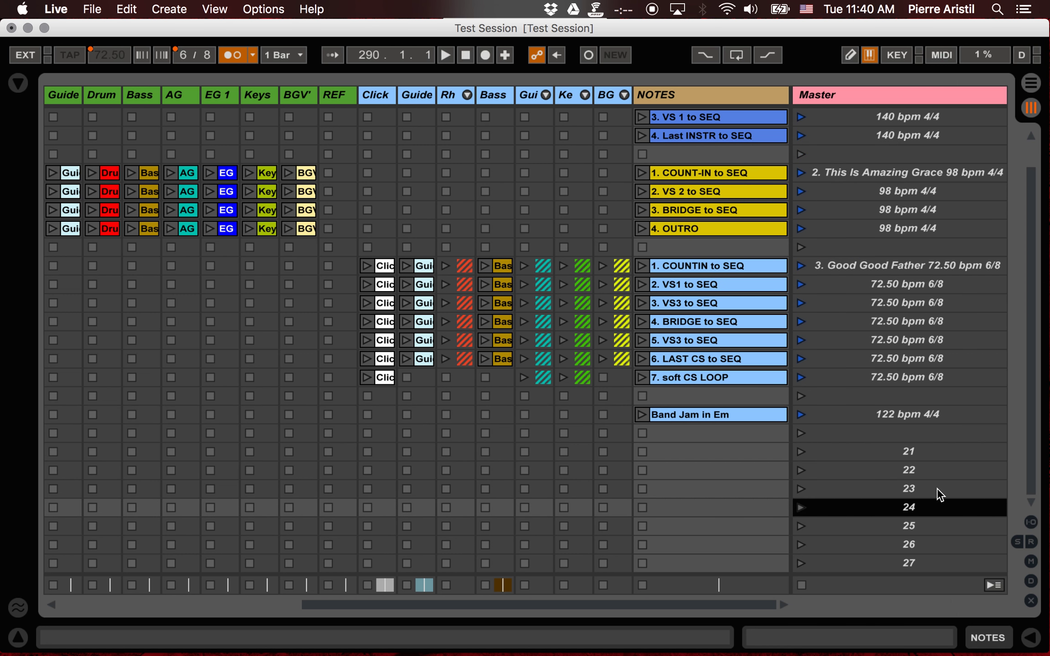
{"action": "scroll", "coordinate": [732, 446], "scroll_direction": "left", "scroll_amount": 10}
{"action": "scroll", "coordinate": [732, 446], "scroll_direction": "right", "scroll_amount": 10}
{"action": "scroll", "coordinate": [731, 446], "scroll_direction": "up", "scroll_amount": 2}
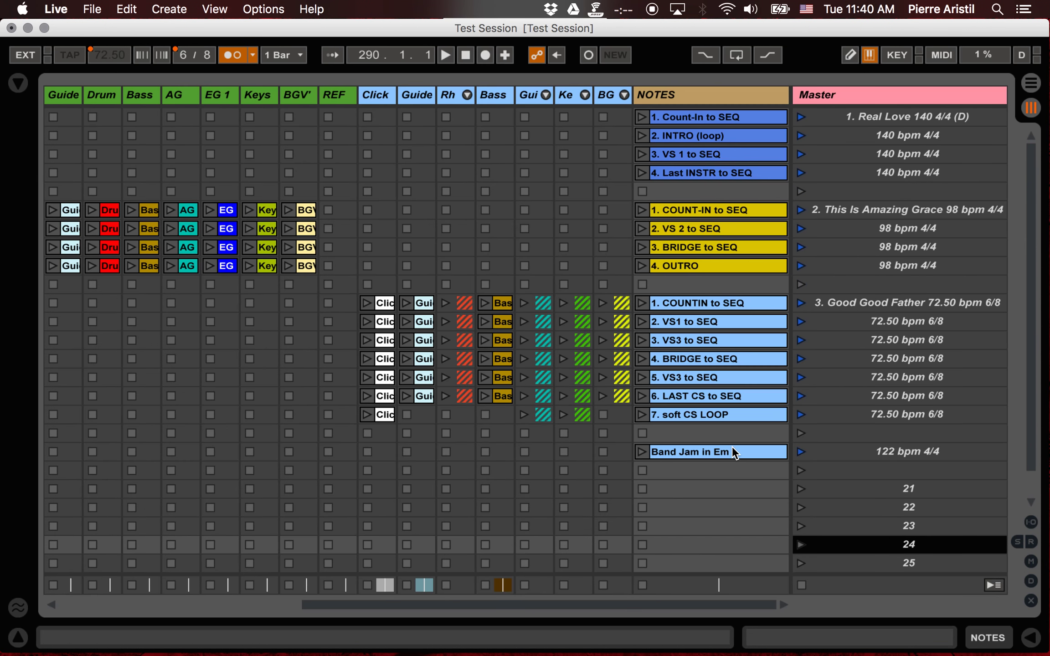
{"action": "scroll", "coordinate": [731, 446], "scroll_direction": "left", "scroll_amount": 10}
{"action": "scroll", "coordinate": [731, 446], "scroll_direction": "right", "scroll_amount": 10}
{"action": "scroll", "coordinate": [732, 446], "scroll_direction": "down", "scroll_amount": 2}
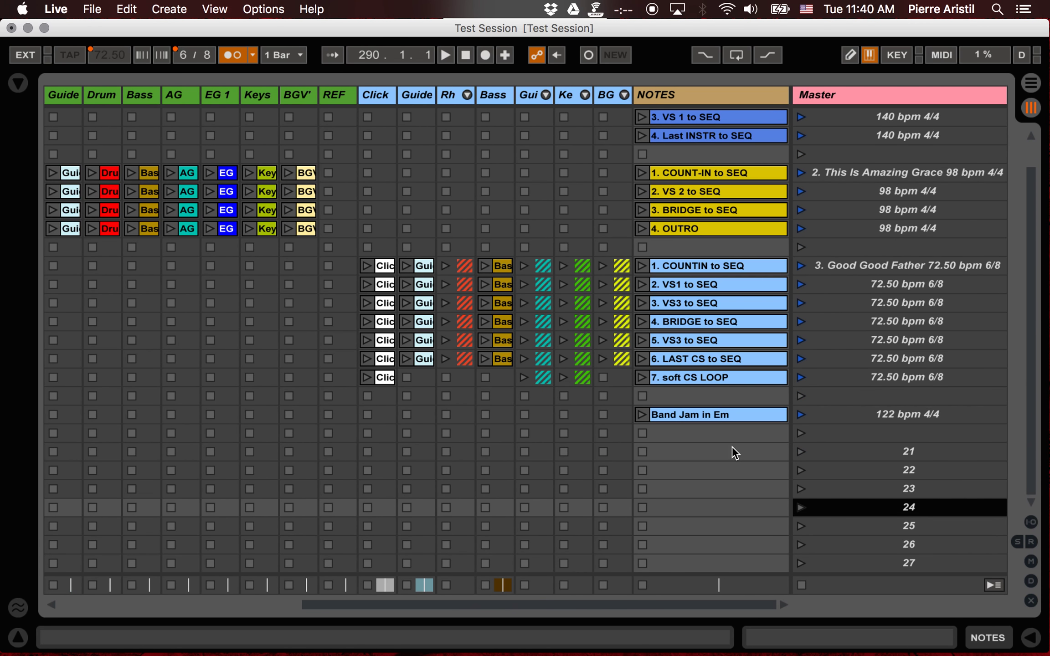
{"action": "scroll", "coordinate": [731, 446], "scroll_direction": "up", "scroll_amount": 2}
{"action": "scroll", "coordinate": [508, 355], "scroll_direction": "left", "scroll_amount": 10}
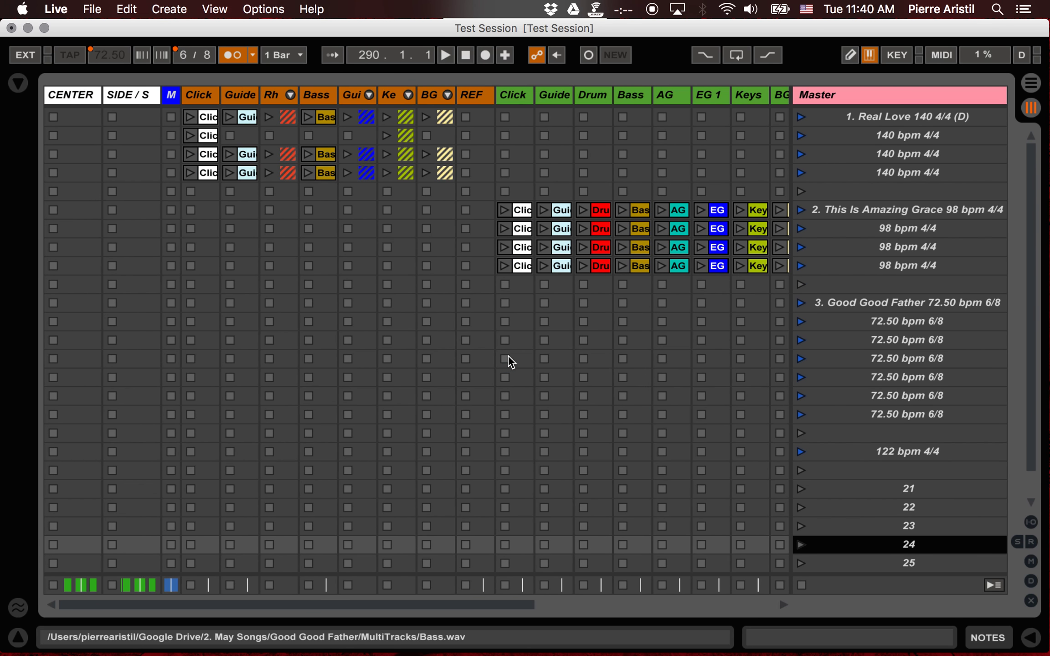
Step: Show the In/Out, Sends, Returns and Mixer sections in the Session view
{"action": "left_click", "coordinate": [1030, 522]}
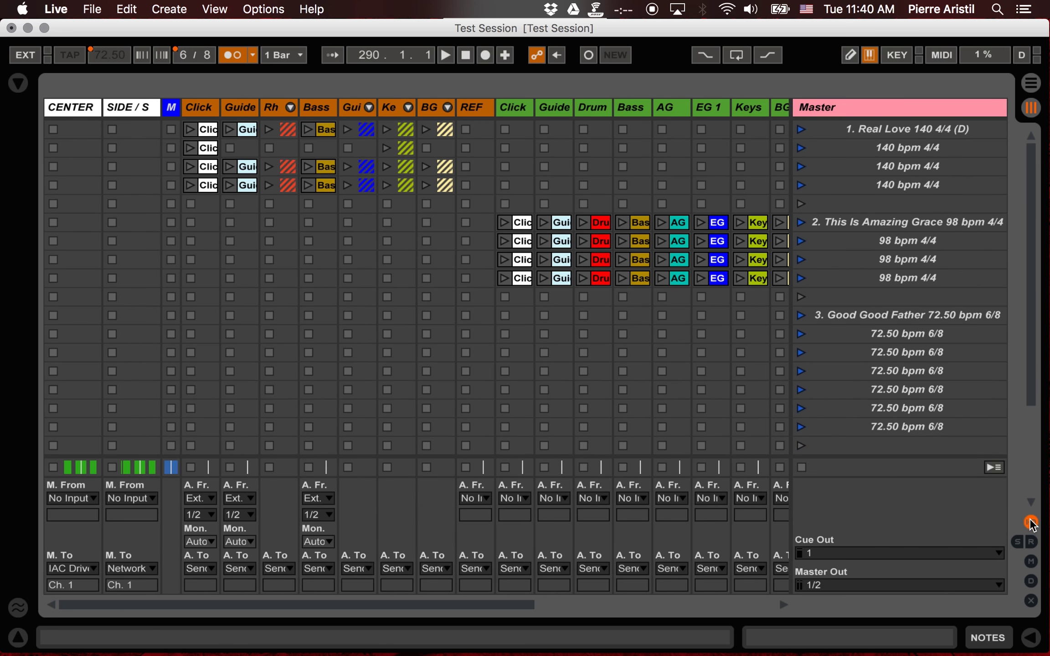
{"action": "left_click", "coordinate": [1018, 543]}
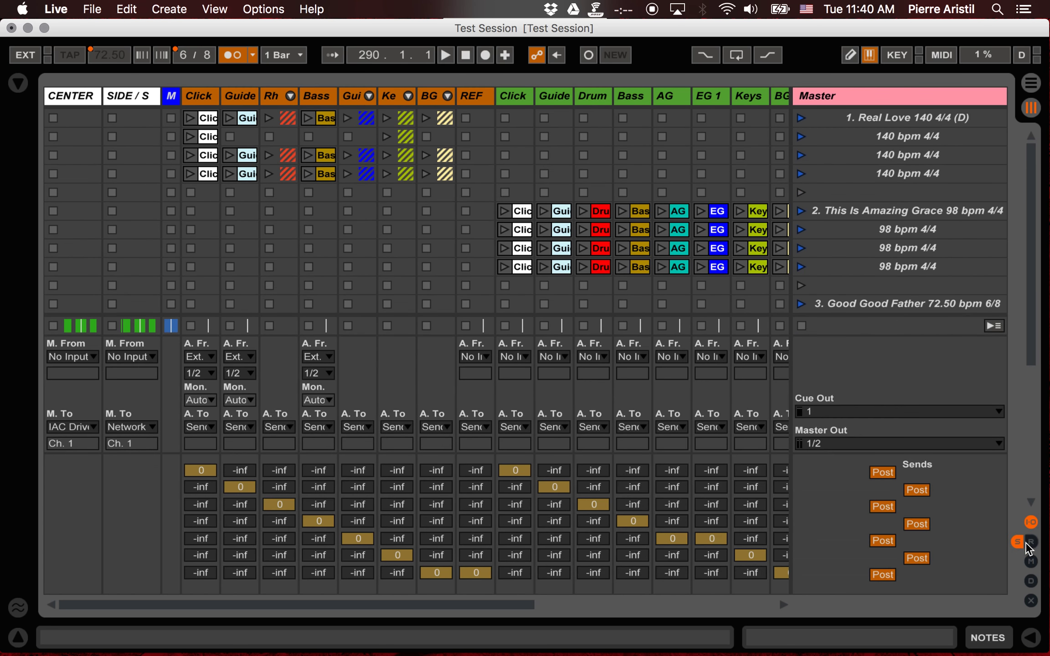
{"action": "left_click", "coordinate": [1031, 542]}
{"action": "left_click", "coordinate": [1031, 562]}
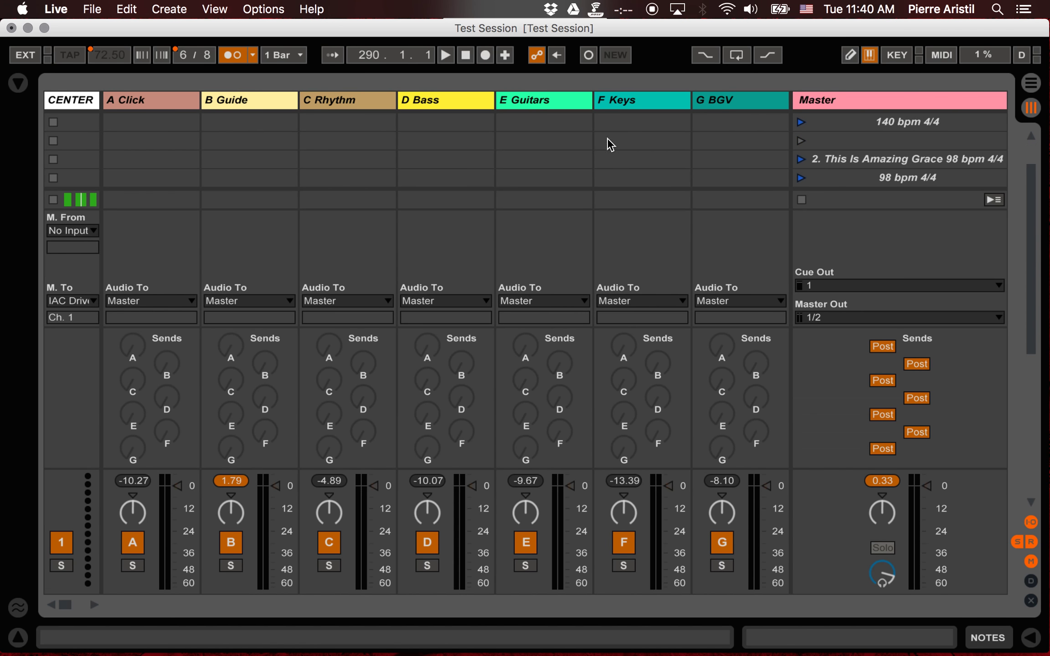
Step: Select return tracks A Click to G BGV and narrow them all to compact columns beside NOTES
{"action": "scroll", "coordinate": [482, 141], "scroll_direction": "right", "scroll_amount": 2}
{"action": "scroll", "coordinate": [482, 140], "scroll_direction": "up", "scroll_amount": 1}
{"action": "left_click", "coordinate": [732, 99]}
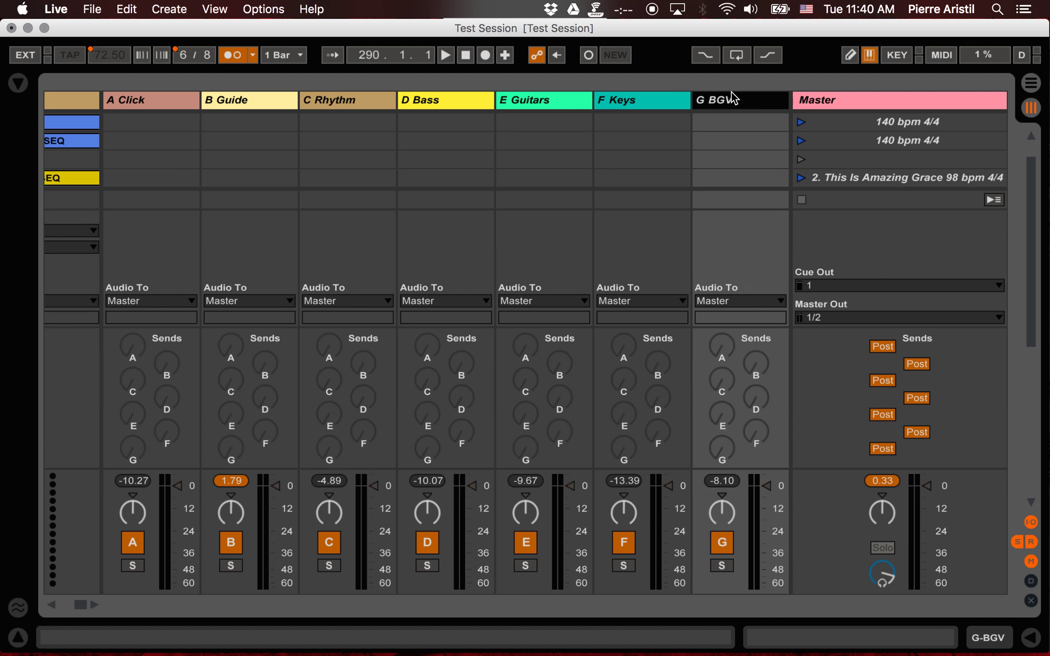
{"action": "scroll", "coordinate": [605, 135], "scroll_direction": "up", "scroll_amount": 2}
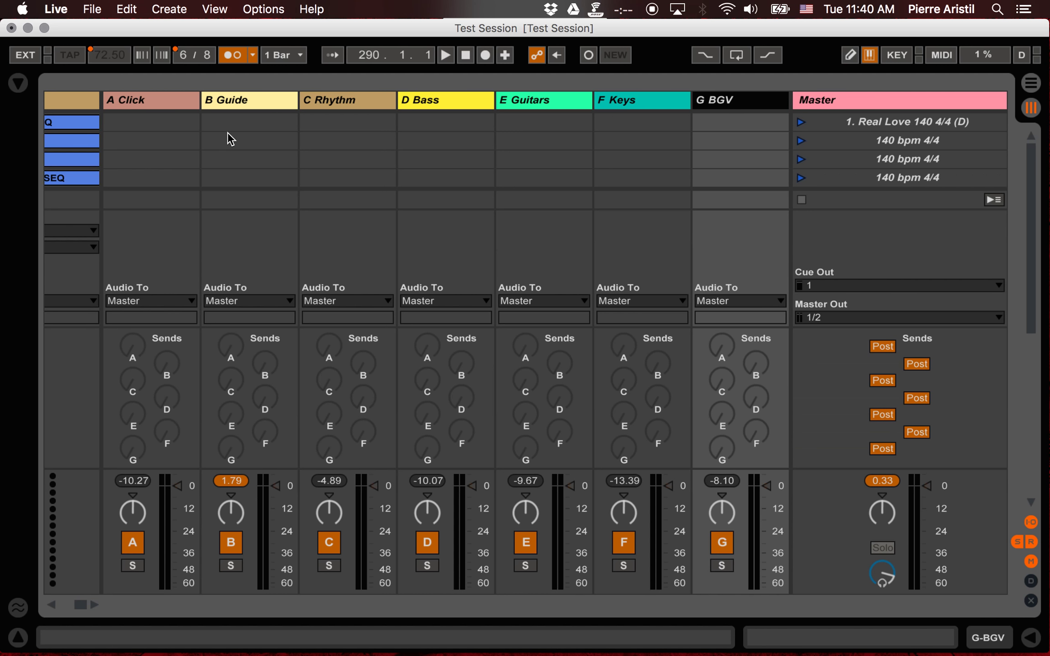
{"action": "left_click", "coordinate": [179, 100]}
{"action": "scroll", "coordinate": [210, 100], "scroll_direction": "left", "scroll_amount": 2}
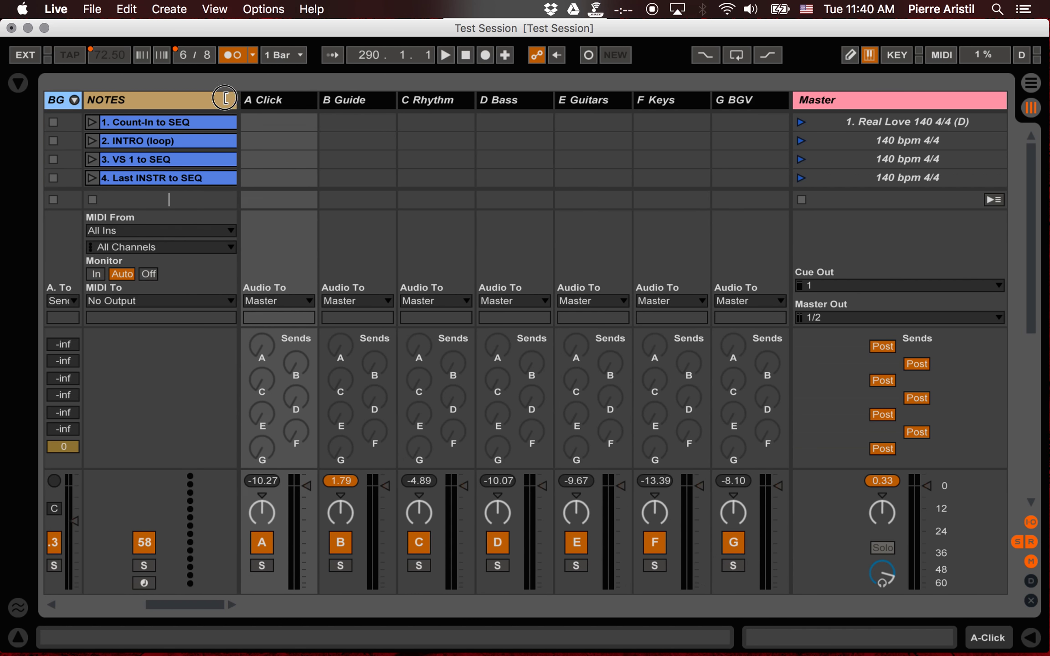
{"action": "left_click_drag", "start_coordinate": [225, 98], "coordinate": [260, 98]}
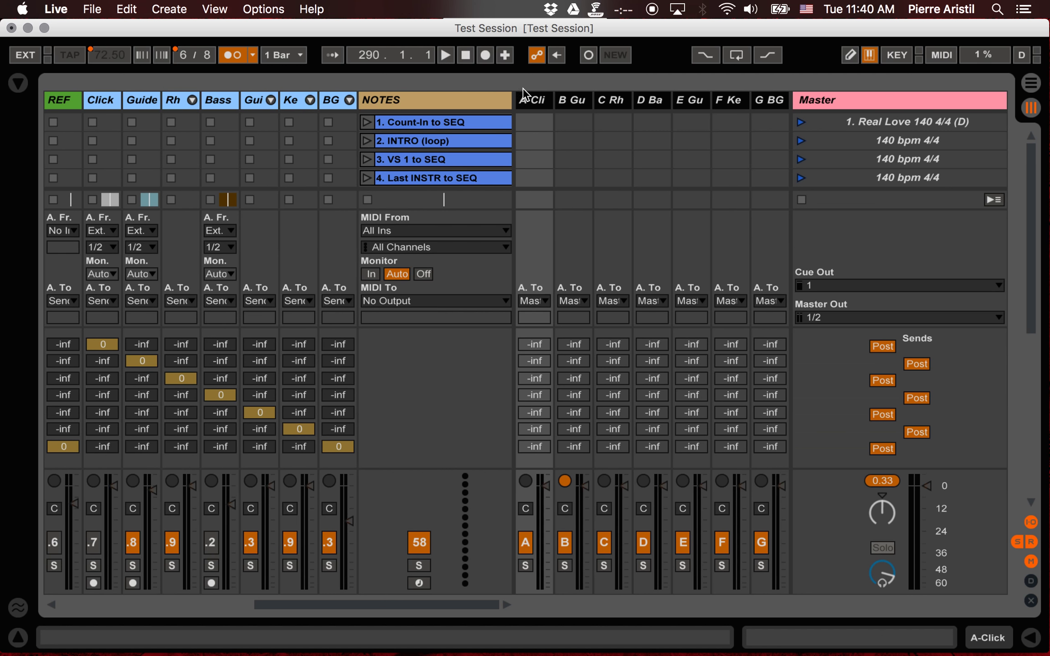
{"action": "left_click", "coordinate": [527, 101]}
Step: Check the send assignments of the songs' tracks to returns A to G, and hide the Sends section
{"action": "scroll", "coordinate": [493, 239], "scroll_direction": "left", "scroll_amount": 10}
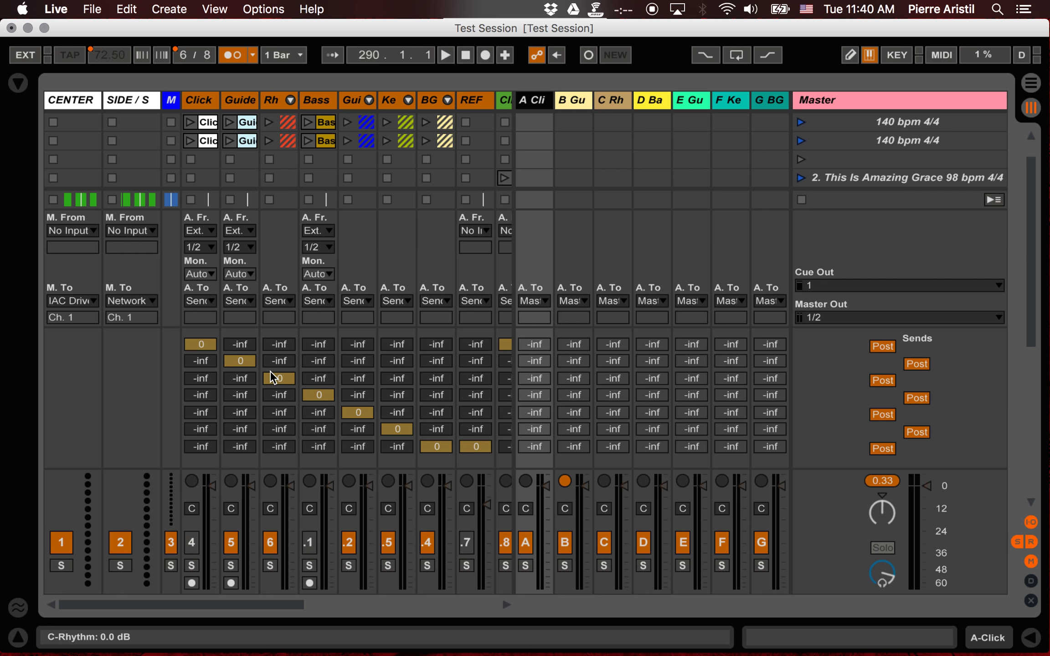
{"action": "scroll", "coordinate": [272, 378], "scroll_direction": "right", "scroll_amount": 10}
{"action": "scroll", "coordinate": [273, 377], "scroll_direction": "right", "scroll_amount": 5}
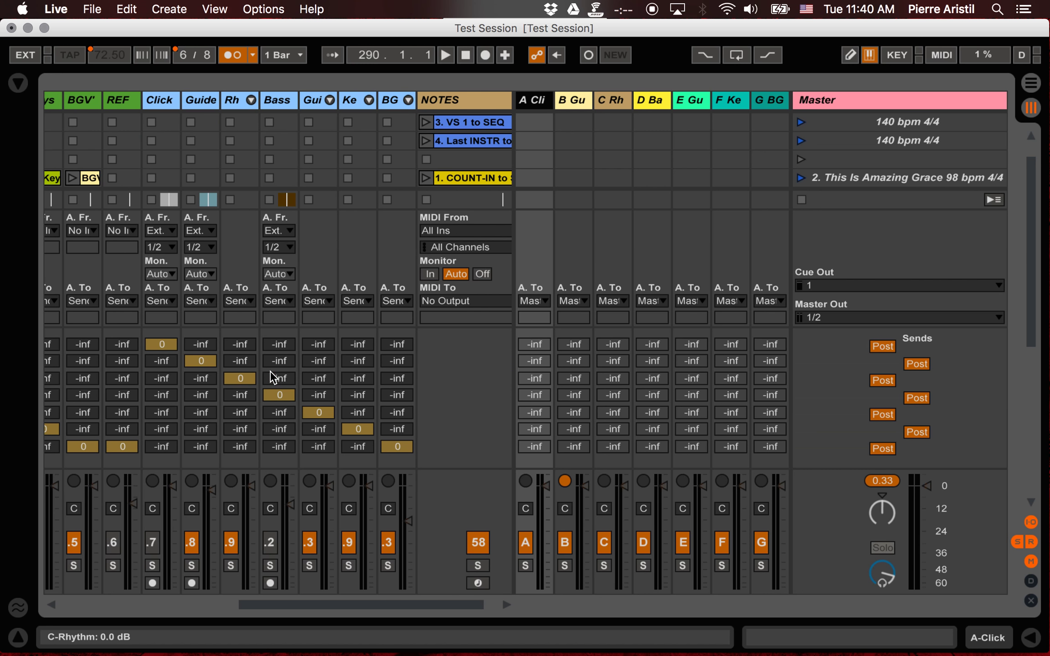
{"action": "scroll", "coordinate": [203, 379], "scroll_direction": "left", "scroll_amount": 3}
{"action": "scroll", "coordinate": [203, 378], "scroll_direction": "right", "scroll_amount": 5}
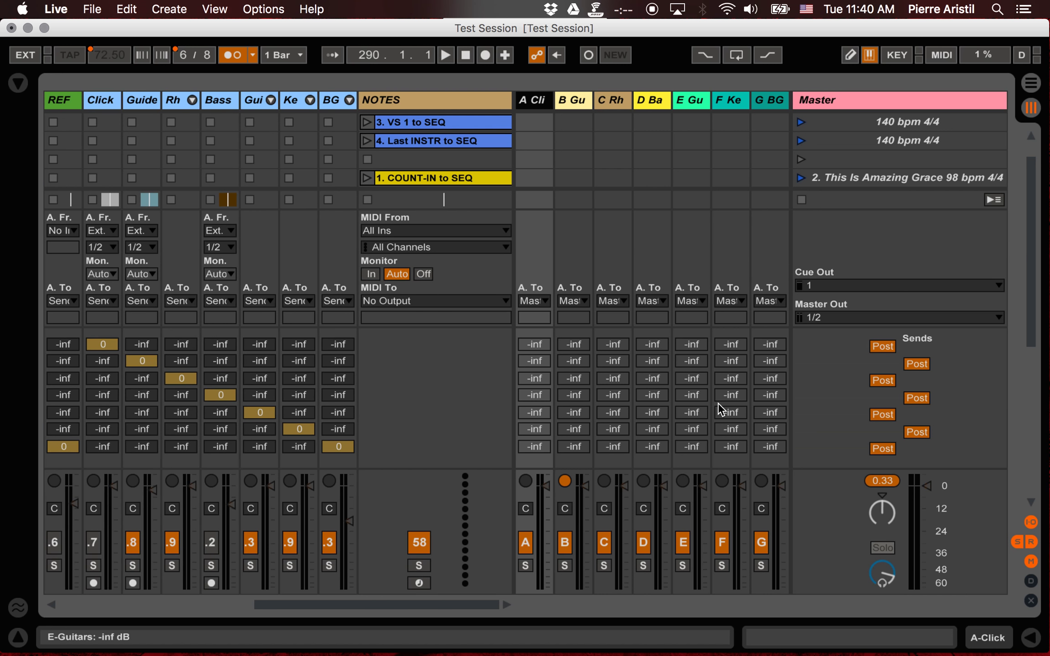
{"action": "left_click", "coordinate": [1018, 543]}
Step: Select all return tracks from A Click to G BGV and route their audio to Ext. Out on channel 2
{"action": "scroll", "coordinate": [558, 469], "scroll_direction": "left", "scroll_amount": 5}
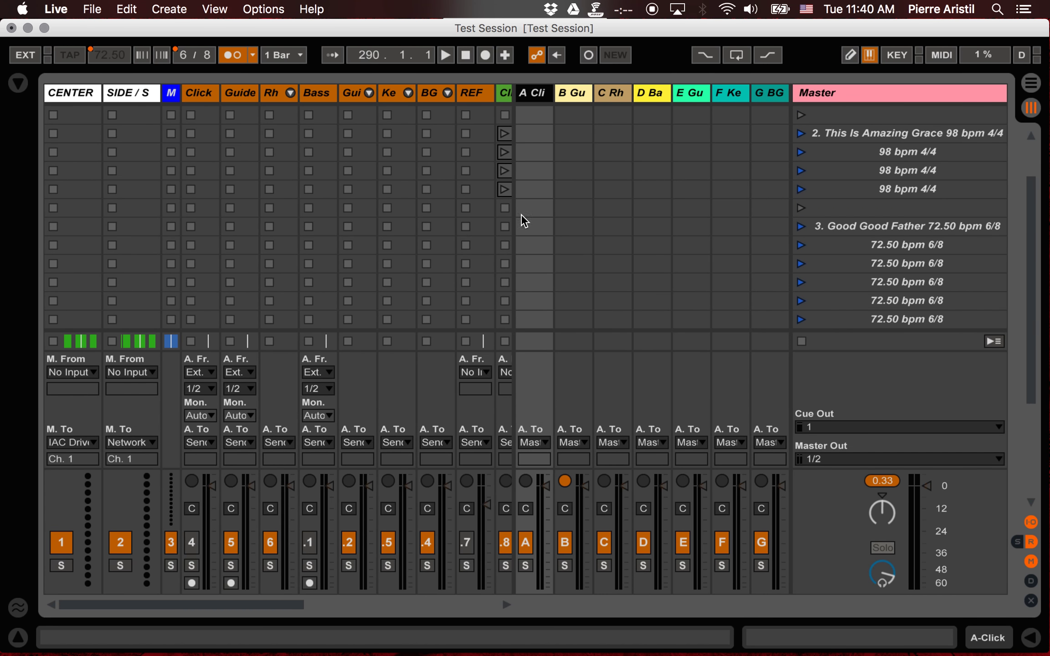
{"action": "scroll", "coordinate": [482, 140], "scroll_direction": "right", "scroll_amount": 5}
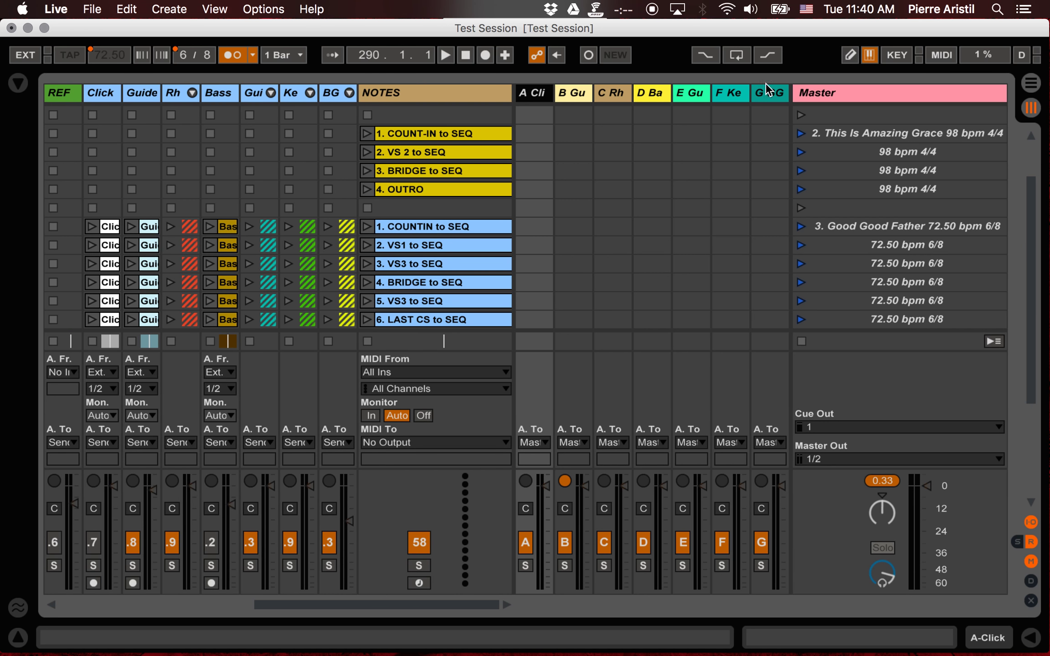
{"action": "left_click", "coordinate": [769, 96]}
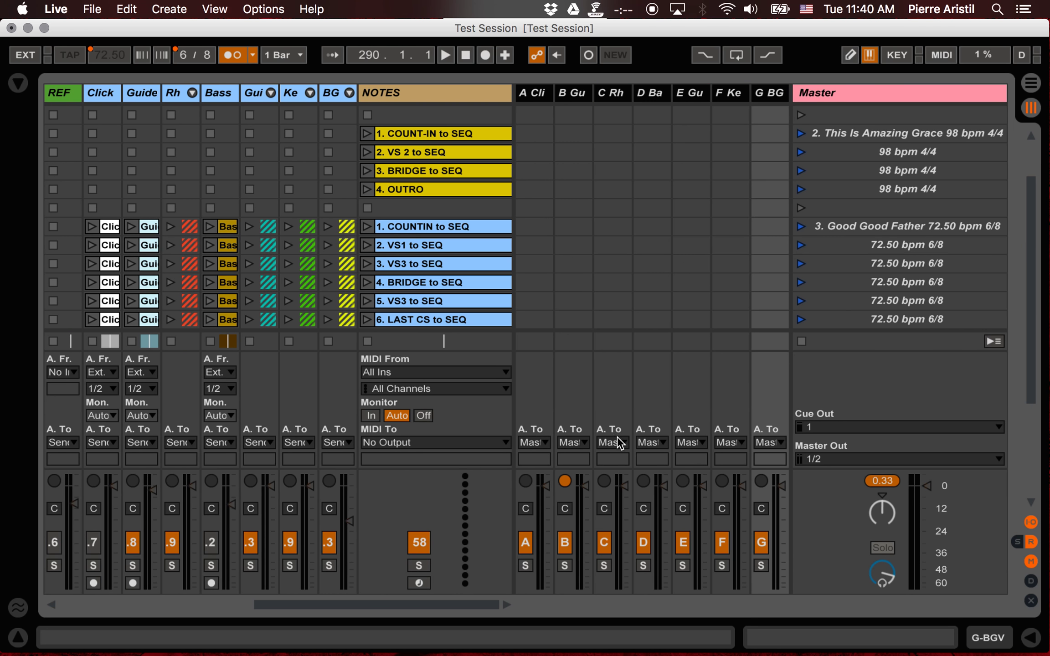
{"action": "left_click", "coordinate": [613, 442]}
{"action": "left_click", "coordinate": [619, 25]}
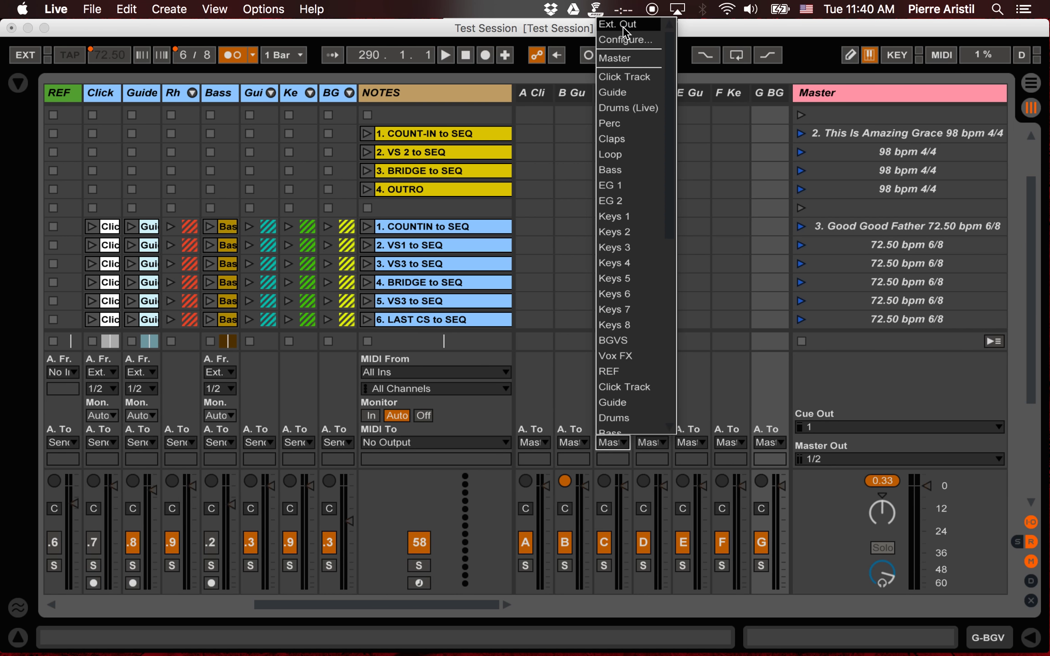
{"action": "left_click", "coordinate": [534, 459]}
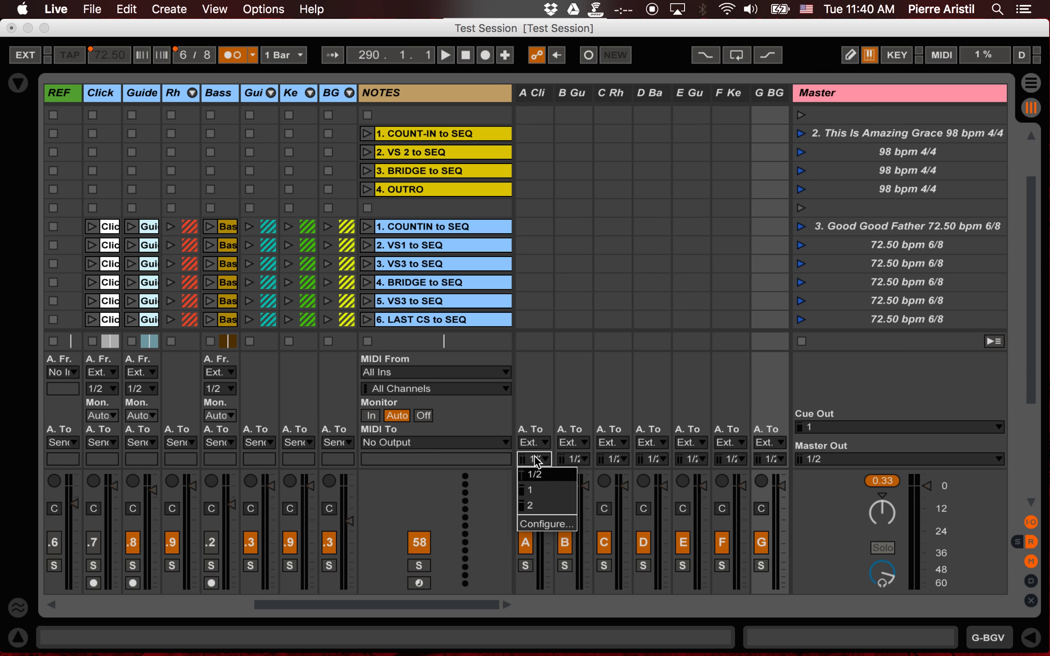
{"action": "left_click", "coordinate": [530, 507]}
Step: Set the external output of the A Click and B Guide return tracks to channel 1
{"action": "left_click", "coordinate": [529, 93]}
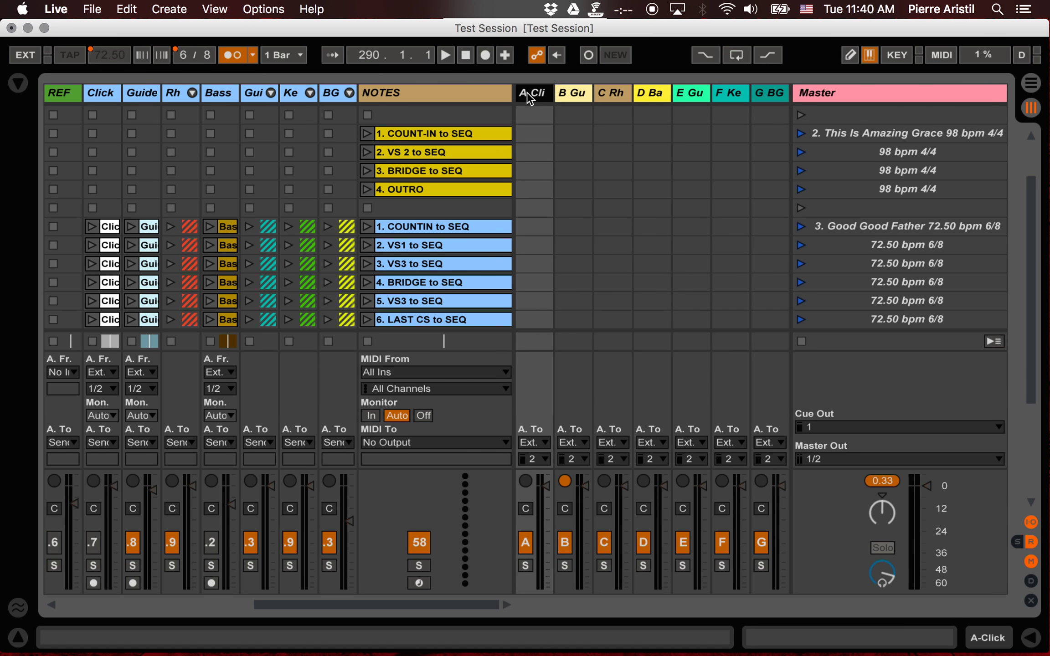
{"action": "left_click", "coordinate": [563, 93]}
{"action": "left_click", "coordinate": [532, 457]}
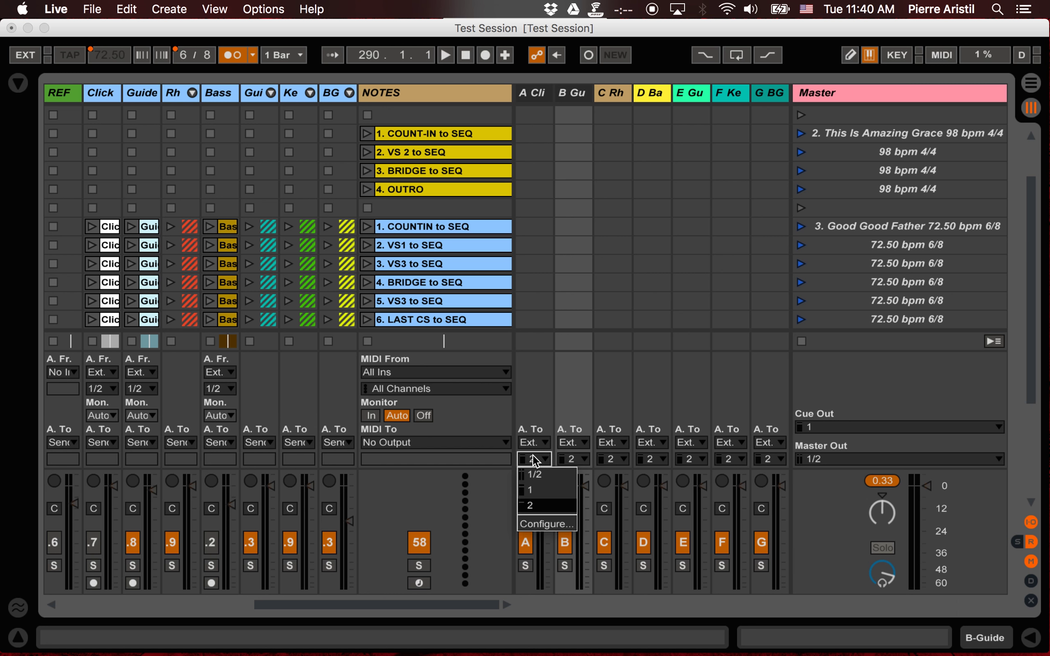
{"action": "left_click", "coordinate": [533, 490]}
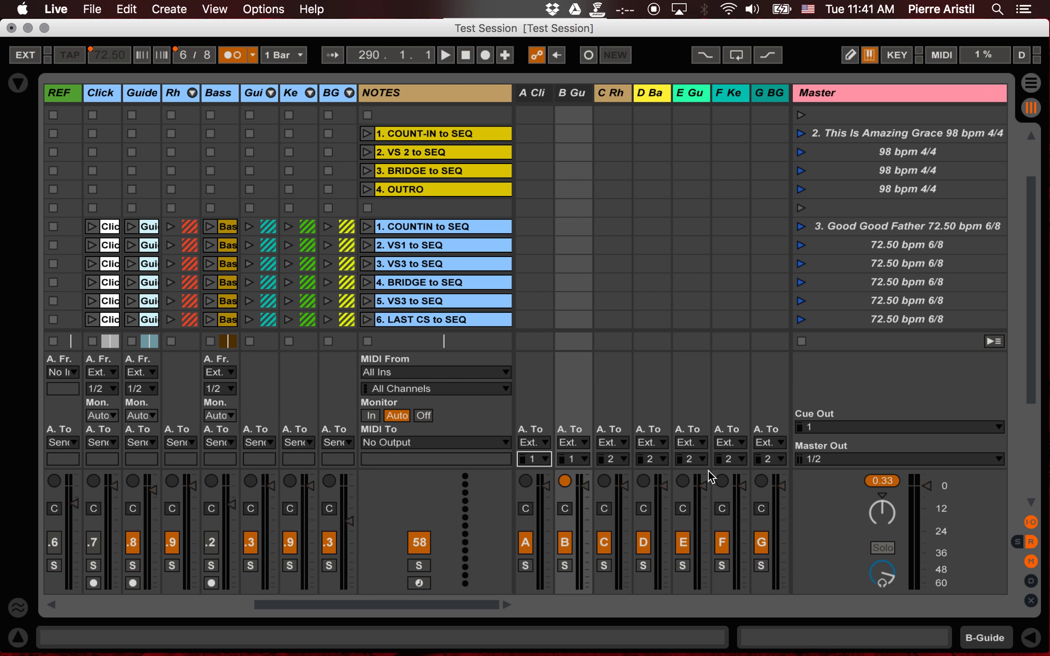
{"action": "left_click", "coordinate": [543, 94]}
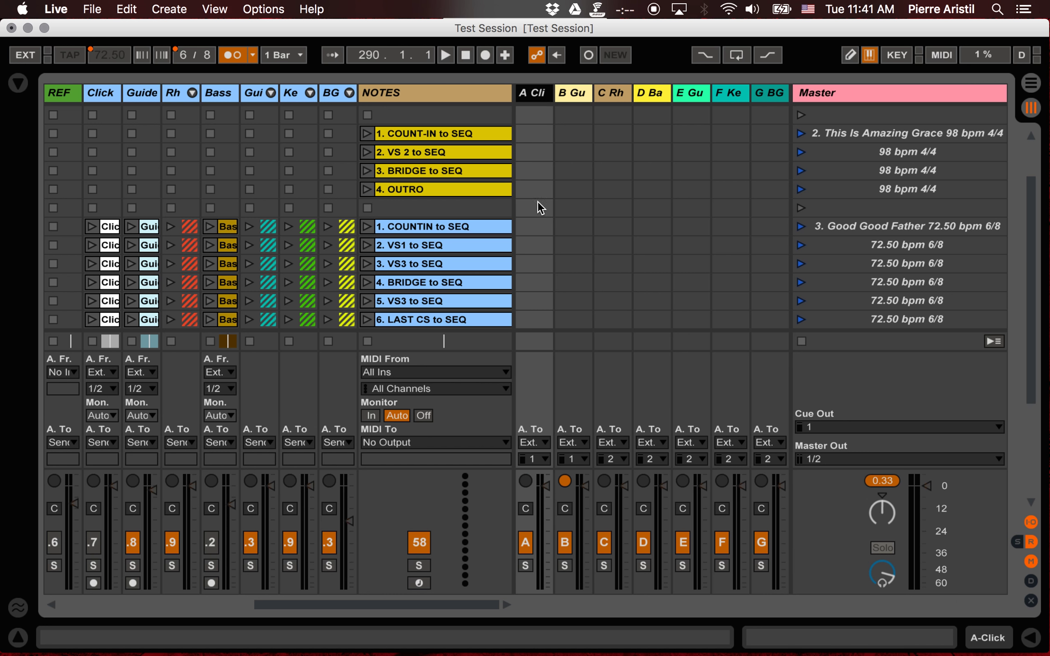
Step: Examine the three songs' clips, notes and scenes alongside the tracks' send assignments and the return tracks' outputs
{"action": "scroll", "coordinate": [549, 212], "scroll_direction": "up", "scroll_amount": 2}
{"action": "scroll", "coordinate": [548, 211], "scroll_direction": "up", "scroll_amount": 2}
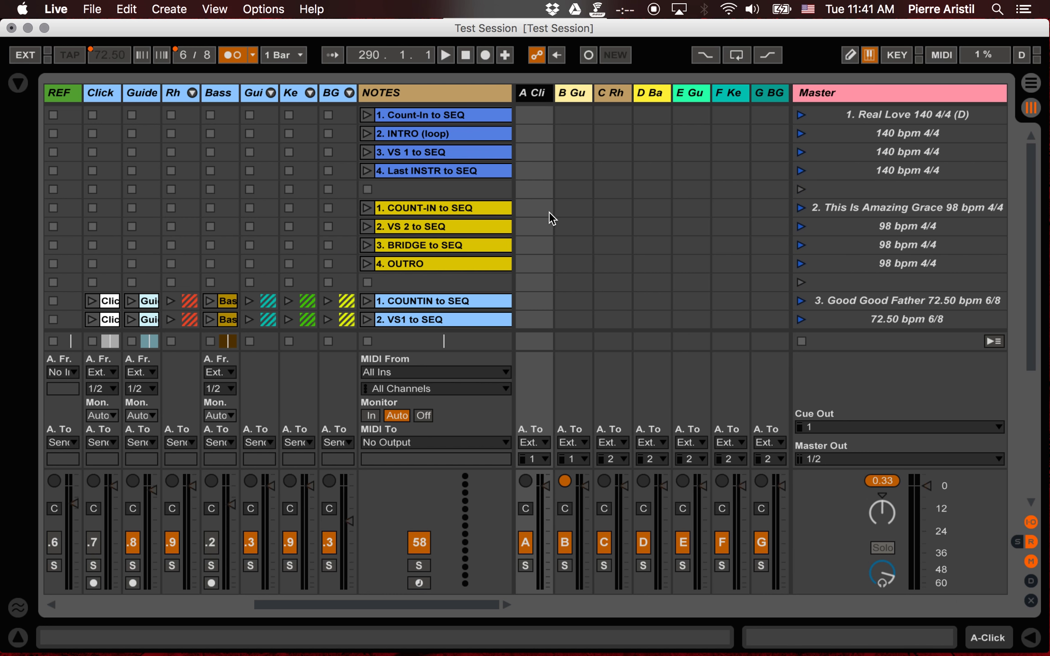
{"action": "scroll", "coordinate": [549, 211], "scroll_direction": "down", "scroll_amount": 7}
{"action": "scroll", "coordinate": [549, 211], "scroll_direction": "up", "scroll_amount": 8}
{"action": "scroll", "coordinate": [364, 364], "scroll_direction": "left", "scroll_amount": 10}
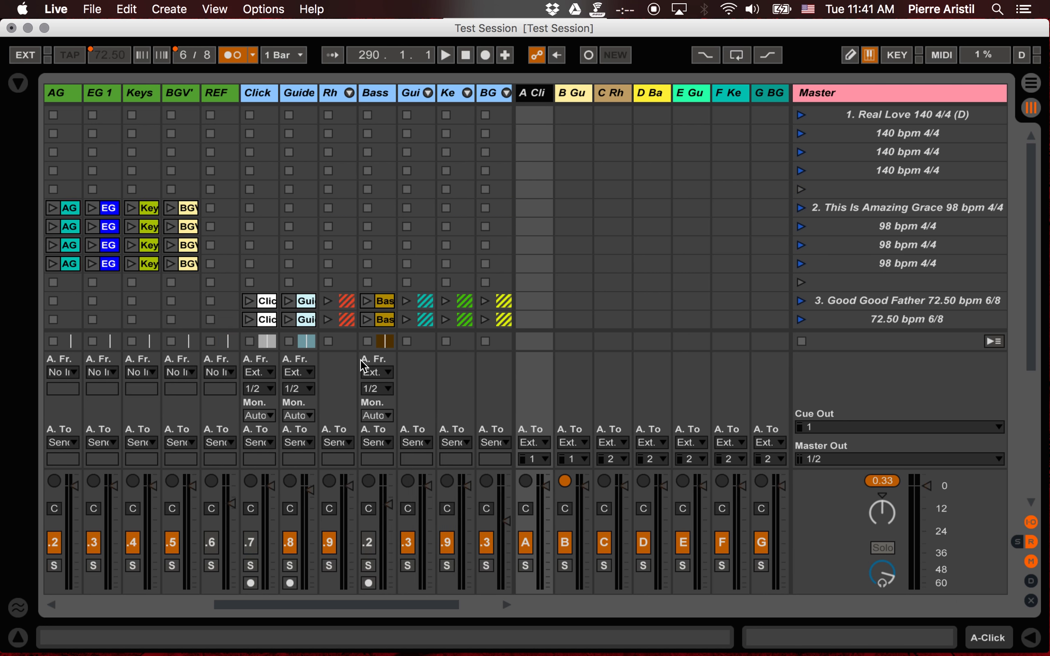
{"action": "scroll", "coordinate": [363, 365], "scroll_direction": "right", "scroll_amount": 6}
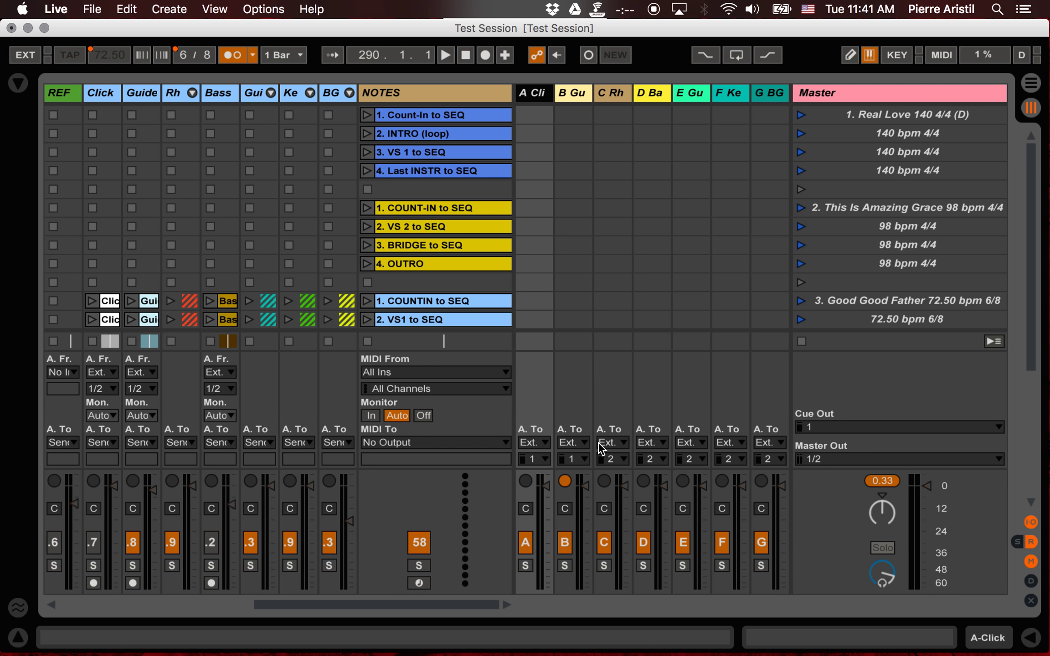
{"action": "key", "text": "super+alt+s"}
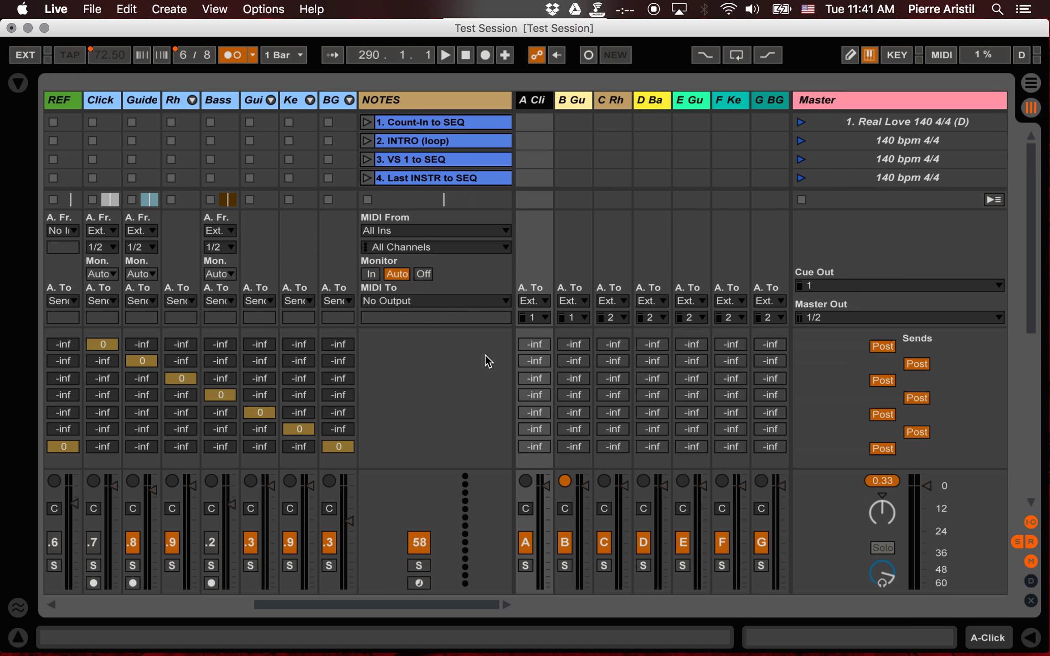
{"action": "key", "text": "super+alt+s"}
{"action": "scroll", "coordinate": [369, 347], "scroll_direction": "left", "scroll_amount": 10}
{"action": "scroll", "coordinate": [369, 347], "scroll_direction": "down", "scroll_amount": 1}
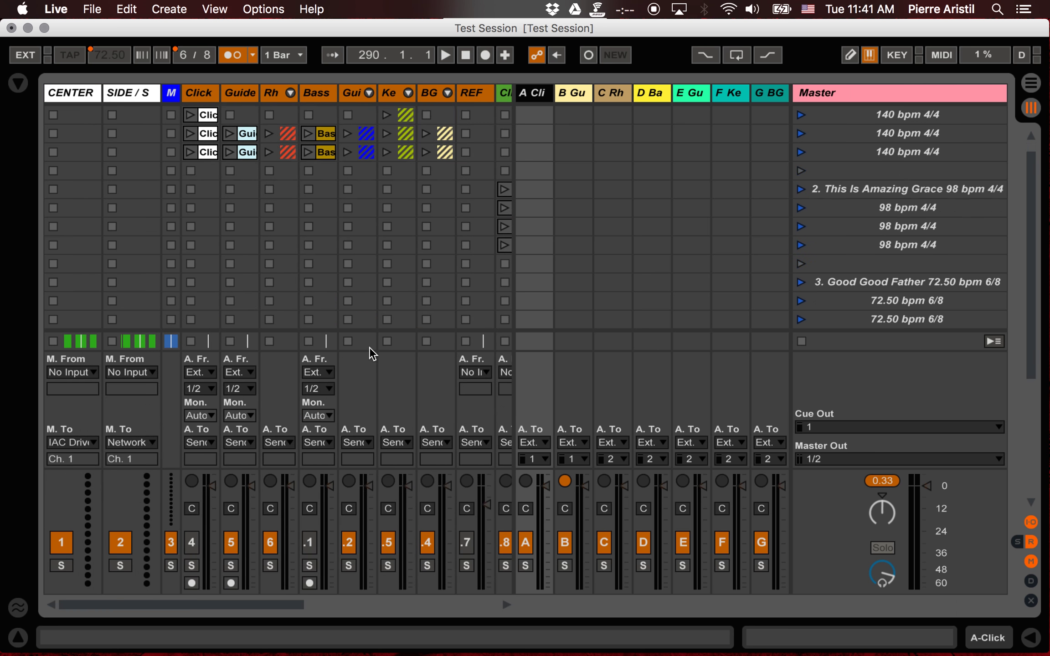
Step: Hide the return tracks and launch the first two scenes of Real Love in order
{"action": "key", "text": "super+alt+r"}
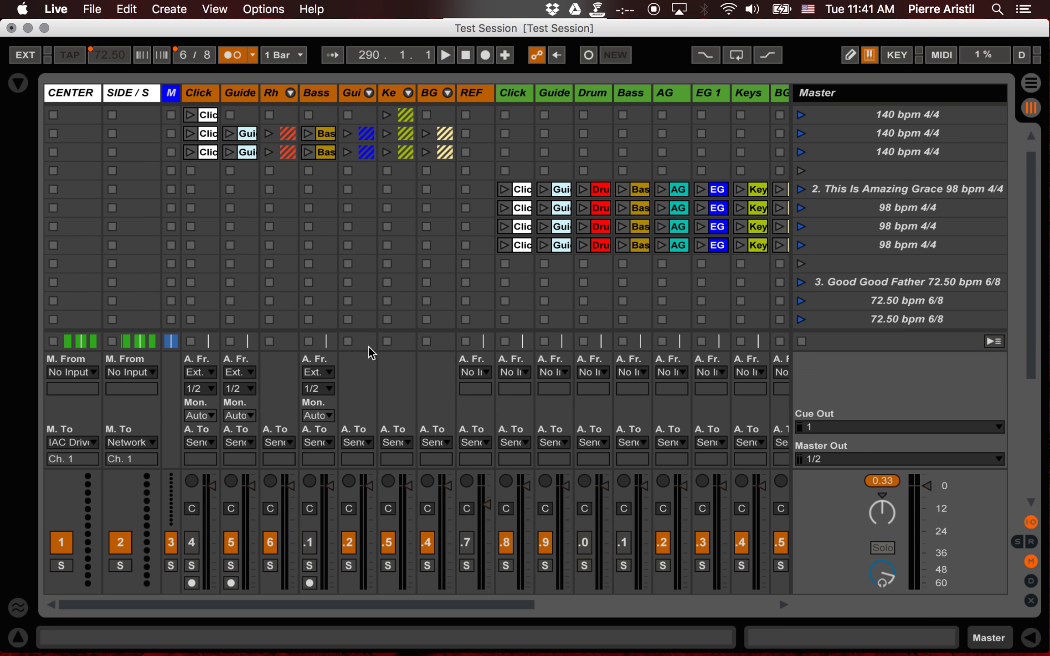
{"action": "scroll", "coordinate": [588, 241], "scroll_direction": "right", "scroll_amount": 10}
{"action": "scroll", "coordinate": [588, 242], "scroll_direction": "up", "scroll_amount": 1}
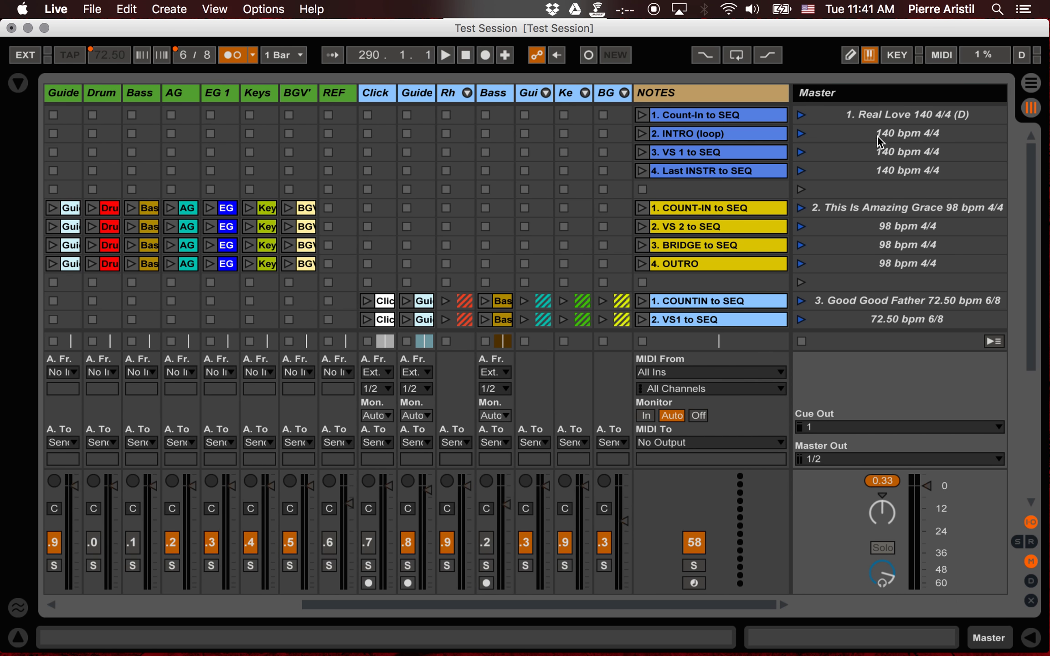
{"action": "left_click", "coordinate": [800, 114]}
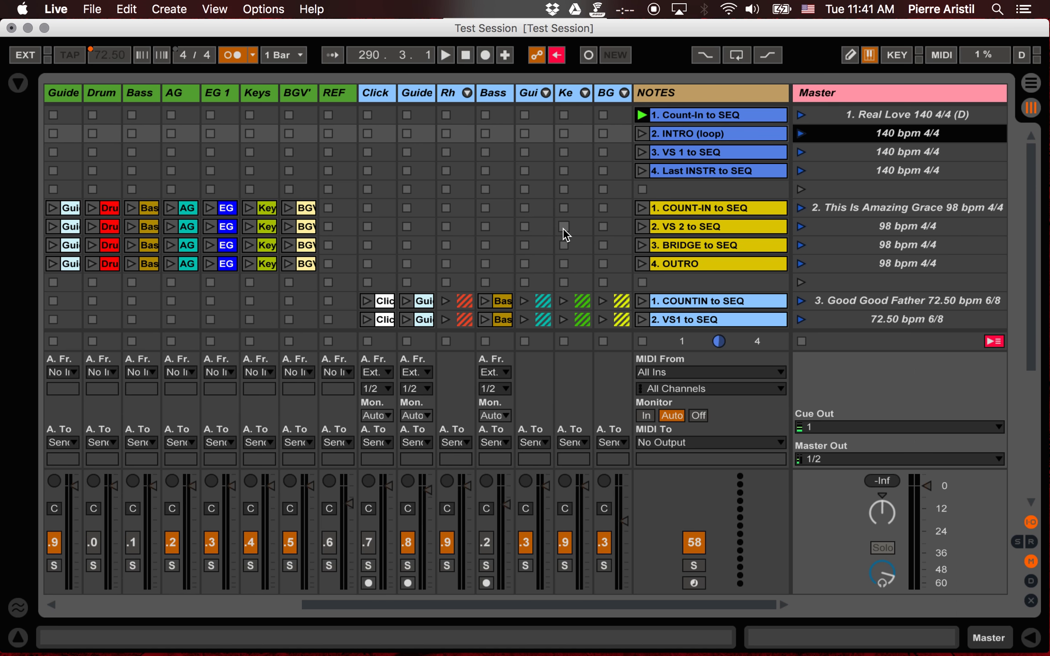
{"action": "scroll", "coordinate": [565, 234], "scroll_direction": "left", "scroll_amount": 10}
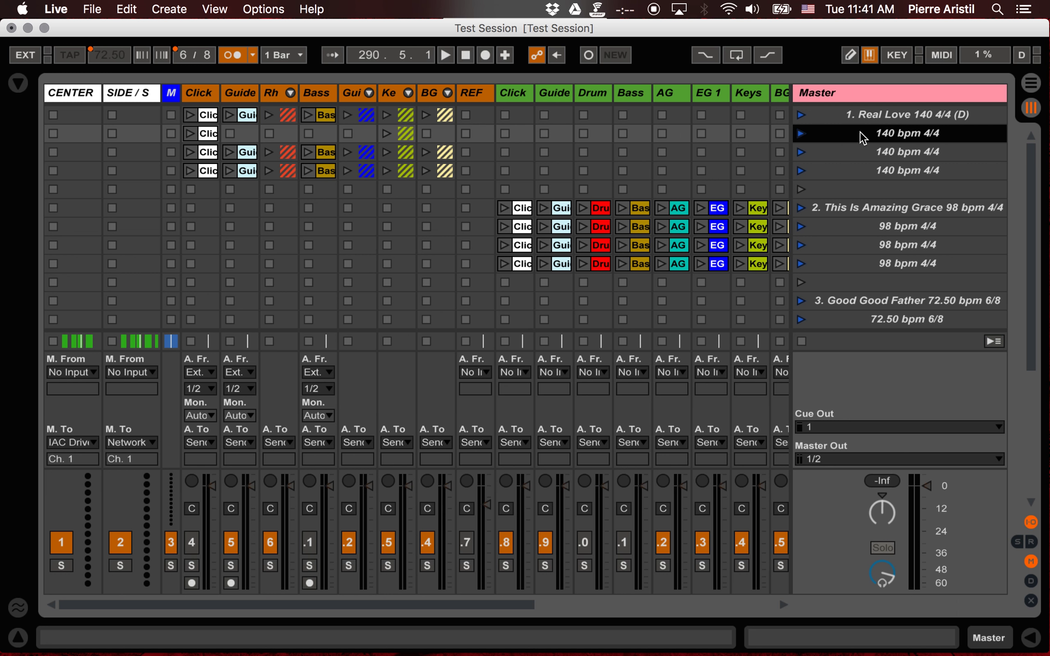
{"action": "key", "text": "Return"}
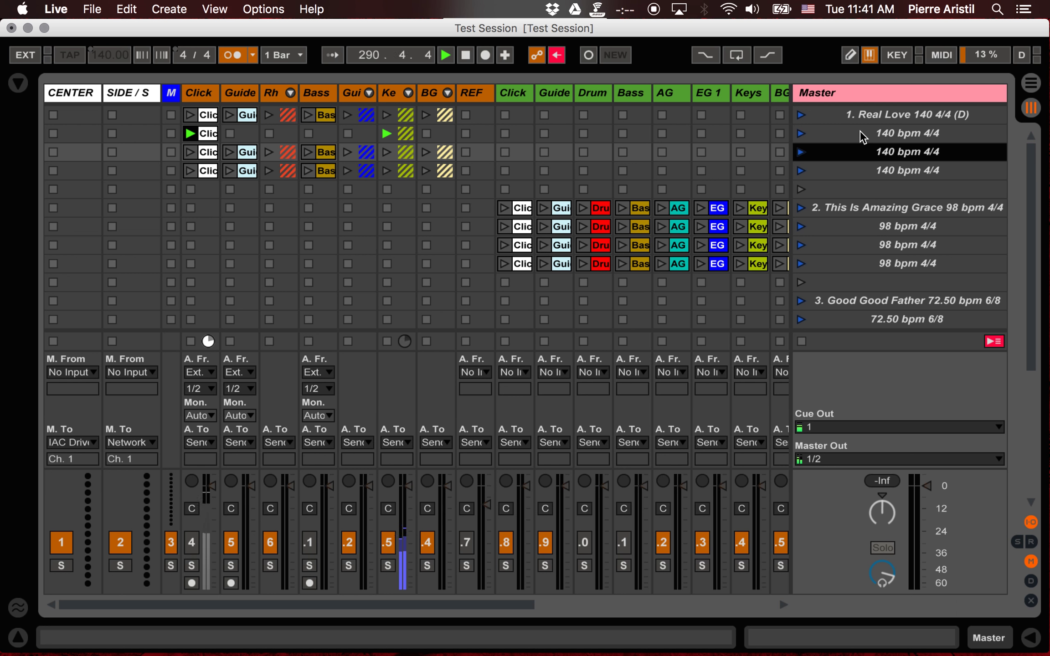
Step: Rename the first scene as 1. Real Love 140 bpm 4/4 (D) and launch it
{"action": "left_click", "coordinate": [913, 115]}
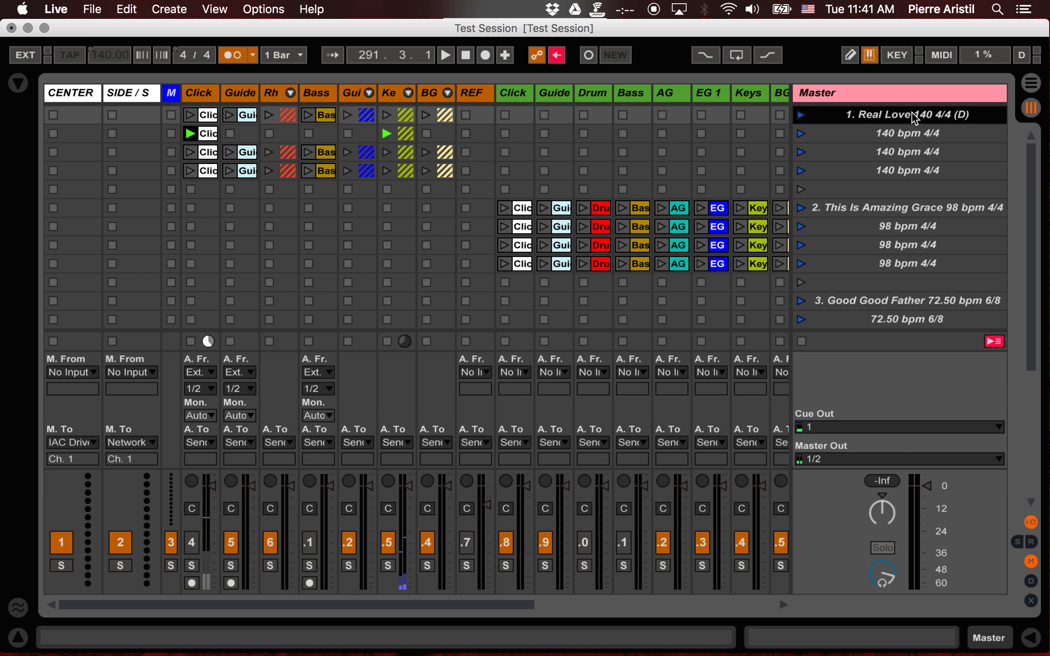
{"action": "key", "text": "super+r"}
{"action": "type", "text": "bpm"}
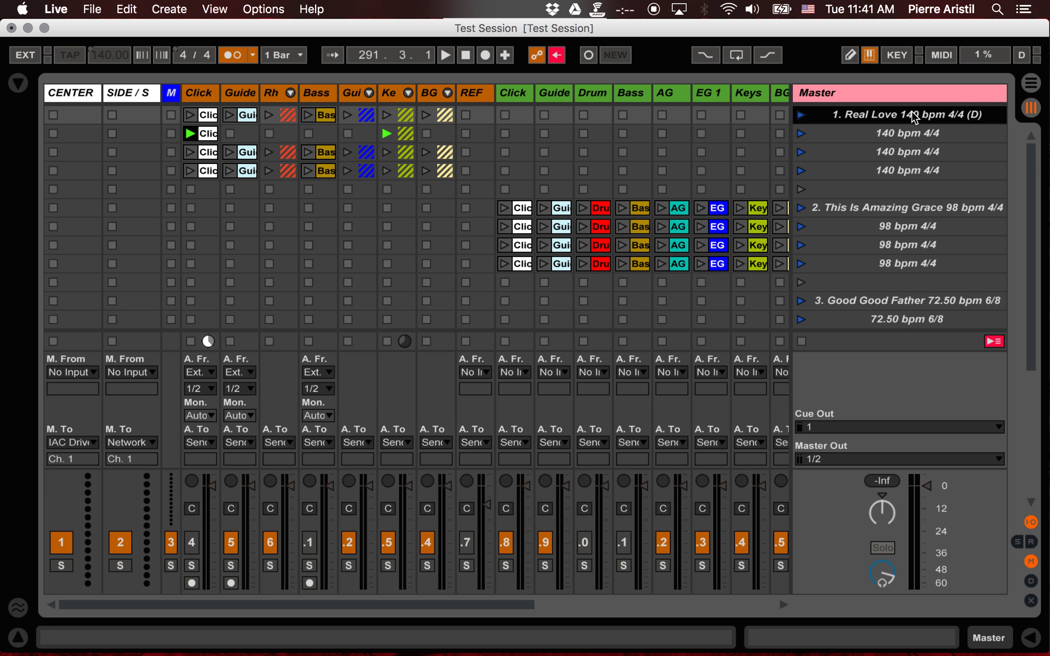
{"action": "key", "text": "Return"}
{"action": "key", "text": "Return"}
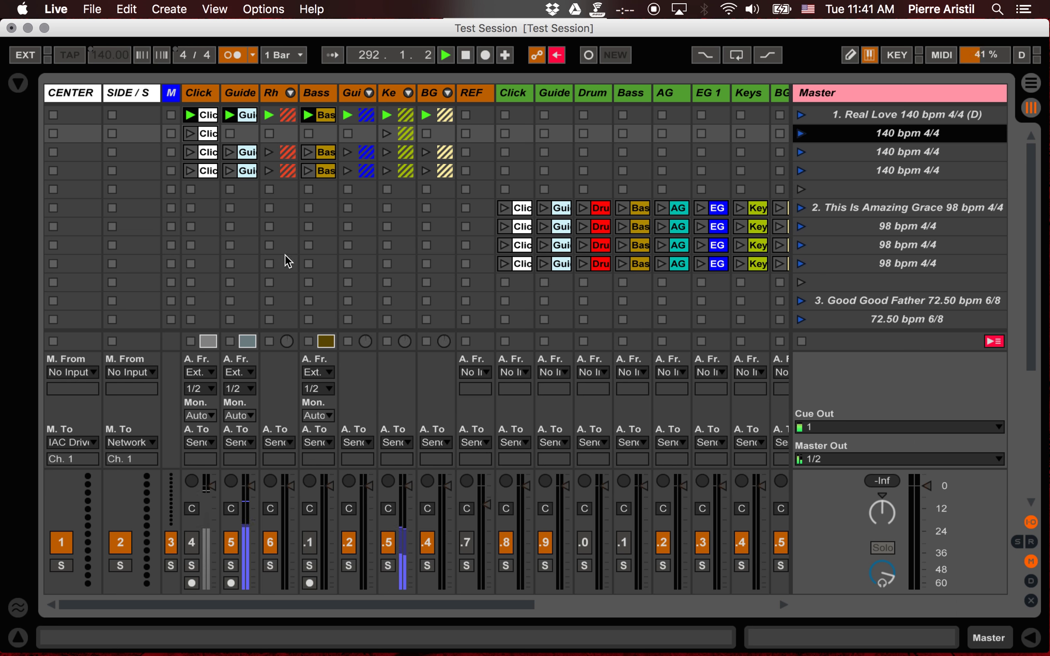
Step: Show the Sends section and launch the scene 2. This Is Amazing Grace 98 bpm 4/4
{"action": "scroll", "coordinate": [220, 501], "scroll_direction": "right", "scroll_amount": 10}
{"action": "scroll", "coordinate": [220, 502], "scroll_direction": "left", "scroll_amount": 10}
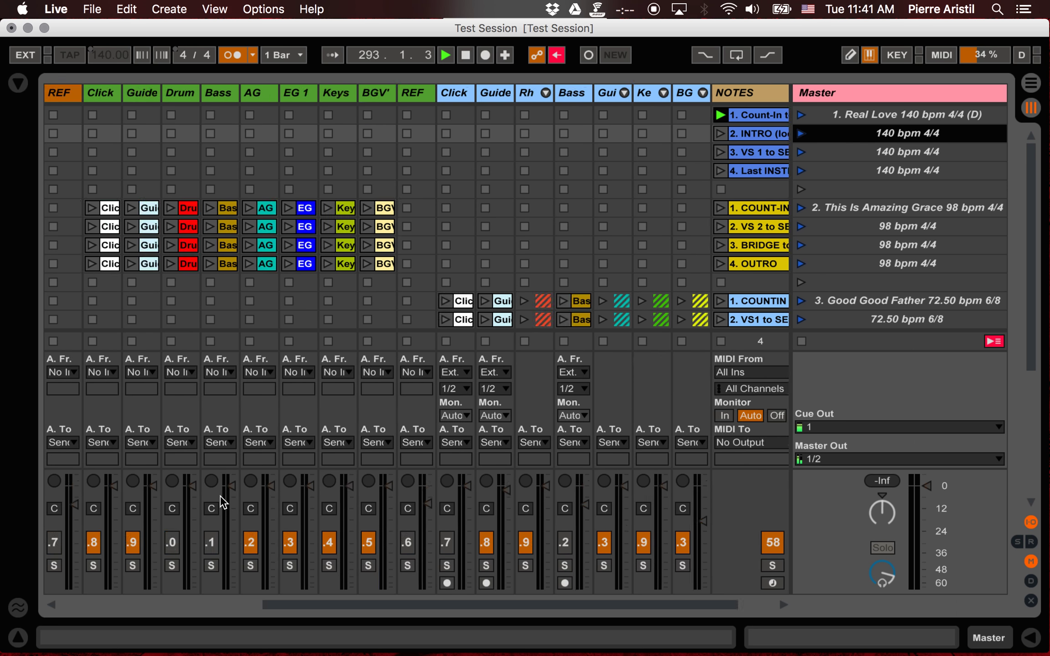
{"action": "scroll", "coordinate": [220, 501], "scroll_direction": "down", "scroll_amount": 1}
{"action": "key", "text": "super+alt+s"}
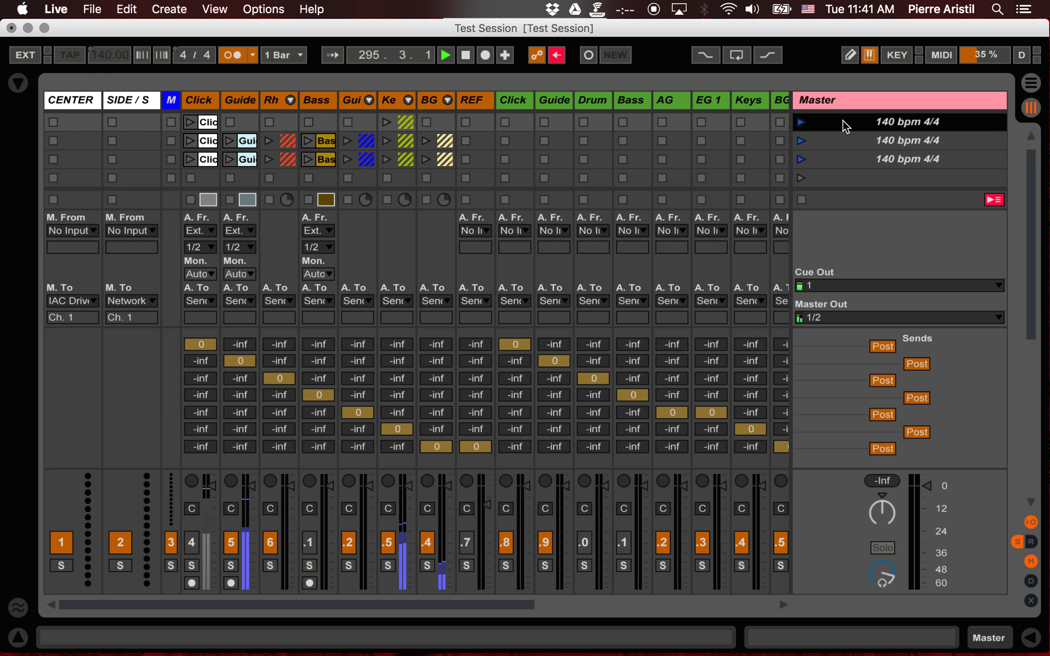
{"action": "scroll", "coordinate": [854, 138], "scroll_direction": "down", "scroll_amount": 3}
{"action": "scroll", "coordinate": [851, 143], "scroll_direction": "up", "scroll_amount": 2}
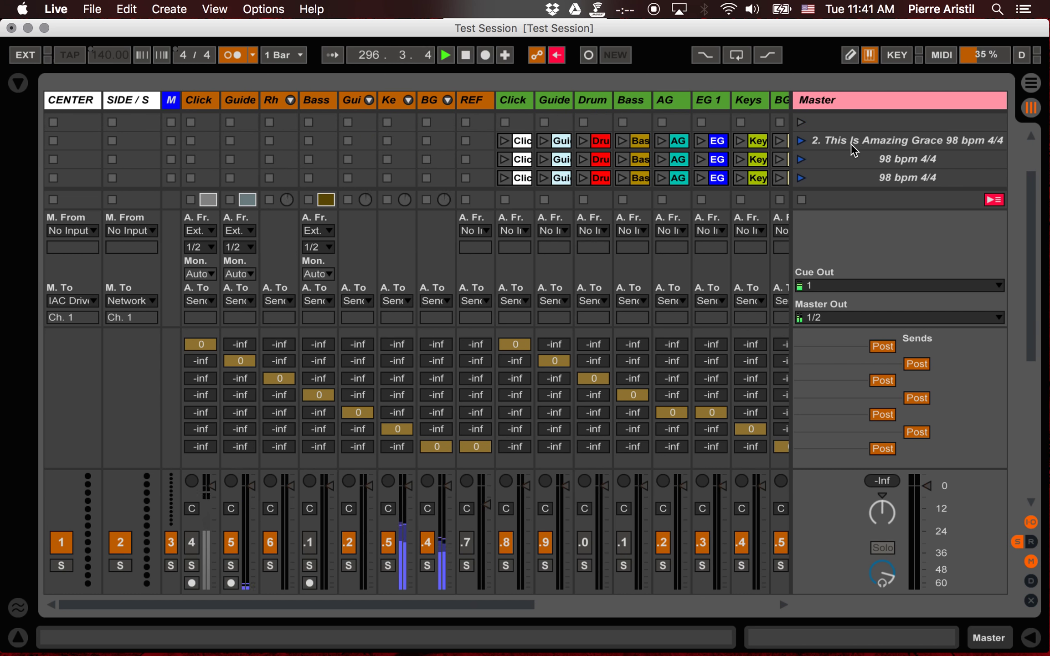
{"action": "left_click", "coordinate": [858, 144]}
{"action": "key", "text": "Return"}
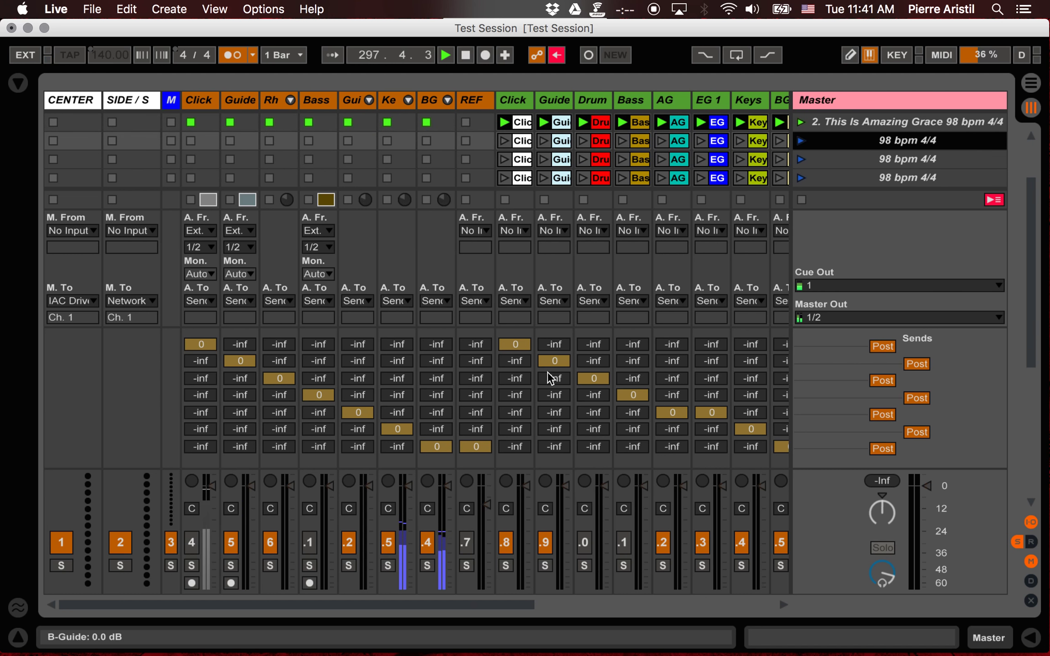
Step: Lower the B Guide send of This Is Amazing Grace's Guide track to -10.3 dB and toggle that song's Click track activator twice
{"action": "left_click_drag", "start_coordinate": [554, 360], "coordinate": [554, 378]}
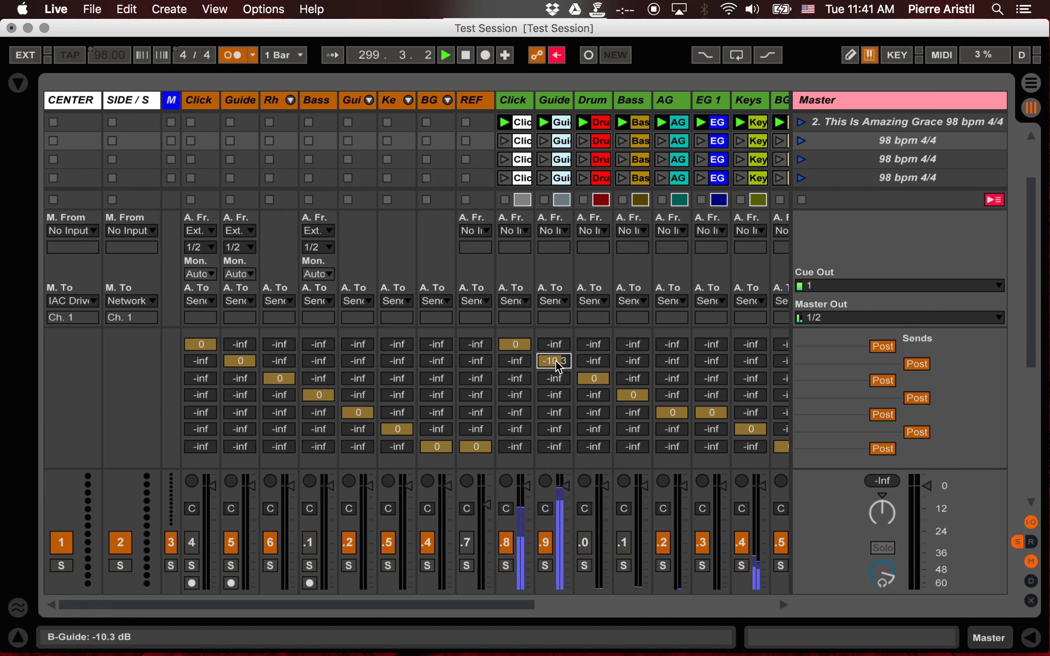
{"action": "left_click", "coordinate": [508, 546]}
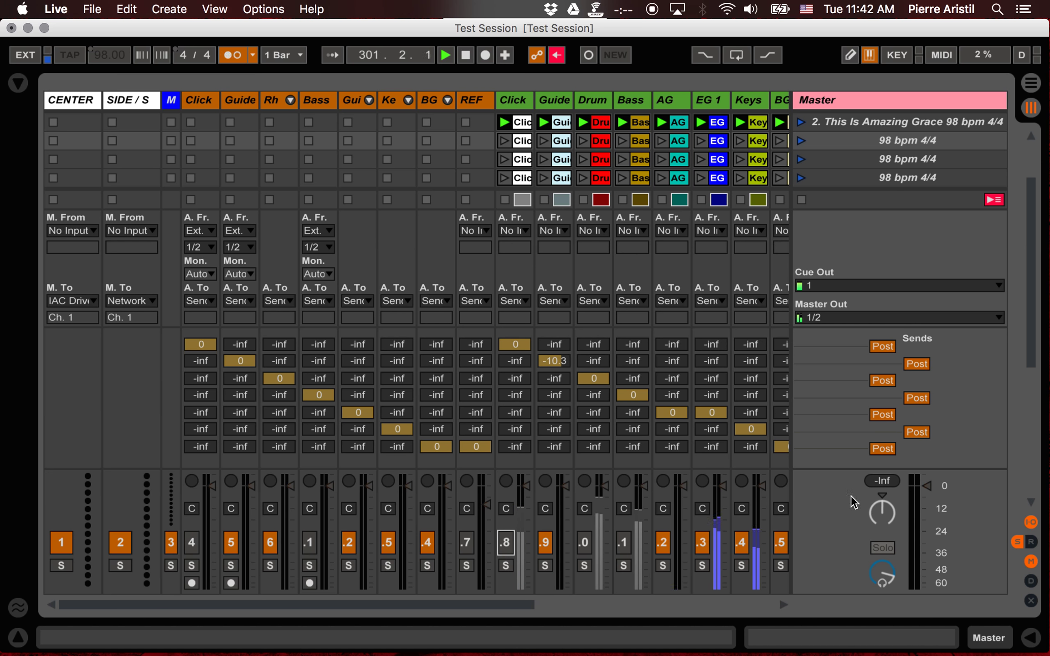
{"action": "left_click", "coordinate": [508, 544]}
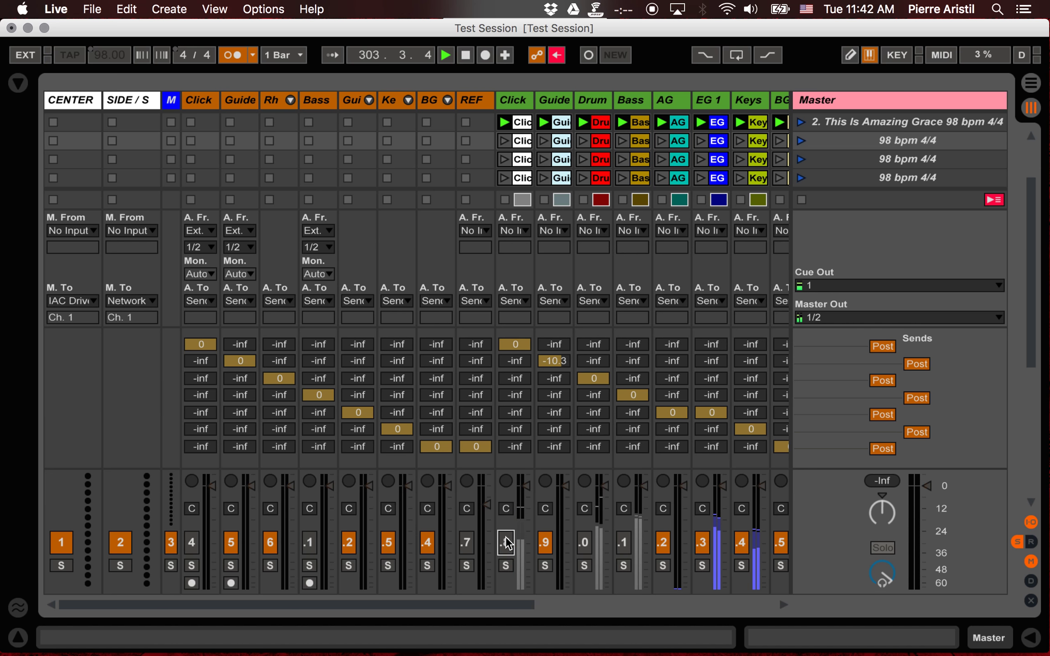
Step: Launch the scene 3. Good Good Father 72.50 bpm 6/8
{"action": "scroll", "coordinate": [831, 171], "scroll_direction": "down", "scroll_amount": 2}
{"action": "scroll", "coordinate": [831, 171], "scroll_direction": "right", "scroll_amount": 2}
{"action": "left_click", "coordinate": [840, 173]}
{"action": "key", "text": "Return"}
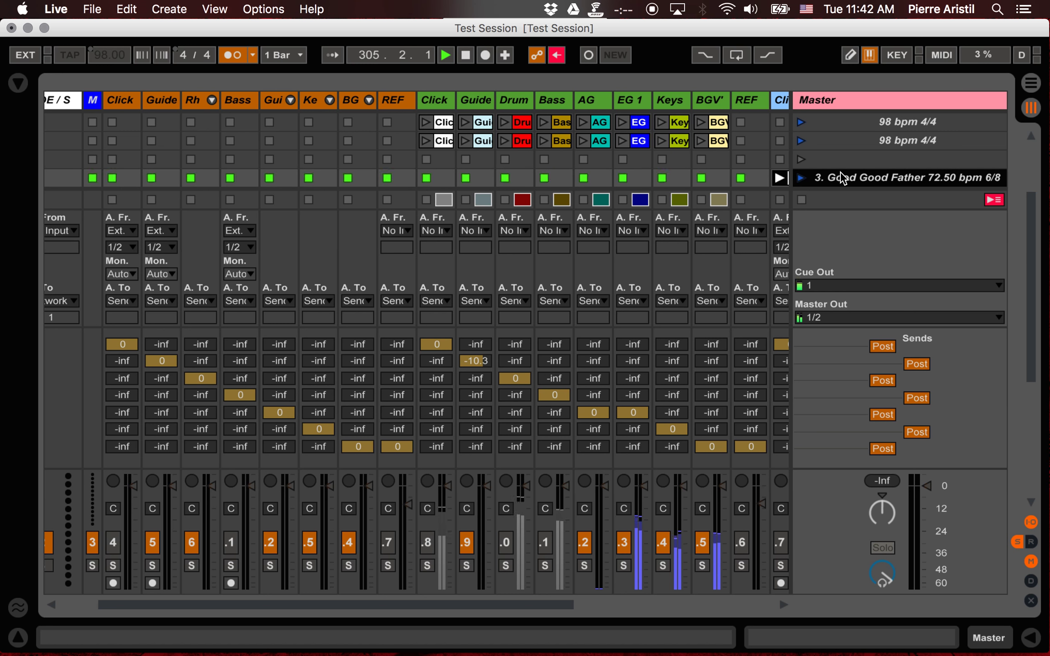
Step: Lower the volume of Good Good Father's Guide track to -6.0 dB
{"action": "scroll", "coordinate": [840, 178], "scroll_direction": "down", "scroll_amount": 3}
{"action": "scroll", "coordinate": [563, 363], "scroll_direction": "right", "scroll_amount": 8}
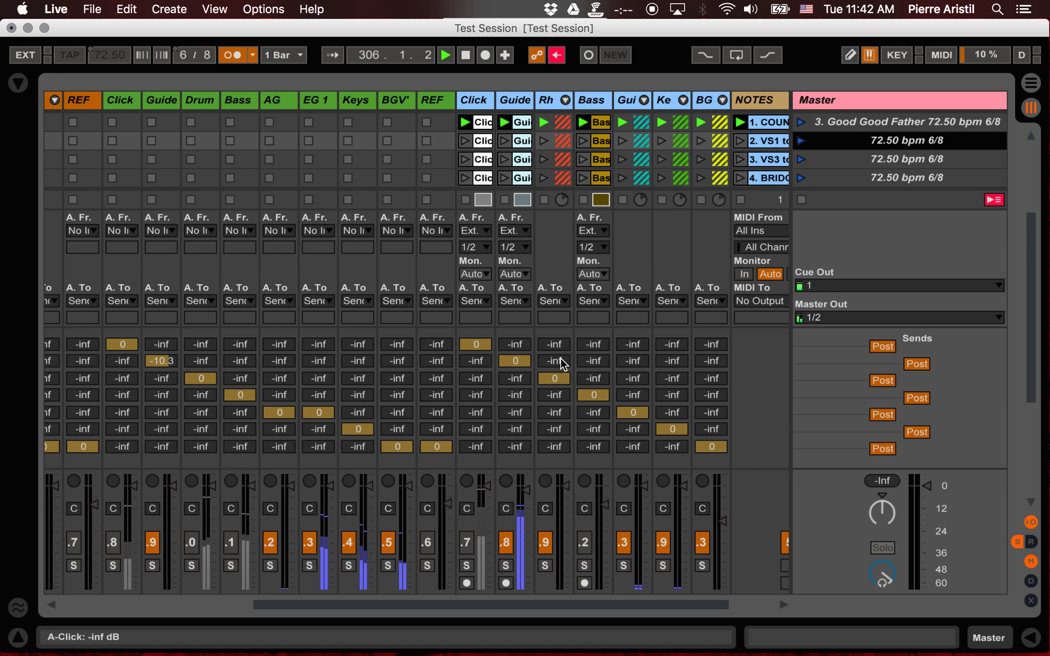
{"action": "left_click", "coordinate": [524, 490]}
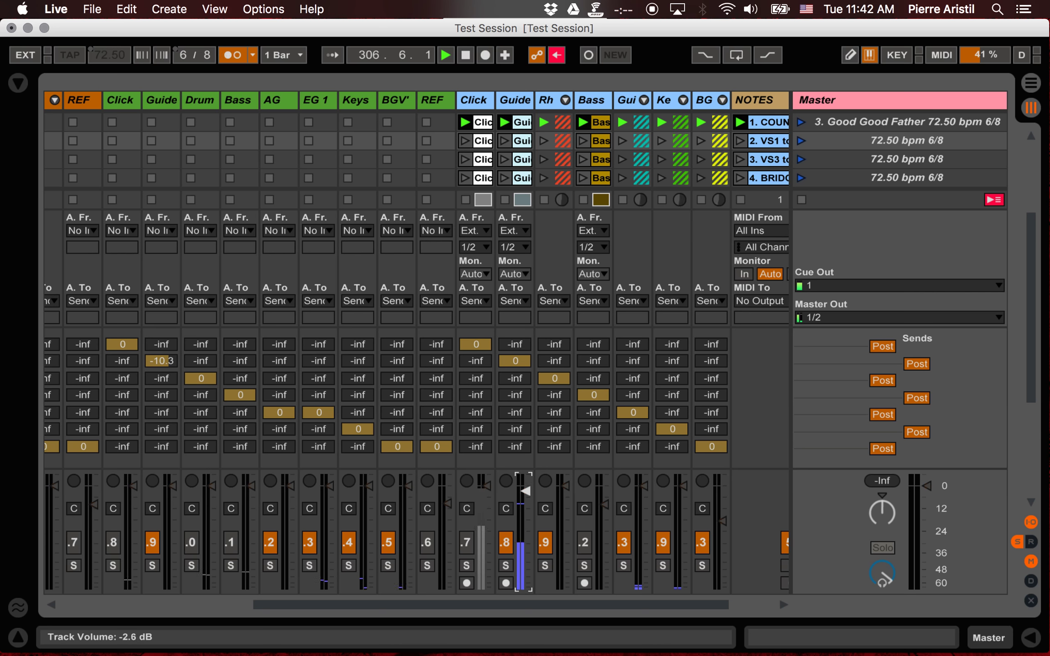
{"action": "left_click_drag", "start_coordinate": [525, 491], "coordinate": [525, 494]}
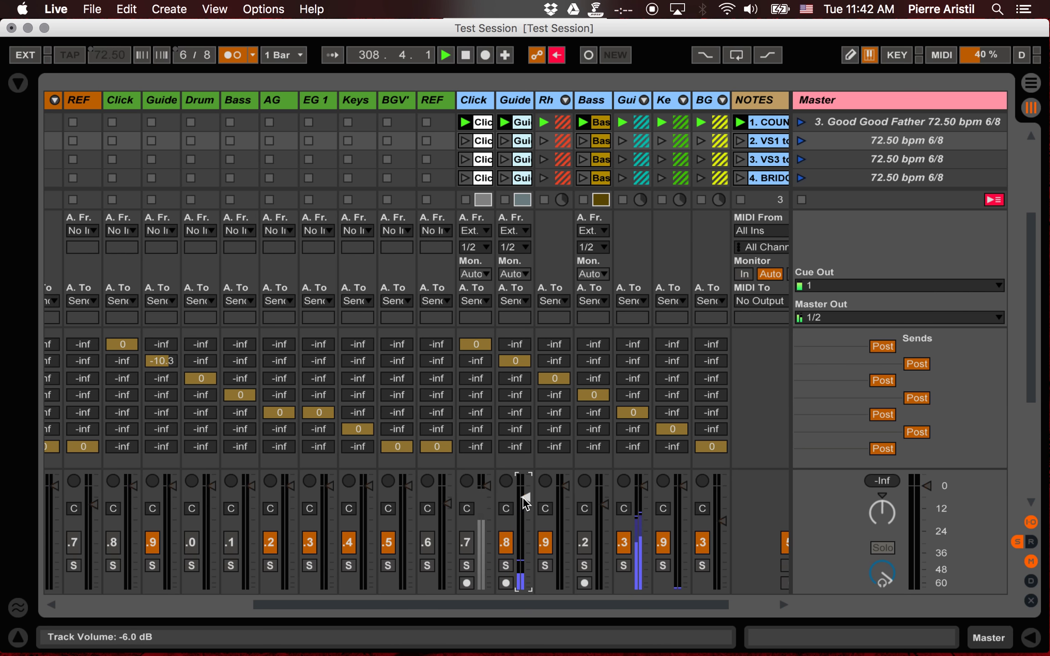
Step: Show the return tracks, compare the three songs' sends with them, and resume playback to check their levels
{"action": "left_click", "coordinate": [1024, 540]}
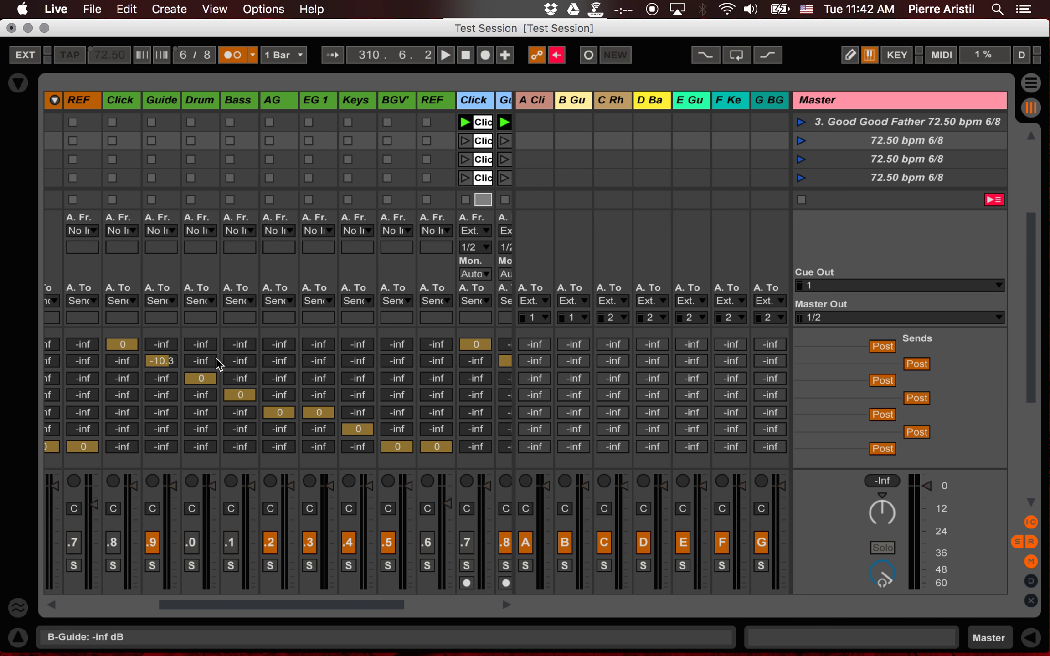
{"action": "scroll", "coordinate": [169, 384], "scroll_direction": "left", "scroll_amount": 6}
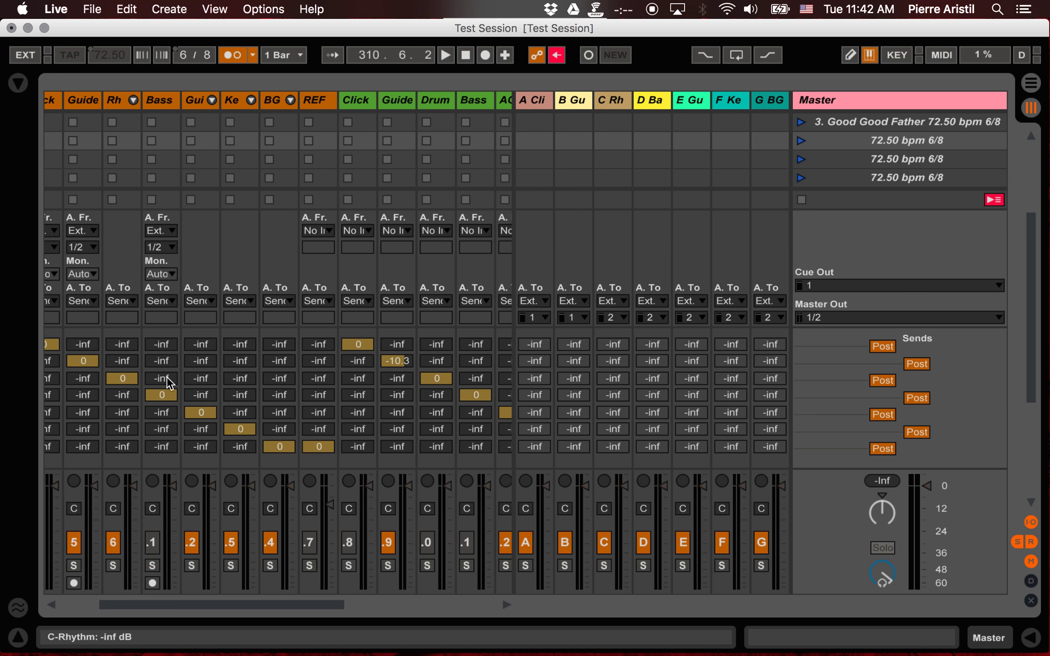
{"action": "scroll", "coordinate": [170, 384], "scroll_direction": "right", "scroll_amount": 10}
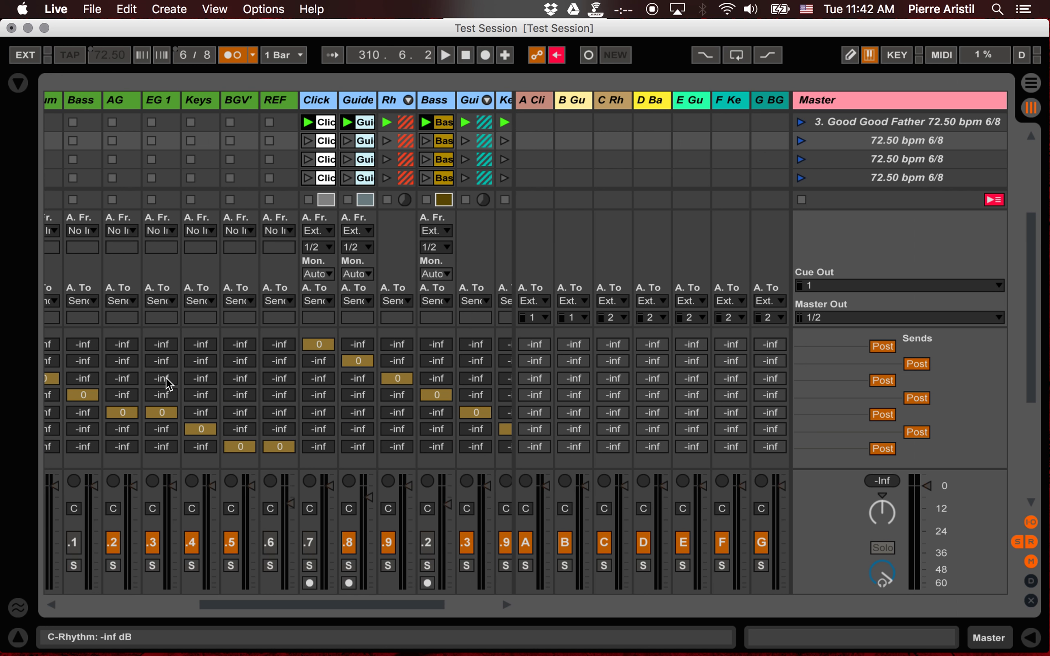
{"action": "key", "text": "space"}
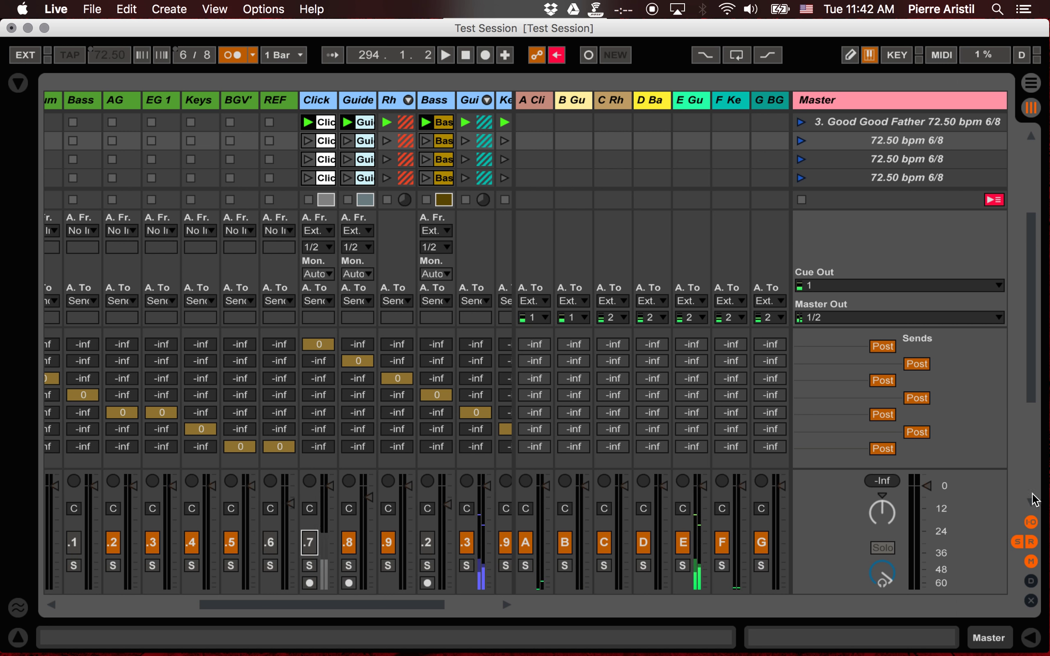
Step: Hide the return tracks, Sends and mixer sections so the scenes of all three songs fit in the clip grid
{"action": "left_click", "coordinate": [1031, 542]}
{"action": "left_click", "coordinate": [1032, 543]}
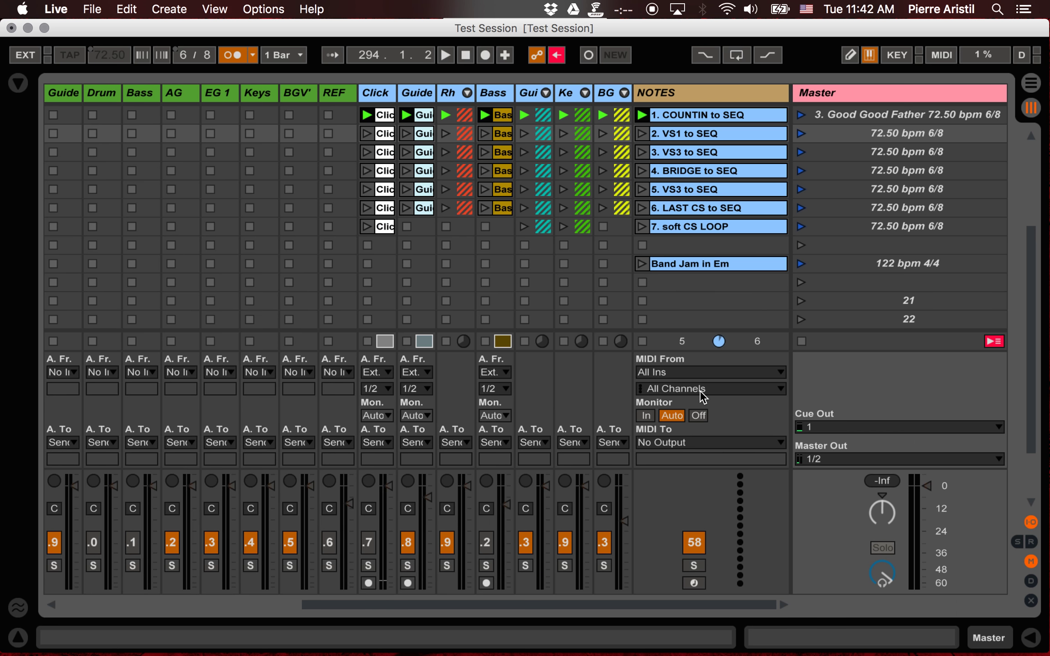
{"action": "scroll", "coordinate": [701, 397], "scroll_direction": "up", "scroll_amount": 6}
{"action": "left_click_drag", "start_coordinate": [697, 468], "coordinate": [698, 517]}
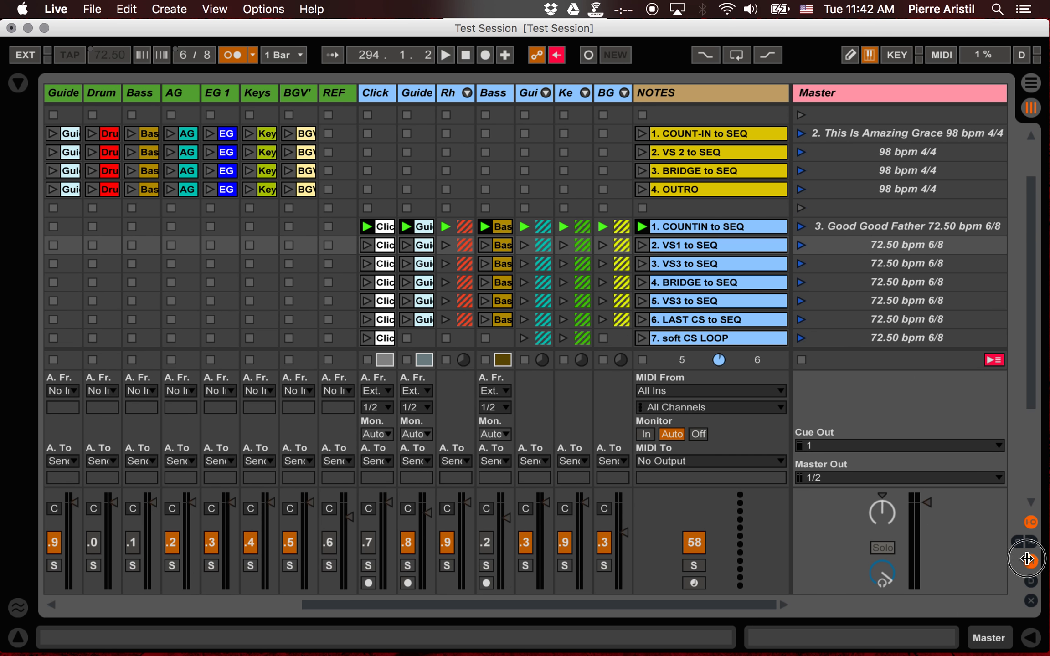
{"action": "left_click", "coordinate": [1031, 561]}
{"action": "scroll", "coordinate": [714, 406], "scroll_direction": "up", "scroll_amount": 5}
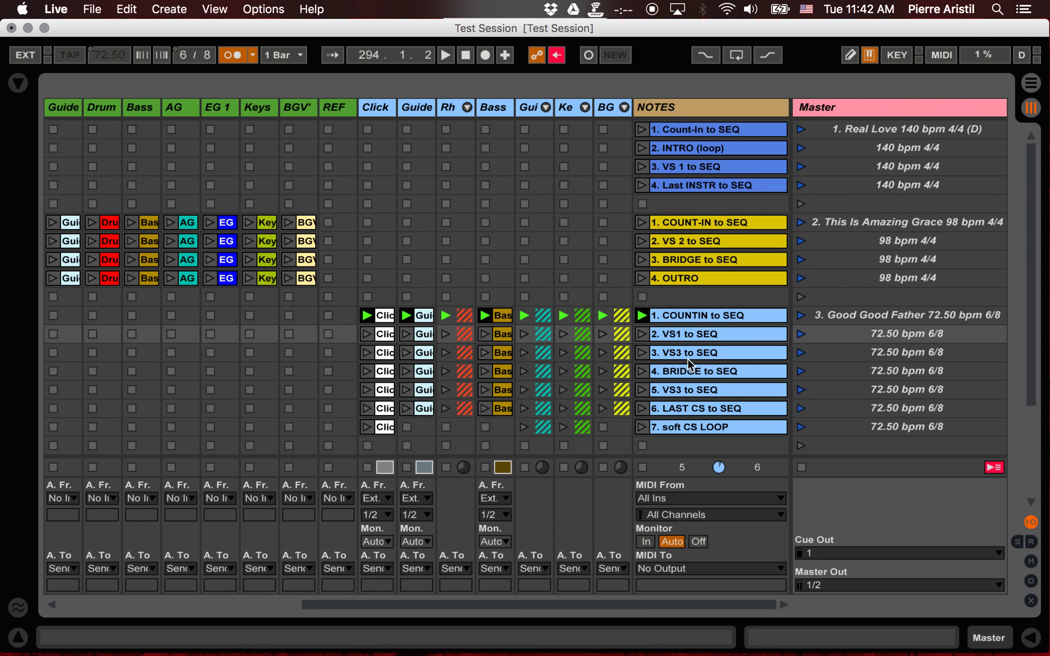
Step: Switch to the Arrangement View and return all tracks to arrangement playback
{"action": "key", "text": "Tab"}
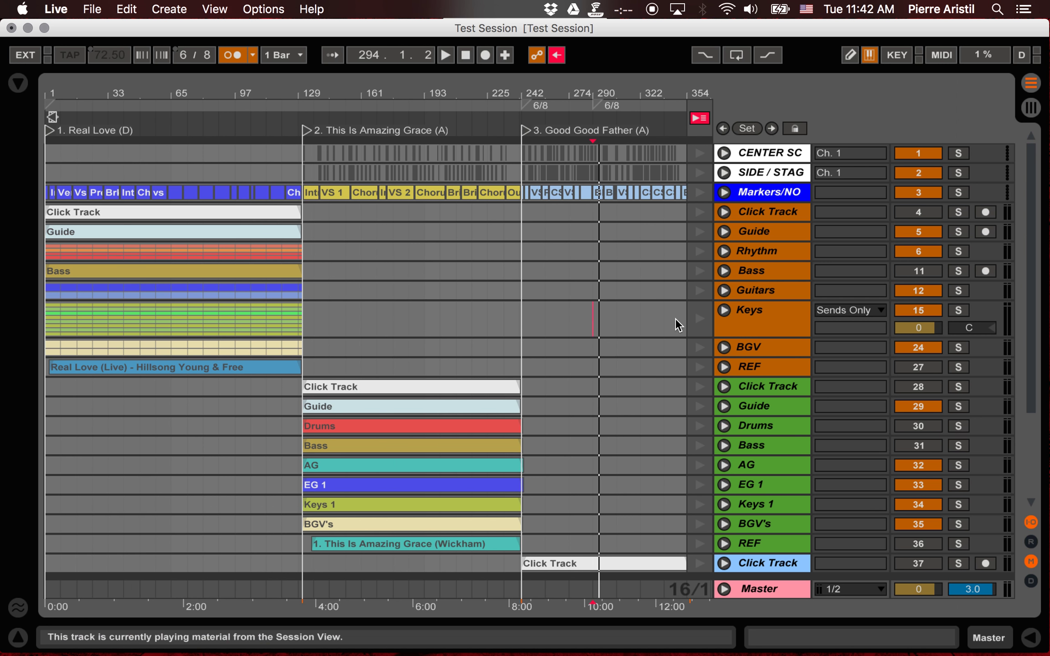
{"action": "left_click", "coordinate": [698, 119]}
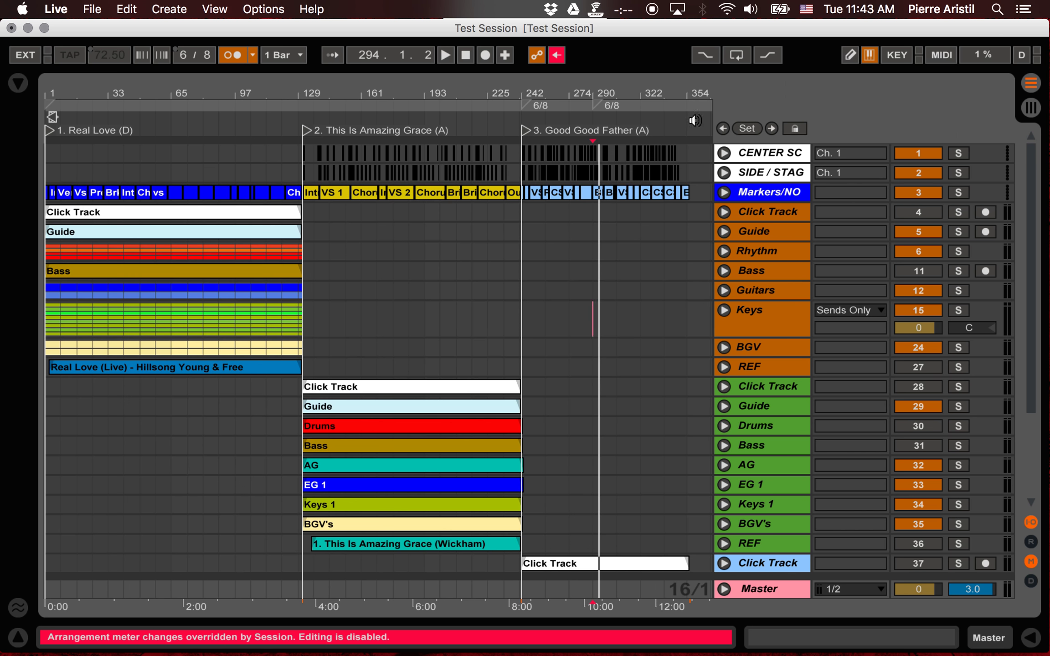
{"action": "left_click", "coordinate": [468, 240]}
Step: Play the ending of Good Good Father from its final BRIDGE marker at bar 346
{"action": "scroll", "coordinate": [468, 241], "scroll_direction": "down", "scroll_amount": 2}
{"action": "left_click", "coordinate": [654, 213]}
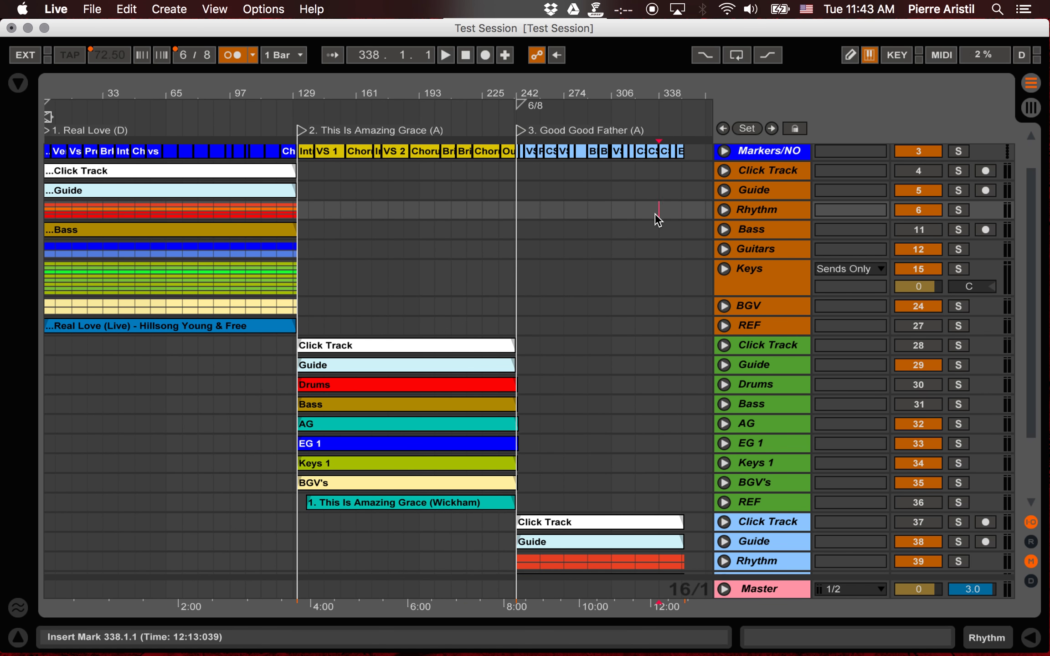
{"action": "key", "text": "plus"}
{"action": "key", "text": "plus"}
{"action": "key", "text": "plus"}
{"action": "key", "text": "plus"}
{"action": "key", "text": "plus"}
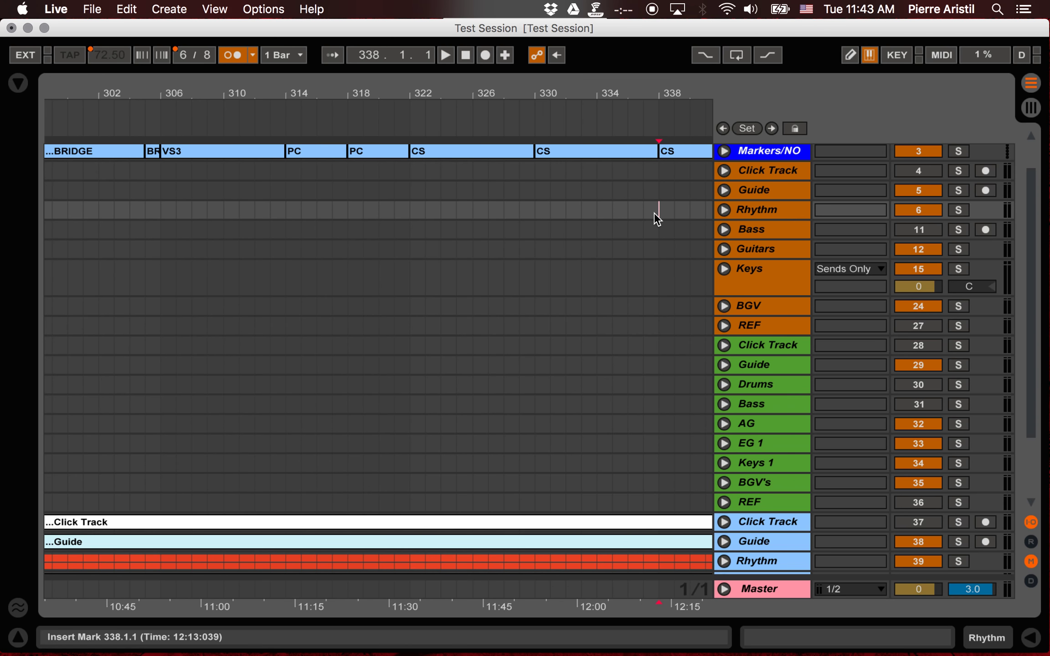
{"action": "scroll", "coordinate": [654, 212], "scroll_direction": "right", "scroll_amount": 10}
{"action": "scroll", "coordinate": [654, 212], "scroll_direction": "up", "scroll_amount": 1}
{"action": "left_click", "coordinate": [278, 231]}
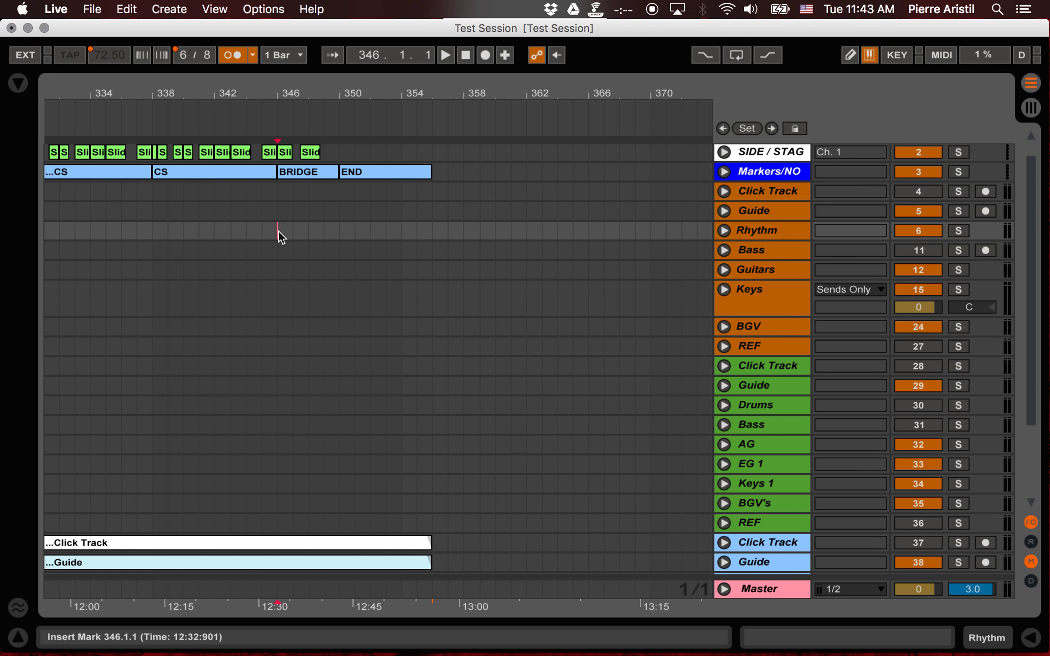
{"action": "key", "text": "space"}
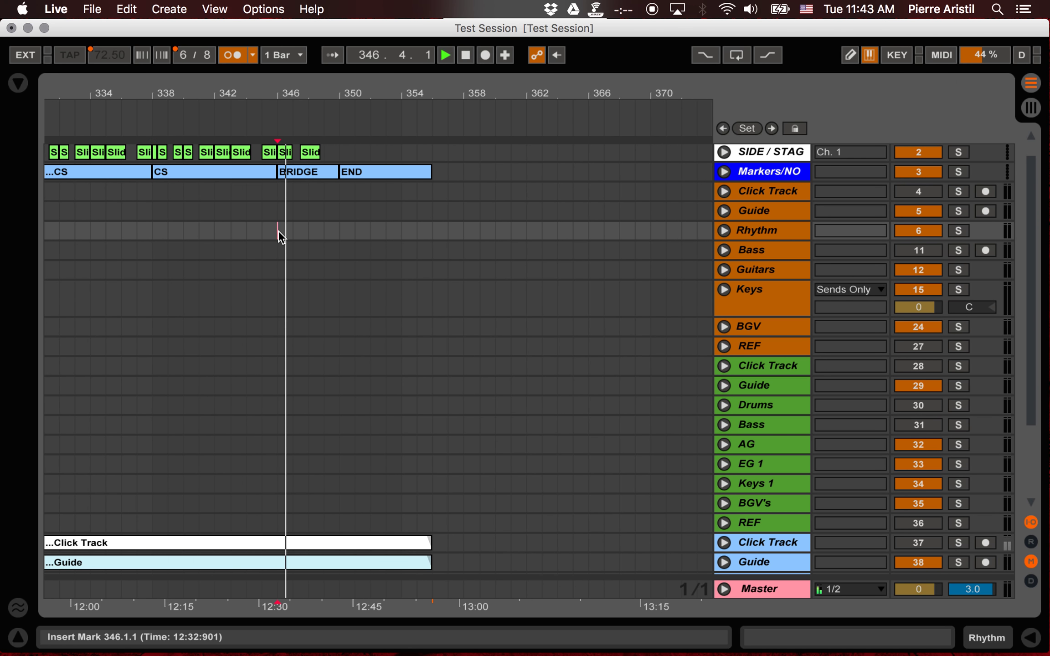
Step: Play Good Good Father from its last CS marker at bar 338 and examine which of its tracks are sounding
{"action": "left_click", "coordinate": [152, 227]}
{"action": "scroll", "coordinate": [152, 227], "scroll_direction": "down", "scroll_amount": 2}
{"action": "scroll", "coordinate": [153, 227], "scroll_direction": "up", "scroll_amount": 3}
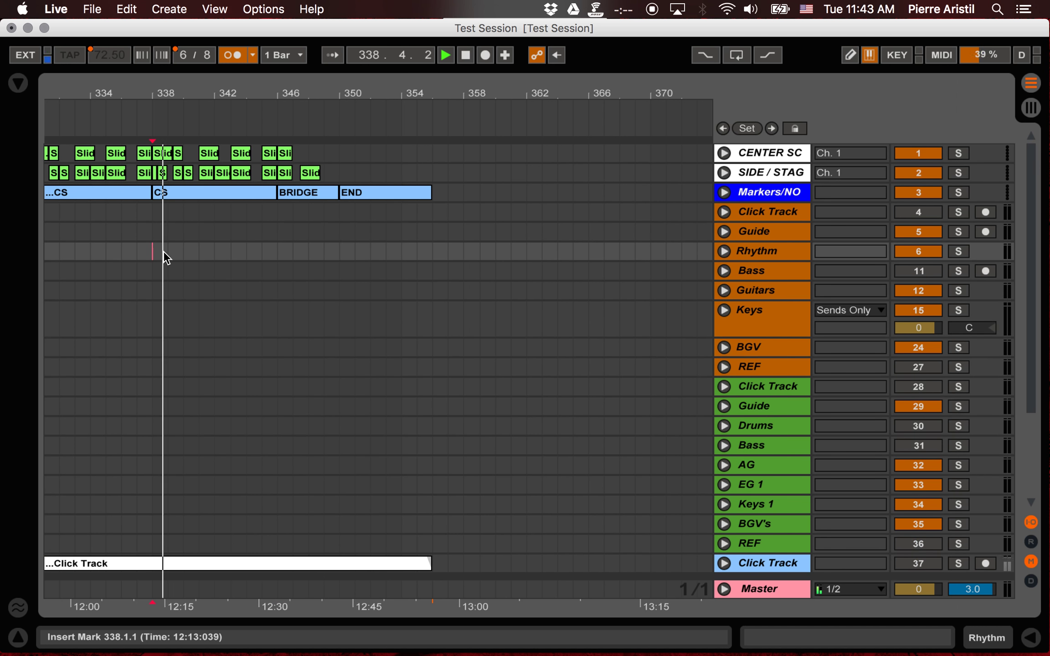
{"action": "scroll", "coordinate": [165, 257], "scroll_direction": "down", "scroll_amount": 5}
{"action": "scroll", "coordinate": [166, 260], "scroll_direction": "up", "scroll_amount": 1}
{"action": "scroll", "coordinate": [166, 260], "scroll_direction": "up", "scroll_amount": 3}
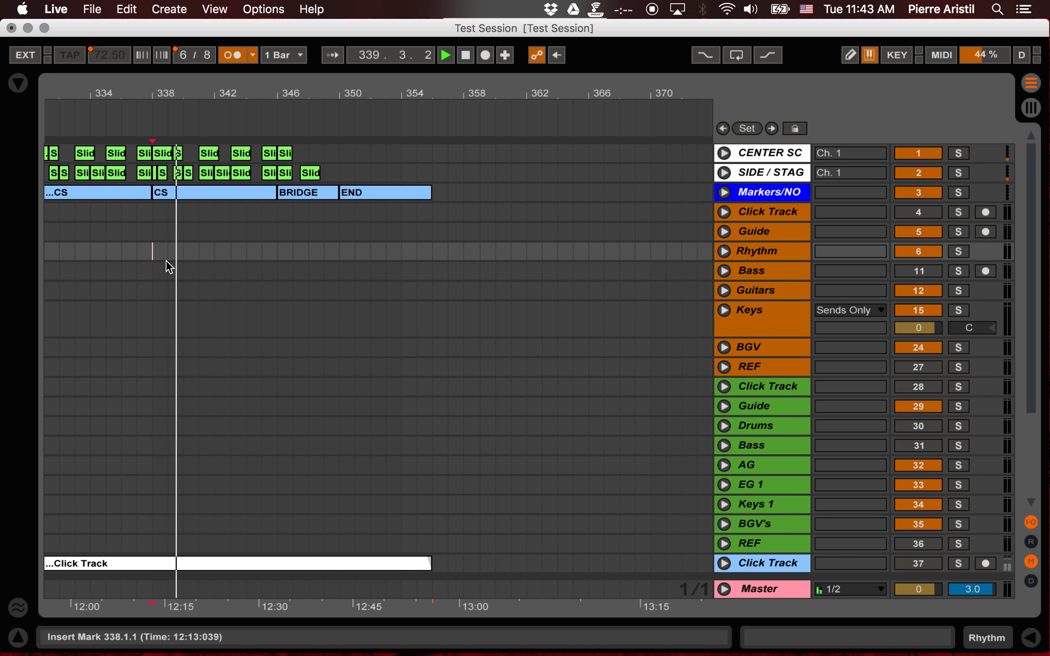
{"action": "scroll", "coordinate": [166, 260], "scroll_direction": "left", "scroll_amount": 3}
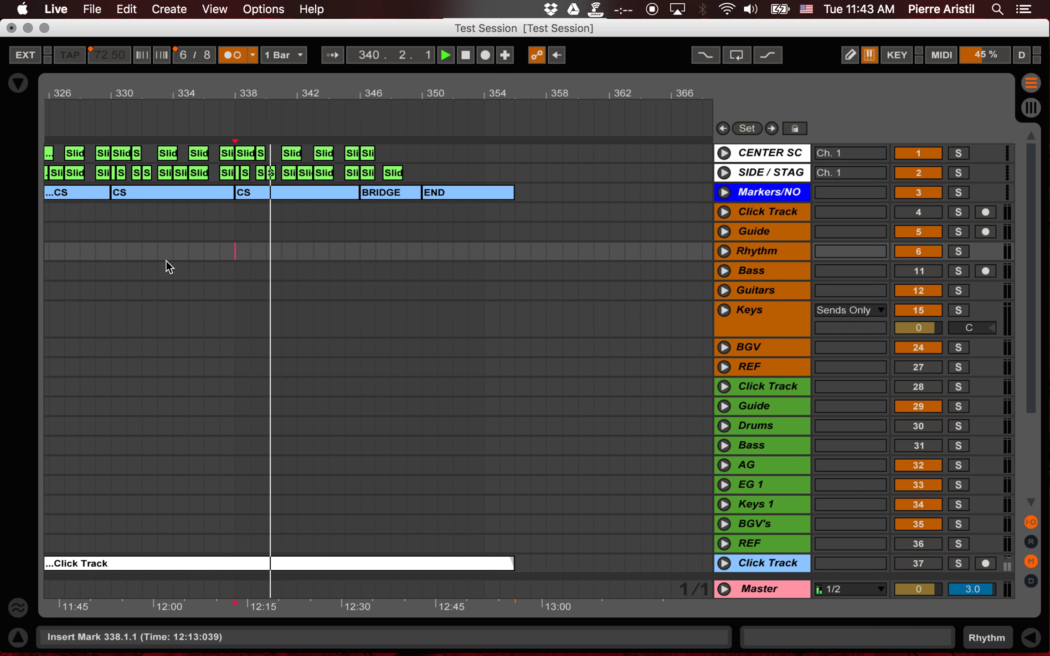
{"action": "scroll", "coordinate": [166, 260], "scroll_direction": "right", "scroll_amount": 3}
{"action": "scroll", "coordinate": [166, 260], "scroll_direction": "down", "scroll_amount": 5}
{"action": "scroll", "coordinate": [166, 260], "scroll_direction": "up", "scroll_amount": 5}
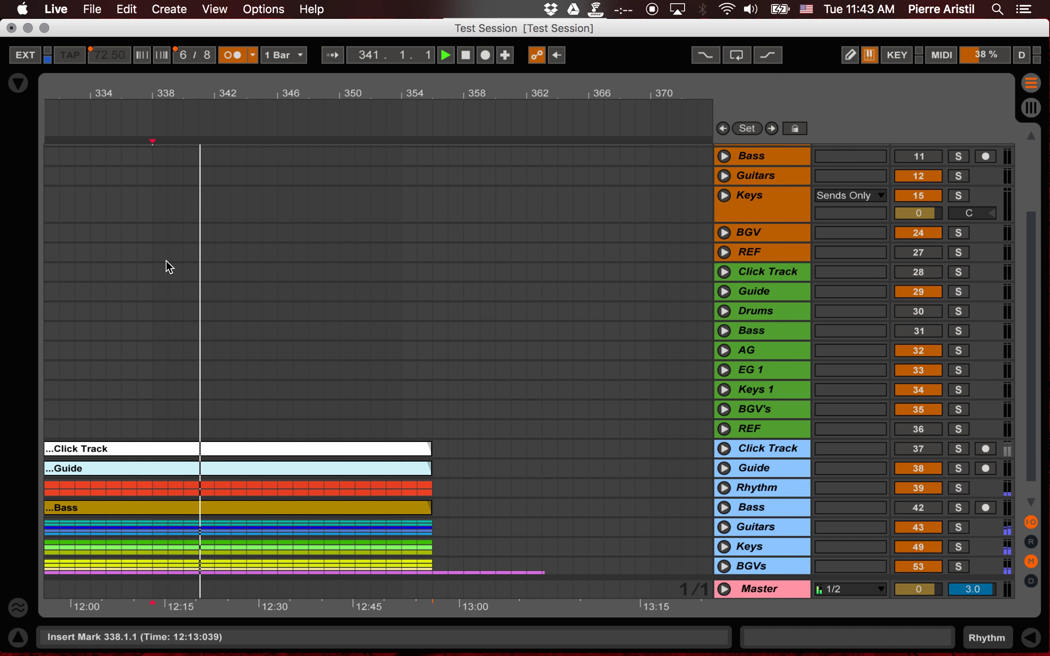
Step: Add a locator at bar 358, after the end of Good Good Father, and name it "Chorus (LOOP)"
{"action": "left_click", "coordinate": [464, 216]}
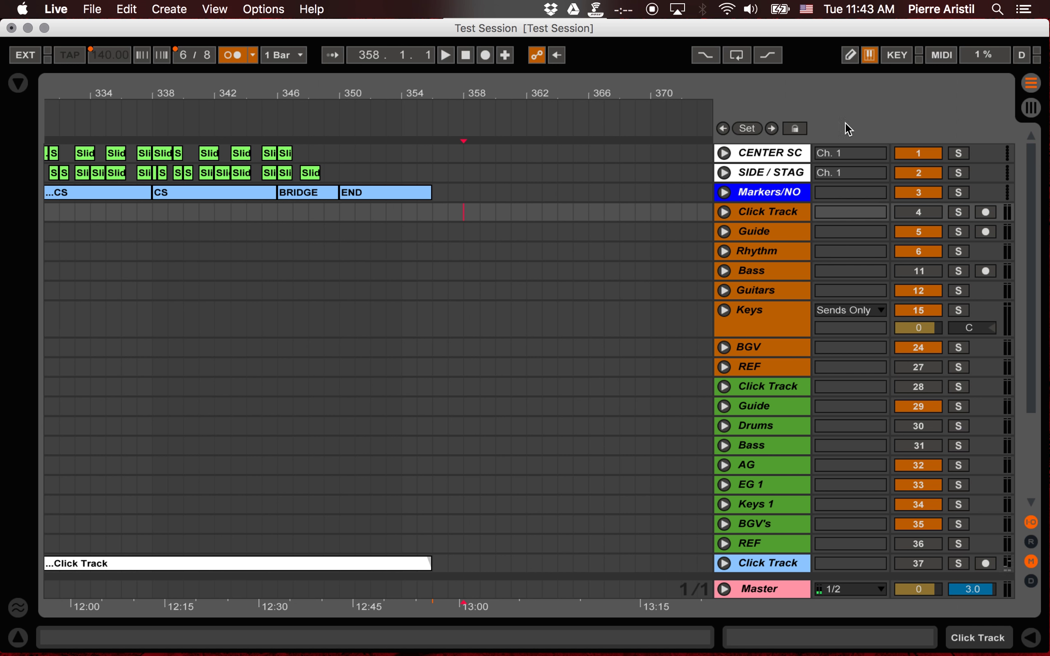
{"action": "left_click", "coordinate": [762, 128]}
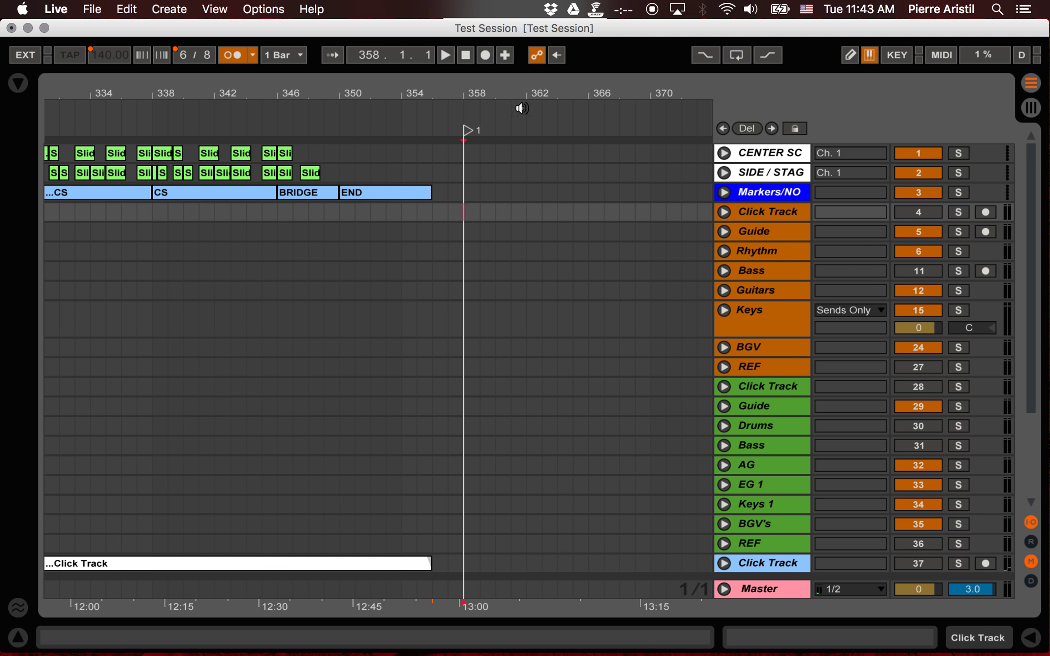
{"action": "double_click", "coordinate": [467, 131]}
{"action": "type", "text": "Chorus Lo"}
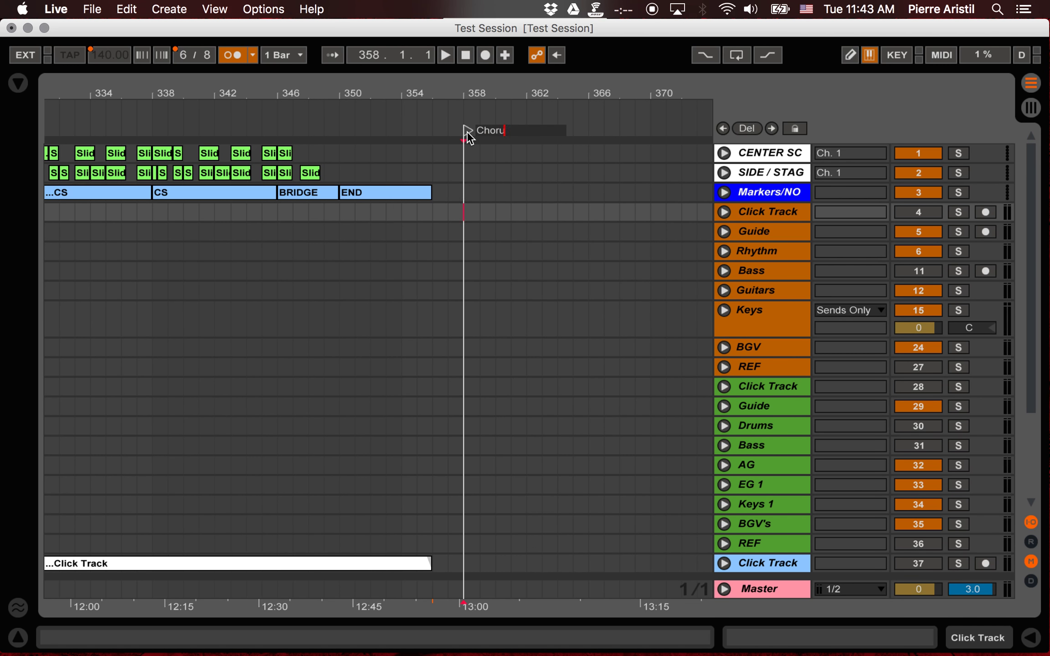
{"action": "key", "text": "BackSpace"}
{"action": "key", "text": "BackSpace"}
{"action": "type", "text": "(LOOP)"}
{"action": "key", "text": "Return"}
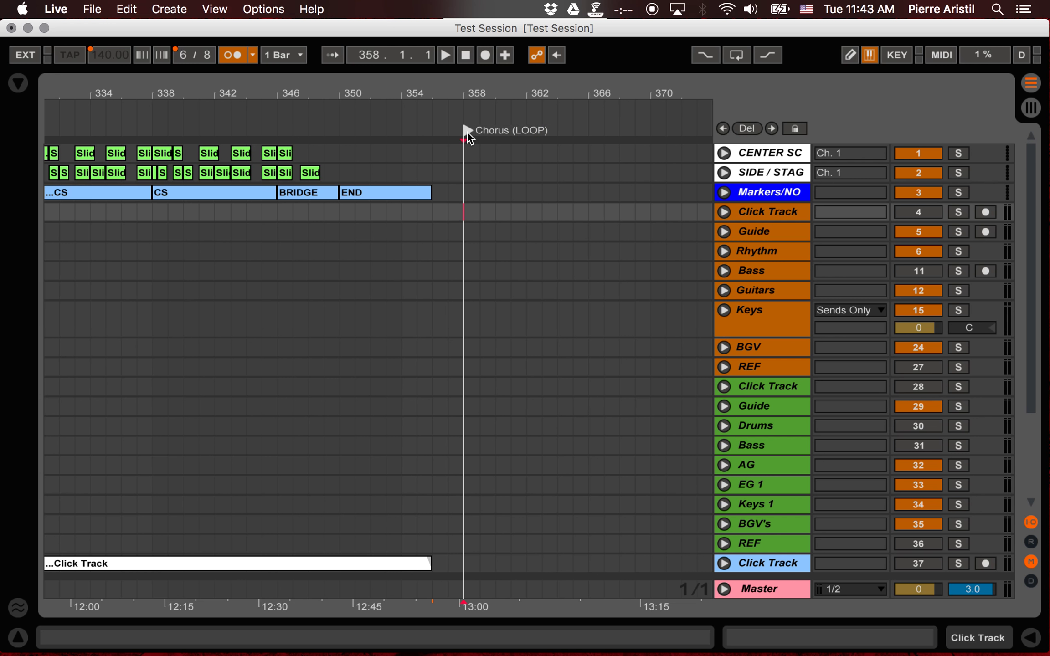
Step: Copy the CS marker clip at bar 338 to the Chorus (LOOP) locator and start playback from bar 358
{"action": "left_click", "coordinate": [228, 191]}
{"action": "key", "text": "cmd+c"}
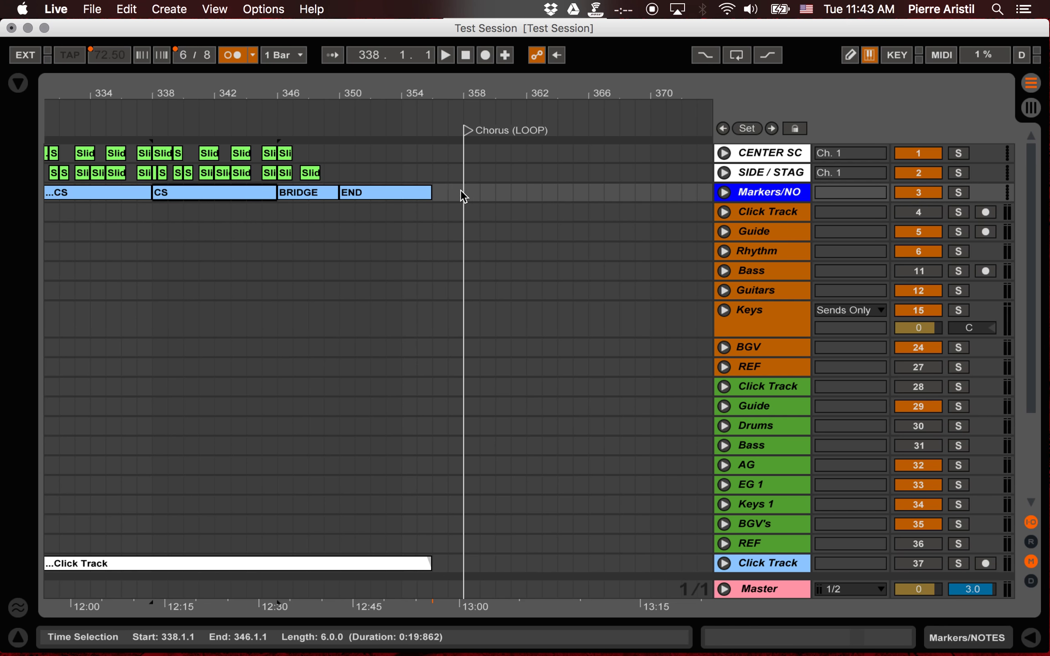
{"action": "left_click", "coordinate": [463, 191]}
{"action": "key", "text": "cmd+v"}
{"action": "left_click", "coordinate": [462, 209]}
{"action": "key", "text": "space"}
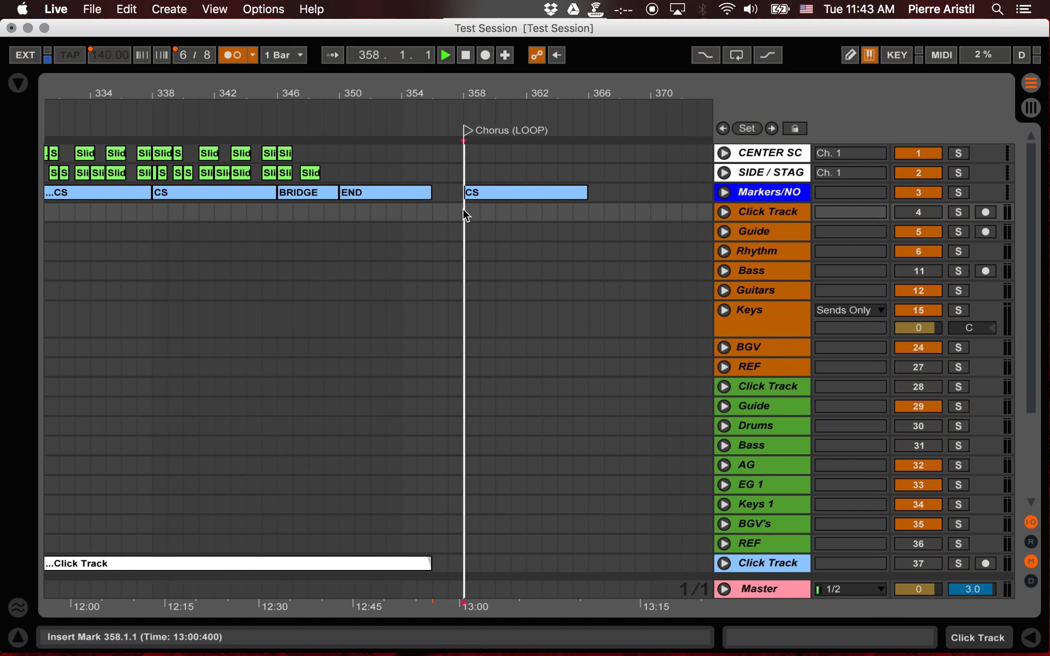
Step: Unfold Good Good Father's Click Track and copy a seven-bar stretch from bar 338 to the Chorus (LOOP) locator
{"action": "scroll", "coordinate": [463, 209], "scroll_direction": "down", "scroll_amount": 5}
{"action": "scroll", "coordinate": [462, 208], "scroll_direction": "up", "scroll_amount": 5}
{"action": "scroll", "coordinate": [462, 208], "scroll_direction": "down", "scroll_amount": 5}
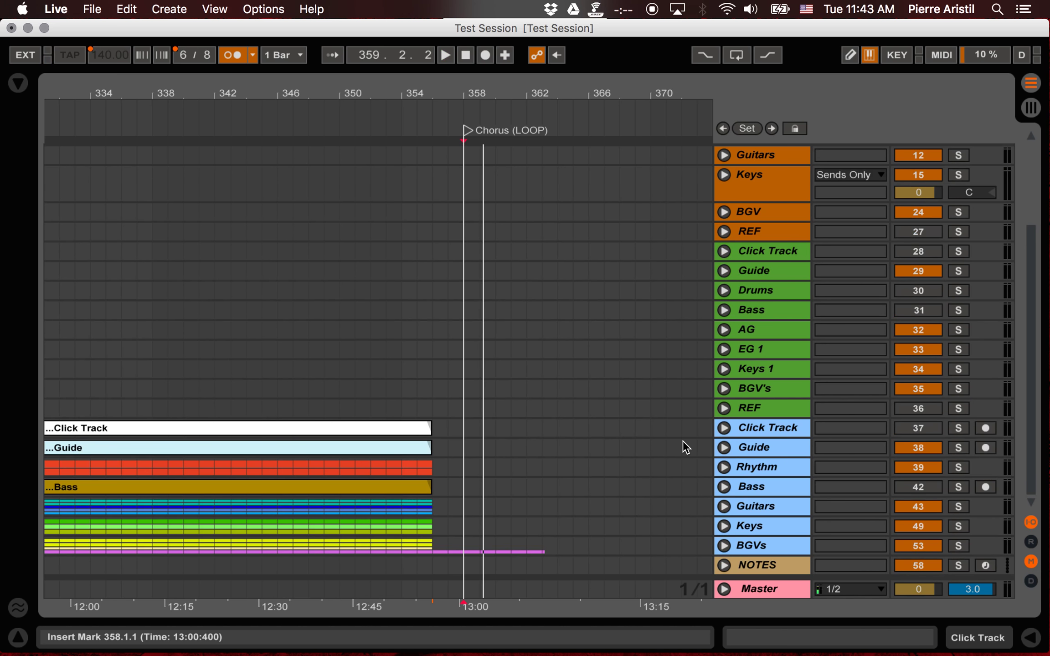
{"action": "left_click", "coordinate": [724, 427]}
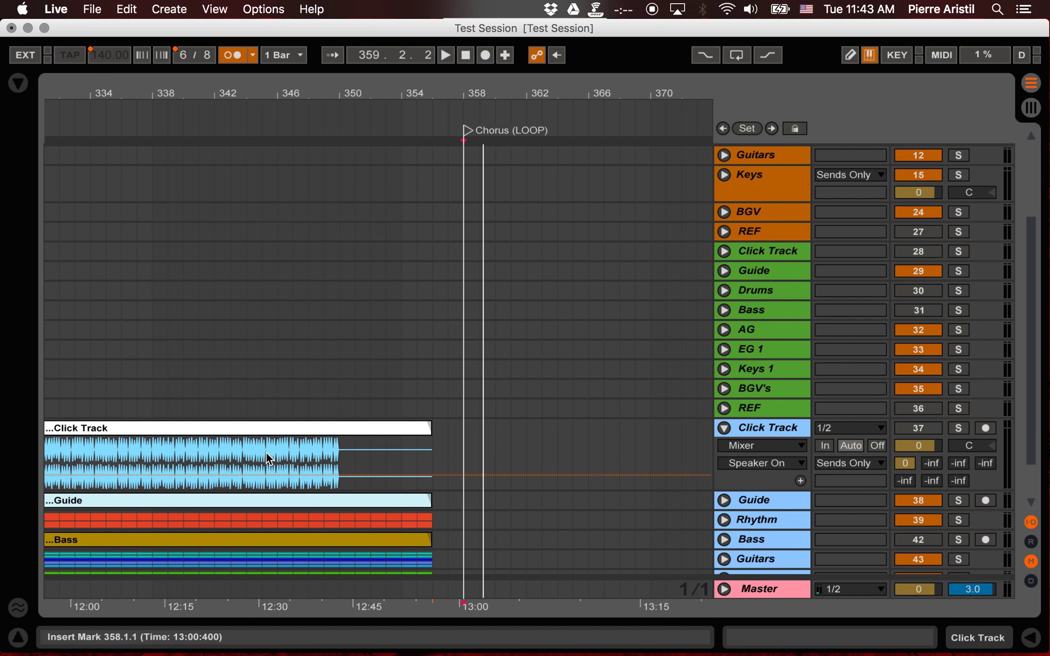
{"action": "scroll", "coordinate": [257, 453], "scroll_direction": "up", "scroll_amount": 5}
{"action": "left_click", "coordinate": [152, 444]}
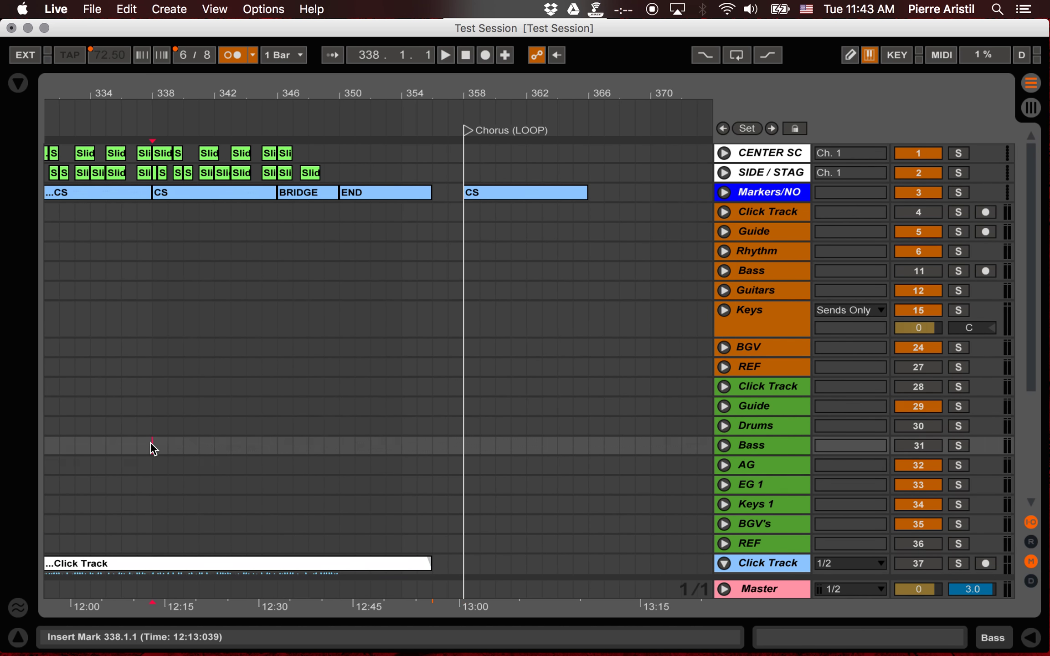
{"action": "scroll", "coordinate": [152, 449], "scroll_direction": "down", "scroll_amount": 5}
{"action": "left_click_drag", "start_coordinate": [152, 400], "coordinate": [267, 398]}
{"action": "left_click", "coordinate": [465, 382]}
{"action": "key", "text": "super+v"}
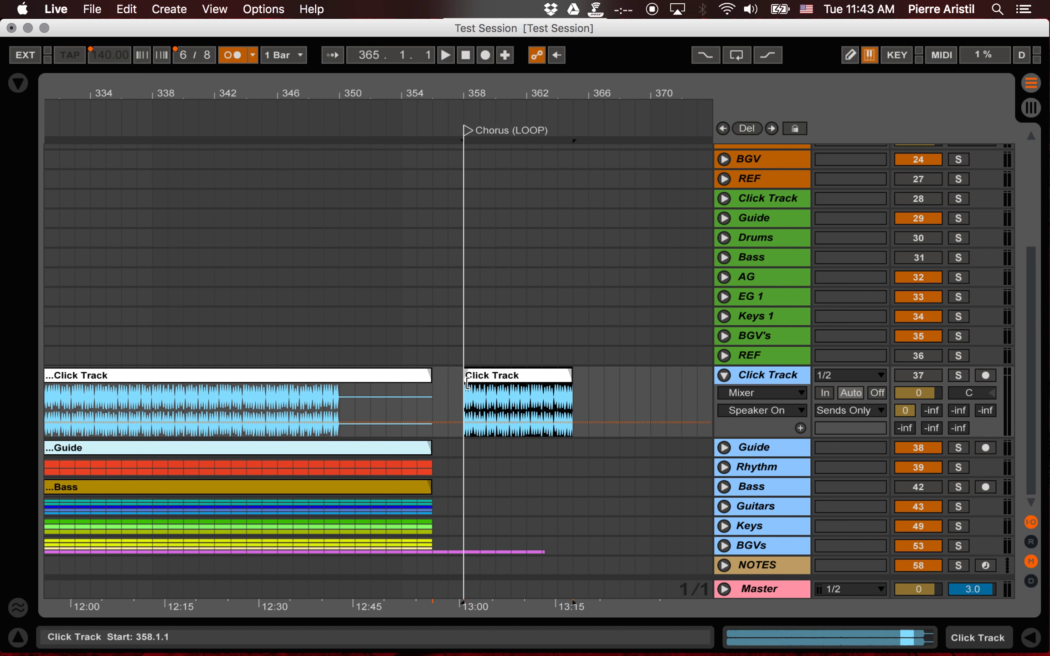
Step: Extend the copied Click Track clip to end at bar 366, matching the copied CS marker clip
{"action": "left_click", "coordinate": [573, 355]}
{"action": "scroll", "coordinate": [577, 353], "scroll_direction": "up", "scroll_amount": 5}
{"action": "scroll", "coordinate": [577, 352], "scroll_direction": "down", "scroll_amount": 5}
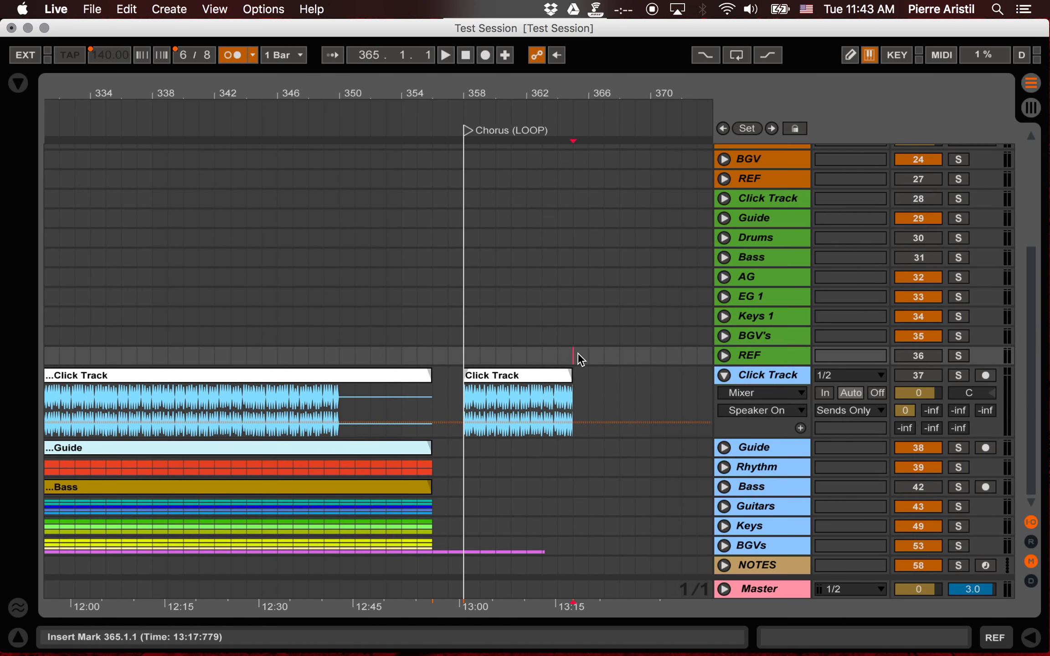
{"action": "left_click_drag", "start_coordinate": [571, 373], "coordinate": [604, 373]}
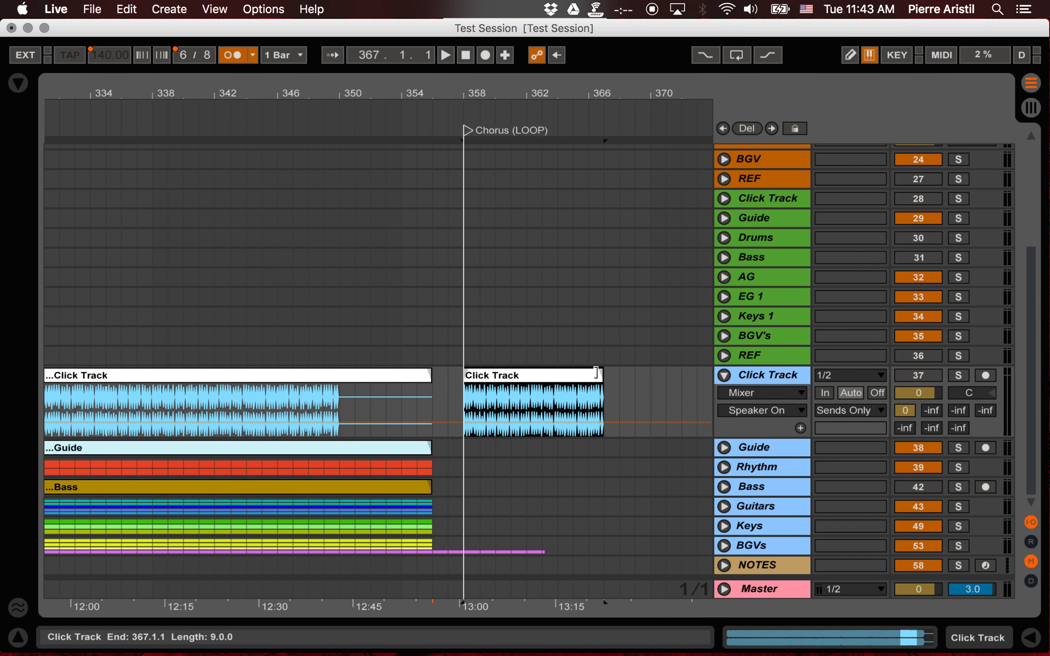
{"action": "left_click", "coordinate": [598, 340]}
{"action": "scroll", "coordinate": [597, 340], "scroll_direction": "up", "scroll_amount": 5}
{"action": "scroll", "coordinate": [597, 341], "scroll_direction": "down", "scroll_amount": 5}
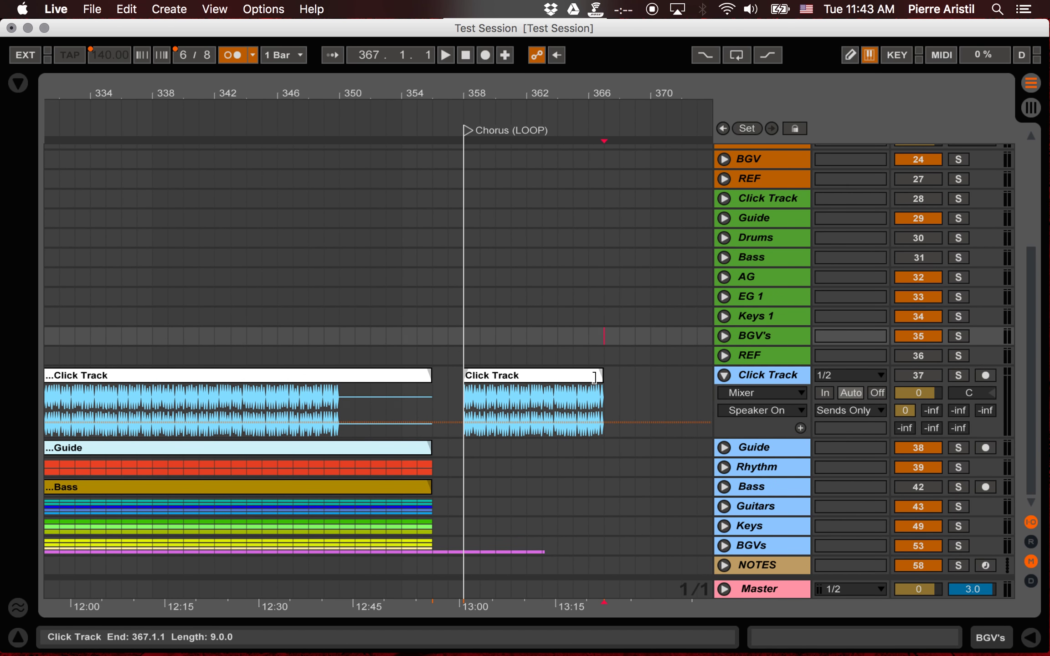
{"action": "left_click_drag", "start_coordinate": [597, 374], "coordinate": [588, 375]}
Step: Extend the copied Click Track clip's start back to bar 350 and check playback around the Chorus (LOOP) locator
{"action": "left_click", "coordinate": [461, 349]}
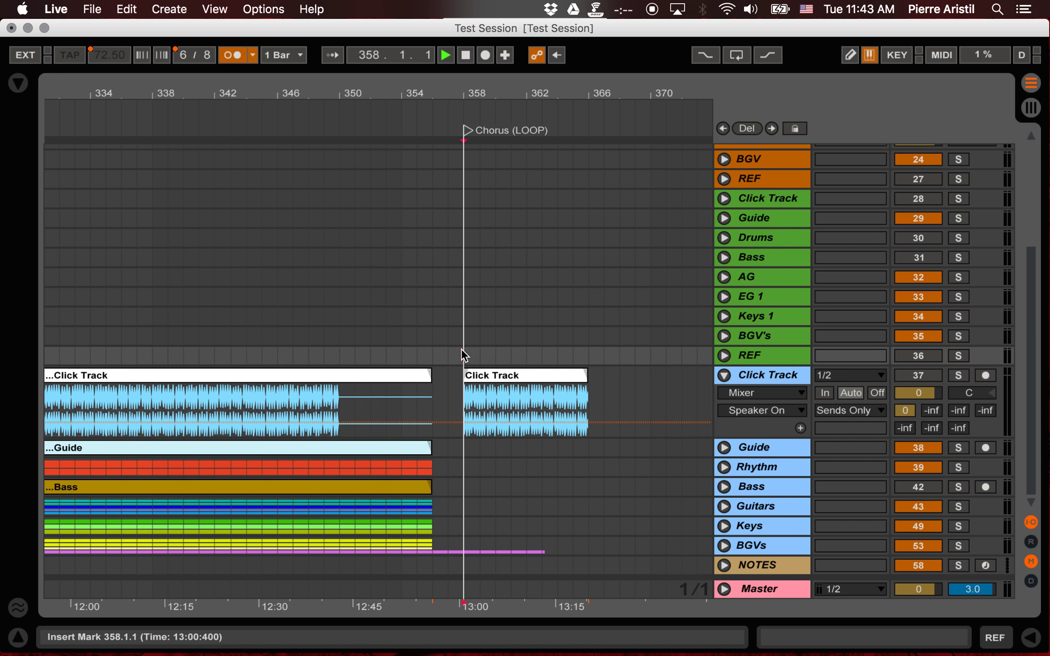
{"action": "left_click", "coordinate": [464, 375]}
{"action": "left_click_drag", "start_coordinate": [465, 375], "coordinate": [345, 382]}
{"action": "left_click", "coordinate": [341, 355]}
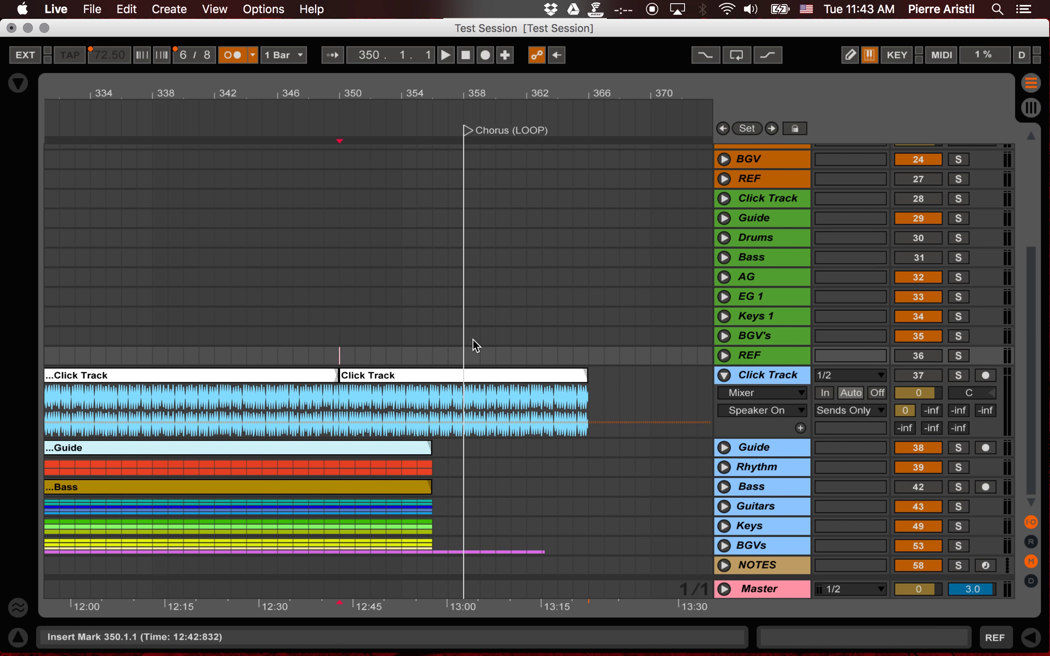
{"action": "scroll", "coordinate": [462, 358], "scroll_direction": "left", "scroll_amount": 20}
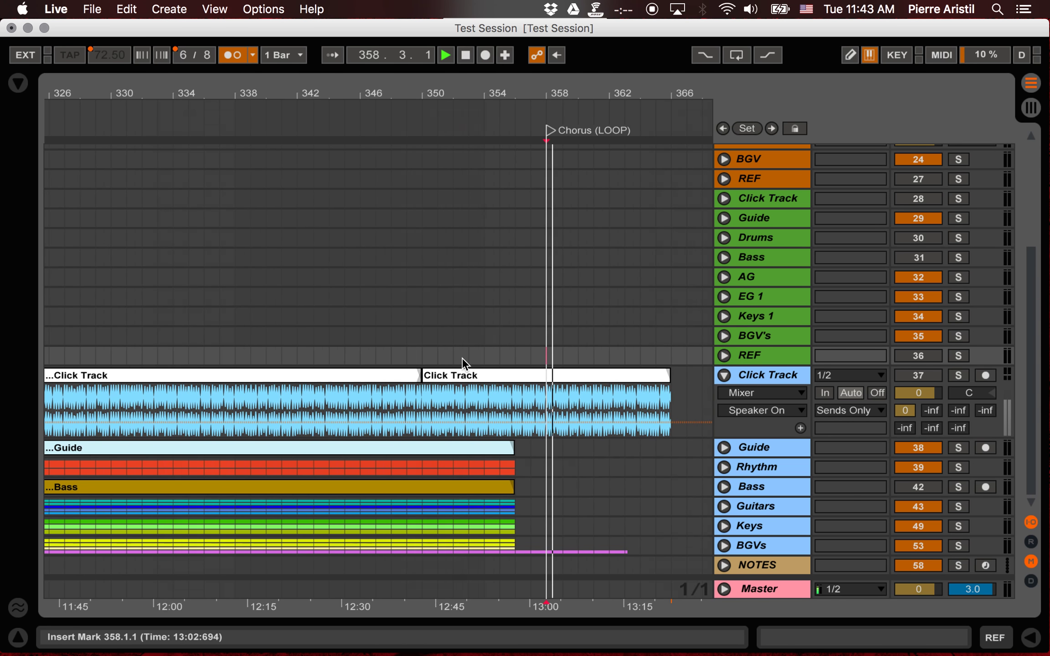
{"action": "key", "text": "space"}
Step: Play Good Good Father from its first CS marker at bar 261
{"action": "scroll", "coordinate": [462, 357], "scroll_direction": "up", "scroll_amount": 5}
{"action": "scroll", "coordinate": [461, 357], "scroll_direction": "left", "scroll_amount": 6}
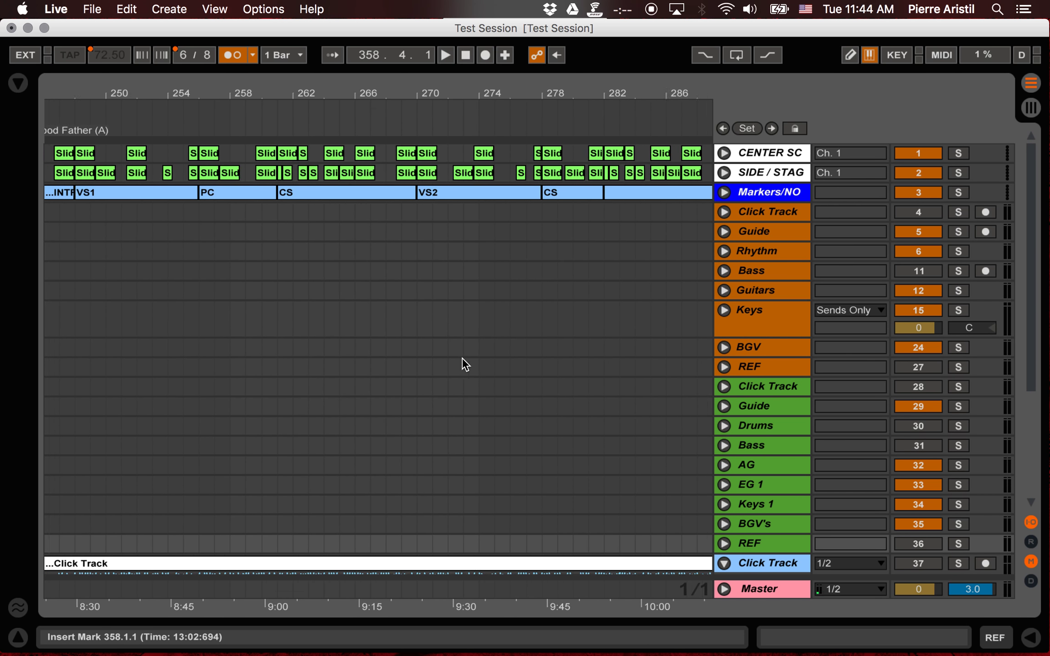
{"action": "left_click", "coordinate": [407, 318]}
{"action": "scroll", "coordinate": [406, 316], "scroll_direction": "down", "scroll_amount": 10}
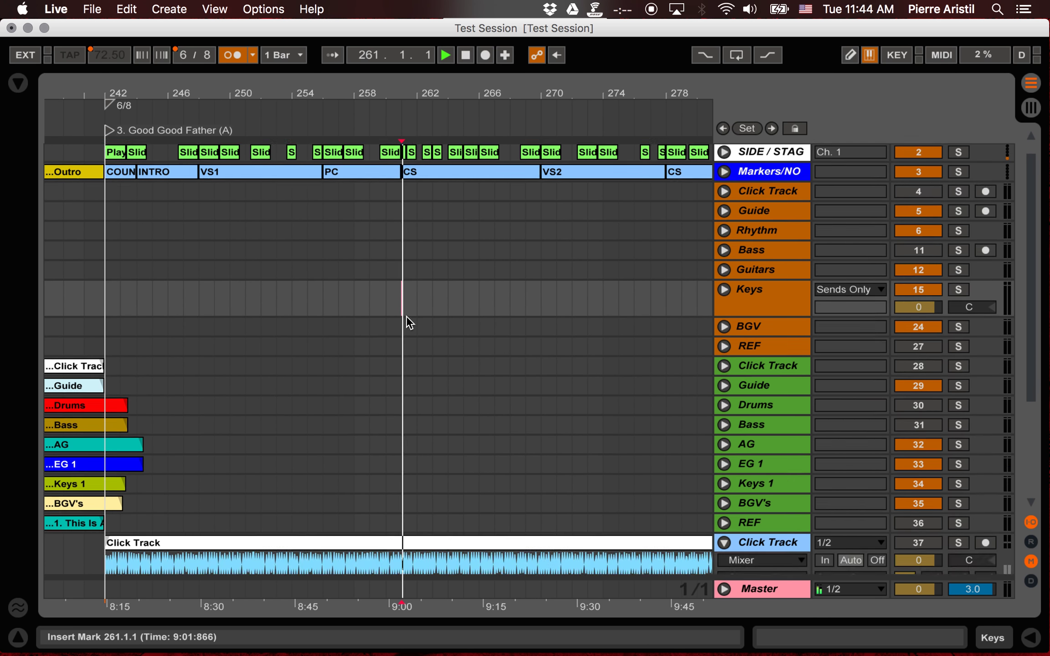
{"action": "key", "text": "space"}
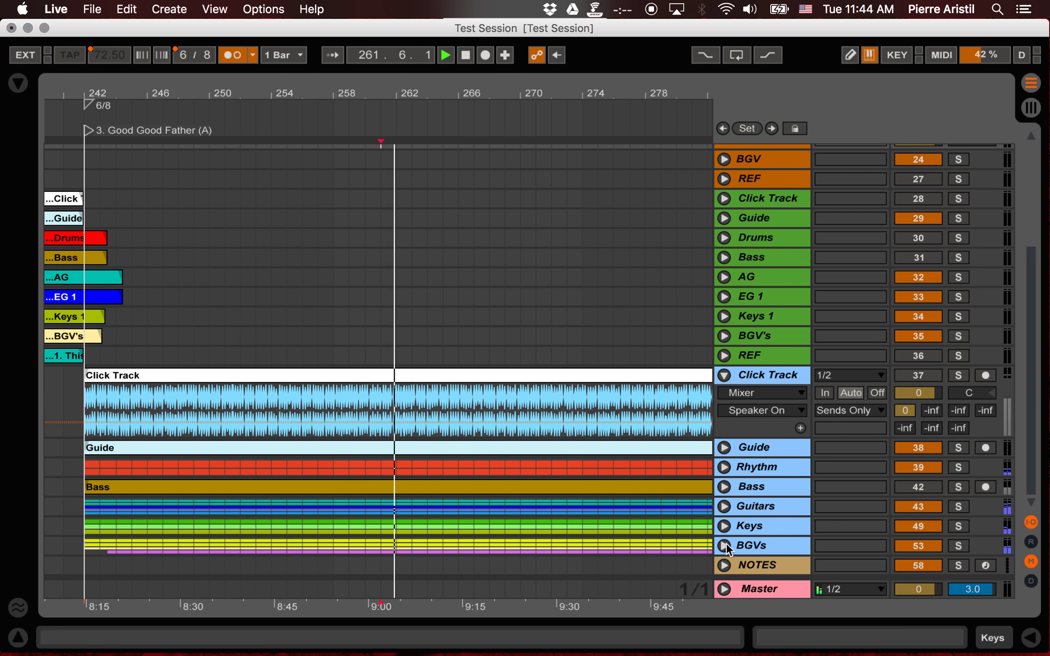
Step: Unfold Good Good Father's Keys and Guitars groups and examine the waveforms of their tracks in the first chorus
{"action": "left_click", "coordinate": [724, 526]}
{"action": "left_click", "coordinate": [723, 507]}
{"action": "scroll", "coordinate": [633, 516], "scroll_direction": "down", "scroll_amount": 10}
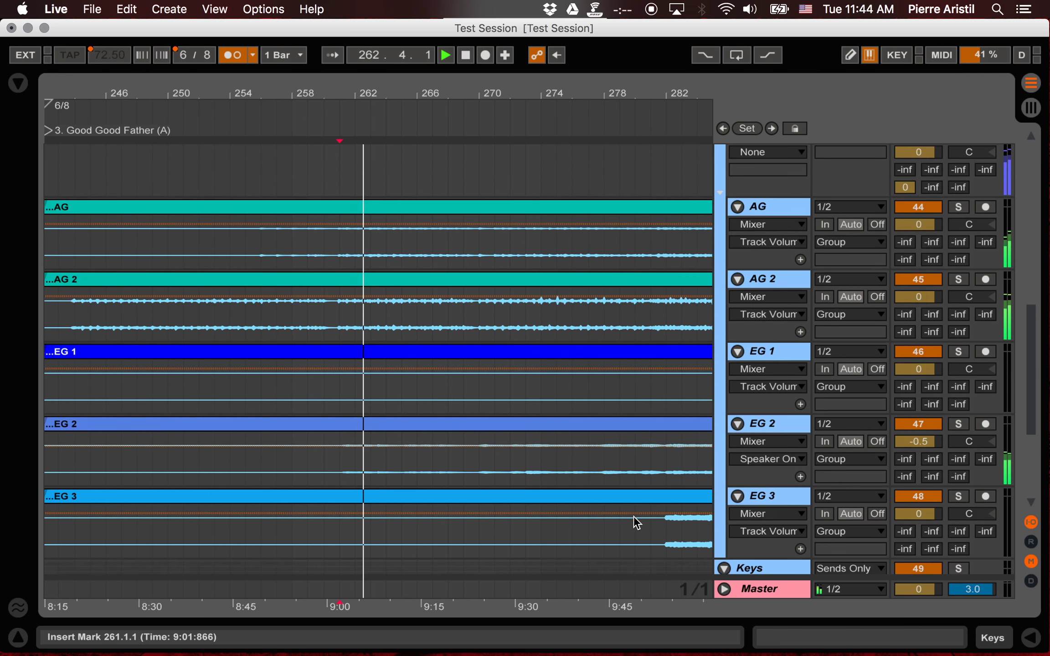
{"action": "scroll", "coordinate": [426, 366], "scroll_direction": "up", "scroll_amount": 5}
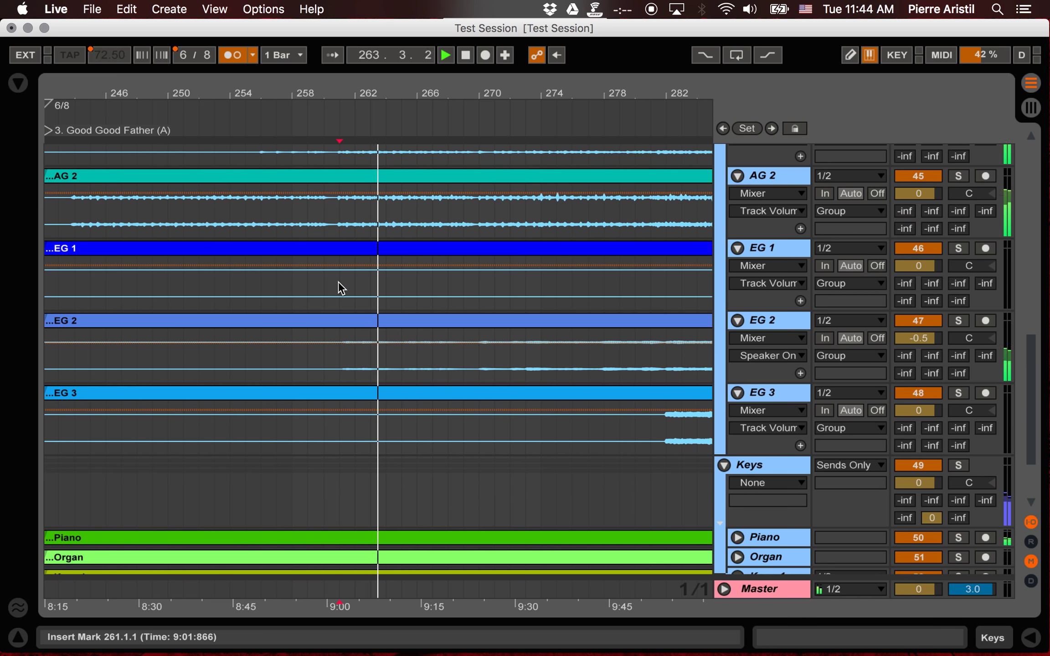
{"action": "scroll", "coordinate": [339, 288], "scroll_direction": "up", "scroll_amount": 3}
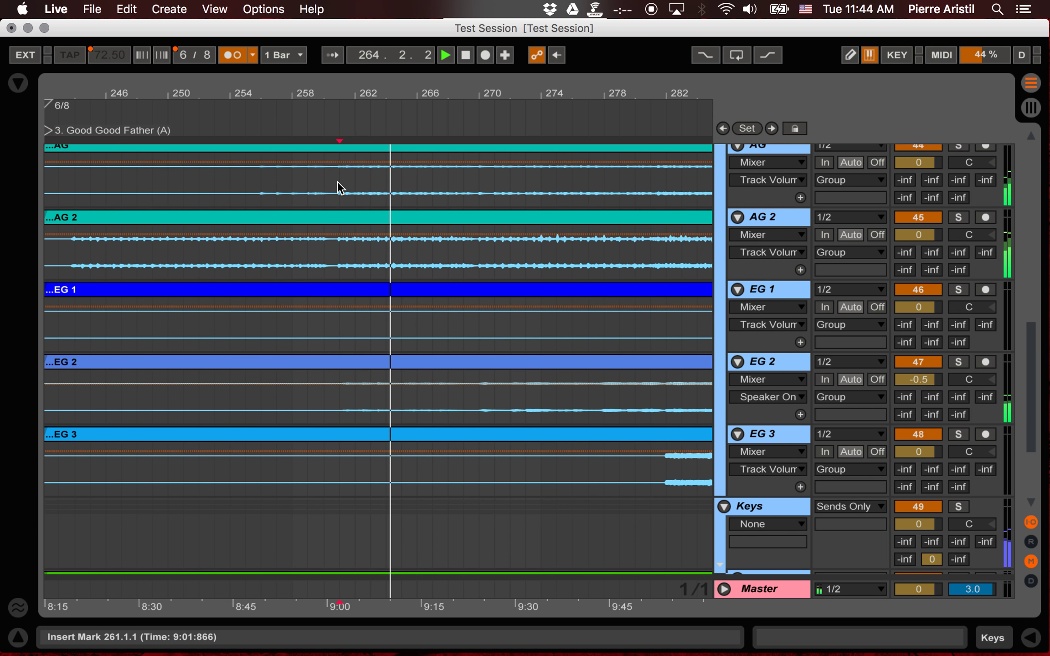
Step: Copy bars 261 to 269 of the tracks from AG through Keys 1 to the Chorus (LOOP) locator at bar 358
{"action": "left_click_drag", "start_coordinate": [337, 182], "coordinate": [465, 517]}
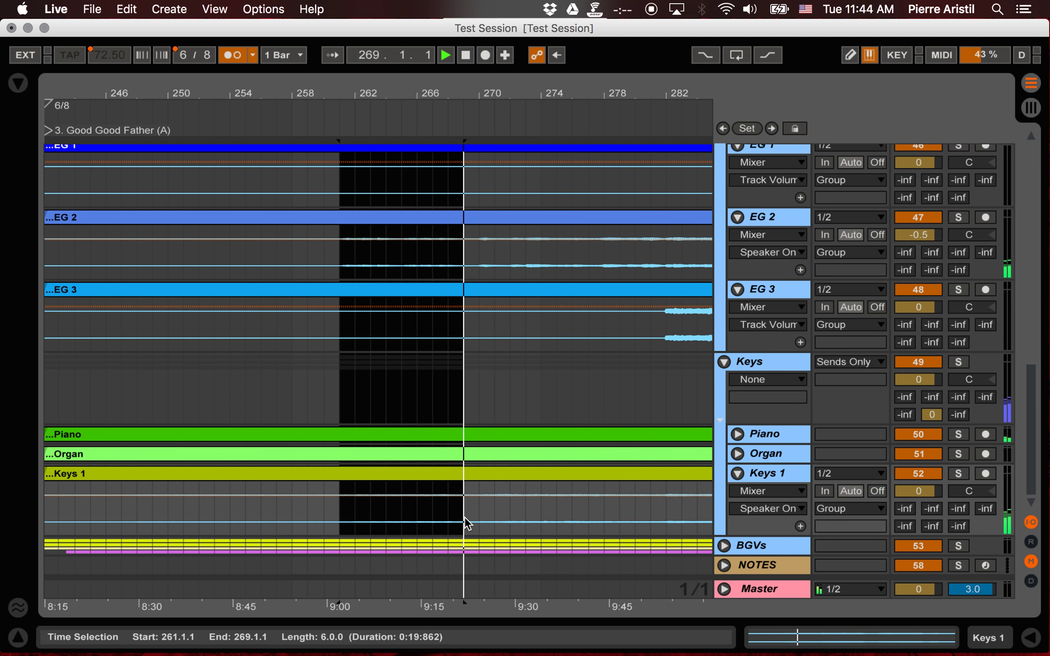
{"action": "scroll", "coordinate": [395, 391], "scroll_direction": "up", "scroll_amount": 10}
{"action": "scroll", "coordinate": [392, 386], "scroll_direction": "down", "scroll_amount": 15}
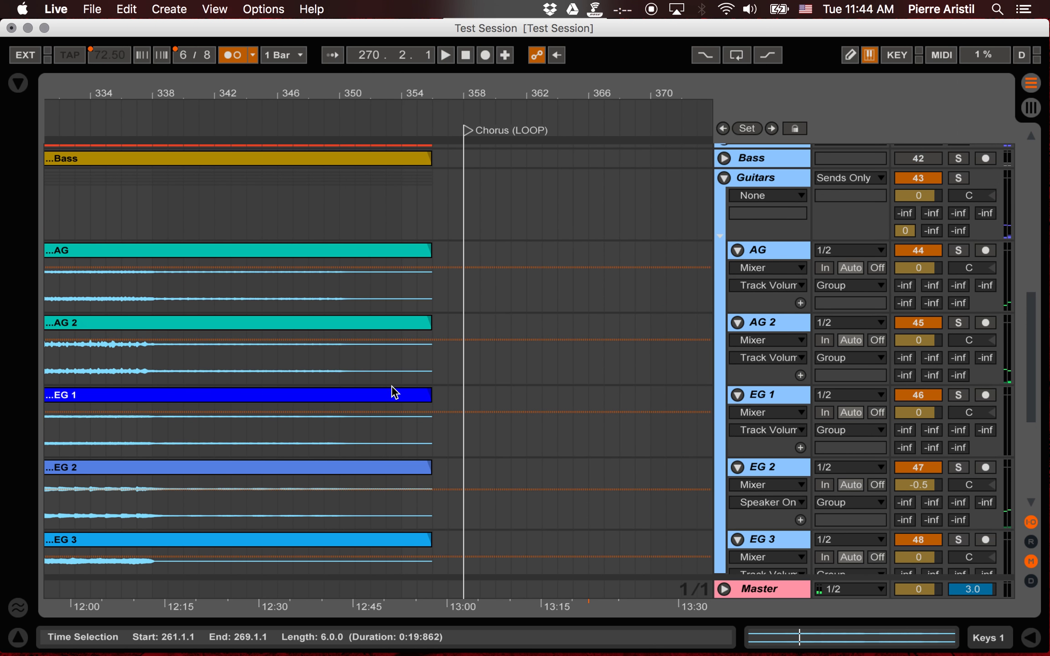
{"action": "scroll", "coordinate": [394, 391], "scroll_direction": "up", "scroll_amount": 1}
{"action": "left_click", "coordinate": [463, 308]}
{"action": "key", "text": "super+v"}
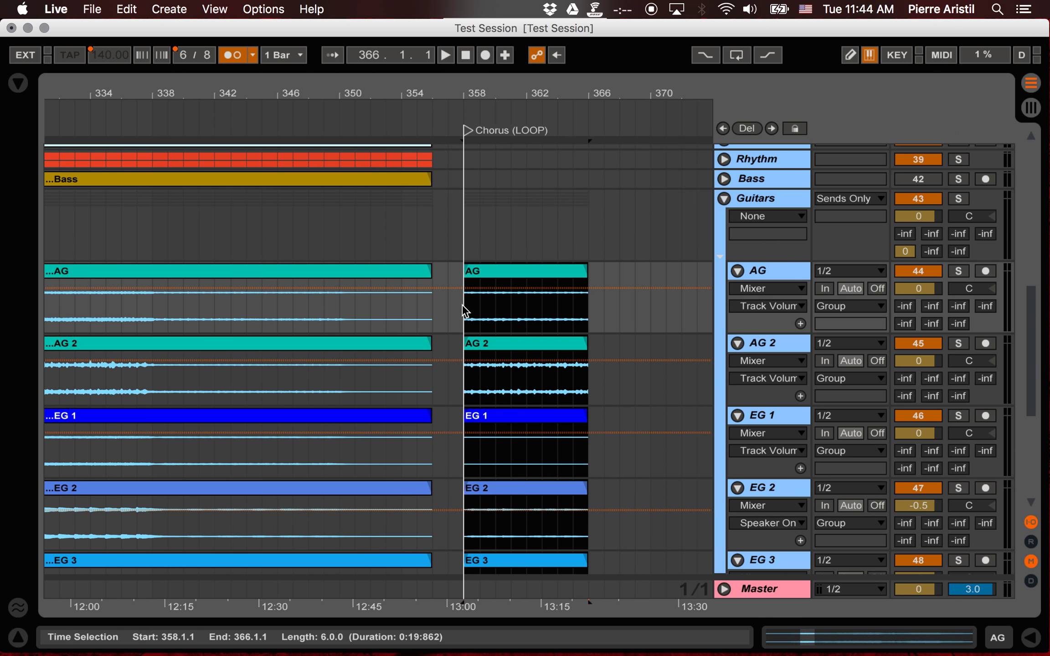
Step: Play the copied chorus from bar 358, select its AG clip and turn on the arrangement loop
{"action": "left_click", "coordinate": [462, 233]}
{"action": "left_click", "coordinate": [501, 269]}
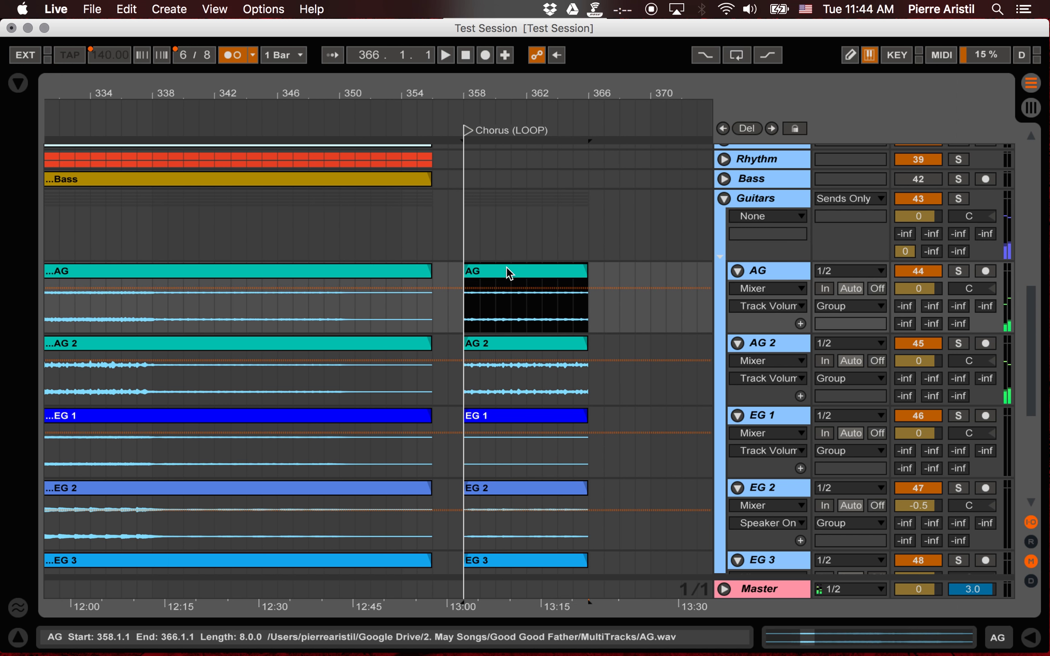
{"action": "left_click", "coordinate": [737, 56]}
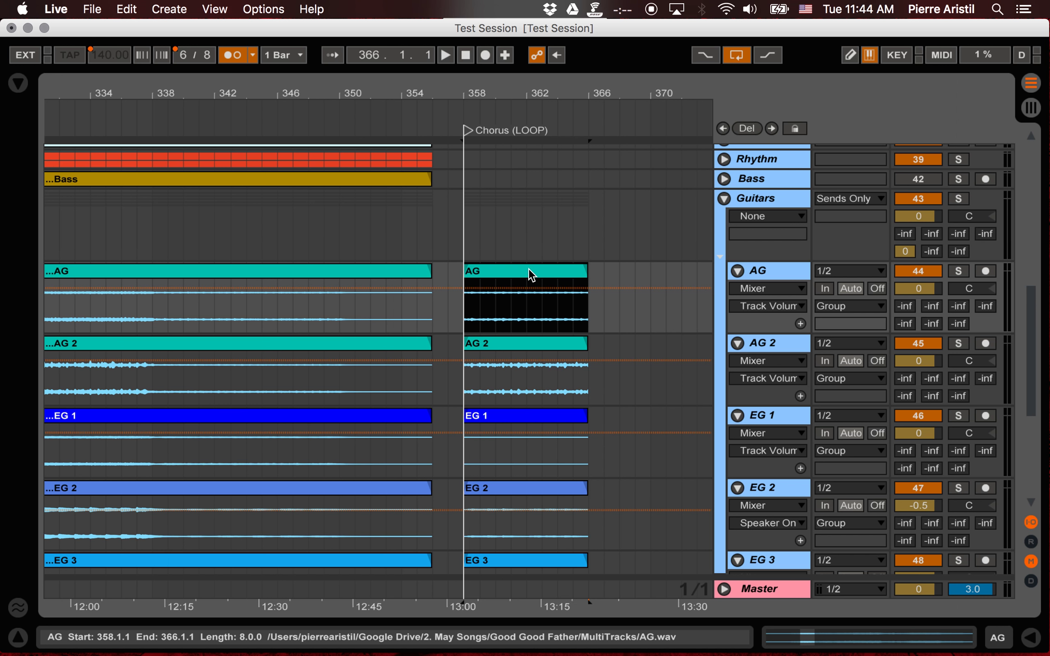
Step: Set the arrangement loop to the copied AG clip from bar 358 to 366 and play the chorus from bar 358
{"action": "key", "text": "super+l"}
{"action": "left_click", "coordinate": [462, 214]}
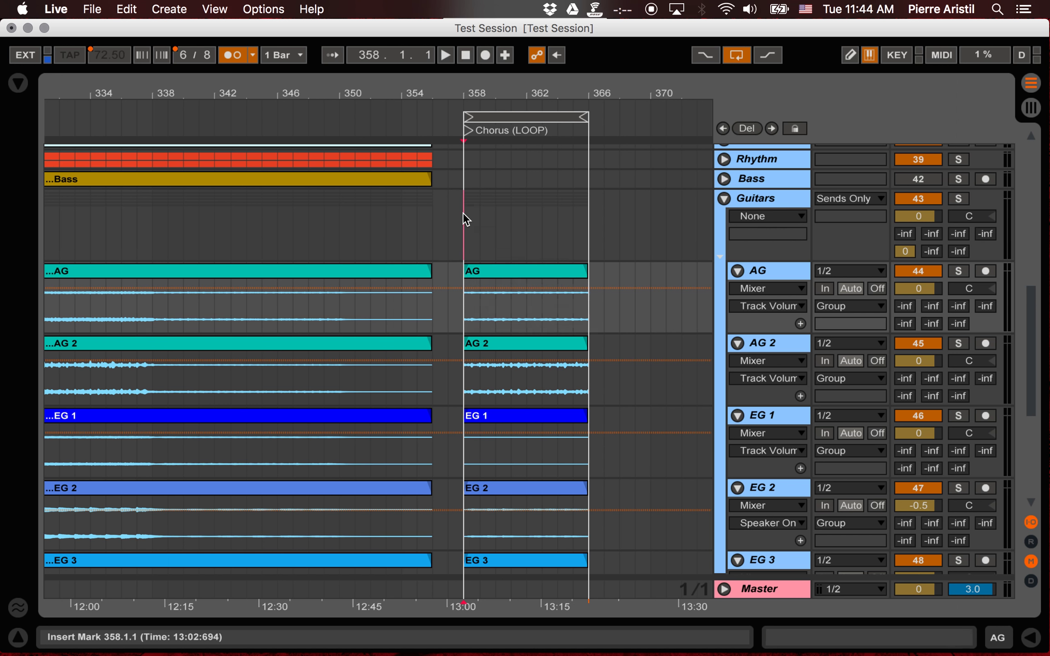
{"action": "key", "text": "space"}
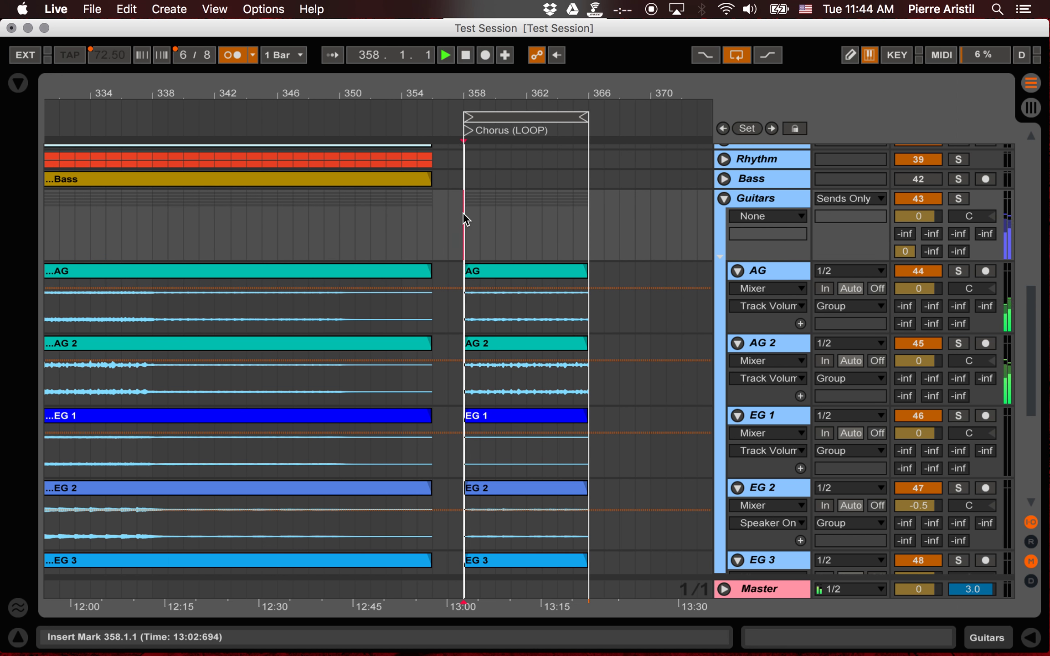
Step: Fold Good Good Father's Guitars group and rename the looped chorus locator as "4. Chorus (LOOP)"
{"action": "left_click", "coordinate": [724, 199]}
{"action": "scroll", "coordinate": [511, 243], "scroll_direction": "up", "scroll_amount": 10}
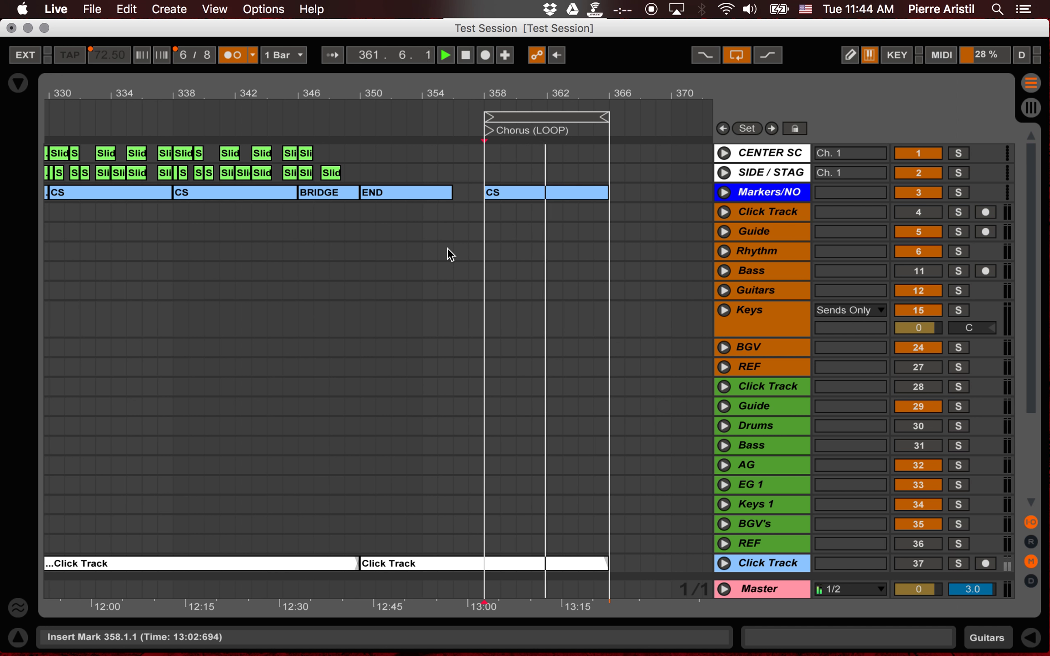
{"action": "right_click", "coordinate": [489, 129]}
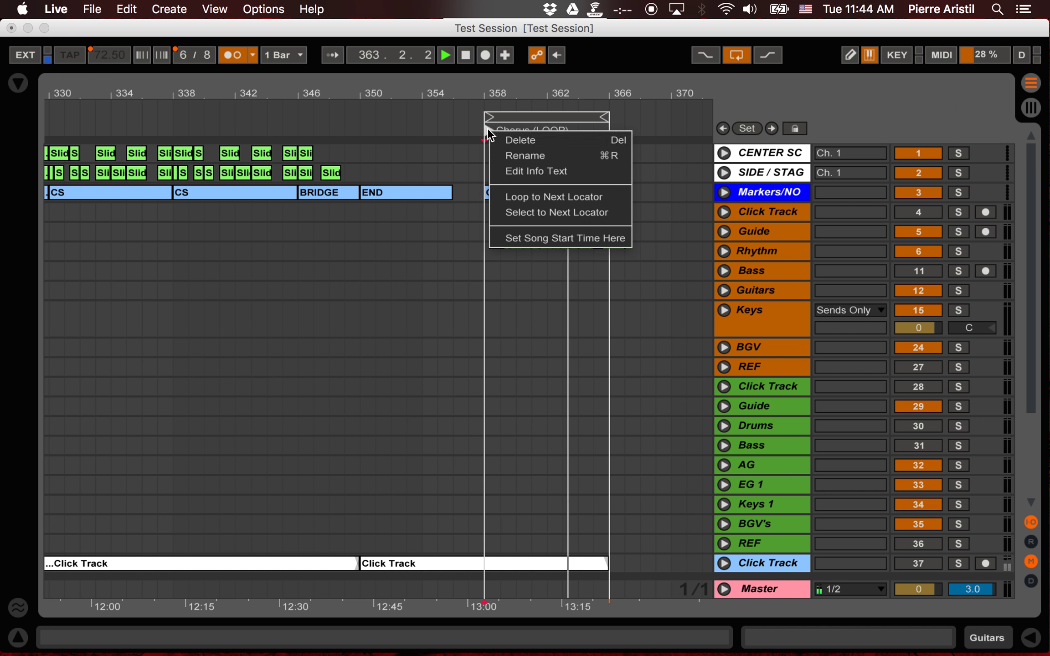
{"action": "left_click", "coordinate": [503, 155]}
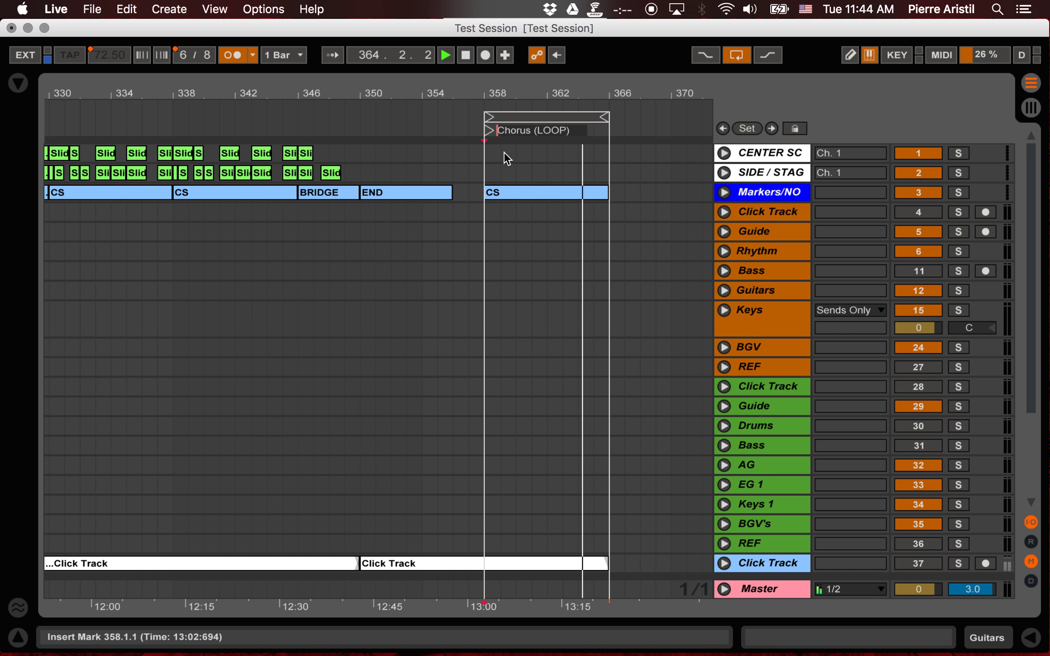
{"action": "type", "text": "4."}
{"action": "key", "text": "Return"}
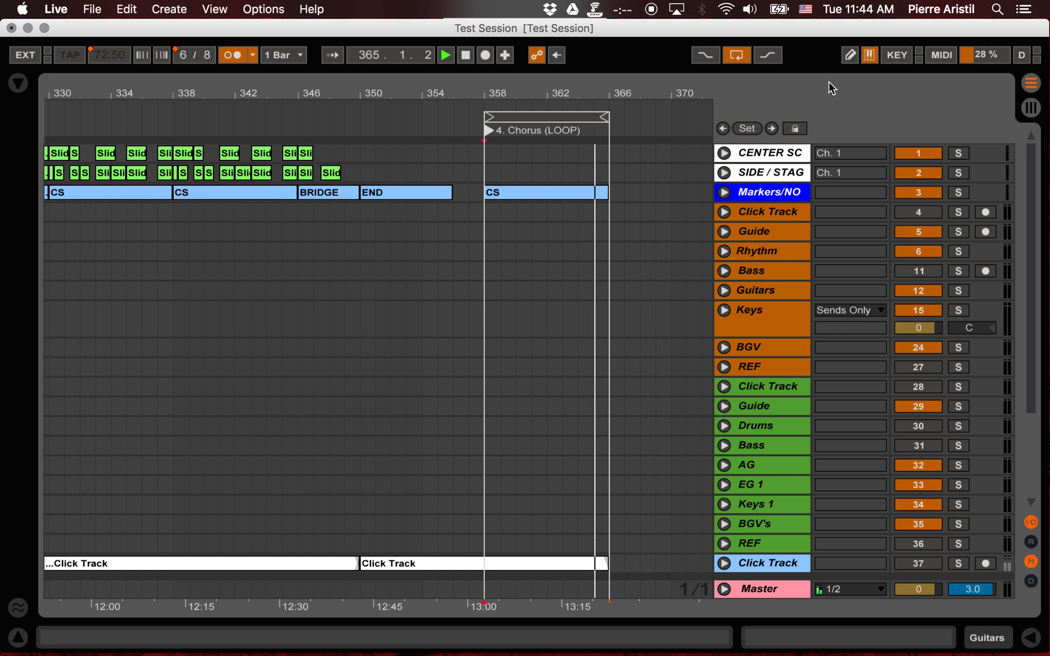
Step: Check the key assignment of the 4. Chorus (LOOP) locator in key-mapping mode
{"action": "left_click", "coordinate": [897, 54]}
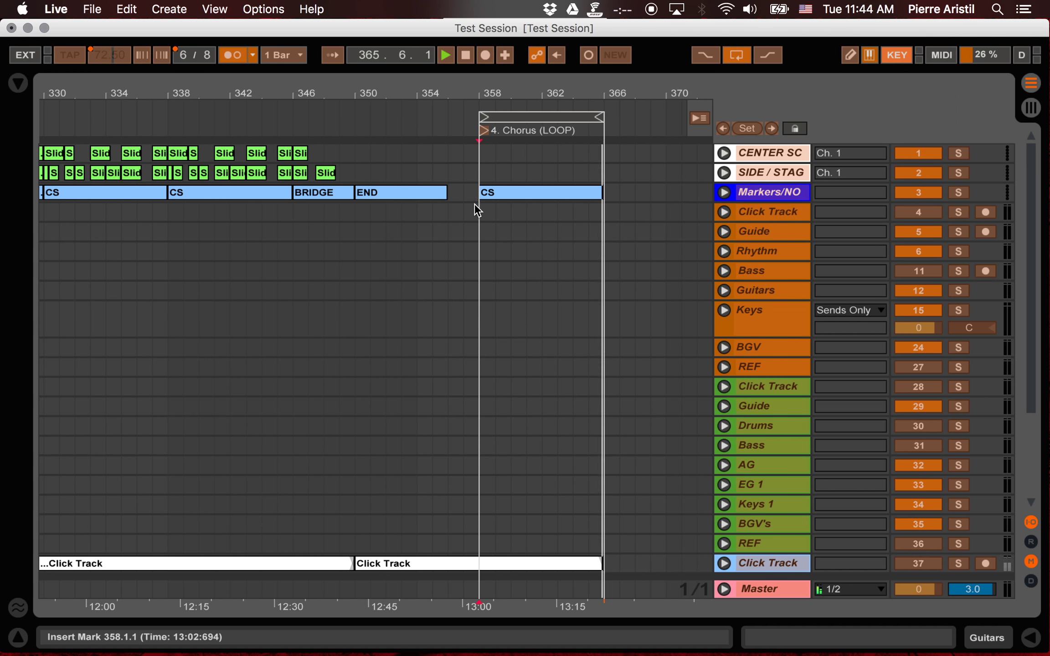
{"action": "left_click", "coordinate": [482, 130]}
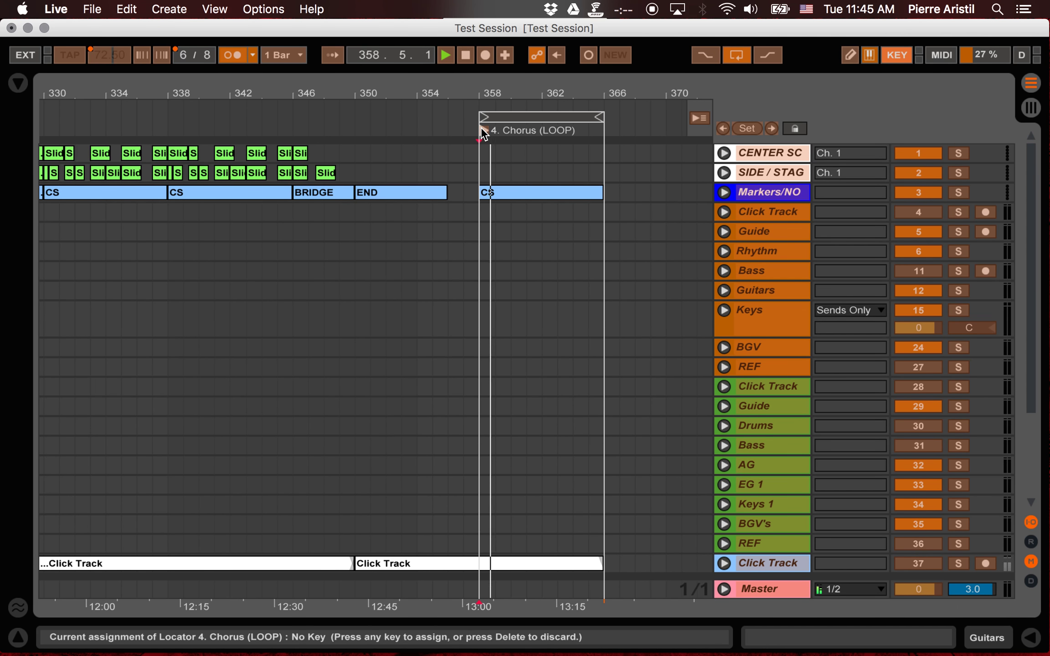
{"action": "key", "text": "super+k"}
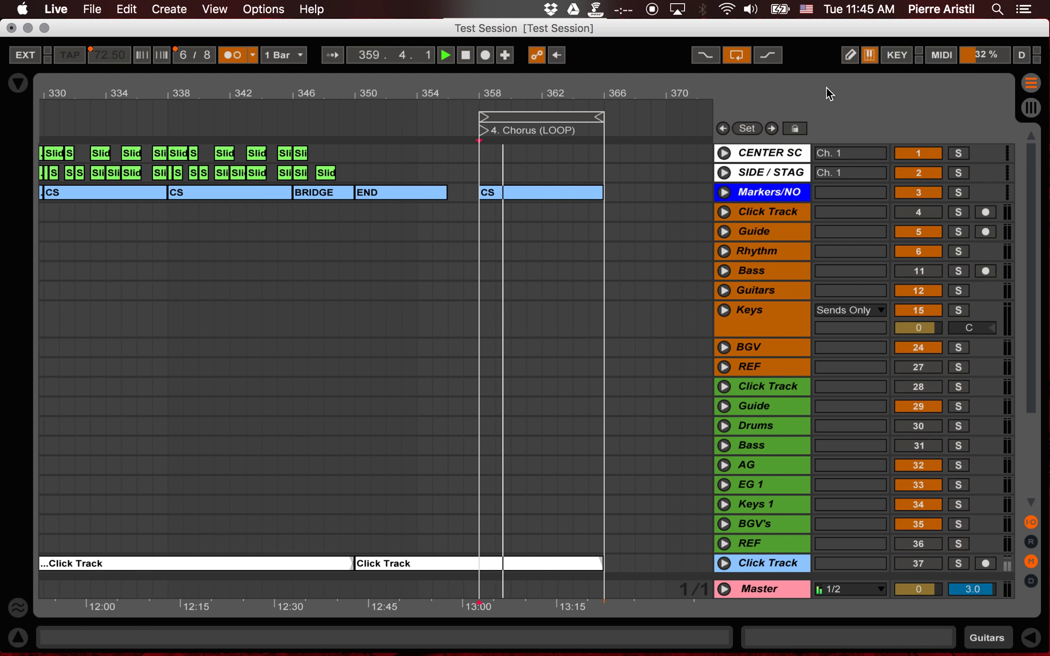
Step: Switch to Session View and launch Good Good Father's "4. BRIDGE to SEQ" scene
{"action": "left_click", "coordinate": [293, 224]}
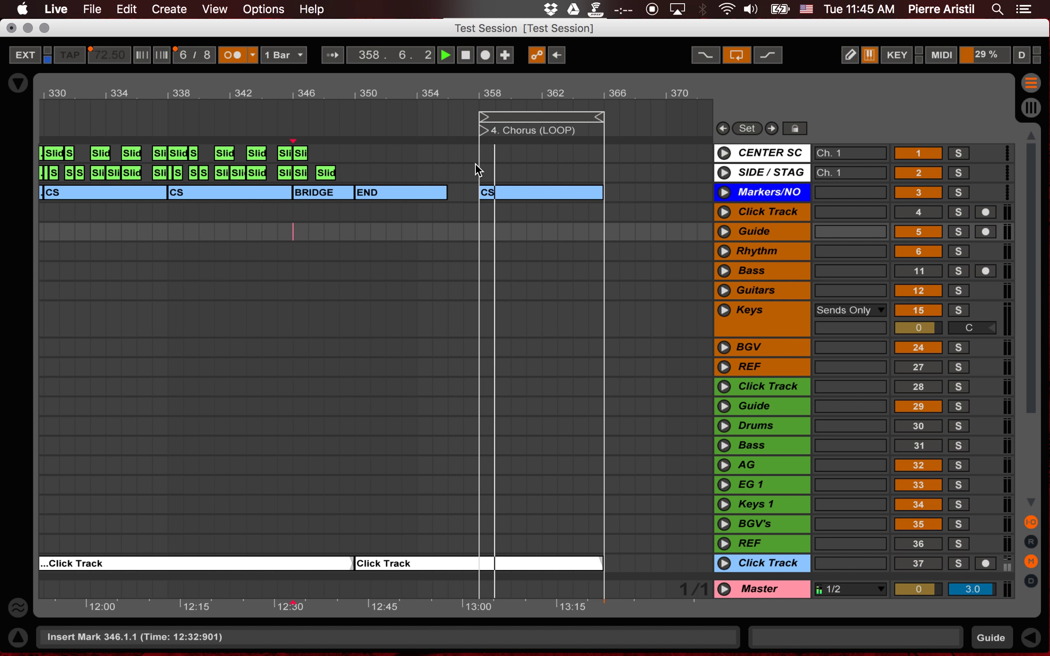
{"action": "key", "text": "minus"}
{"action": "key", "text": "minus"}
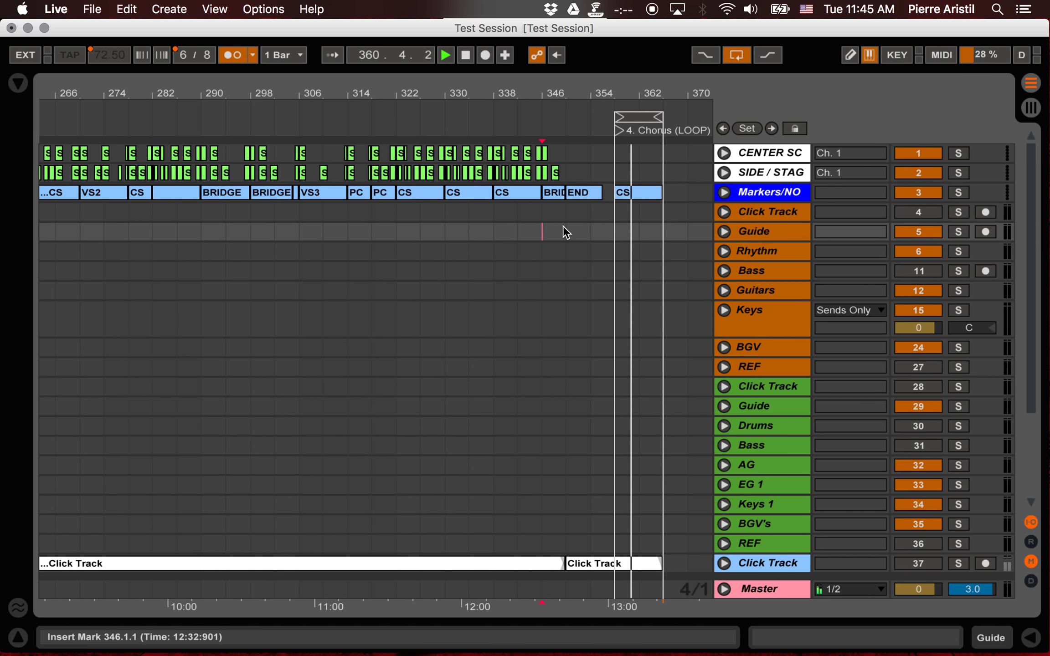
{"action": "key", "text": "Tab"}
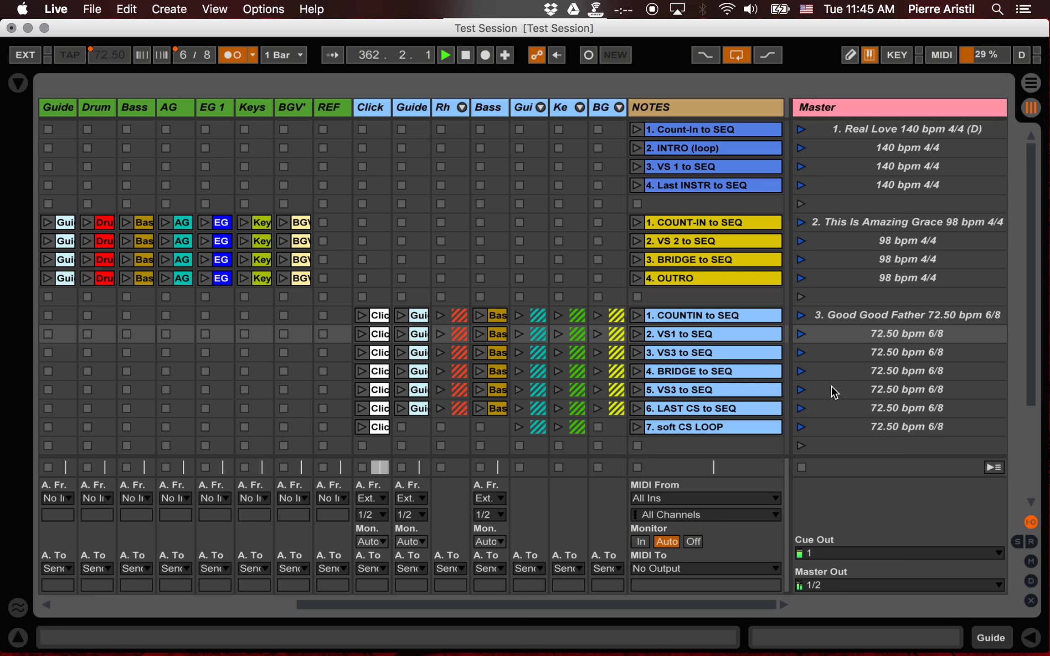
{"action": "left_click", "coordinate": [822, 372]}
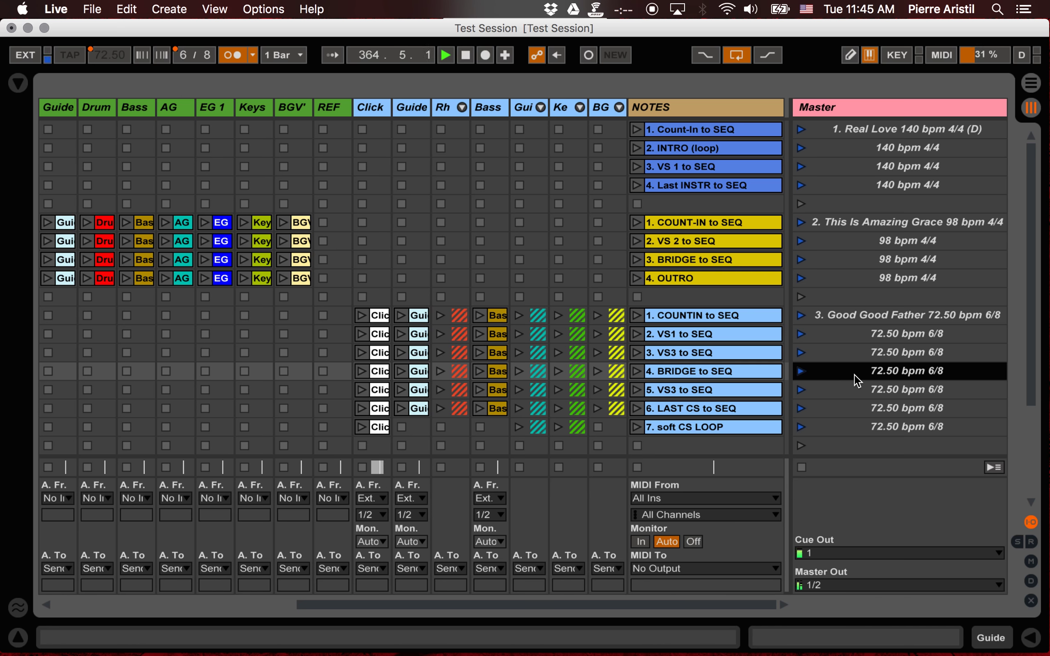
{"action": "key", "text": "Return"}
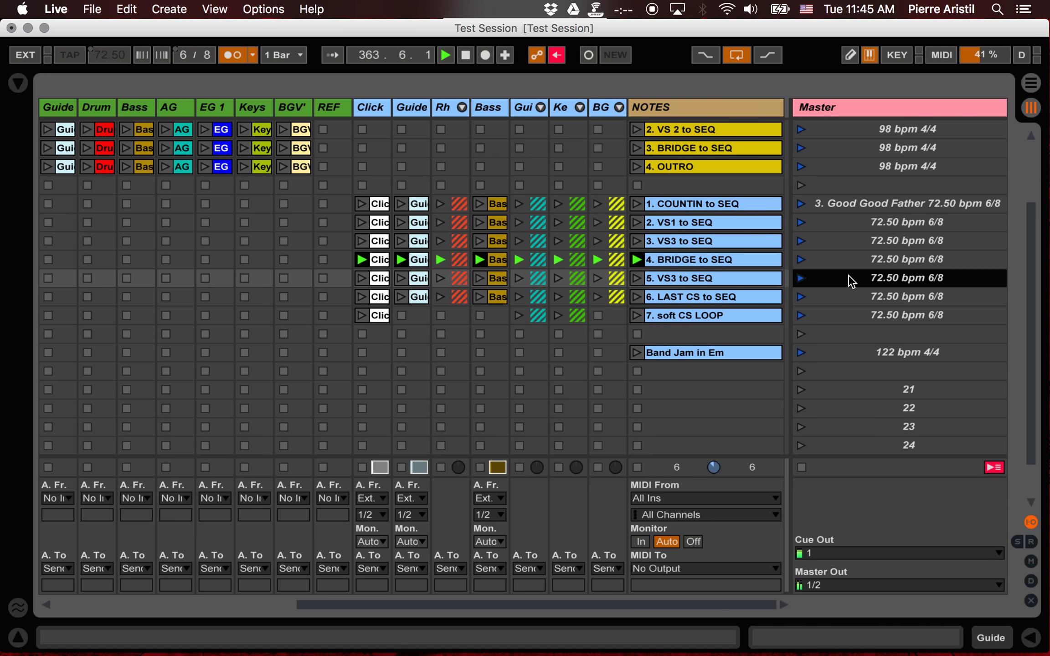
Step: Launch Good Good Father's "7. soft CS LOOP" scene
{"action": "left_click", "coordinate": [859, 259]}
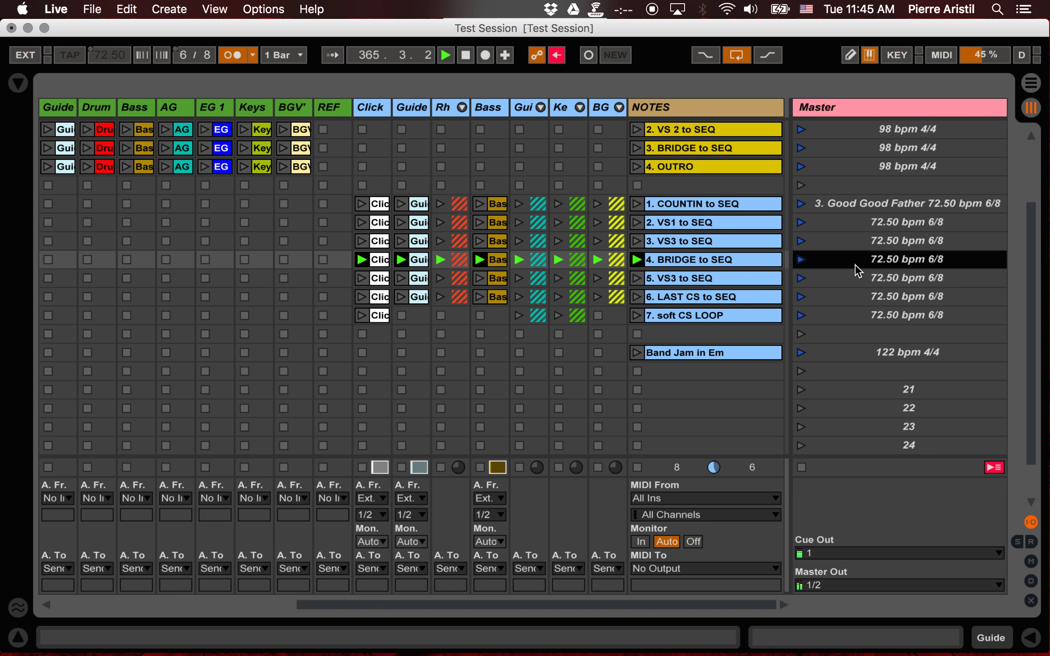
{"action": "key", "text": "Down"}
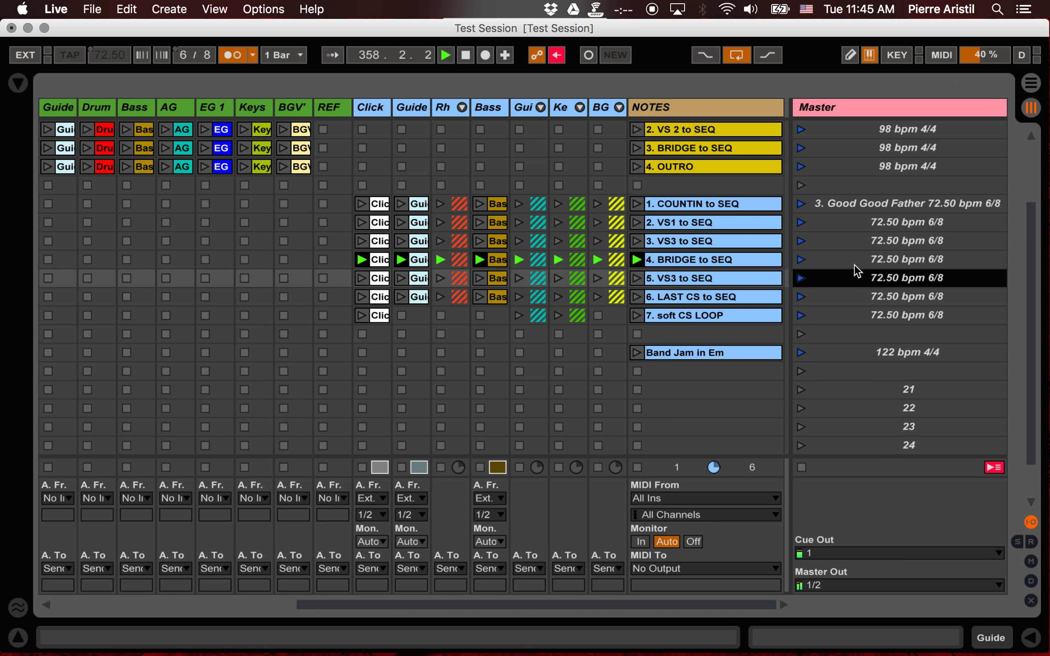
{"action": "left_click", "coordinate": [839, 315]}
{"action": "key", "text": "Return"}
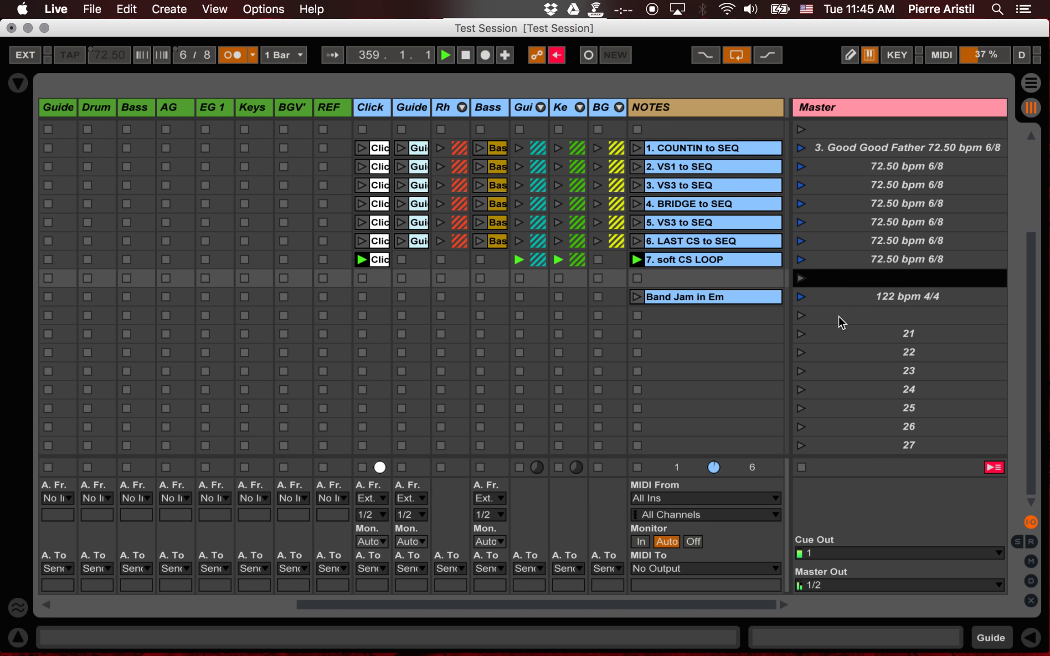
Step: Launch Good Good Father's "5. VS3 to SEQ" scene
{"action": "scroll", "coordinate": [763, 314], "scroll_direction": "up", "scroll_amount": 3}
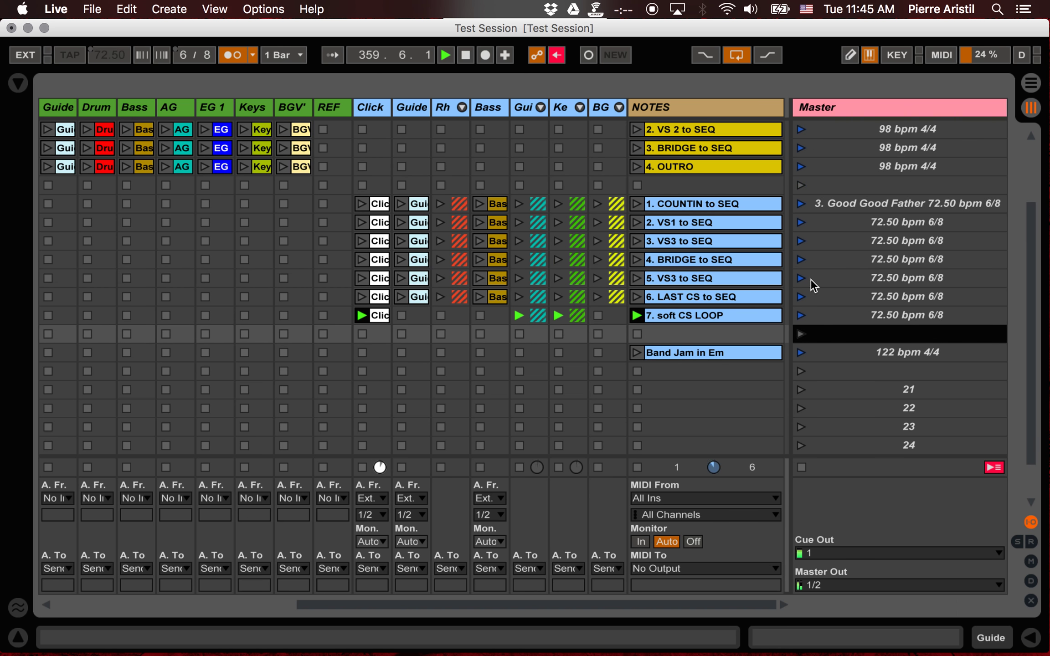
{"action": "left_click", "coordinate": [830, 281]}
{"action": "key", "text": "Return"}
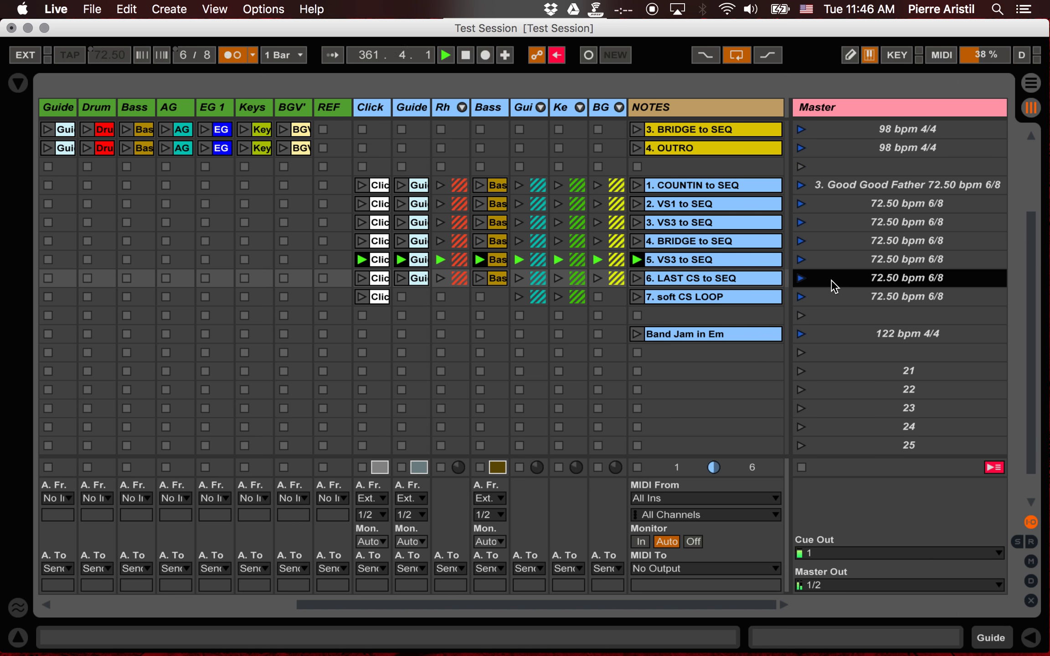
{"action": "scroll", "coordinate": [831, 280], "scroll_direction": "up", "scroll_amount": 2}
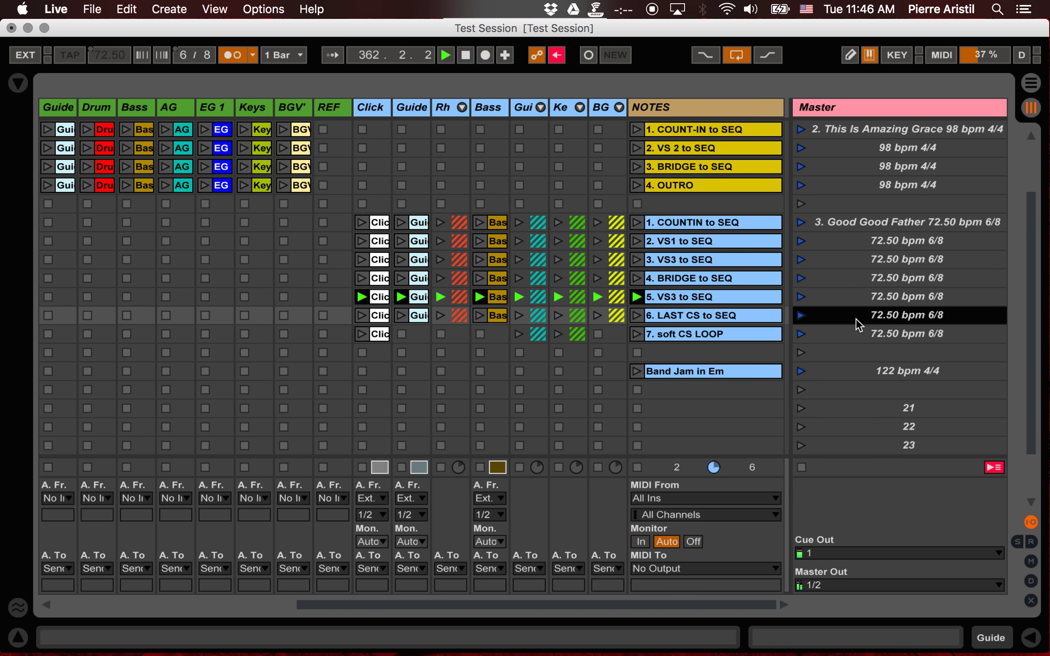
Step: Stop all session clips, return every track to the arrangement and stop playback
{"action": "left_click", "coordinate": [800, 467]}
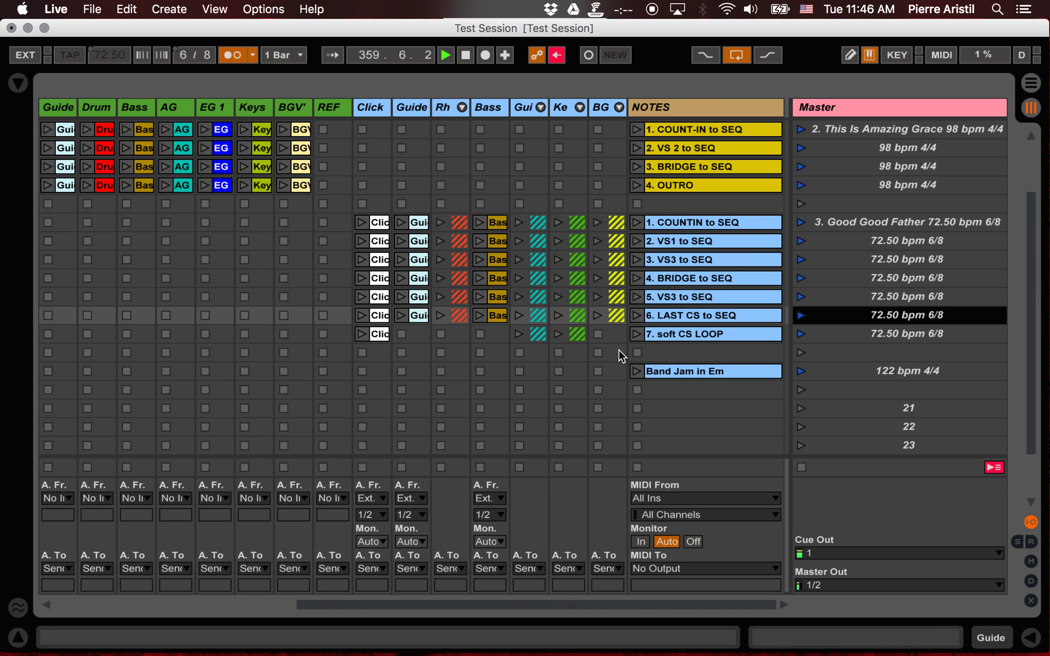
{"action": "left_click", "coordinate": [555, 56]}
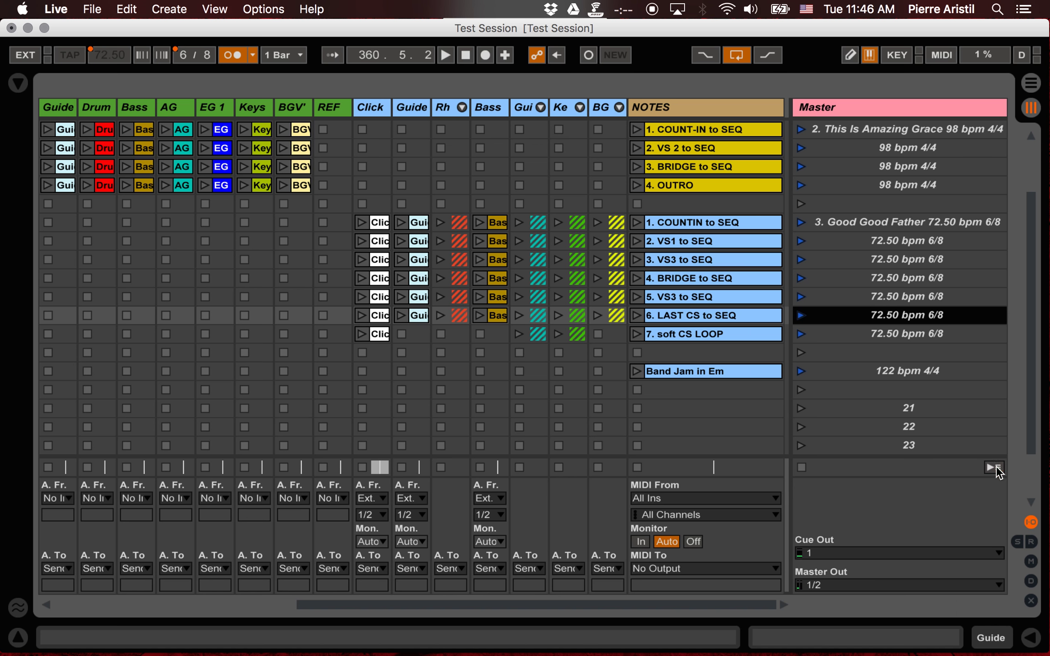
Step: Switch back to Arrangement View, show the browser and search Google Drive for "metronome"
{"action": "key", "text": "Tab"}
{"action": "scroll", "coordinate": [387, 359], "scroll_direction": "left", "scroll_amount": 2}
{"action": "left_click", "coordinate": [387, 359]}
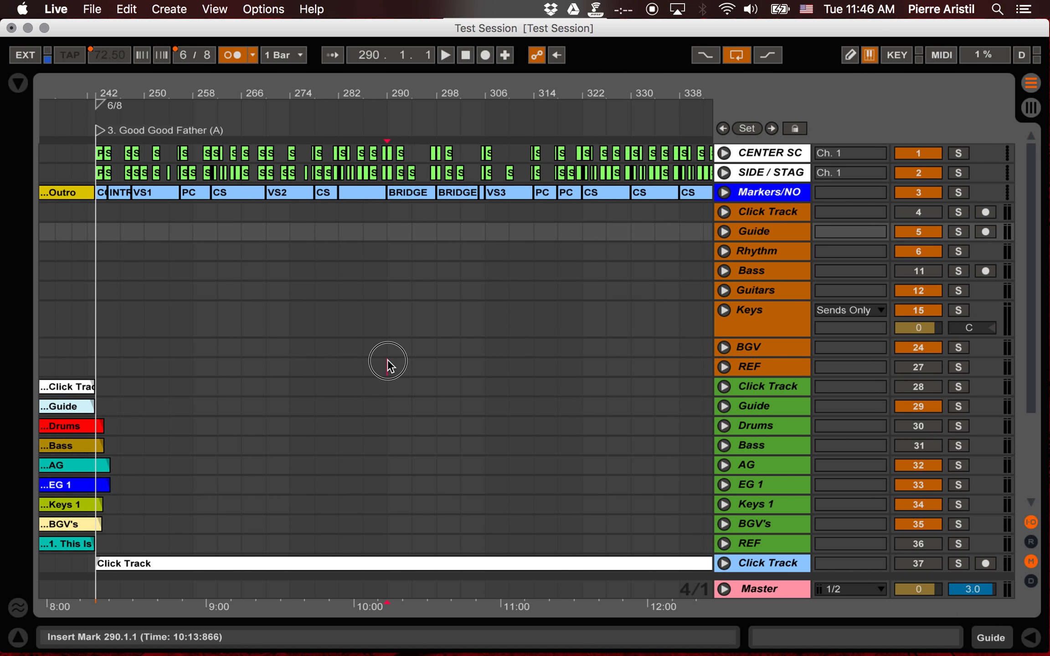
{"action": "key", "text": "minus"}
{"action": "key", "text": "minus"}
{"action": "key", "text": "minus"}
{"action": "key", "text": "super+alt+b"}
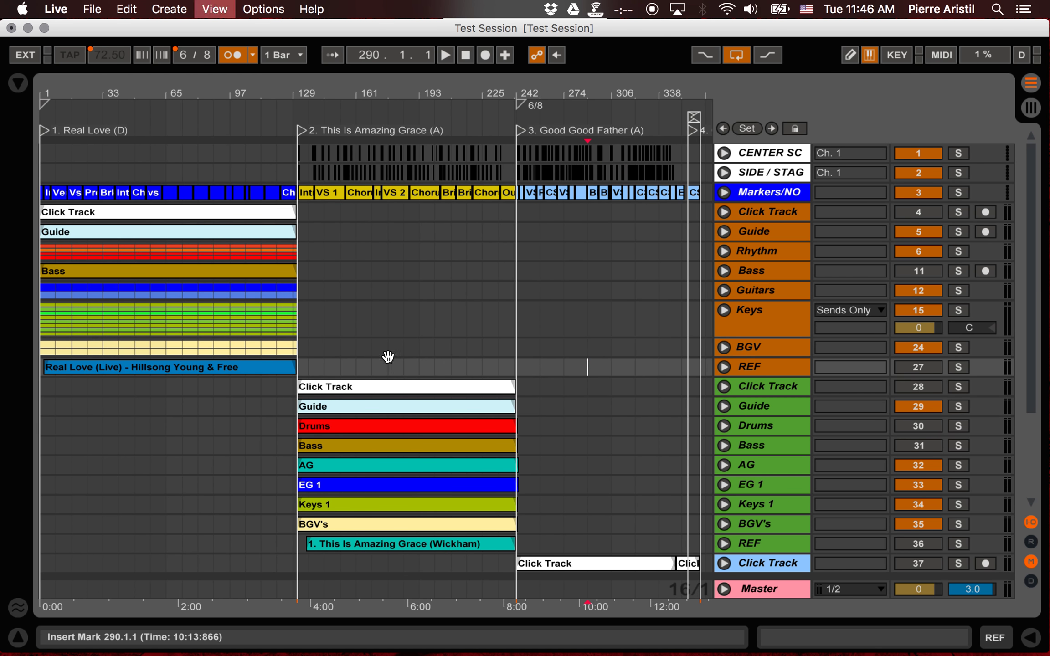
{"action": "double_click", "coordinate": [249, 90]}
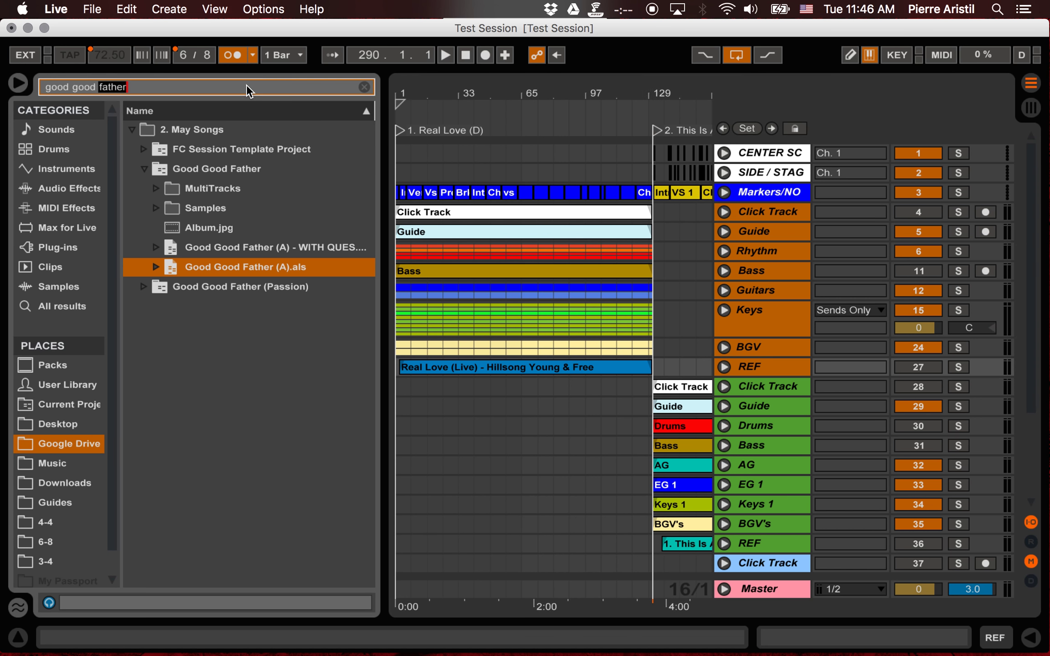
{"action": "key", "text": "super+a"}
{"action": "type", "text": "metro"}
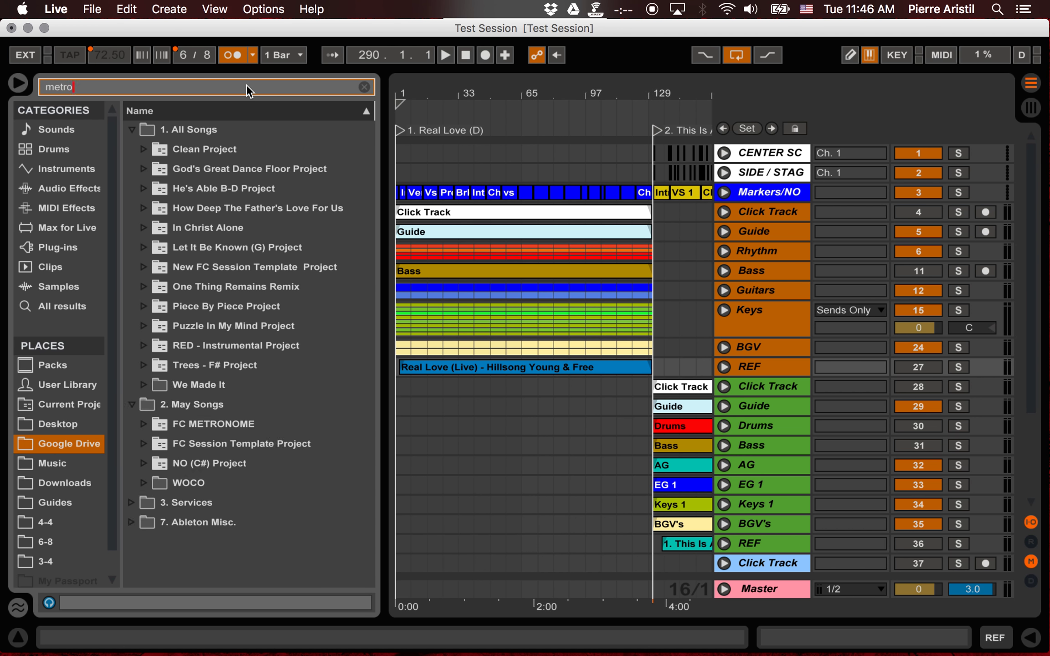
{"action": "type", "text": "nome"}
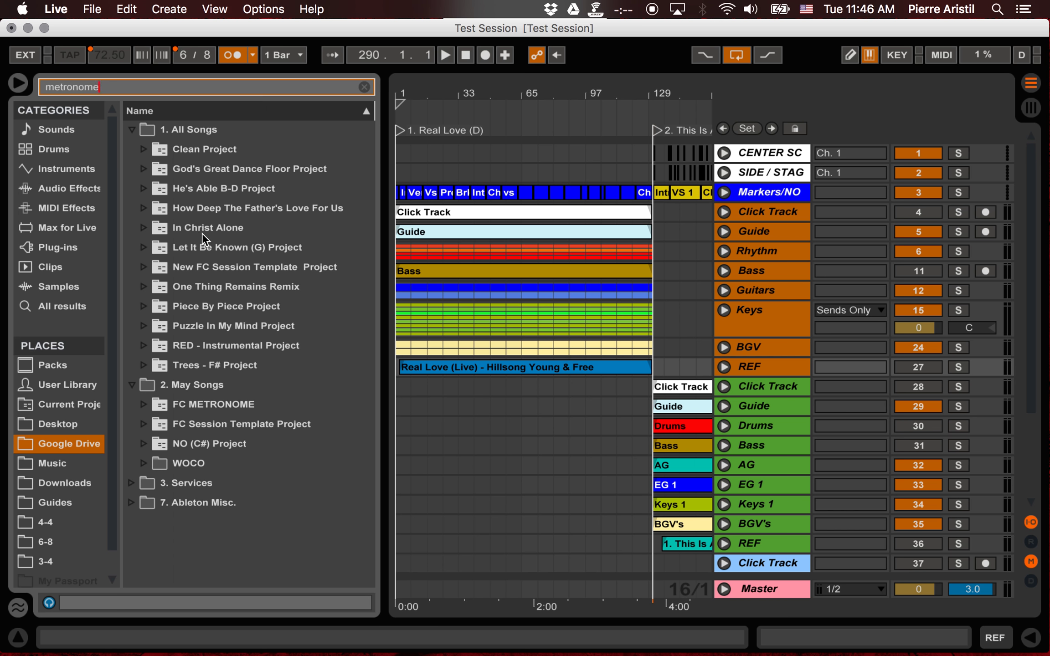
Step: Add the 4/4 track from Metronome.als in the FC METRONOME project directly below the Markers track
{"action": "left_click", "coordinate": [143, 401]}
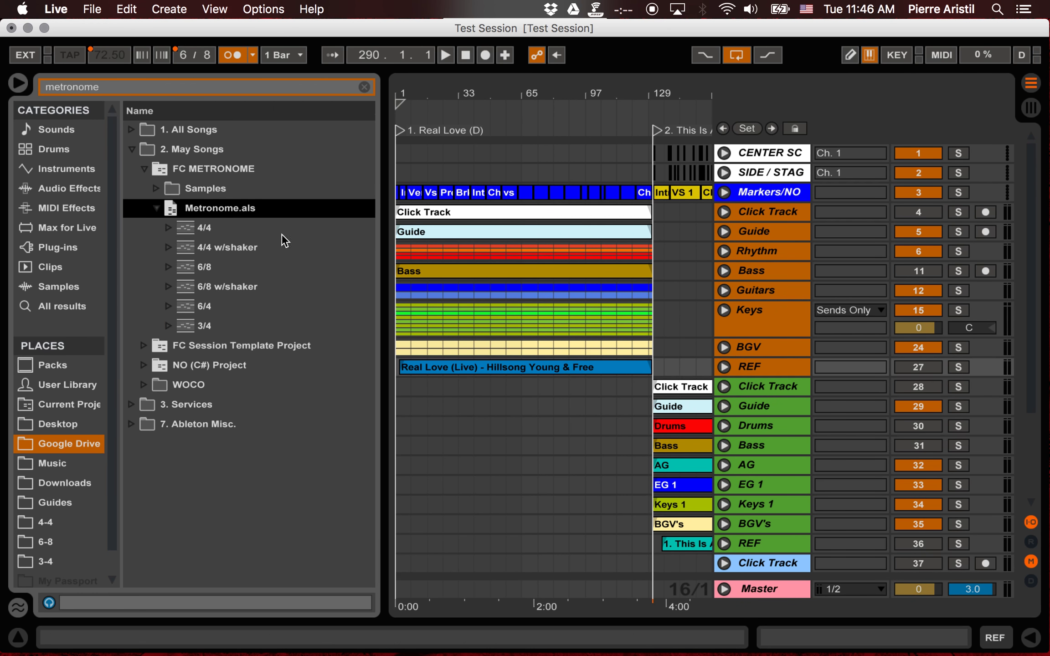
{"action": "left_click", "coordinate": [203, 227]}
{"action": "left_click_drag", "start_coordinate": [203, 227], "coordinate": [476, 202]}
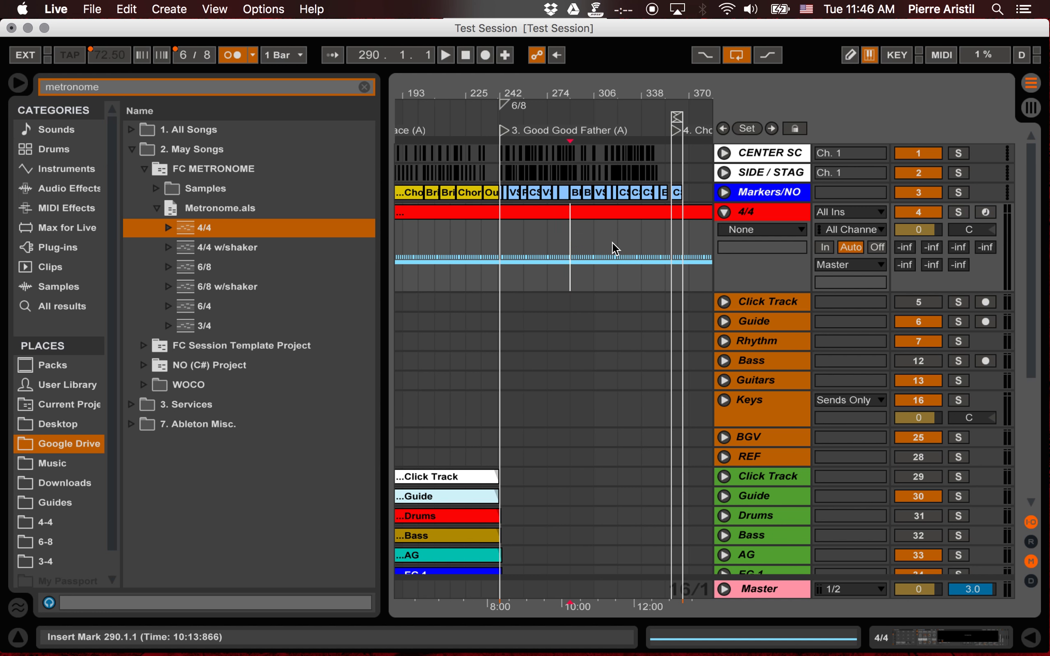
Step: Add the 6/8 track from Metronome.als directly below the 4/4 metronome track
{"action": "scroll", "coordinate": [615, 249], "scroll_direction": "left", "scroll_amount": 10}
{"action": "scroll", "coordinate": [577, 214], "scroll_direction": "right", "scroll_amount": 10}
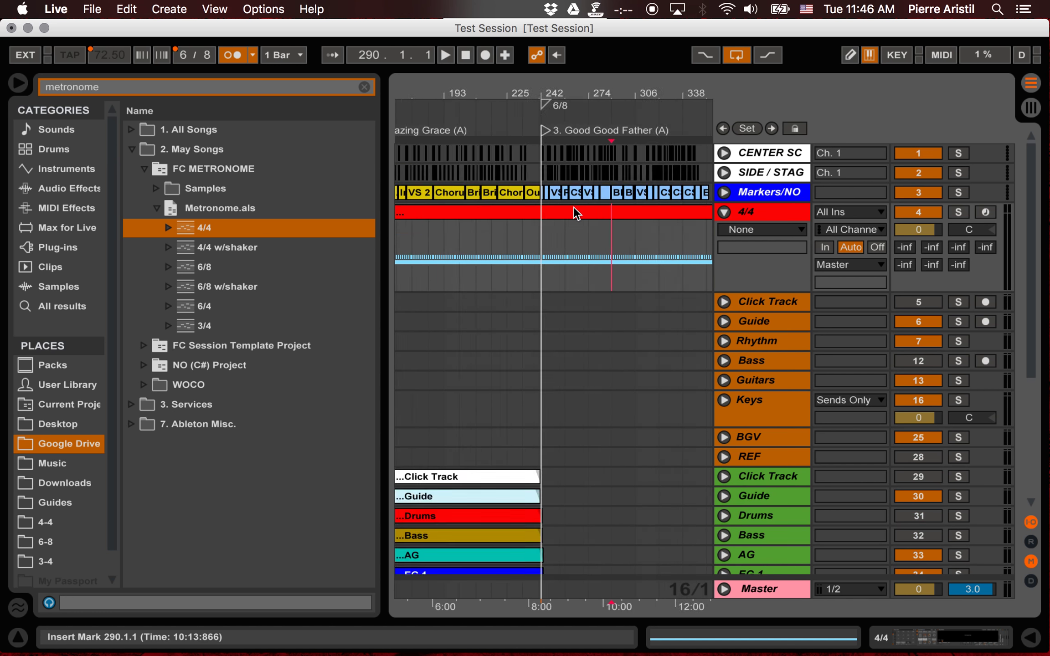
{"action": "scroll", "coordinate": [576, 214], "scroll_direction": "right", "scroll_amount": 10}
{"action": "scroll", "coordinate": [576, 214], "scroll_direction": "left", "scroll_amount": 10}
{"action": "scroll", "coordinate": [576, 213], "scroll_direction": "right", "scroll_amount": 5}
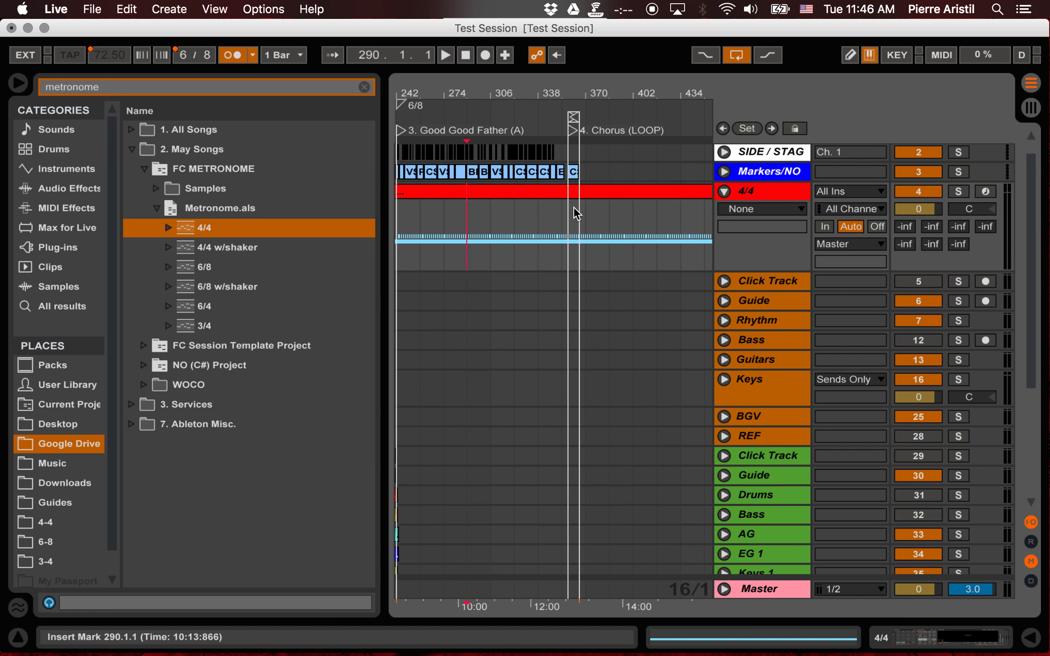
{"action": "scroll", "coordinate": [576, 213], "scroll_direction": "left", "scroll_amount": 2}
{"action": "left_click", "coordinate": [205, 268]}
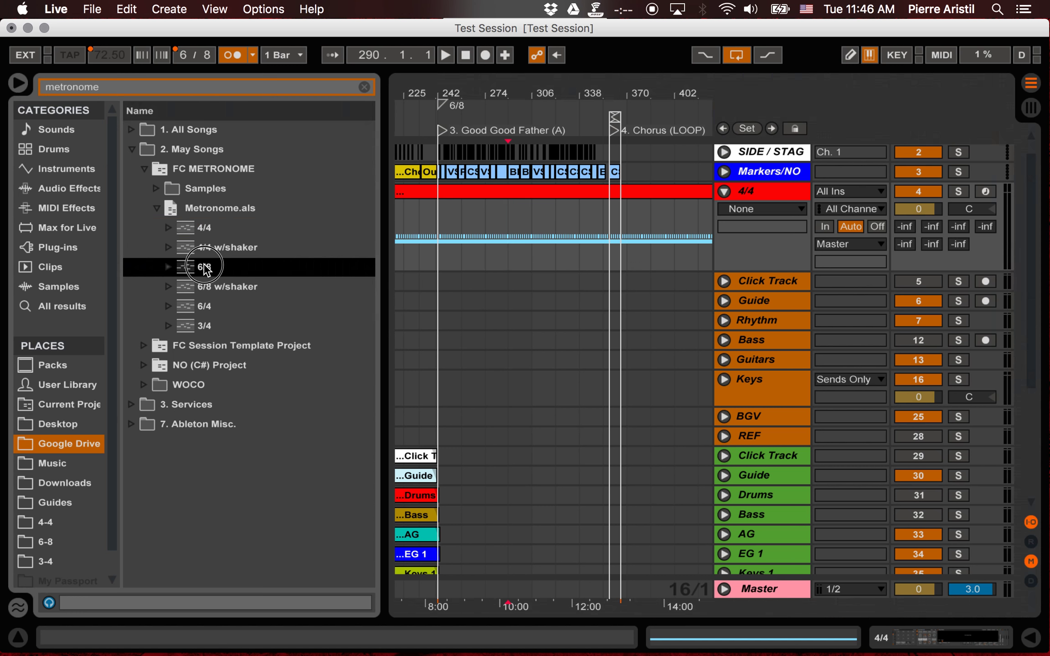
{"action": "left_click_drag", "start_coordinate": [204, 267], "coordinate": [437, 283]}
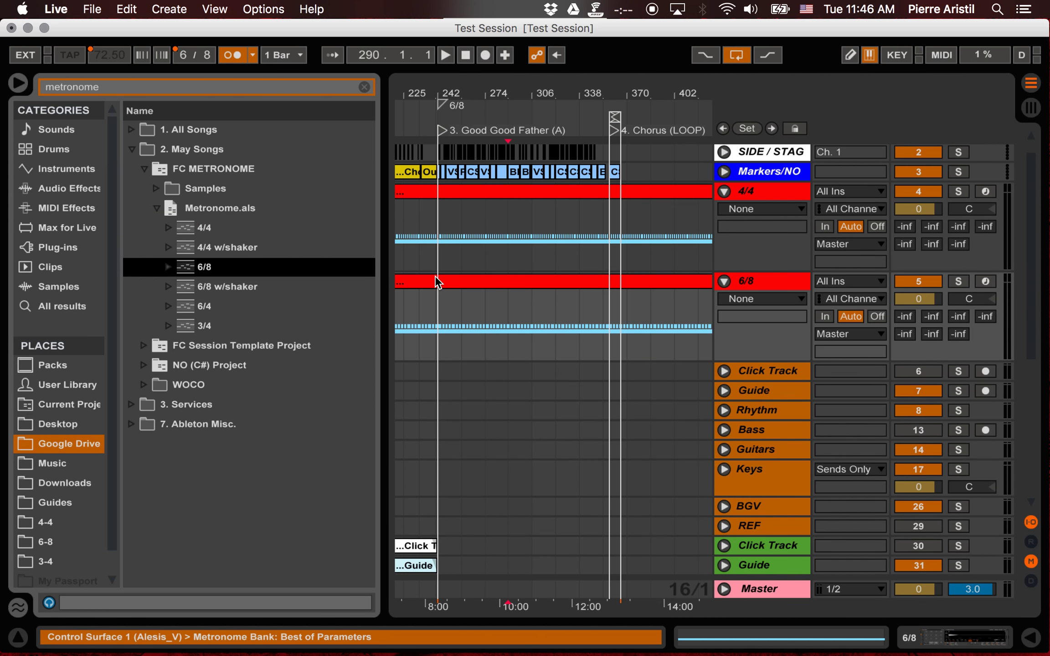
Step: Hide the browser, trim the 6/8 clip to start at bar 242 where Good Good Father begins, and delete the portion before it
{"action": "key", "text": "super+alt+b"}
{"action": "scroll", "coordinate": [251, 274], "scroll_direction": "left", "scroll_amount": 5}
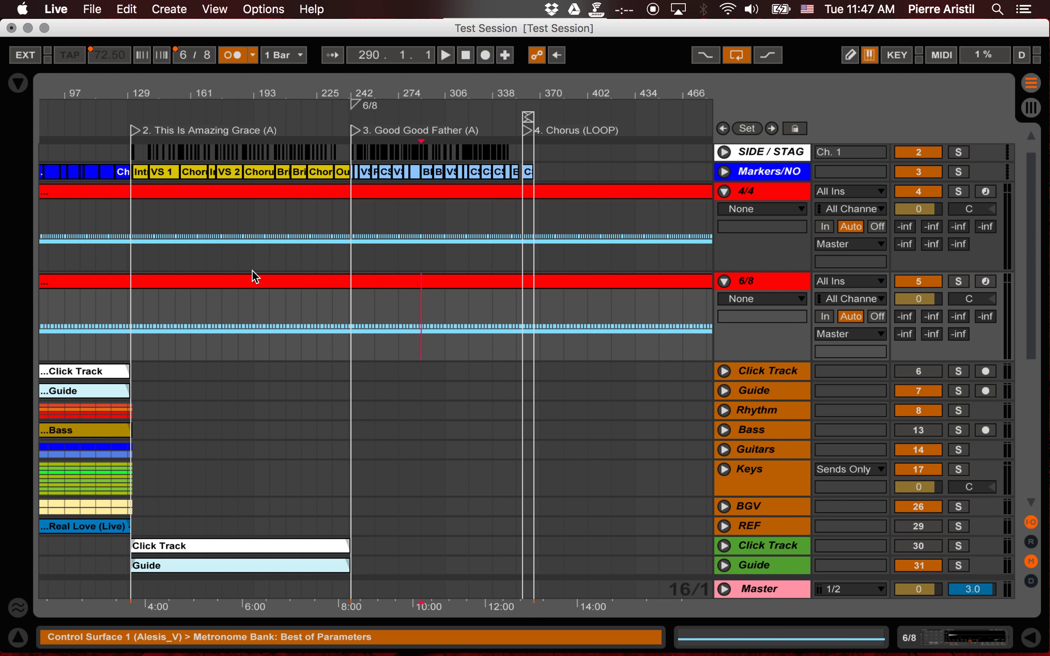
{"action": "left_click", "coordinate": [350, 293]}
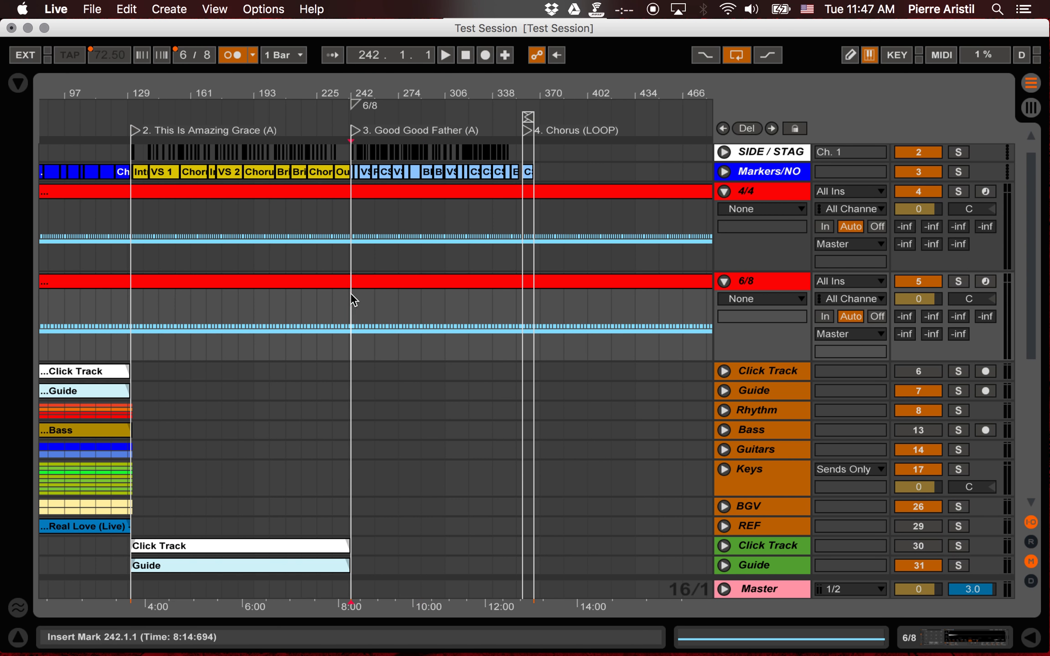
{"action": "key", "text": "plus"}
{"action": "key", "text": "plus"}
{"action": "key", "text": "plus"}
{"action": "key", "text": "plus"}
{"action": "key", "text": "plus"}
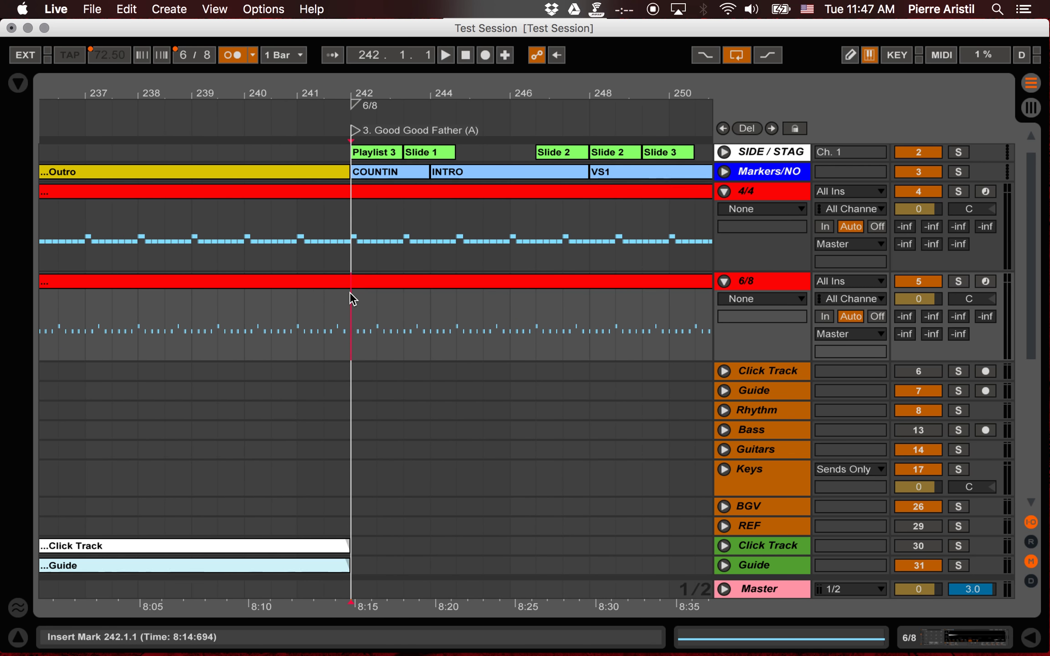
{"action": "key", "text": "plus"}
{"action": "left_click", "coordinate": [318, 297]}
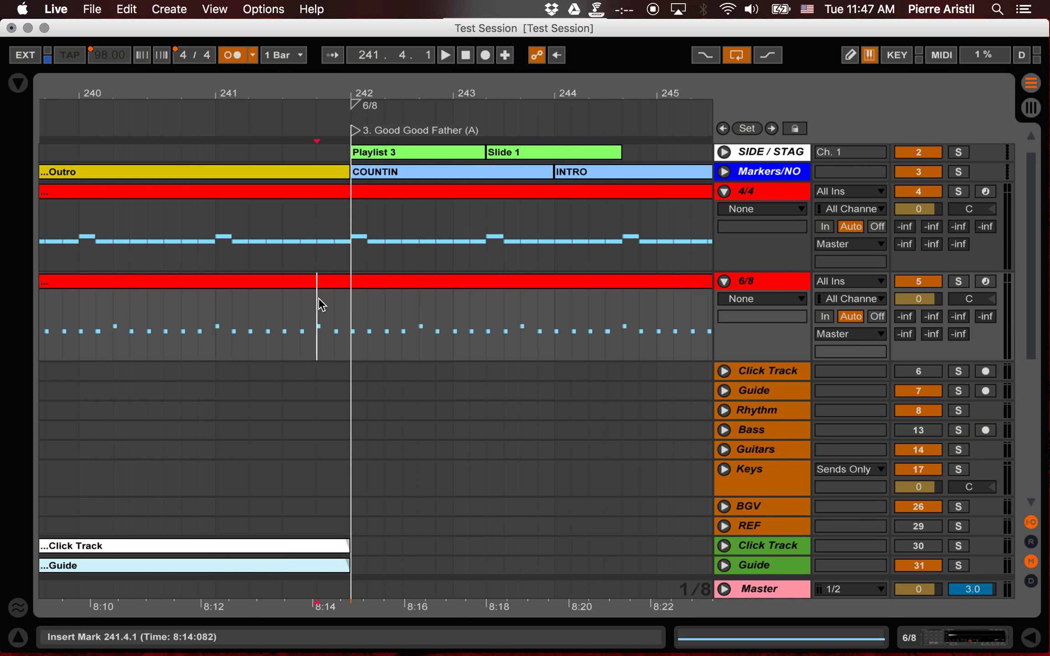
{"action": "key", "text": "super+e"}
{"action": "left_click_drag", "start_coordinate": [355, 281], "coordinate": [370, 280]}
{"action": "left_click", "coordinate": [297, 275]}
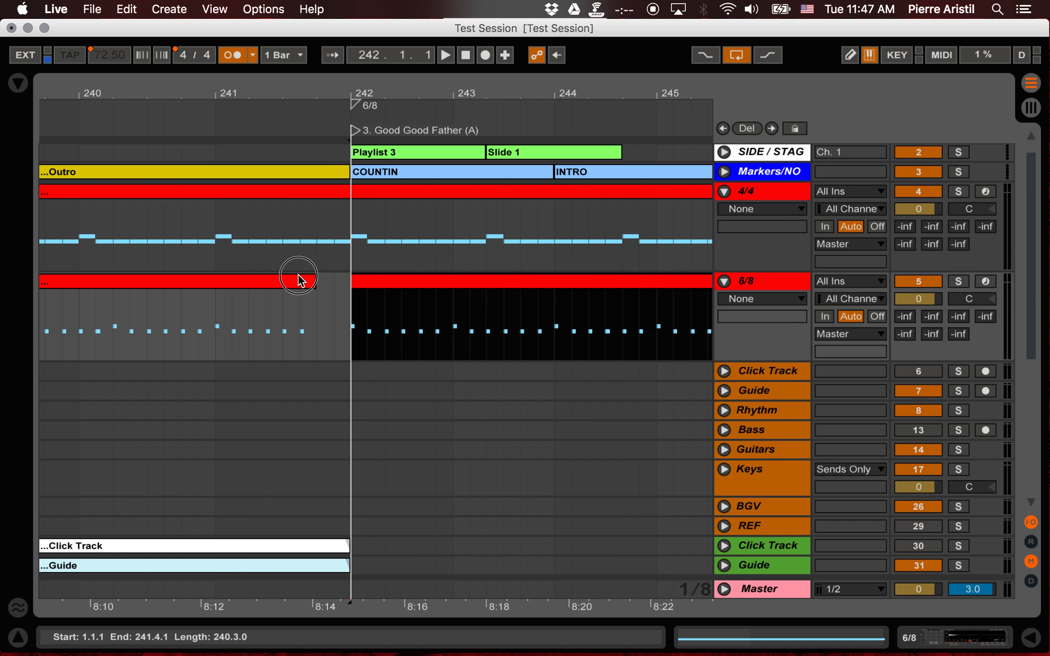
{"action": "key", "text": "Delete"}
Step: Split the 4/4 clip at bar 242 and delete everything after the split
{"action": "left_click", "coordinate": [351, 225]}
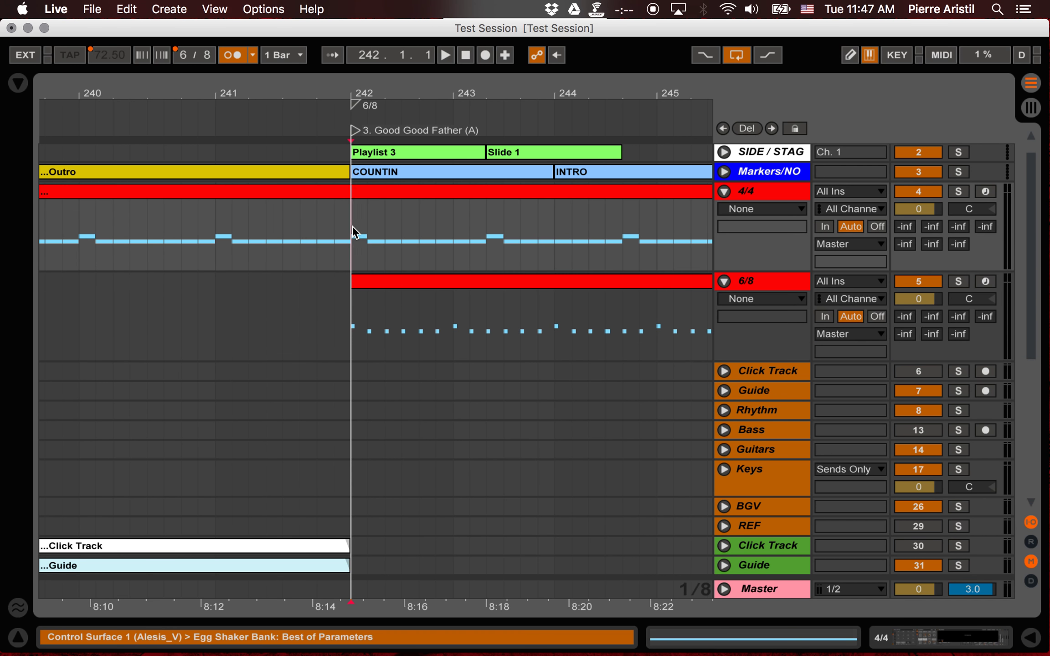
{"action": "key", "text": "super+e"}
{"action": "left_click", "coordinate": [373, 190]}
{"action": "key", "text": "Delete"}
{"action": "key", "text": "z"}
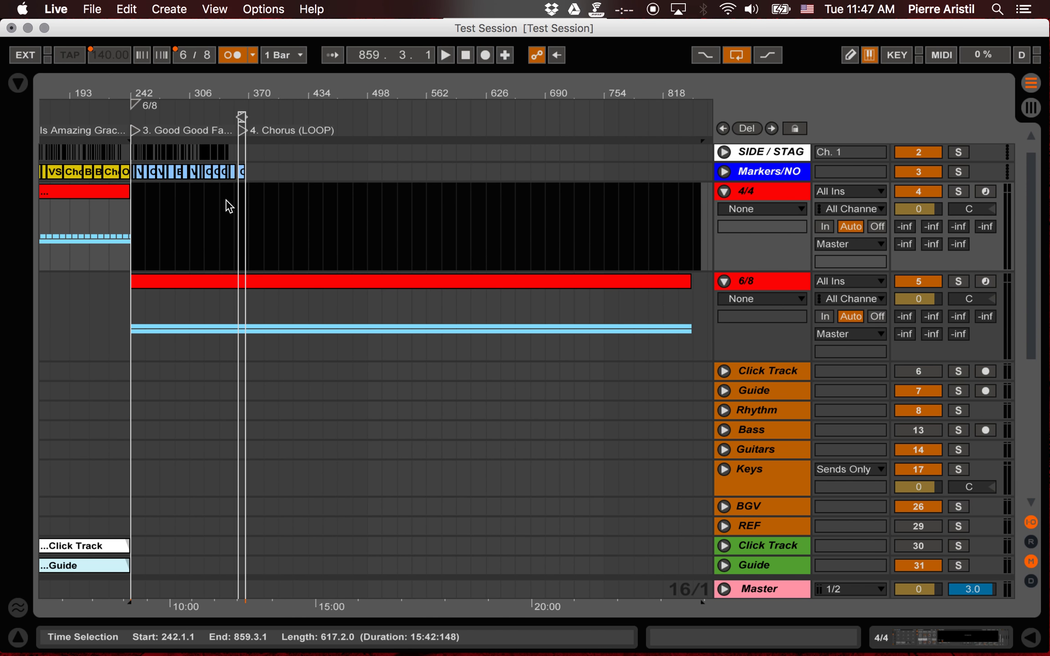
Step: Move the 6/8 clip onto the 4/4 track after the 4/4 clip and delete the emptied 6/8 track
{"action": "scroll", "coordinate": [229, 207], "scroll_direction": "left", "scroll_amount": 5}
{"action": "left_click", "coordinate": [168, 222]}
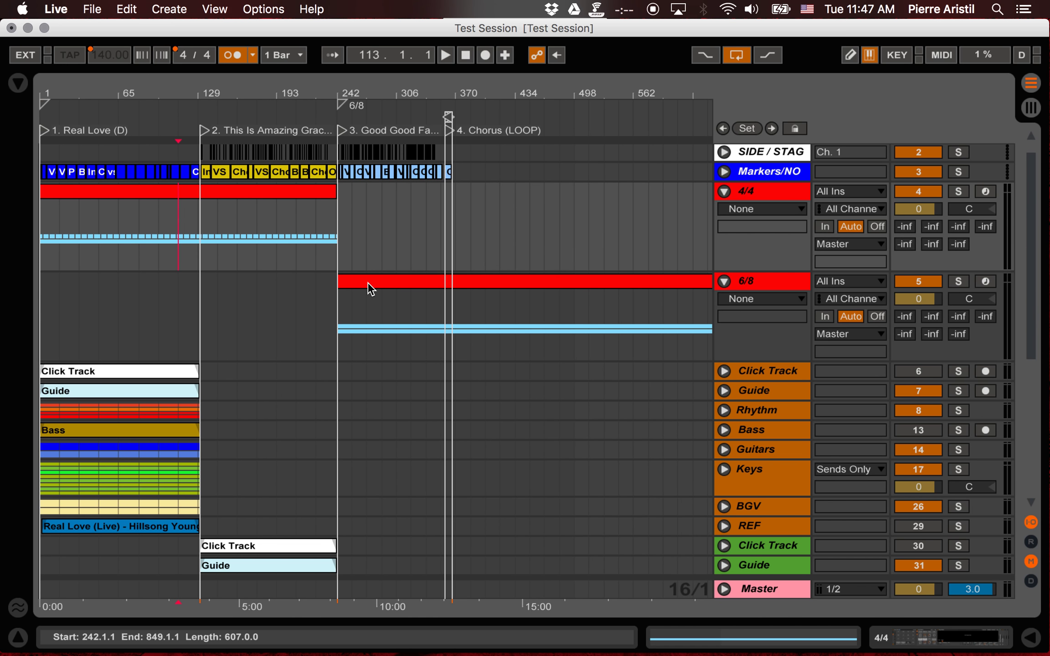
{"action": "left_click_drag", "start_coordinate": [369, 283], "coordinate": [370, 269]}
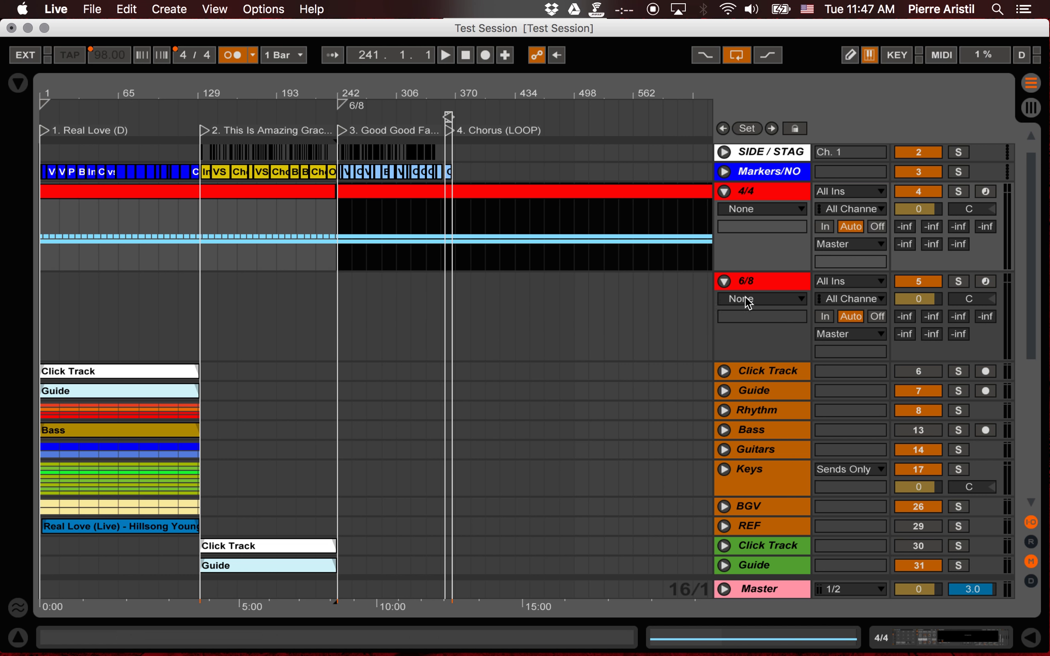
{"action": "left_click", "coordinate": [764, 278]}
{"action": "key", "text": "Delete"}
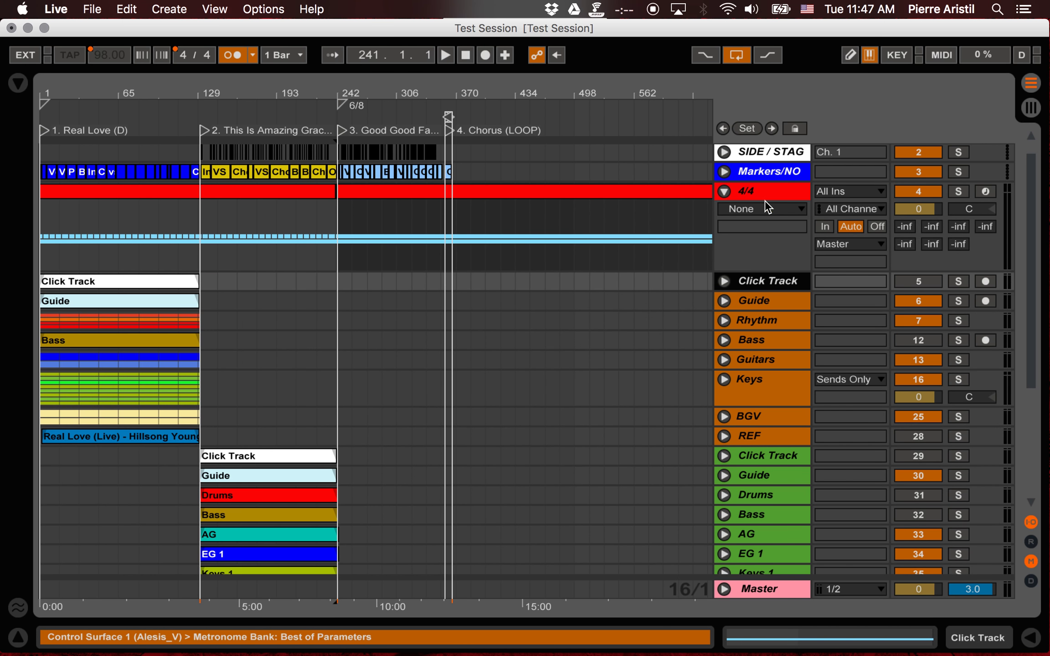
Step: Rename the combined 4/4 metronome track as CLICK
{"action": "left_click", "coordinate": [766, 191]}
{"action": "key", "text": "super+r"}
{"action": "type", "text": "4"}
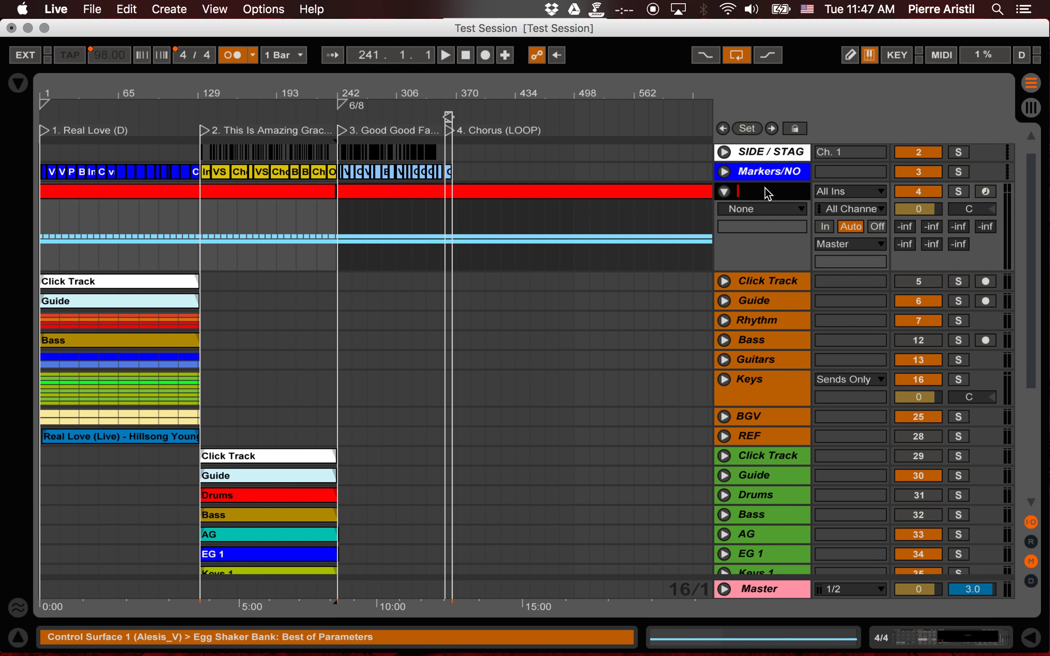
{"action": "key", "text": "Return"}
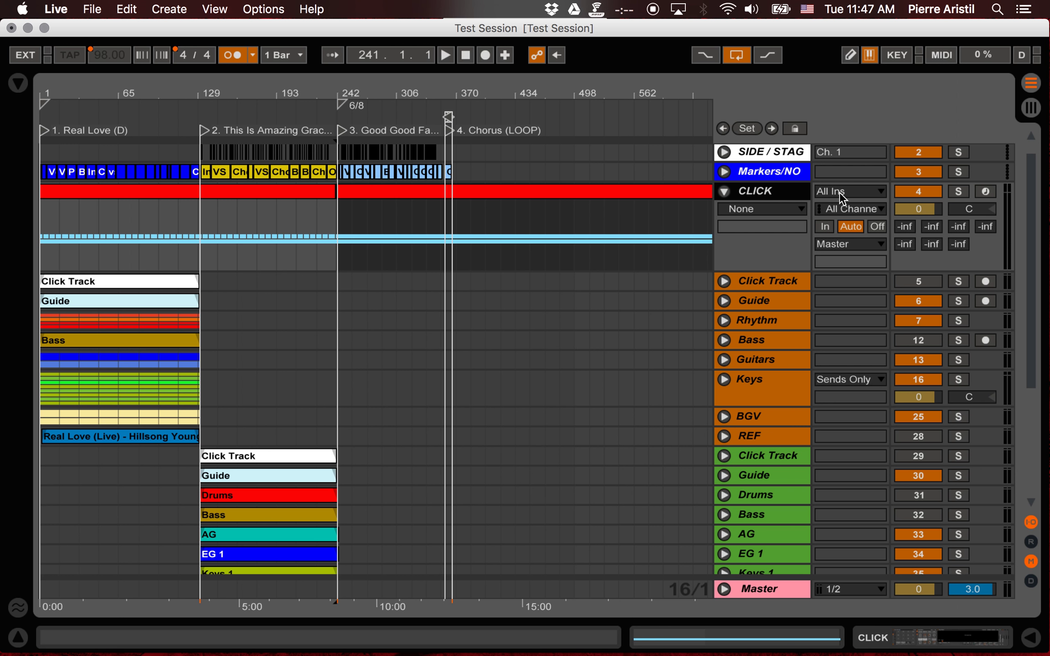
Step: Route the CLICK track's output to Sends Only and raise its A-Click send to 0 dB
{"action": "left_click", "coordinate": [843, 244]}
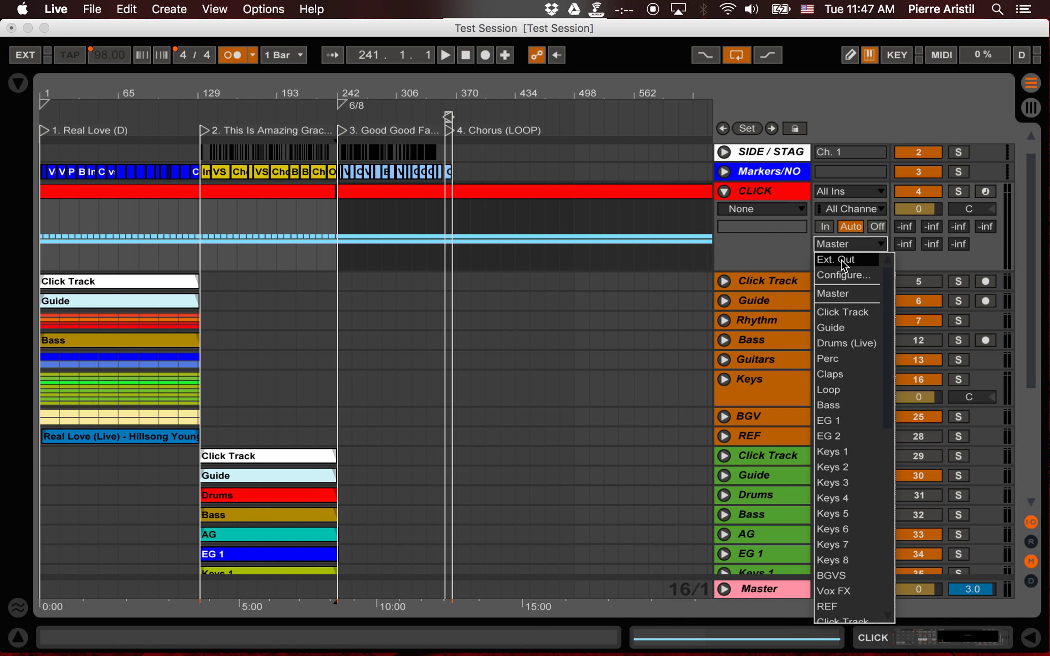
{"action": "scroll", "coordinate": [852, 507], "scroll_direction": "down", "scroll_amount": 10}
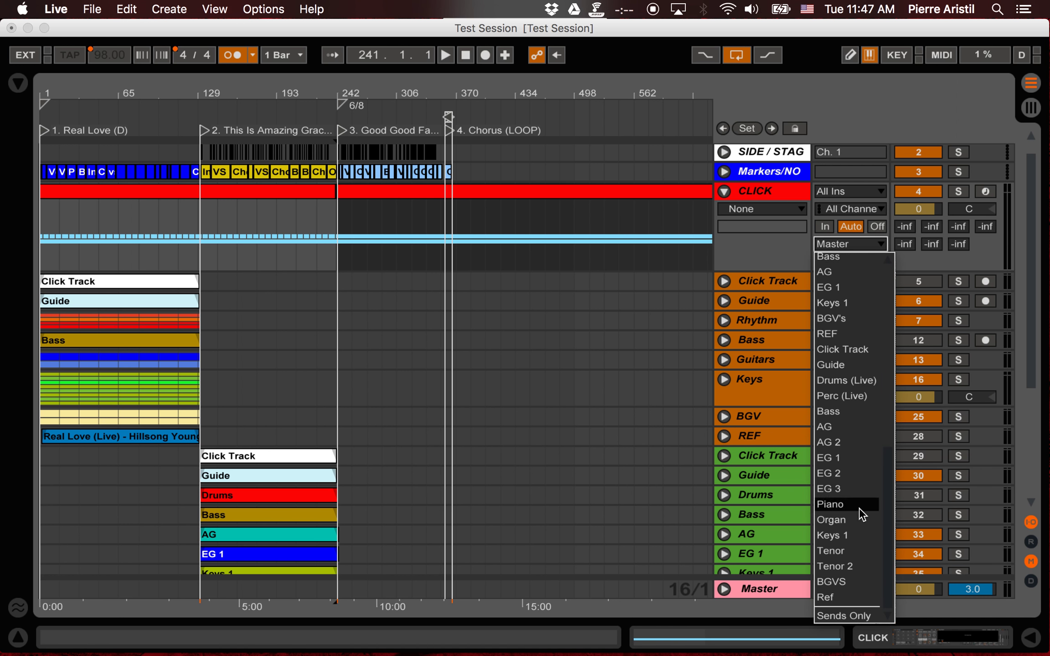
{"action": "left_click", "coordinate": [848, 616]}
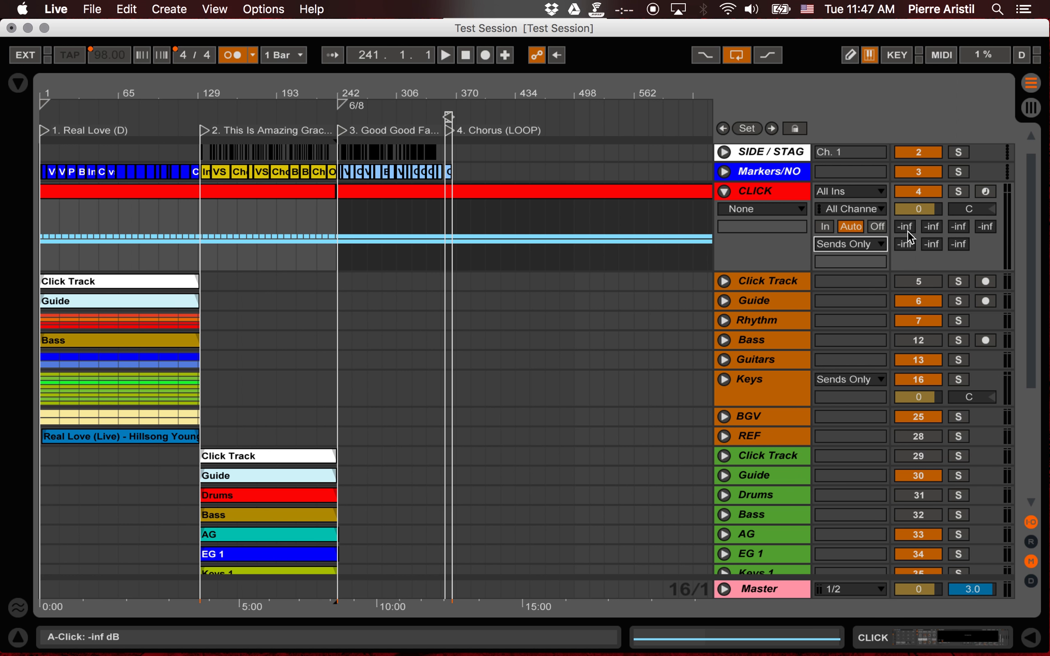
{"action": "left_click_drag", "start_coordinate": [903, 226], "coordinate": [903, 191]}
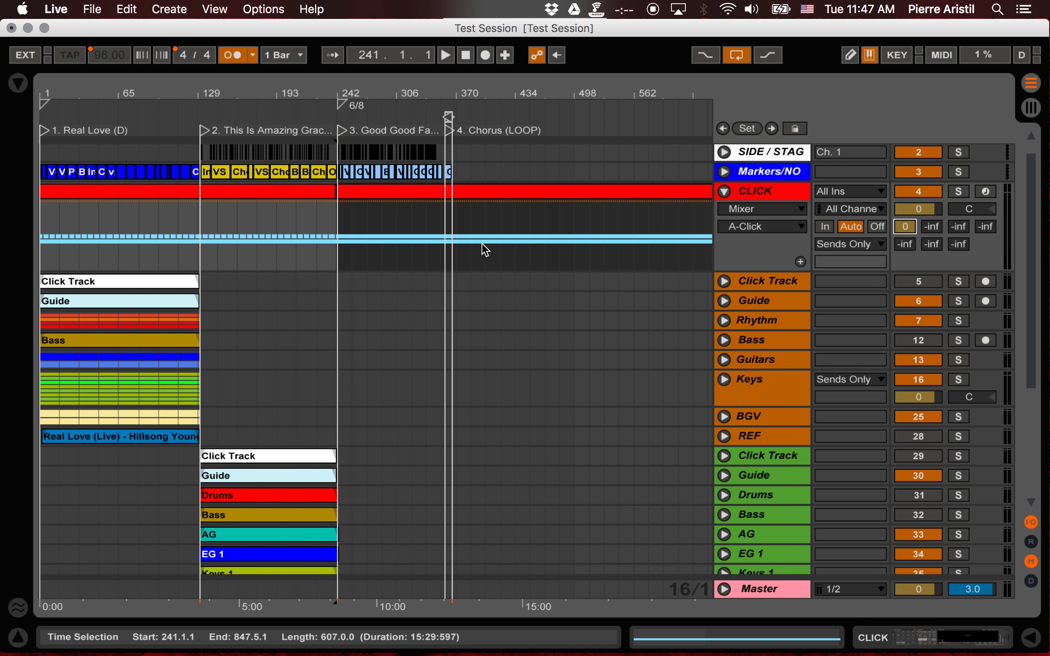
Step: Play the arrangement from bar 241 and turn off the built-in metronome
{"action": "key", "text": "space"}
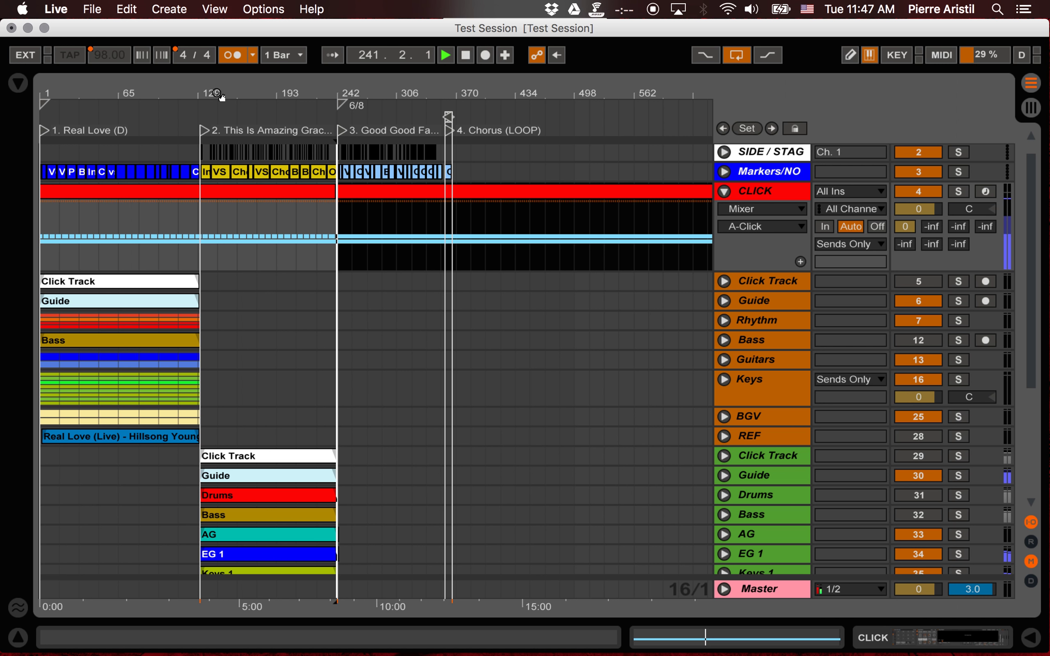
{"action": "left_click", "coordinate": [231, 54]}
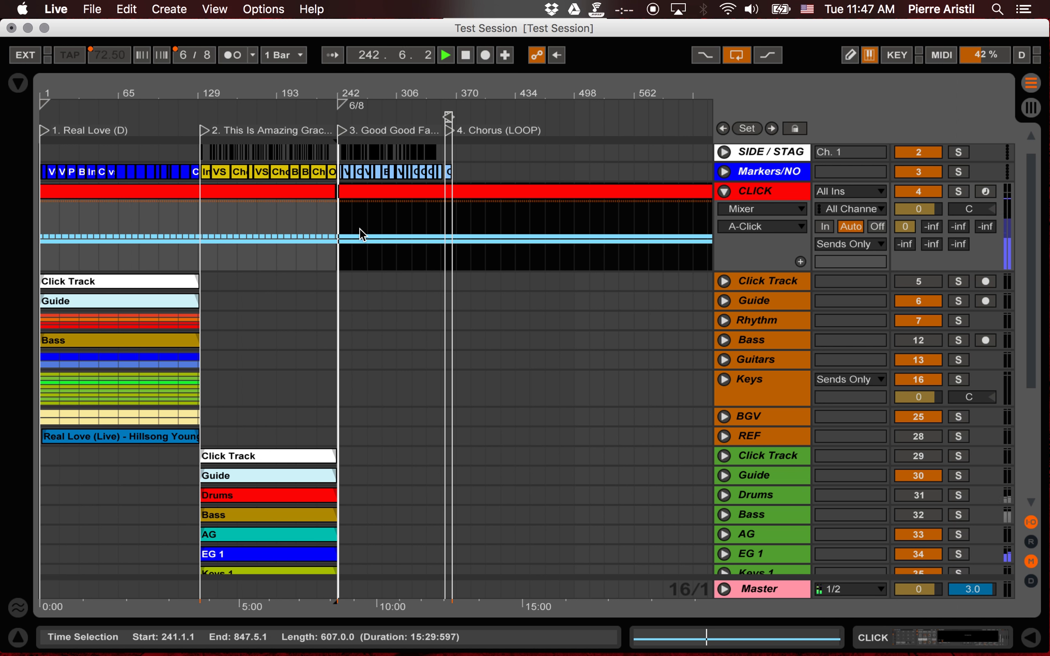
Step: Move the 6/8 clip to start at bar 242, extend the 4/4 clip to meet it, and play across the transition
{"action": "scroll", "coordinate": [338, 227], "scroll_direction": "up", "scroll_amount": 10}
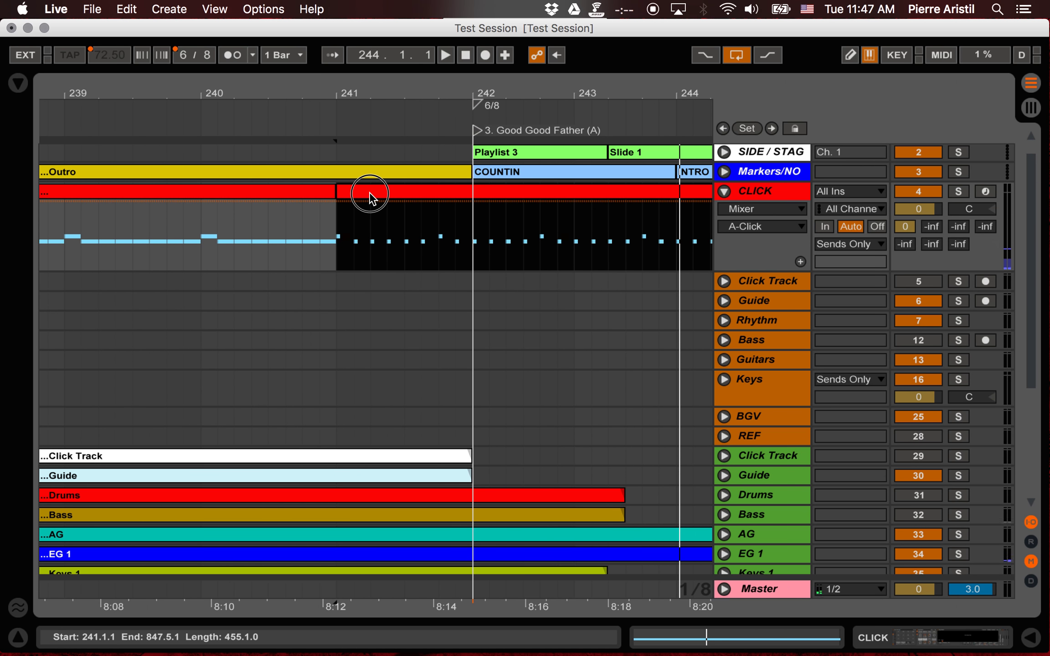
{"action": "left_click_drag", "start_coordinate": [369, 192], "coordinate": [472, 189]}
{"action": "left_click", "coordinate": [330, 189]}
{"action": "left_click_drag", "start_coordinate": [331, 189], "coordinate": [472, 189]}
{"action": "left_click", "coordinate": [323, 218]}
{"action": "key", "text": "space"}
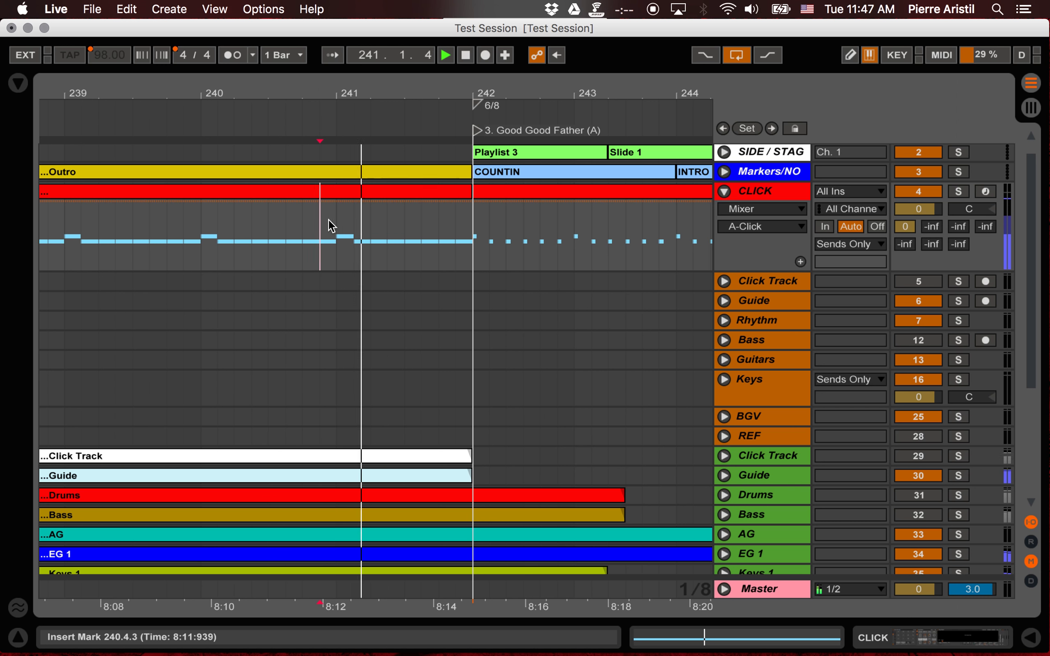
Step: Shorten the 6/8 clip on the CLICK track to end at bar 366, where the looped chorus ends, and stop playback
{"action": "key", "text": "minus"}
{"action": "key", "text": "minus"}
{"action": "key", "text": "minus"}
{"action": "key", "text": "minus"}
{"action": "key", "text": "minus"}
{"action": "key", "text": "minus"}
{"action": "key", "text": "minus"}
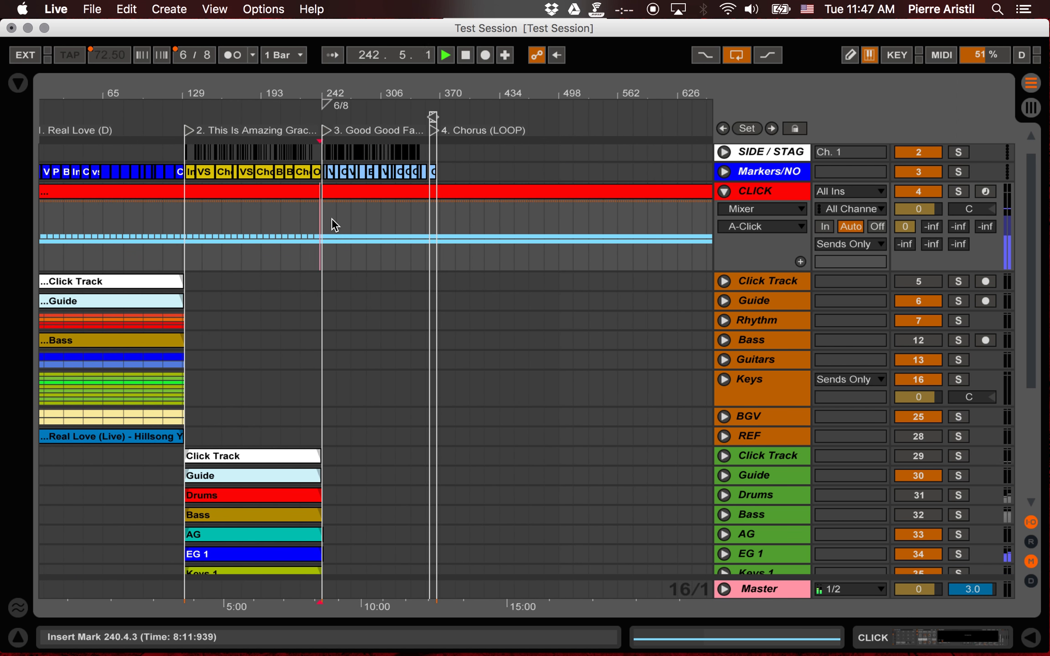
{"action": "left_click_drag", "start_coordinate": [440, 232], "coordinate": [628, 237]}
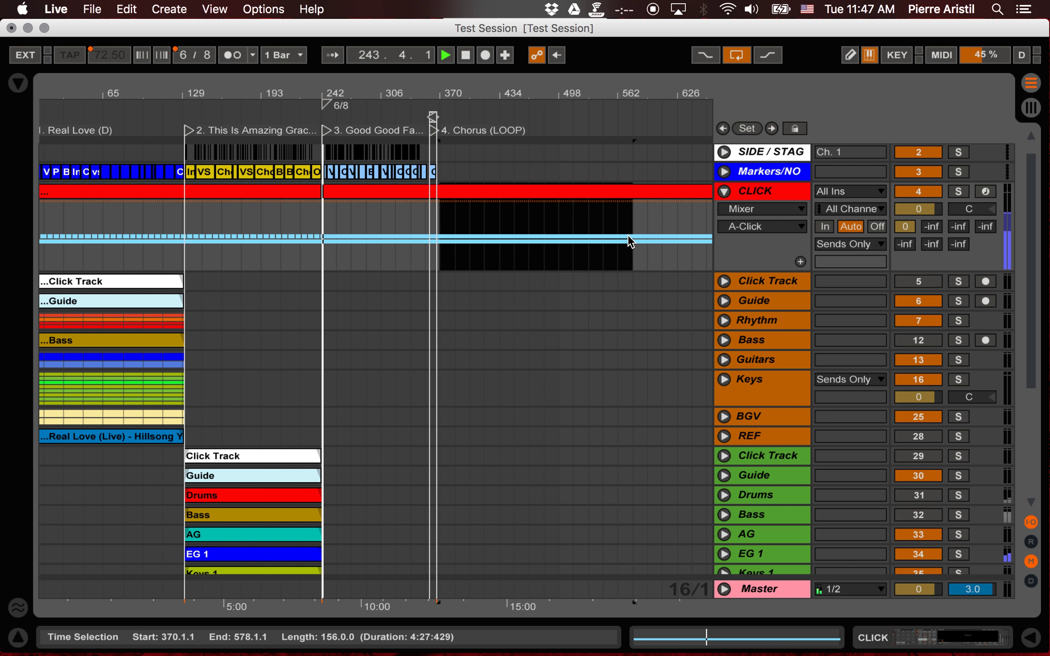
{"action": "scroll", "coordinate": [627, 235], "scroll_direction": "right", "scroll_amount": 5}
{"action": "scroll", "coordinate": [627, 235], "scroll_direction": "up", "scroll_amount": 1}
{"action": "left_click_drag", "start_coordinate": [700, 212], "coordinate": [289, 205]}
{"action": "key", "text": "z"}
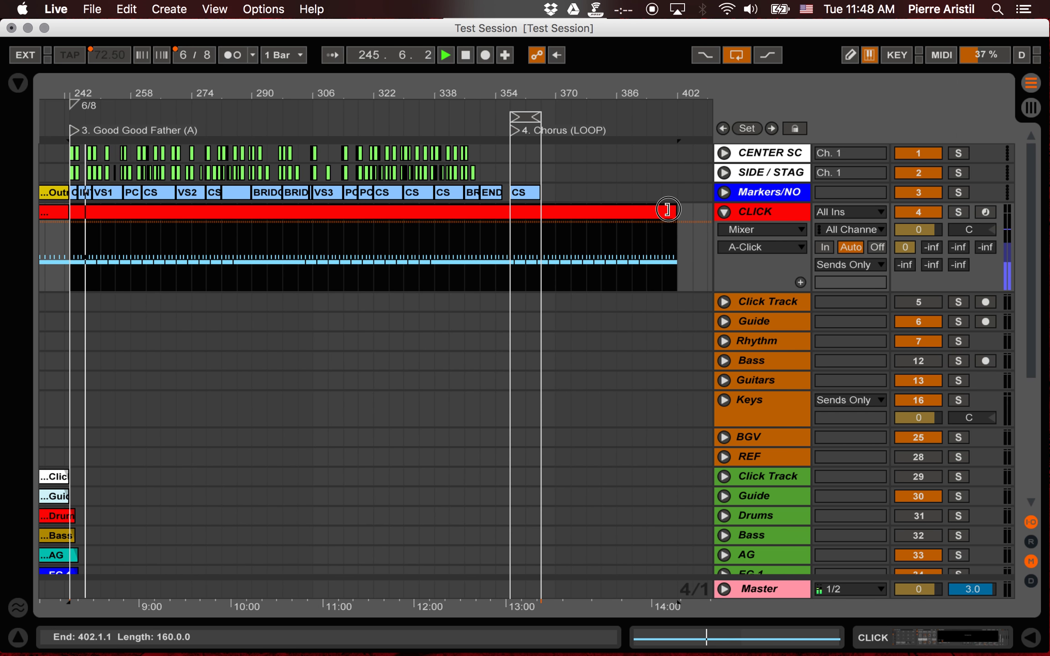
{"action": "left_click_drag", "start_coordinate": [661, 207], "coordinate": [541, 214]}
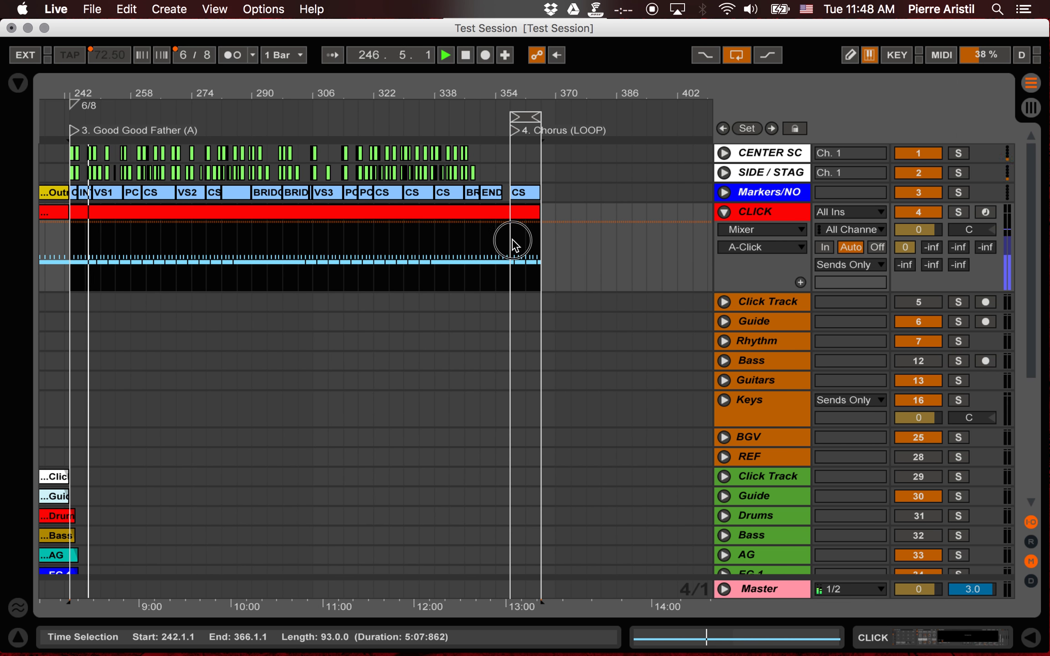
{"action": "left_click", "coordinate": [520, 244]}
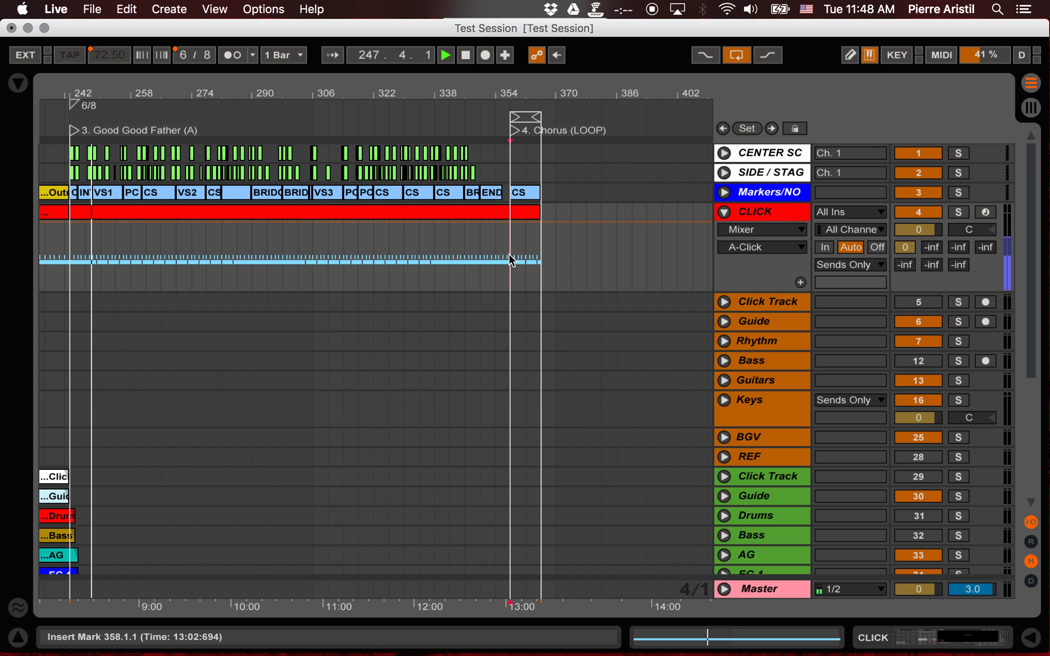
{"action": "key", "text": "minus"}
{"action": "key", "text": "minus"}
{"action": "key", "text": "minus"}
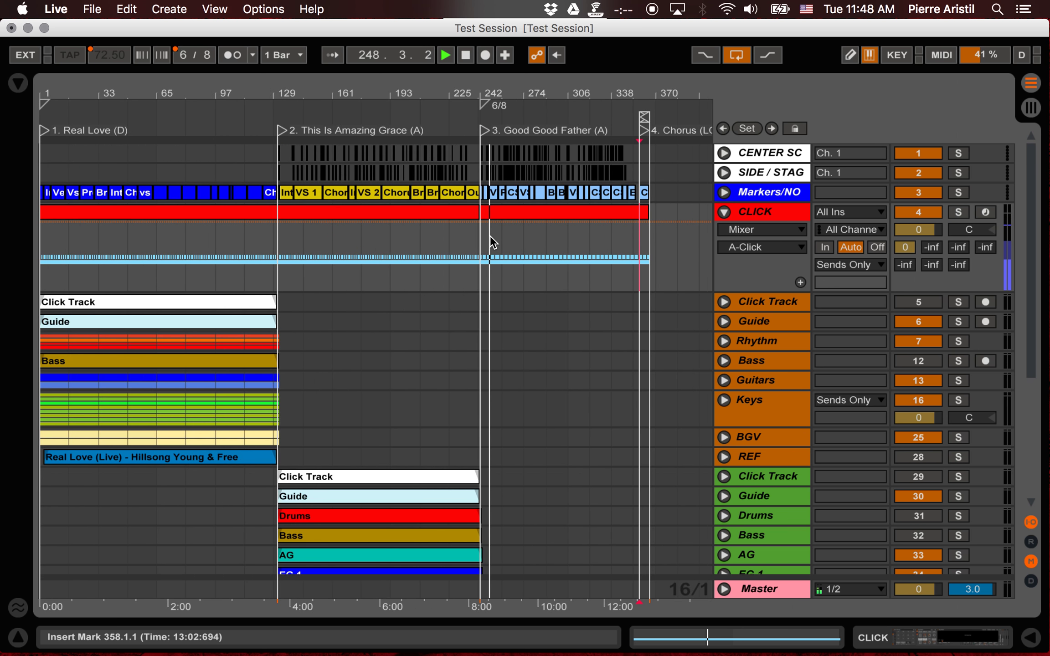
{"action": "key", "text": "space"}
{"action": "left_click", "coordinate": [506, 239]}
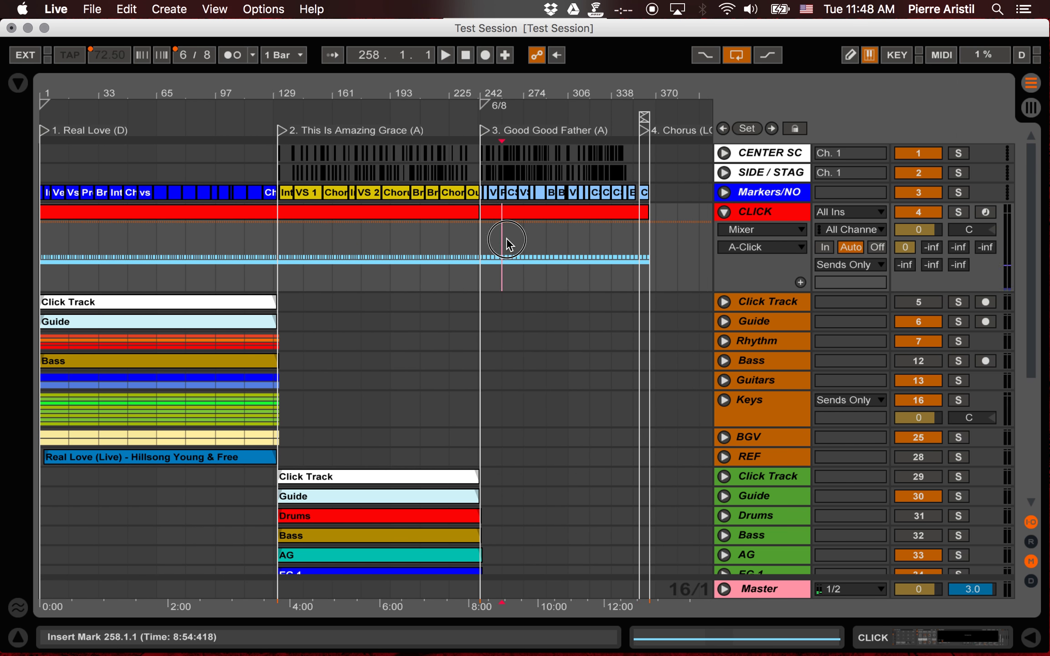
Step: Switch to Session View and look over the clips, scenes and NOTES track for all three songs
{"action": "key", "text": "Tab"}
{"action": "scroll", "coordinate": [199, 183], "scroll_direction": "left", "scroll_amount": 10}
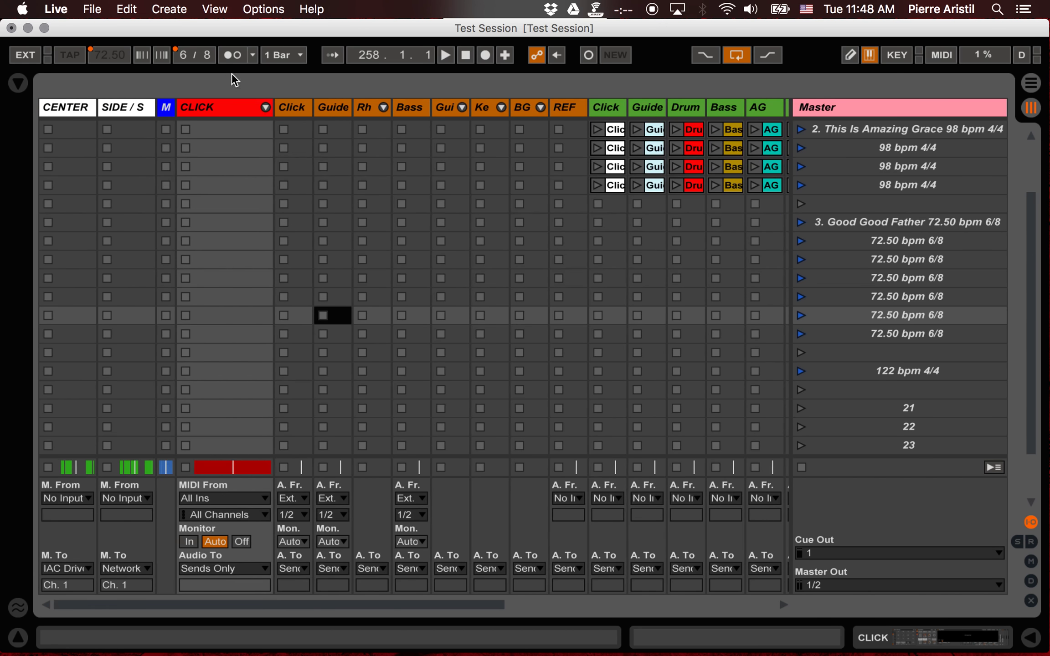
{"action": "scroll", "coordinate": [235, 315], "scroll_direction": "up", "scroll_amount": 6}
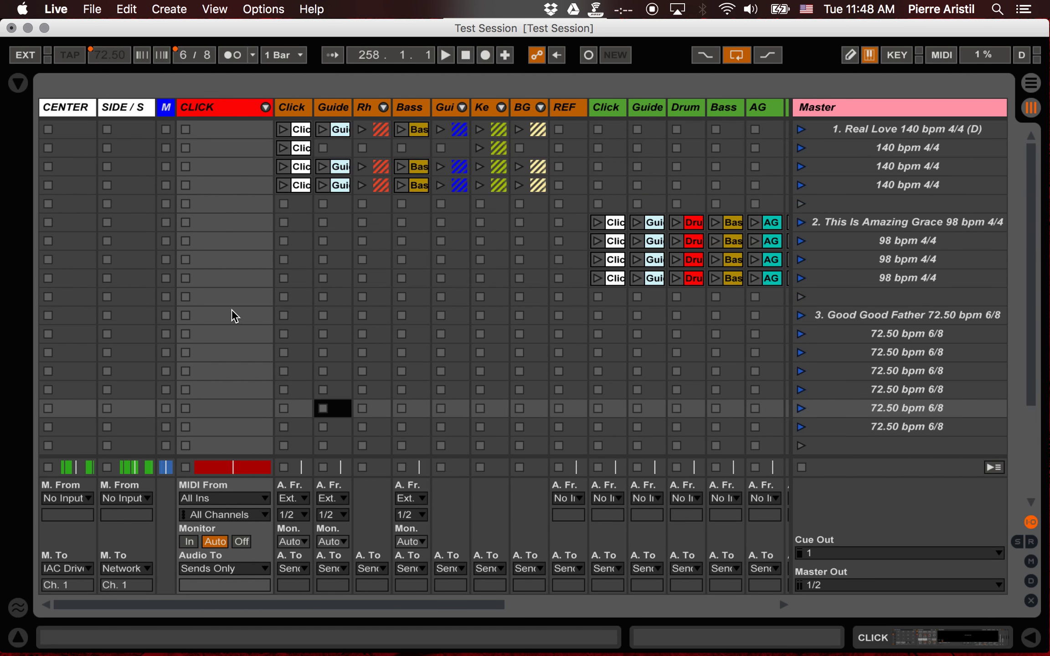
{"action": "scroll", "coordinate": [235, 315], "scroll_direction": "right", "scroll_amount": 10}
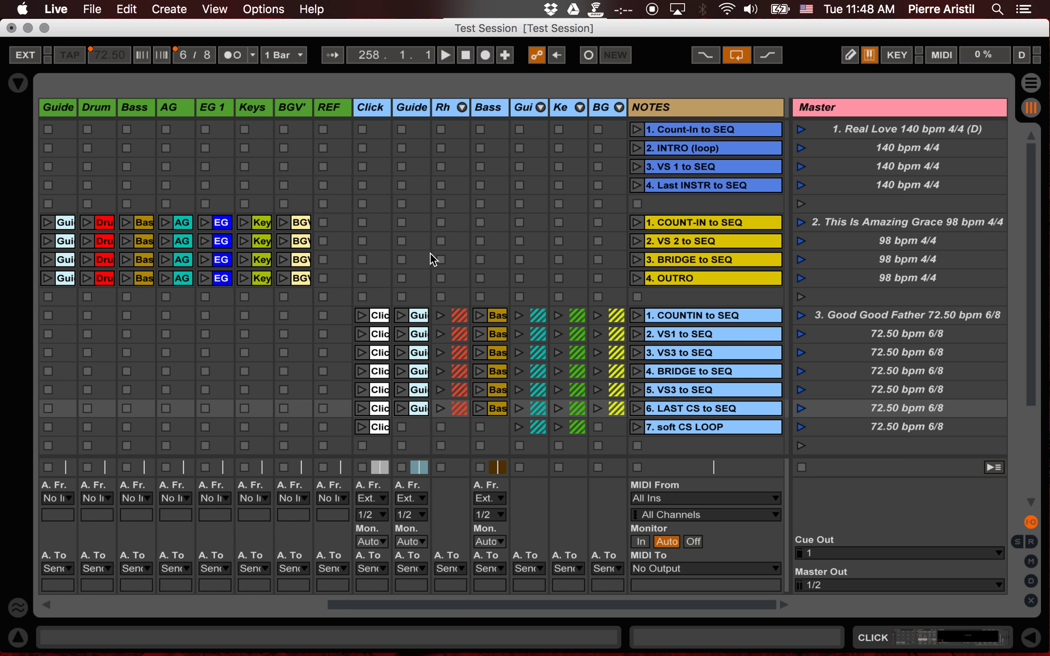
Step: Turn on MIDI mapping and examine the mappable song scenes in Session View and the song locators in Arrangement View
{"action": "left_click", "coordinate": [941, 55]}
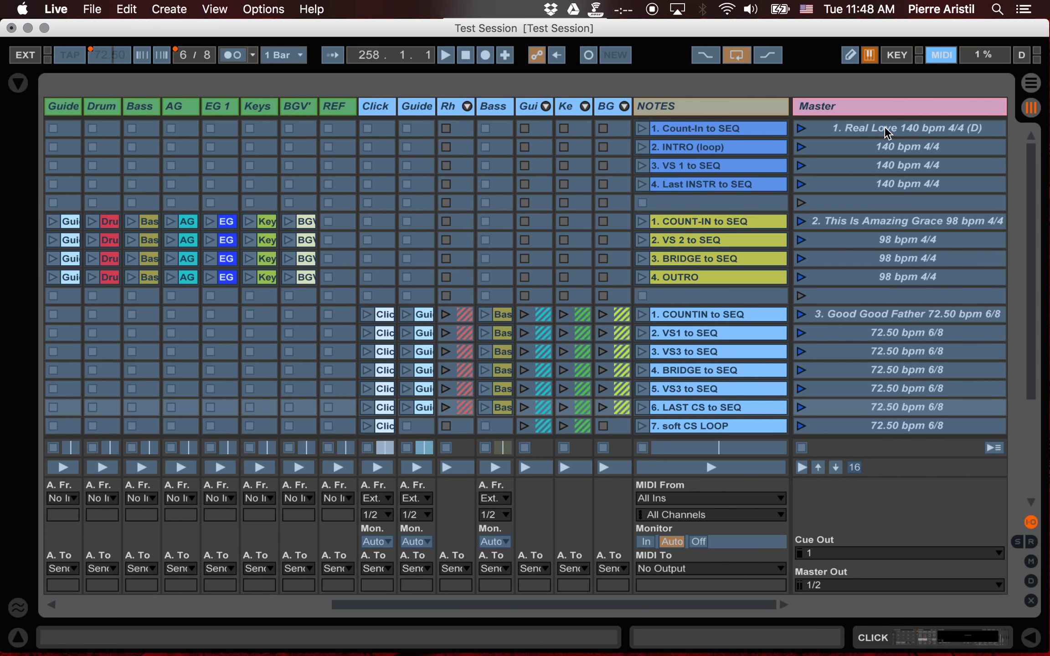
{"action": "left_click", "coordinate": [902, 126]}
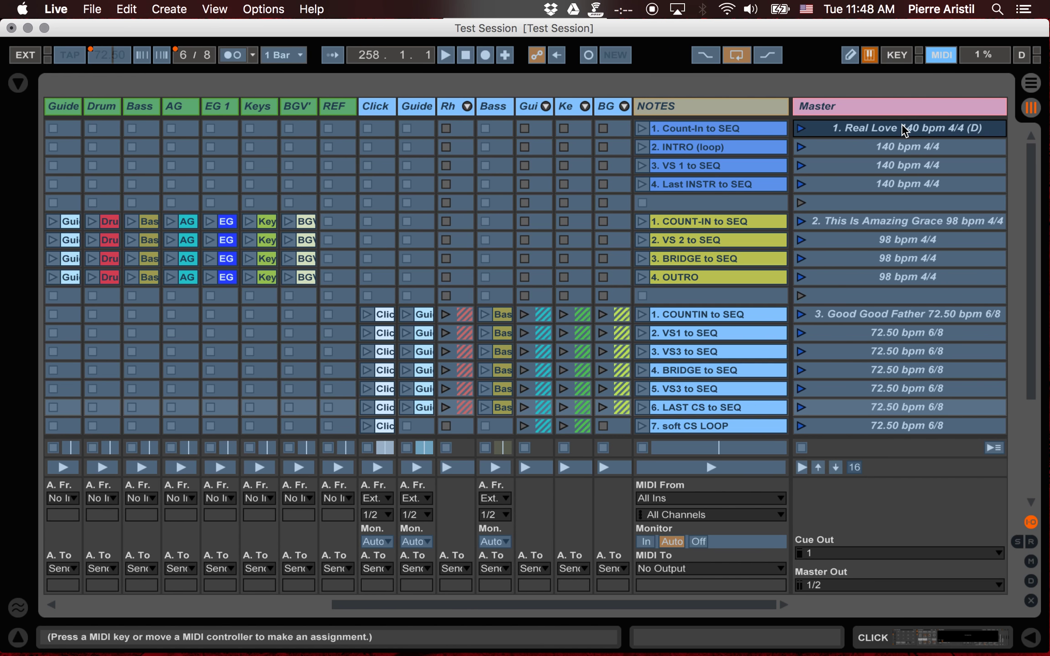
{"action": "key", "text": "Tab"}
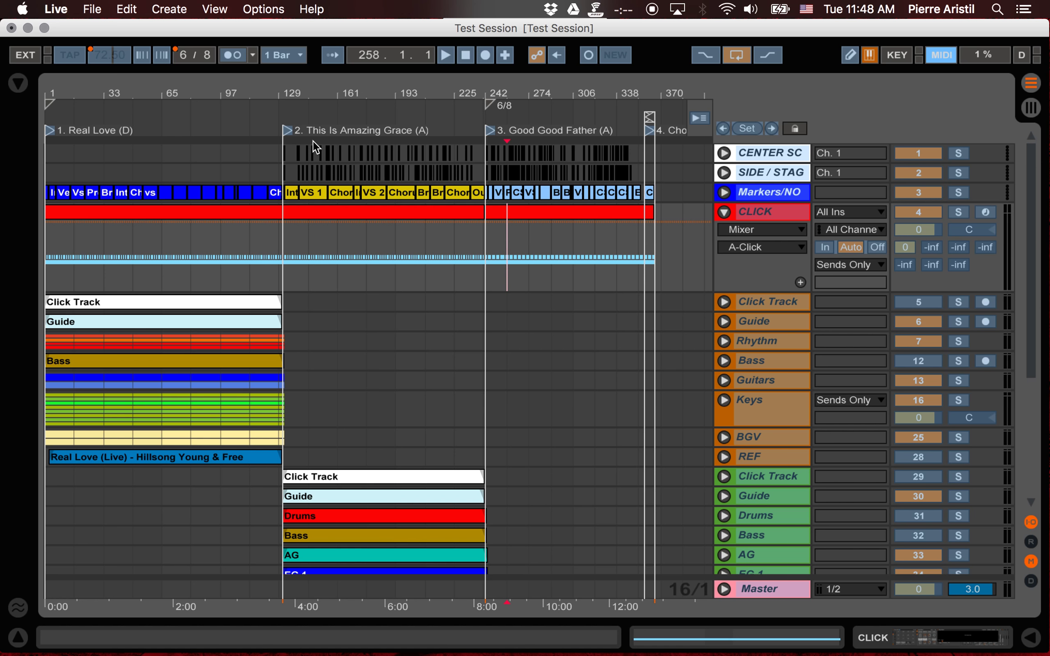
{"action": "key", "text": "Tab"}
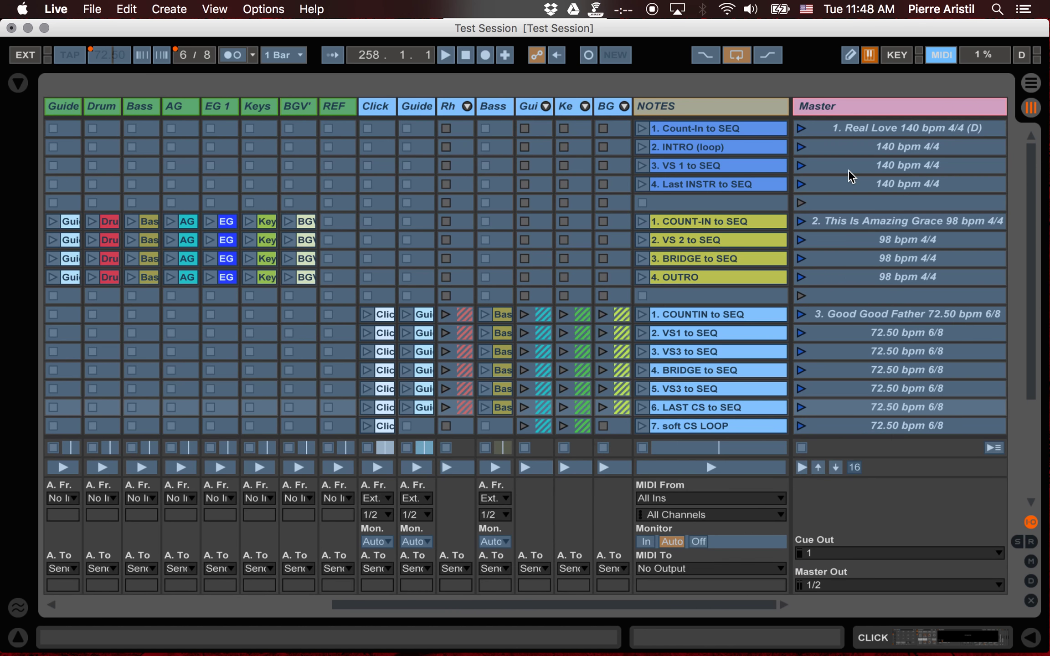
{"action": "left_click", "coordinate": [920, 126]}
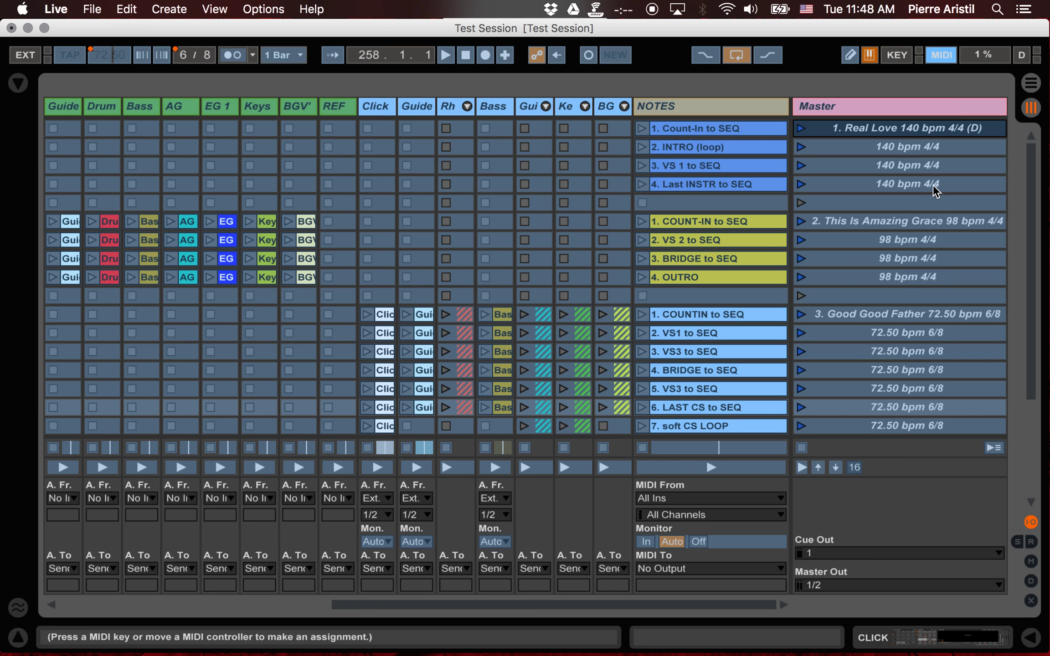
{"action": "left_click", "coordinate": [897, 228]}
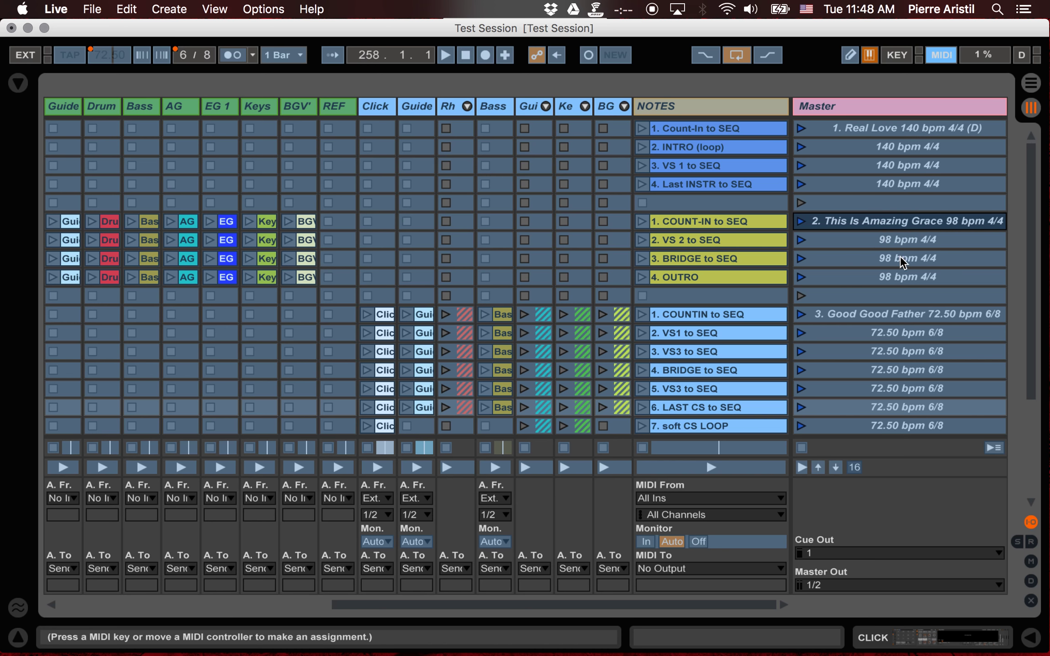
{"action": "left_click", "coordinate": [904, 278]}
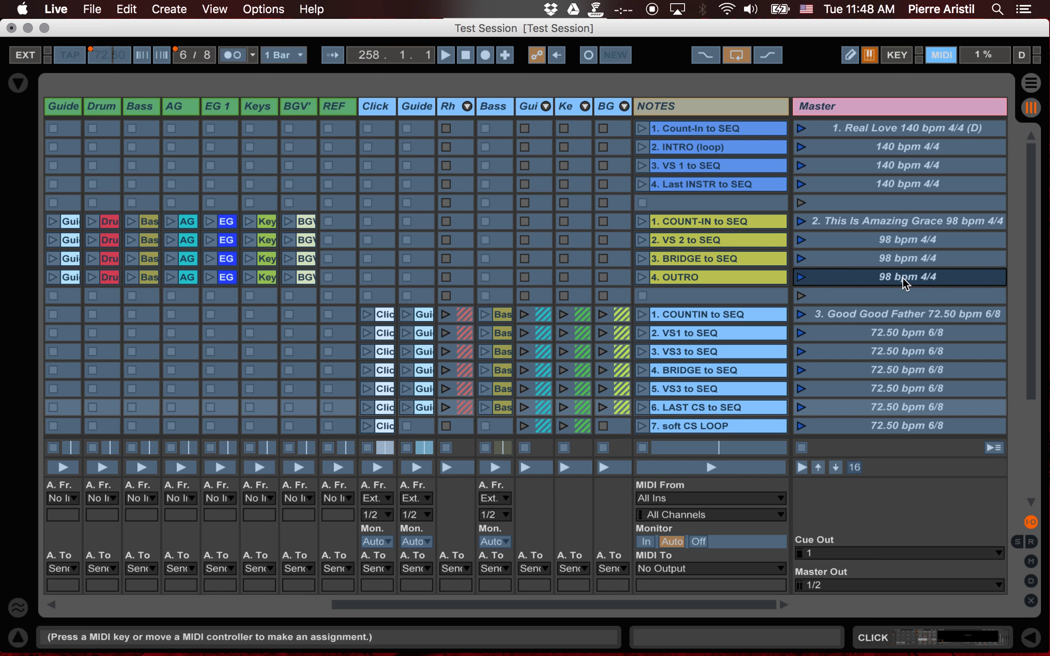
{"action": "left_click", "coordinate": [897, 140]}
Step: Turn off MIDI mapping and save the current Live set
{"action": "left_click", "coordinate": [942, 55]}
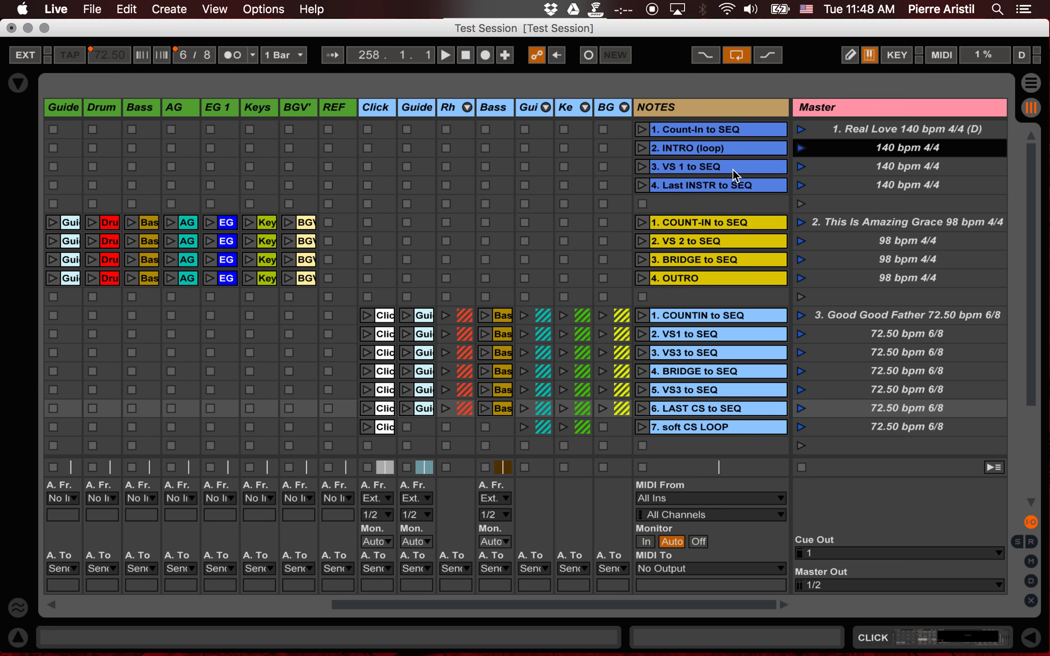
{"action": "key", "text": "super+s"}
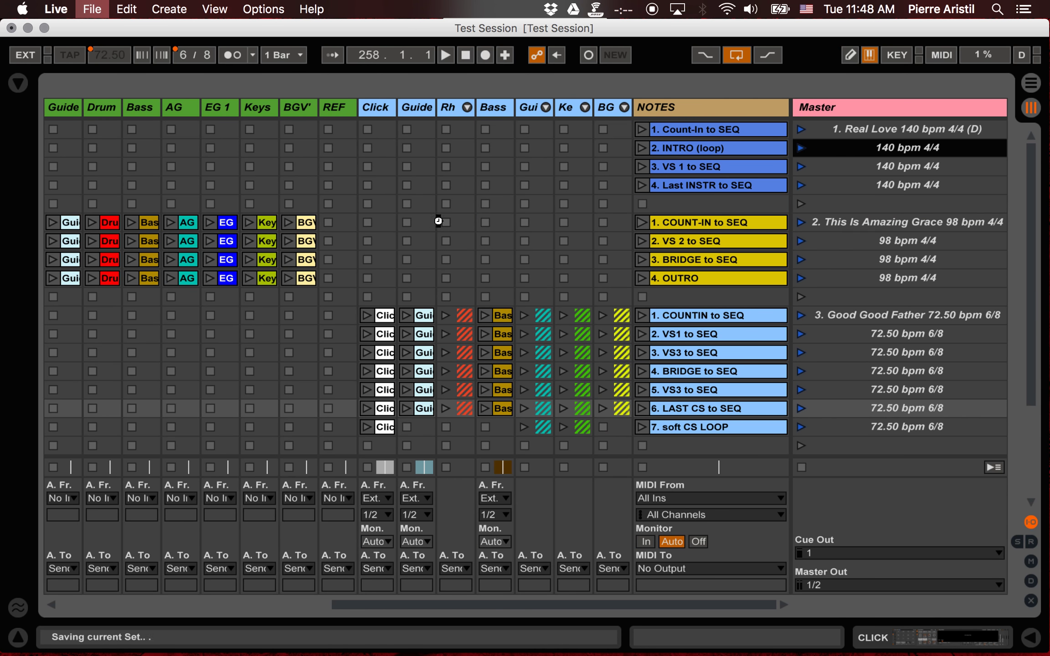